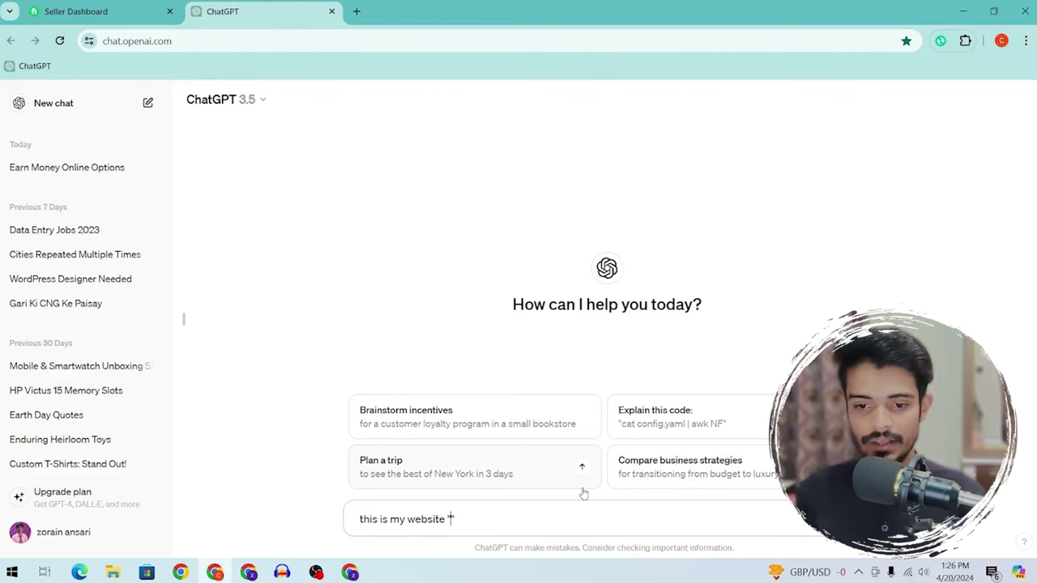
type("https://beautifulyogaposes.blogspot.com")
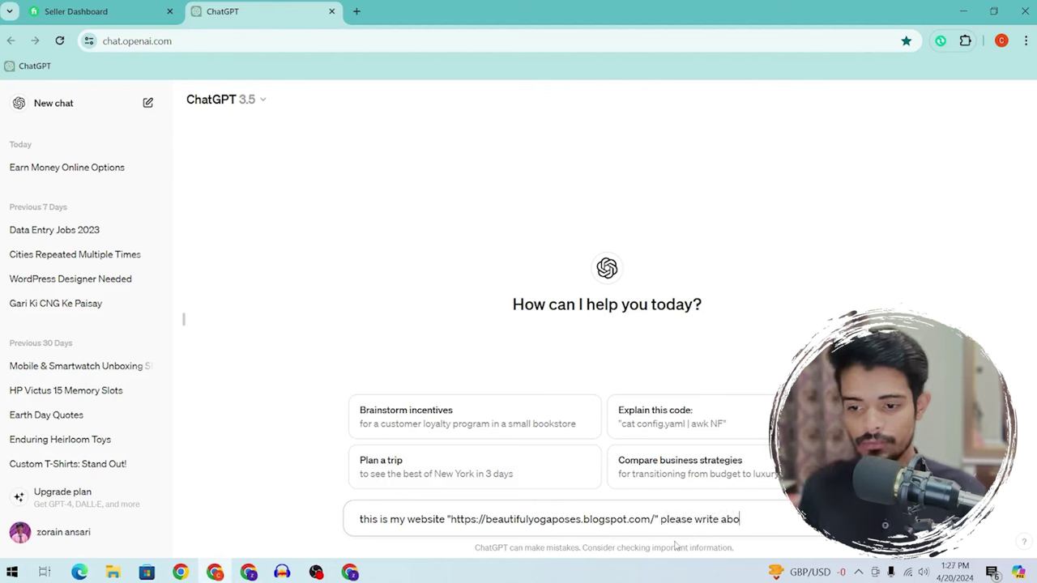
type("content for me")
key("Return")
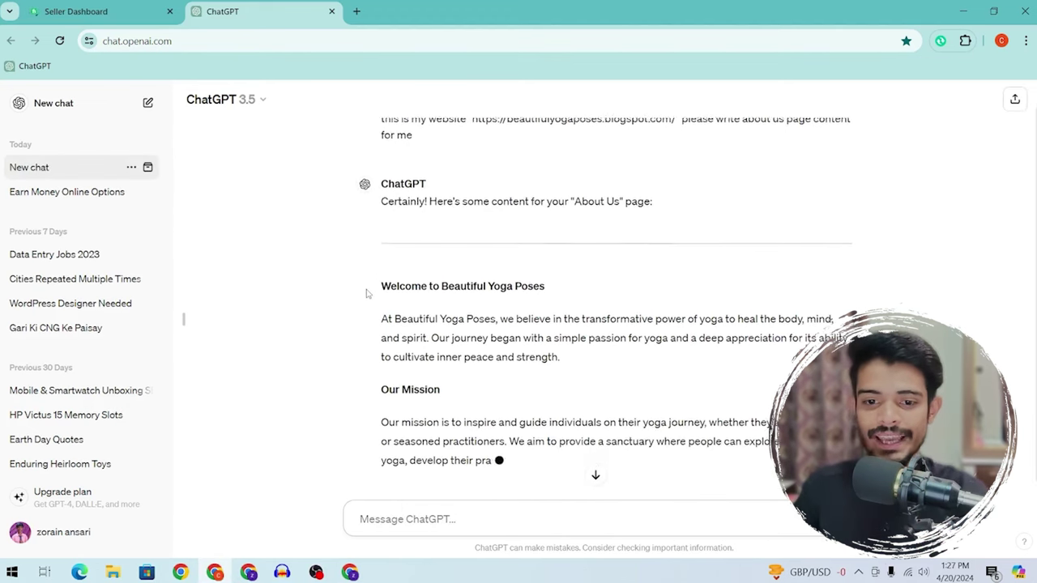
Copy the generated About Us text from the "Welcome to Beautiful Yoga Poses" heading through the closing thank-you paragraph
left_click_drag(380, 198, 486, 317)
left_click(466, 302)
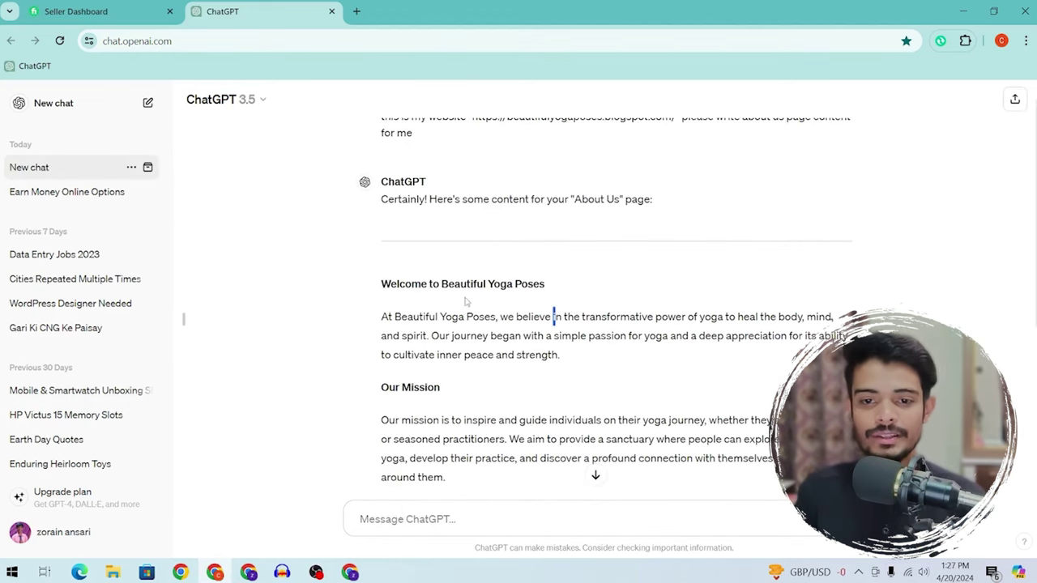
left_click_drag(381, 198, 535, 354)
scroll(596, 324, "down", 5)
scroll(596, 324, "up", 3)
left_click(396, 204)
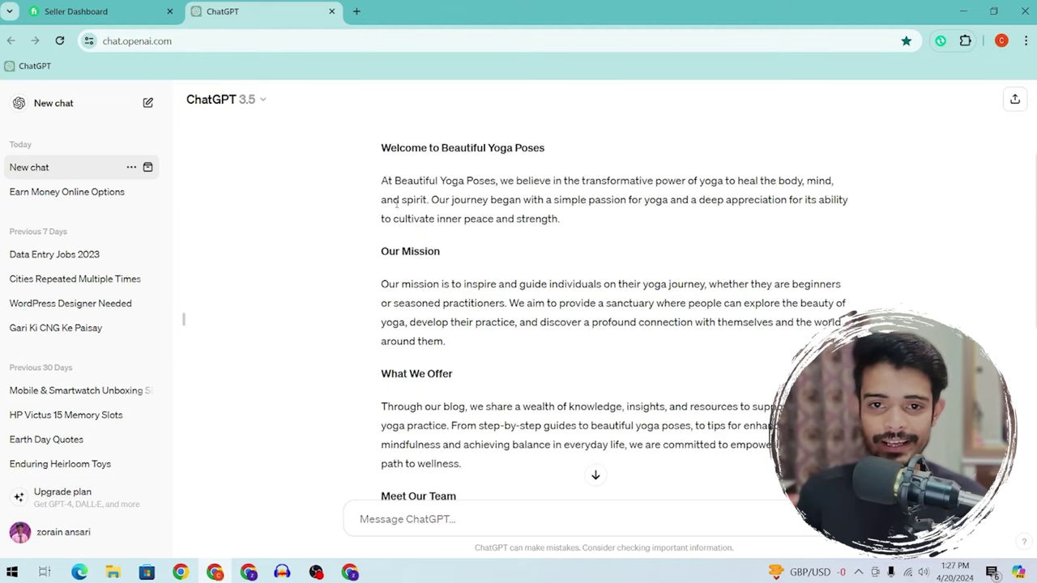
left_click_drag(842, 322, 391, 123)
key("ctrl+c")
scroll(496, 322, "down", 5)
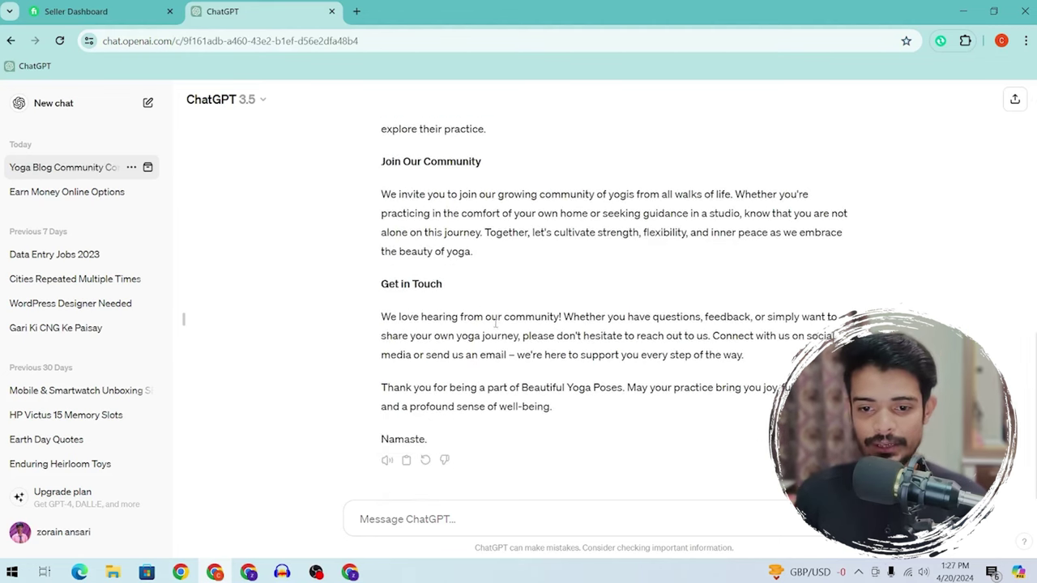
left_click(595, 414, "shift")
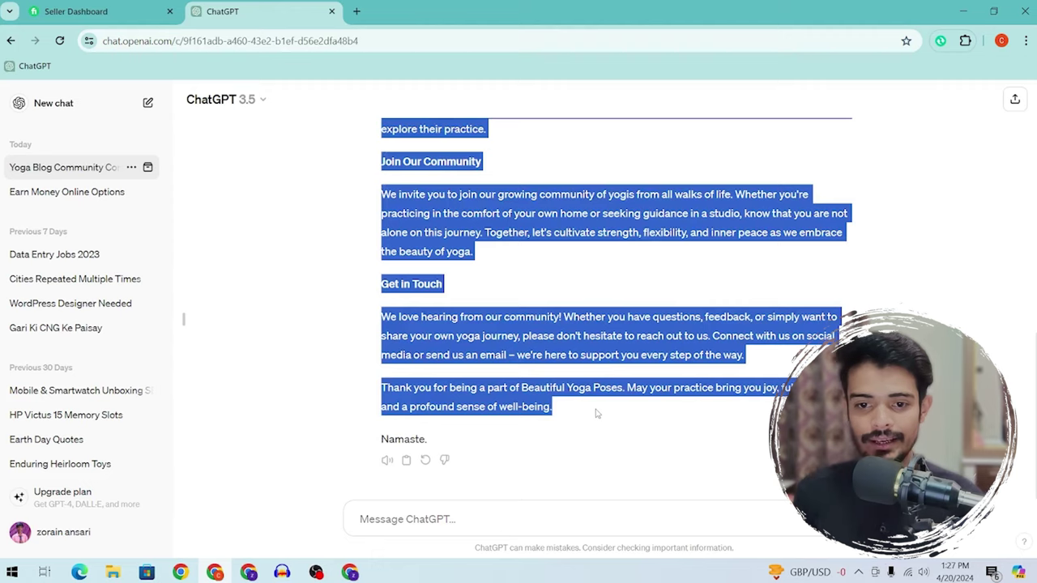
key("alt+Tab")
key("alt+Tab")
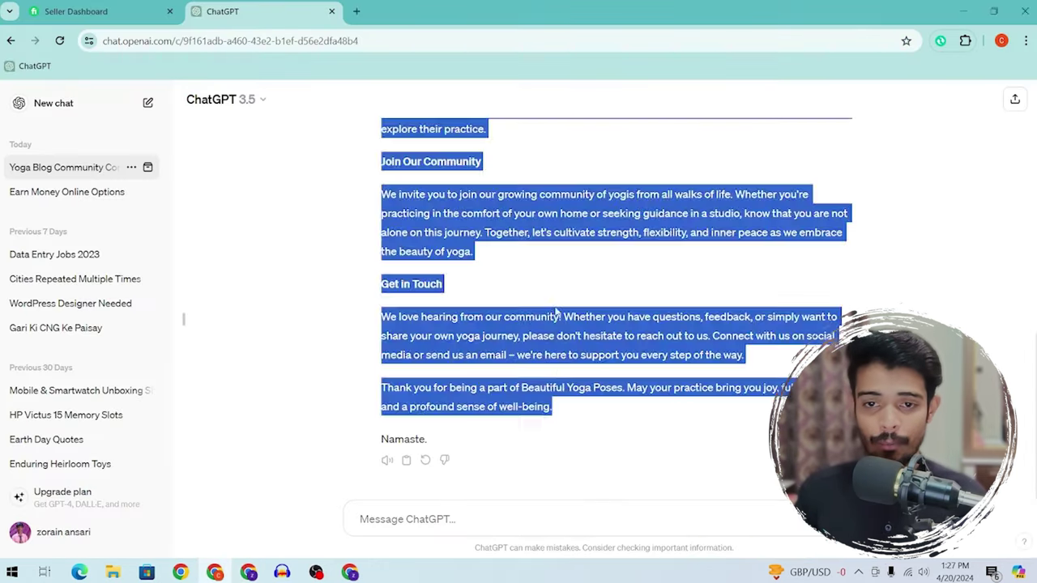
Switch to the Blogger page editor, paste the copied text into the About us page body and publish the page
key("alt+Tab")
key("ctrl+shift+Tab")
left_click(316, 277)
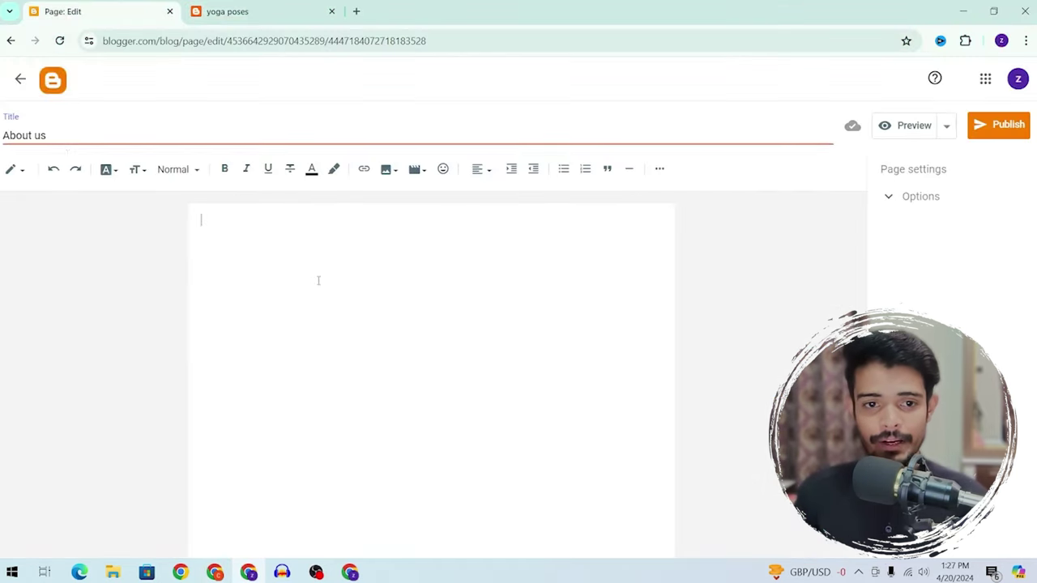
key("ctrl+v")
scroll(317, 279, "up", 10)
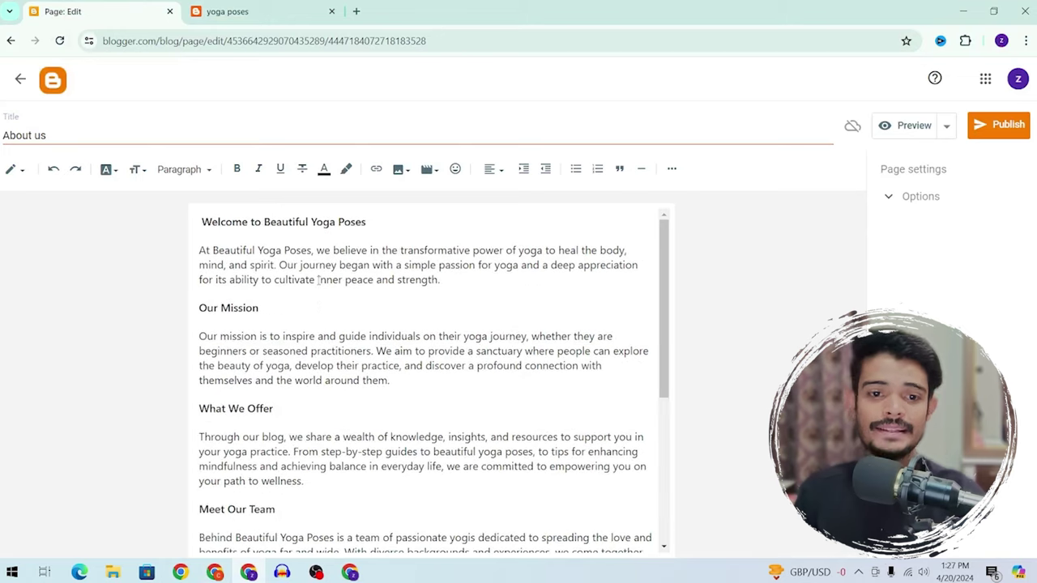
left_click(976, 130)
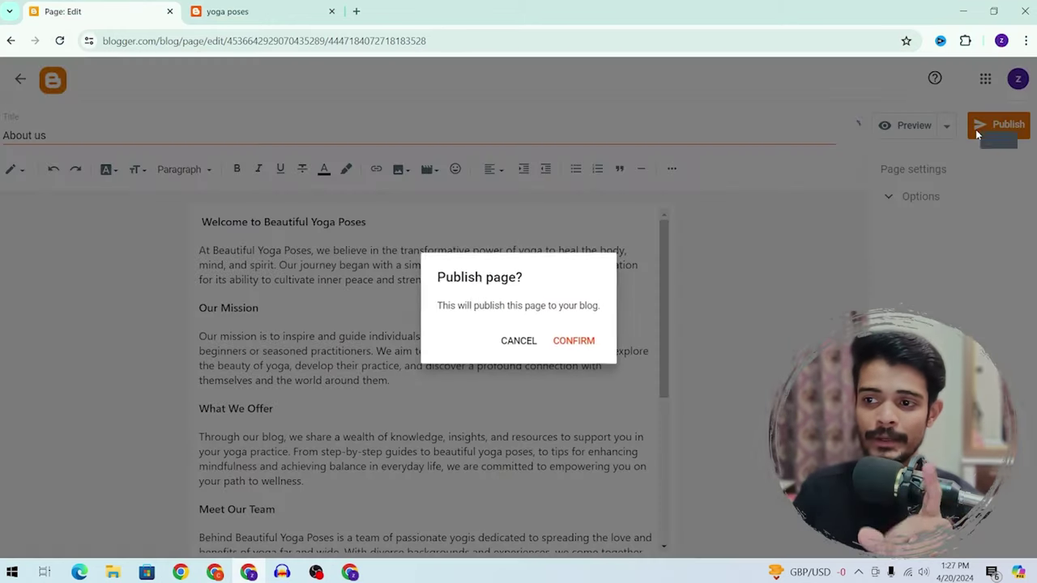
left_click(575, 344)
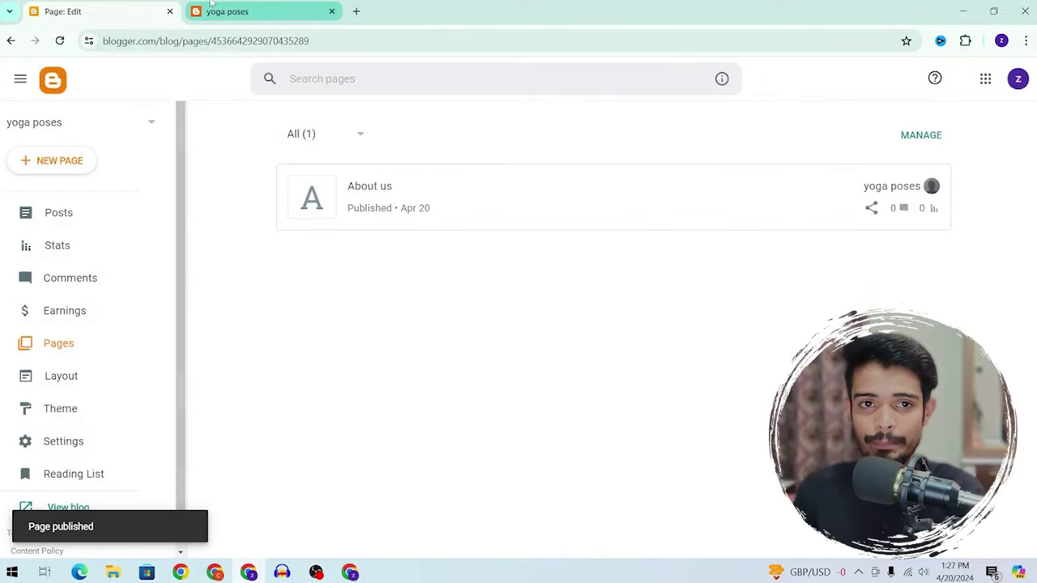
Check where the live blog's About and Home navigation links lead, and view the published About us page
left_click(207, 7)
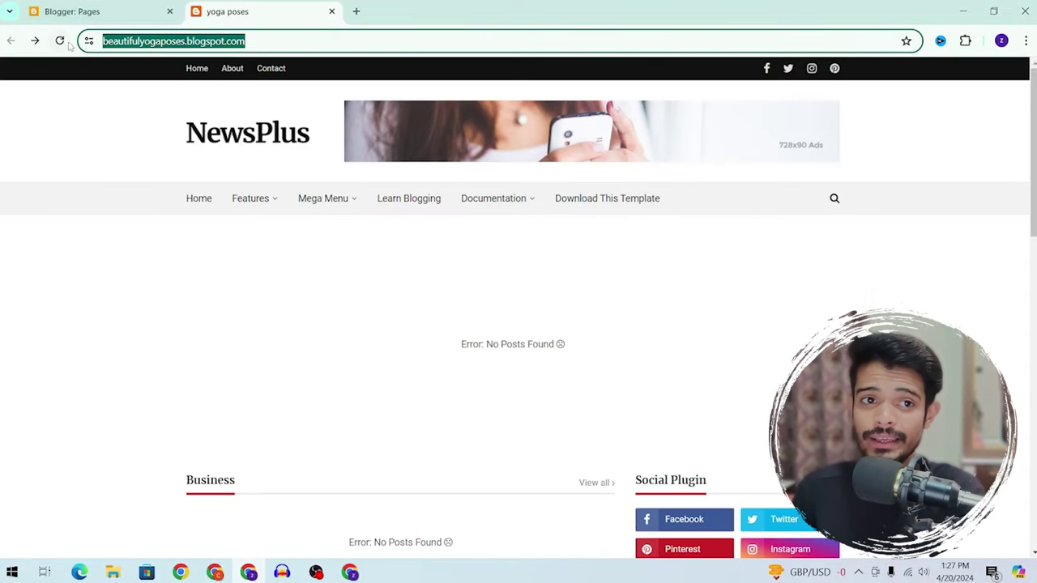
left_click(234, 70)
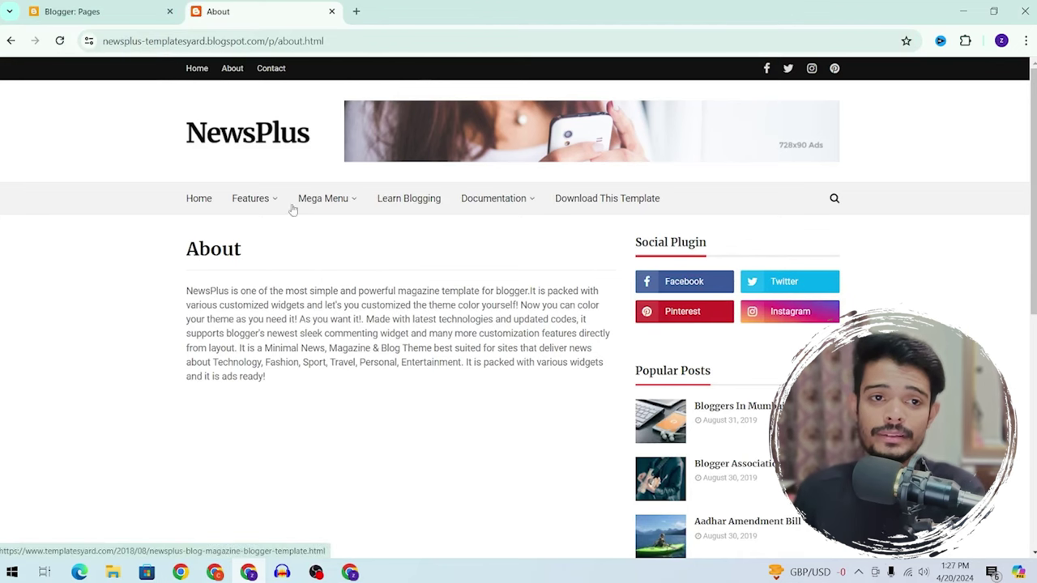
left_click(198, 69)
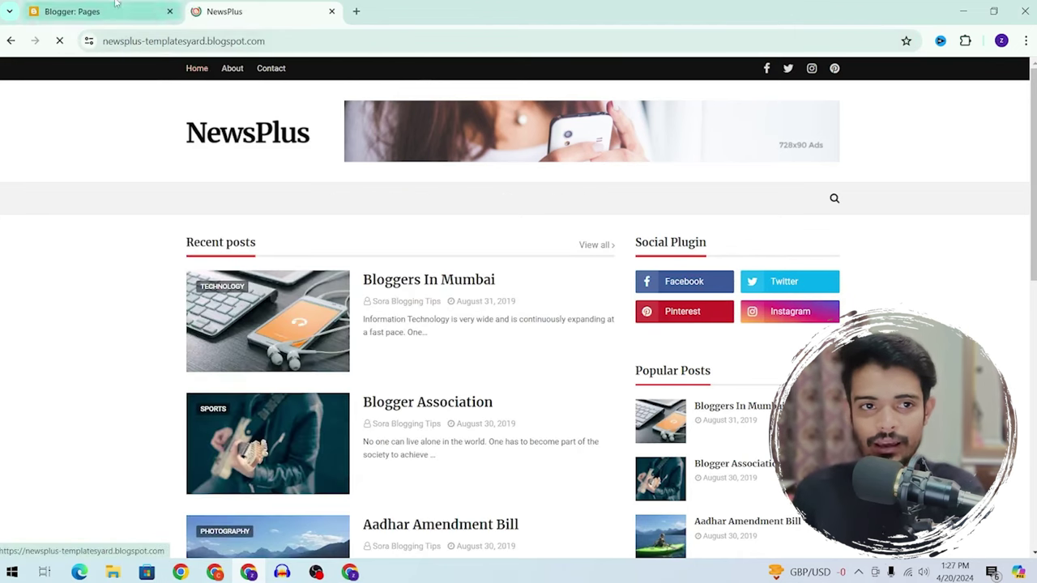
left_click(114, 4)
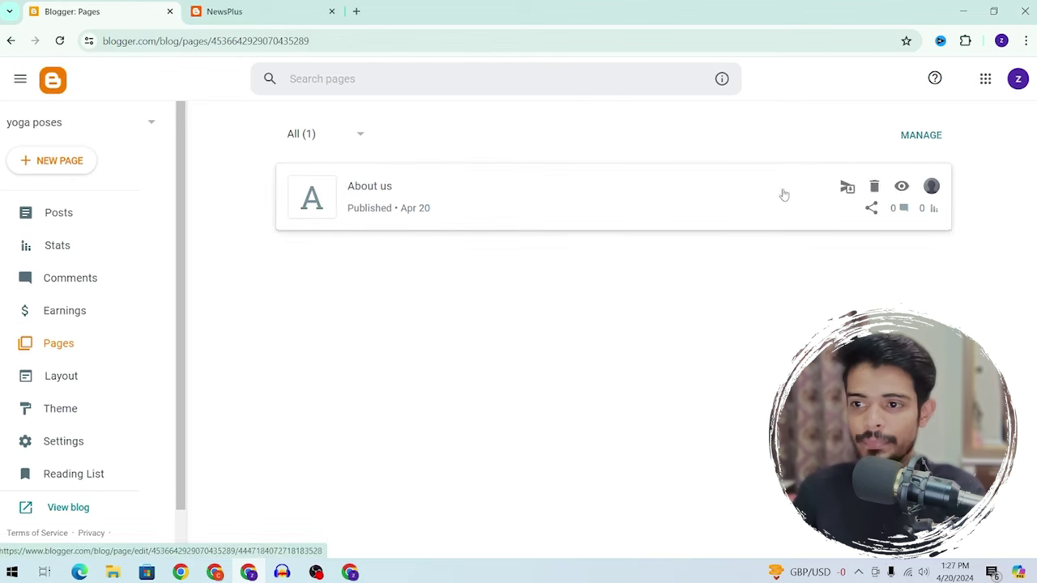
left_click(903, 185)
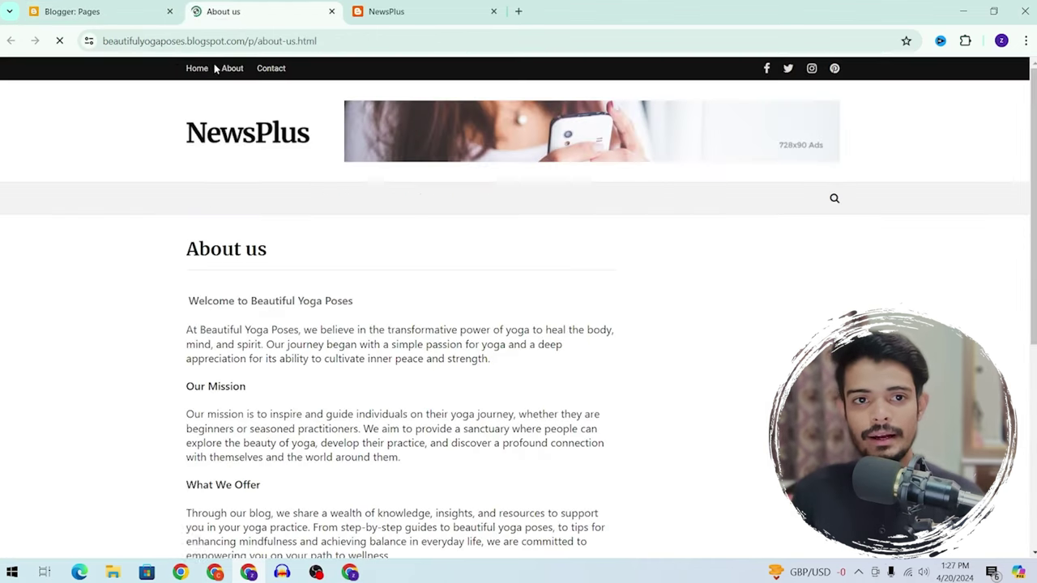
Delete the Home and About items from the Top Navigation link list in the blog's layout
left_click(146, 4)
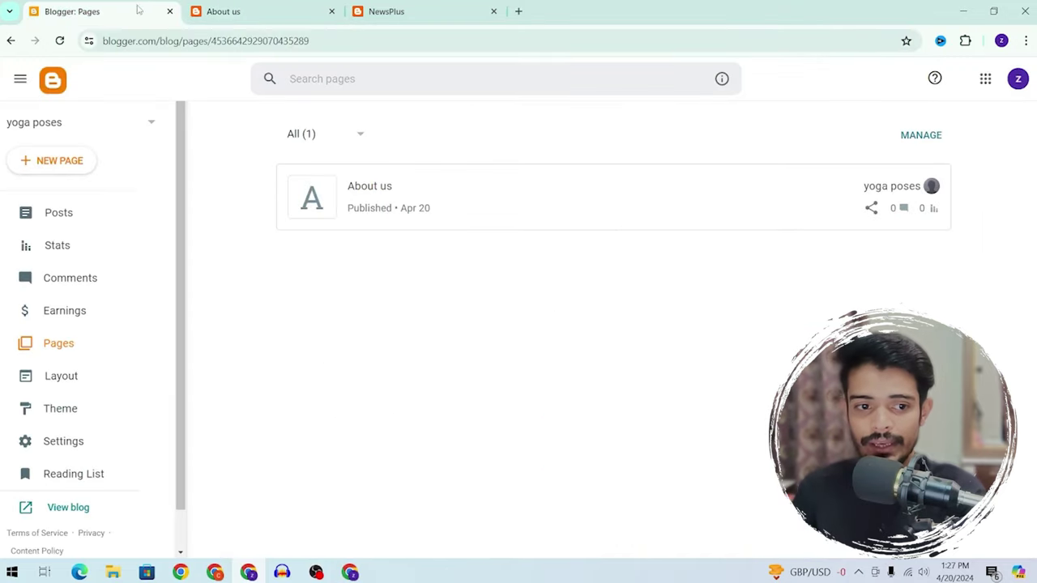
left_click(77, 377)
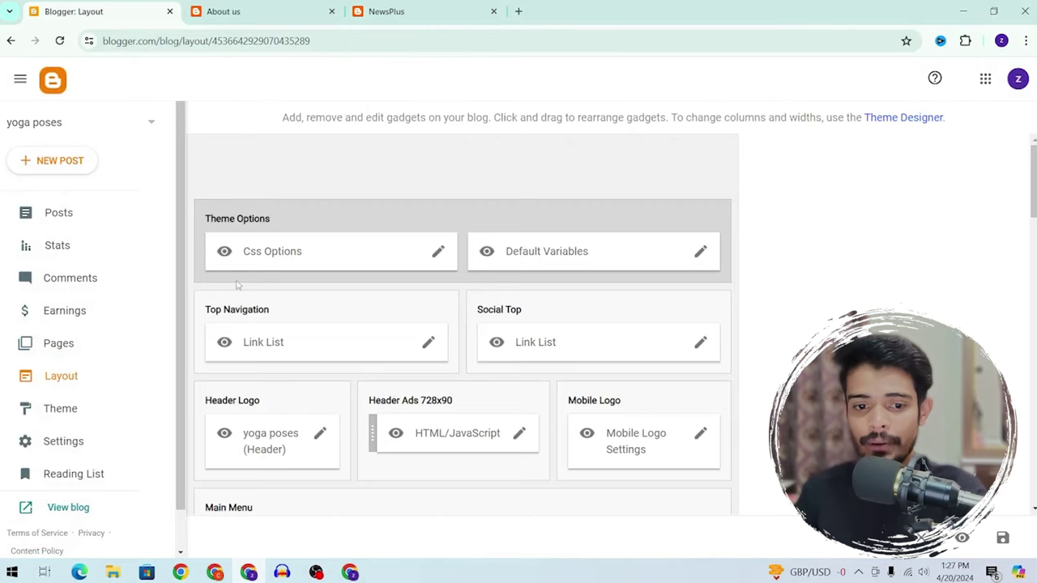
scroll(294, 312, "down", 3)
scroll(296, 294, "up", 1)
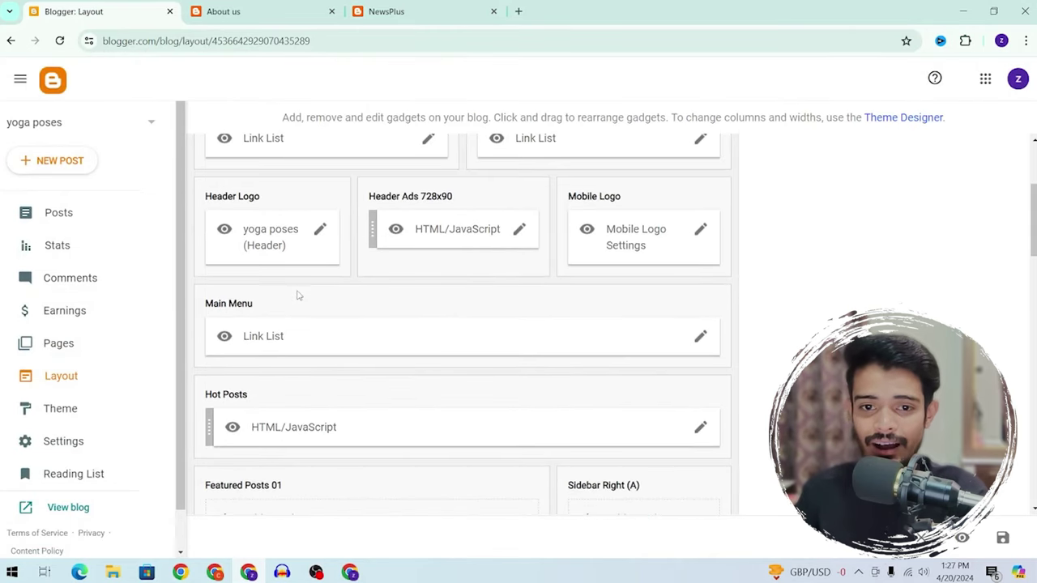
scroll(296, 296, "up", 3)
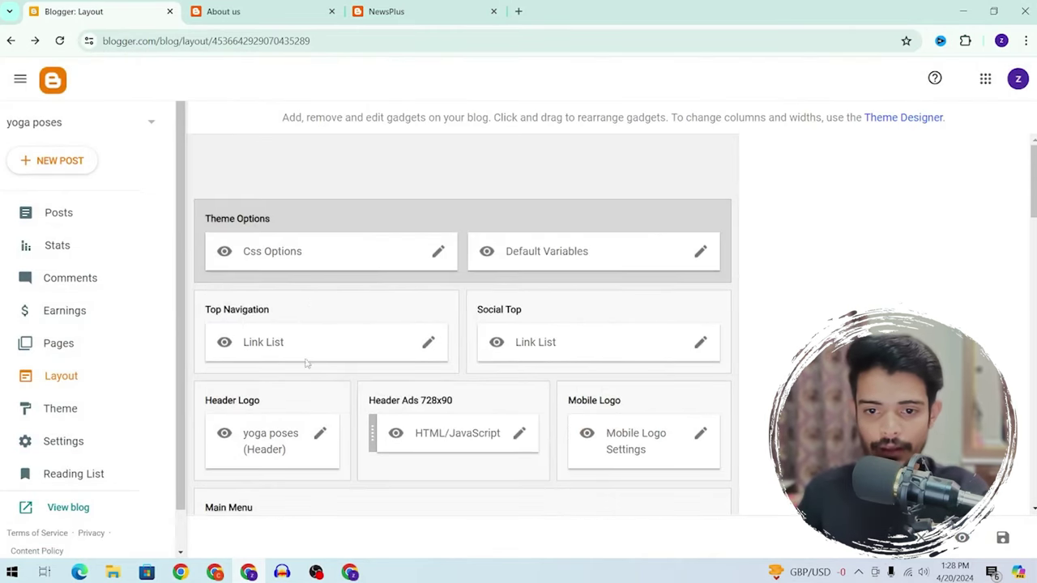
left_click(432, 345)
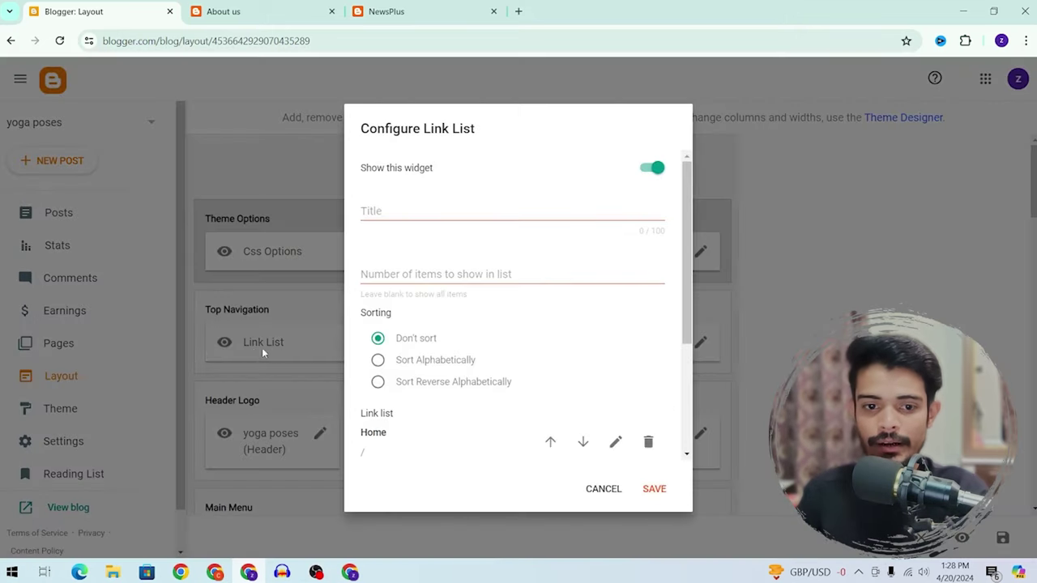
left_click(422, 212)
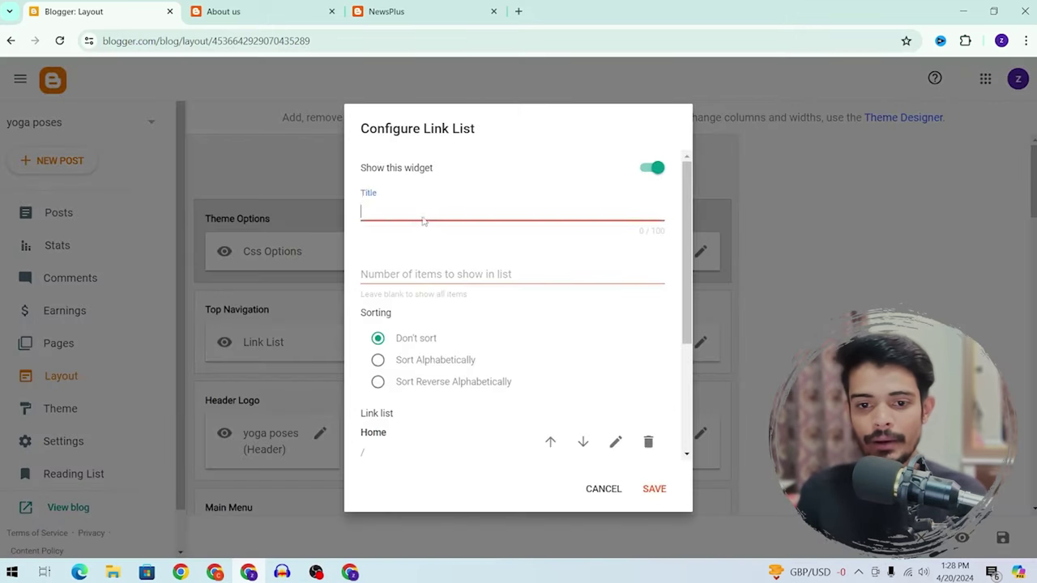
scroll(424, 227, "down", 3)
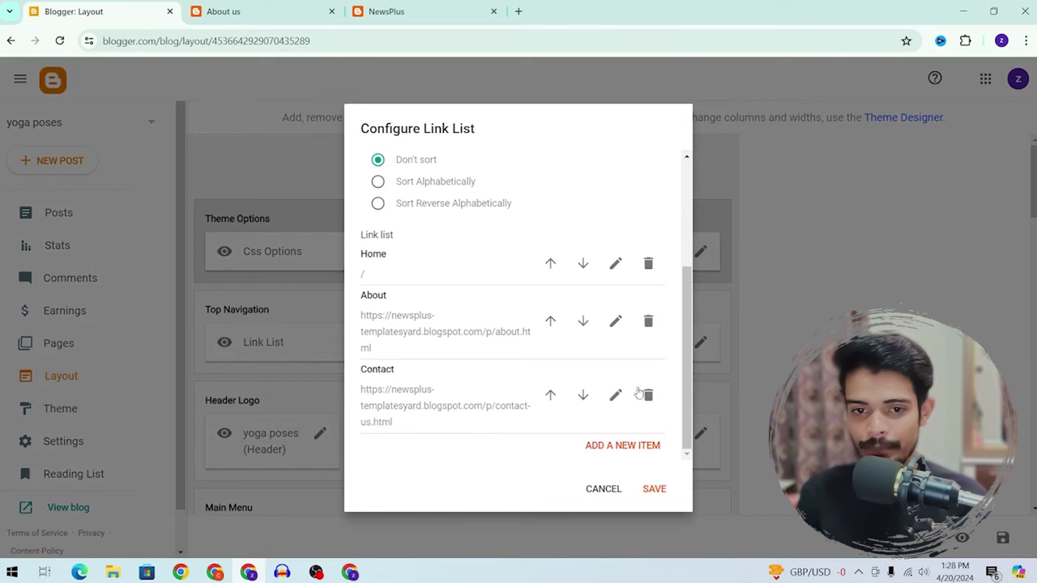
left_click(648, 264)
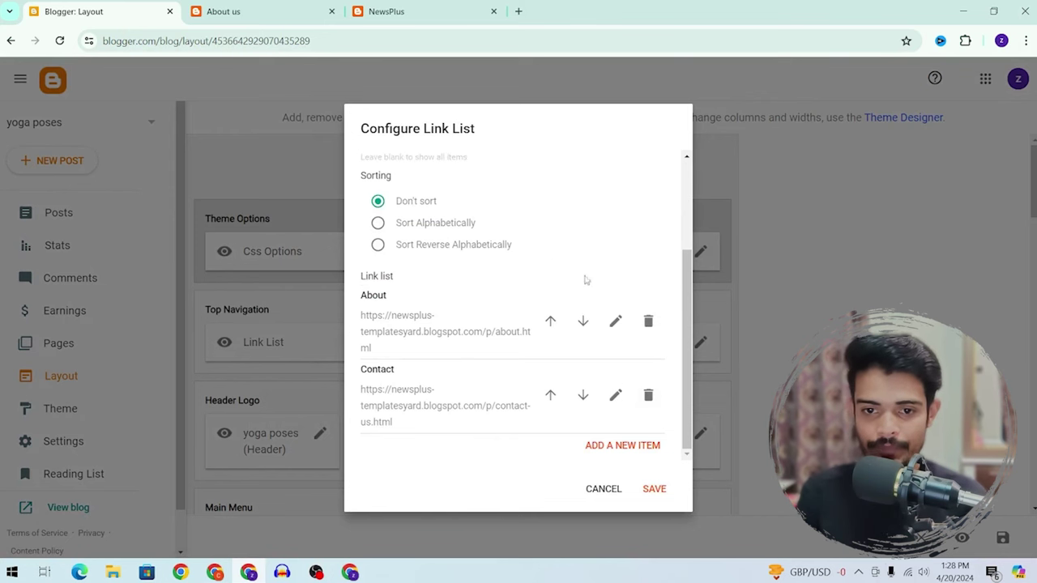
left_click(648, 321)
left_click(619, 447)
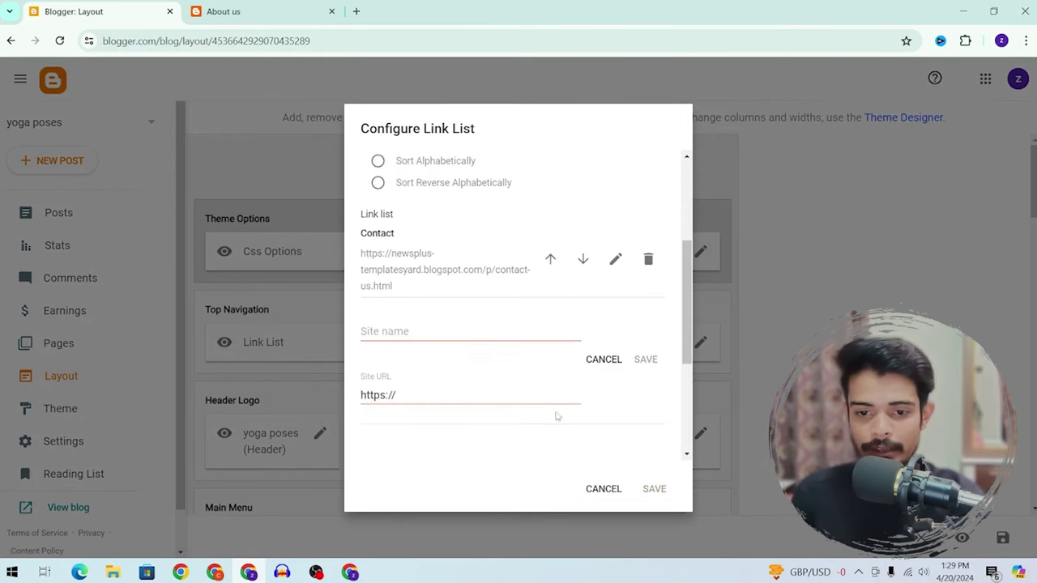
left_click(412, 333)
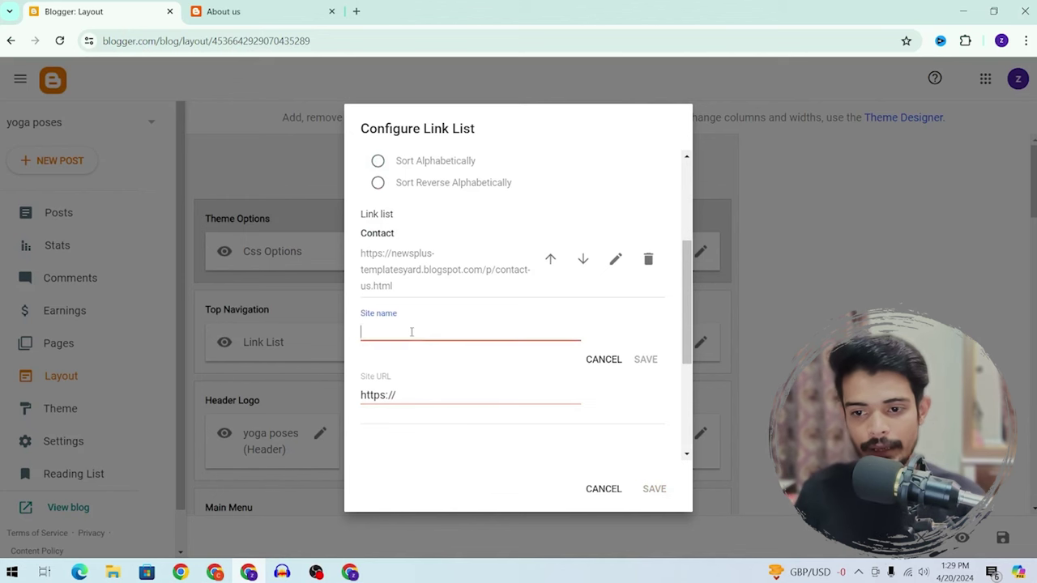
type("About us")
left_click(405, 395)
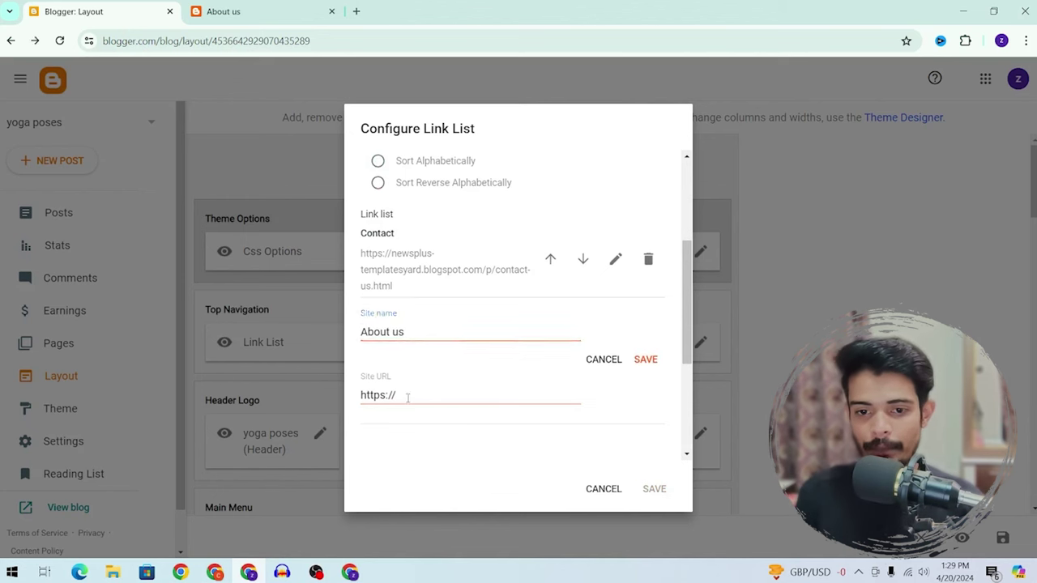
key("ctrl+a")
type("https://beautifulyogaposes.blogspot.com/p/about-us.html")
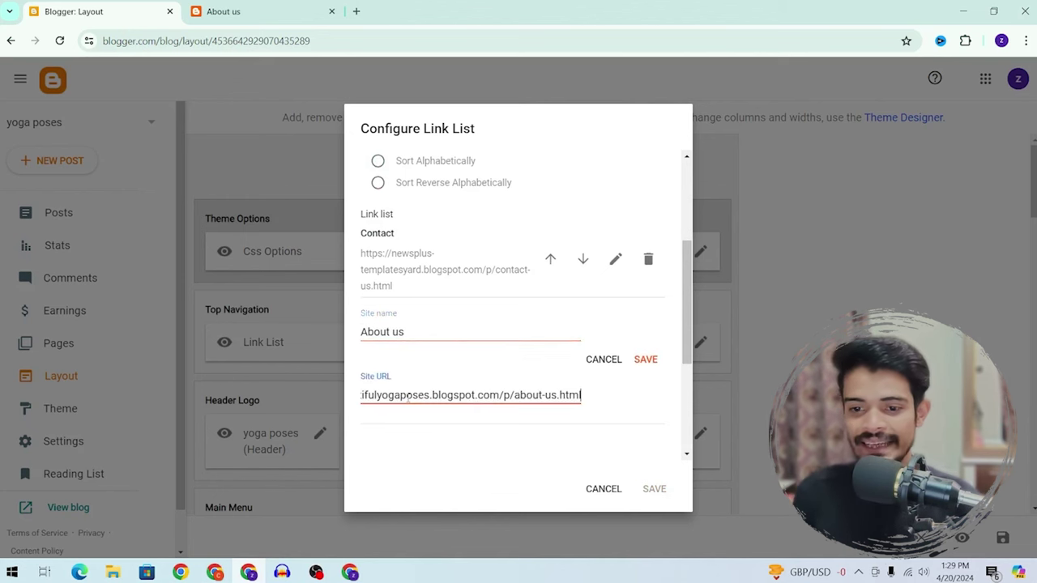
left_click(645, 359)
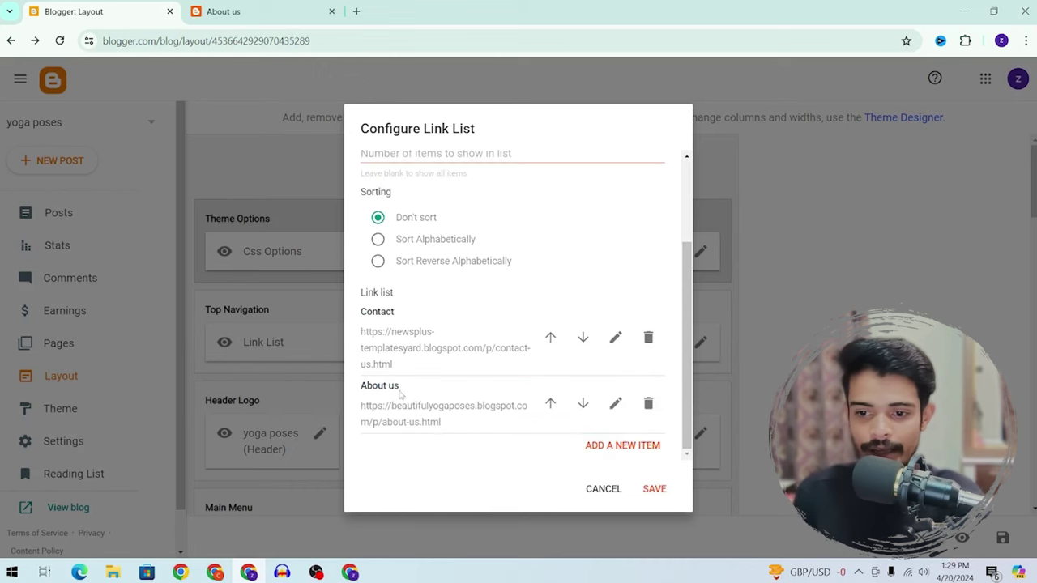
left_click(657, 493)
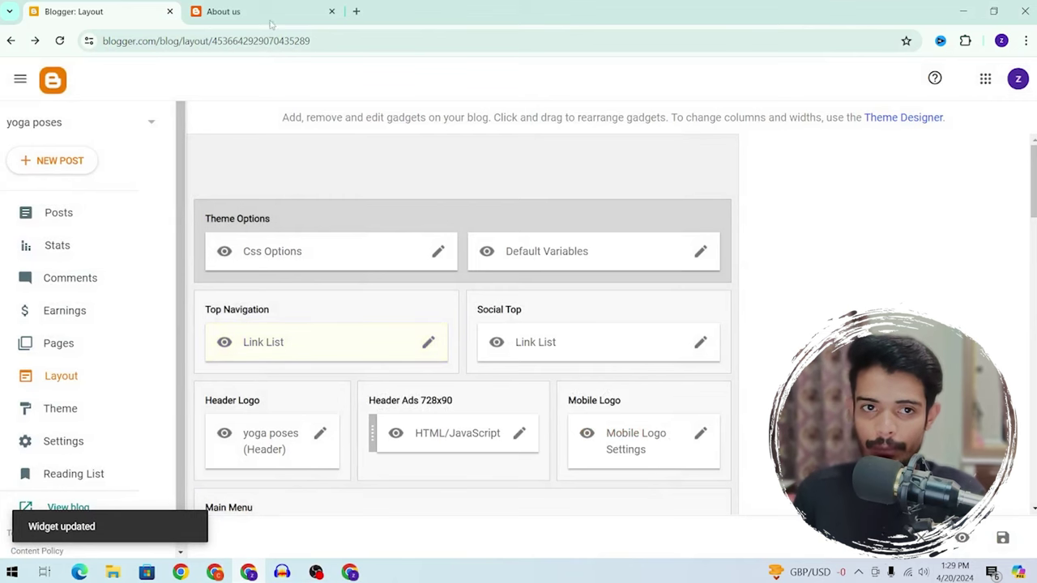
Reload the live About us page and review its top navigation and content
left_click(224, 12)
left_click(60, 41)
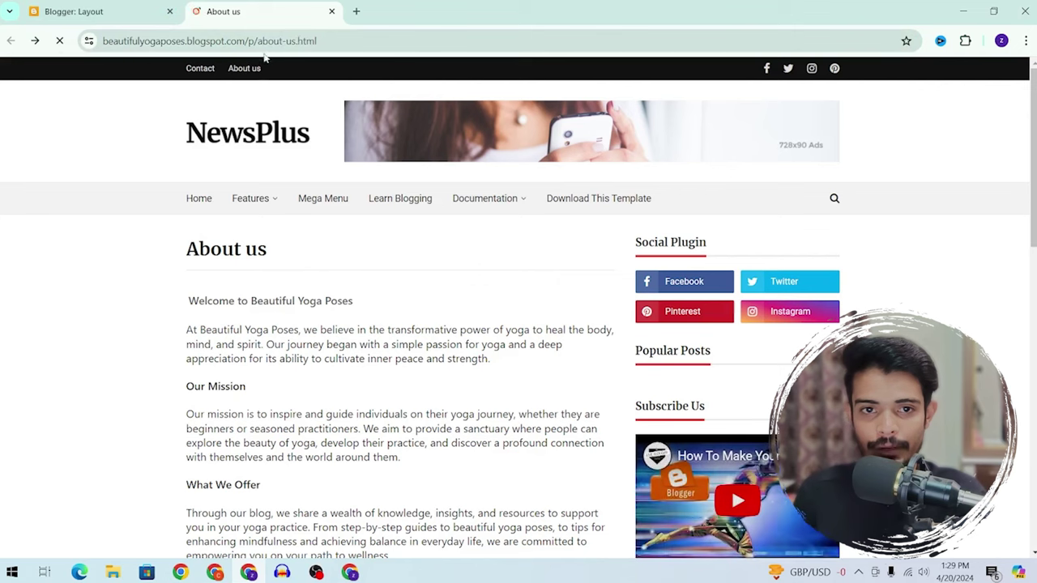
scroll(242, 138, "down", 7)
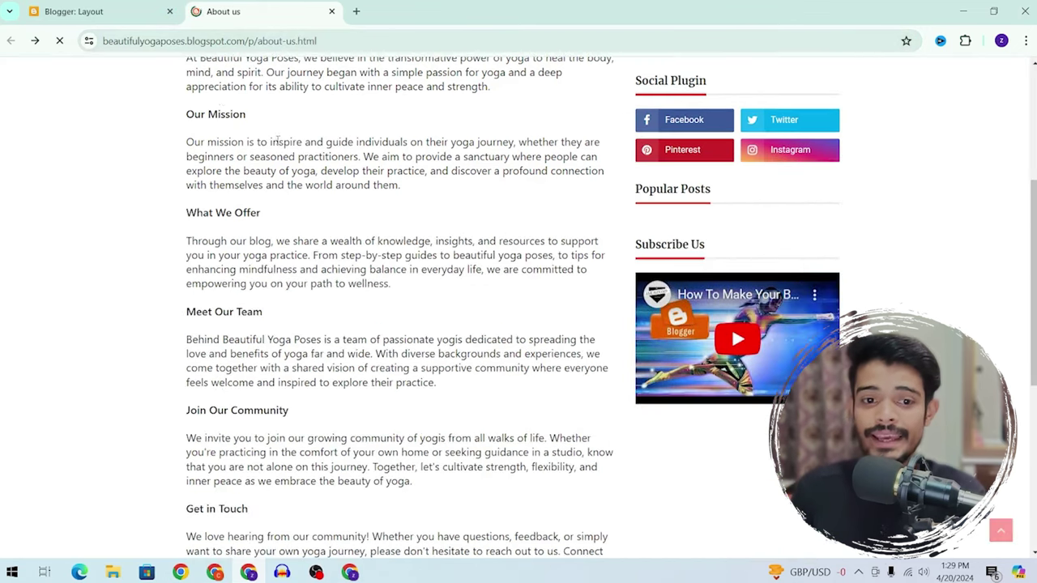
scroll(242, 138, "up", 8)
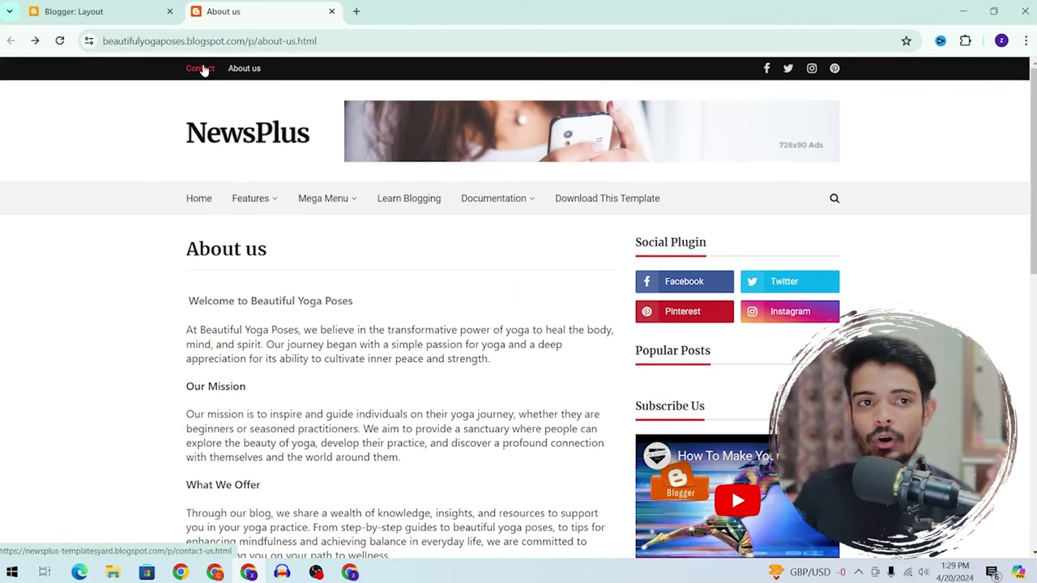
Follow the live blog's Contact navigation link and examine the template's Contact Us page
left_click(130, 6)
left_click(220, 12)
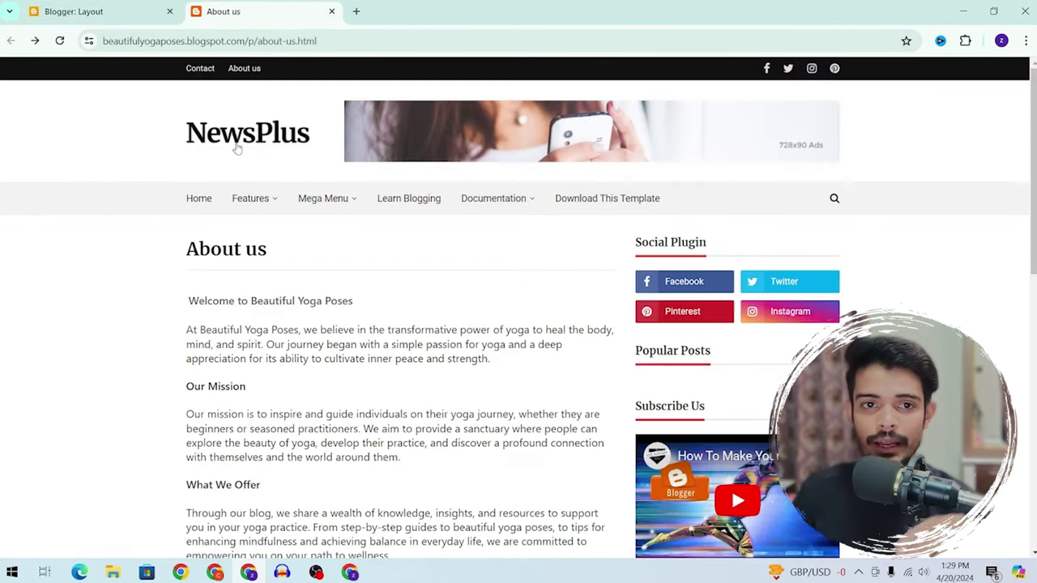
left_click(201, 68)
scroll(248, 167, "down", 2)
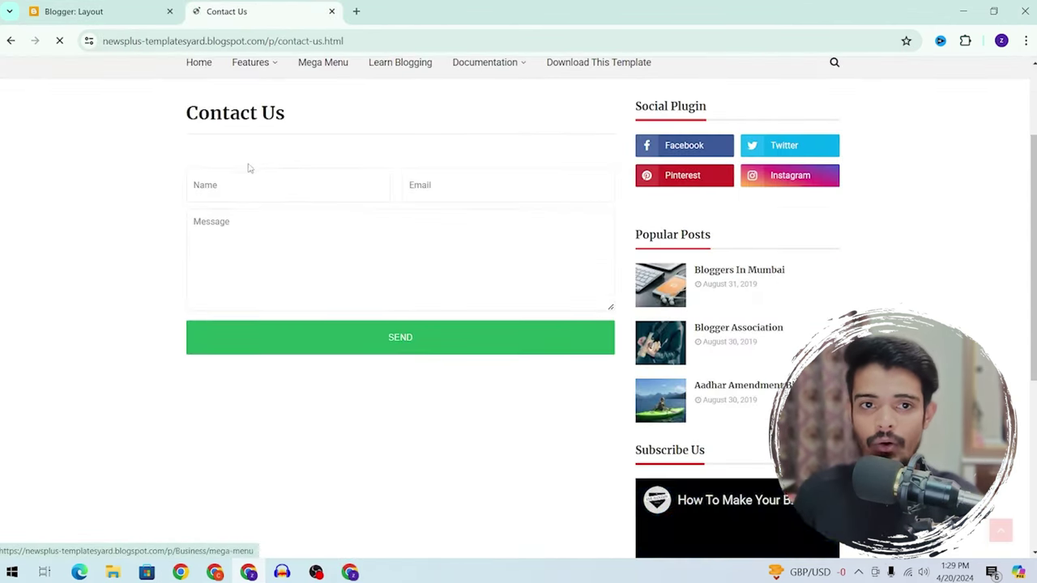
Check the web address of the template's Contact Us page and return to the blog's layout
scroll(248, 166, "up", 1)
double_click(154, 41)
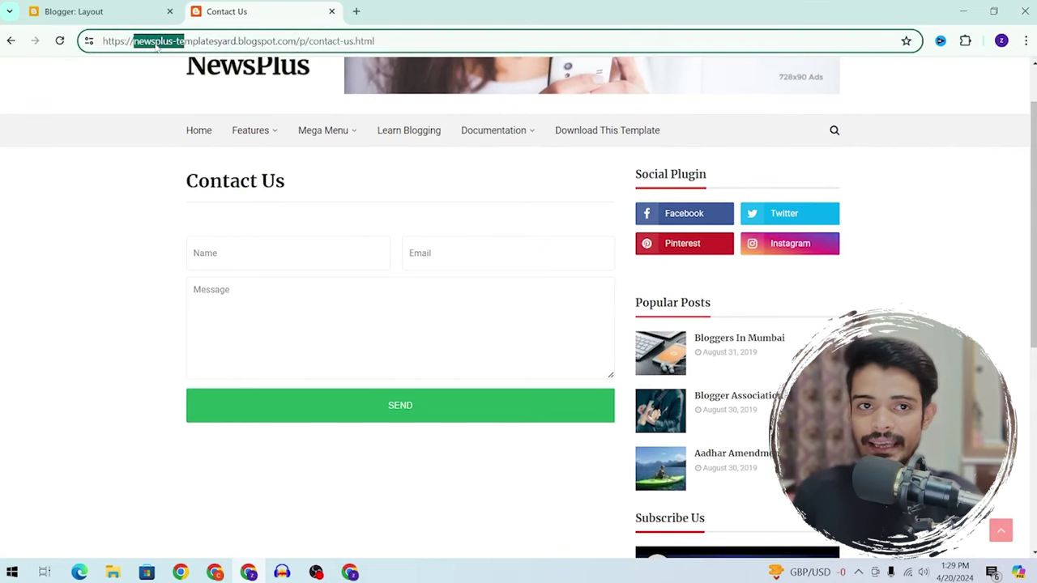
left_click(81, 11)
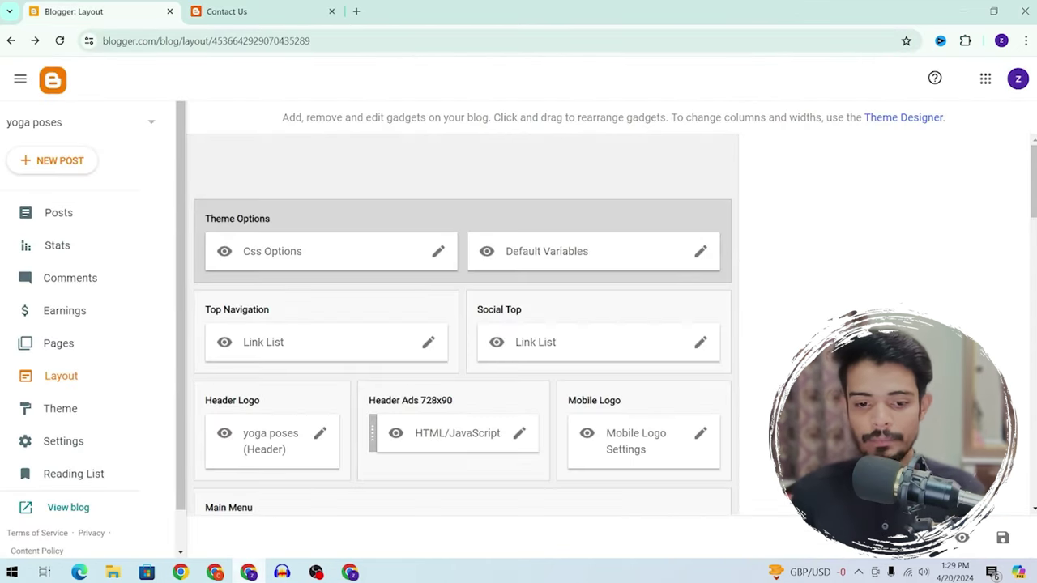
Switch to ChatGPT and send the prompt "please write contact us page html code"
left_click(216, 573)
left_click(548, 522)
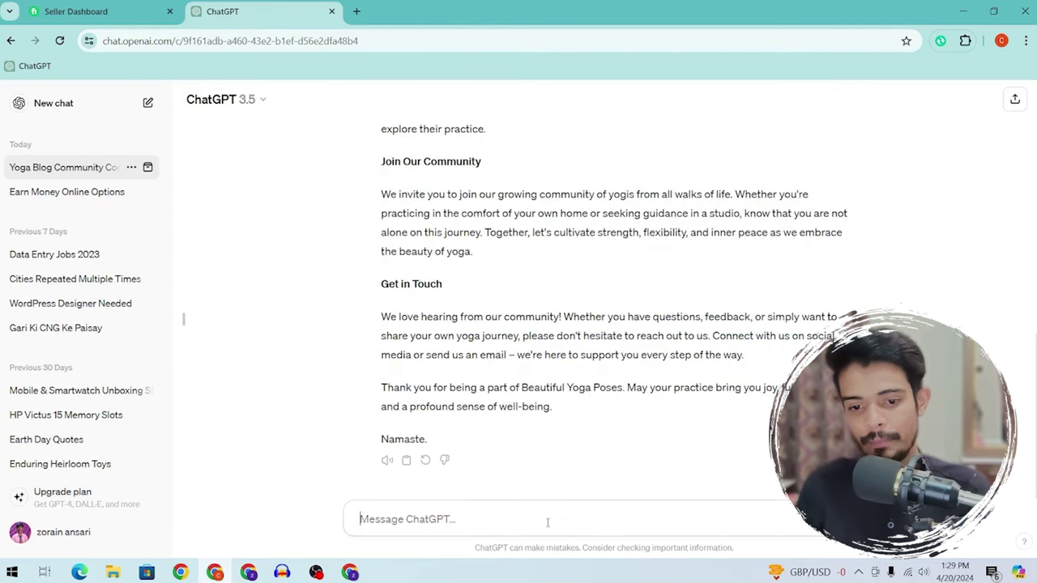
type("wr")
key("BackSpace")
key("BackSpace")
type("please write contact")
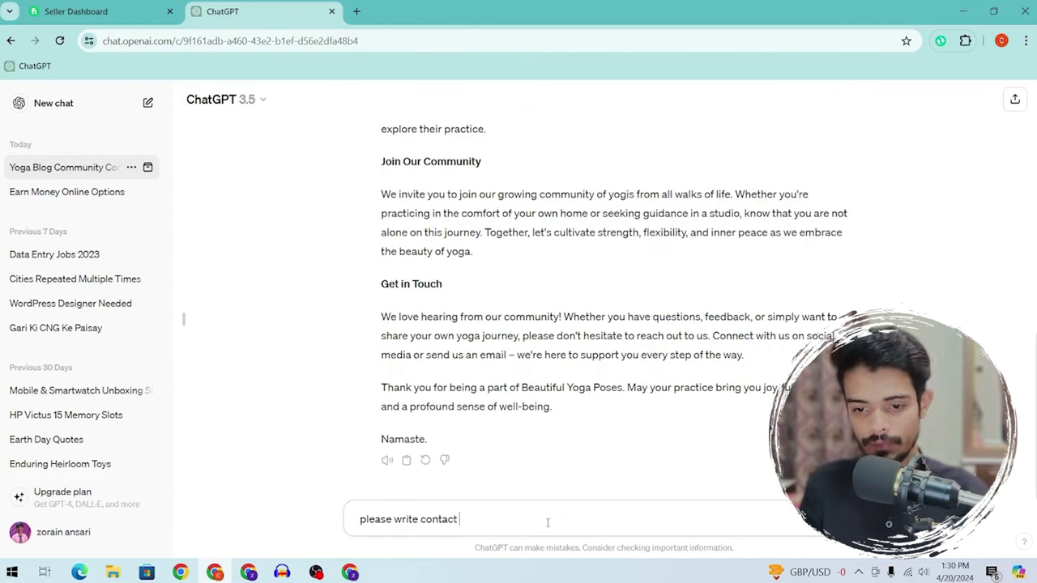
type(" us page h")
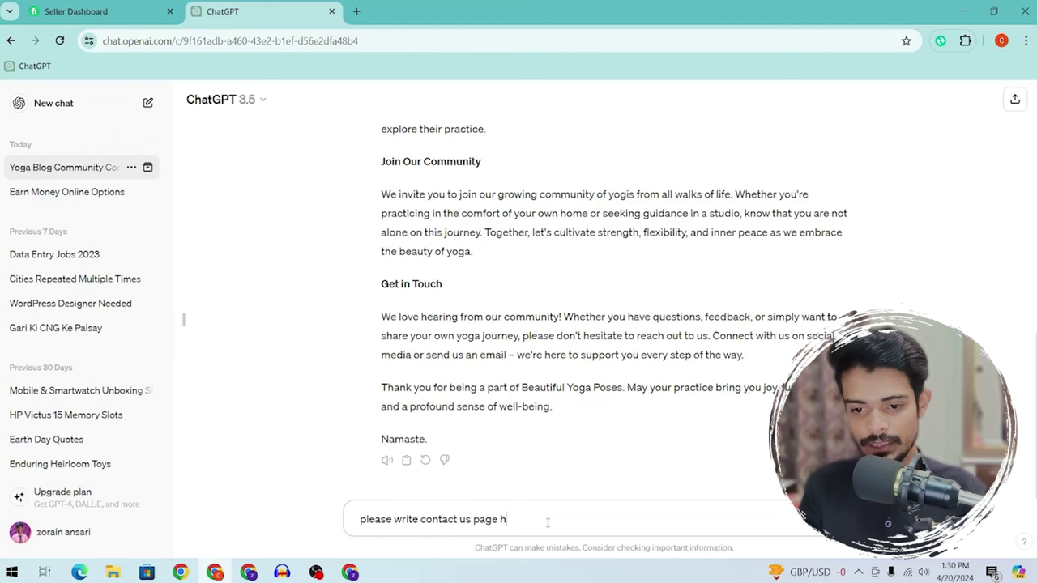
type("tml code")
key("Return")
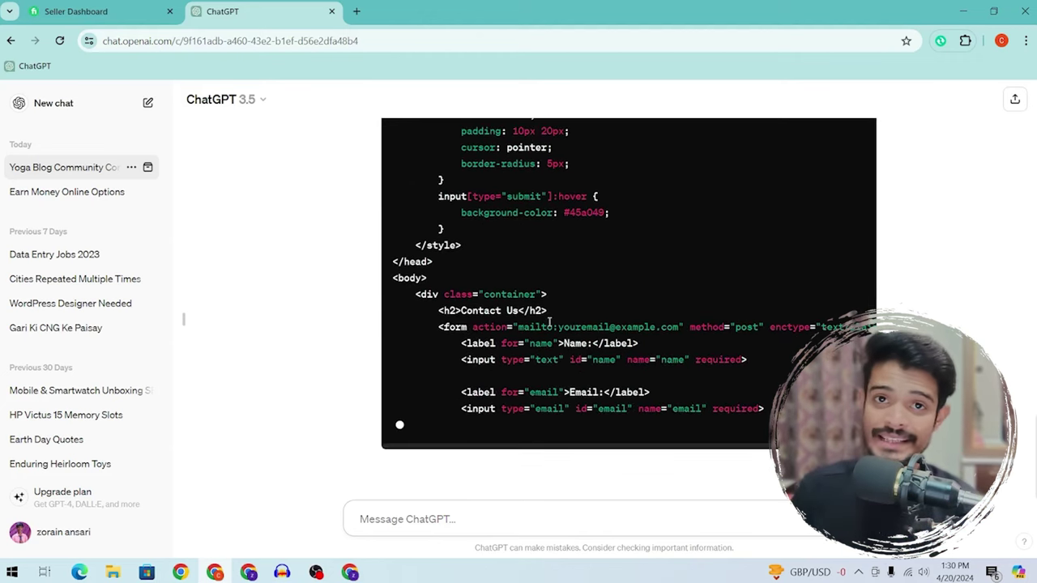
Copy the generated contact page HTML code and create a new page in the Blogger blog
scroll(809, 315, "up", 15)
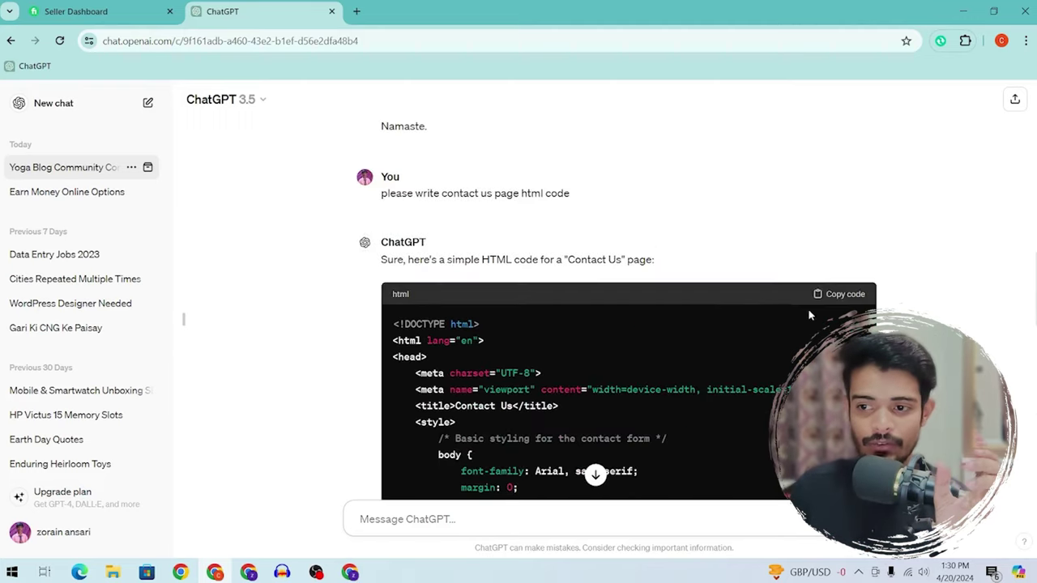
left_click(843, 297)
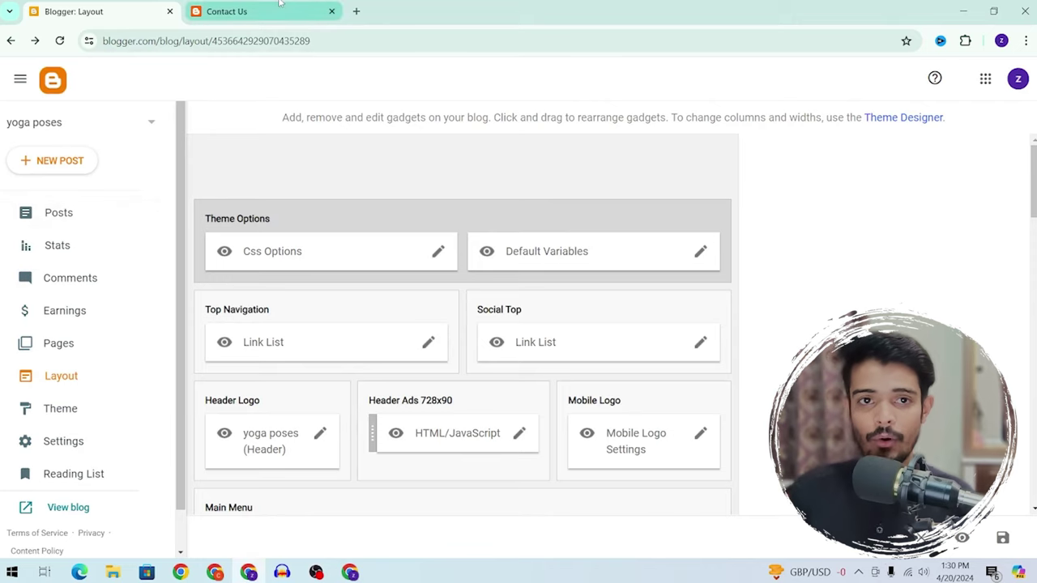
left_click(280, 7)
left_click(122, 9)
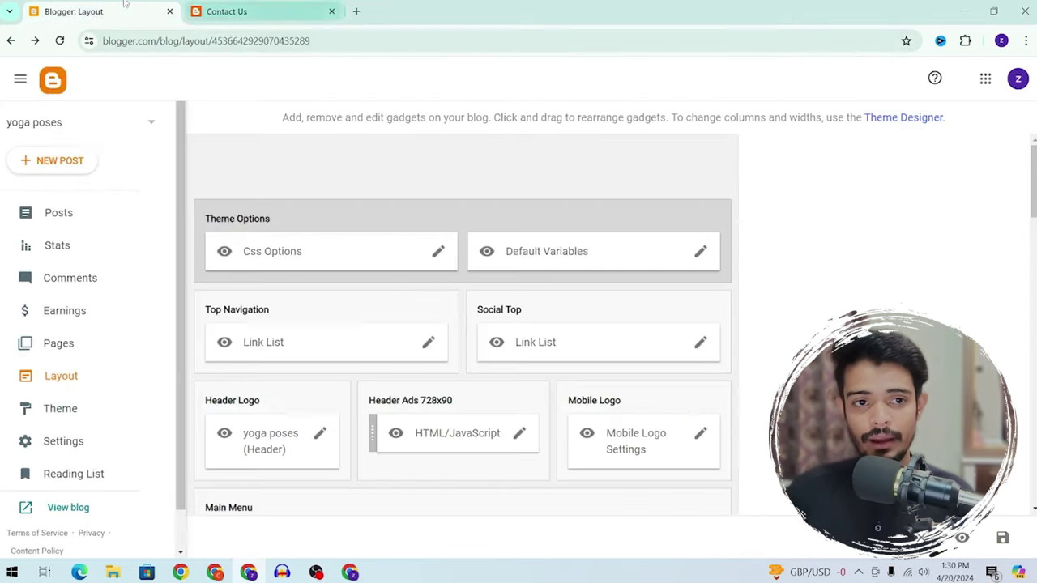
left_click(49, 345)
left_click(52, 159)
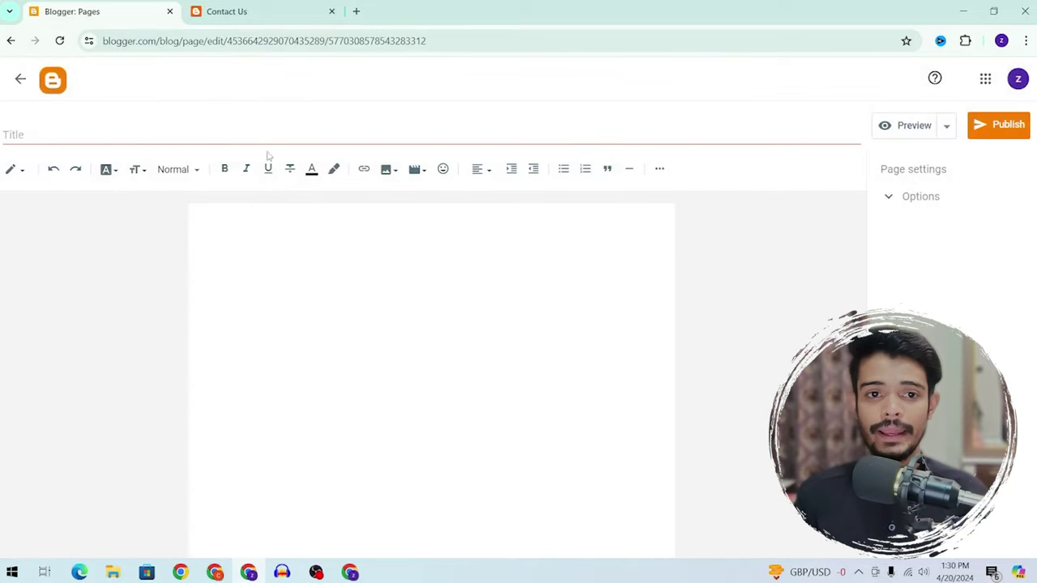
Title the new page "Contact us"
left_click(255, 131)
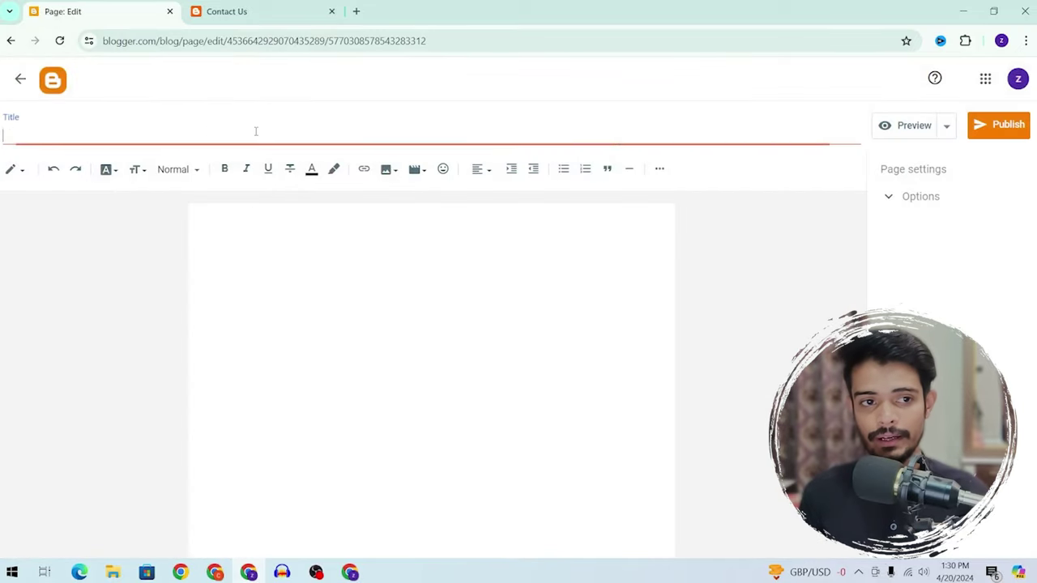
type("Con")
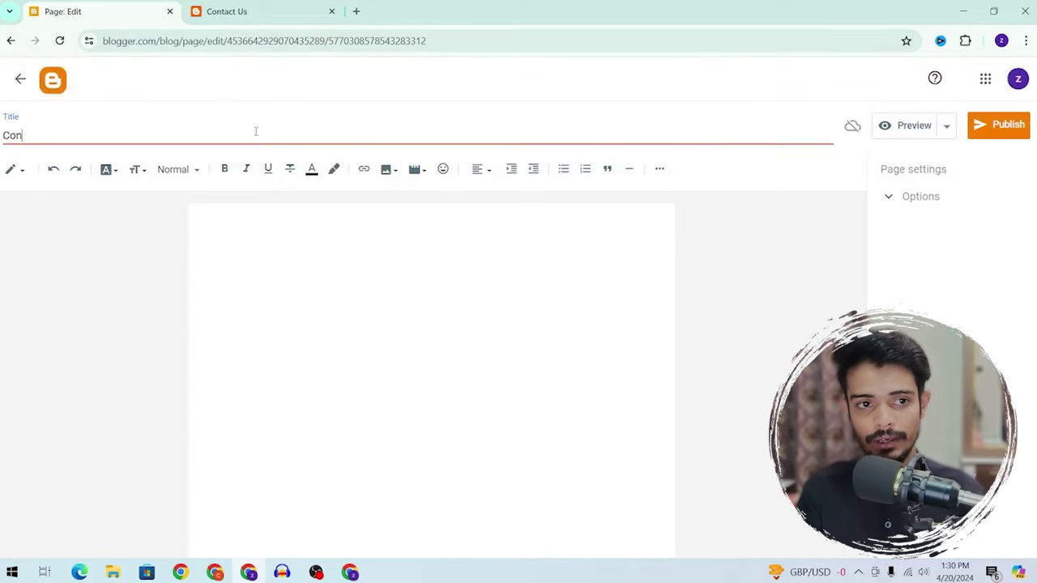
type("tact is")
key("BackSpace")
key("BackSpace")
type("us")
Try to paste the copied HTML code into the page body in compose view
left_click(236, 251)
key("ctrl+v")
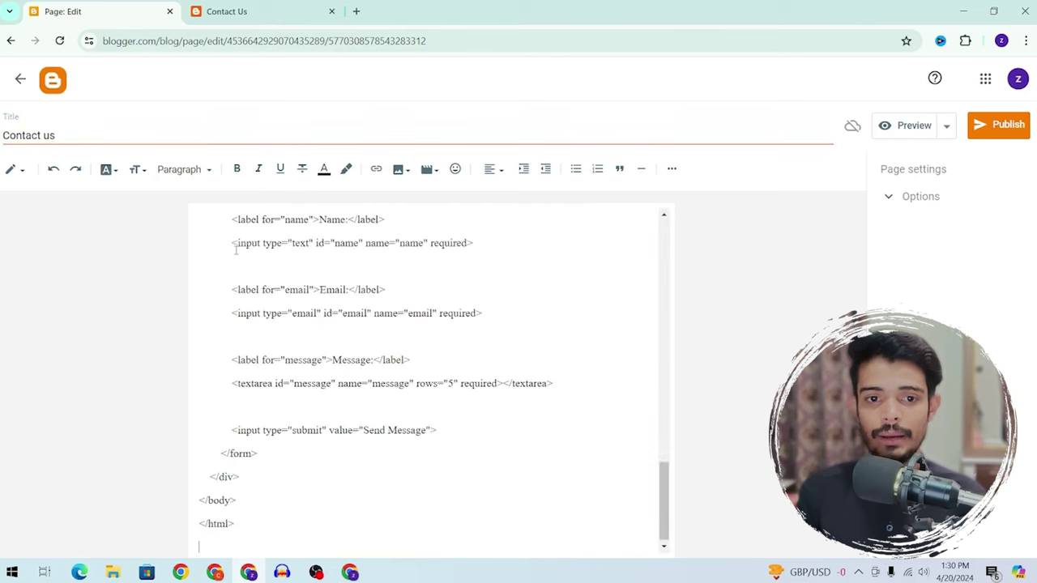
key("ctrl+z")
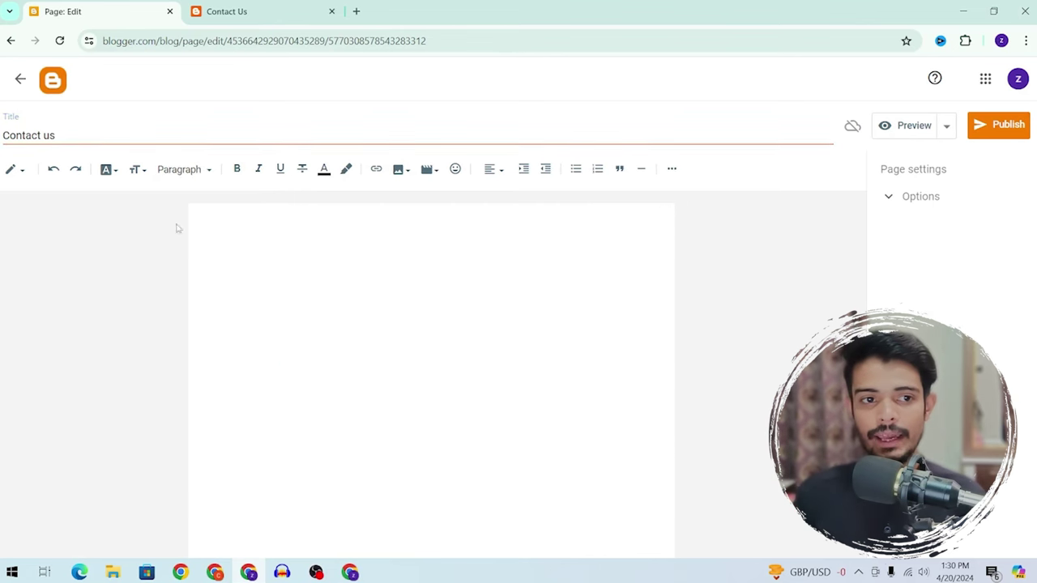
Switch the page editor to HTML view and replace its source with the copied contact form code
left_click(16, 172)
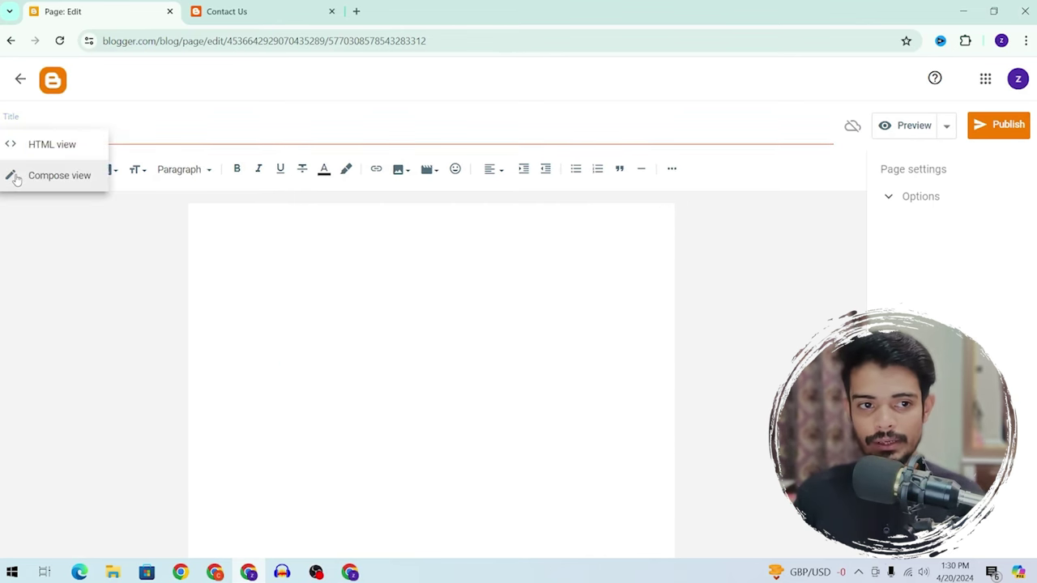
left_click(54, 150)
key("ctrl+a")
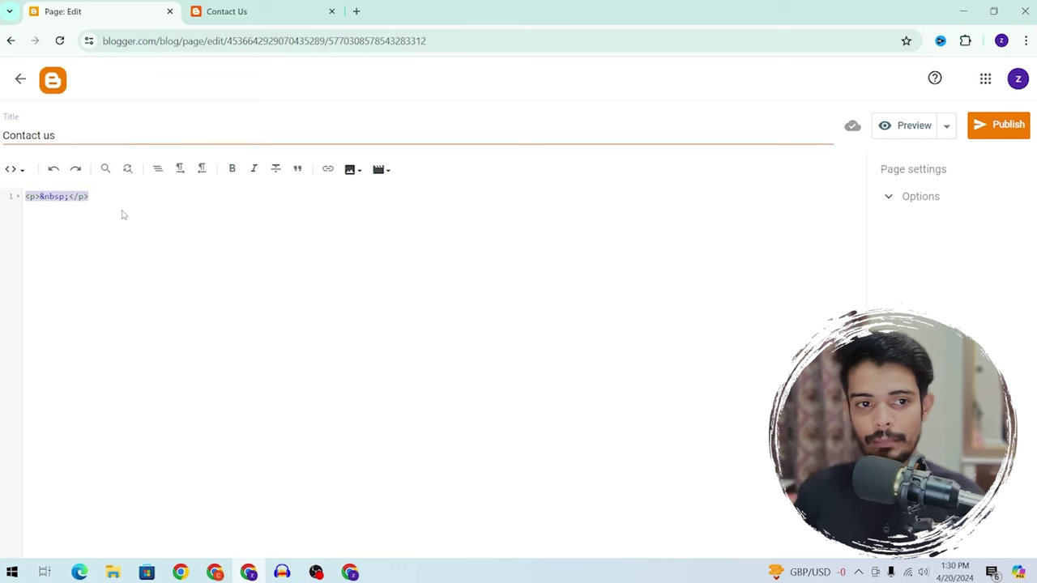
key("ctrl+v")
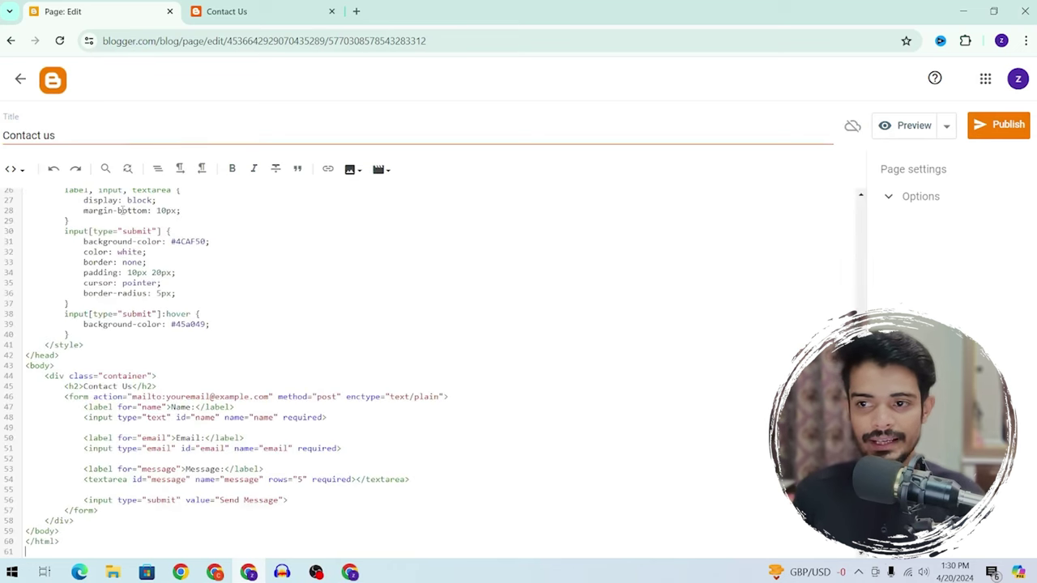
Publish the Contact us page and view its contact form on the live blog
left_click(983, 130)
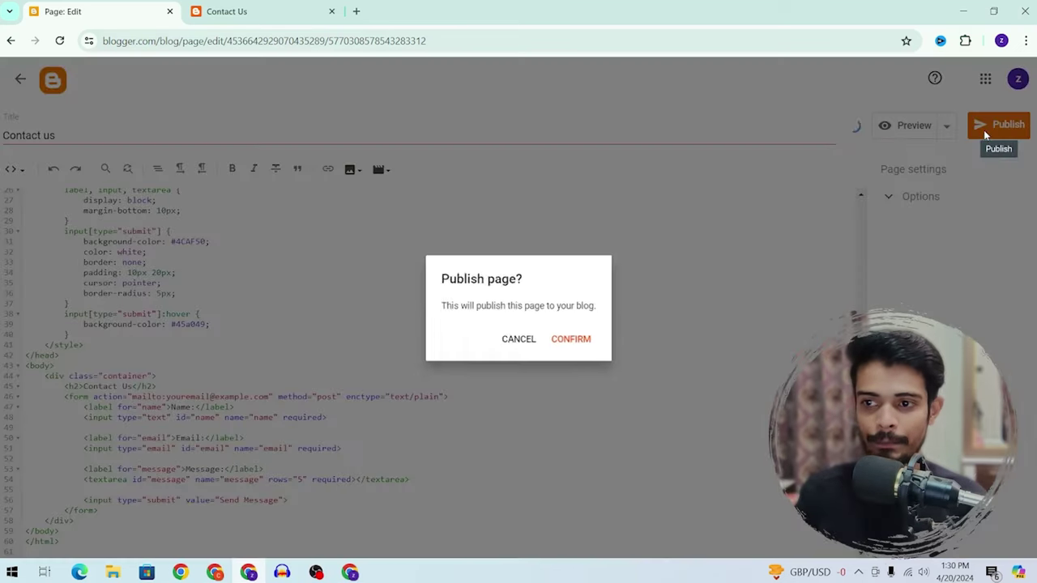
left_click(572, 341)
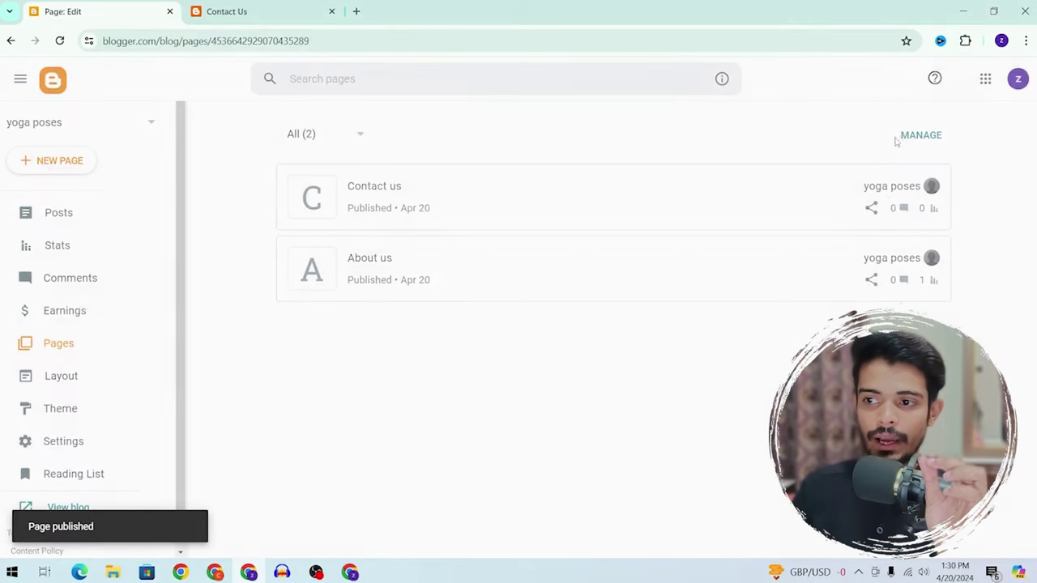
left_click(897, 187)
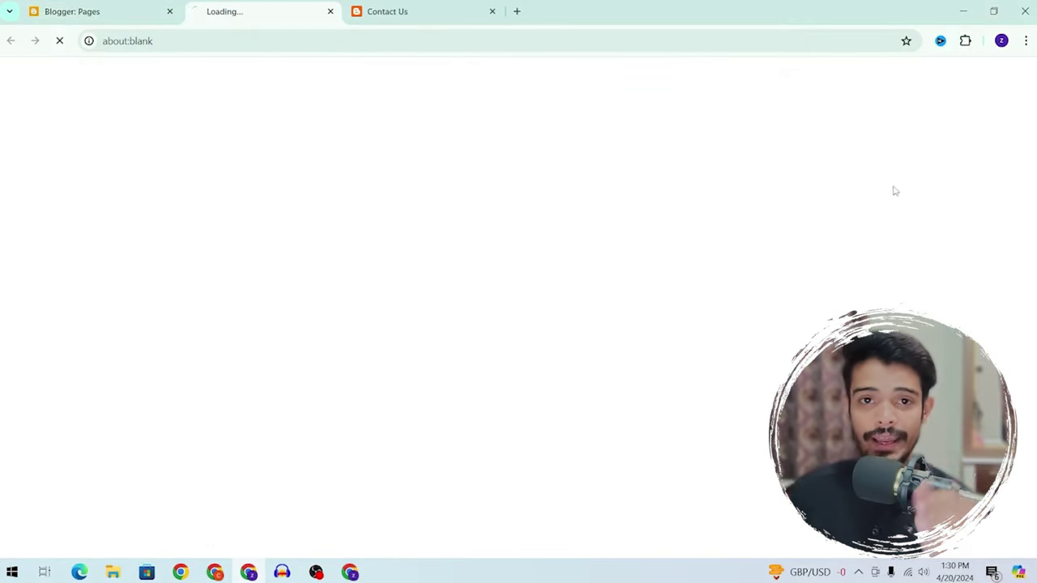
scroll(282, 234, "down", 3)
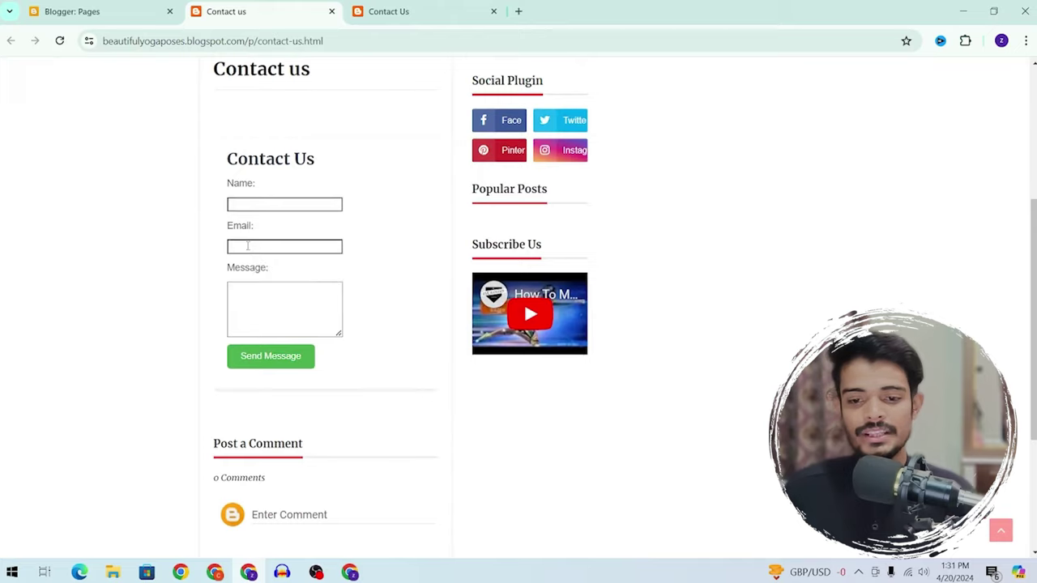
Ask ChatGPT to redo the contact page code "with some designing" and copy the new HTML for Blogger
key("alt+Tab")
type("w")
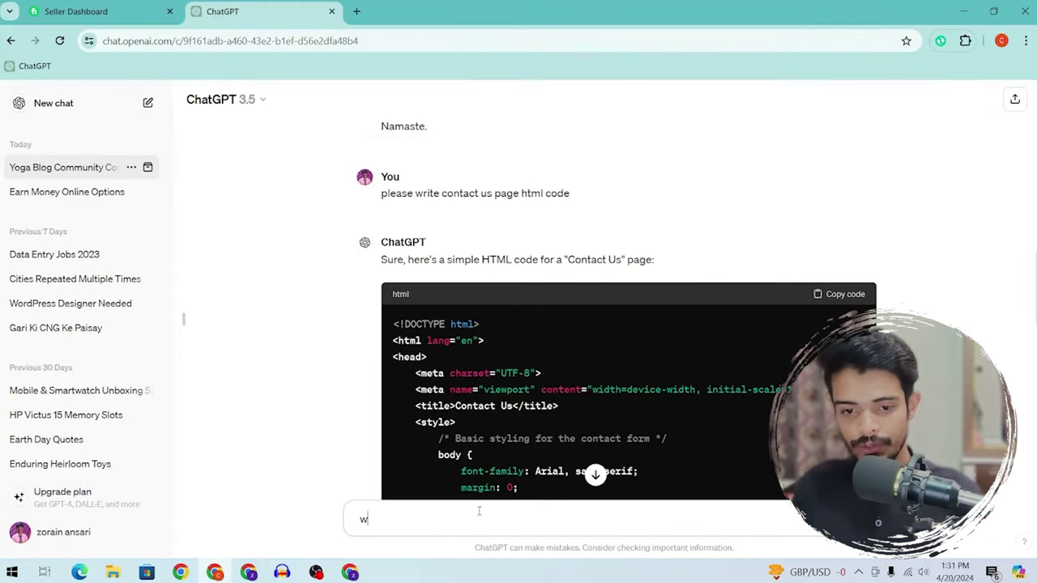
type("ith some designi")
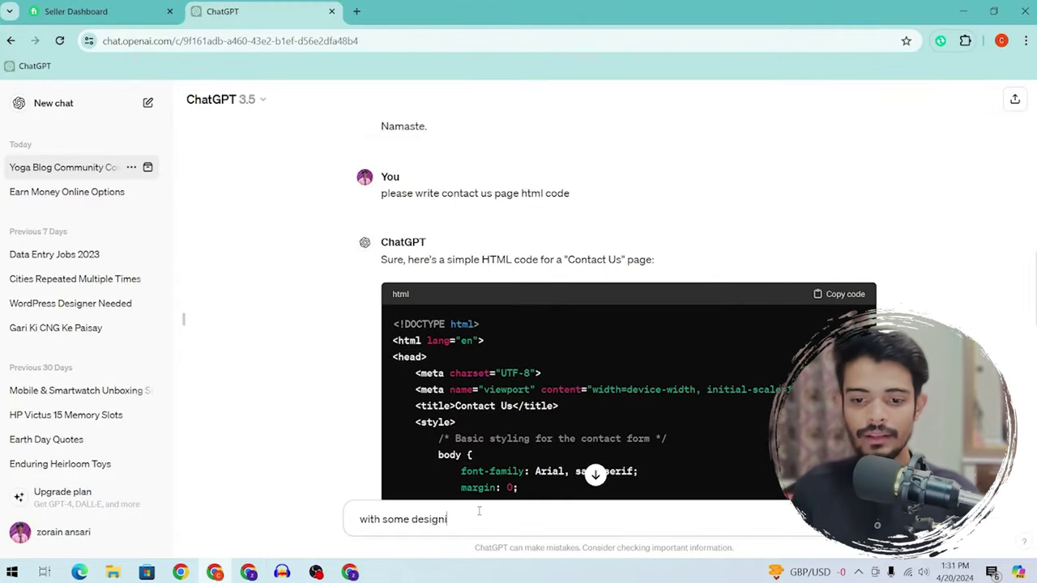
type("ng")
key("Return")
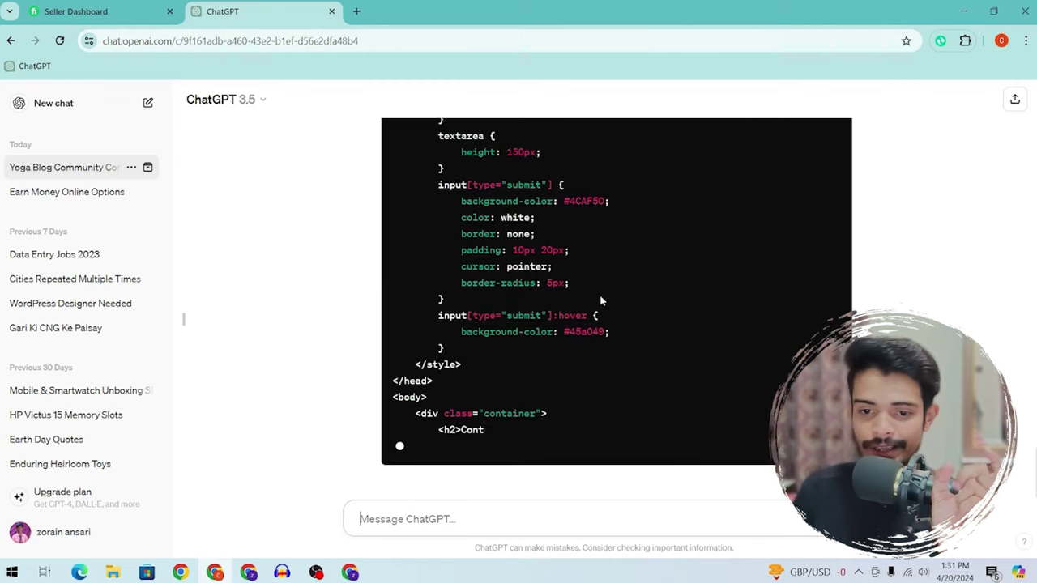
scroll(599, 300, "up", 10)
key("alt+Tab")
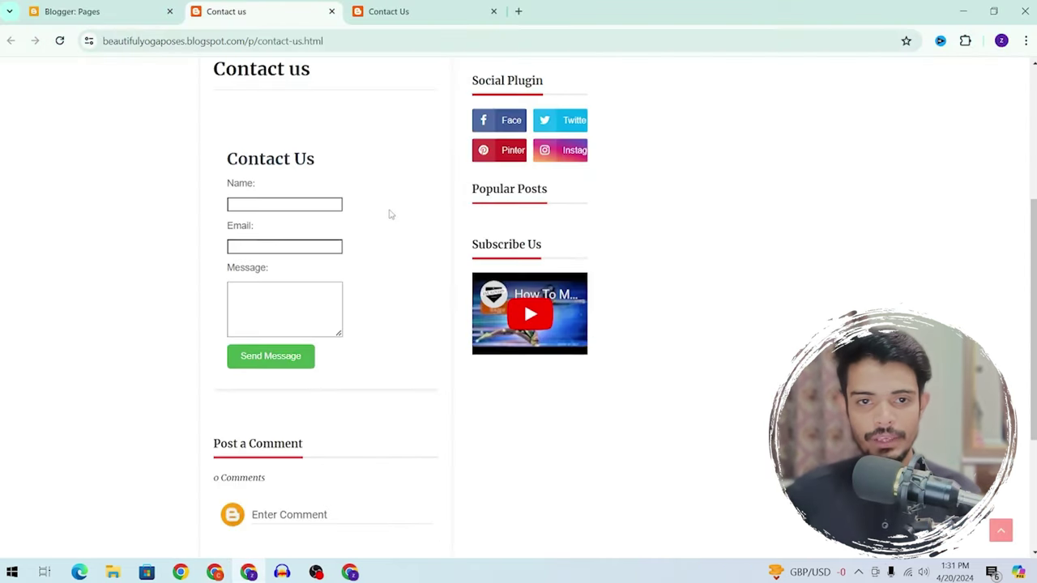
Replace the Contact us page's HTML source with the newly styled code and update the page
left_click(154, 8)
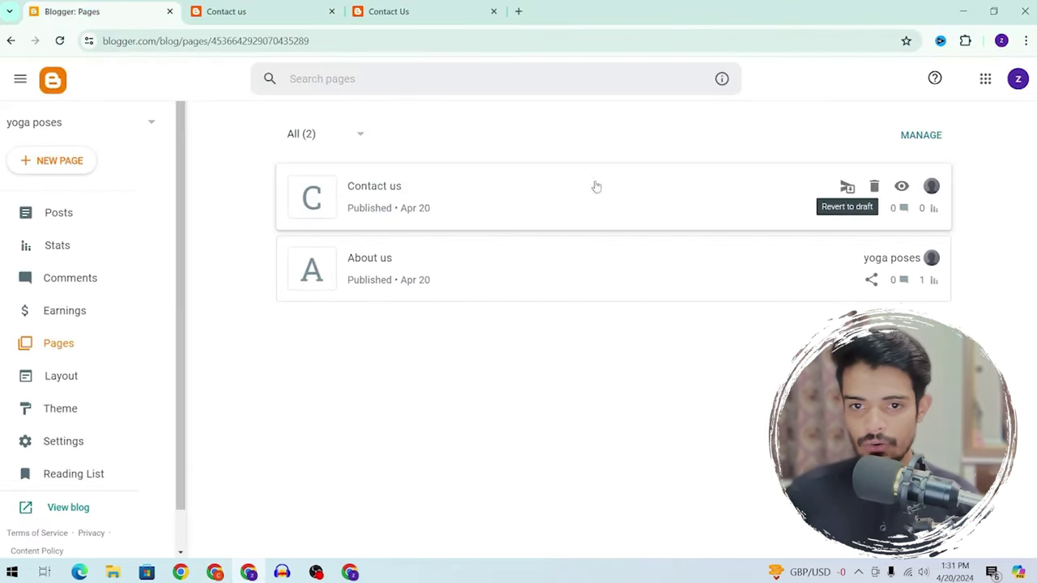
left_click(366, 189)
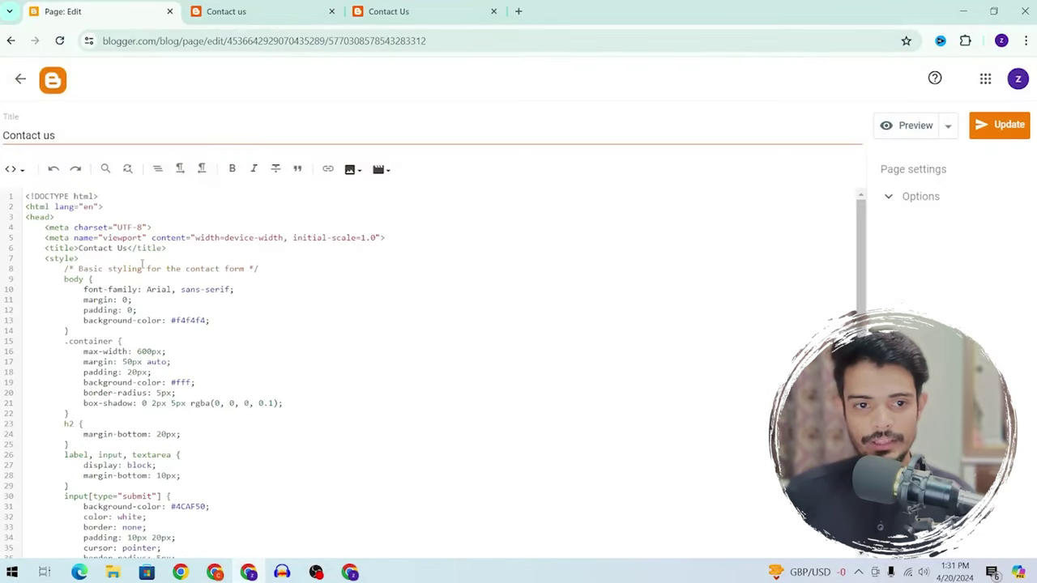
key("ctrl+a")
key("ctrl+v")
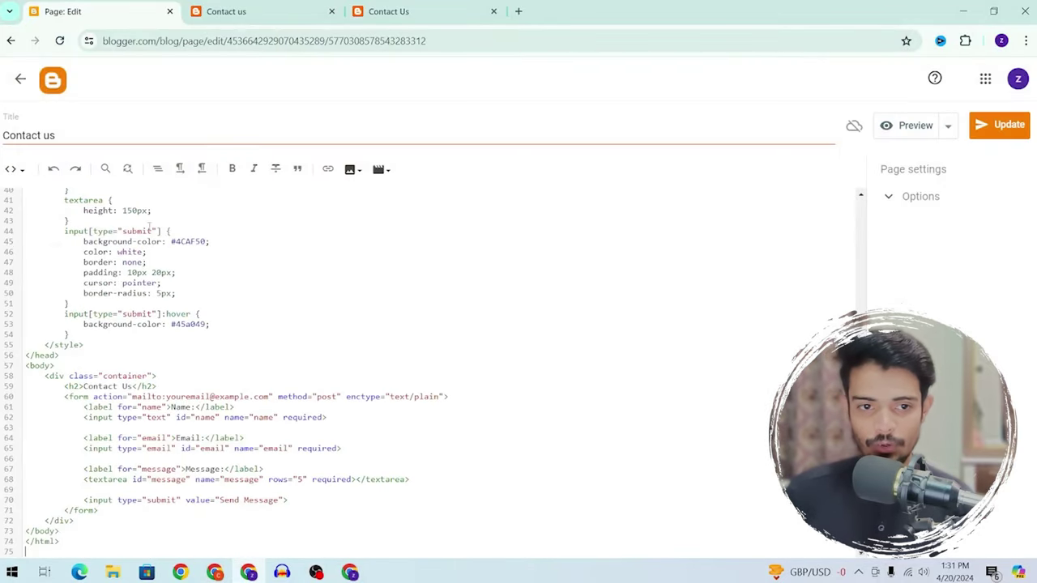
left_click(1008, 128)
Reload the live Contact us page and check the restyled form's name, email and message fields
left_click(191, 13)
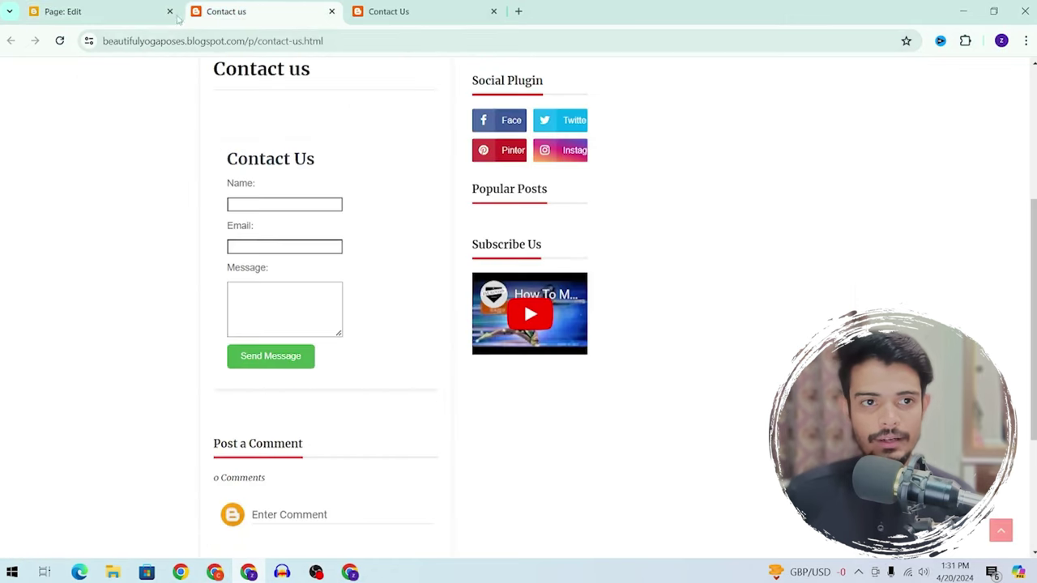
left_click(235, 209)
key("Tab")
key("shift+Tab")
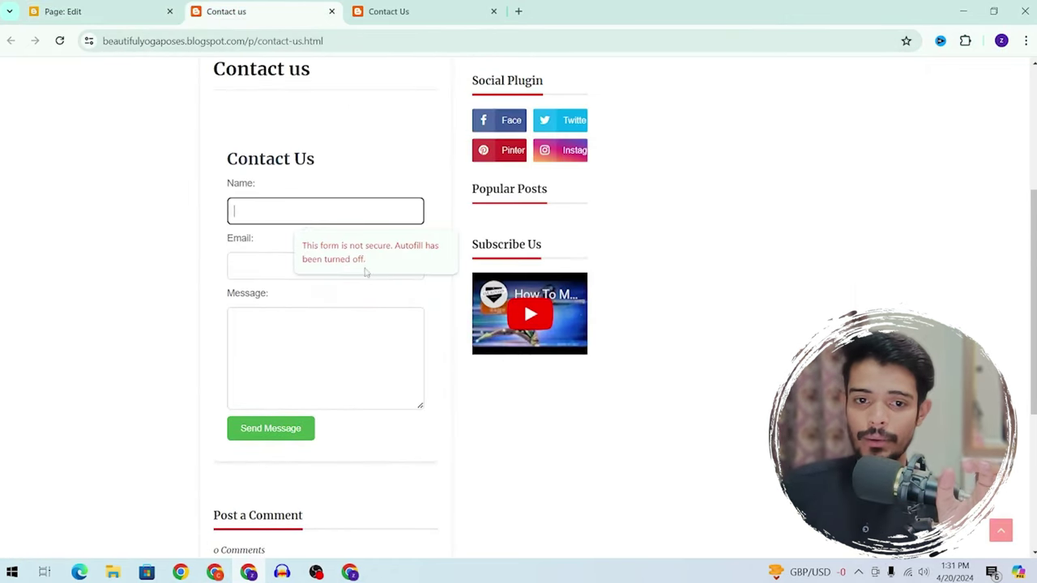
left_click(317, 330)
scroll(451, 324, "up", 3)
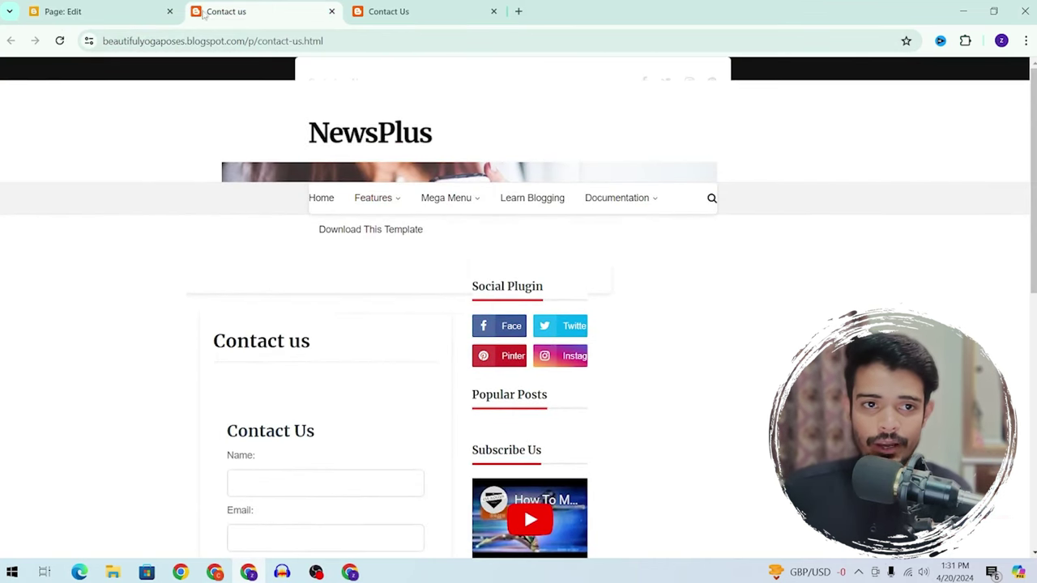
Copy the live Contact us page's web address and return to the Blogger page editor
left_click(288, 47)
key("ctrl+c")
left_click(49, 5)
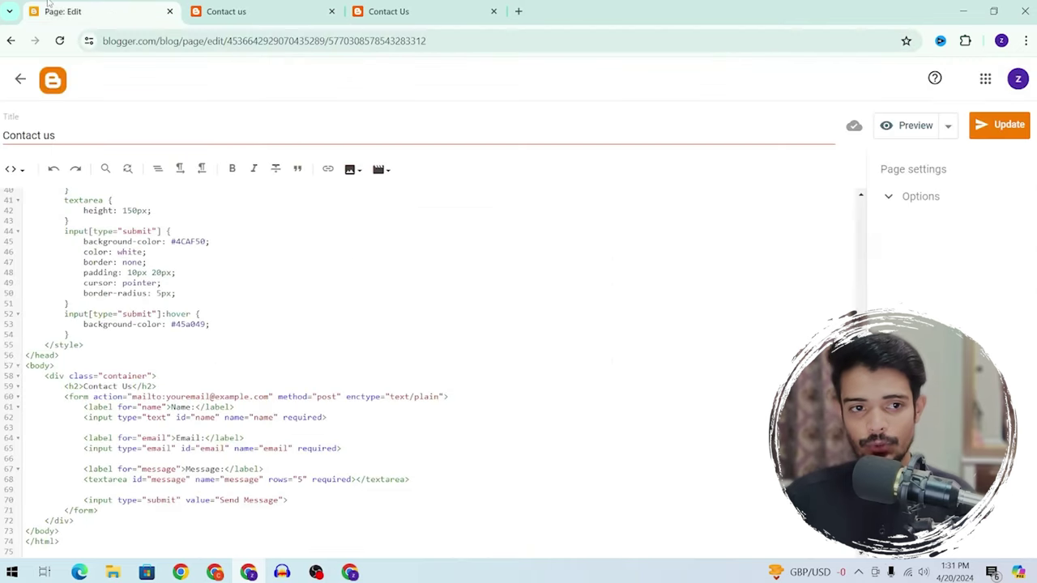
scroll(243, 324, "up", 8)
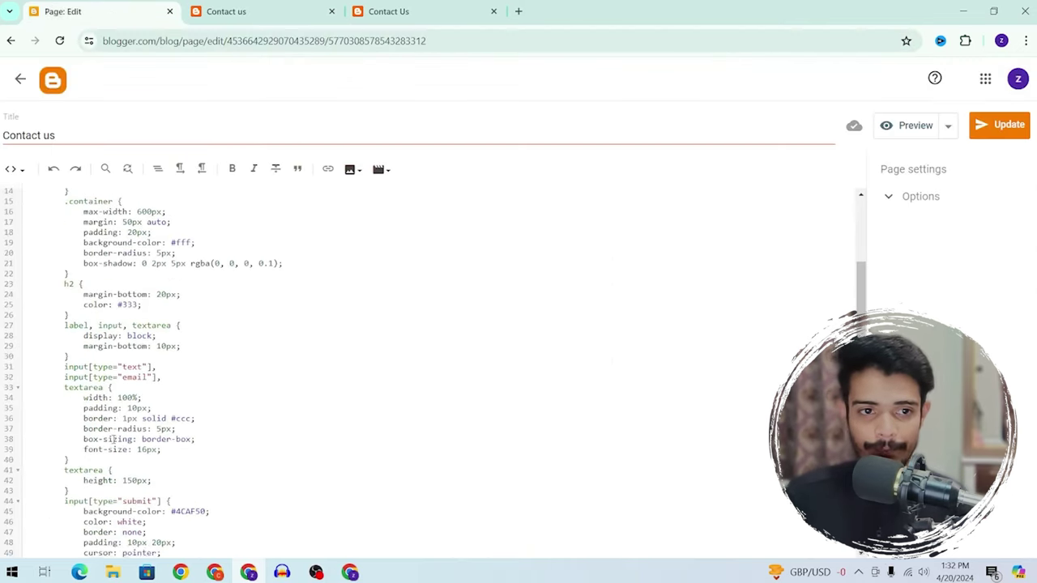
Open the blog's layout and delete the template's Contact link from the Top Navigation link list
left_click(10, 40)
left_click(58, 384)
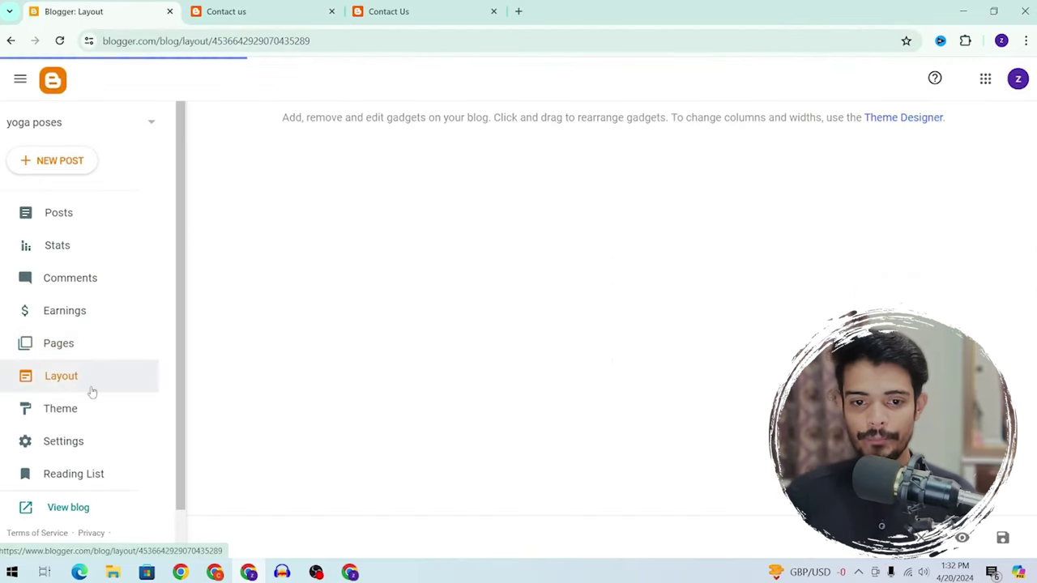
scroll(396, 394, "down", 5)
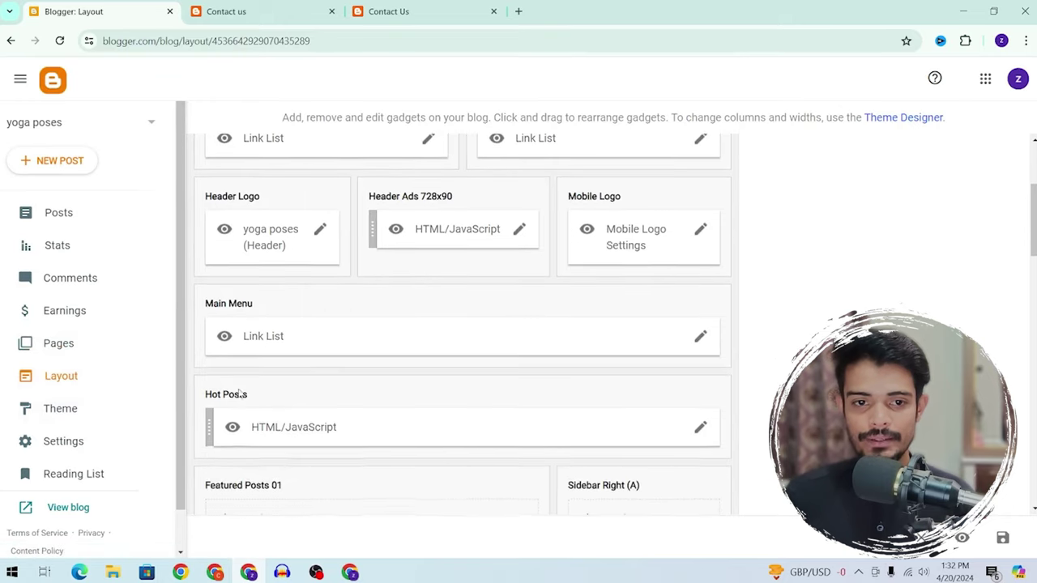
scroll(240, 394, "up", 3)
left_click(428, 276)
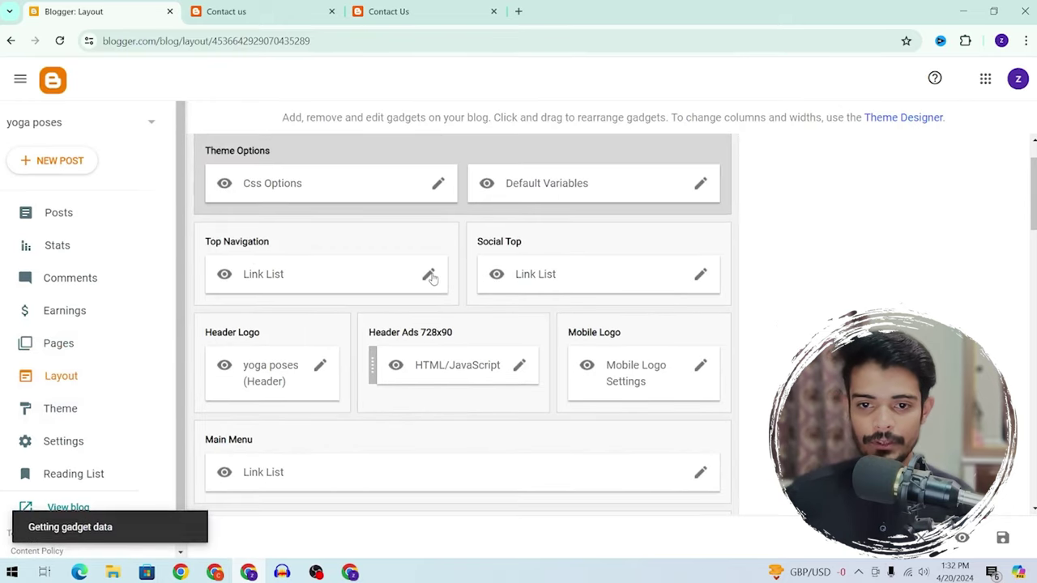
scroll(583, 365, "down", 1)
scroll(583, 405, "down", 1)
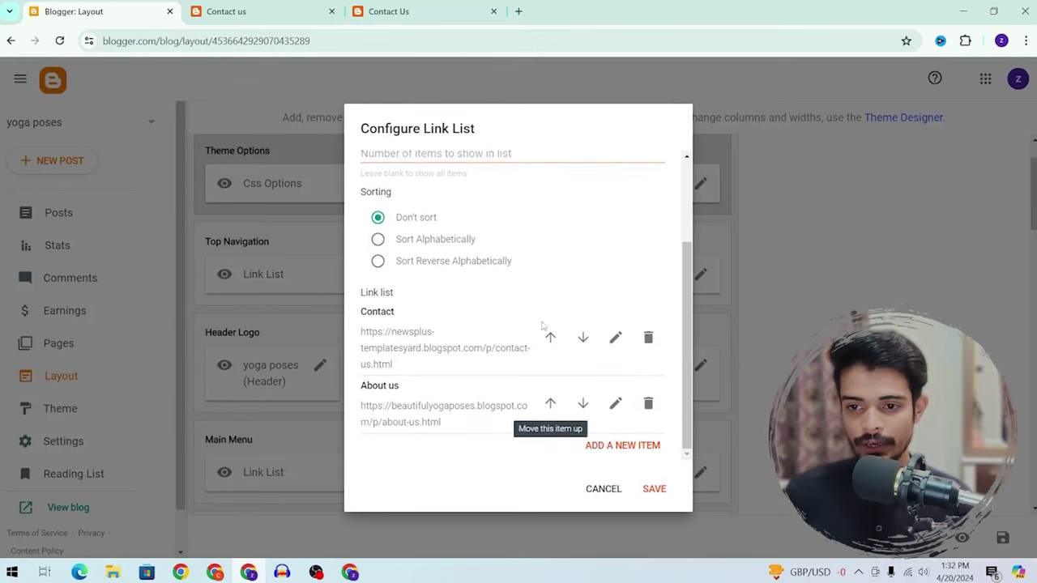
left_click(648, 336)
Add a Contact us link to the Top Navigation list with the copied beautifulyogaposes.blogspot.com/p/contact-us.html address and save the gadget
left_click(628, 450)
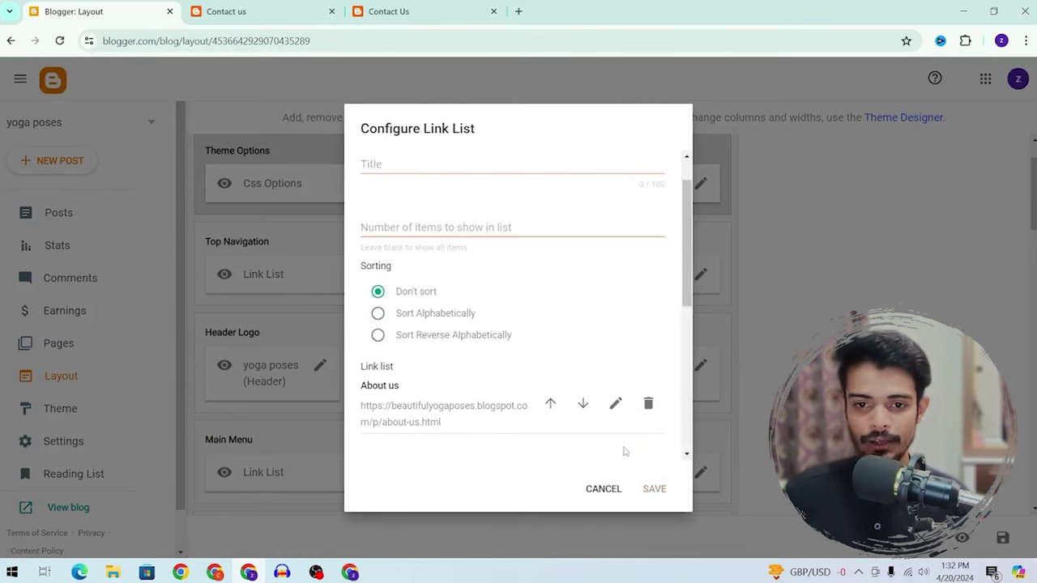
scroll(451, 378, "down", 2)
left_click(415, 265)
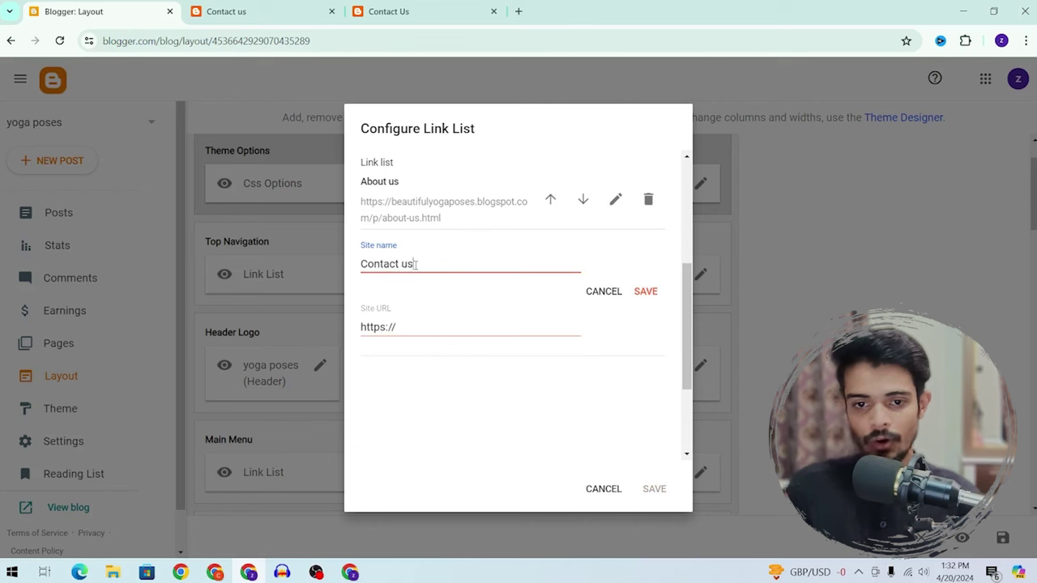
key("Tab")
key("ctrl+v")
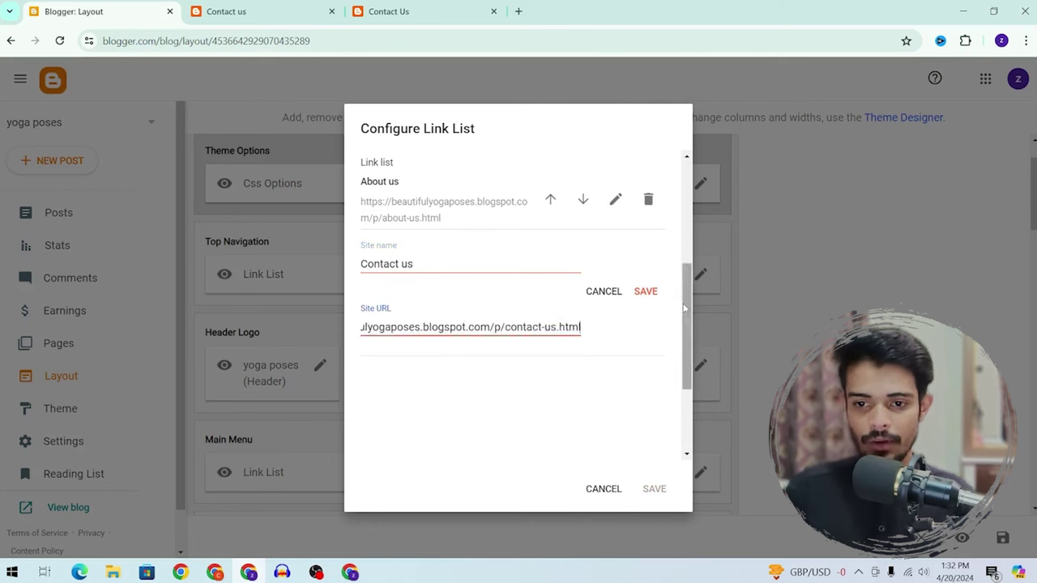
left_click(660, 292)
left_click(653, 493)
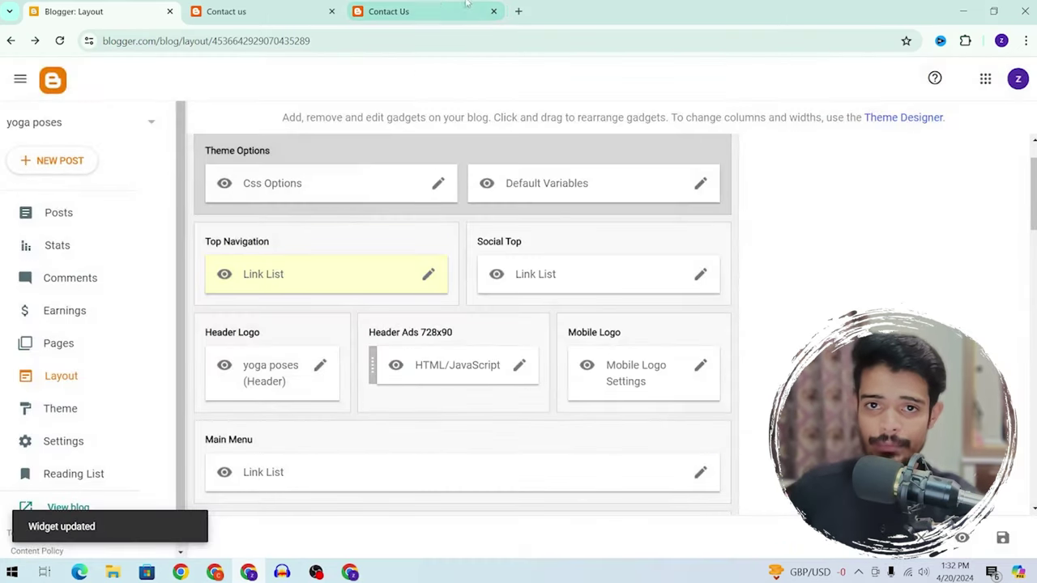
View the live blog and test its About us and Contact us links in the top bar
left_click(466, 8)
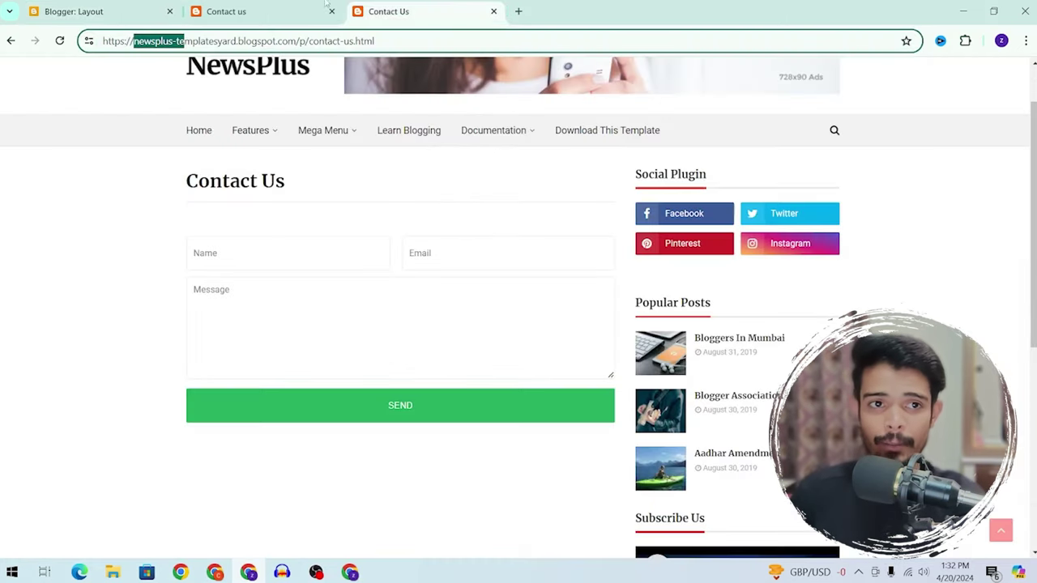
left_click(77, 11)
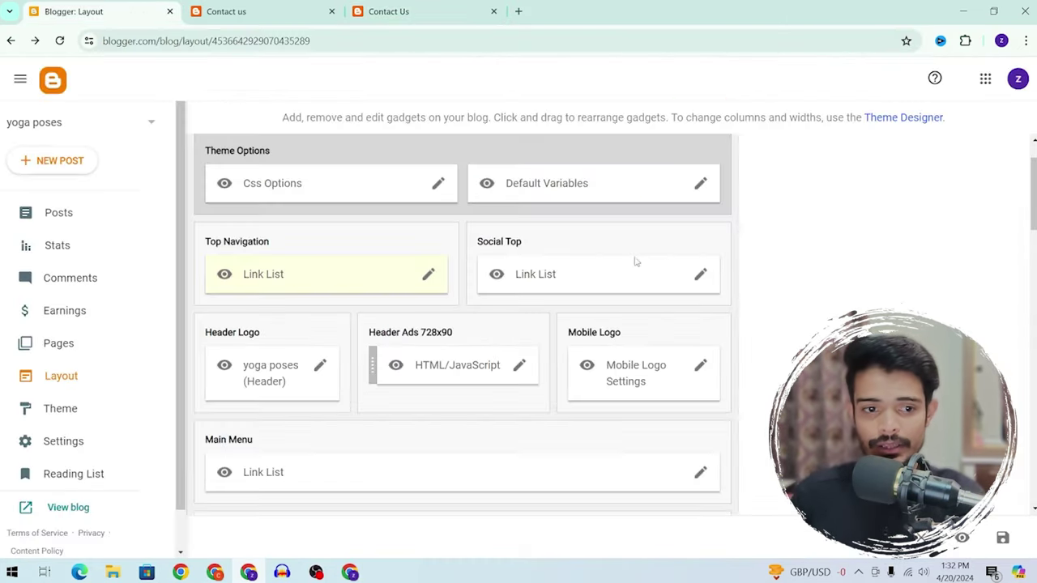
left_click(66, 506)
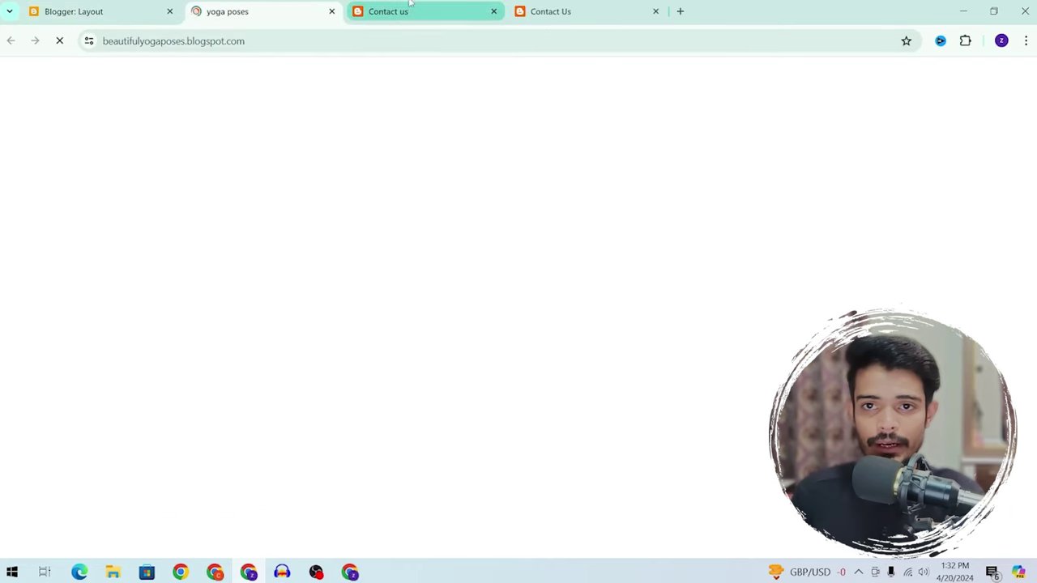
left_click(494, 12)
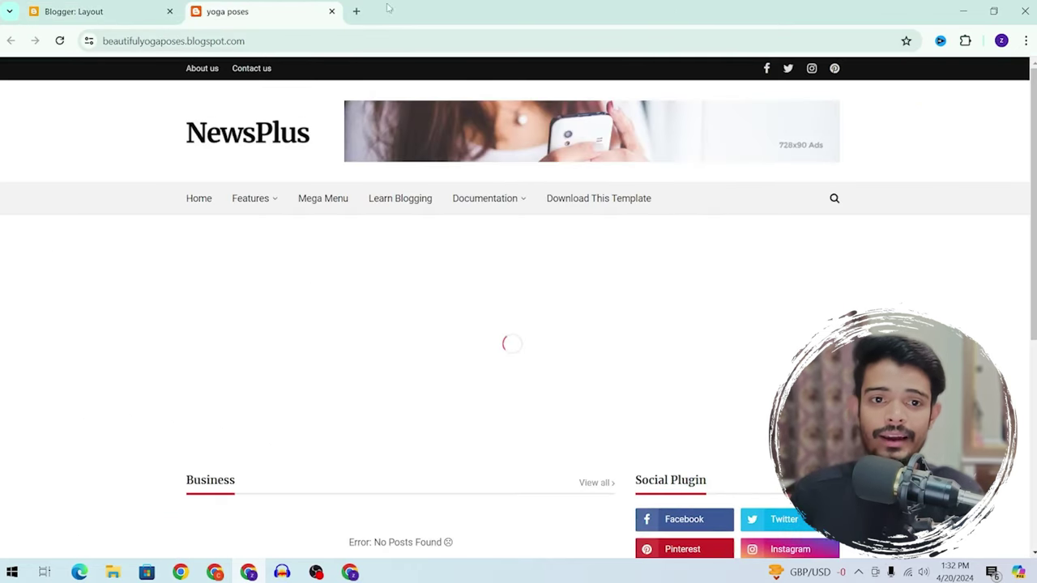
left_click(203, 69)
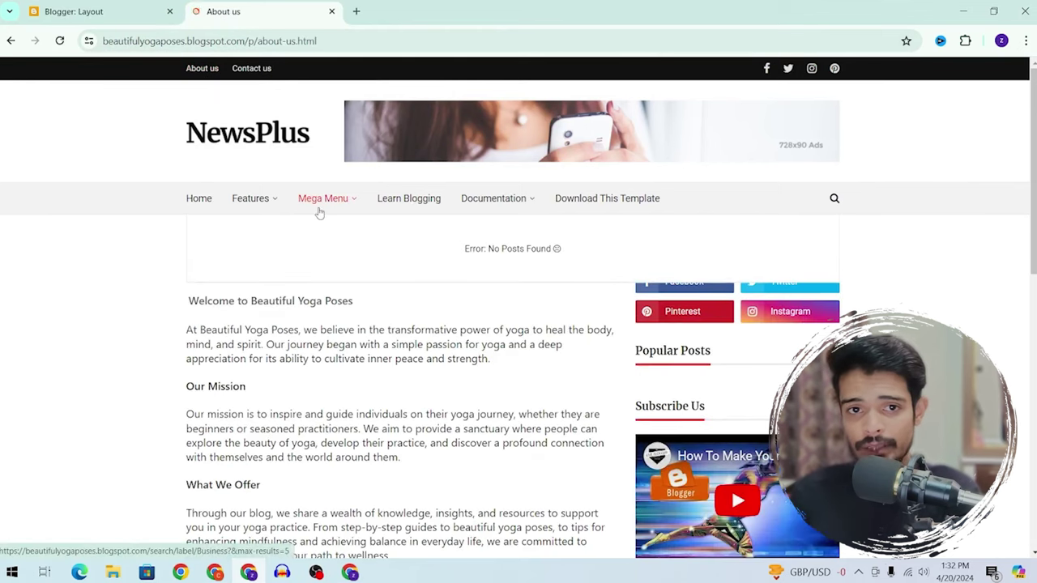
left_click(266, 73)
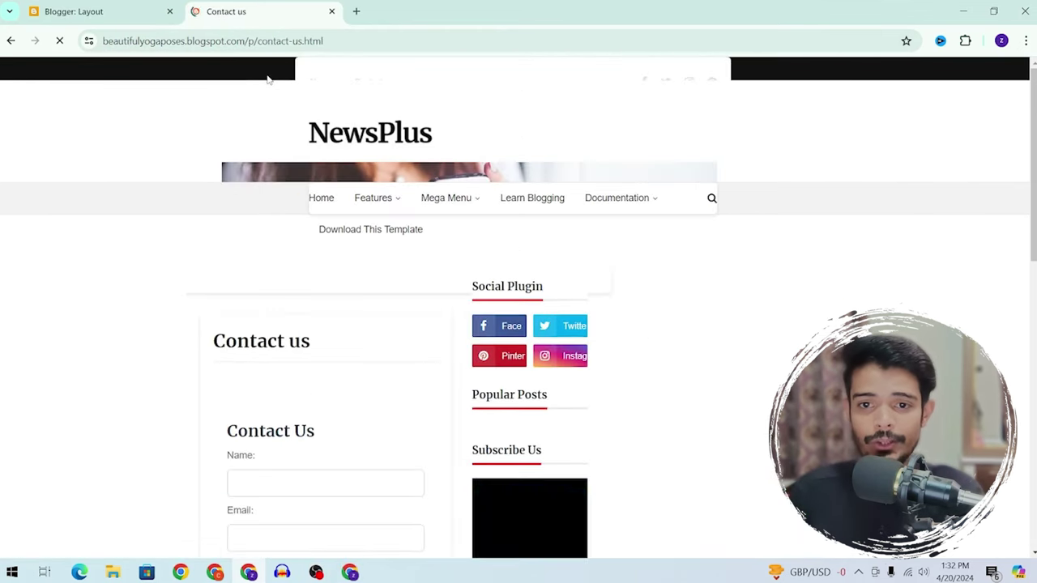
scroll(243, 162, "down", 5)
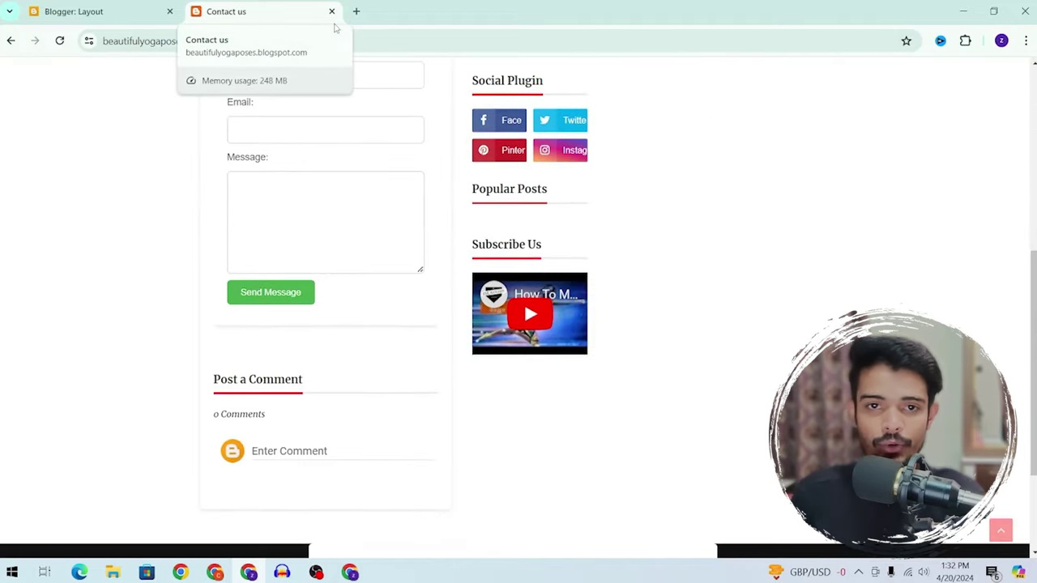
left_click(332, 11)
Open the live blog's home page again in a new tab and return to the layout page
scroll(468, 421, "down", 1)
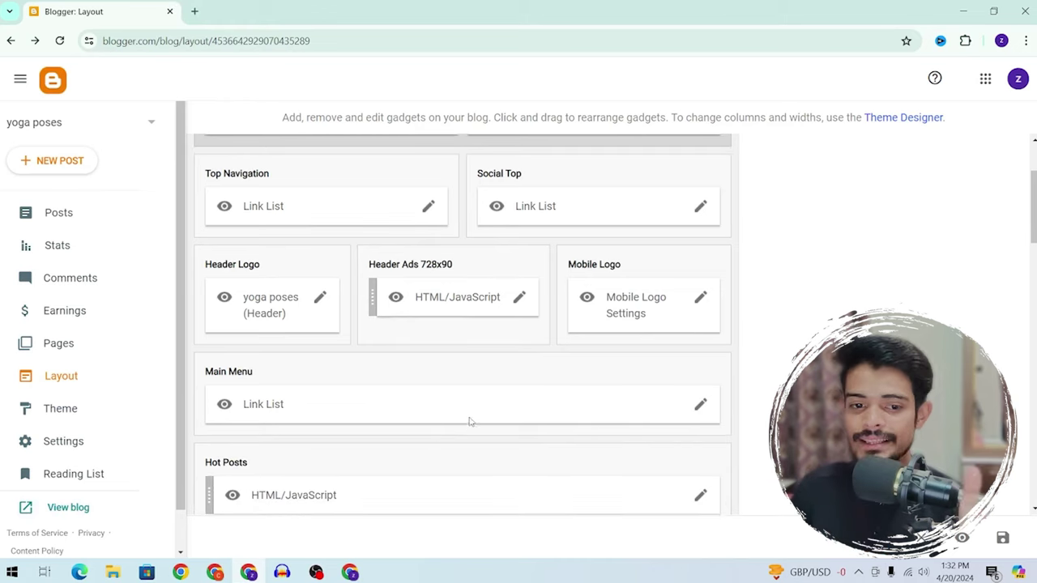
left_click(79, 505)
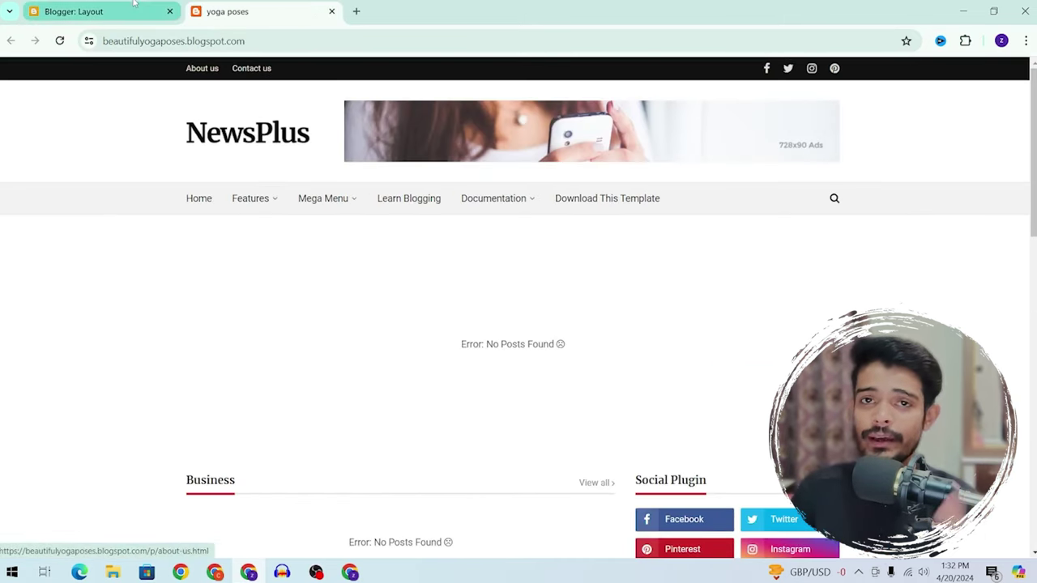
left_click(99, 8)
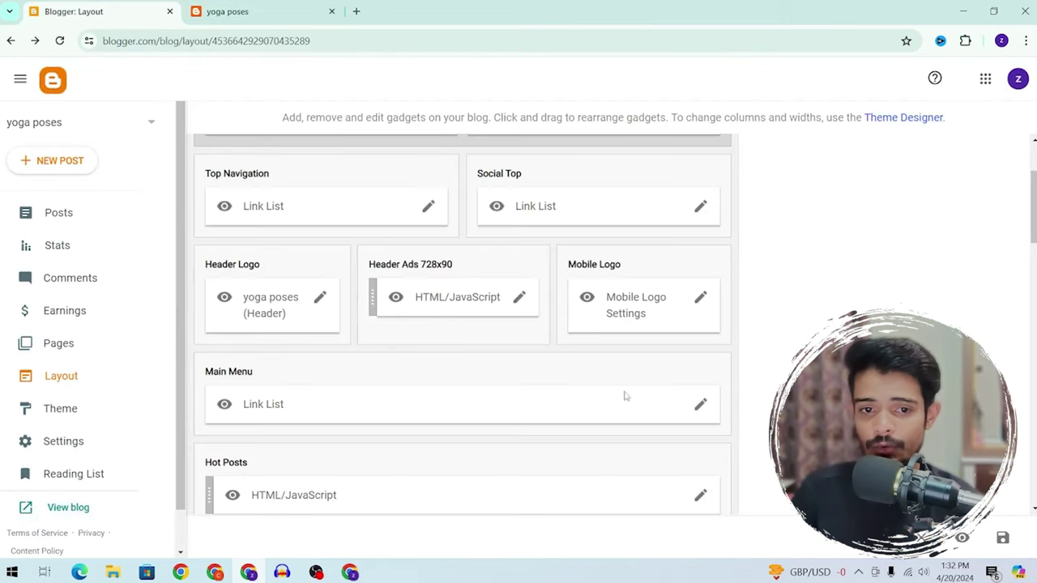
Move the About us link below Contact us in the Top Navigation list, restore the order, save, and view the live blog
scroll(292, 342, "up", 1)
left_click(427, 273)
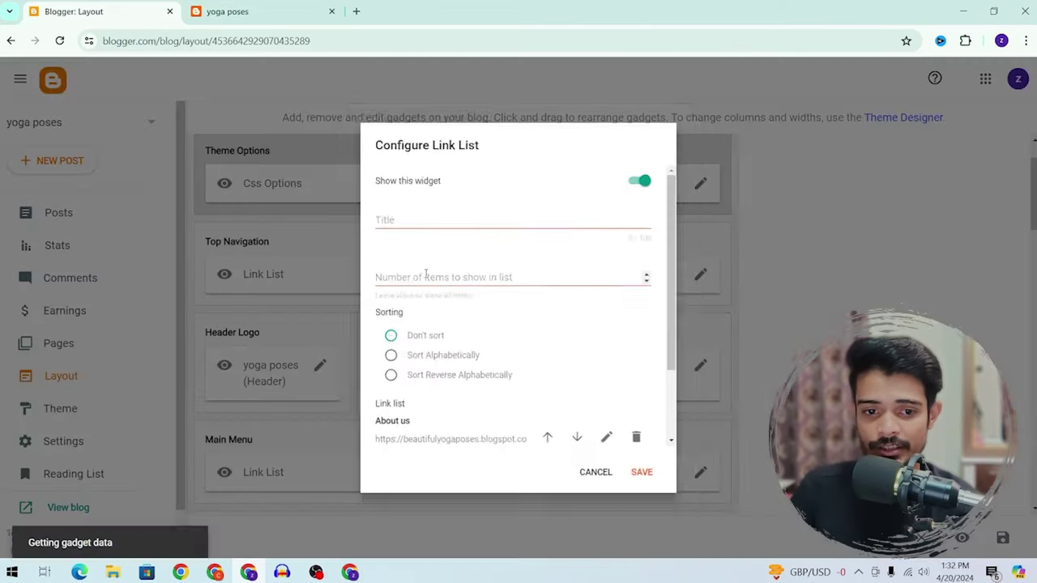
scroll(409, 397, "down", 2)
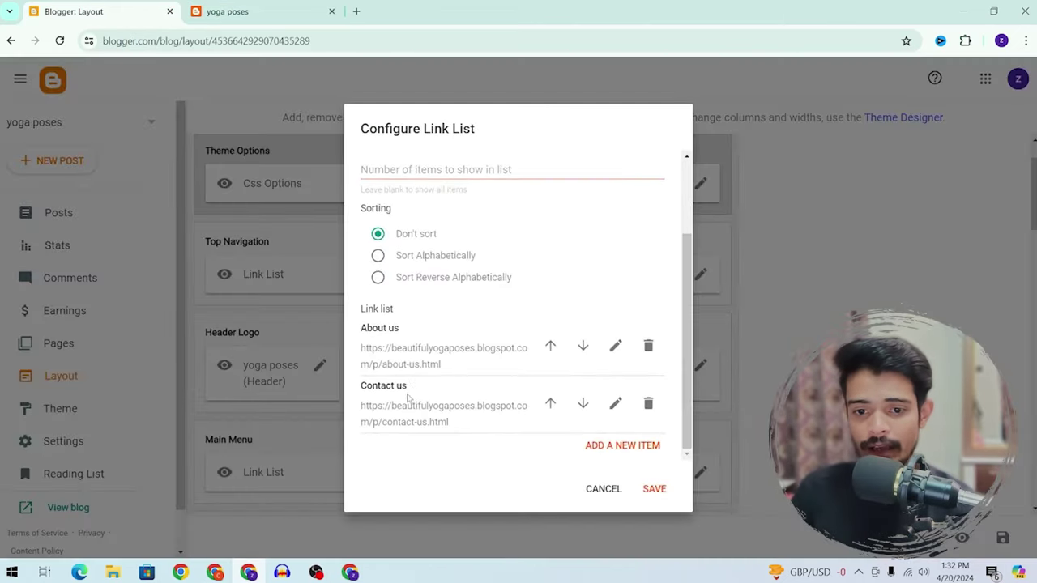
left_click(581, 347)
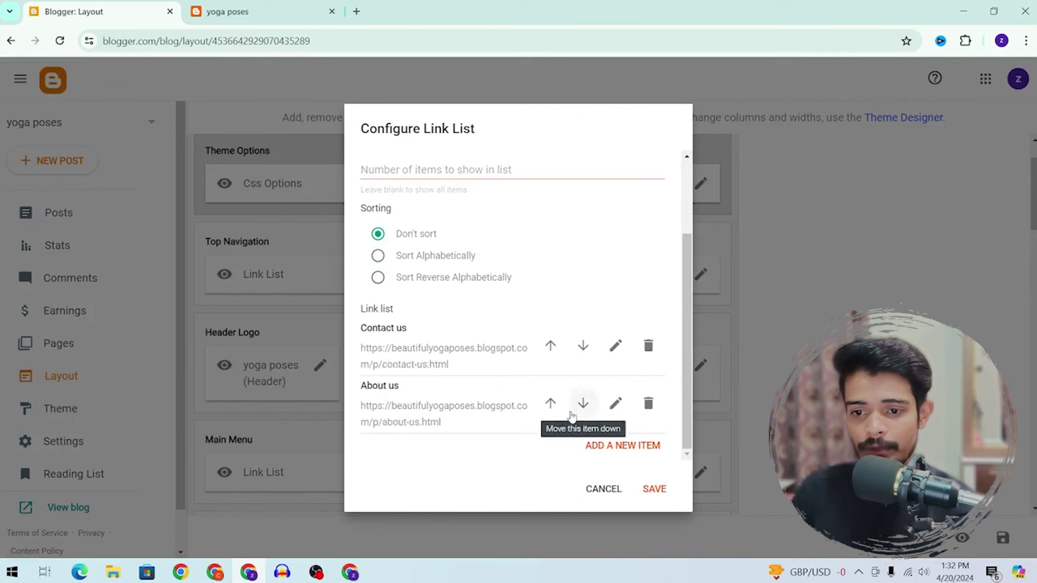
left_click(583, 346)
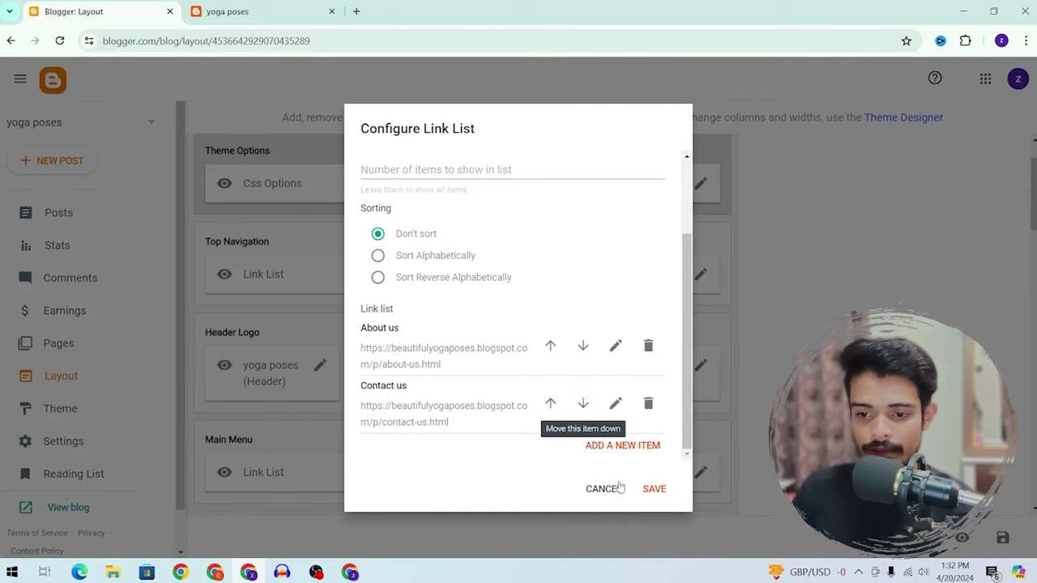
left_click(658, 491)
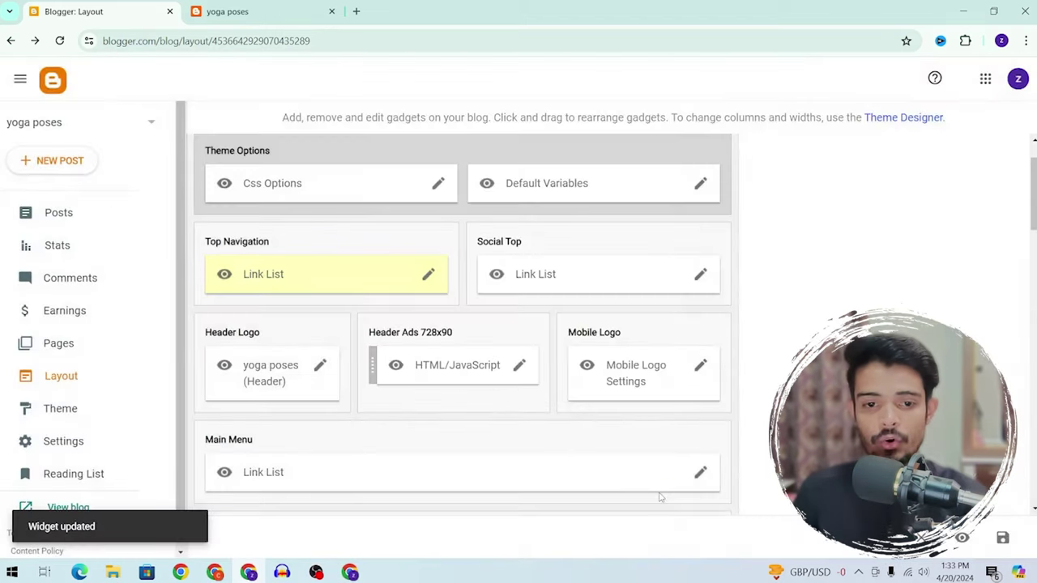
left_click(235, 11)
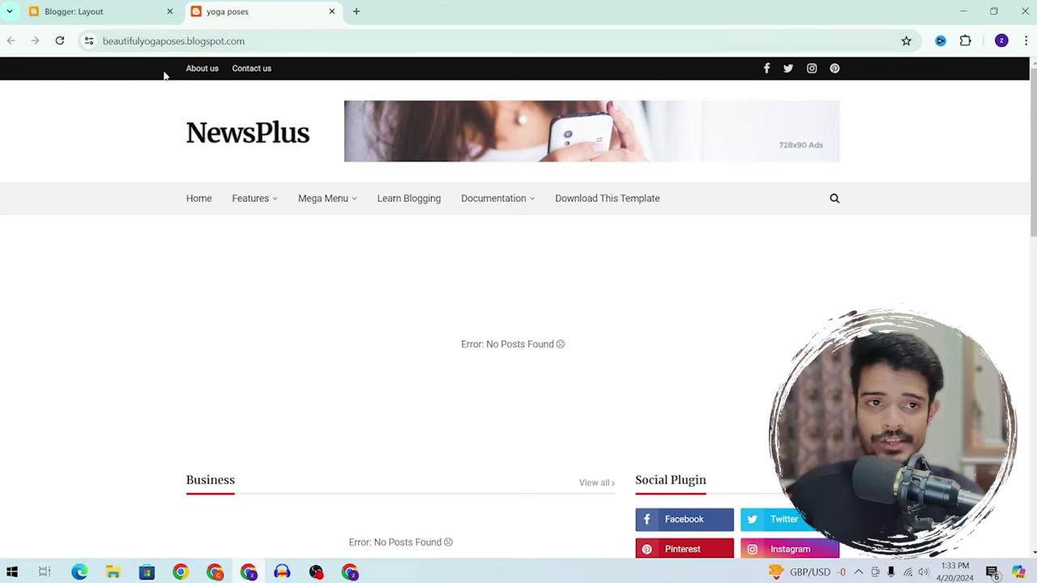
left_click(89, 11)
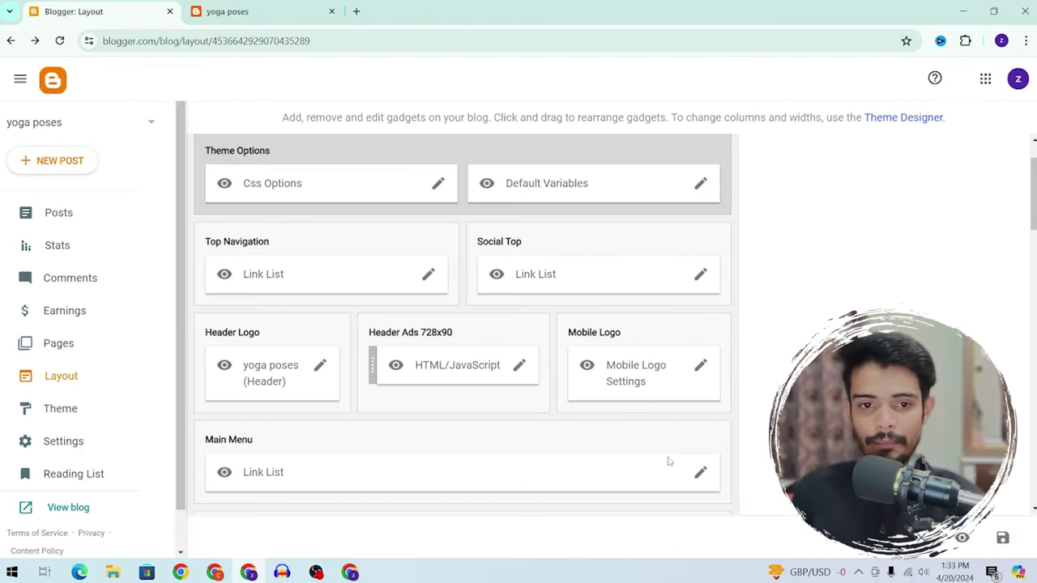
Add a link named Home to the Top Navigation link list
left_click(429, 275)
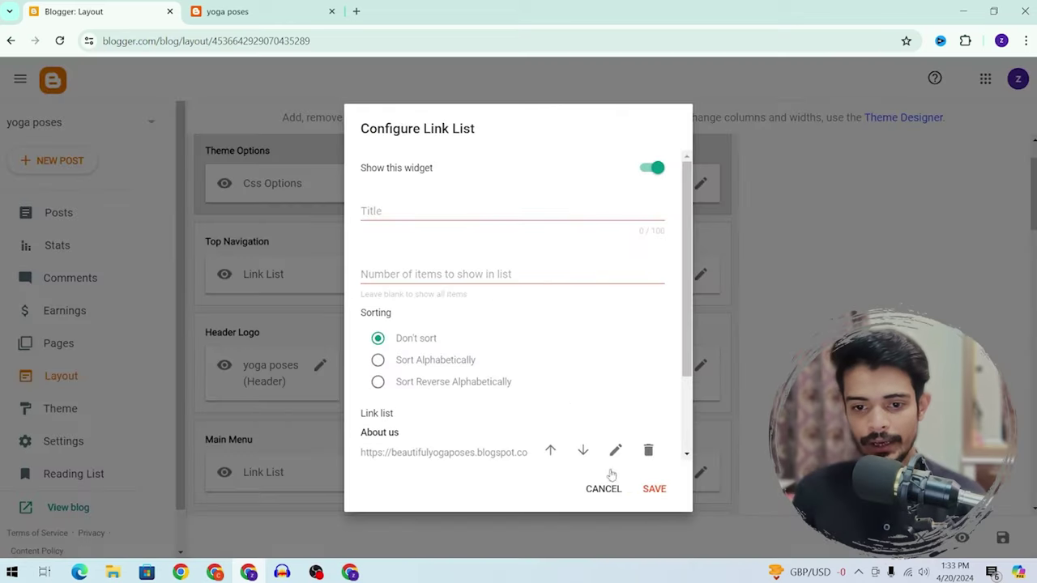
scroll(608, 462, "down", 3)
scroll(446, 342, "down", 3)
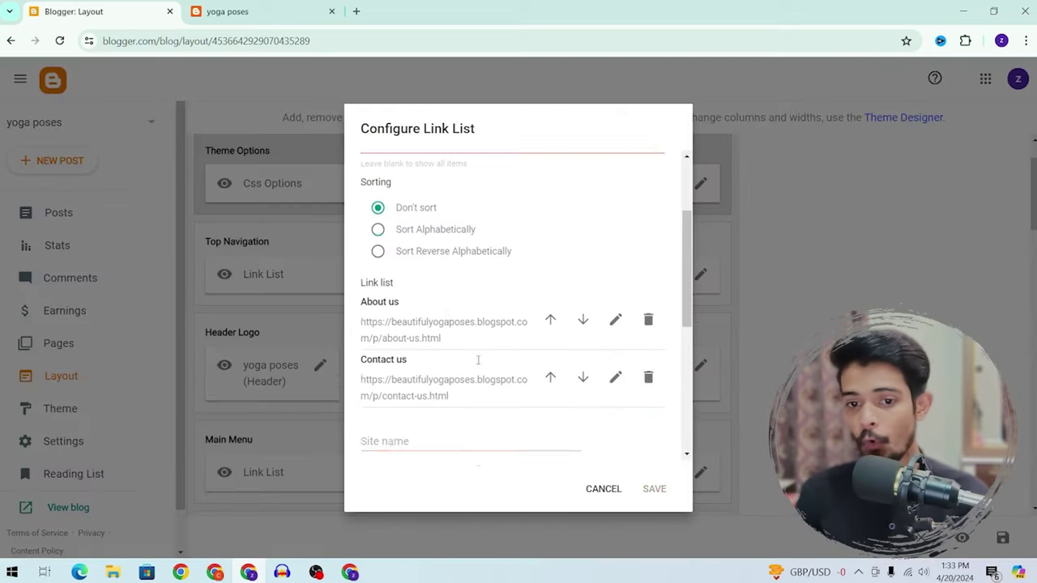
left_click(405, 332)
type("Home")
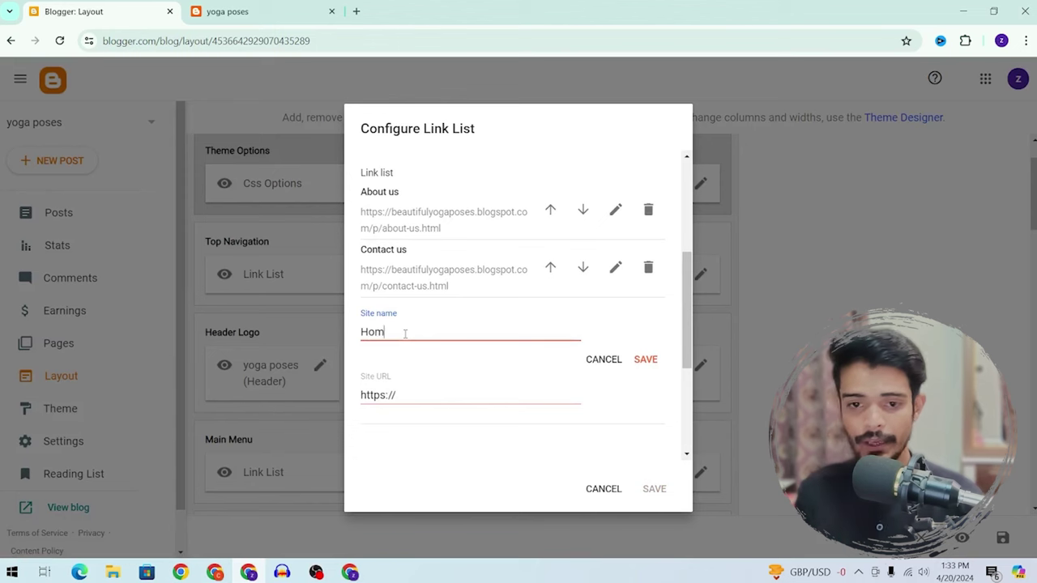
left_click(646, 359)
left_click(241, 6)
left_click(180, 41)
key("ctrl+c")
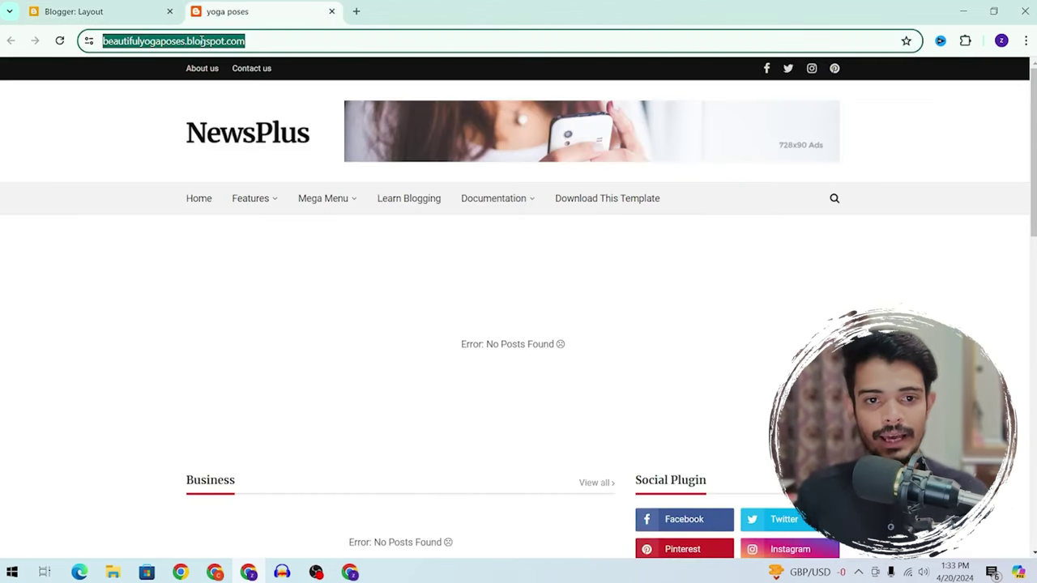
left_click(93, 16)
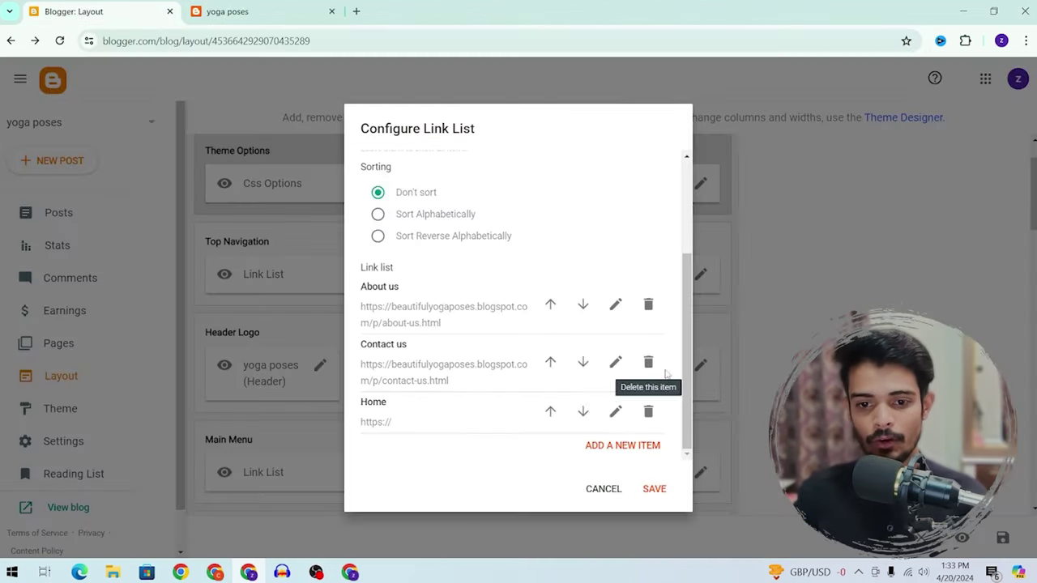
left_click(616, 410)
key("Tab")
key("ctrl+a")
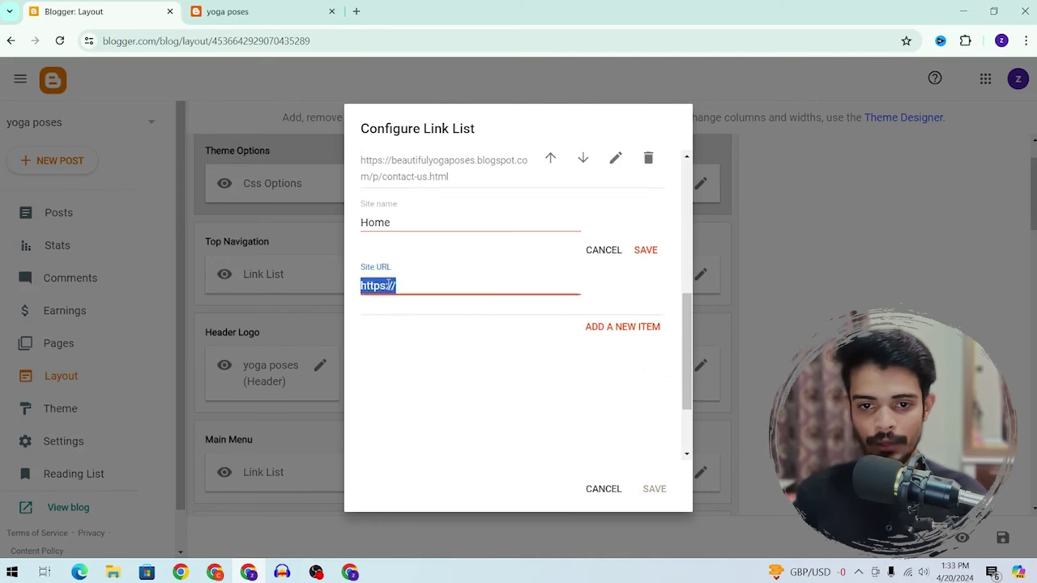
key("ctrl+v")
left_click(646, 249)
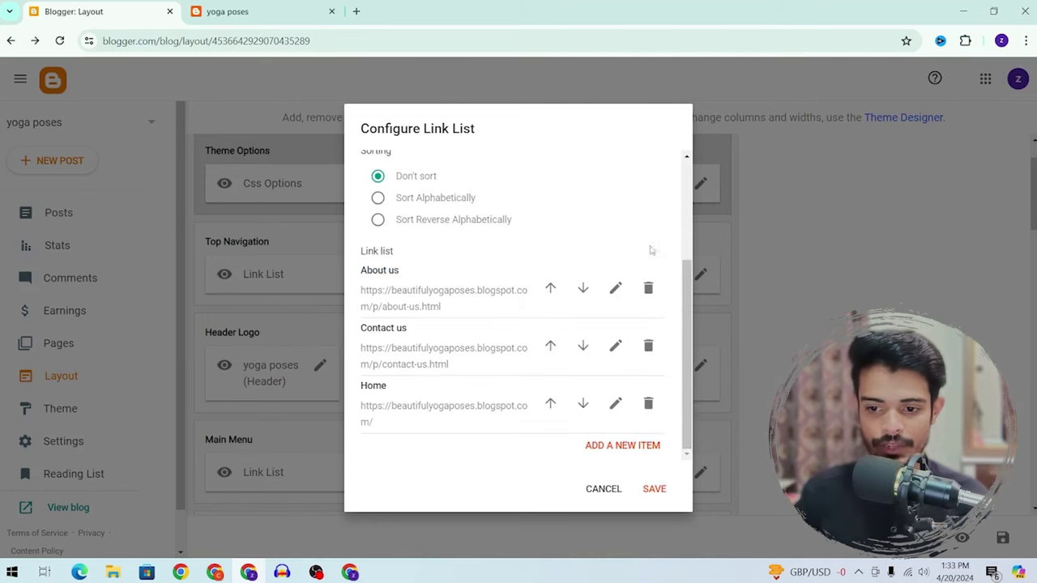
left_click(654, 489)
Reload the live blog to check the Home link in the top bar and return to the layout page
left_click(306, 6)
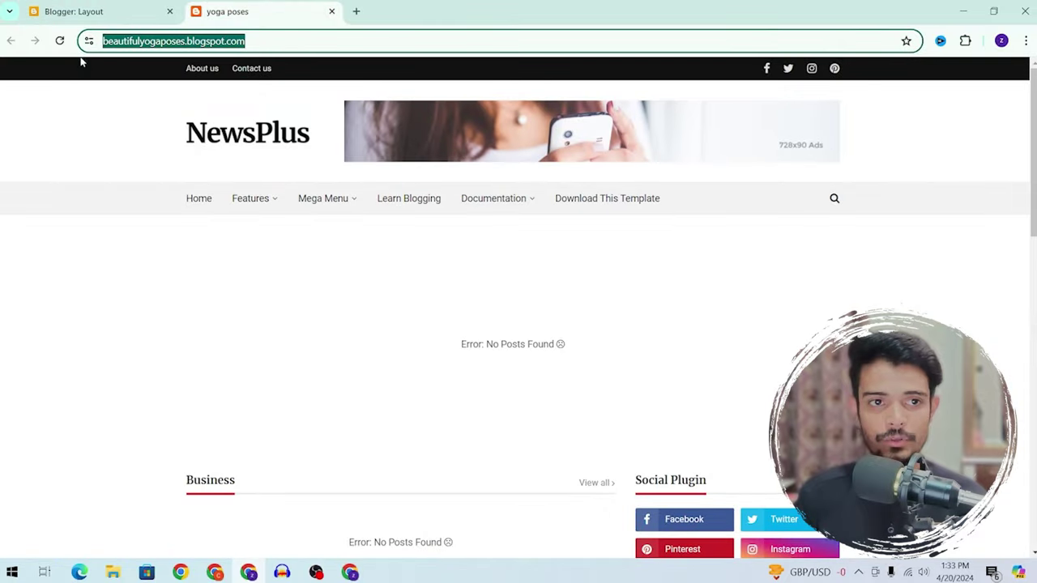
left_click(60, 41)
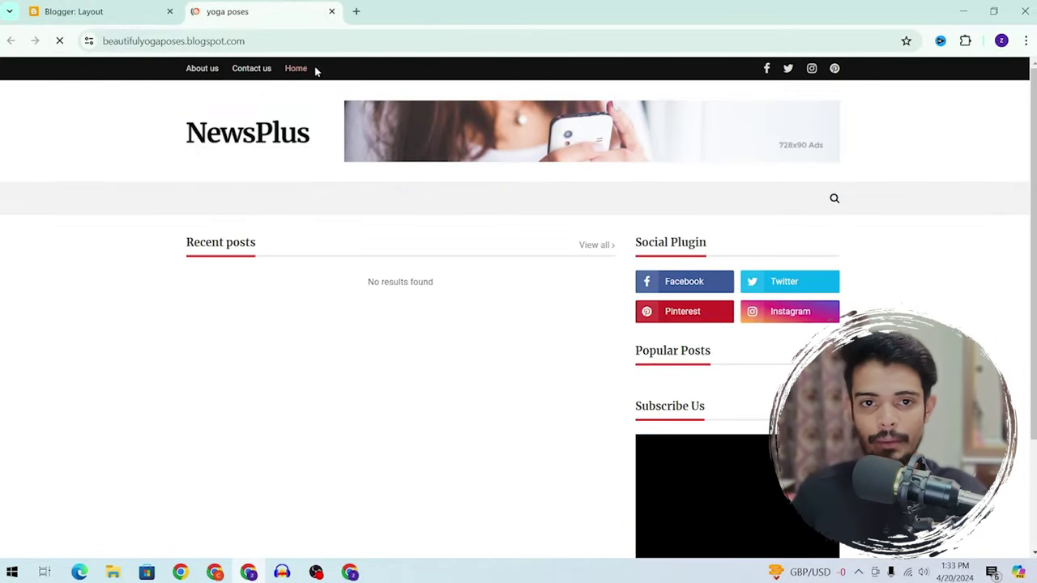
key("ctrl+Tab")
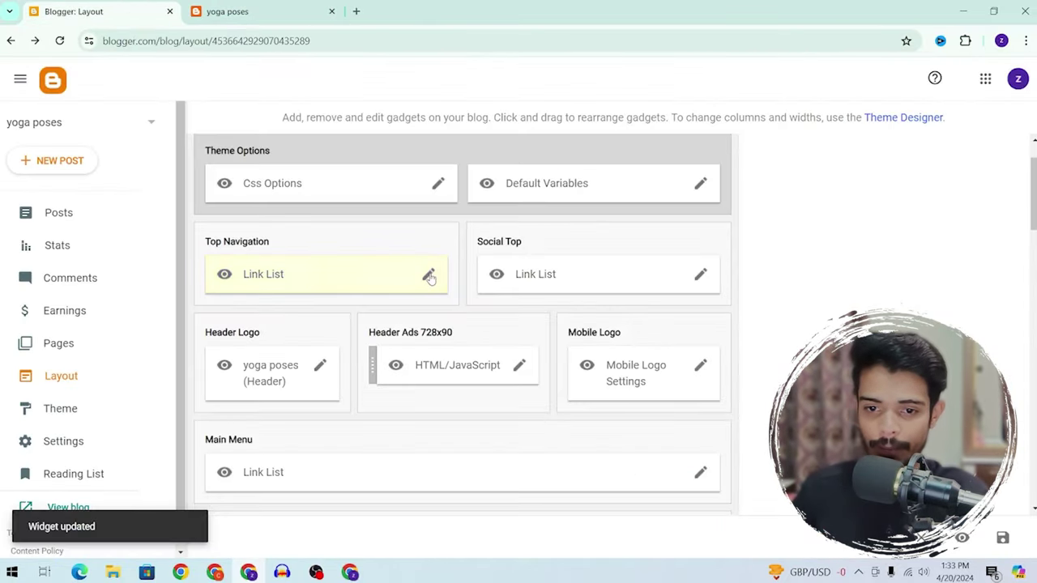
Move the Home link to the first place in the Top Navigation link list and save the list
left_click(429, 275)
scroll(559, 426, "down", 2)
left_click(550, 404)
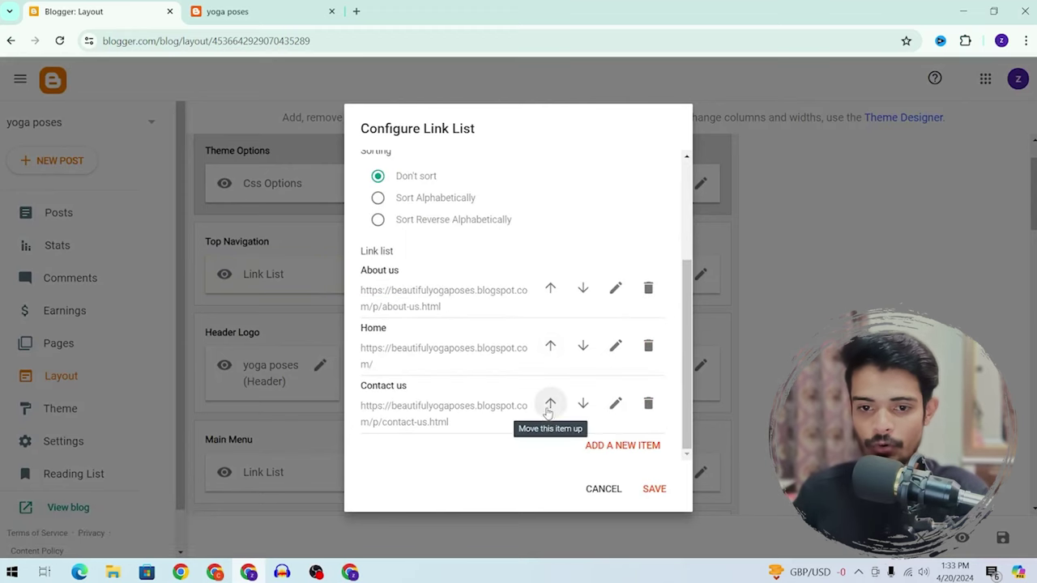
left_click(550, 346)
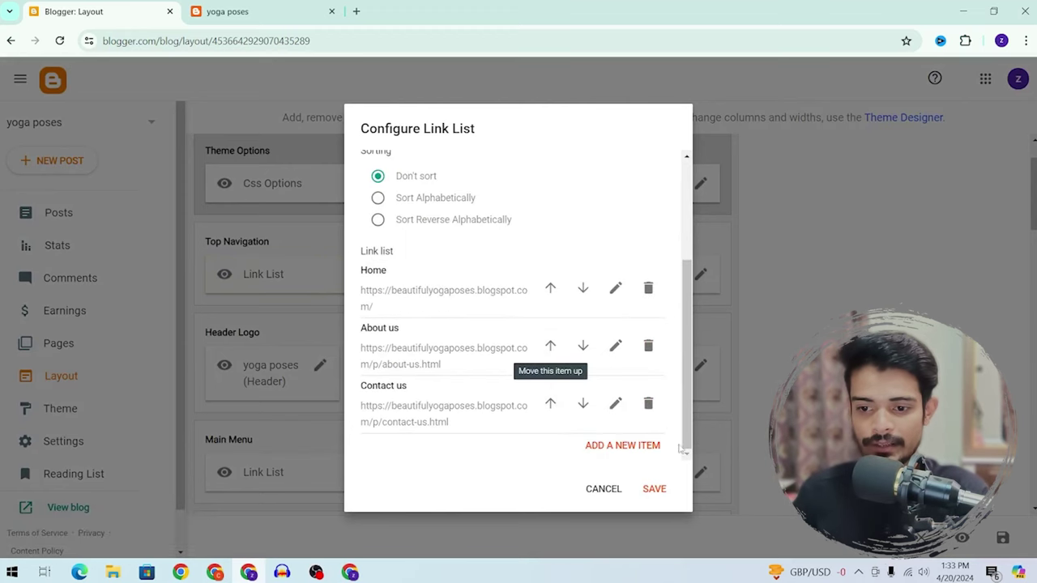
left_click(654, 489)
Reload the live blog and test the Home link in its top bar
key("ctrl+Tab")
key("F5")
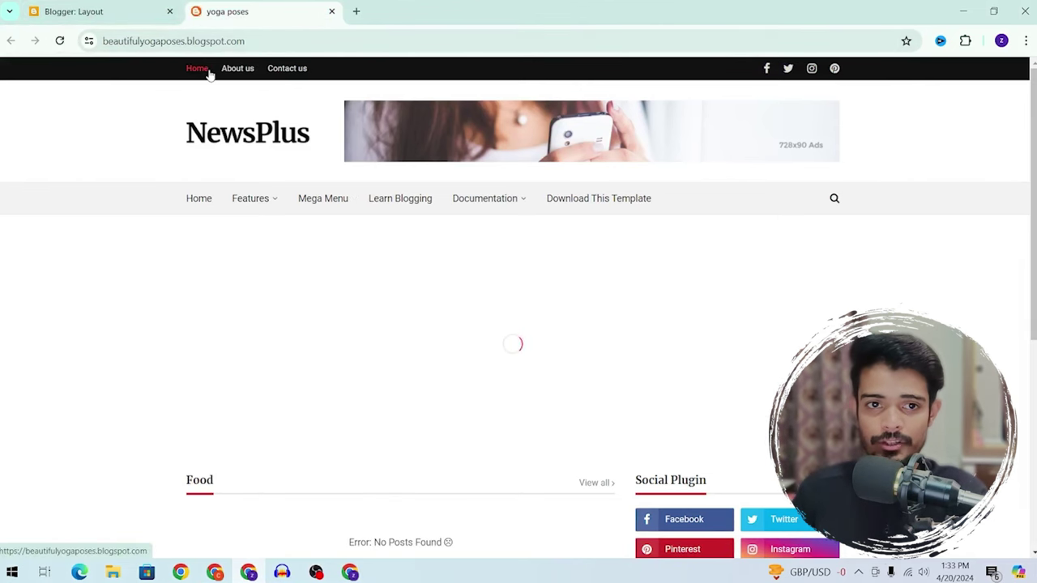
left_click(198, 69)
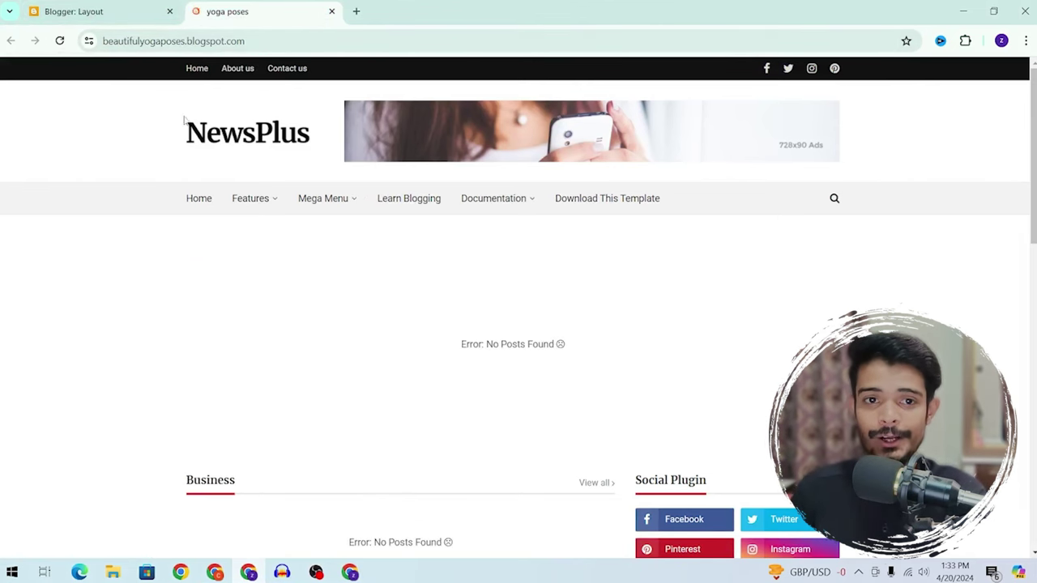
scroll(282, 170, "down", 3)
scroll(292, 194, "down", 3)
scroll(280, 187, "up", 5)
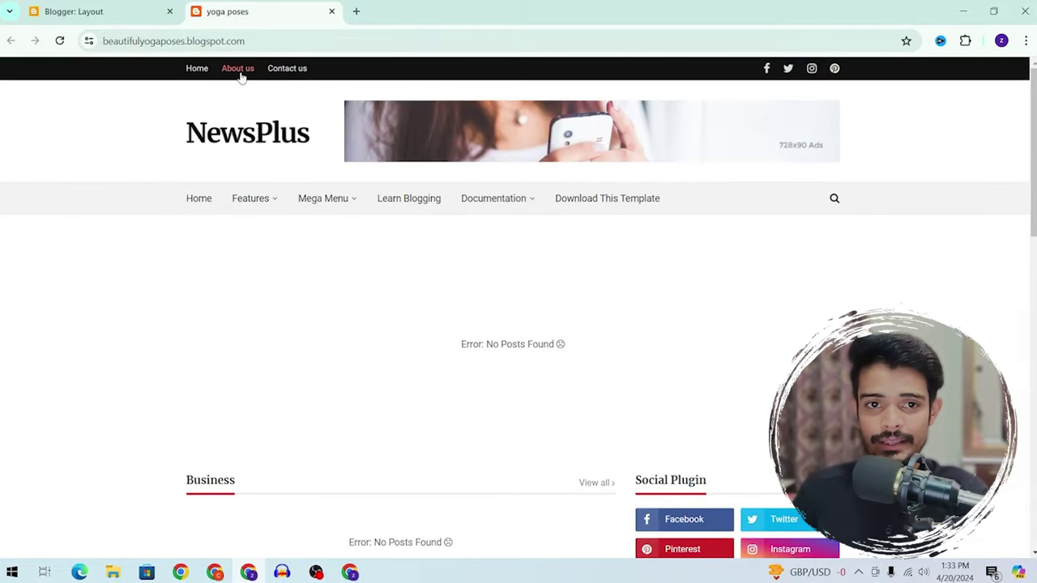
Open the About us page from the live blog's top bar, look through it, and return to the layout page
left_click(237, 70)
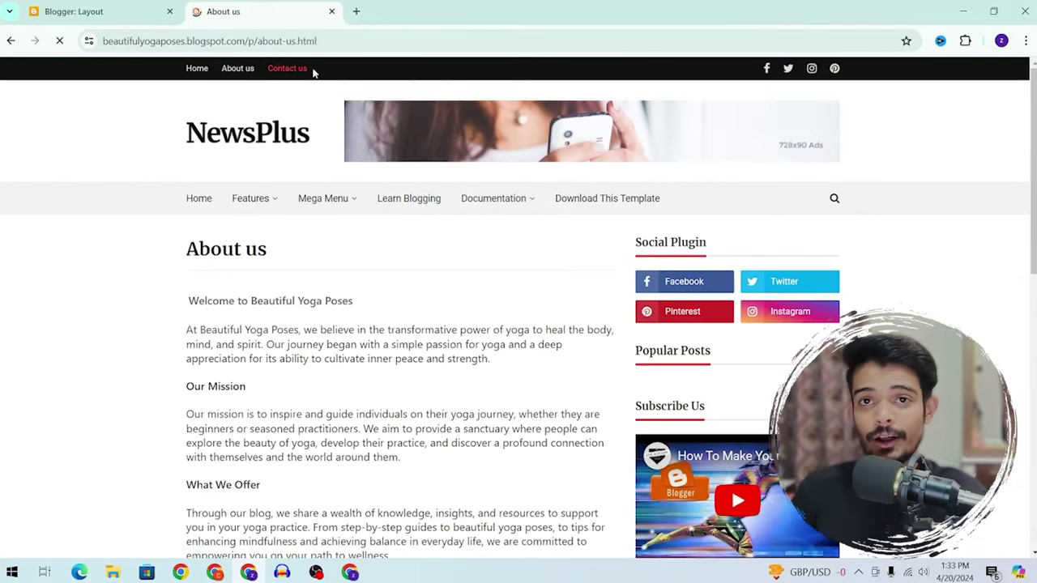
scroll(327, 169, "down", 4)
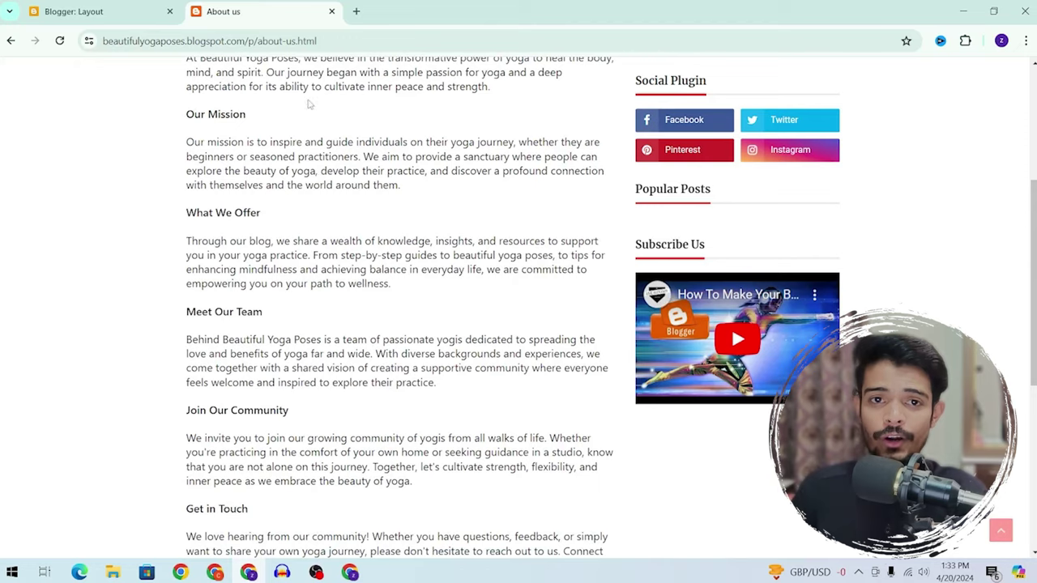
scroll(309, 104, "up", 4)
left_click(78, 6)
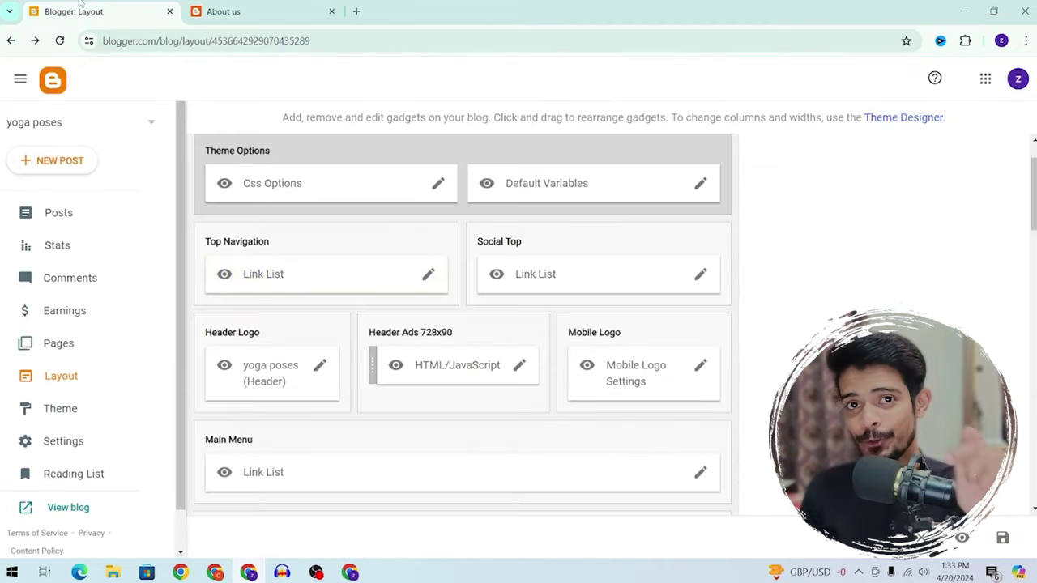
Check the social icons in the live blog's top bar and open the Social Top link list in the layout
key("ctrl+Tab")
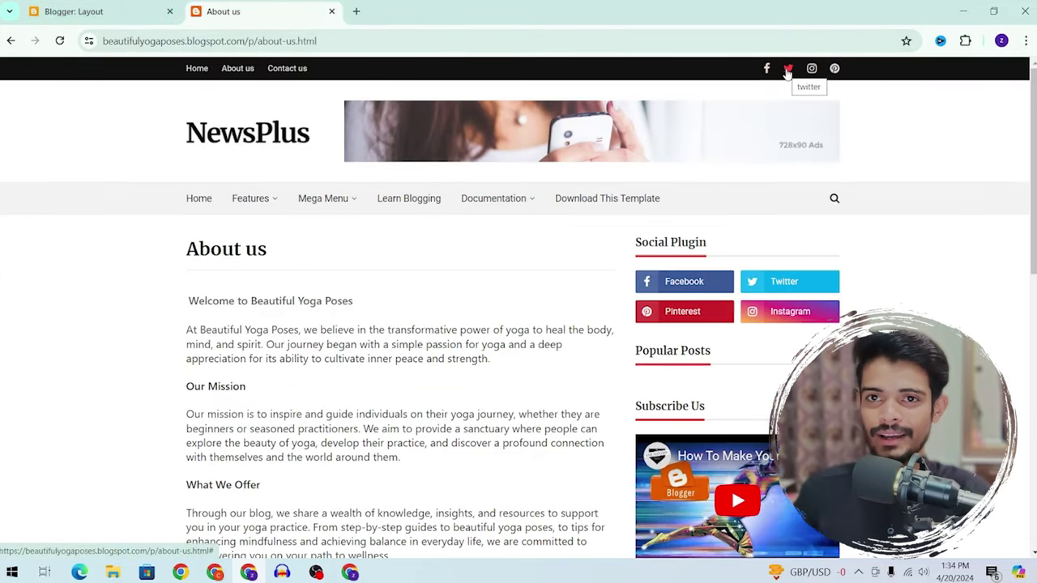
key("ctrl+Tab")
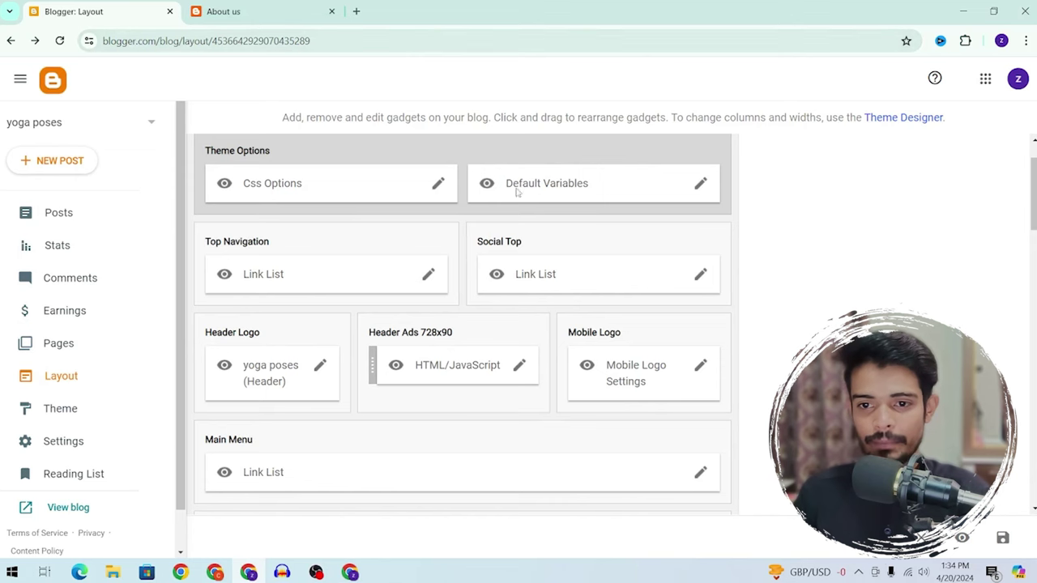
left_click(701, 276)
scroll(419, 280, "down", 2)
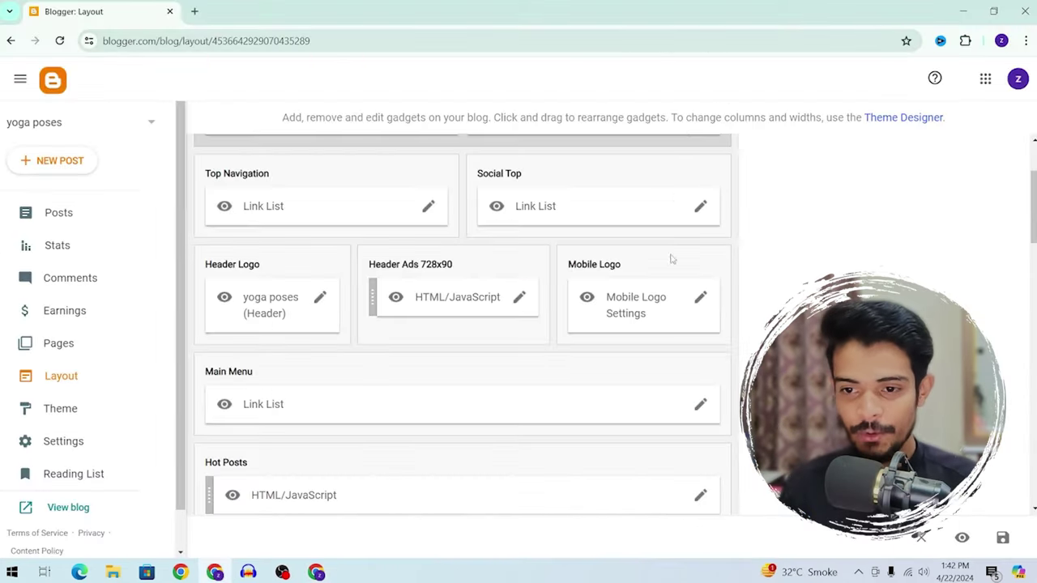
In the Social Plugin gadget's link list, set the instagram item's URL to the owner's Instagram profile address
scroll(532, 264, "down", 3)
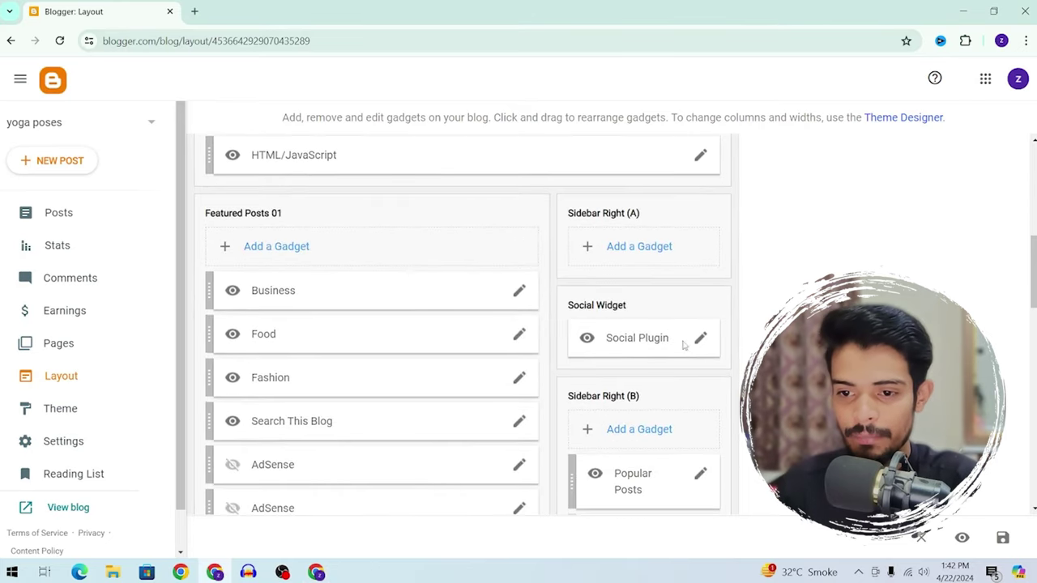
left_click(701, 343)
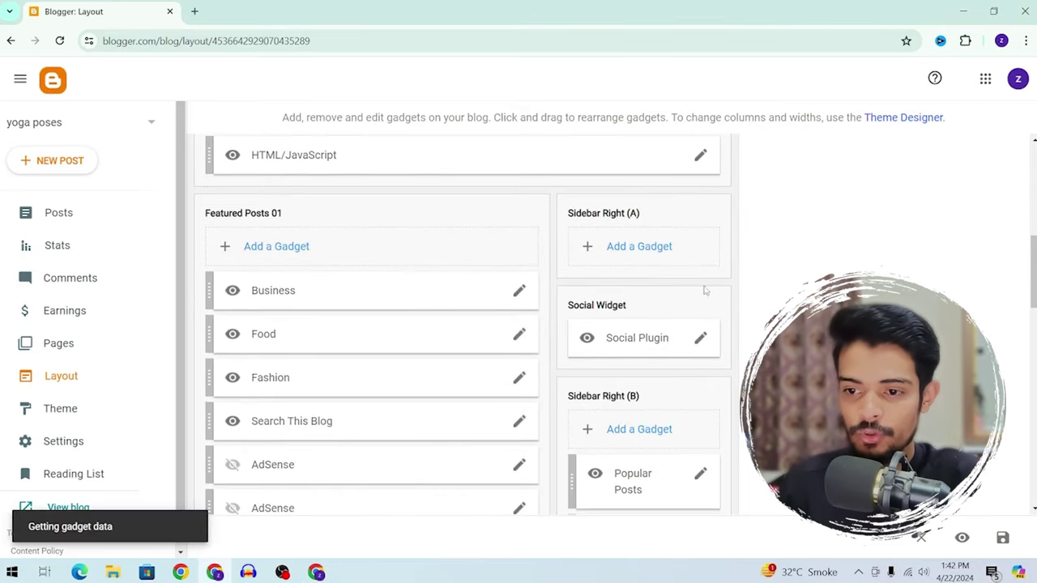
scroll(461, 269, "down", 2)
scroll(455, 269, "down", 1)
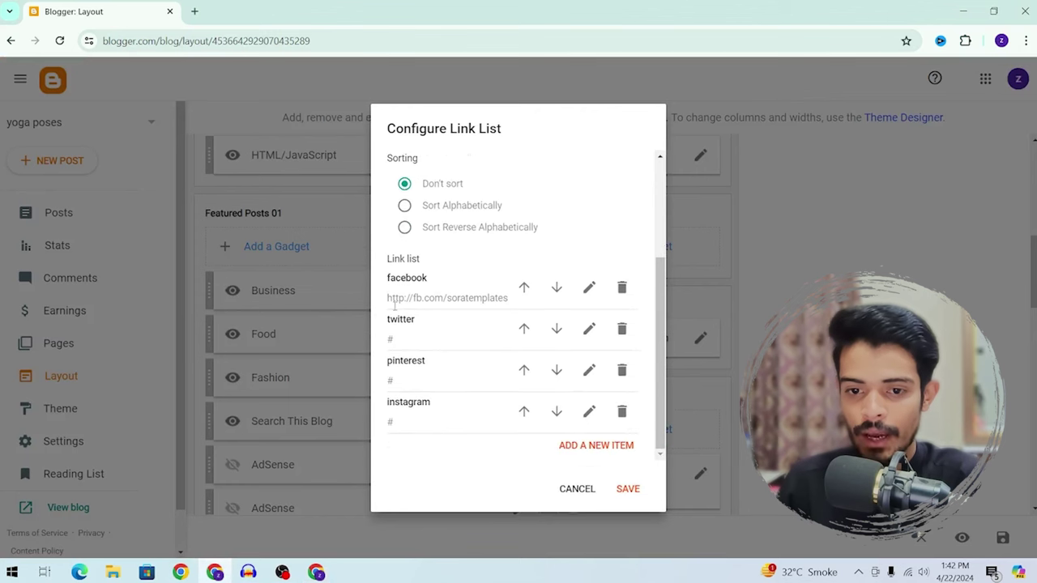
left_click(588, 413)
scroll(461, 433, "down", 4)
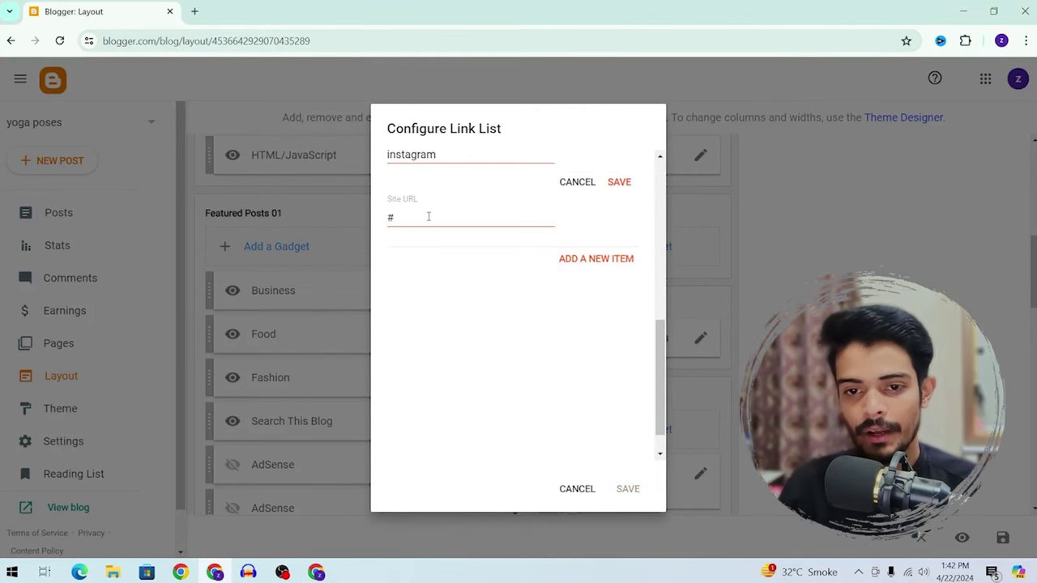
type("https://www.instagram.com/zoraintech/")
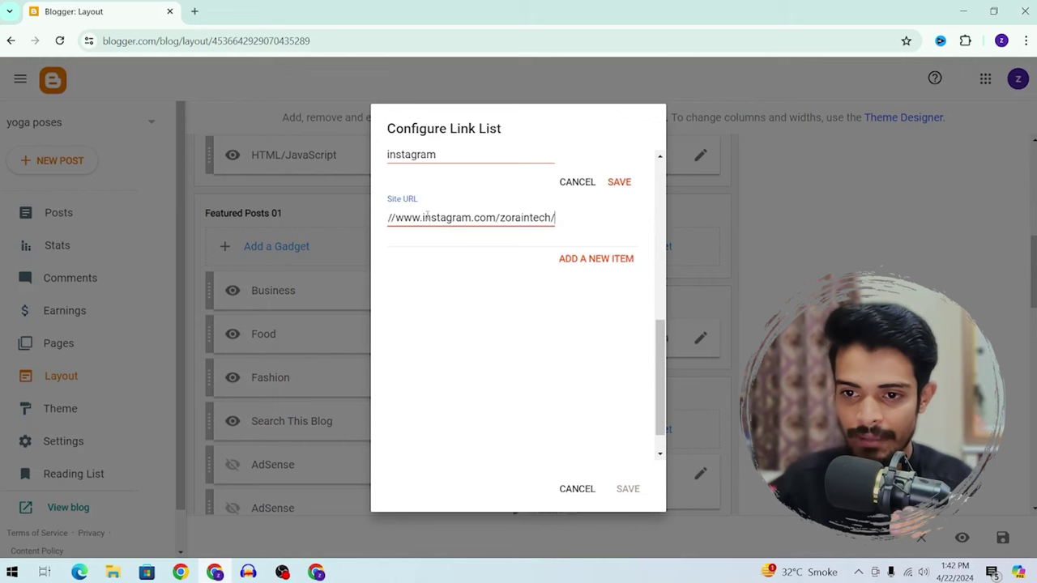
left_click(619, 183)
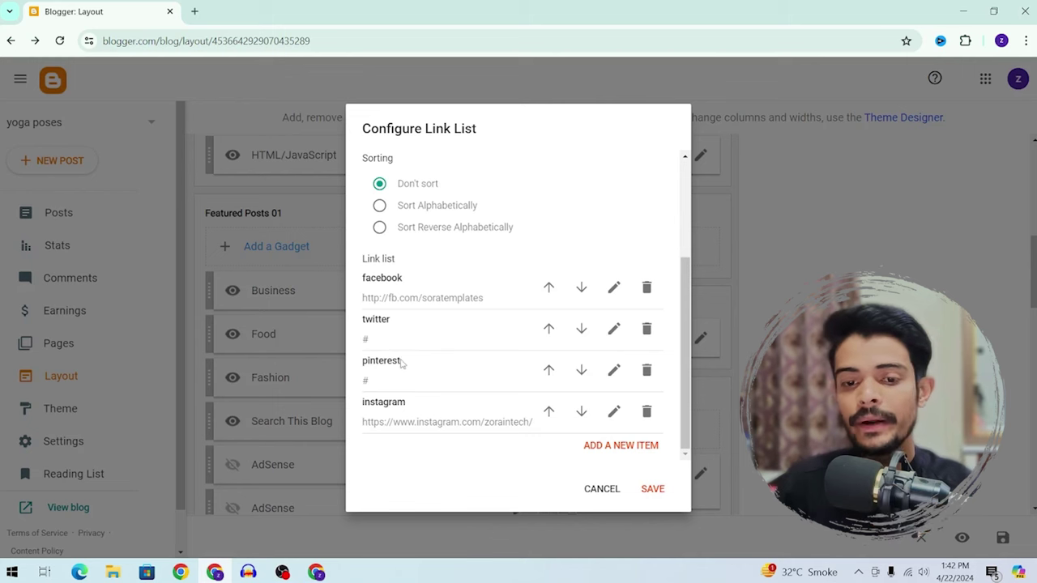
Delete the pinterest, twitter and facebook links from the Social Plugin list and save the gadget
left_click(648, 371)
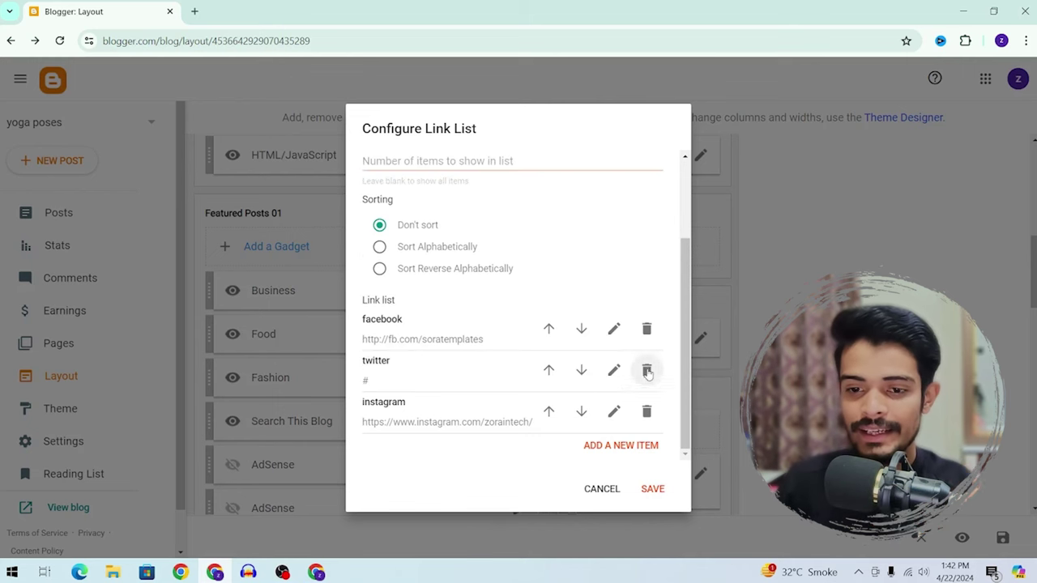
left_click(648, 370)
left_click(646, 369)
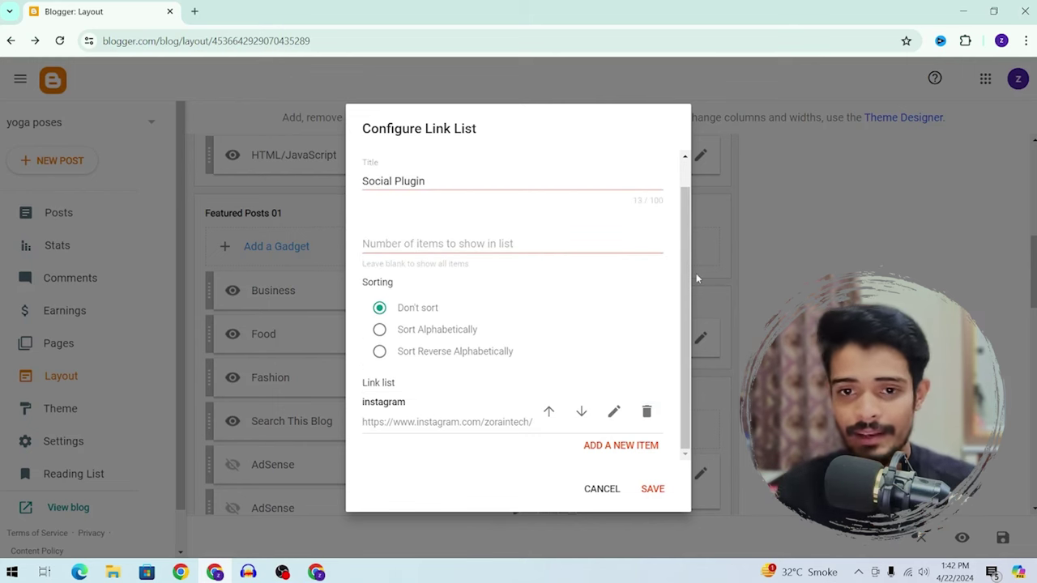
left_click(652, 489)
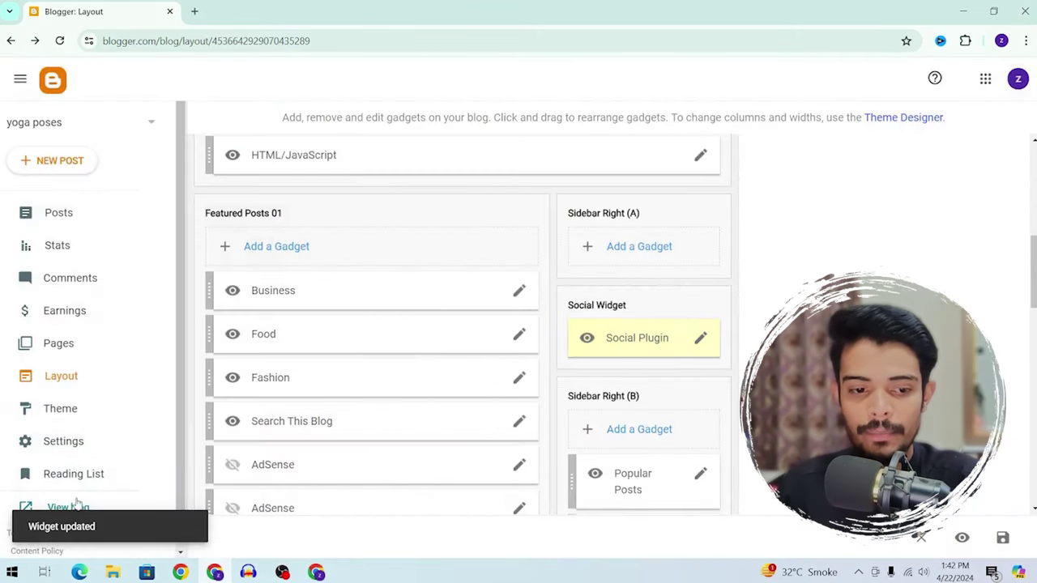
Open the live blog in a new tab and check the Social Plugin widget in its sidebar
right_click(77, 504)
left_click(73, 512)
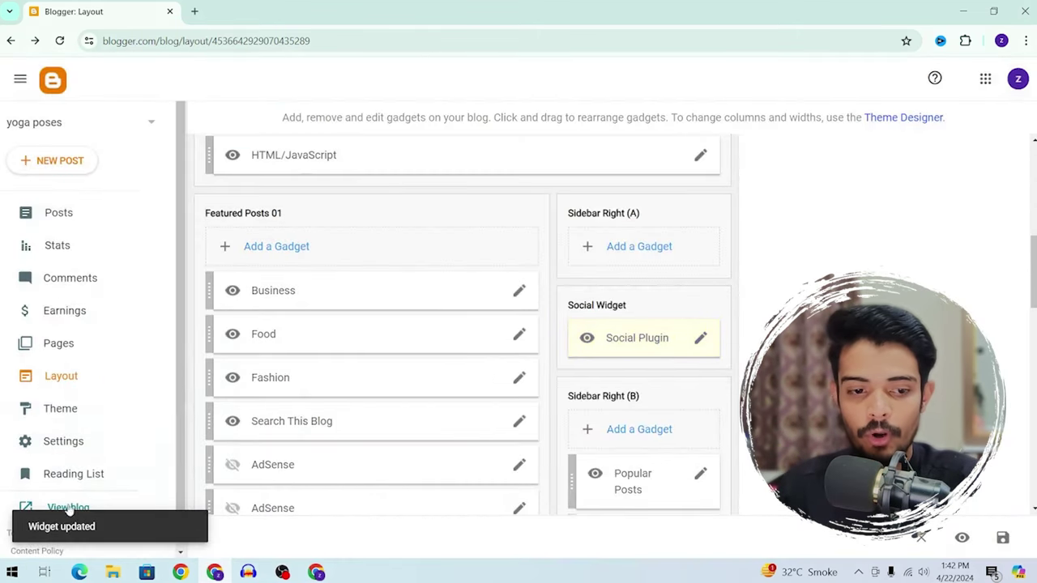
right_click(71, 509)
left_click(114, 352)
left_click(252, 10)
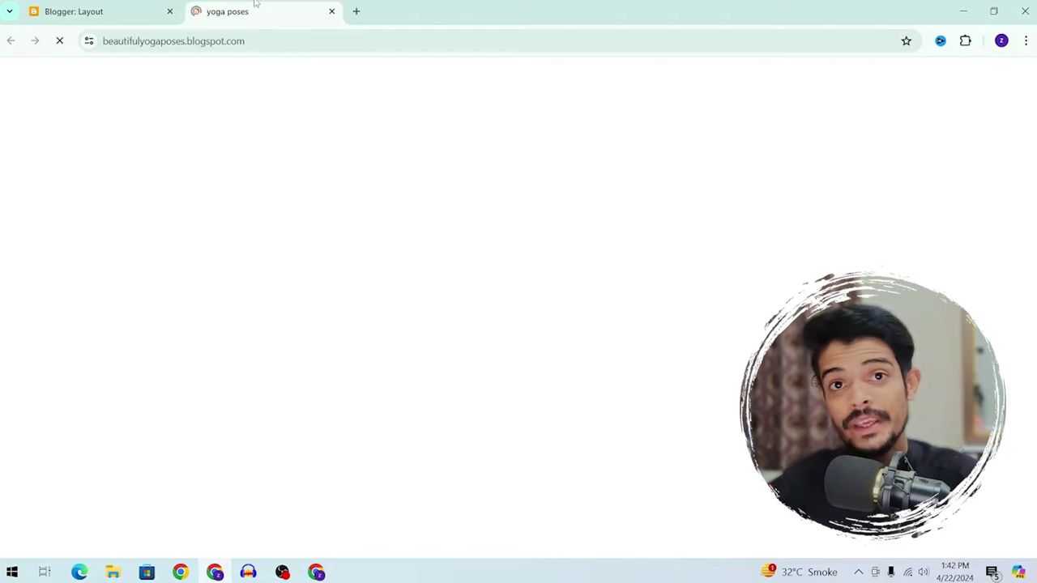
scroll(600, 162, "down", 3)
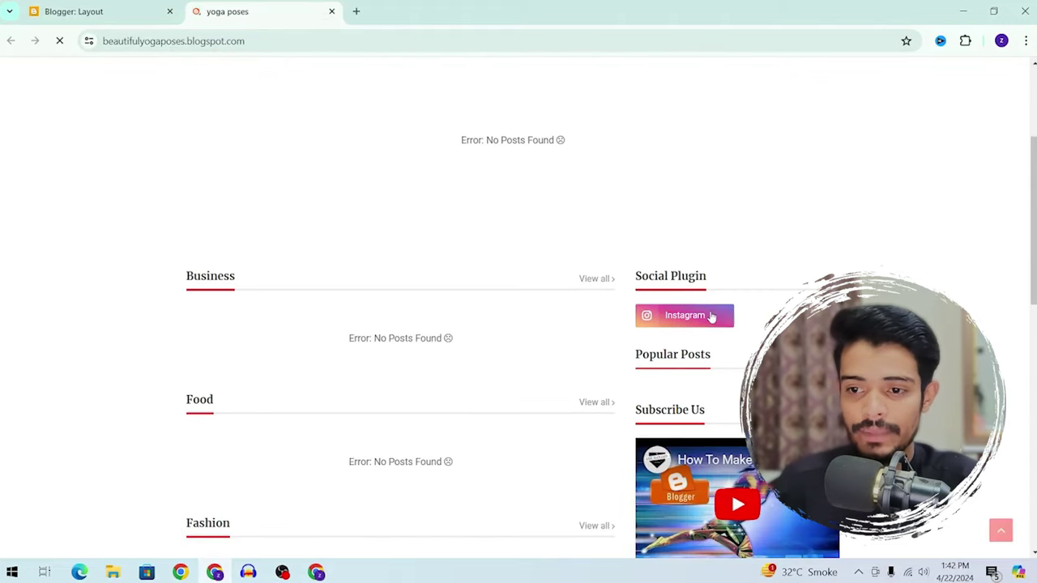
scroll(711, 317, "up", 3)
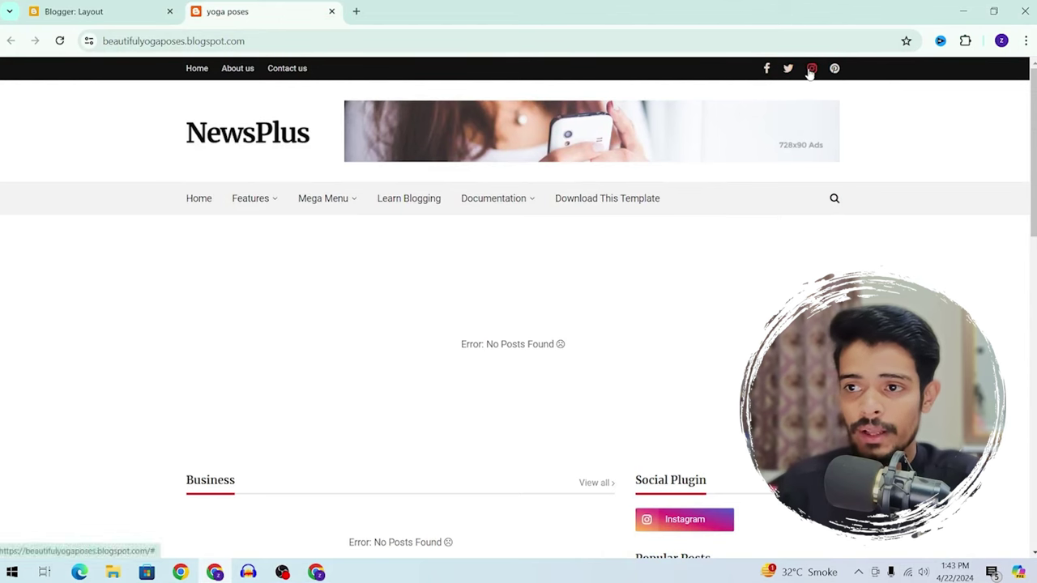
Test the Instagram links in the live blog's top bar and Social Plugin widget, close the opened tabs, and return to the layout page
left_click(810, 70)
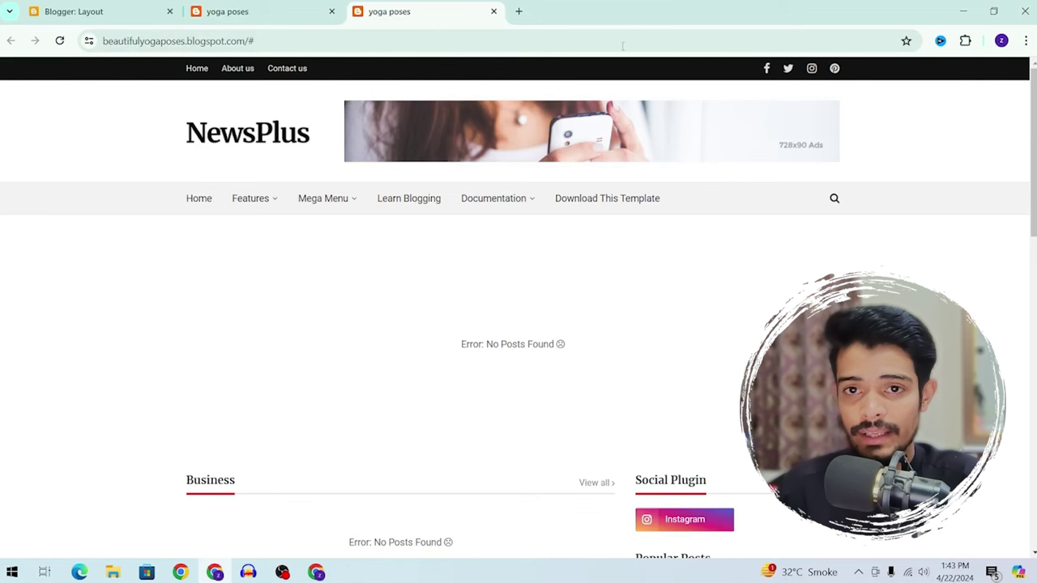
left_click(493, 12)
scroll(996, 519, "down", 2)
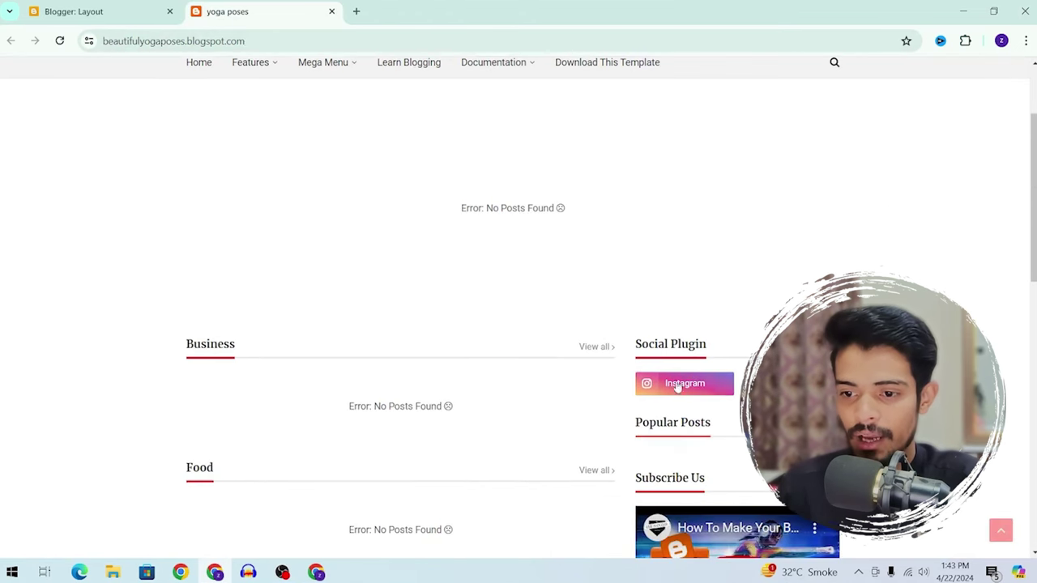
left_click(678, 387)
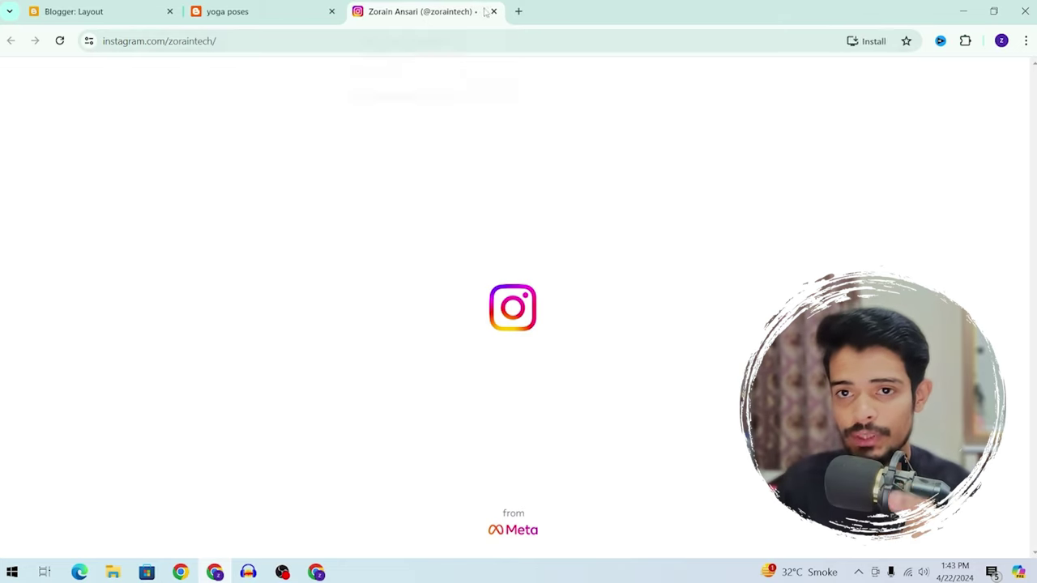
key("ctrl+w")
key("ctrl+Page_Up")
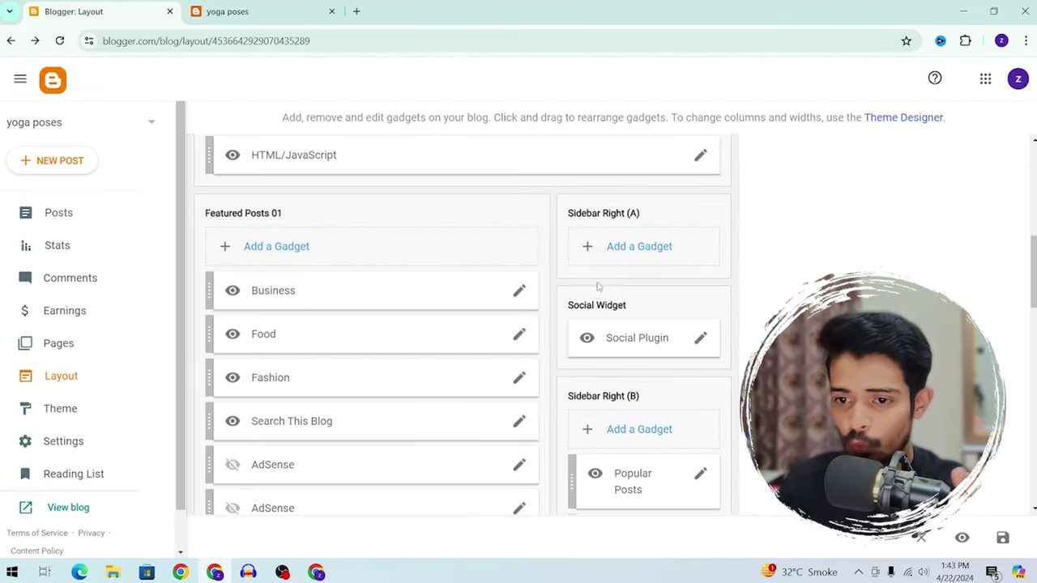
Delete the facebook, twitter and pinterest links from the Social Top link list
scroll(467, 320, "up", 6)
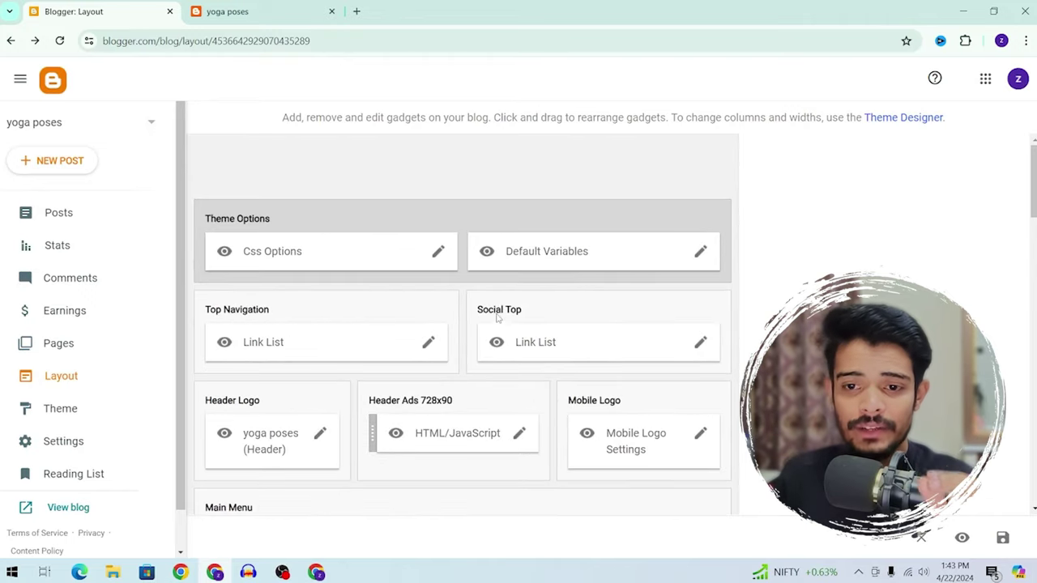
left_click(701, 344)
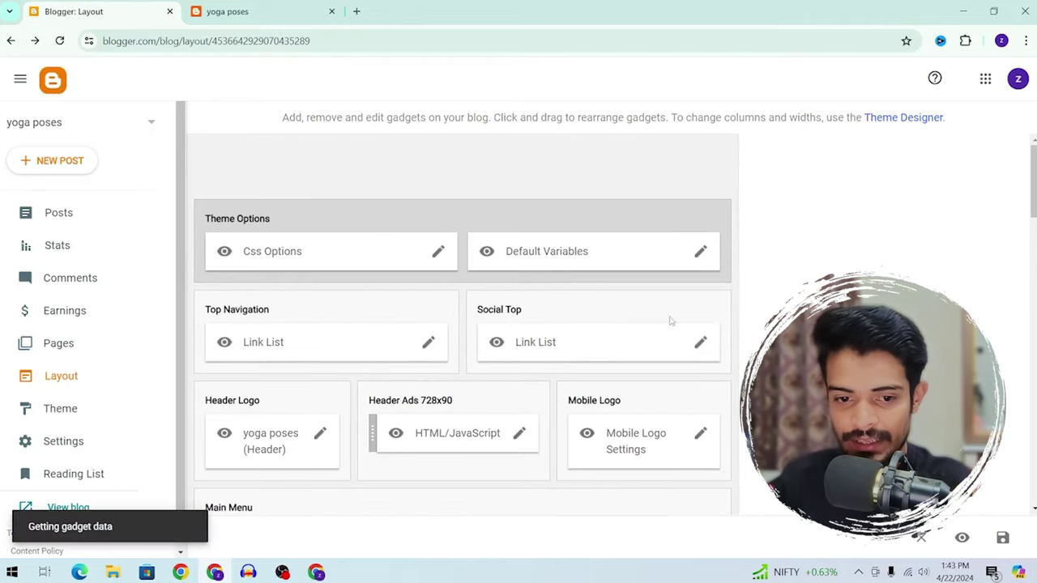
scroll(580, 298, "down", 3)
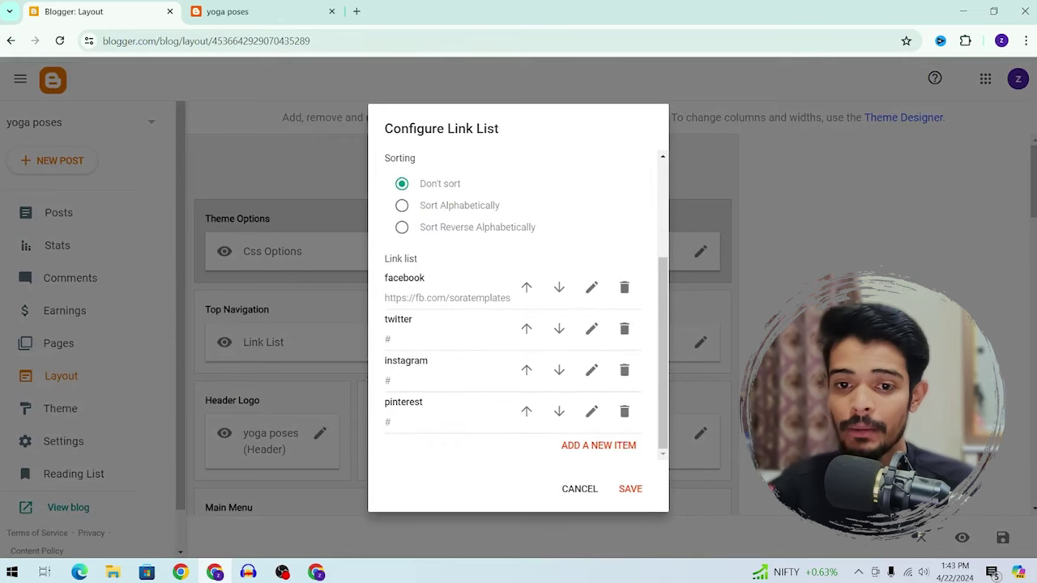
left_click(624, 329)
left_click(623, 327)
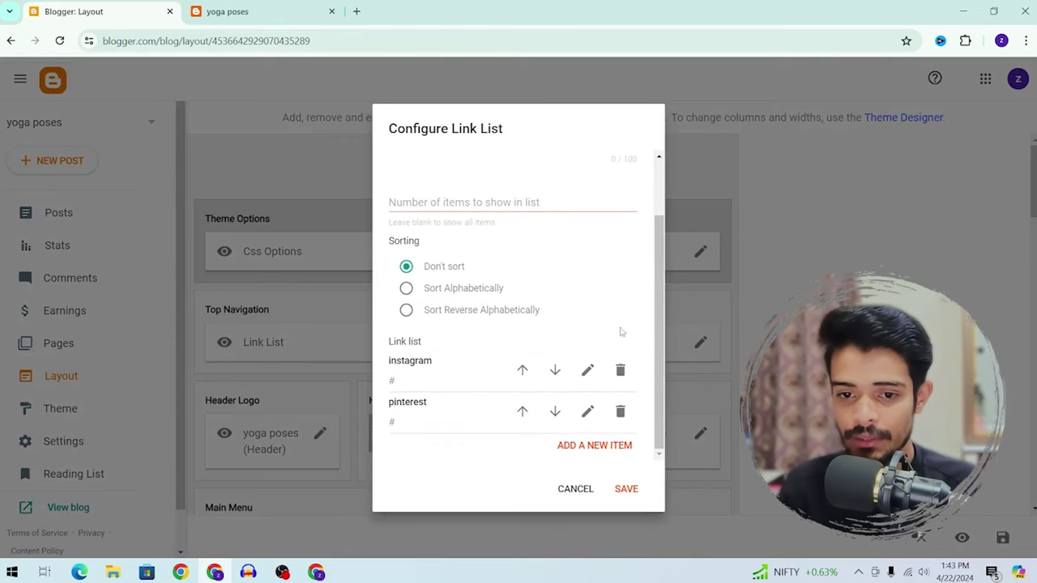
left_click(620, 411)
Set the instagram item's URL in the Social Top list to the owner's Instagram profile address and save the item
left_click(586, 413)
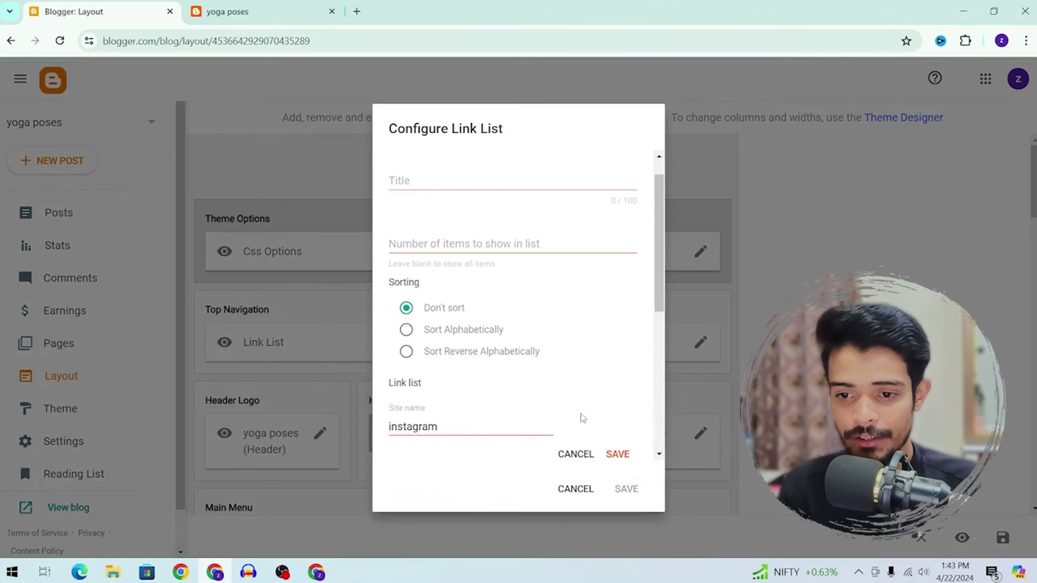
scroll(494, 418, "down", 3)
left_click(451, 288)
key("ctrl+a")
key("ctrl+v")
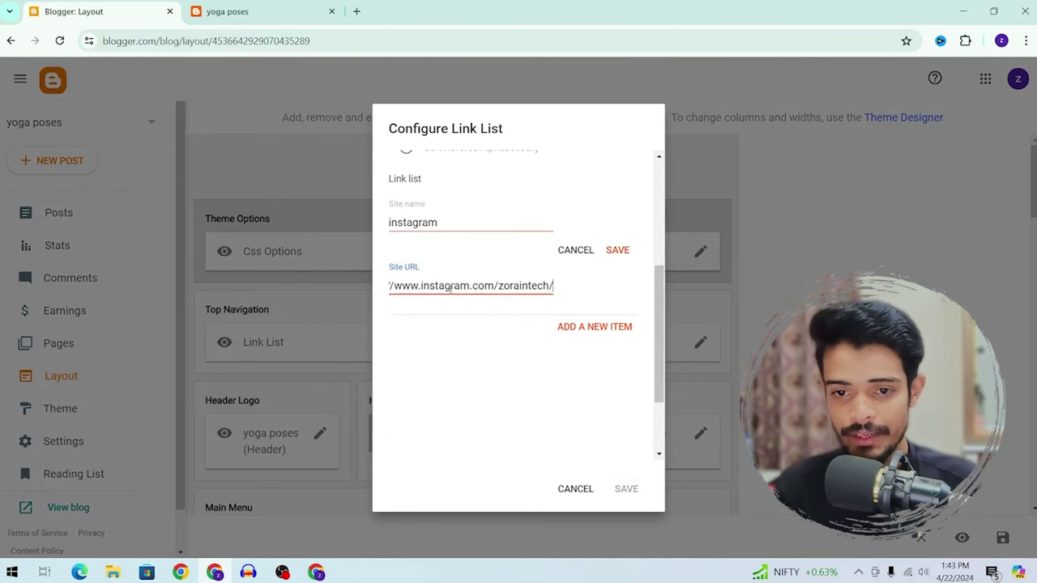
left_click(618, 250)
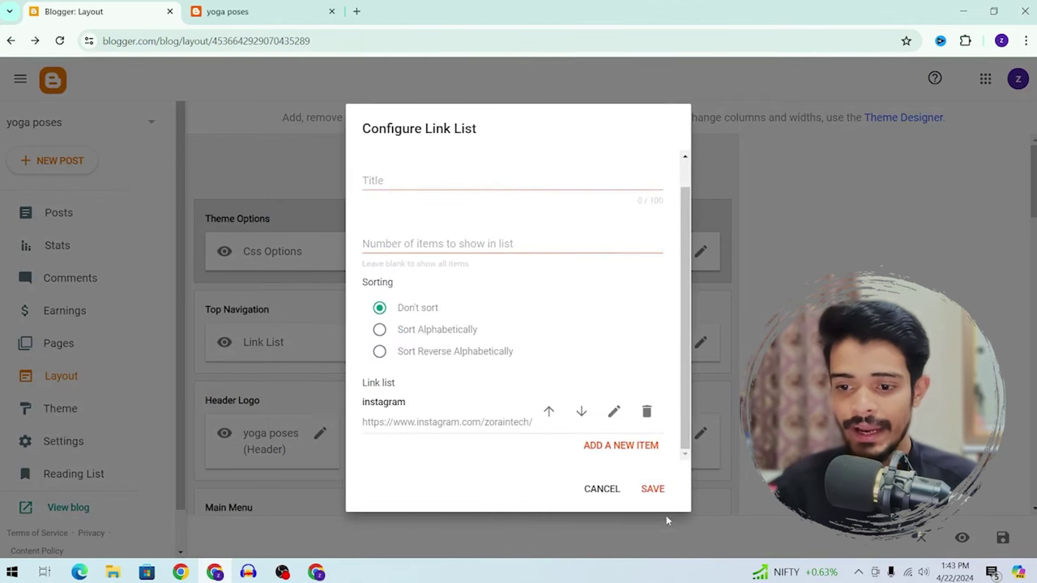
Save the Social Top link list, test its Instagram icon on the reloaded live blog, and close the profile and blog tabs
left_click(652, 490)
left_click(267, 12)
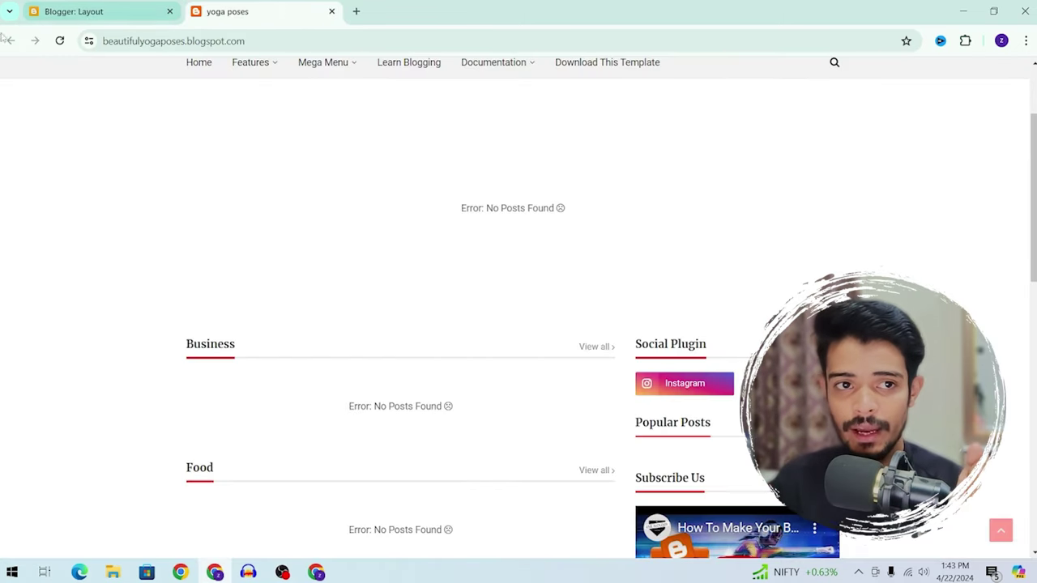
key("F5")
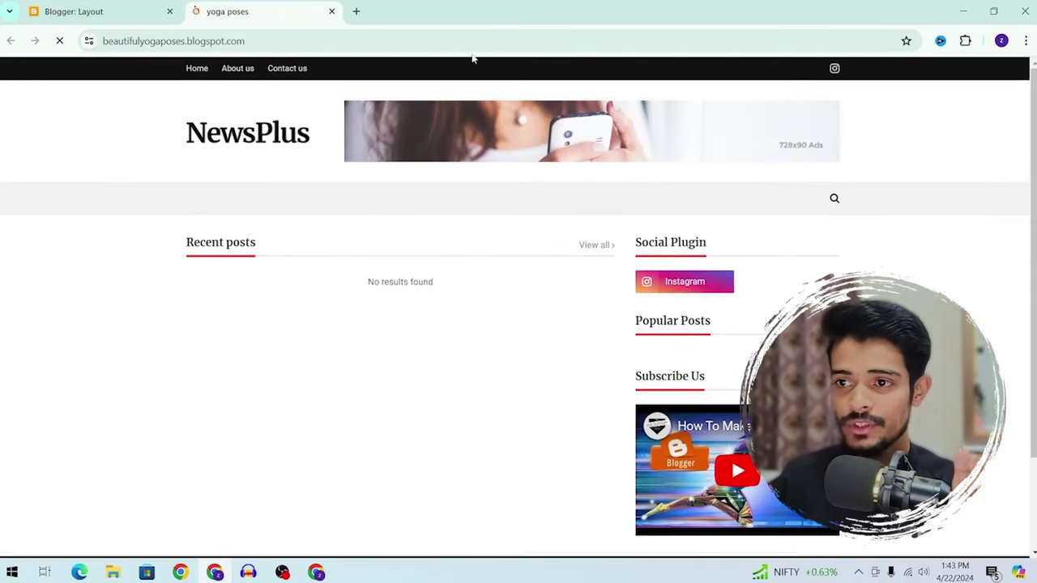
left_click(837, 71)
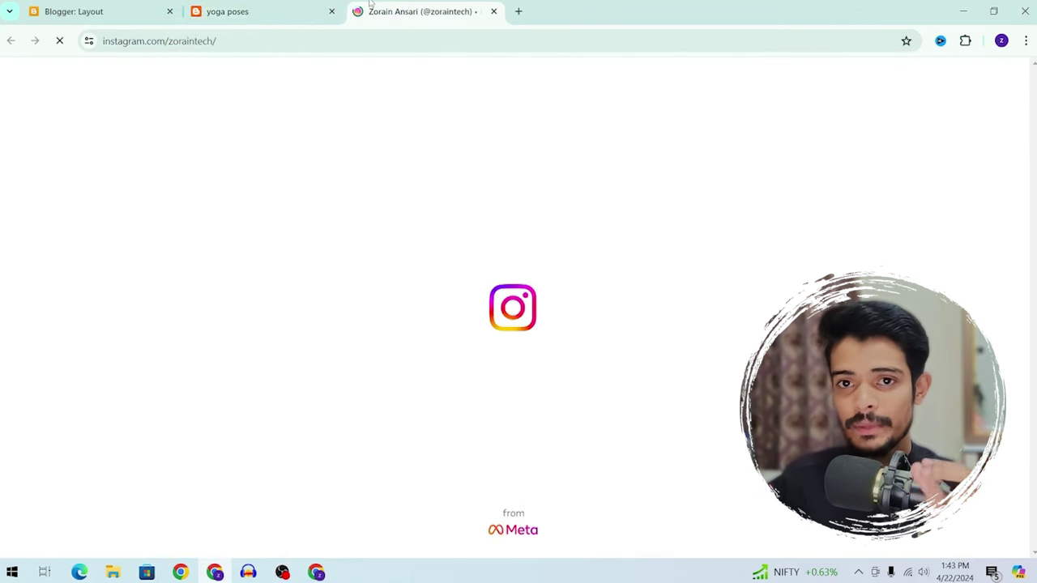
left_click(494, 11)
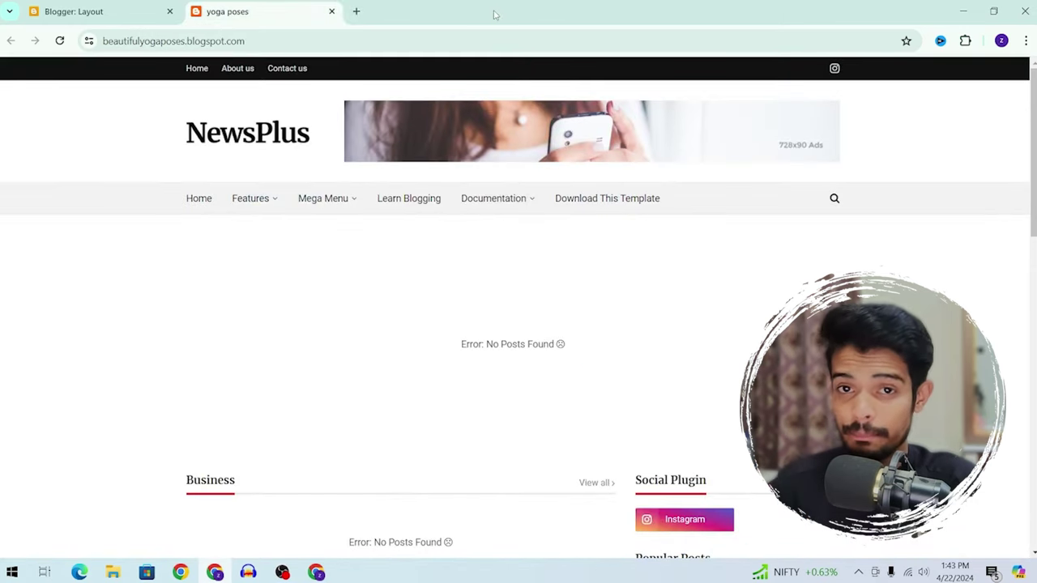
left_click(331, 12)
Change the title of the Business gadget in the Featured Posts 01 section to yogaposes
scroll(375, 119, "down", 1)
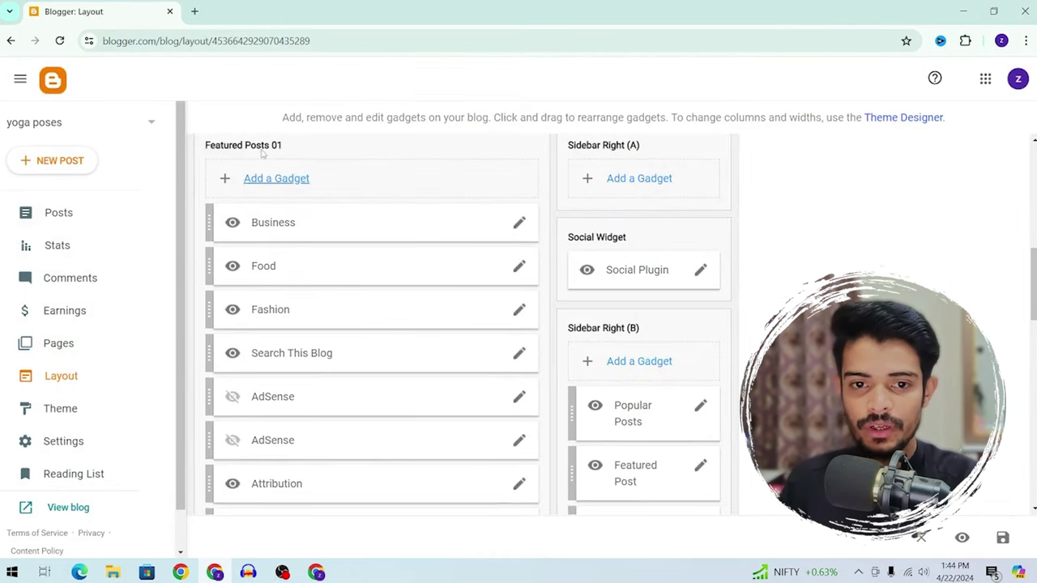
scroll(261, 153, "up", 3)
scroll(354, 273, "down", 2)
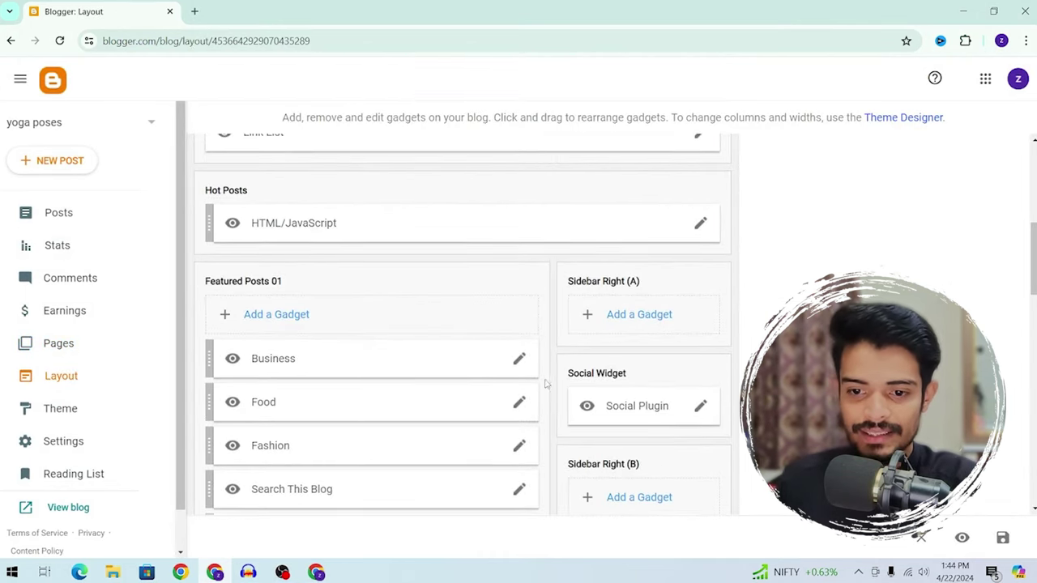
left_click(521, 360)
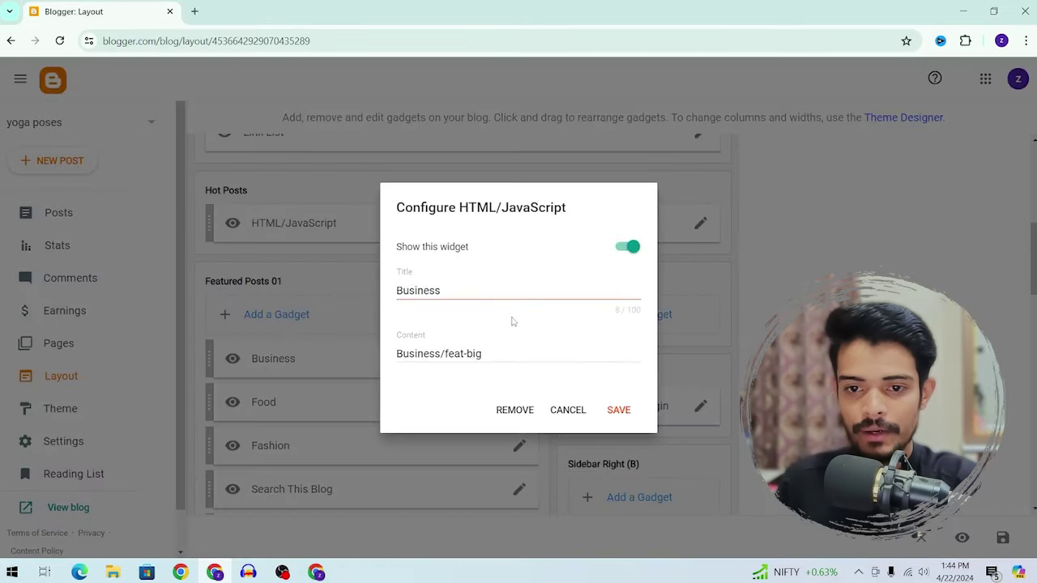
double_click(496, 284)
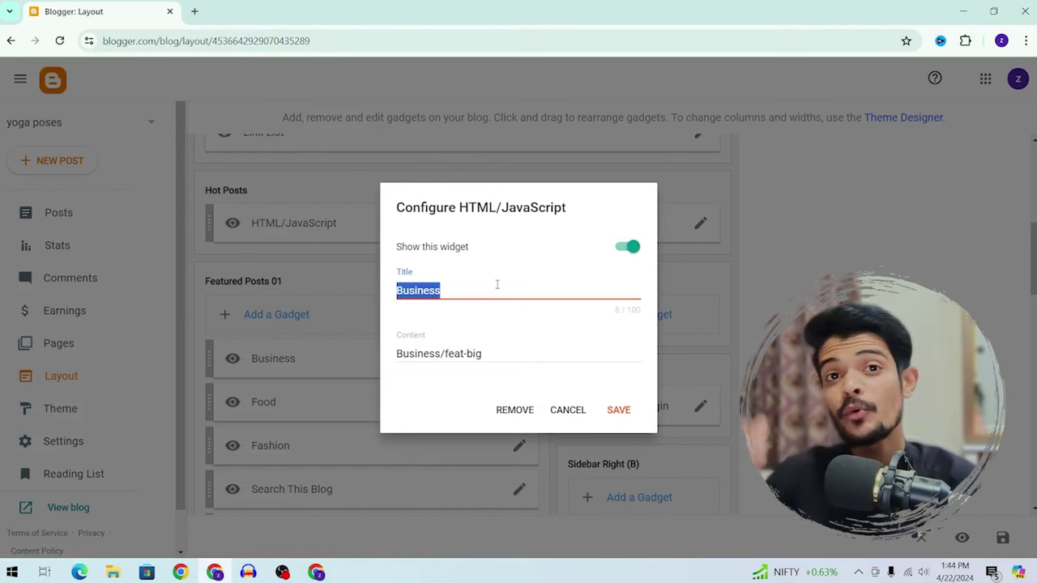
type("u")
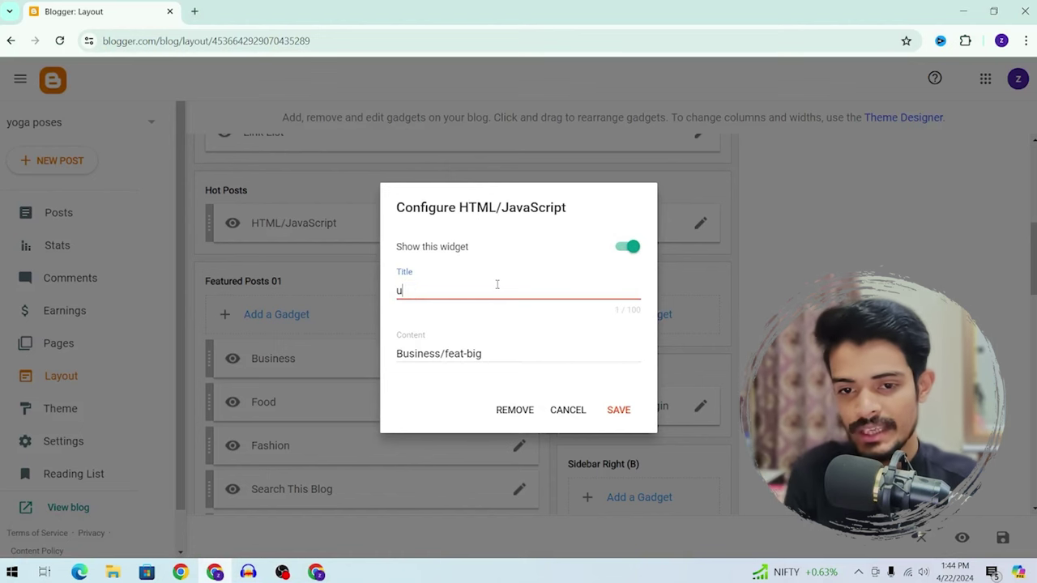
type("yogaposes")
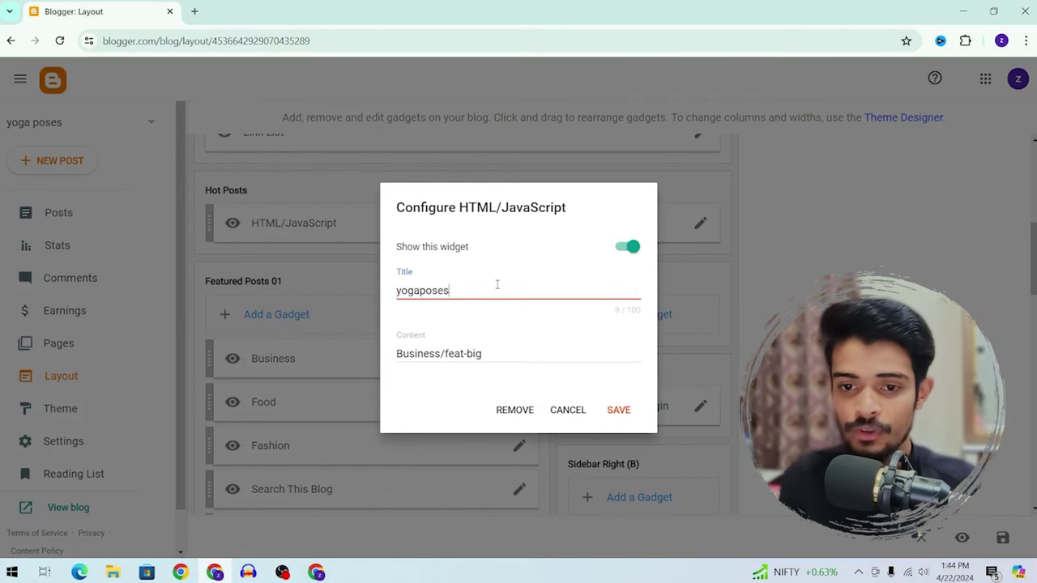
Copy the gadget's title over the category in its content so it reads yogaposes/feat-big, and save the gadget
key("ctrl+a")
key("ctrl+c")
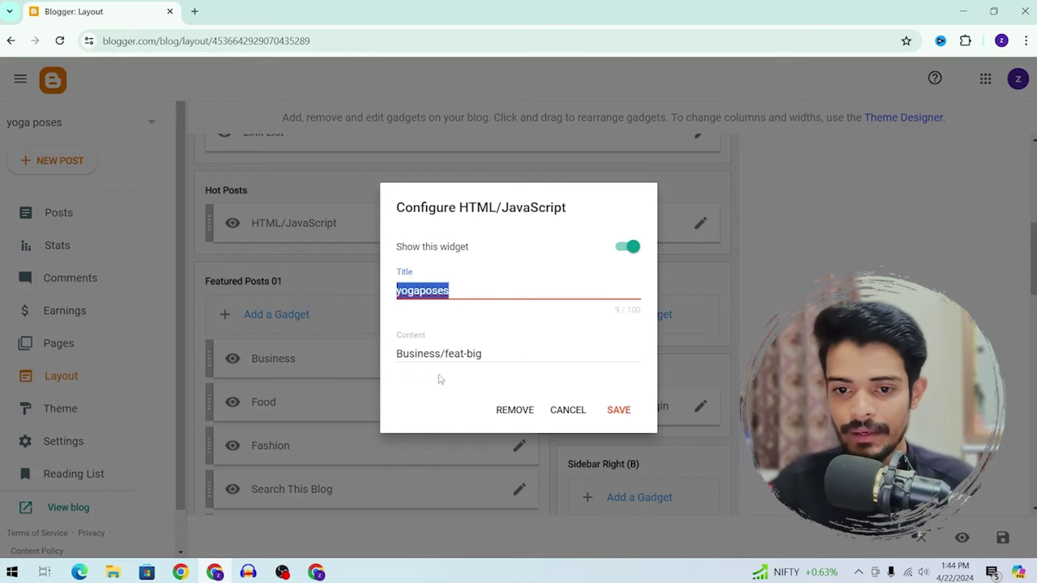
double_click(402, 354)
key("ctrl+v")
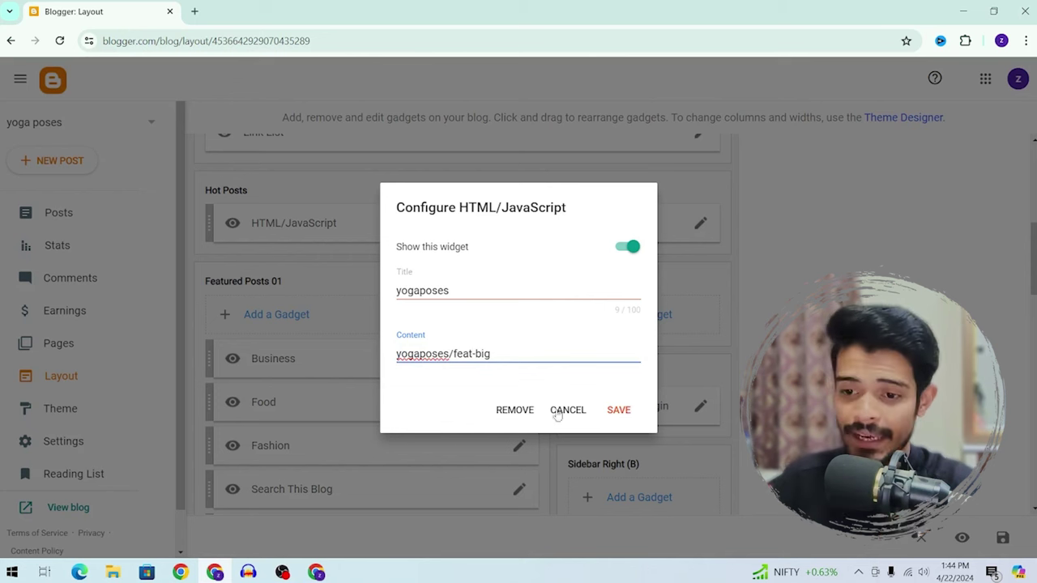
left_click(618, 411)
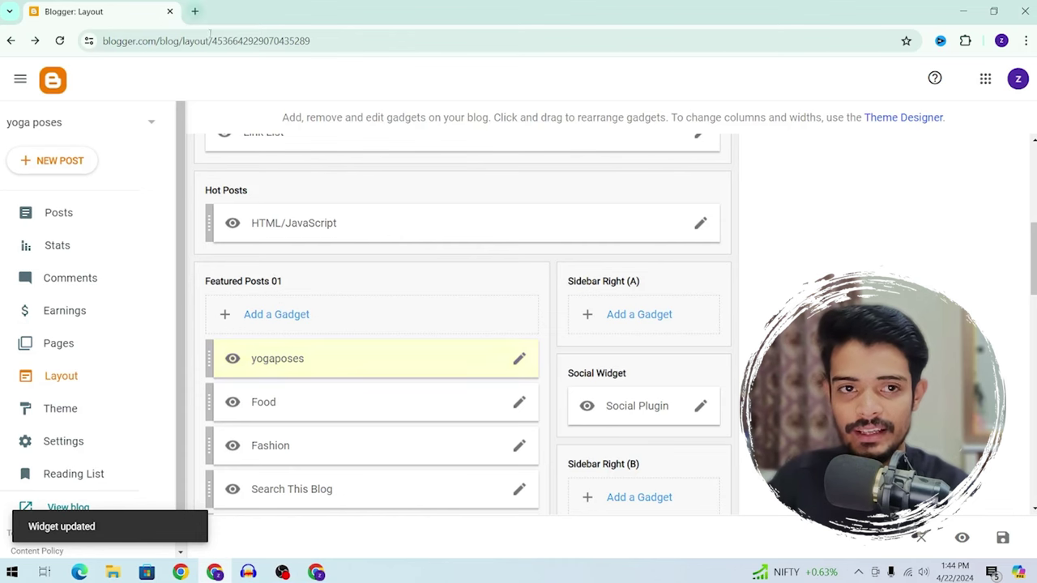
Open the live blog in a new tab, check its featured post sections, and return to the layout page
right_click(74, 510)
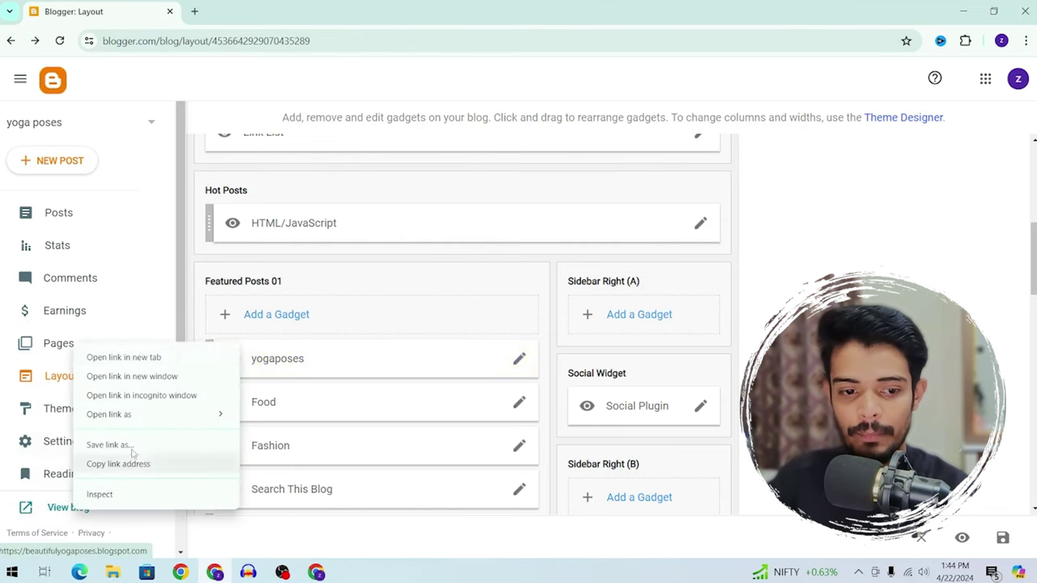
left_click(140, 357)
left_click(206, 4)
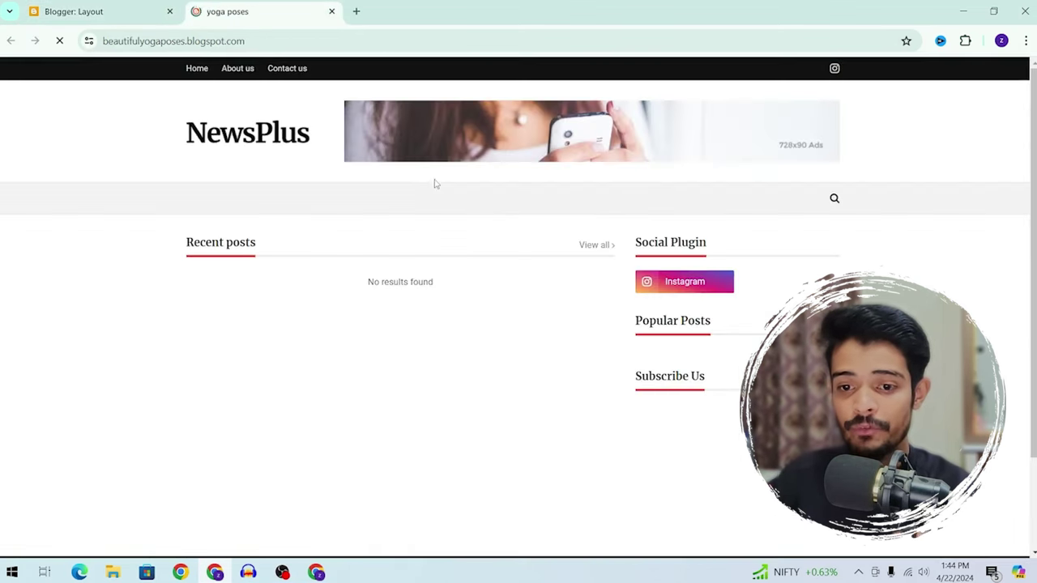
scroll(319, 234, "down", 3)
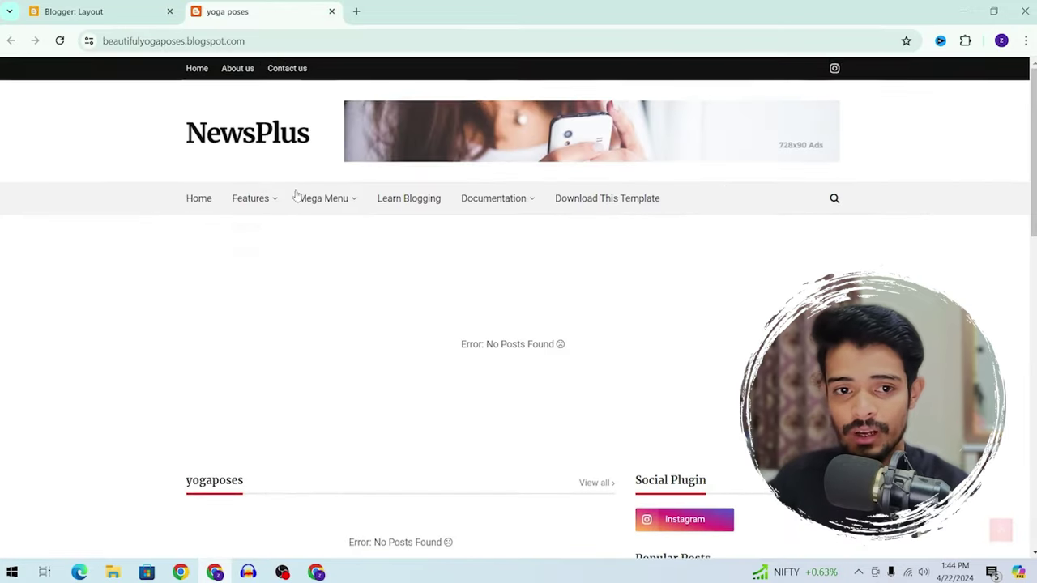
scroll(296, 196, "down", 3)
scroll(212, 287, "down", 2)
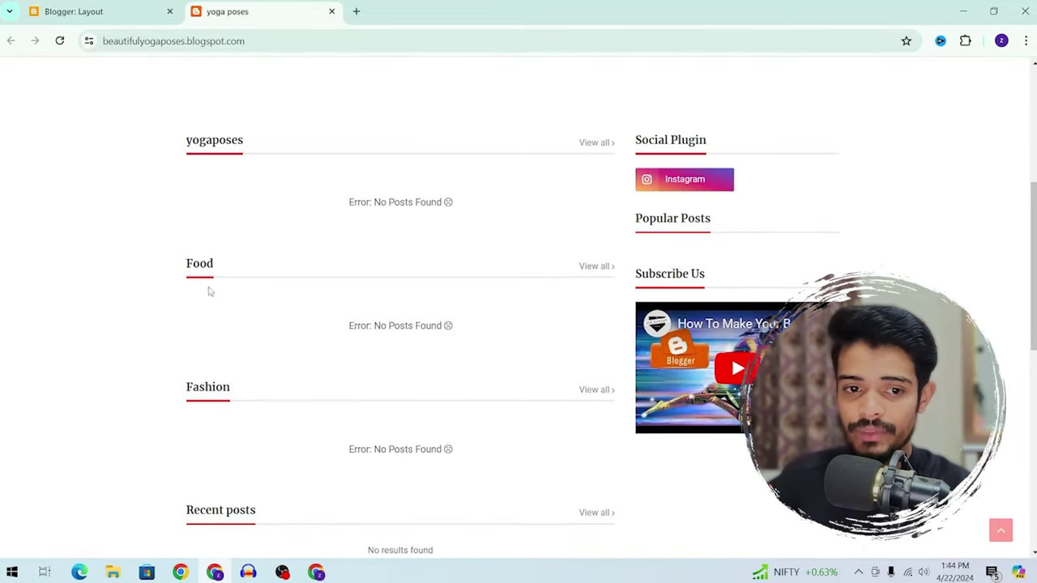
scroll(227, 487, "down", 2)
left_click(89, 11)
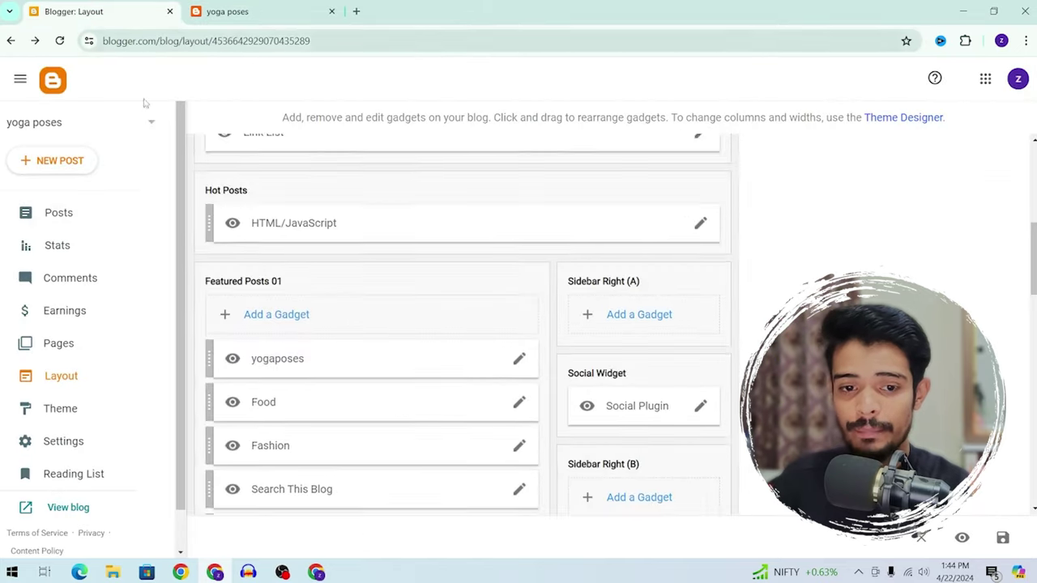
scroll(308, 365, "down", 1)
scroll(308, 415, "up", 1)
scroll(307, 415, "down", 4)
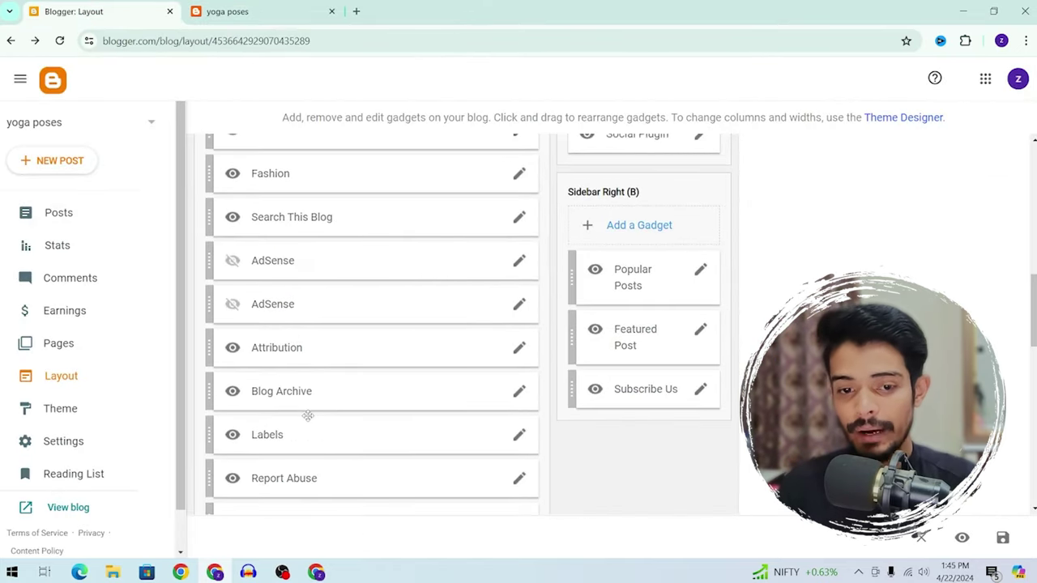
scroll(308, 415, "up", 3)
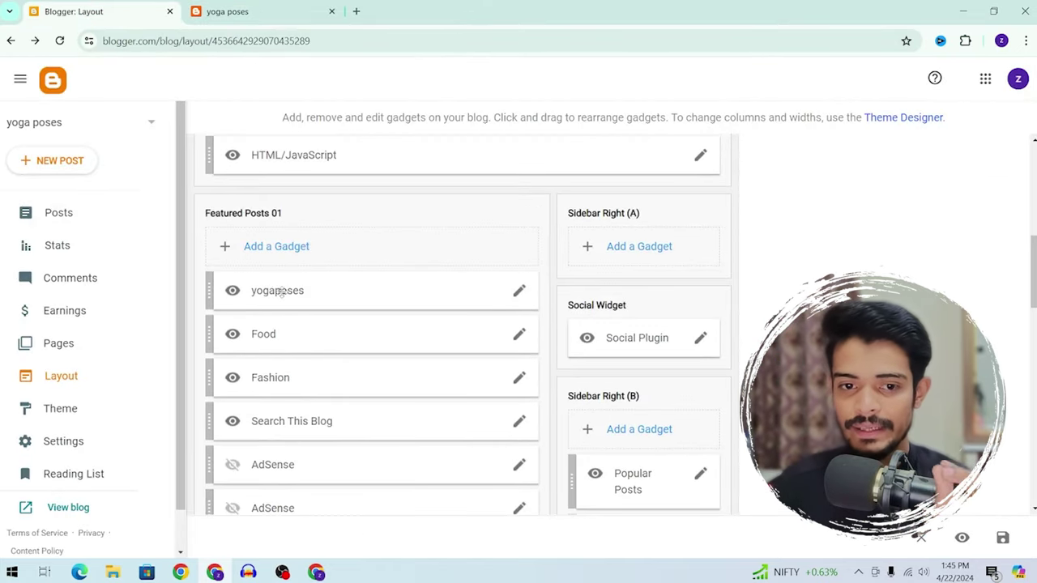
scroll(279, 291, "up", 5)
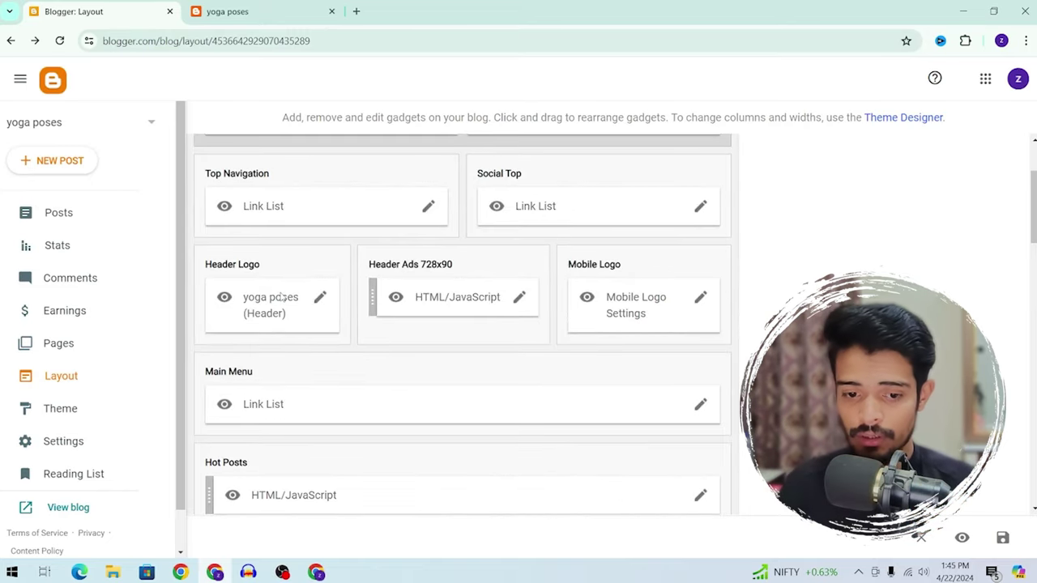
Switch to ChatGPT in another Chrome window and send the prompt "please write an article for beautiful yoga poses"
left_click(182, 573)
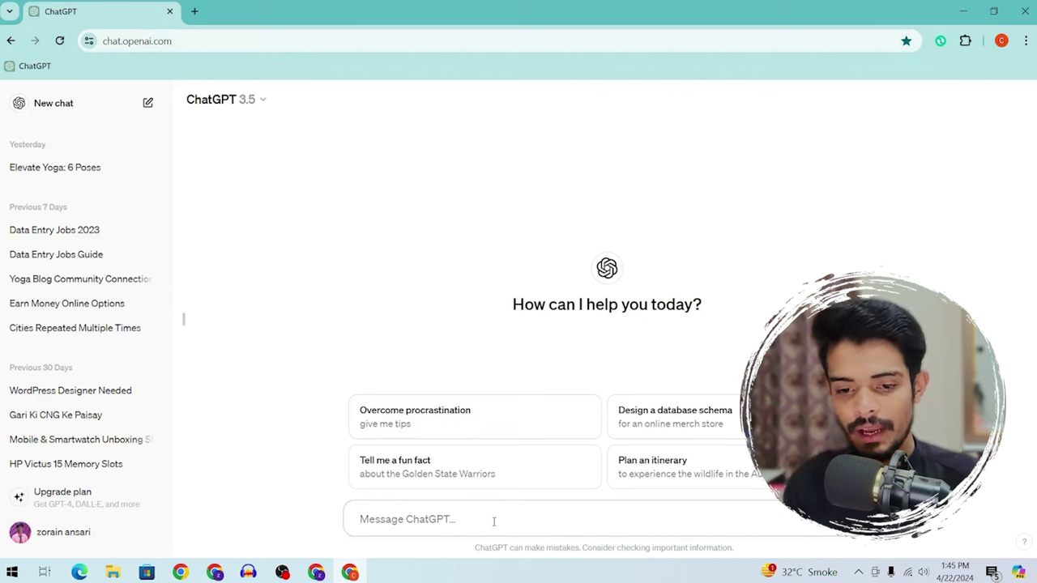
type("please write a")
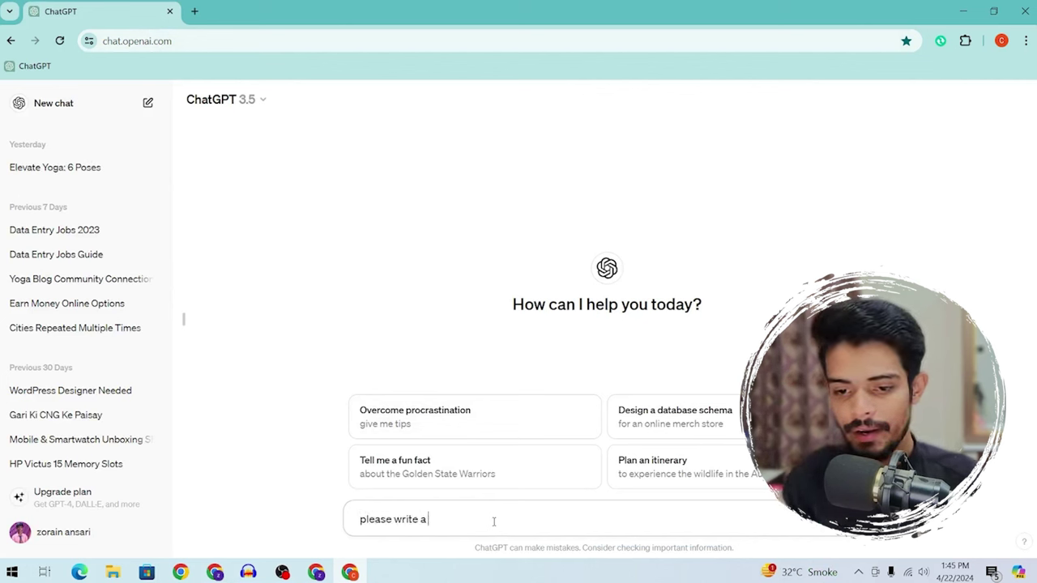
type("n article for beautiful yoga poses")
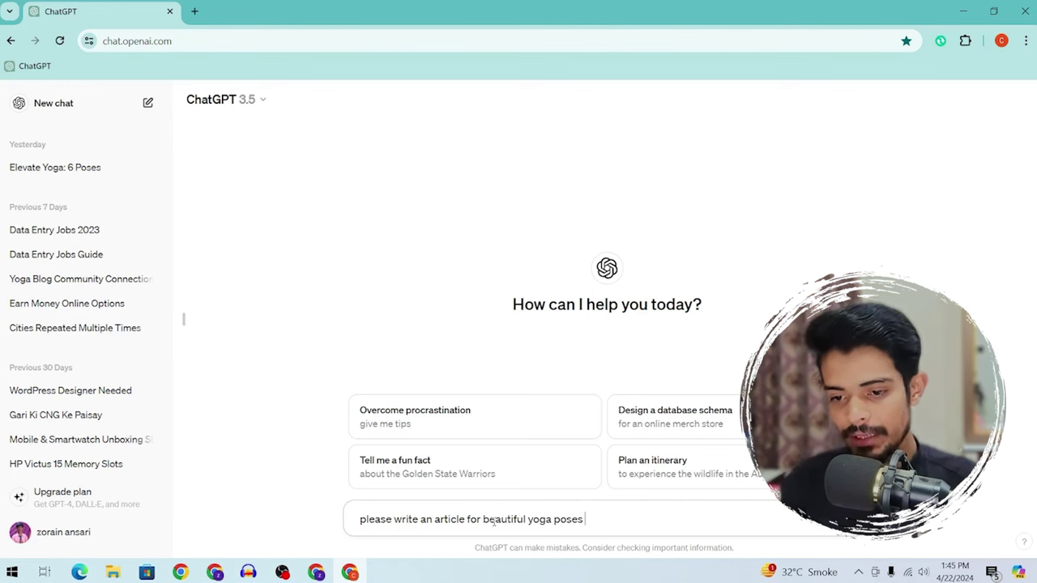
key("Return")
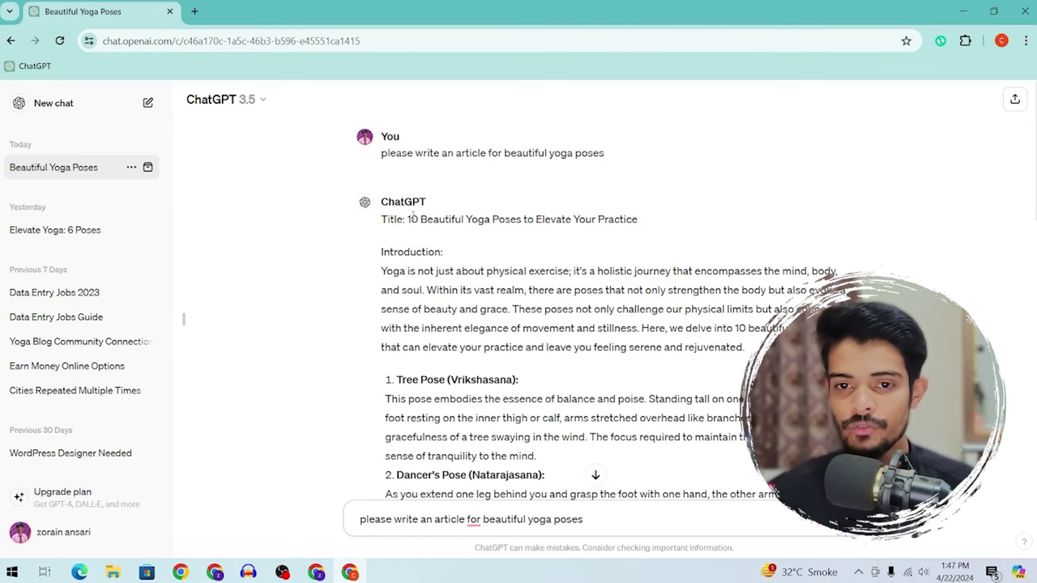
Copy the generated article's title "10 Beautiful Yoga Poses to Elevate Your Practice", without the "Title:" prefix
left_click_drag(412, 216, 673, 222)
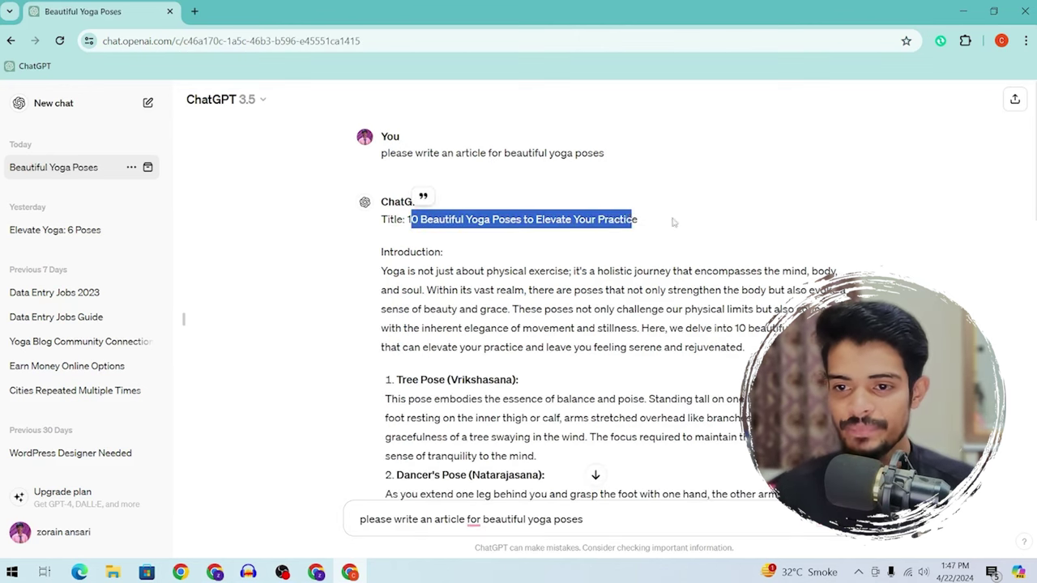
left_click(673, 222)
triple_click(427, 212)
left_click(412, 218, "shift")
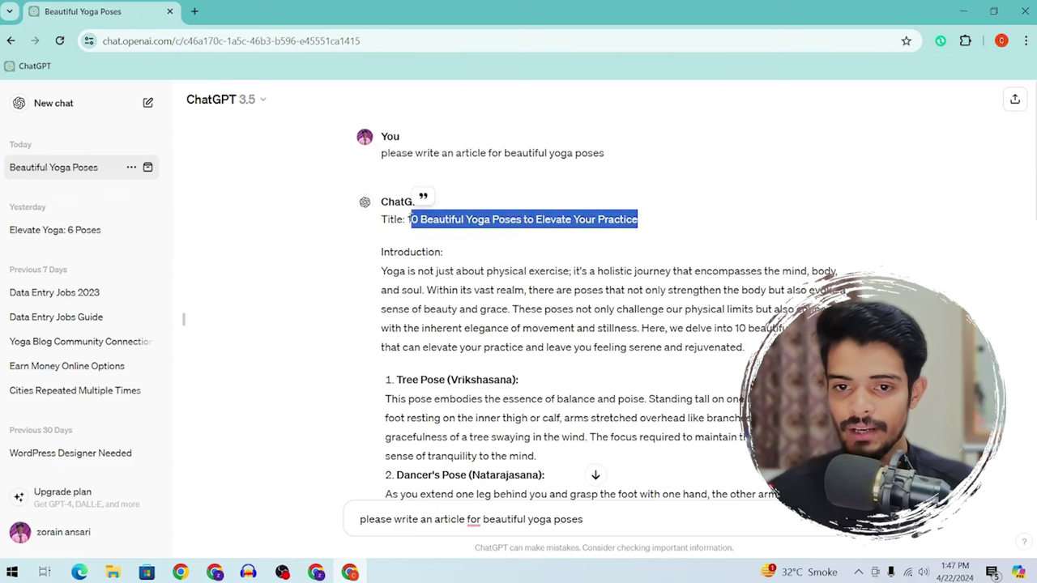
left_click(407, 218, "shift")
key("ctrl+c")
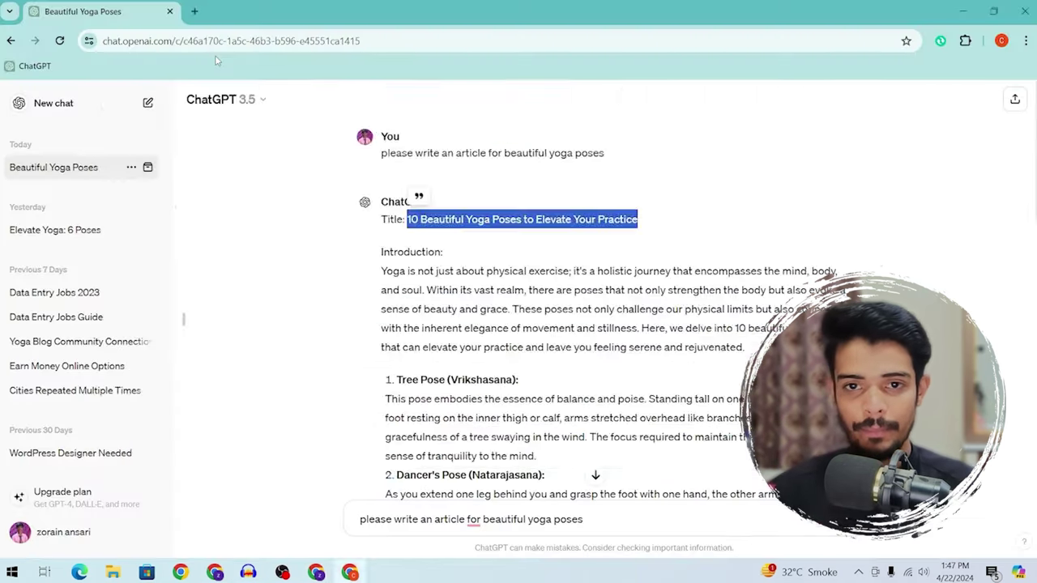
Switch back to Blogger, create a new post, and paste "10 Beautiful Yoga Poses to Elevate Your Practice" as its title
key("alt+Tab")
left_click(298, 293)
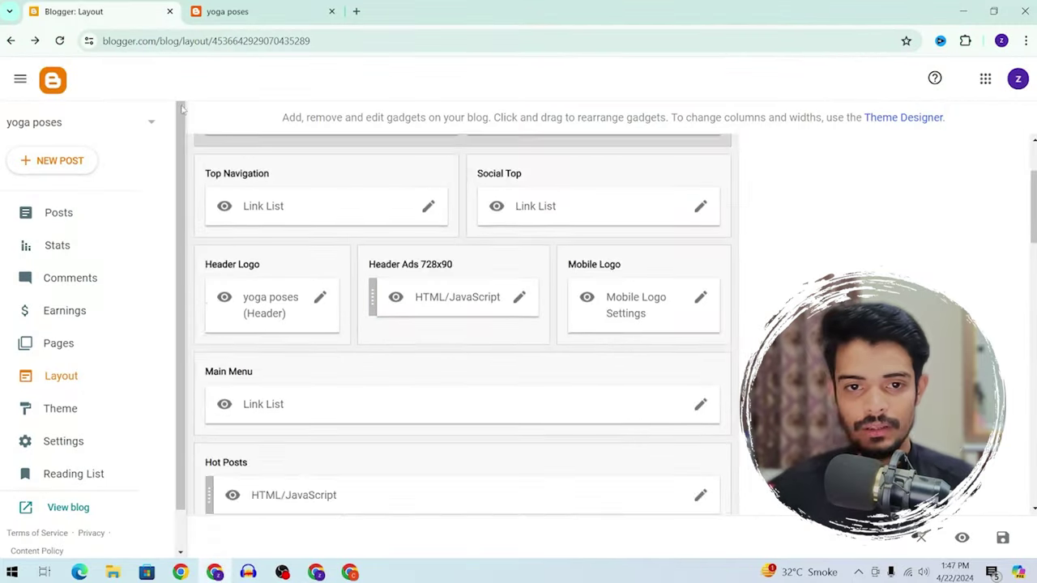
scroll(435, 297, "down", 4)
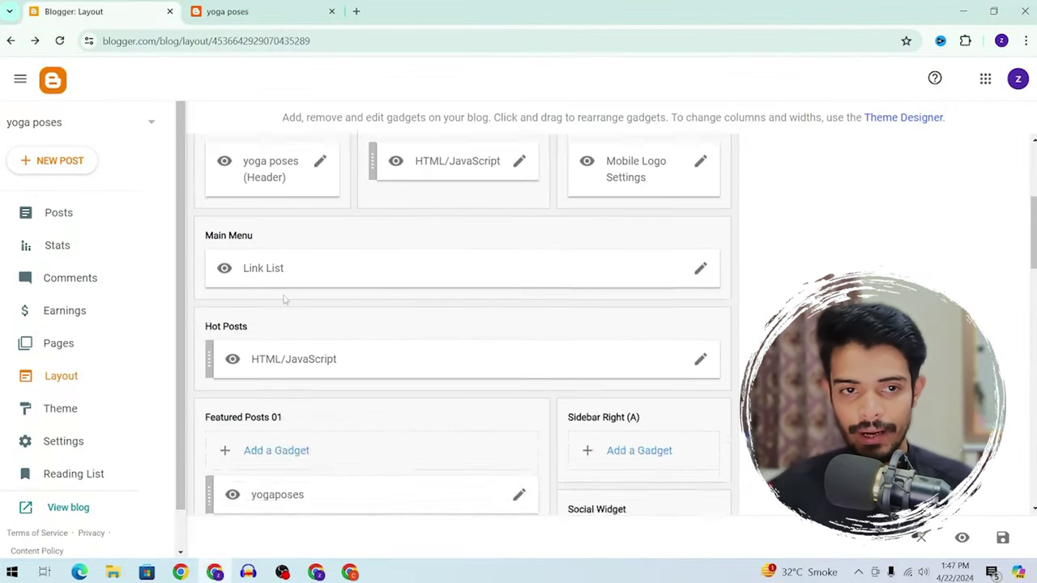
scroll(284, 303, "up", 2)
left_click(81, 243)
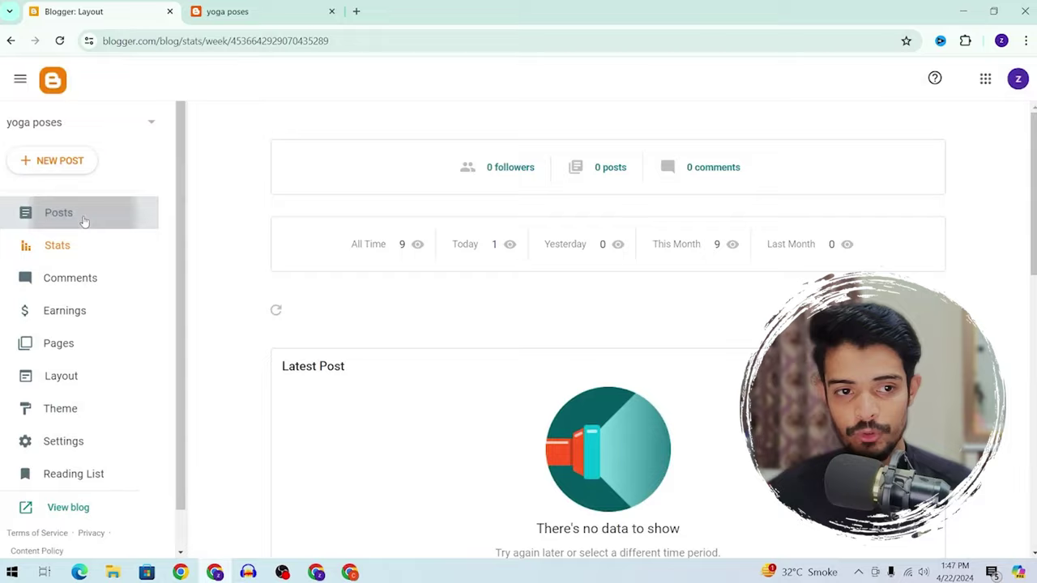
left_click(85, 221)
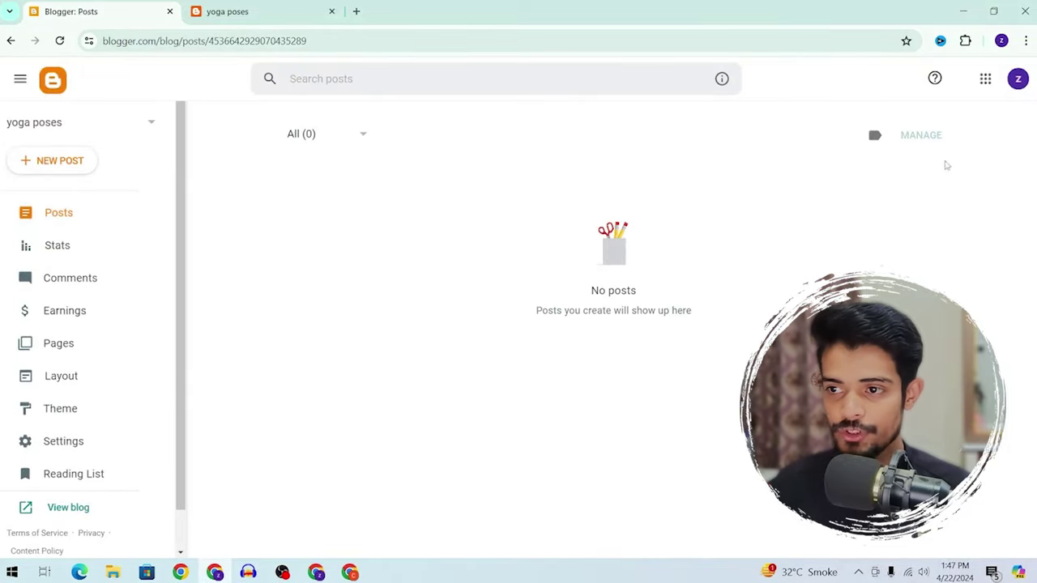
left_click(33, 170)
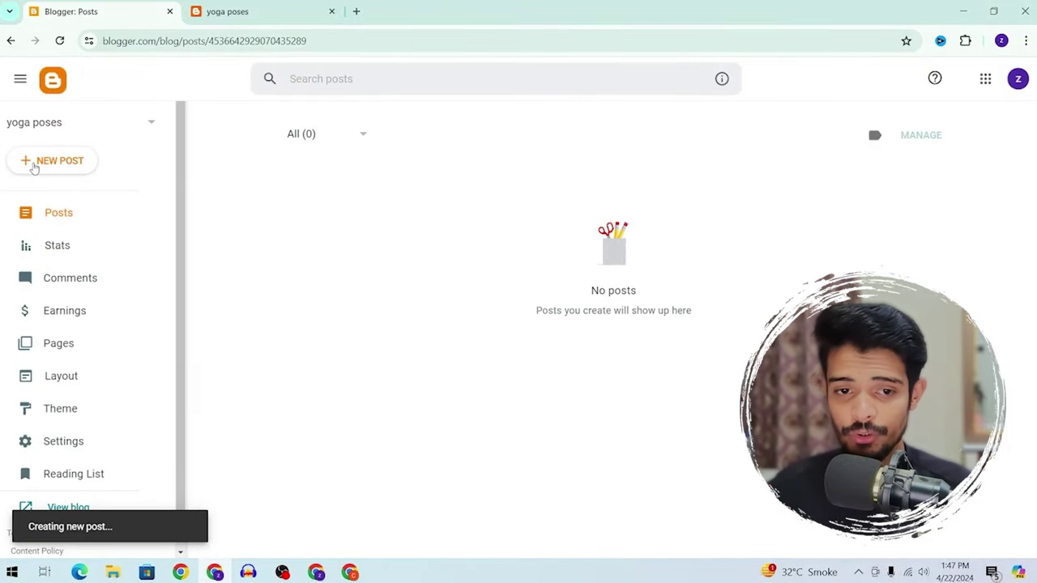
left_click(129, 134)
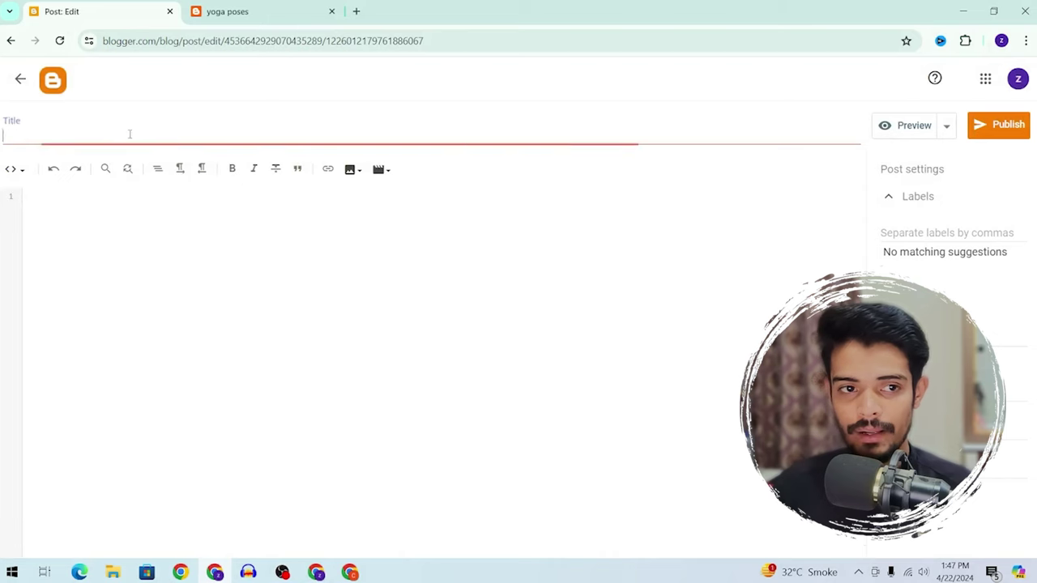
key("ctrl+v")
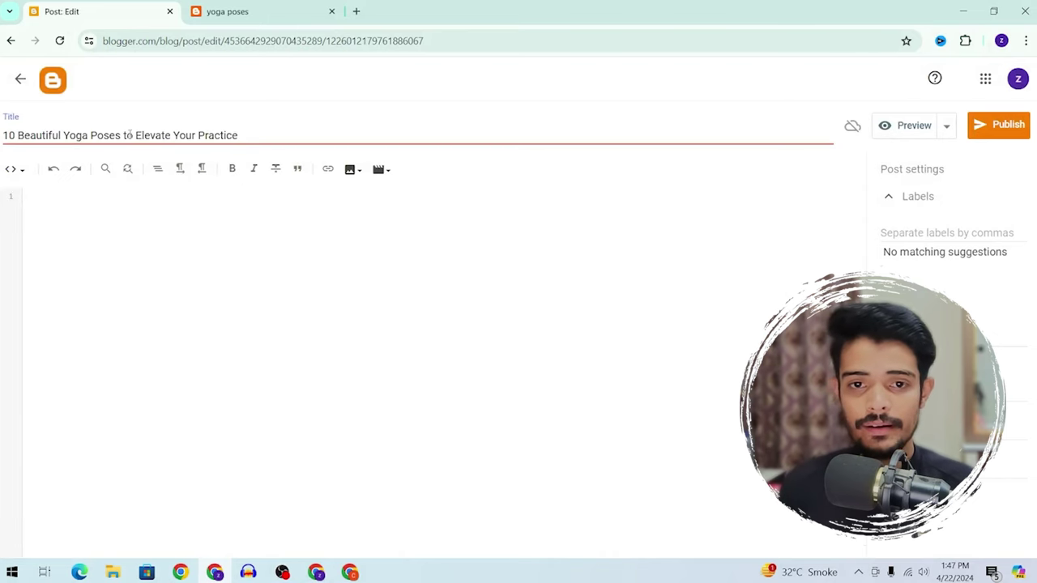
Switch to ChatGPT and copy the whole article body, from "Introduction:" through the end of the conclusion
key("alt+Tab")
scroll(399, 197, "down", 1)
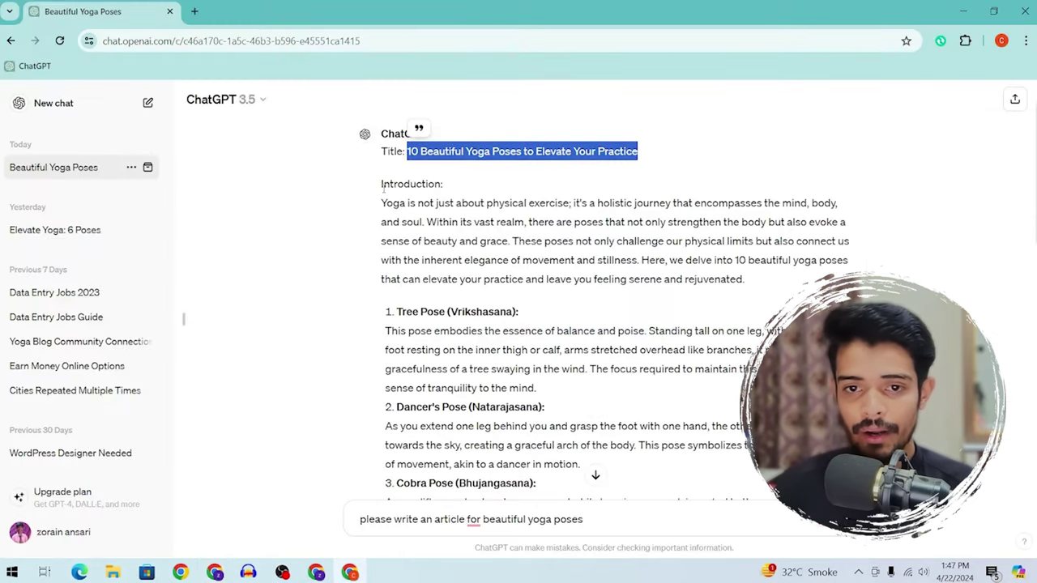
left_click_drag(382, 185, 475, 222)
scroll(501, 268, "down", 10)
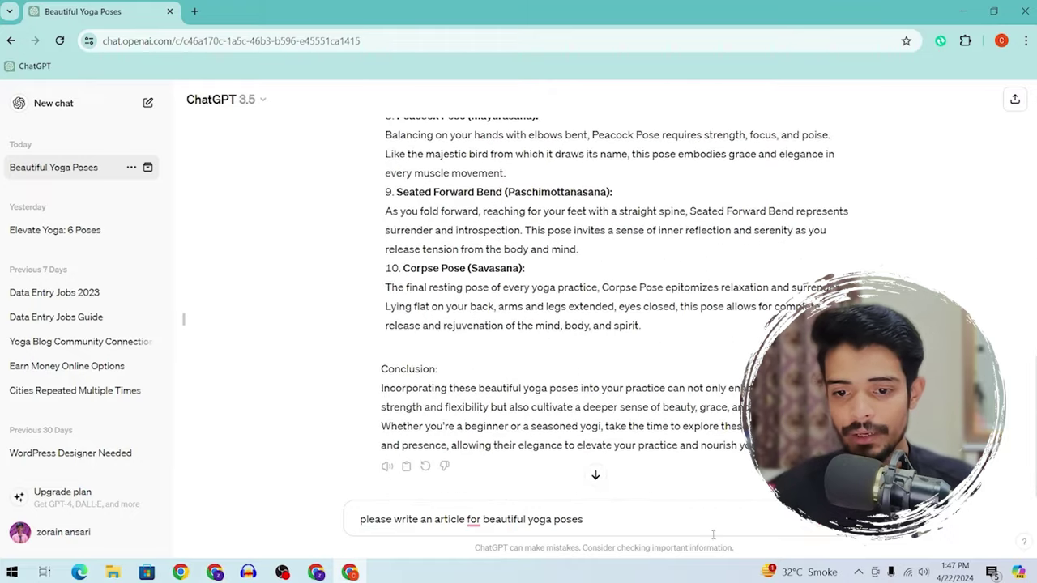
left_click(780, 450, "shift")
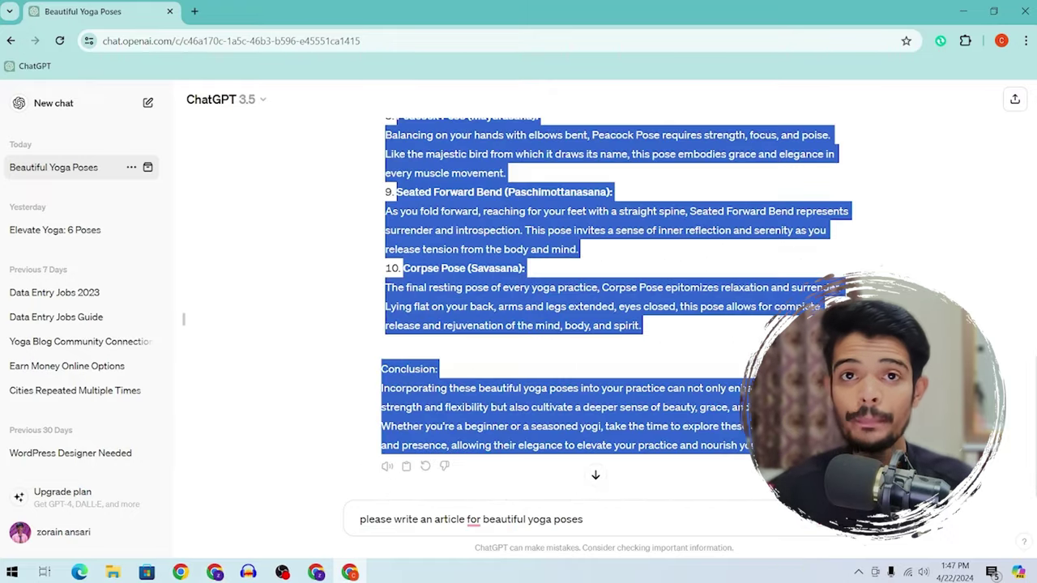
Switch to the other Chrome window, open QuillBot from the Google results for "quilbot", and paraphrase the pasted article in Standard mode
key("alt+Tab")
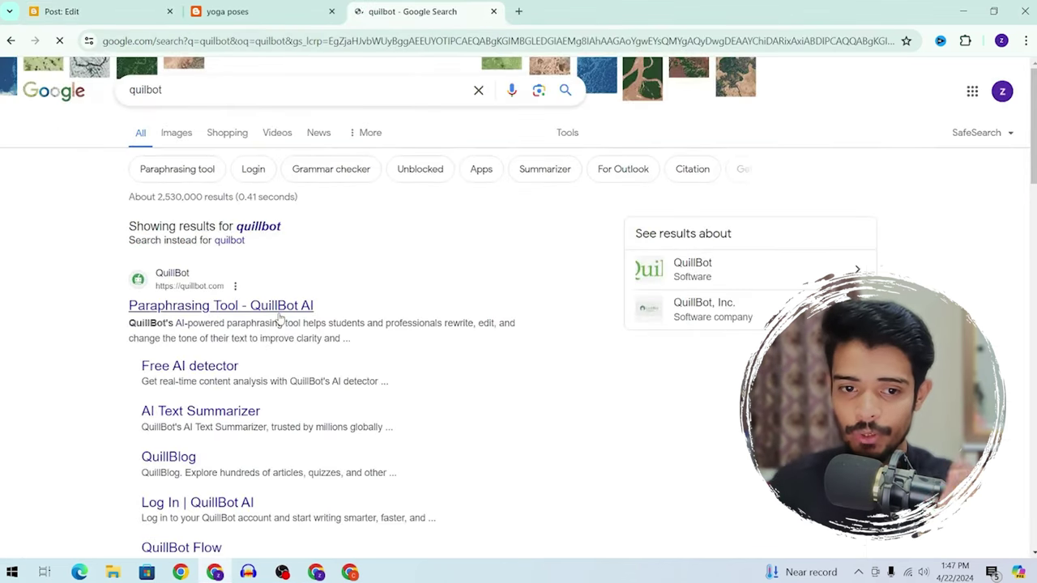
left_click(280, 316)
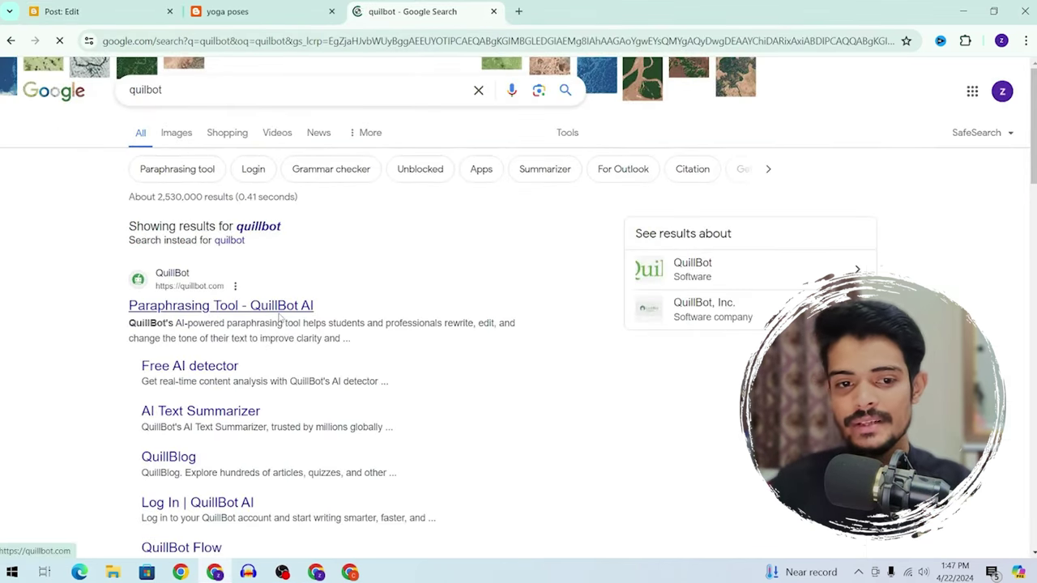
left_click(342, 220)
key("ctrl+v")
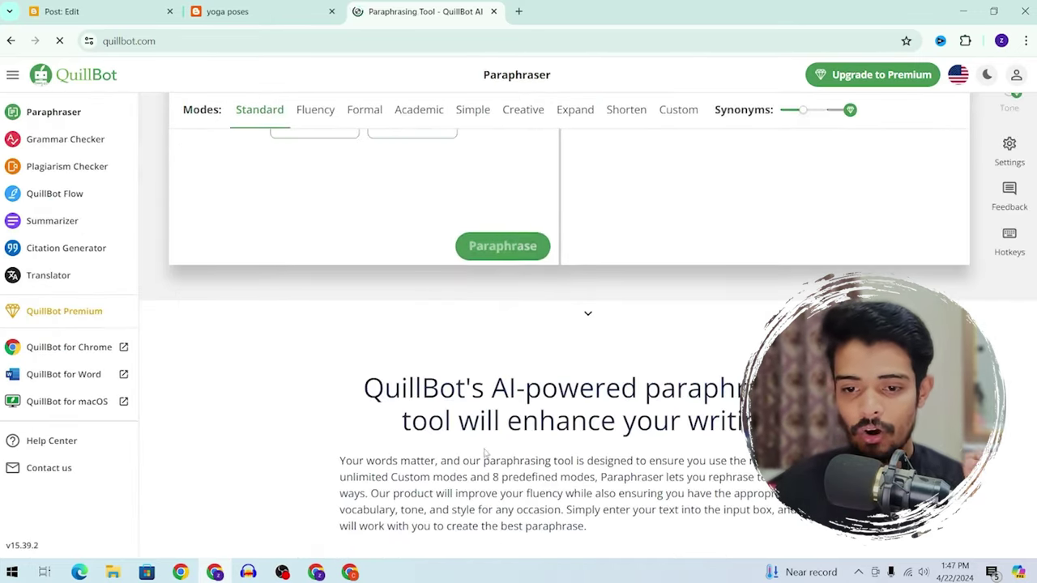
left_click(504, 250)
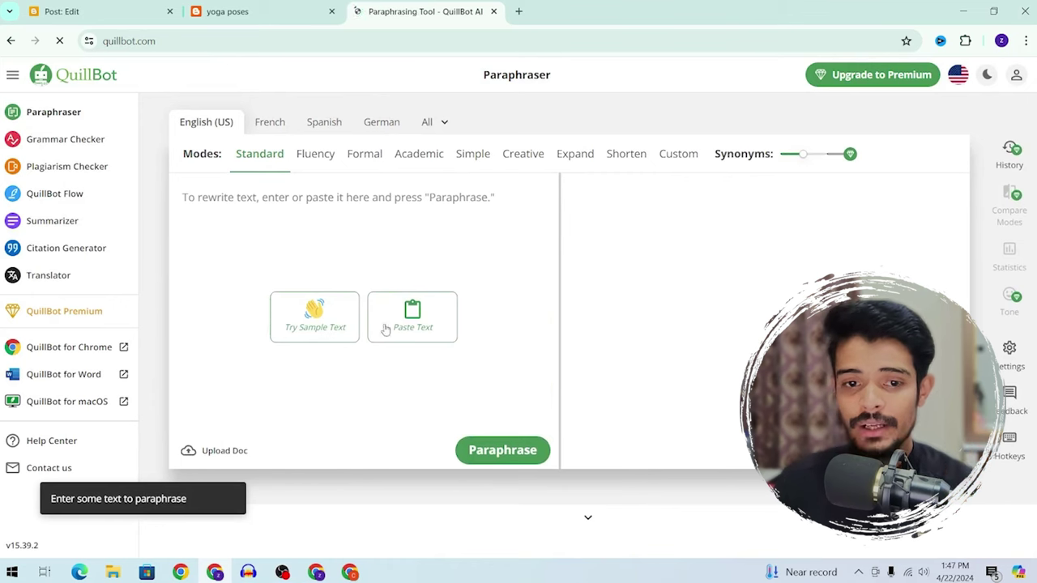
key("ctrl+v")
key("ctrl+Return")
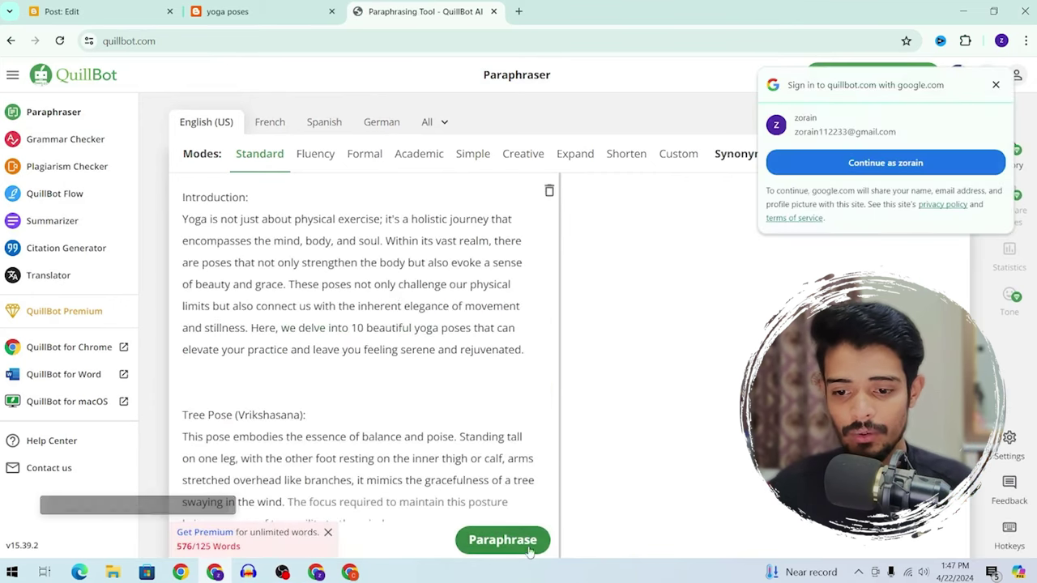
Look through the YouTube search results on human written content, and return to the paraphrased article in QuillBot
scroll(716, 265, "down", 3)
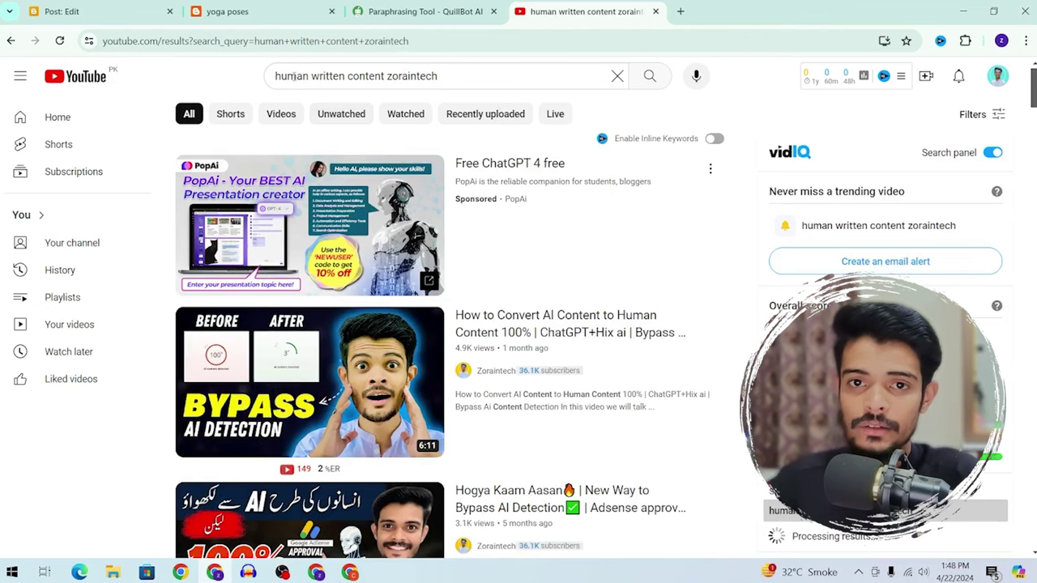
scroll(308, 162, "down", 3)
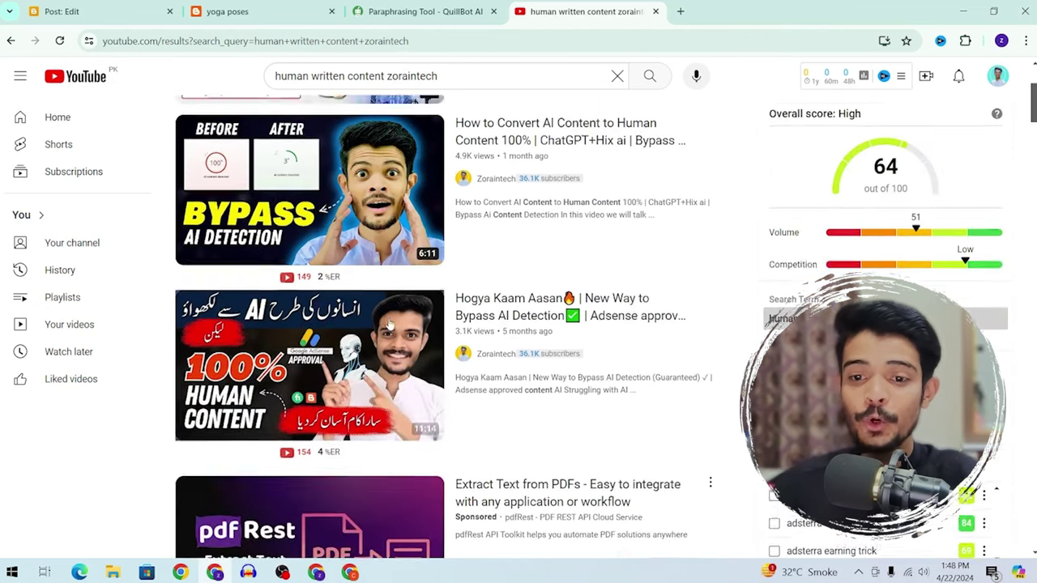
scroll(640, 249, "up", 2)
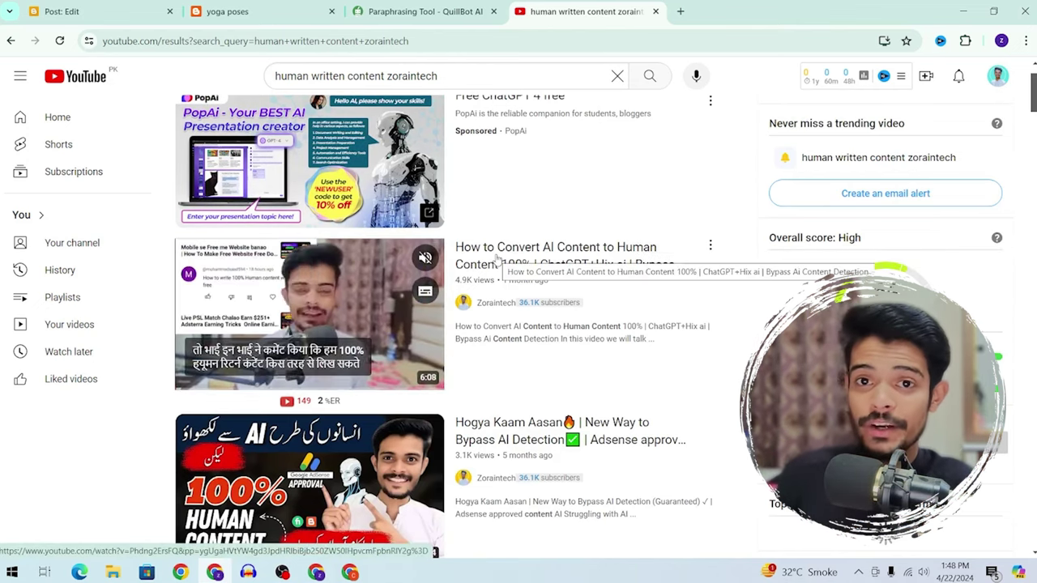
mouse_move(482, 3)
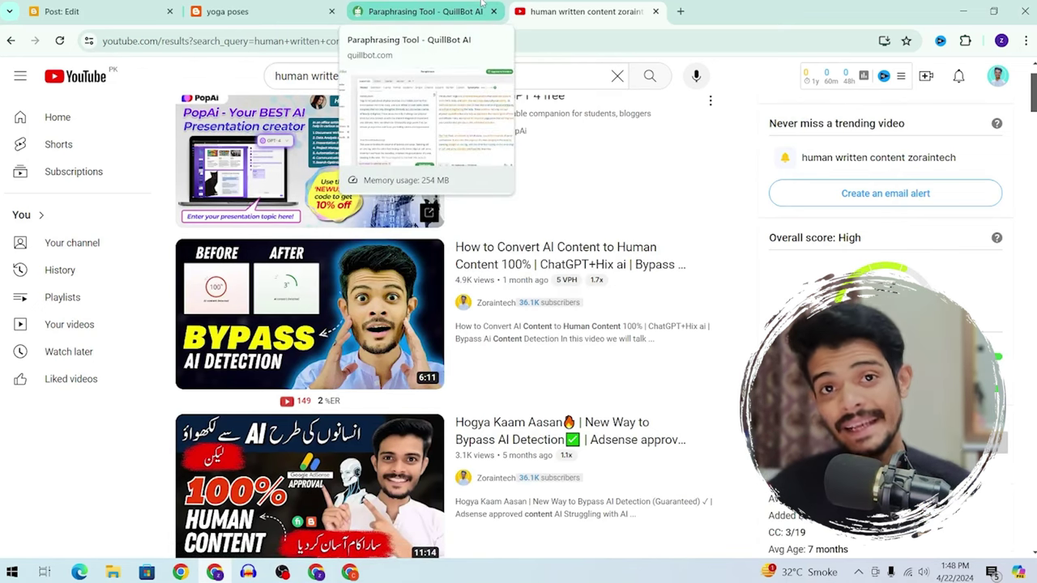
left_click(482, 9)
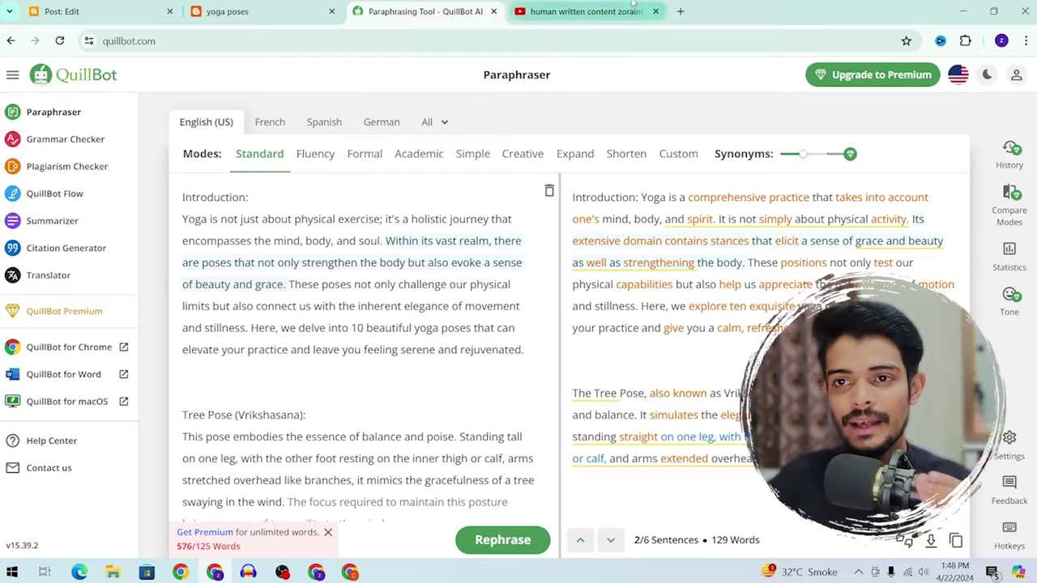
left_click(583, 11)
left_click(393, 7)
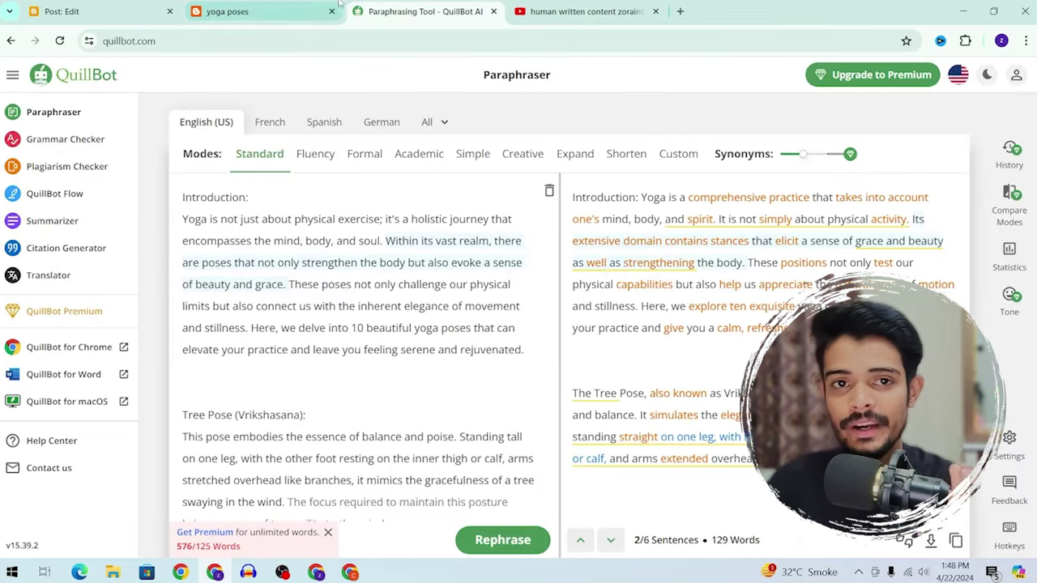
left_click(323, 5)
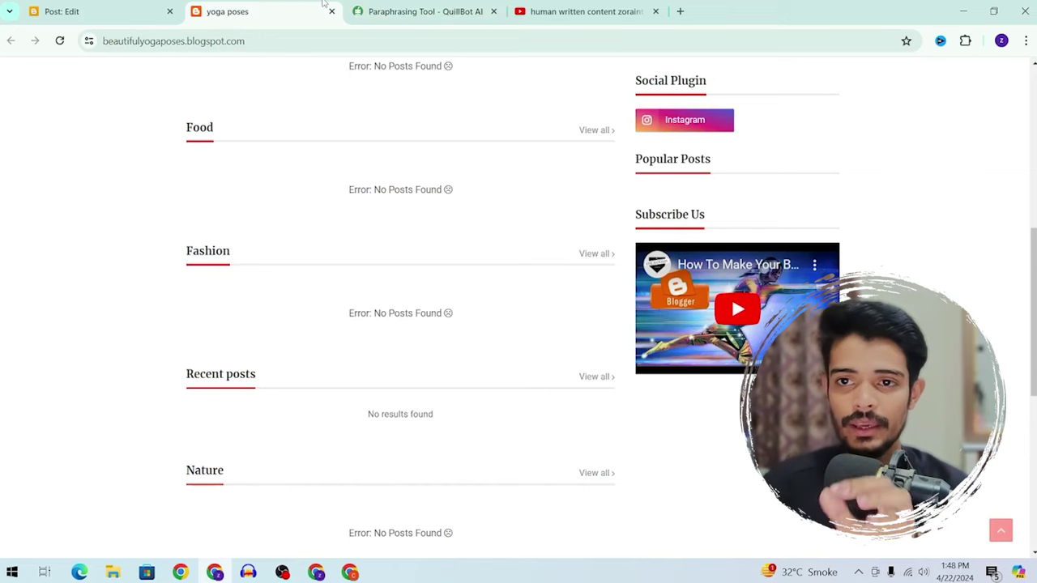
left_click(584, 12)
left_click(199, 6)
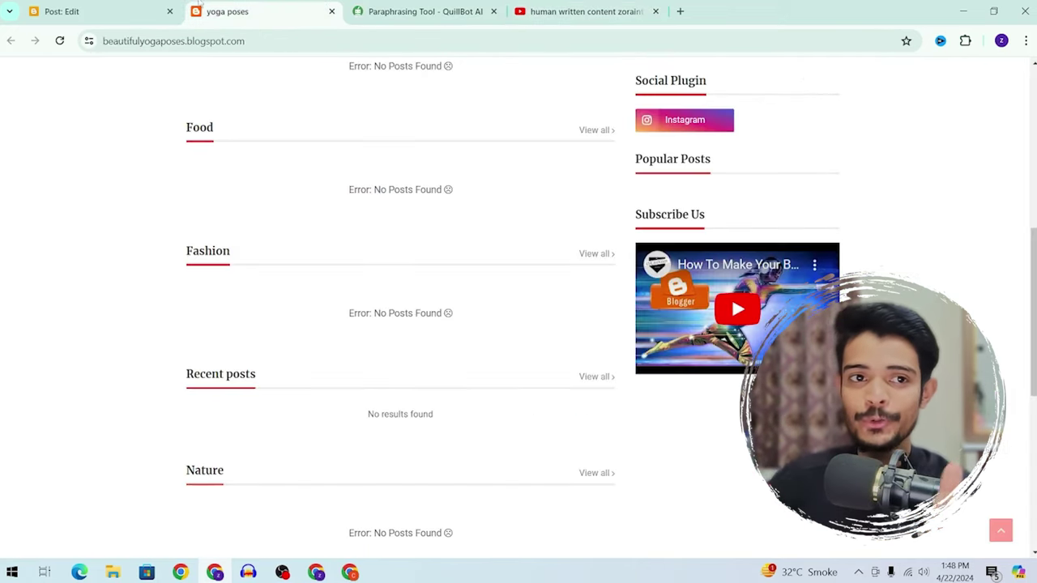
Return to the Blogger post, change the editor to Compose view, and paste the copied ChatGPT article as the body
left_click(121, 11)
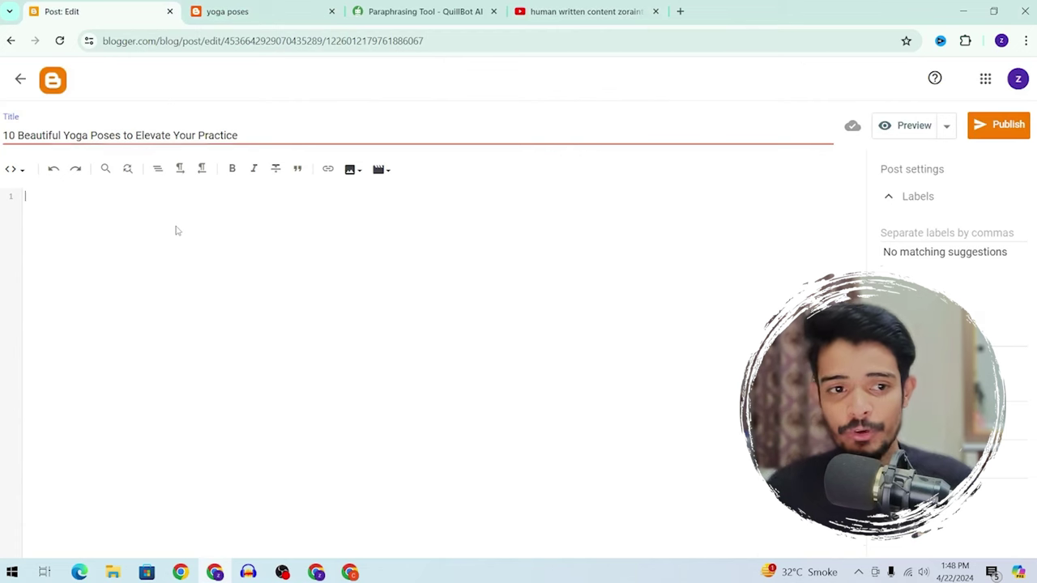
key("ctrl+v")
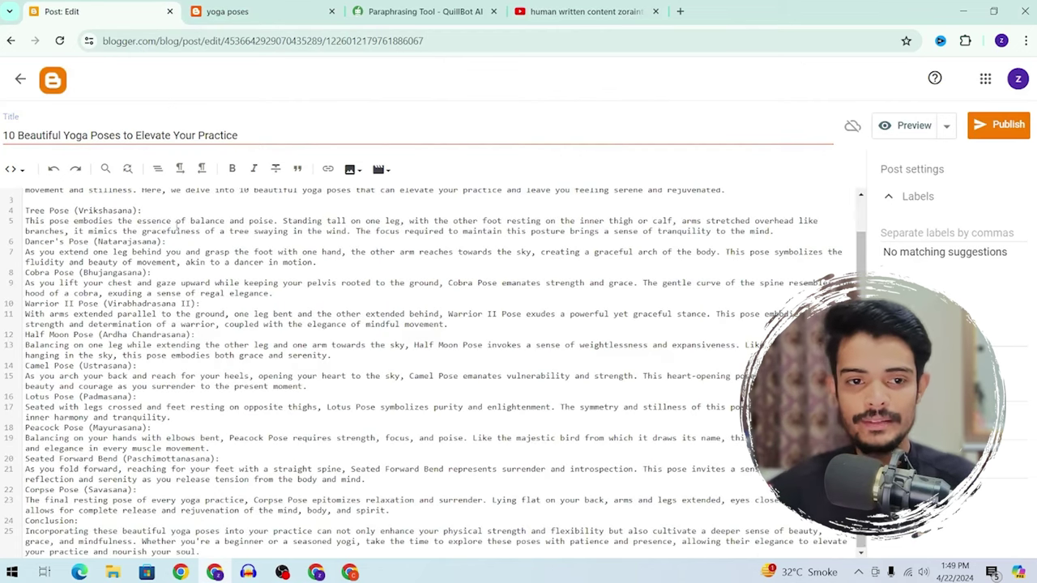
key("ctrl+z")
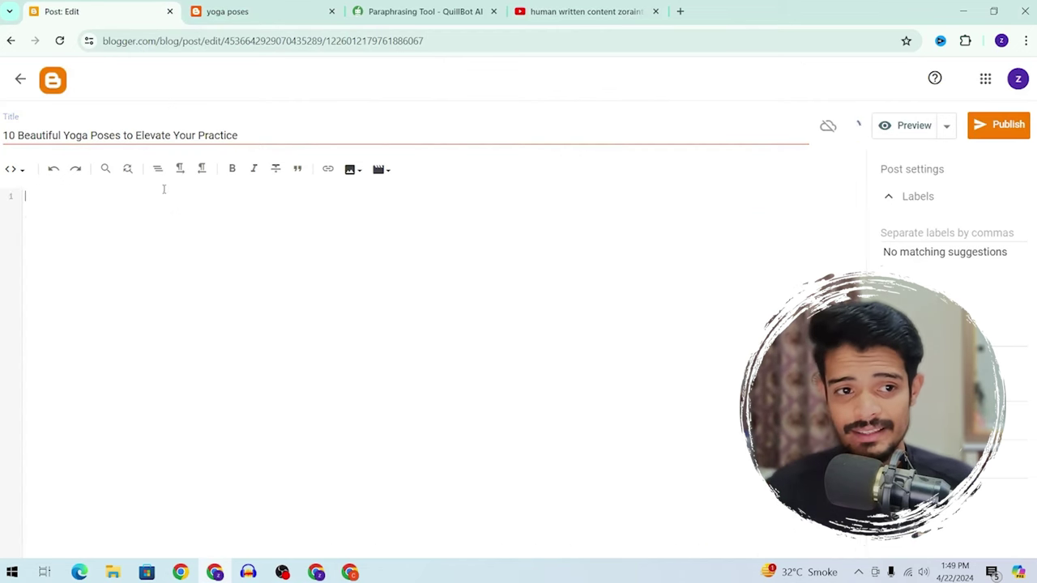
left_click(14, 170)
left_click(42, 207)
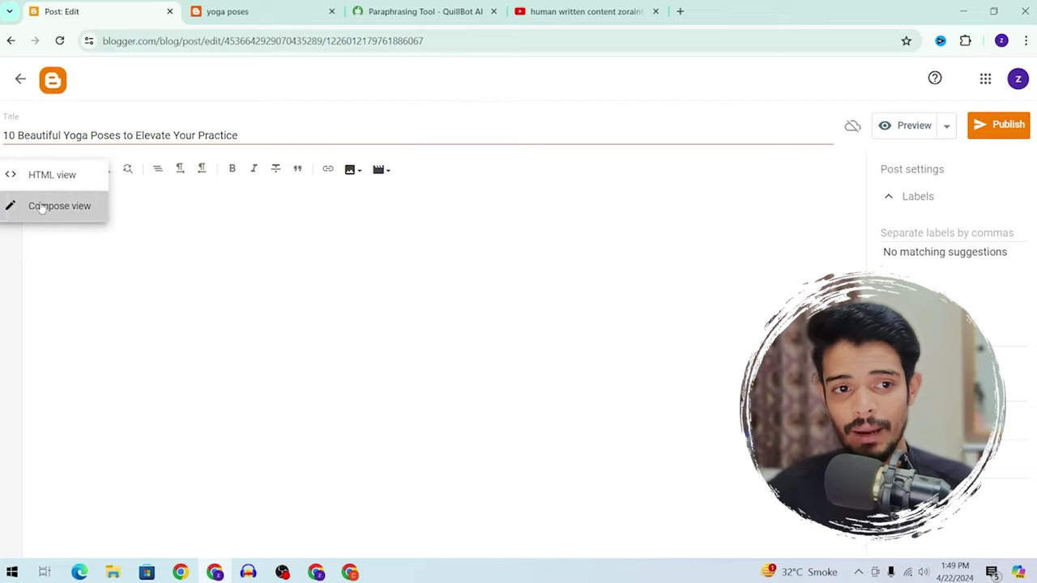
scroll(318, 249, "up", 15)
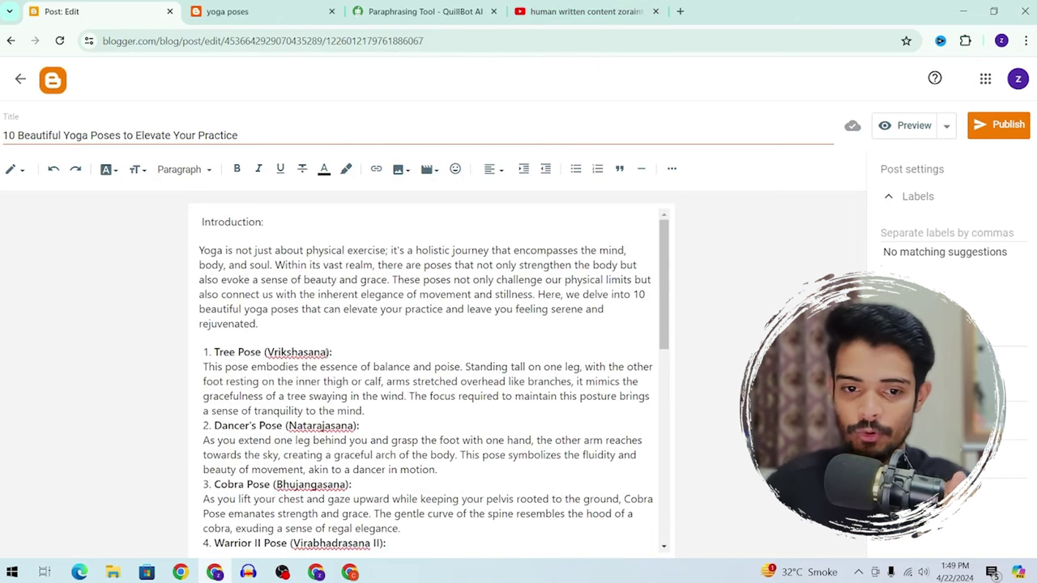
left_click(332, 353)
key("Return")
key("Return")
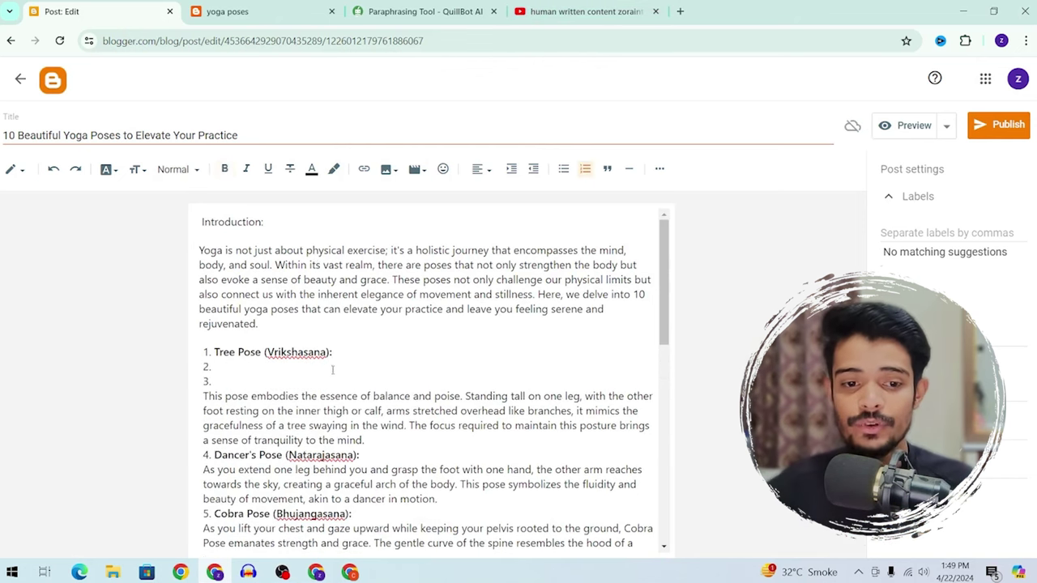
key("ctrl+z")
Remove the numbered-list formatting from all ten poses, from Tree Pose through the end of the Corpse Pose text
left_click_drag(332, 353, 393, 437)
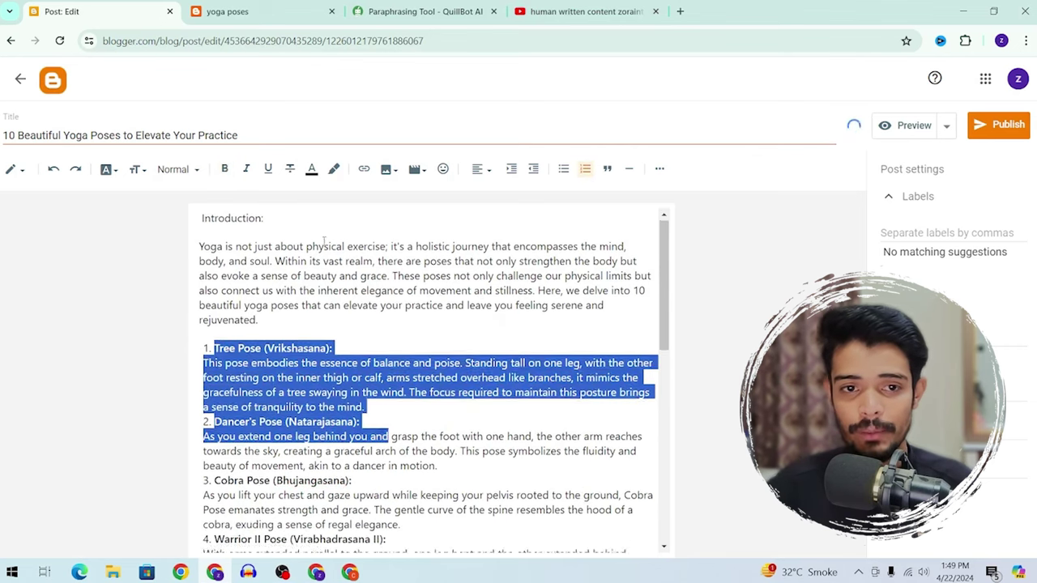
scroll(359, 296, "down", 10)
scroll(383, 414, "down", 2)
left_click(546, 474, "shift")
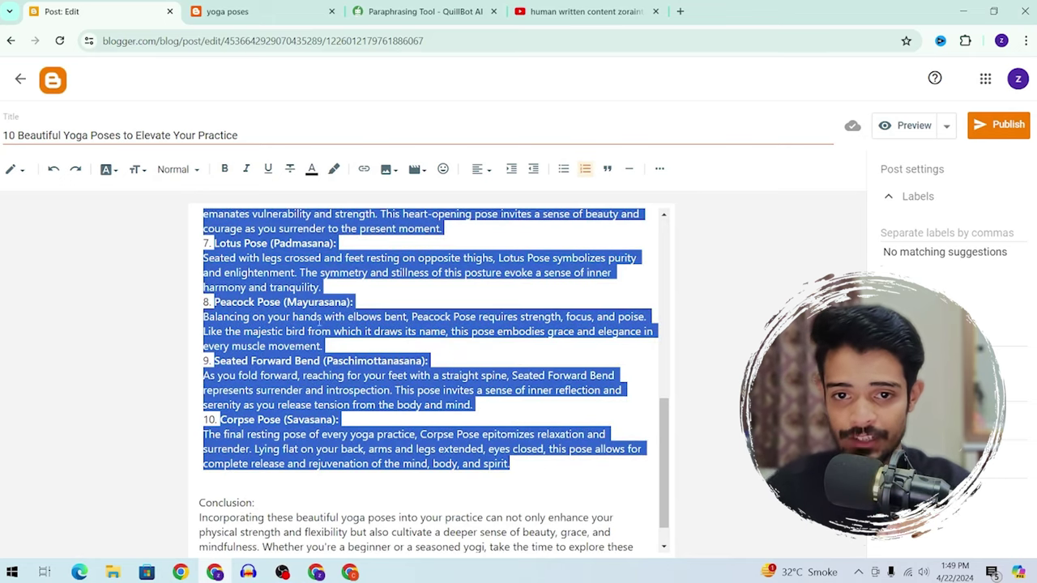
left_click(588, 171)
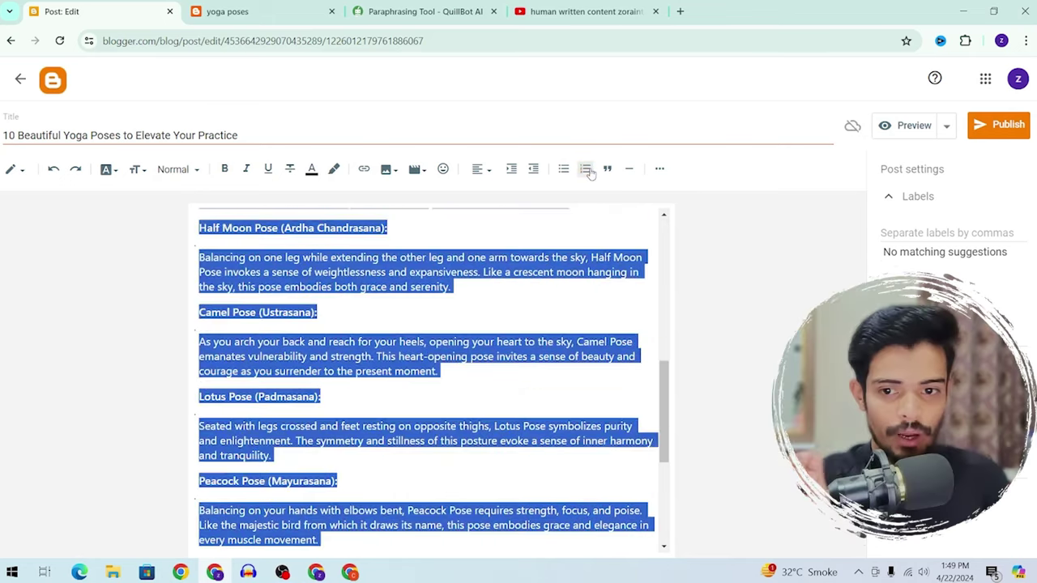
scroll(421, 364, "up", 5)
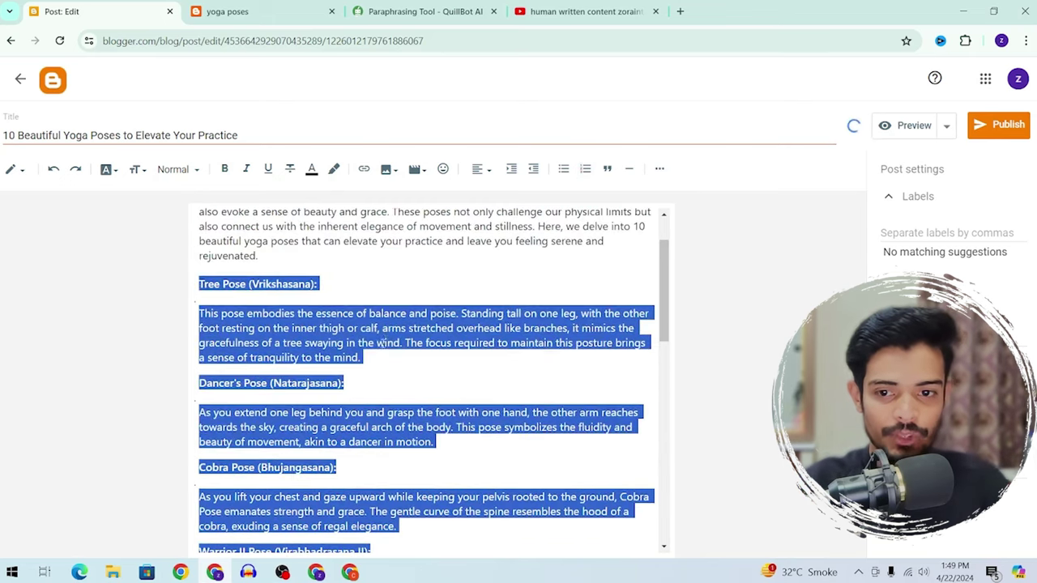
Apply the Heading style to the "Tree Pose (Vrikshasana):" line
left_click(377, 343)
triple_click(337, 281)
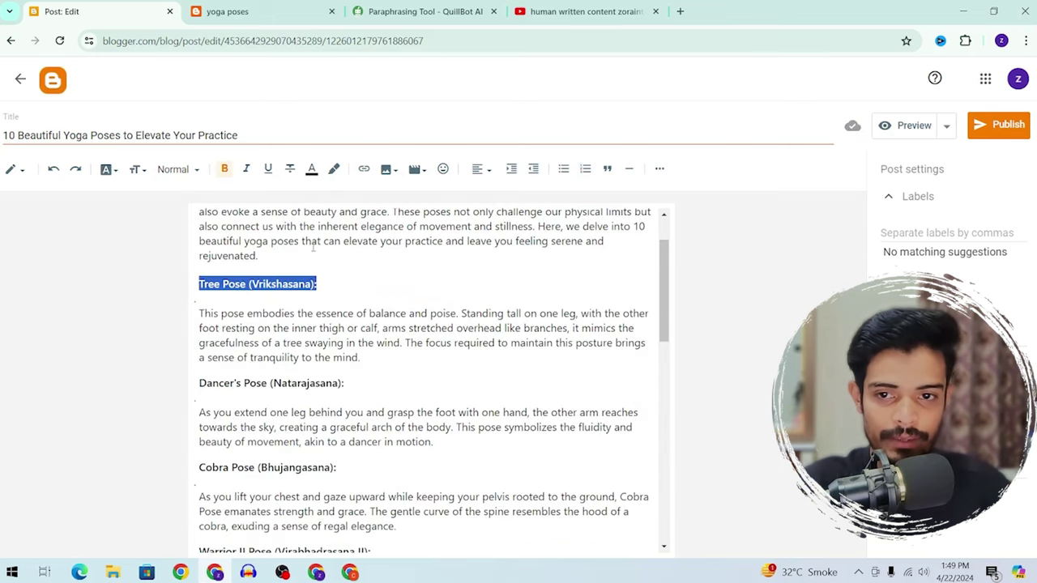
left_click(193, 172)
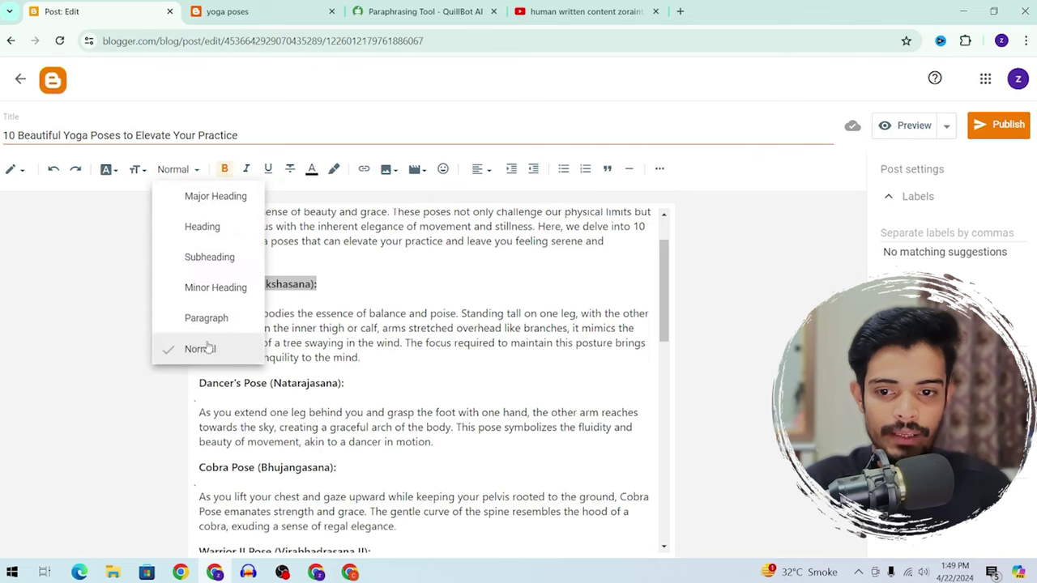
left_click(213, 227)
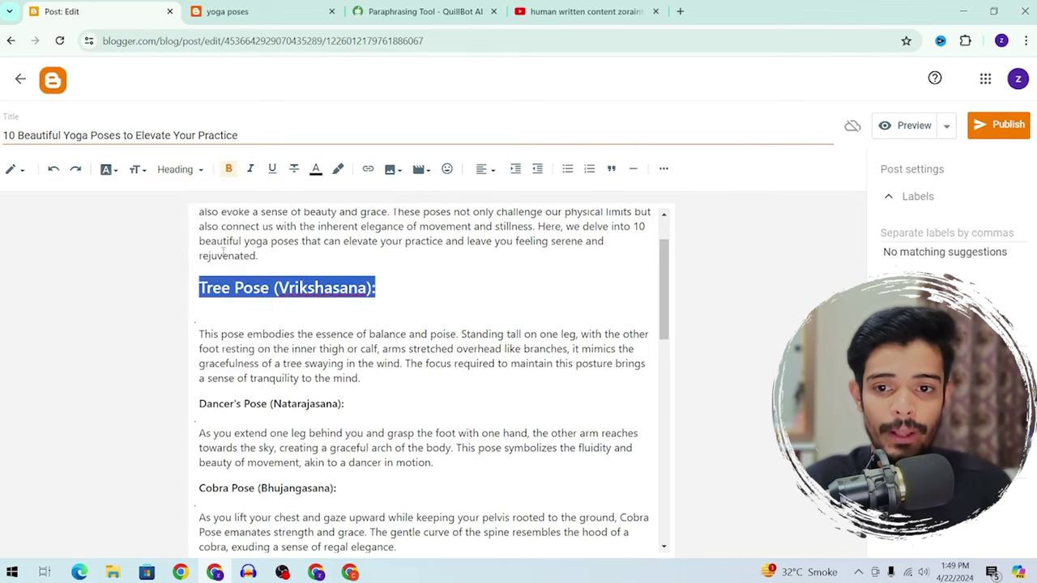
Apply the Heading style to the "Dancer's Pose (Natarajasana):" and "Cobra Pose (Bhujangasana):" lines
scroll(324, 275, "down", 2)
left_click(358, 275)
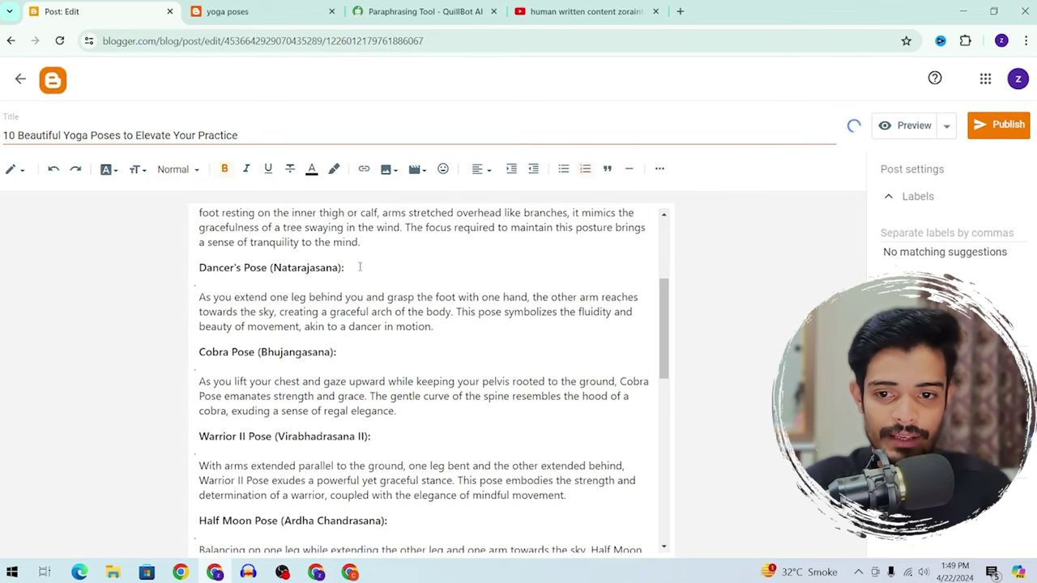
triple_click(360, 266)
left_click(177, 172)
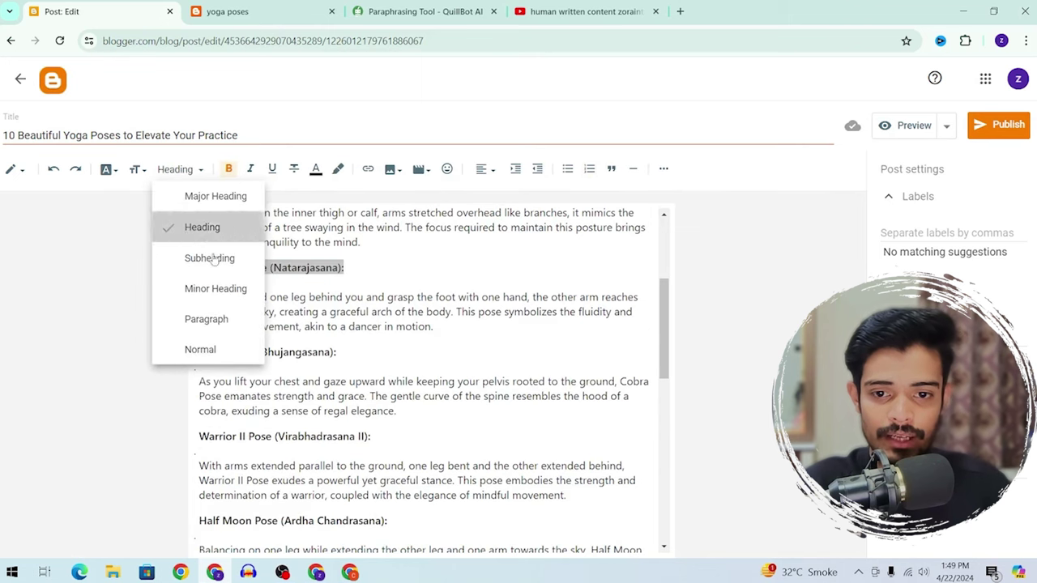
left_click(204, 226)
left_click(370, 312)
triple_click(370, 312)
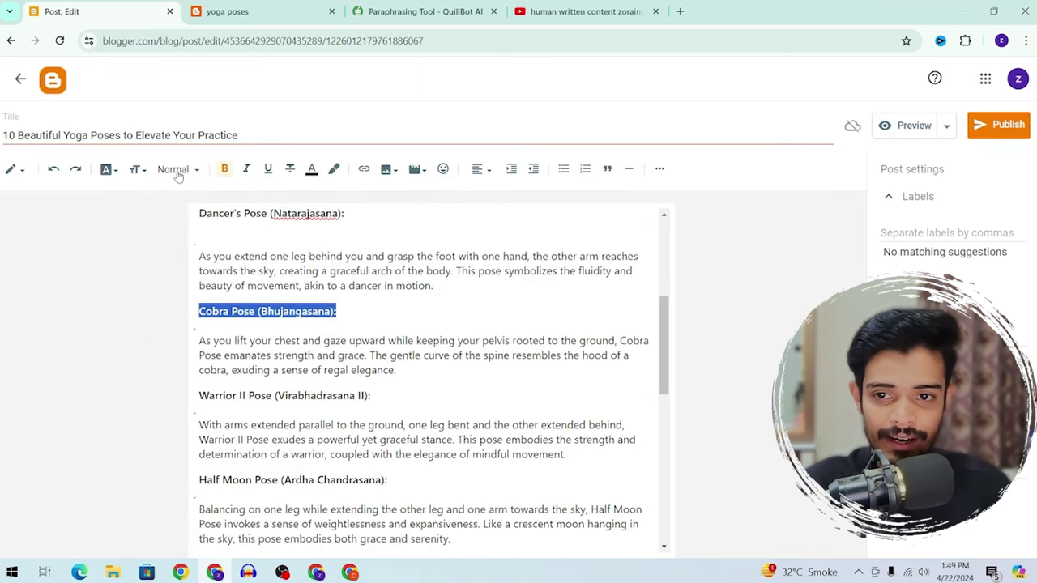
left_click(178, 171)
left_click(197, 226)
Compare the style of the Cobra Pose and Dancer's Pose lines with the Tree Pose heading
triple_click(386, 354)
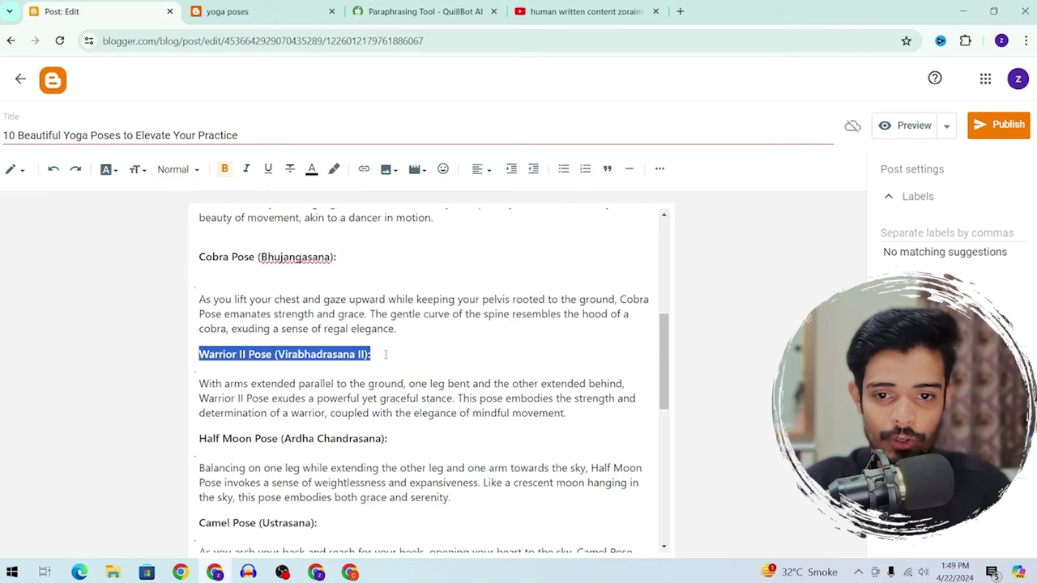
triple_click(363, 256)
scroll(410, 329, "up", 10)
left_click(416, 353)
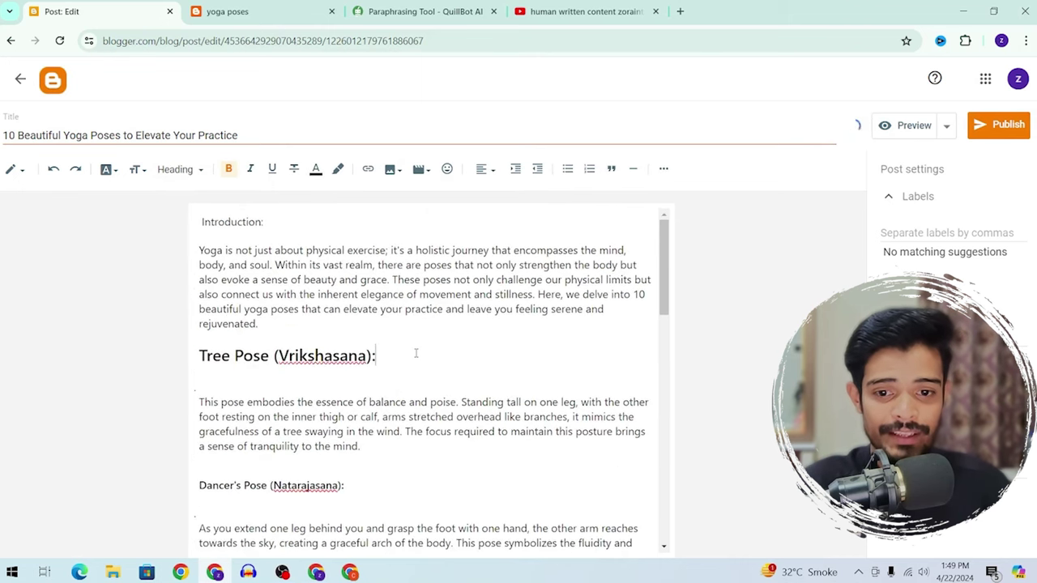
scroll(362, 397, "down", 1)
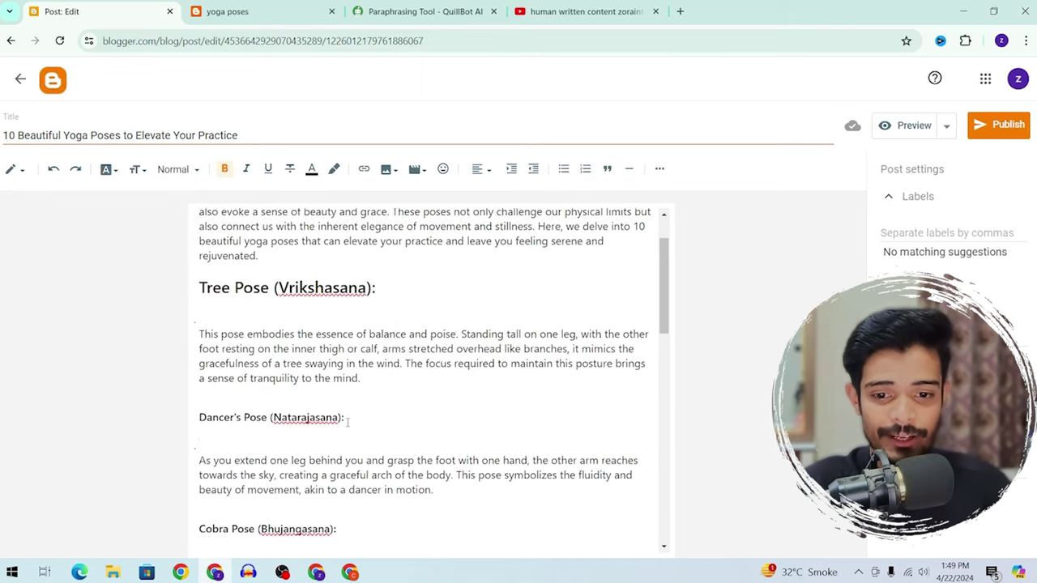
Set the "Dancer's Pose (Natarajasana):" line to the Large font size and check the Tree Pose heading's font size
triple_click(347, 418)
left_click(138, 169)
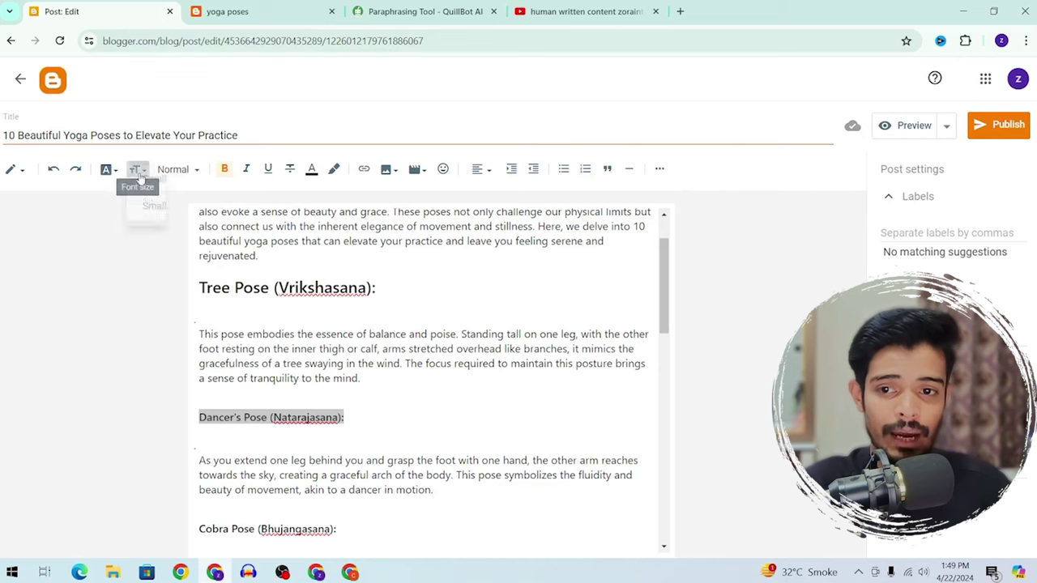
left_click(168, 313)
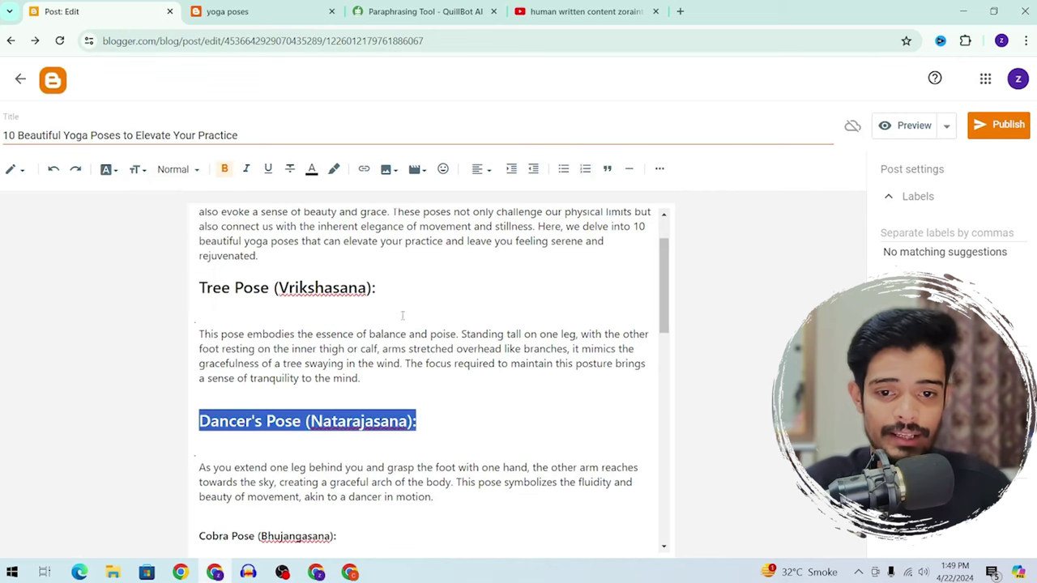
triple_click(402, 288)
left_click(136, 170)
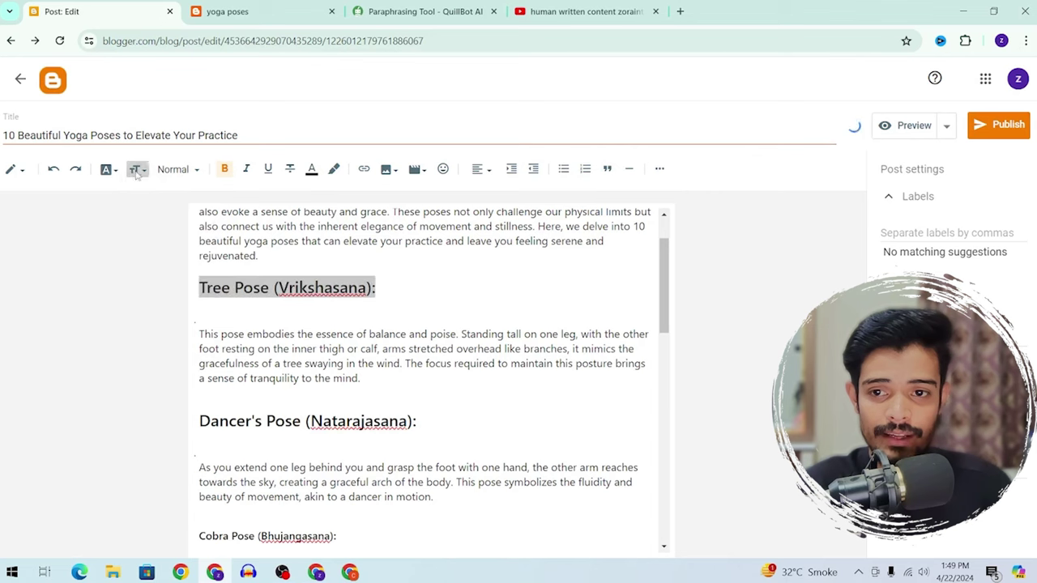
Set the "Cobra Pose (Bhujangasana):" line to the Large font size
scroll(150, 312, "down", 2)
left_click(356, 409)
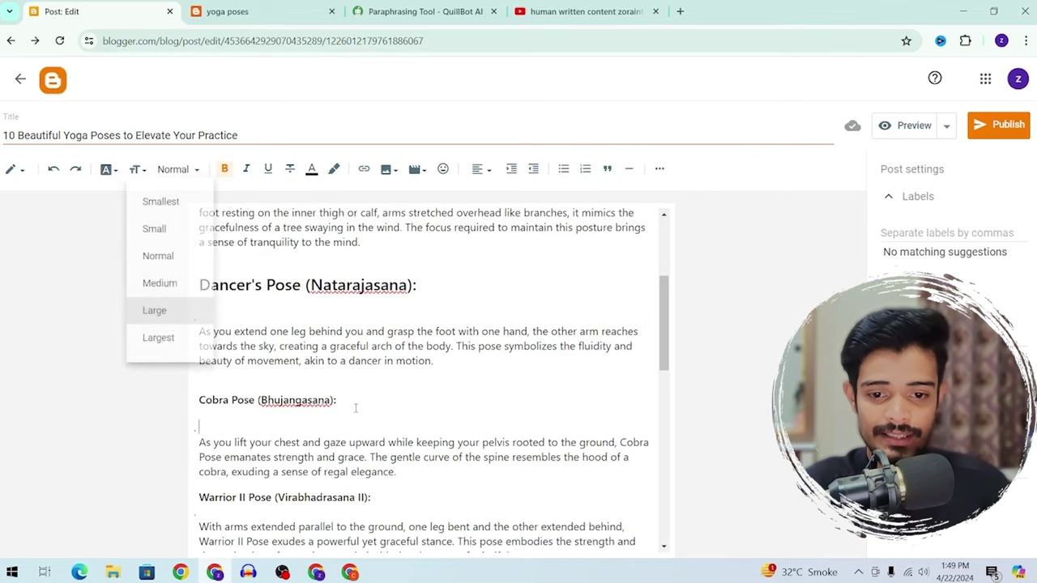
triple_click(356, 402)
left_click(207, 173)
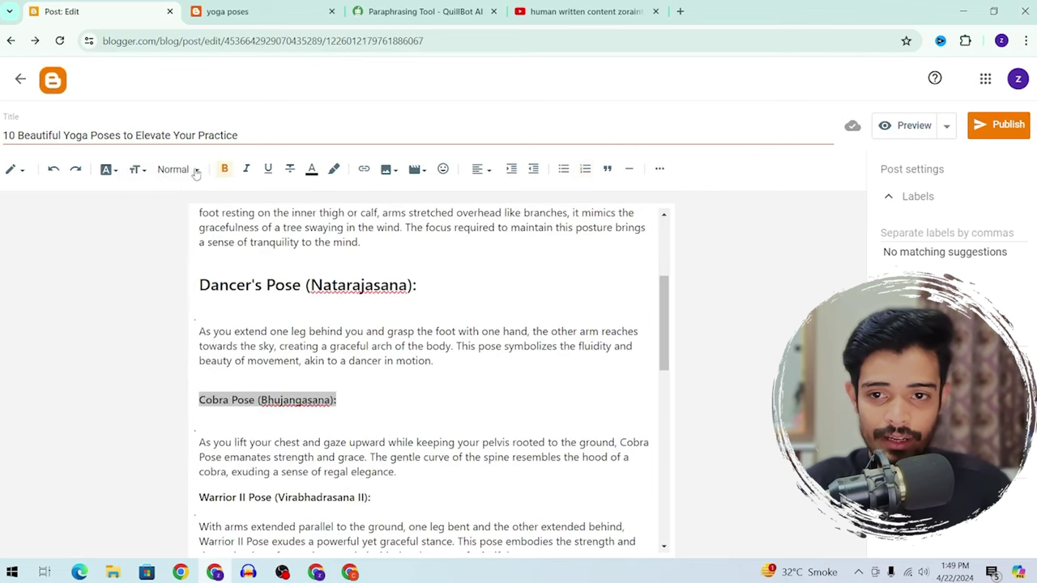
left_click(136, 170)
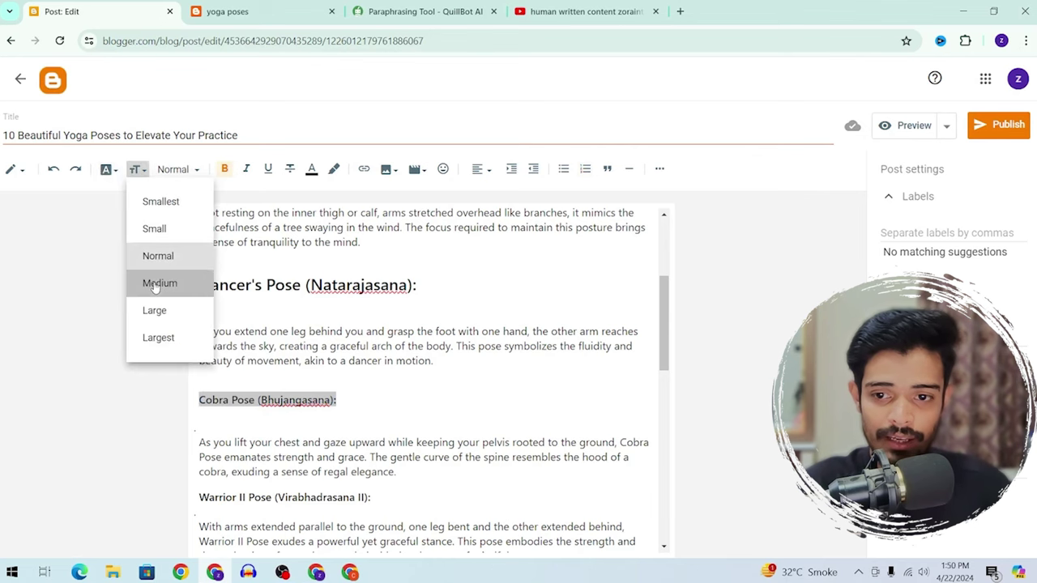
left_click(160, 281)
left_click(136, 170)
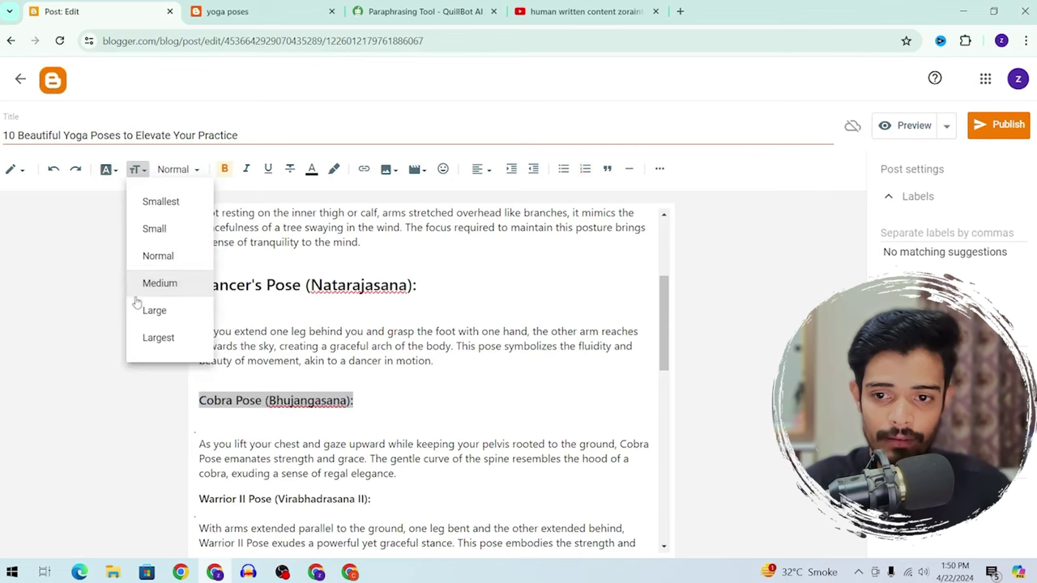
left_click(157, 308)
Set the "Warrior II Pose (Virabhadrasana II):" and "Half Moon Pose (Ardha Chandrasana):" lines to the Large font size
scroll(372, 380, "down", 3)
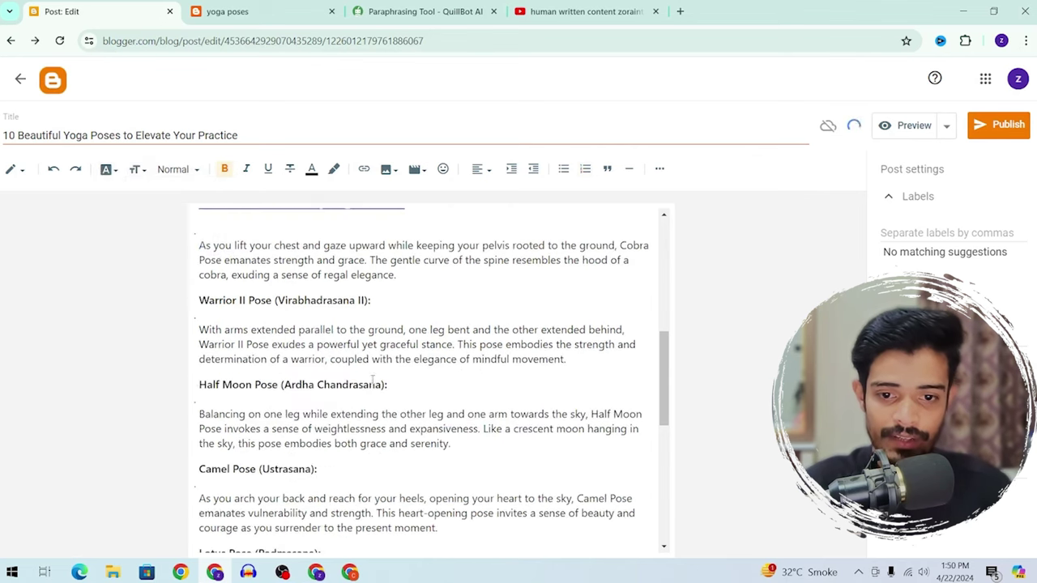
triple_click(377, 304)
left_click(136, 170)
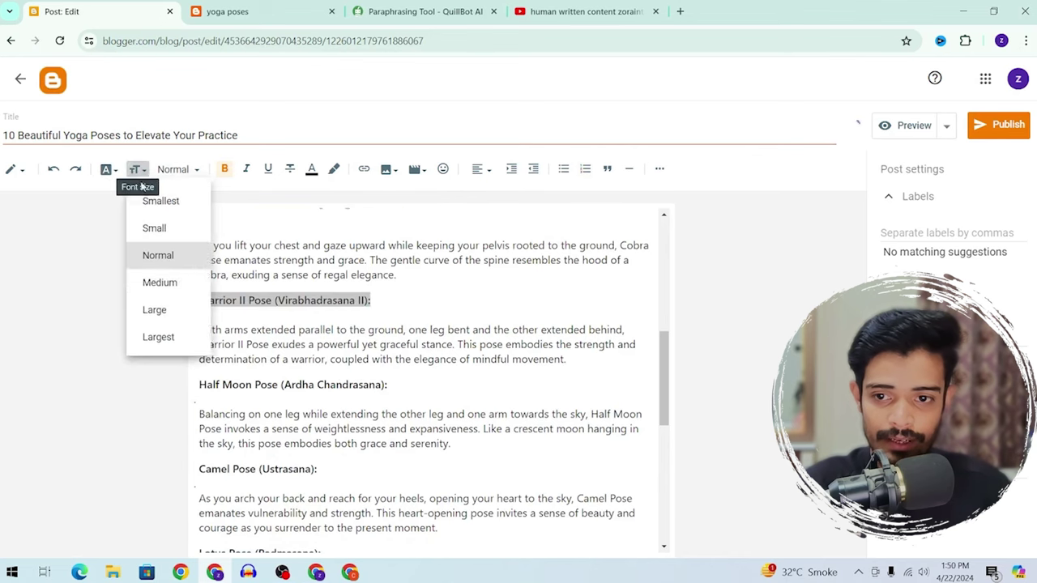
left_click(154, 308)
triple_click(440, 389)
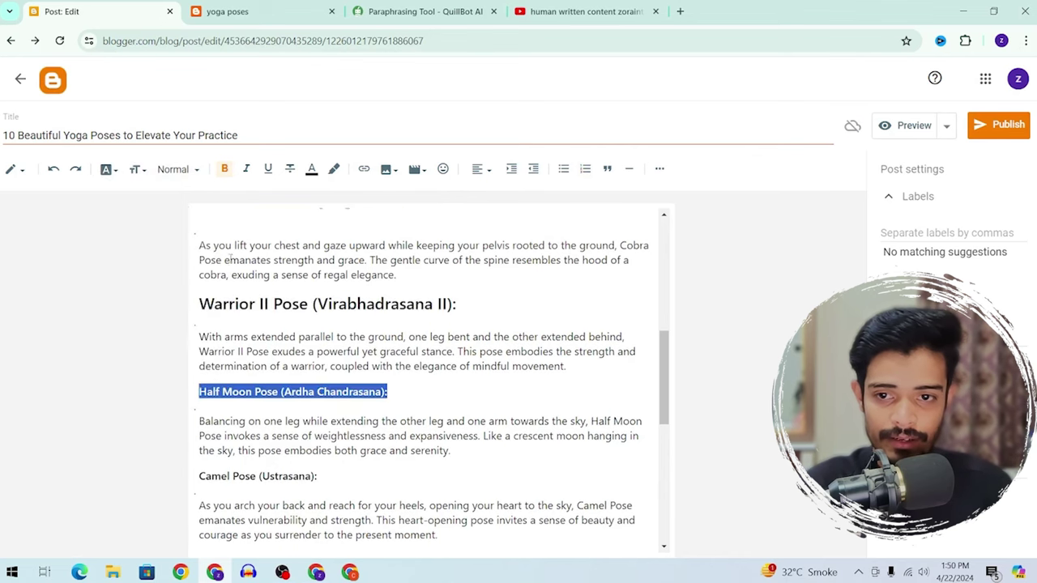
left_click(147, 173)
left_click(157, 310)
Set the "Camel Pose (Ustrasana):" line to the Large font size and delete the pose sections between Camel Pose and the Conclusion
scroll(328, 387, "down", 2)
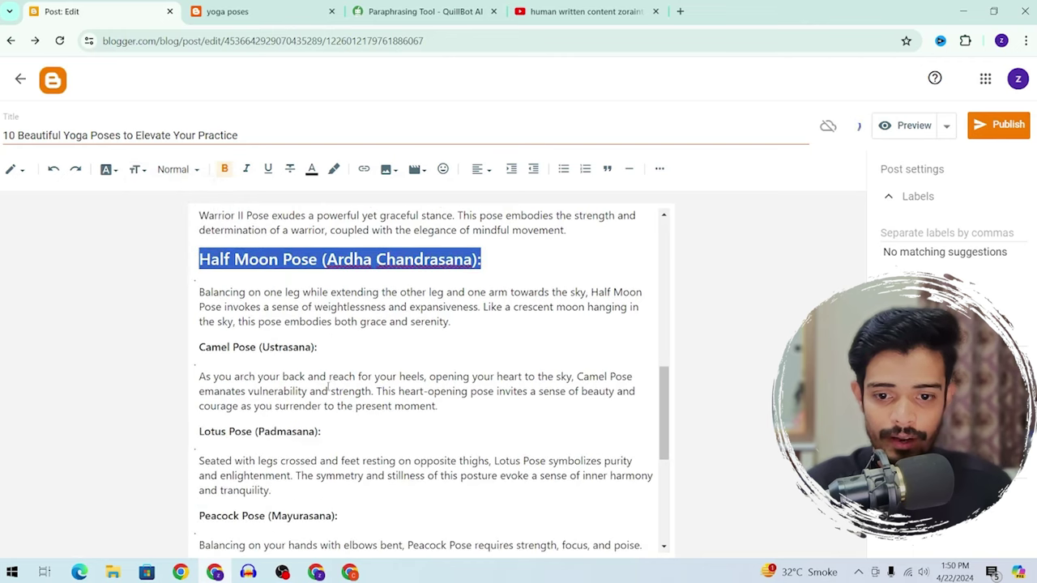
left_click(326, 347)
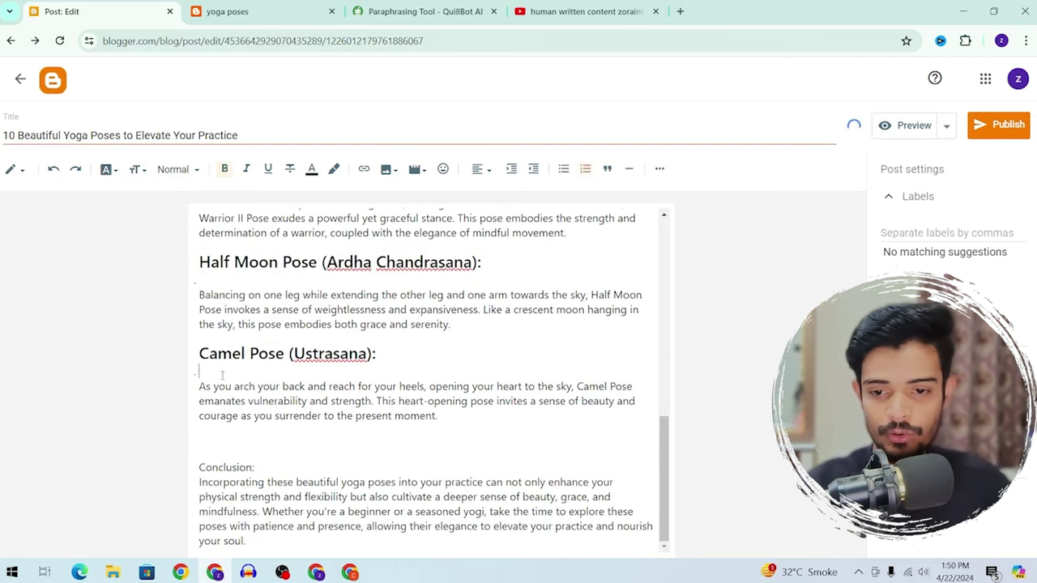
key("BackSpace")
type(":")
key("Return")
Remove the trailing colons from the pose headings, from Camel Pose up to Tree Pose
scroll(481, 379, "up", 2)
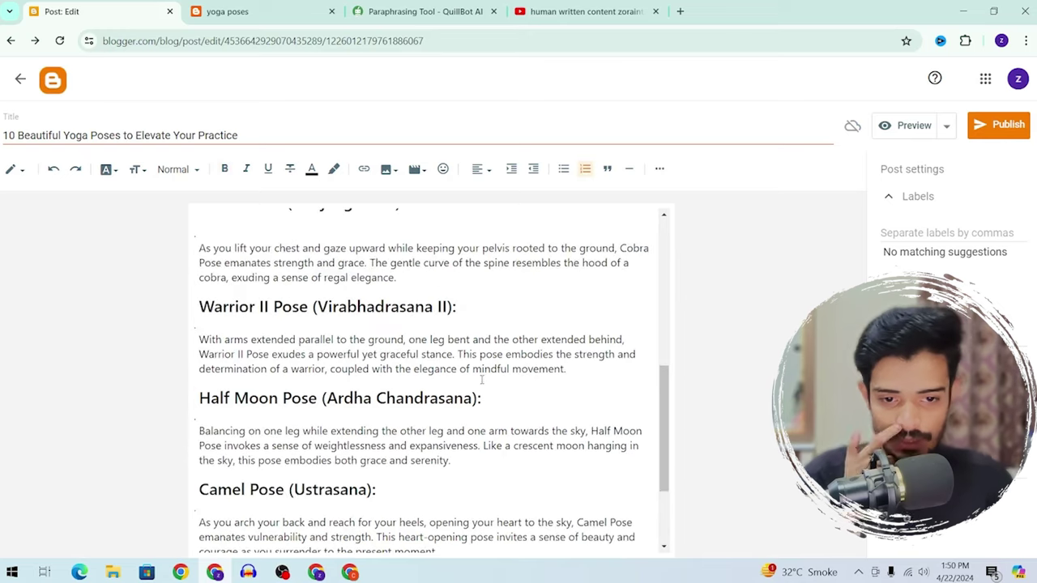
left_click(492, 401)
key("BackSpace")
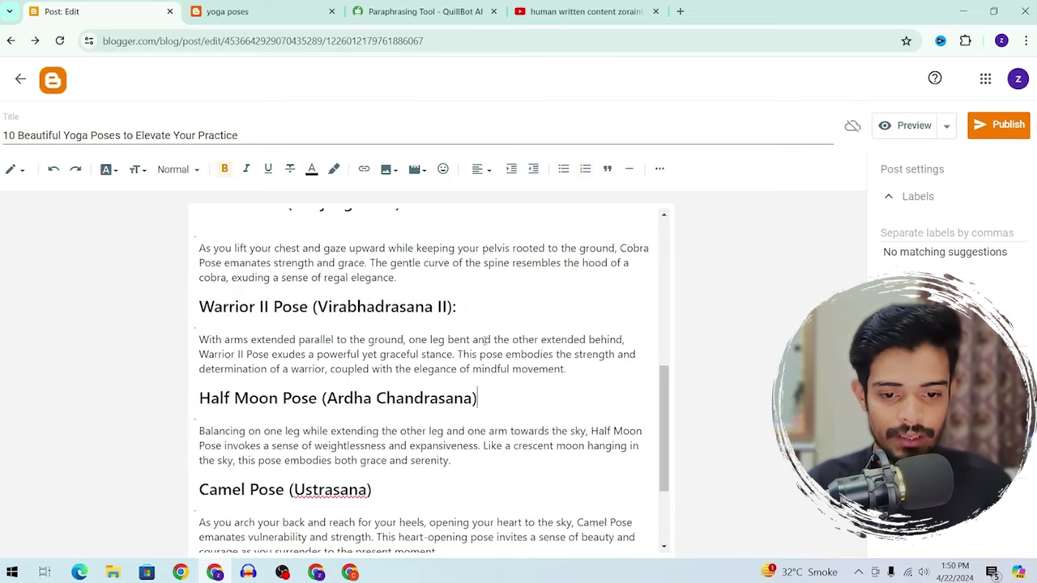
key("BackSpace")
scroll(476, 306, "up", 2)
left_click(470, 334)
key("BackSpace")
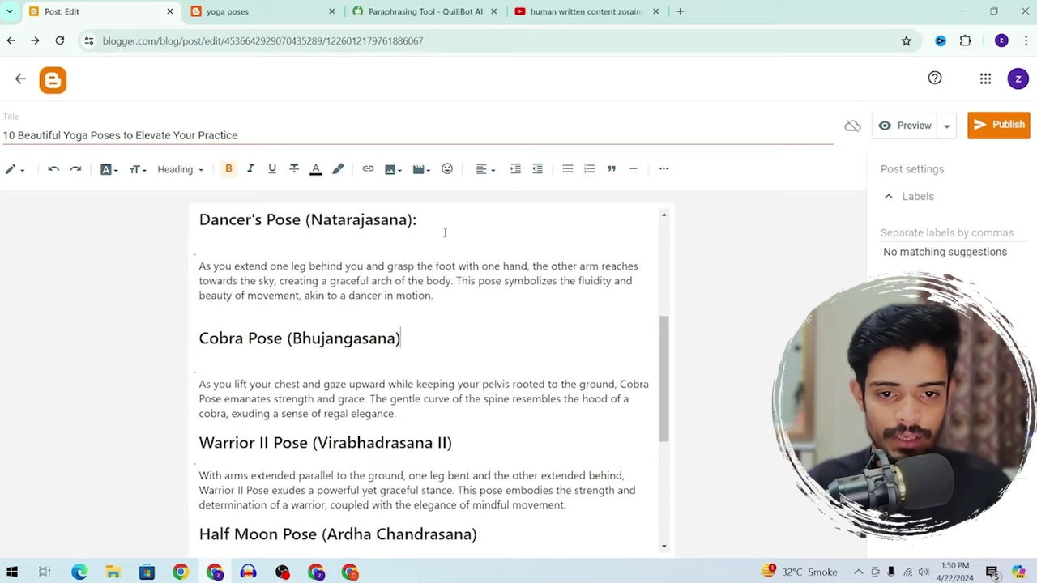
scroll(445, 308, "down", 3)
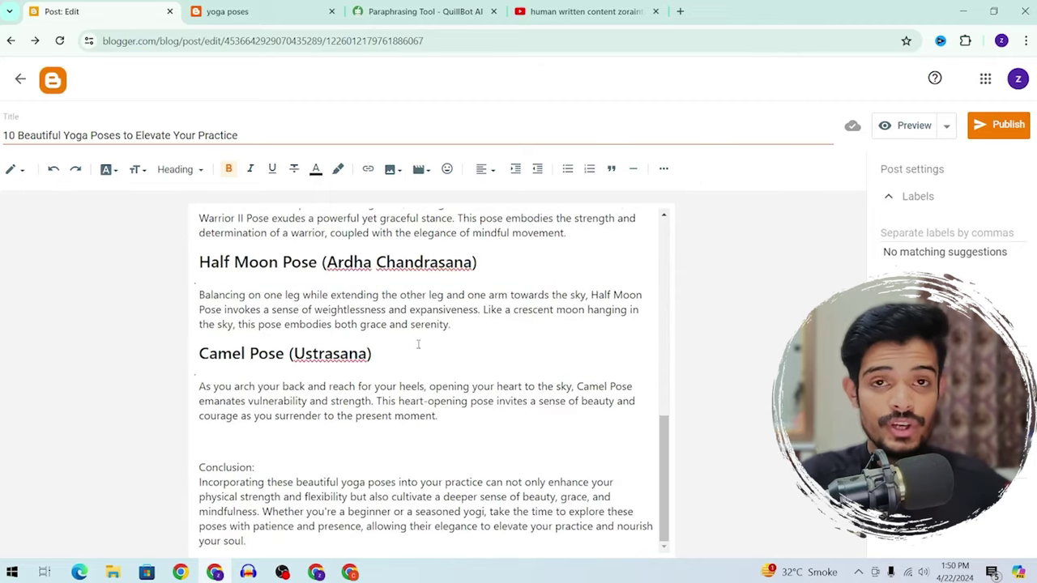
Insert blank line space between the "Introduction:" line and the opening paragraph of the post
left_click(461, 420)
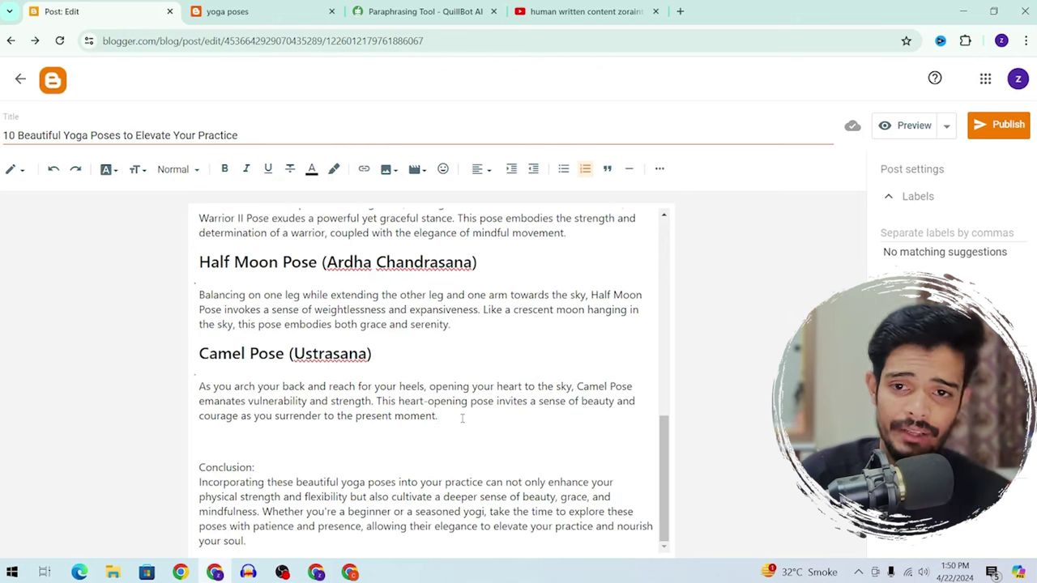
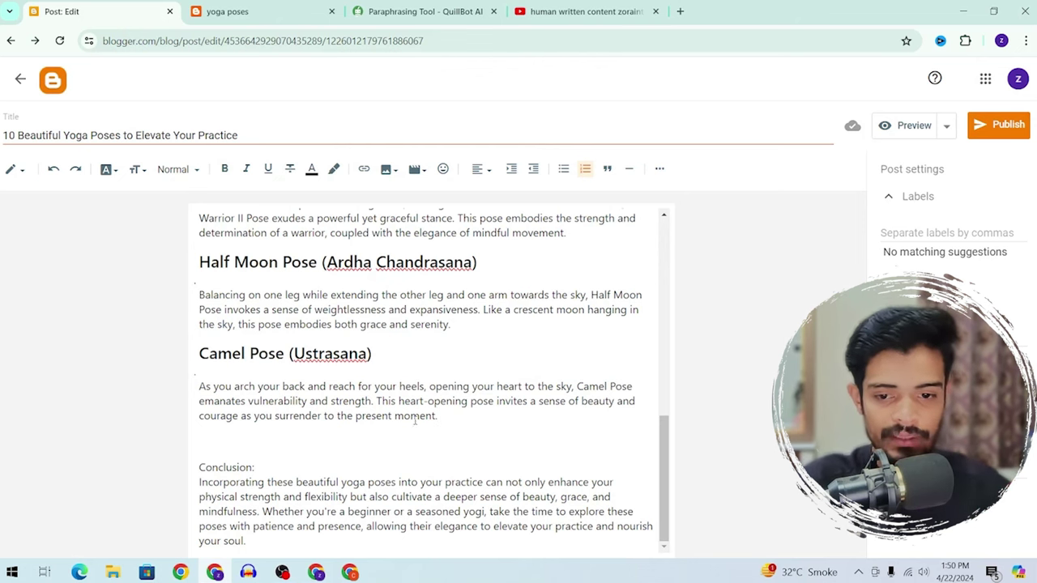
left_click(374, 461)
scroll(417, 478, "up", 15)
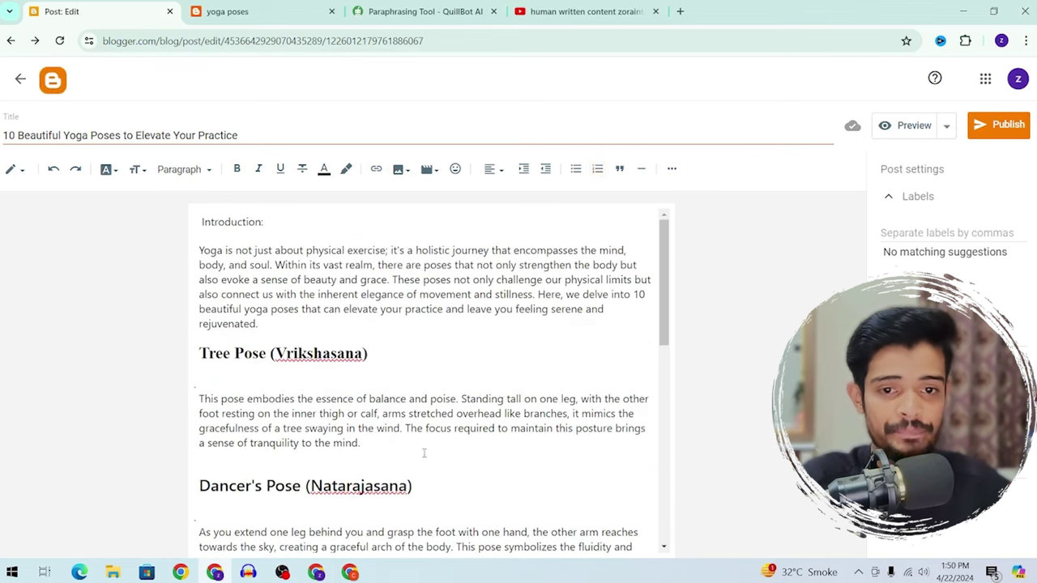
key("Return")
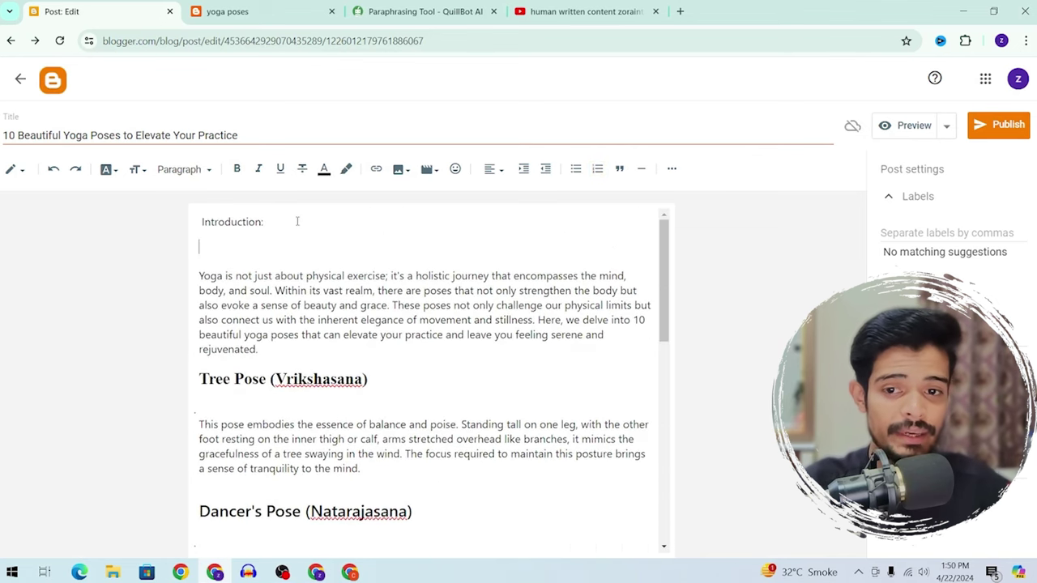
key("Return")
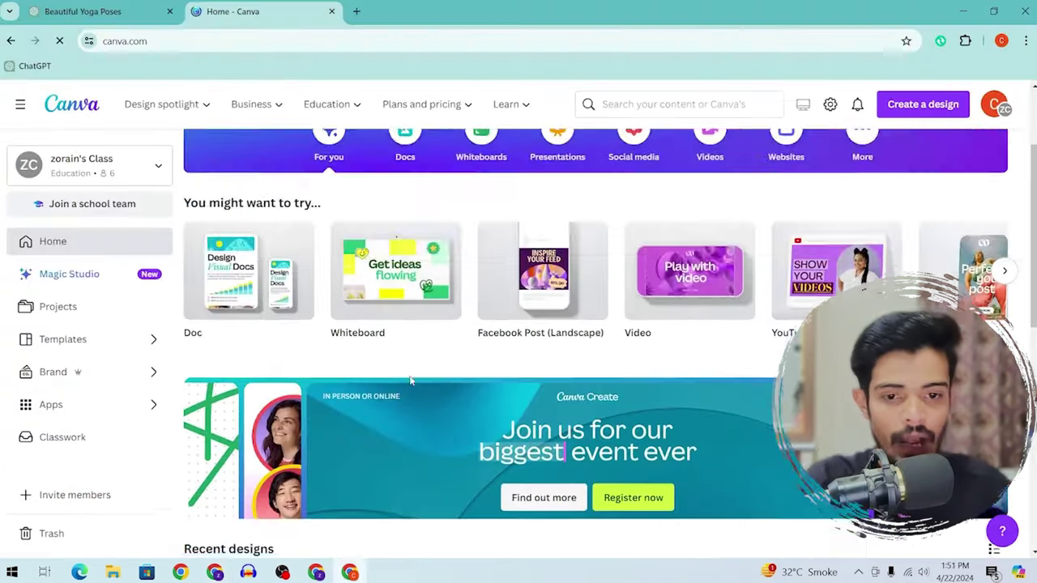
Switch to the Canva home page and open its template search
scroll(559, 370, "down", 5)
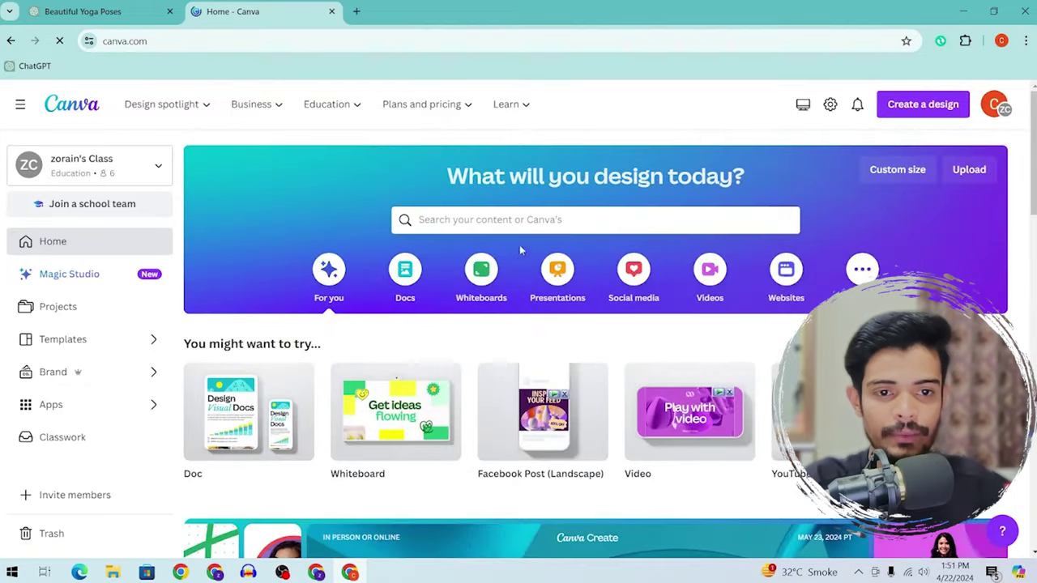
left_click(520, 222)
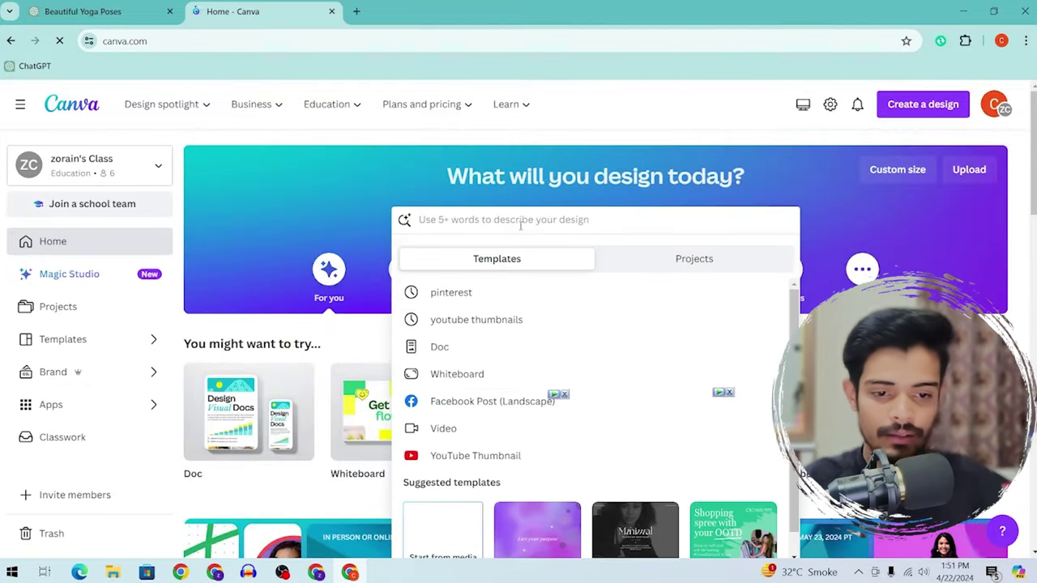
type("westrn")
key("BackSpace")
key("BackSpace")
key("BackSpace")
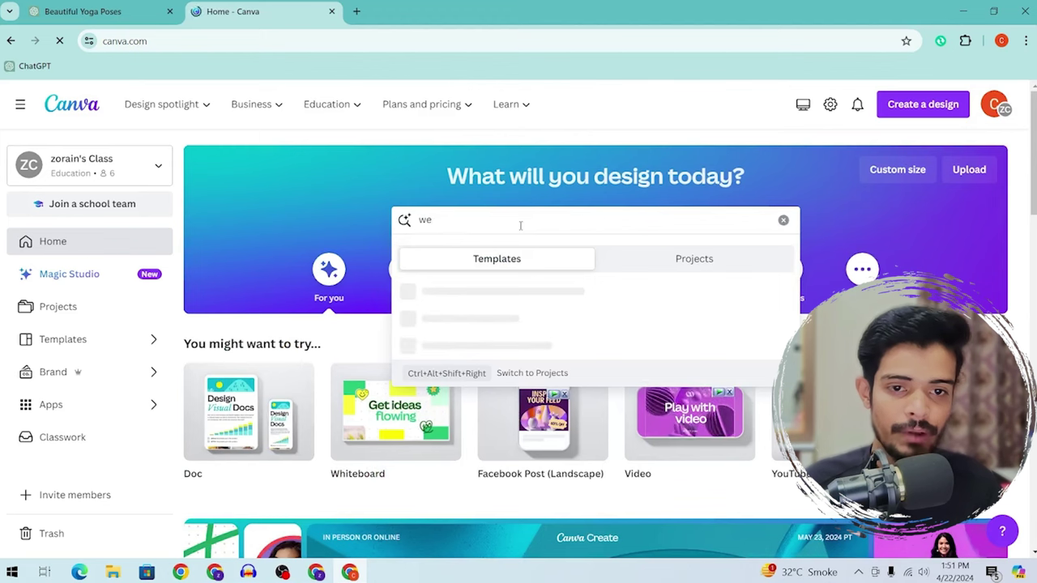
key("BackSpace")
key("BackSpace")
key("BackSpace")
Search Canva for "youtube thumb", open the YouTube Thumbnail templates and create a blank YouTube Thumbnail design
type("youtube")
key("BackSpace")
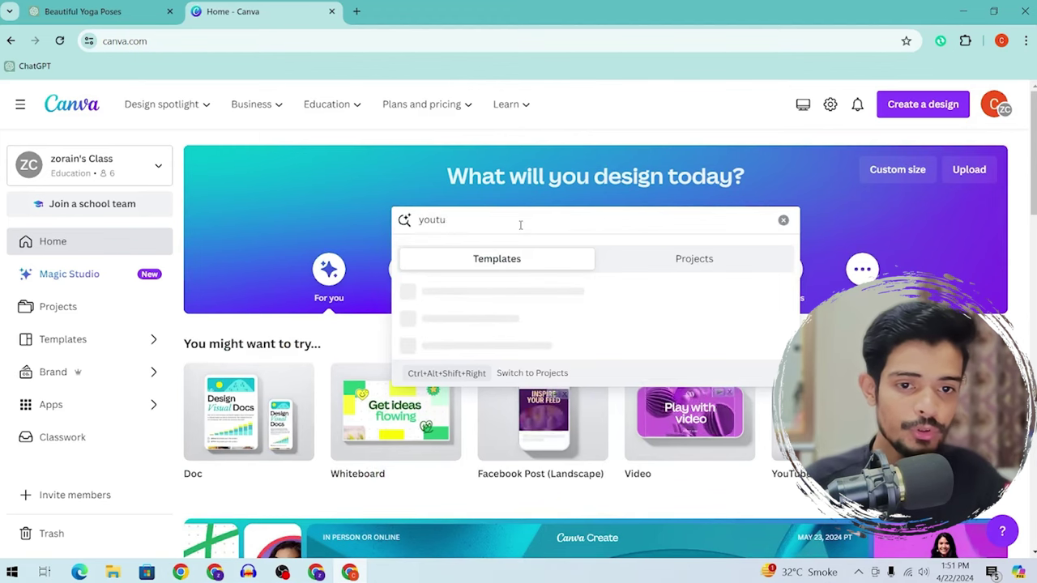
type("be thumb")
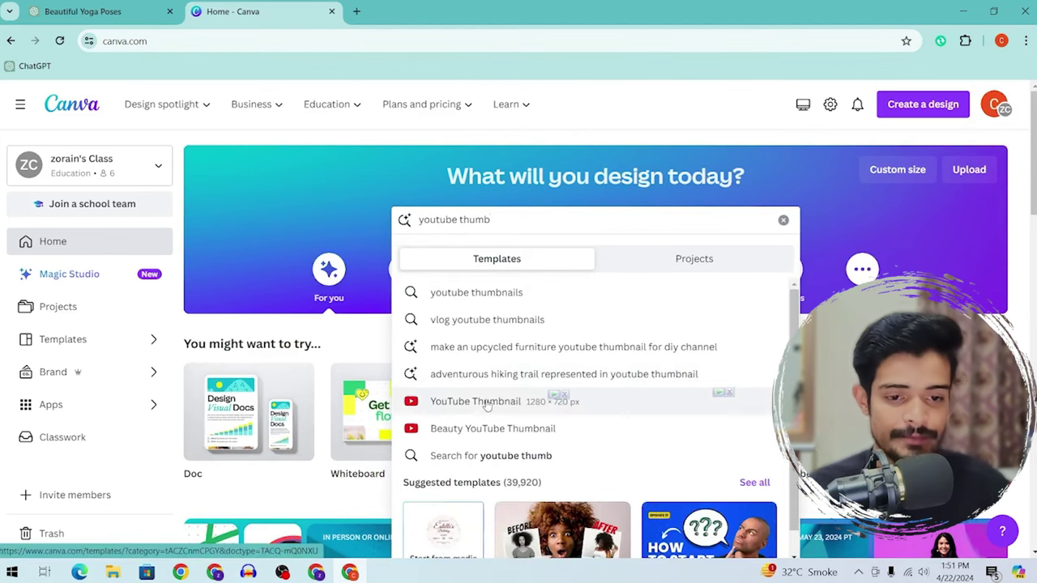
left_click(486, 405)
scroll(511, 378, "down", 3)
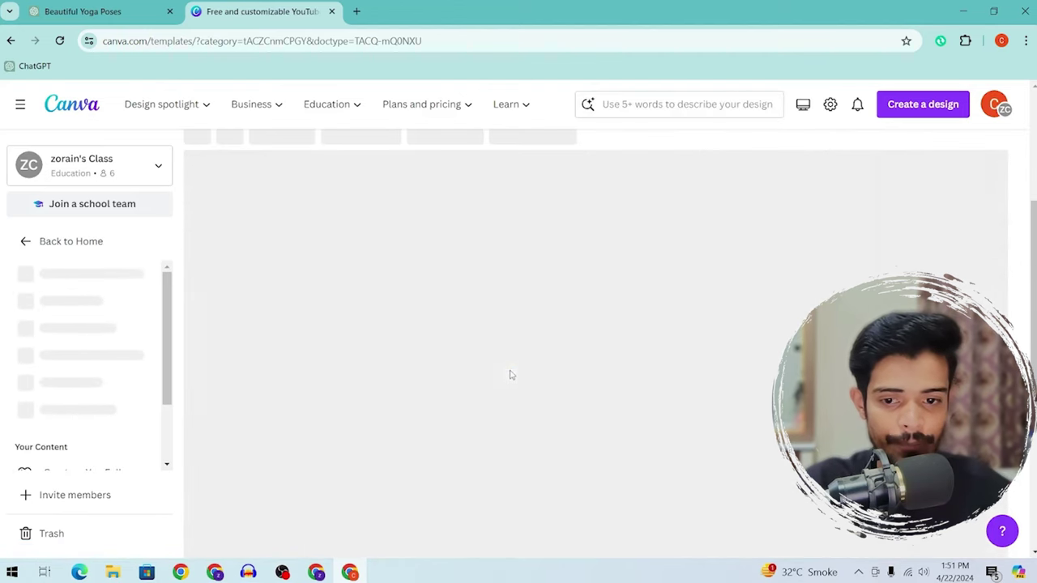
left_click(273, 218)
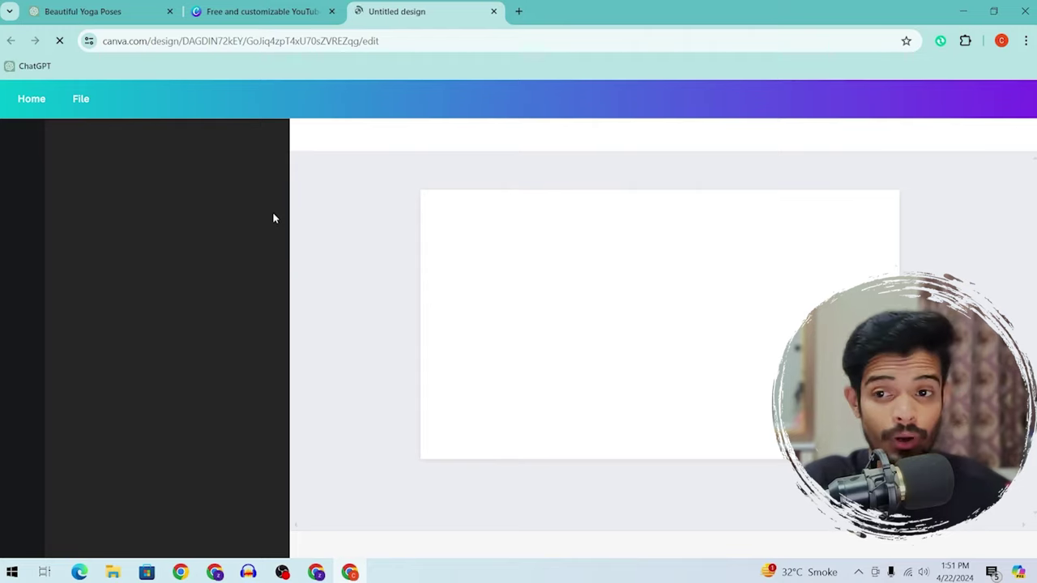
Create a blank Pinterest Pin design from the Pinterest Pin templates and compare its canvas with the YouTube Thumbnail design
left_click(273, 12)
scroll(670, 104, "up", 3)
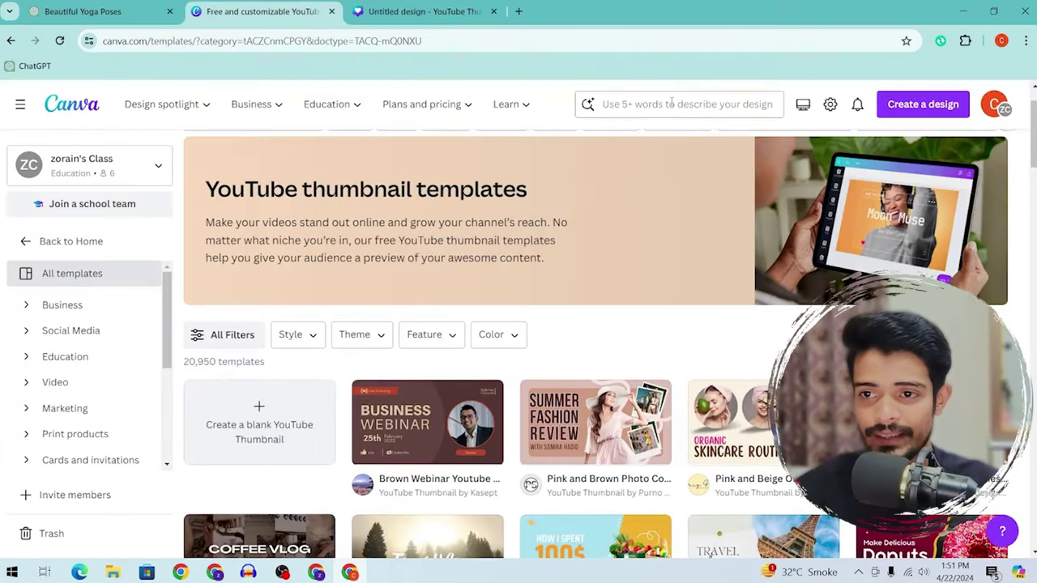
left_click(670, 103)
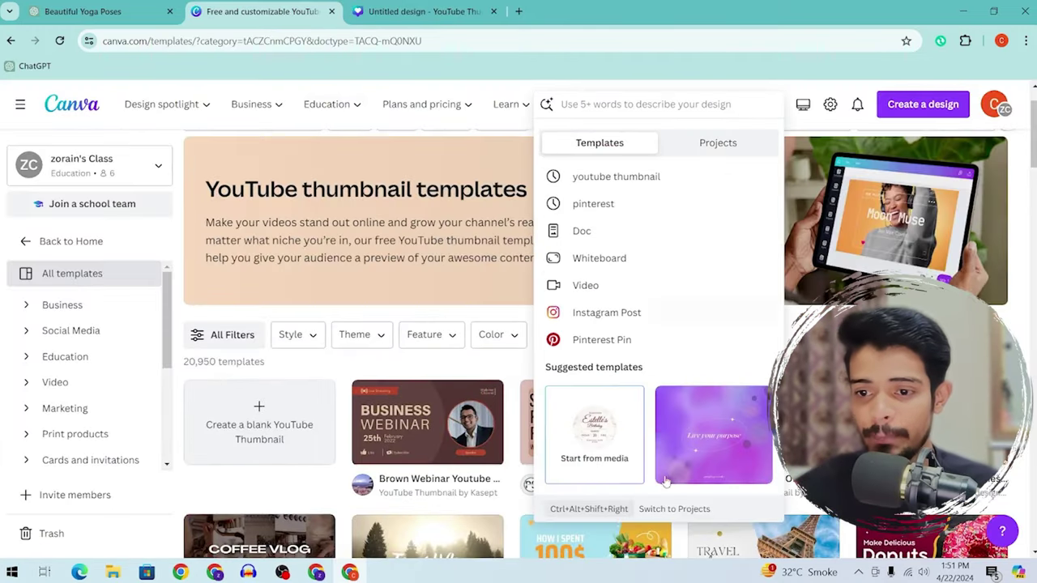
left_click(617, 352)
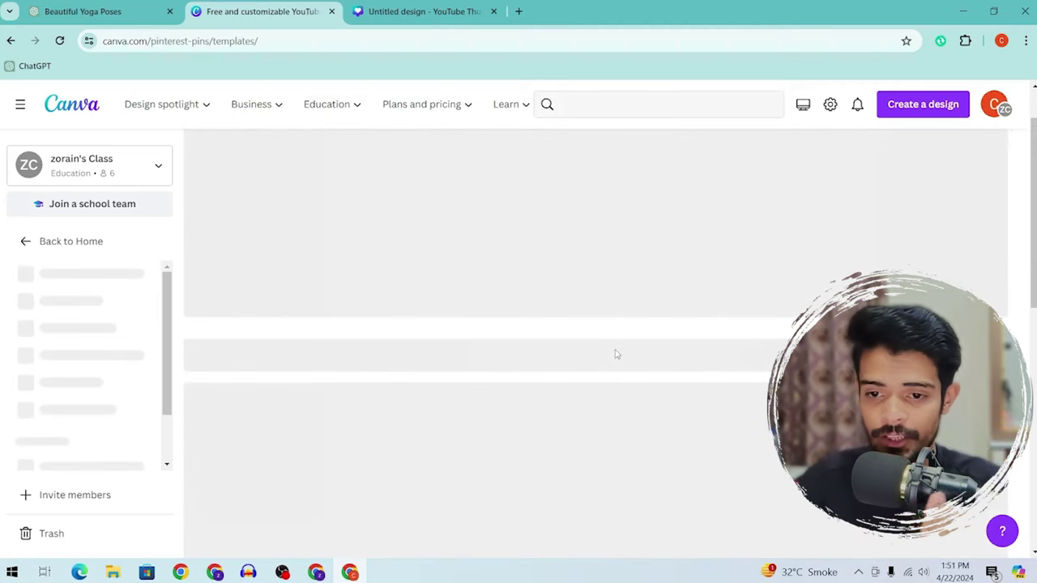
scroll(616, 354, "down", 3)
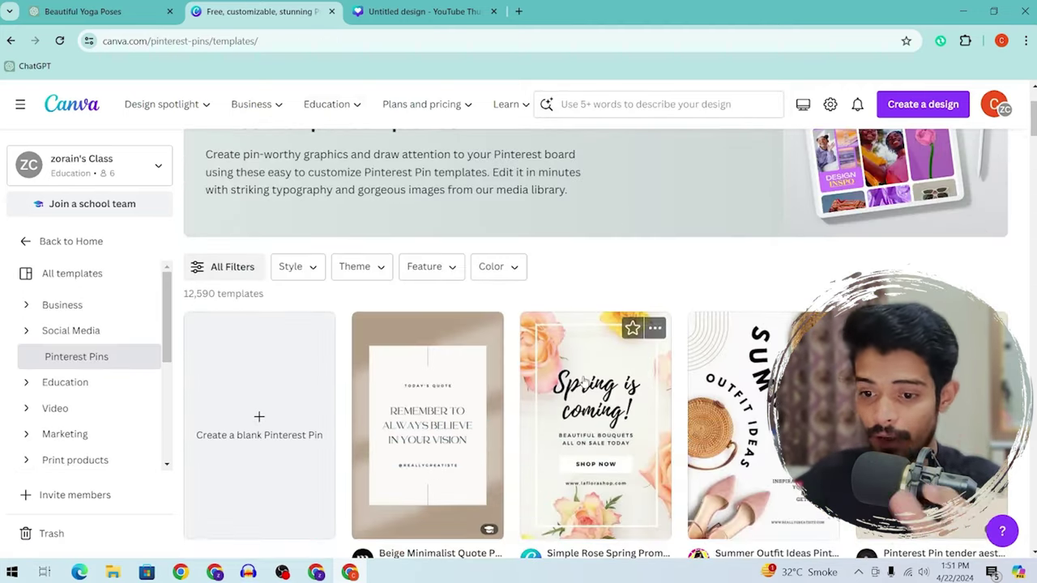
scroll(456, 363, "down", 3)
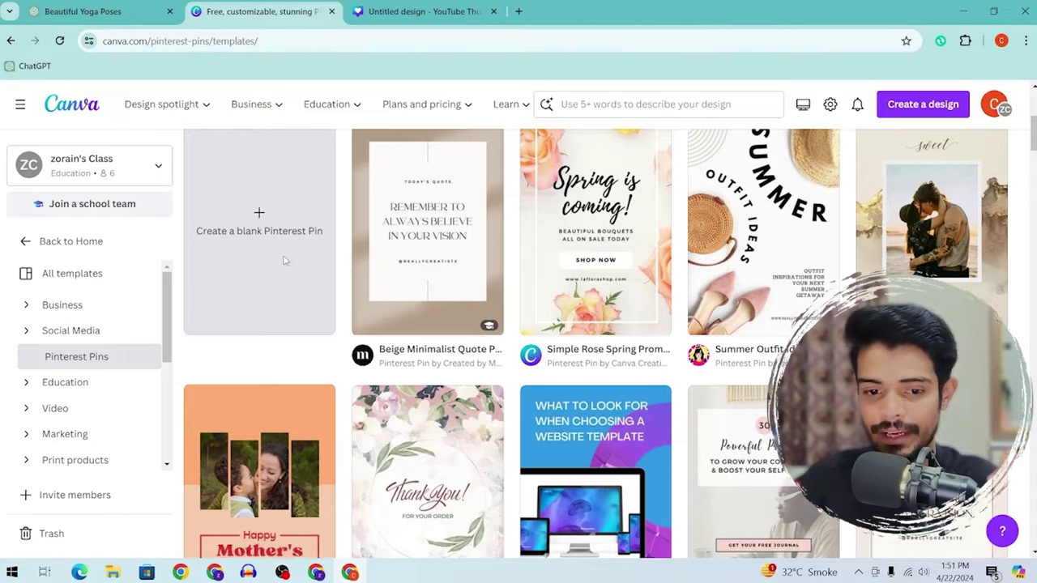
left_click(286, 260)
left_click(589, 5)
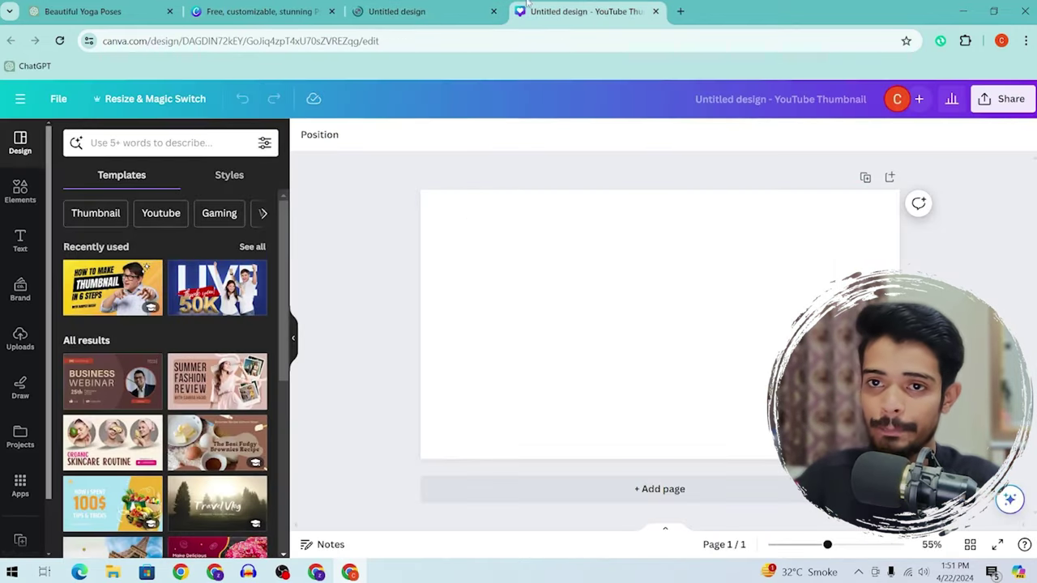
left_click(492, 4)
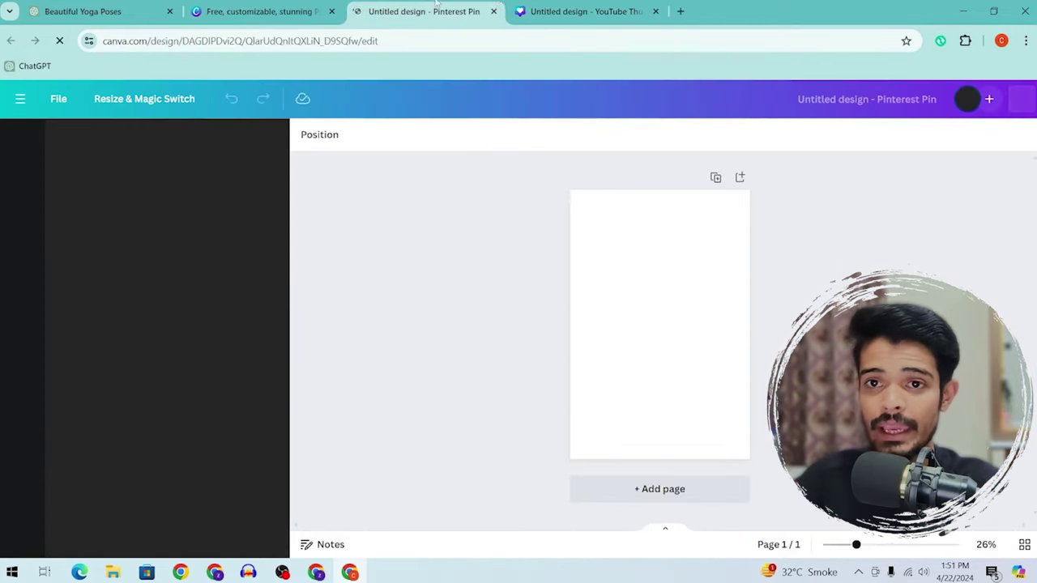
Search the Pinterest Pin design's templates for "yoga" and apply the Cream Yellow Modern Yoga Challenges Pinterest Pin template
left_click(521, 10)
left_click(421, 11)
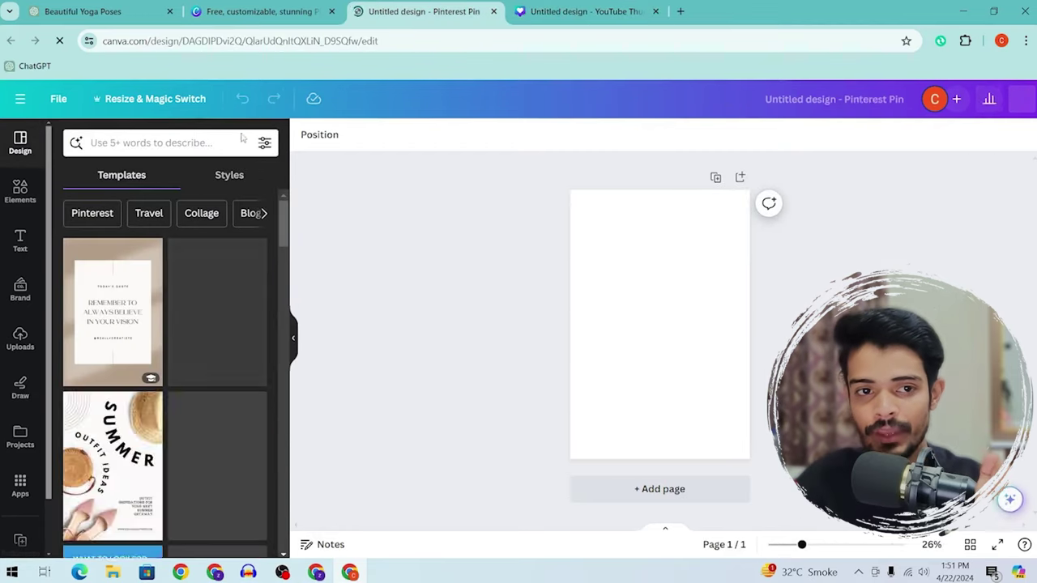
left_click(227, 141)
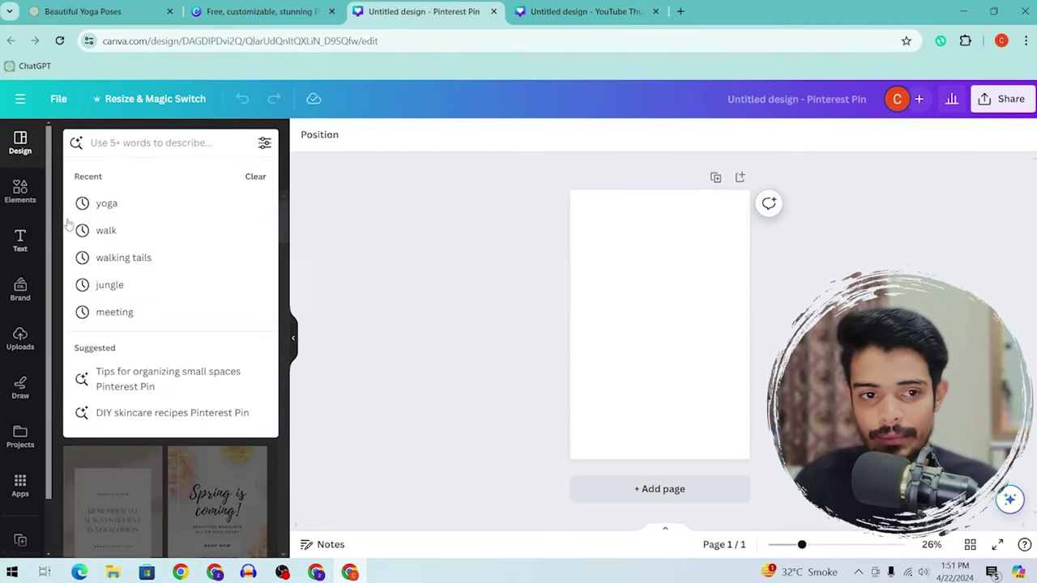
left_click(88, 207)
scroll(178, 247, "down", 3)
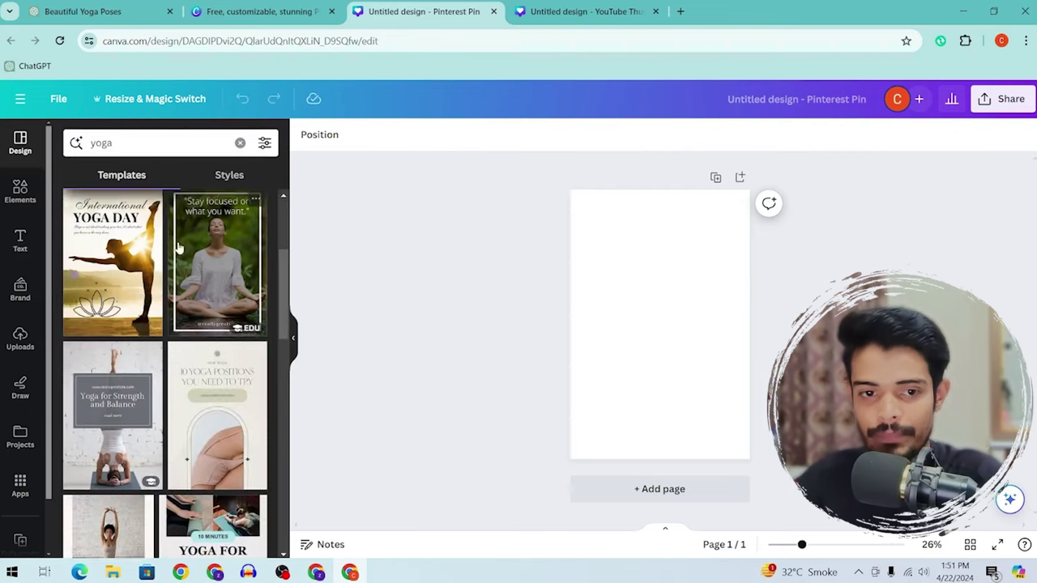
scroll(178, 247, "down", 10)
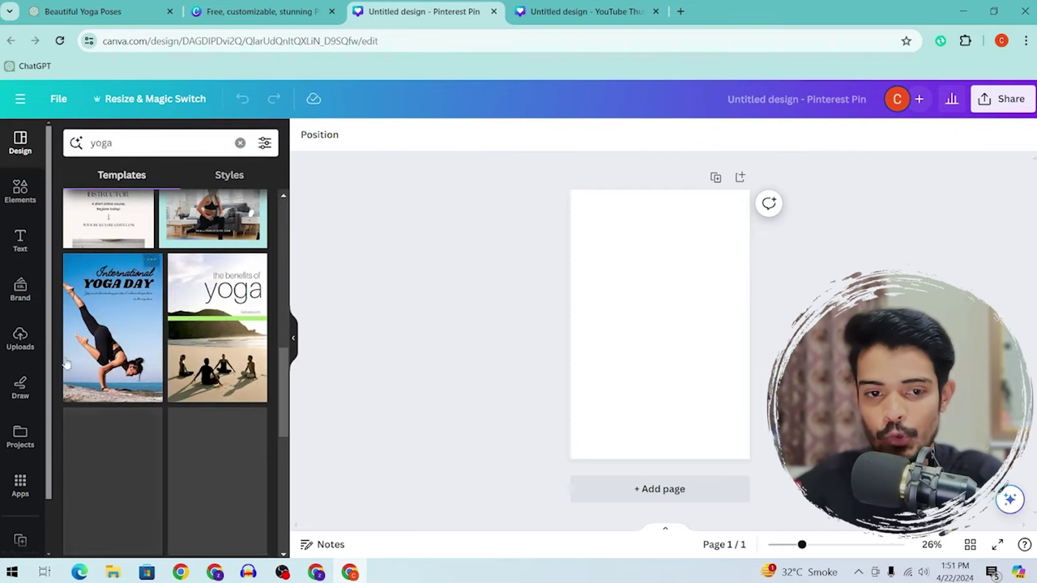
scroll(113, 365, "down", 10)
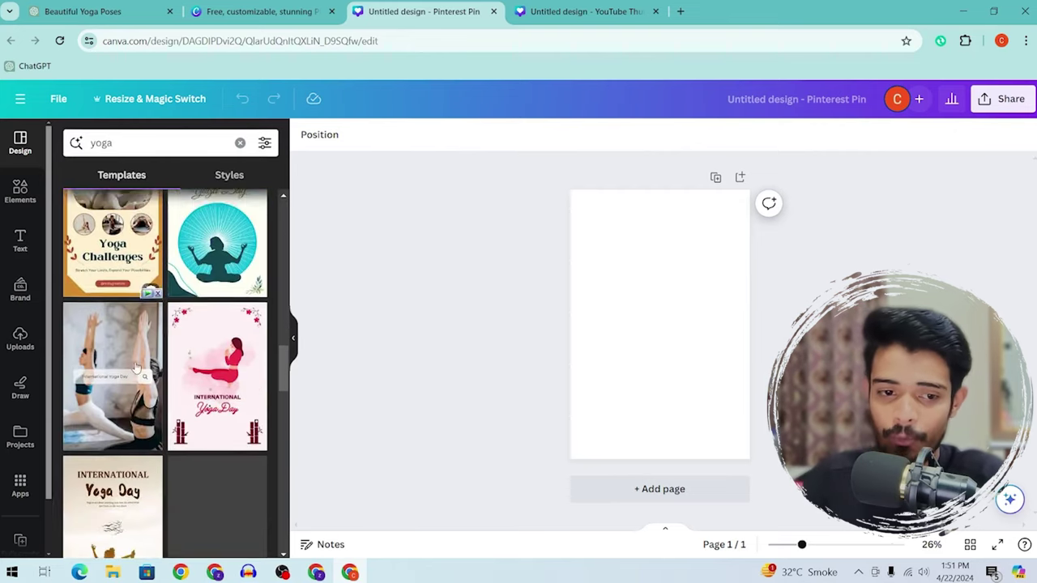
scroll(130, 365, "up", 3)
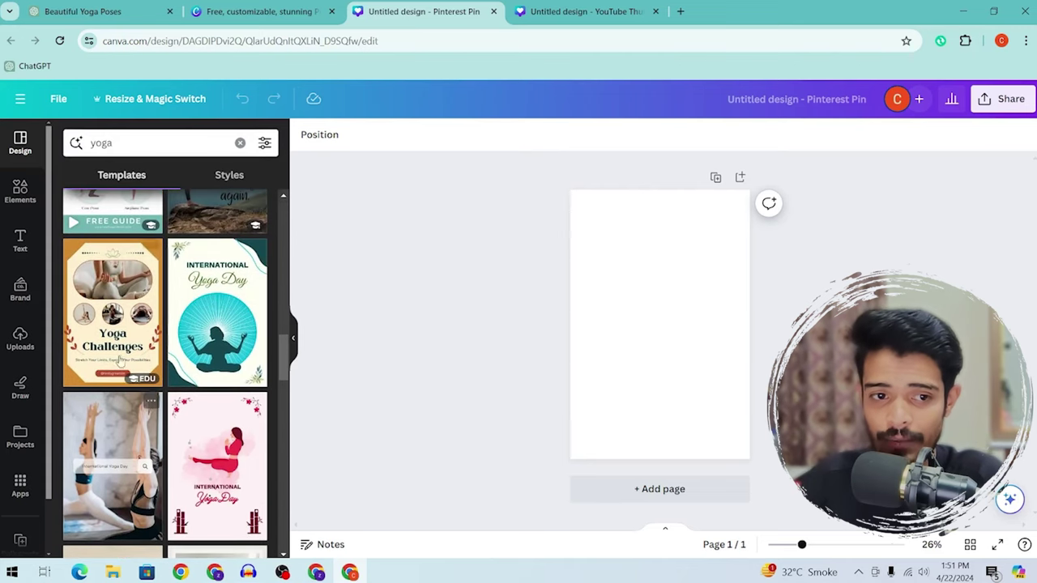
left_click(111, 313)
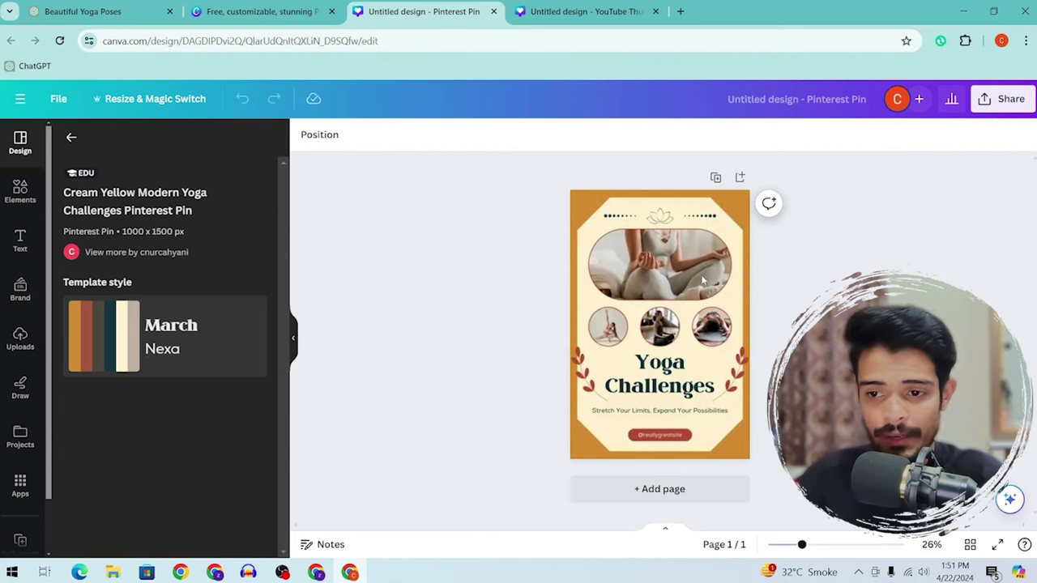
Copy the template's four yoga photos into the YouTube Thumbnail design and place them on the right half of the canvas
left_click(711, 327)
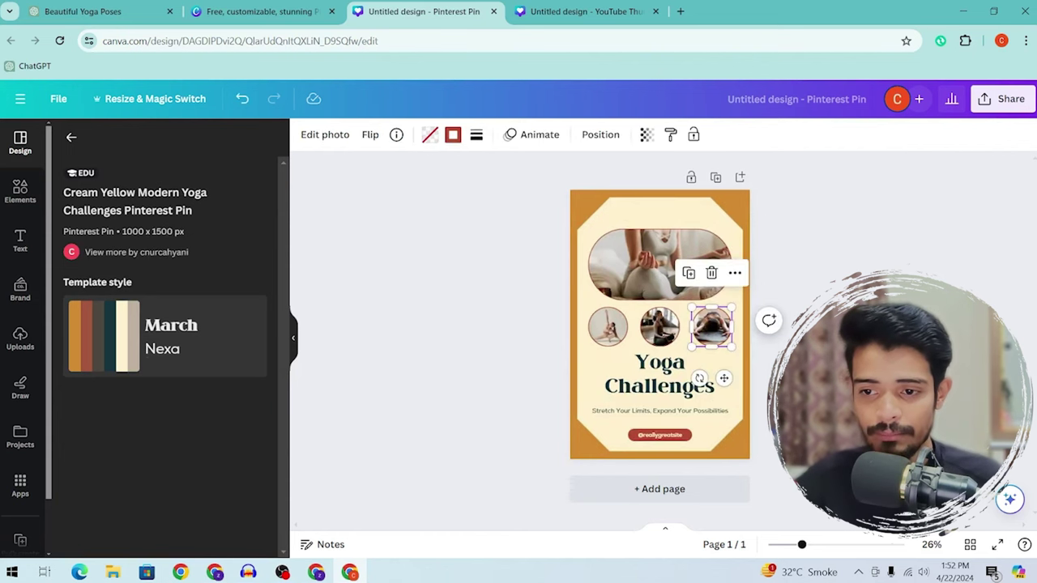
left_click(659, 327, "shift")
left_click(608, 326, "shift")
left_click(708, 243, "shift")
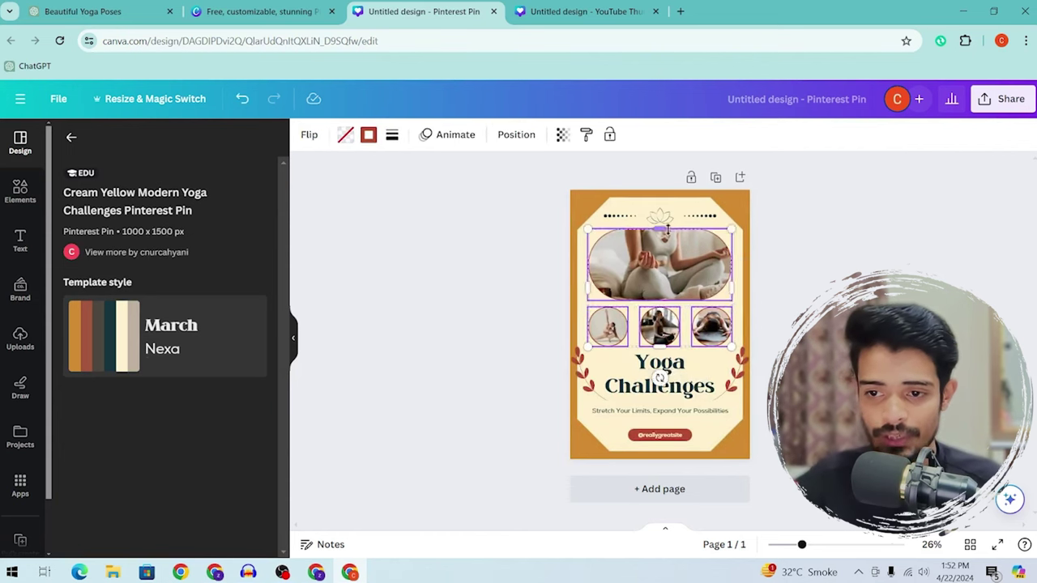
key("ctrl+Tab")
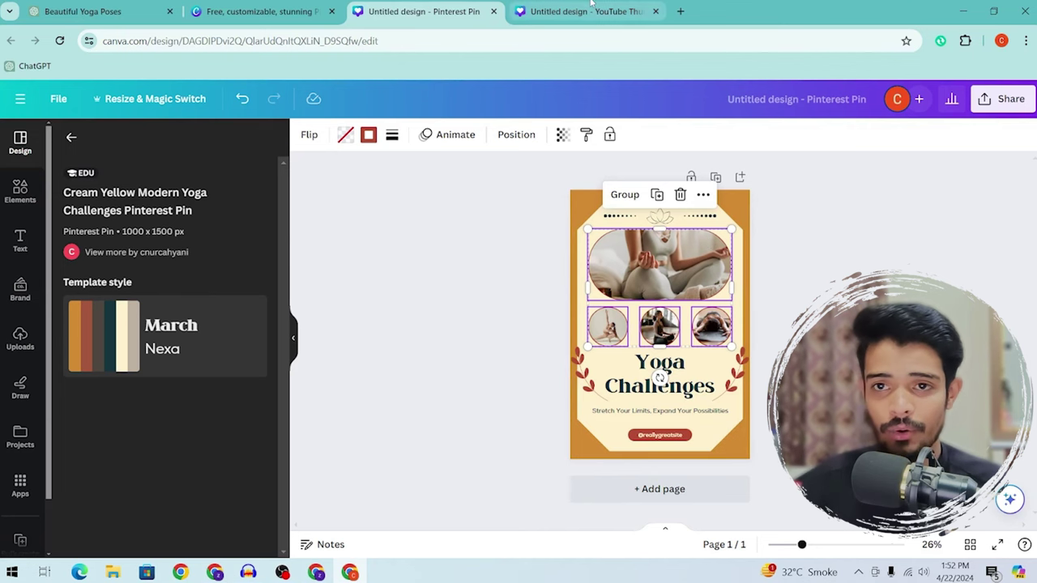
key("ctrl+v")
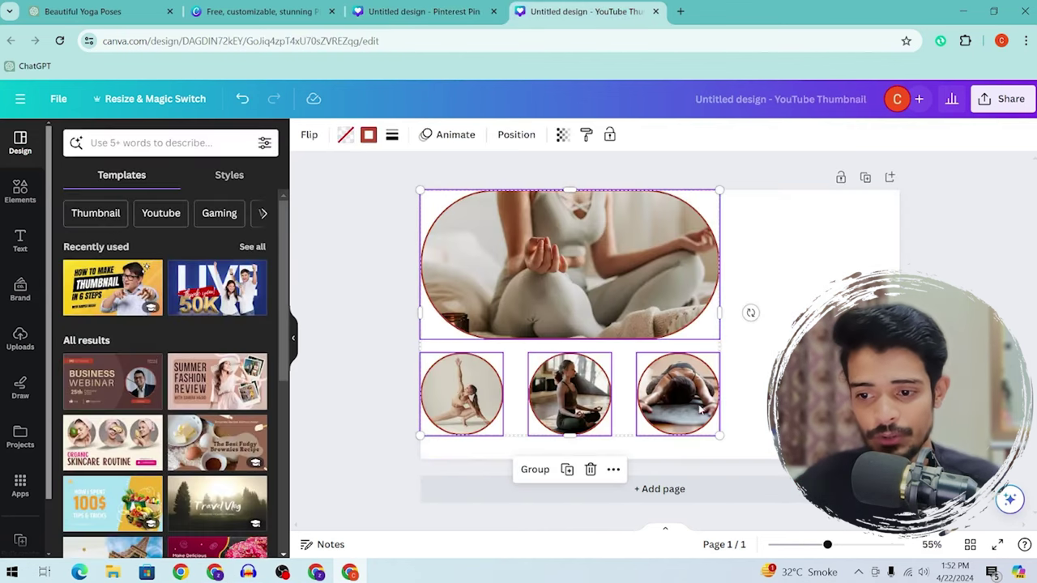
left_click_drag(569, 264, 766, 292)
Copy the "Yoga Challenges" heading from the Pinterest Pin into the YouTube Thumbnail, shrink it to about size 72 and place it left of the photos
left_click(412, 11)
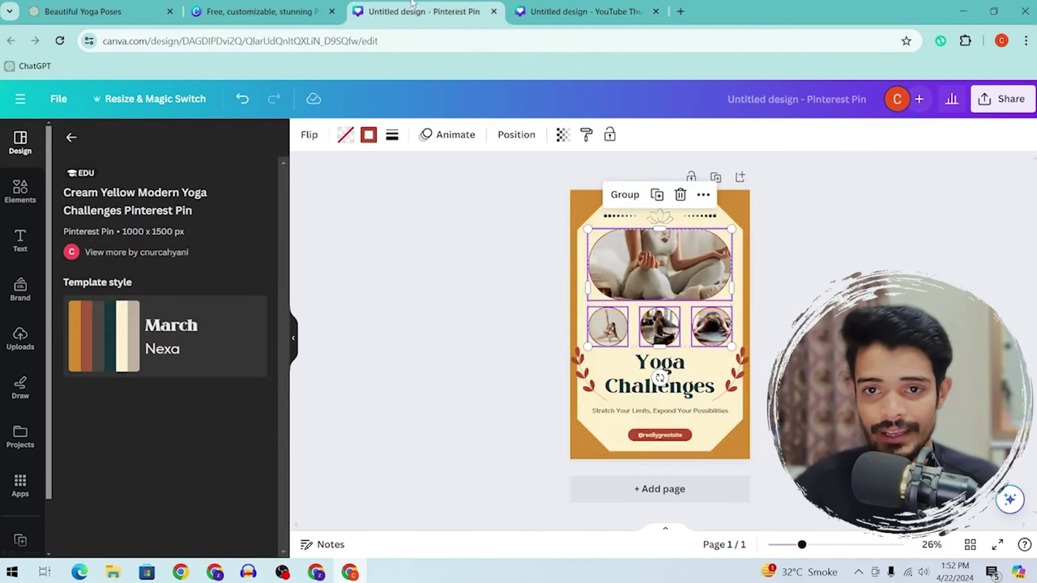
left_click(660, 381)
left_click(586, 11)
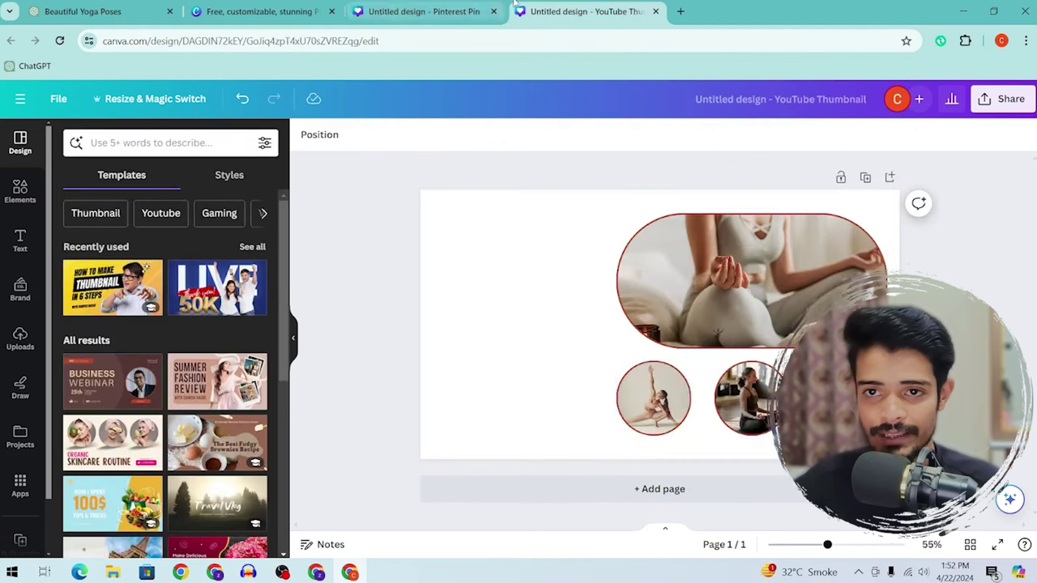
left_click(590, 362)
key("ctrl+v")
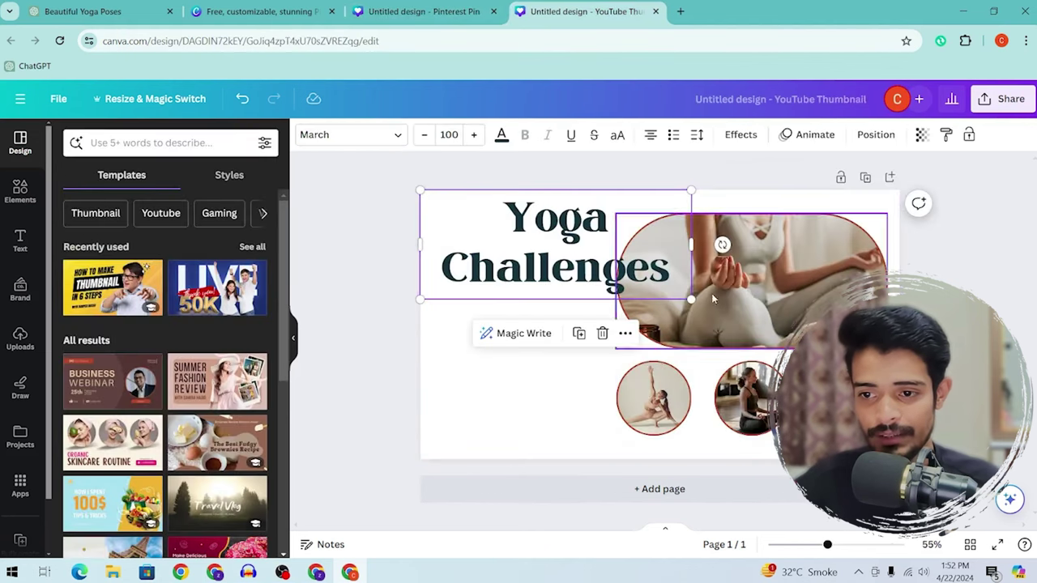
left_click_drag(667, 301, 572, 357)
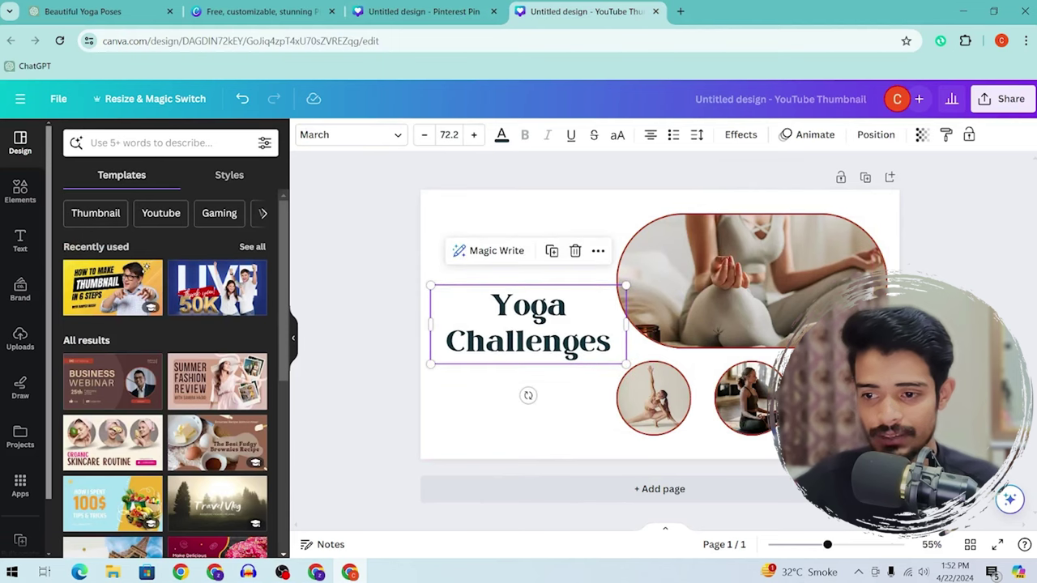
Replace the thumbnail heading's text with "10" and enlarge it to about size 307
double_click(537, 317)
type("10")
key("Escape")
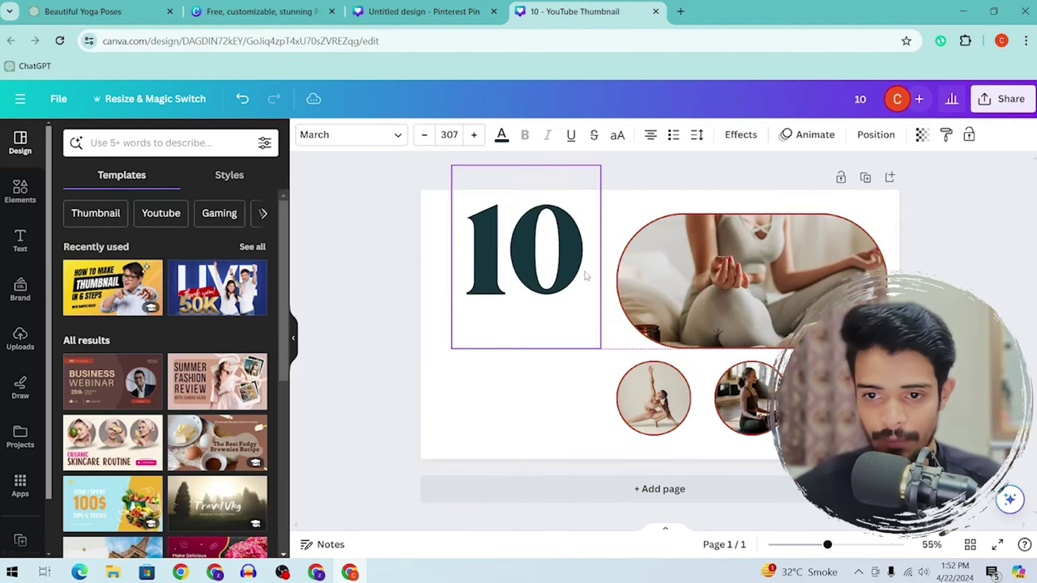
Duplicate the "10" text, change the copy to "Yoga Poses" and fit it on one line just below the number
left_click_drag(561, 305, 562, 409)
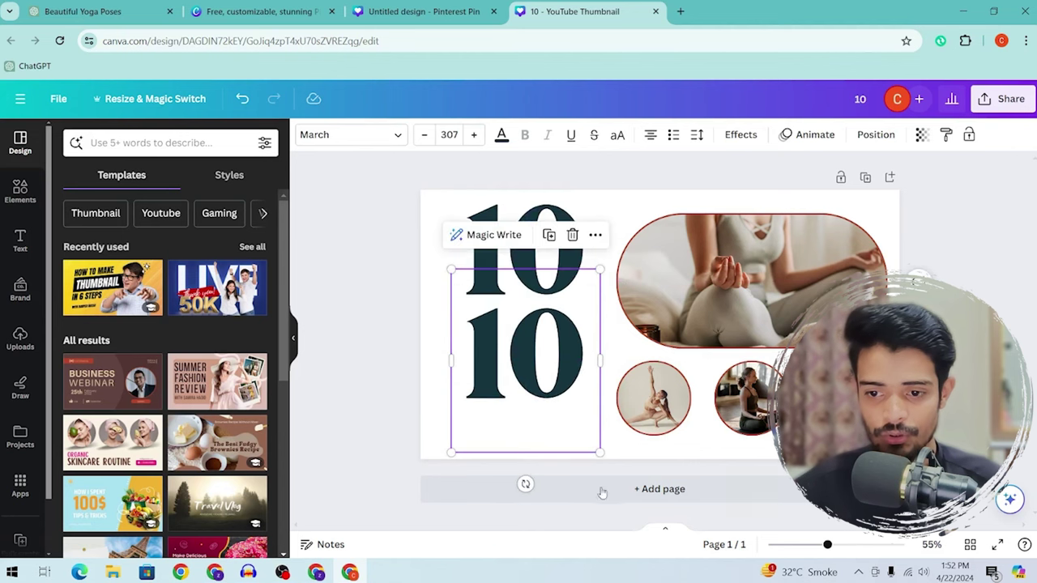
left_click_drag(598, 454, 560, 400)
double_click(531, 375)
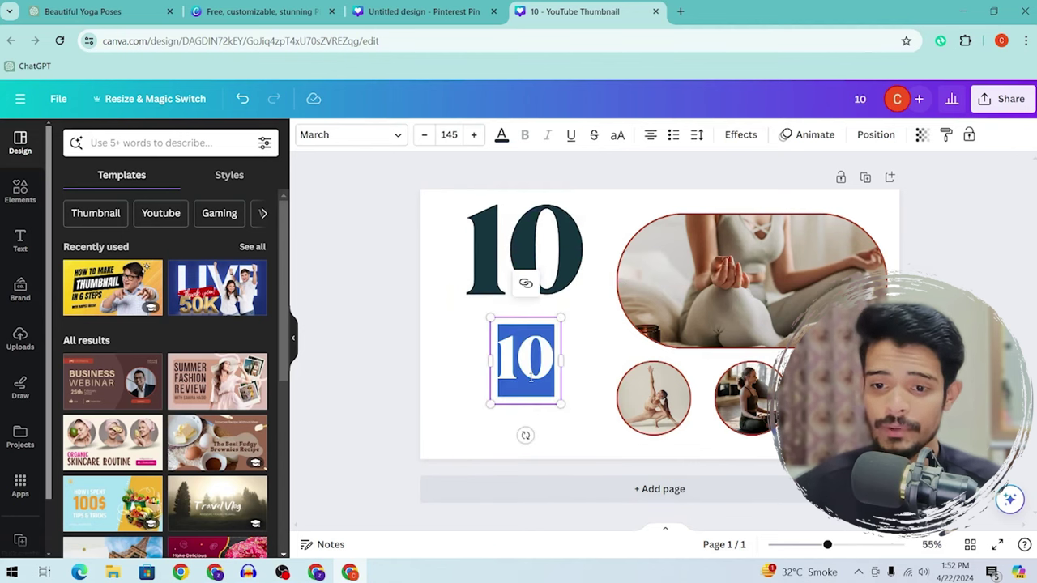
type("Yoga Poses")
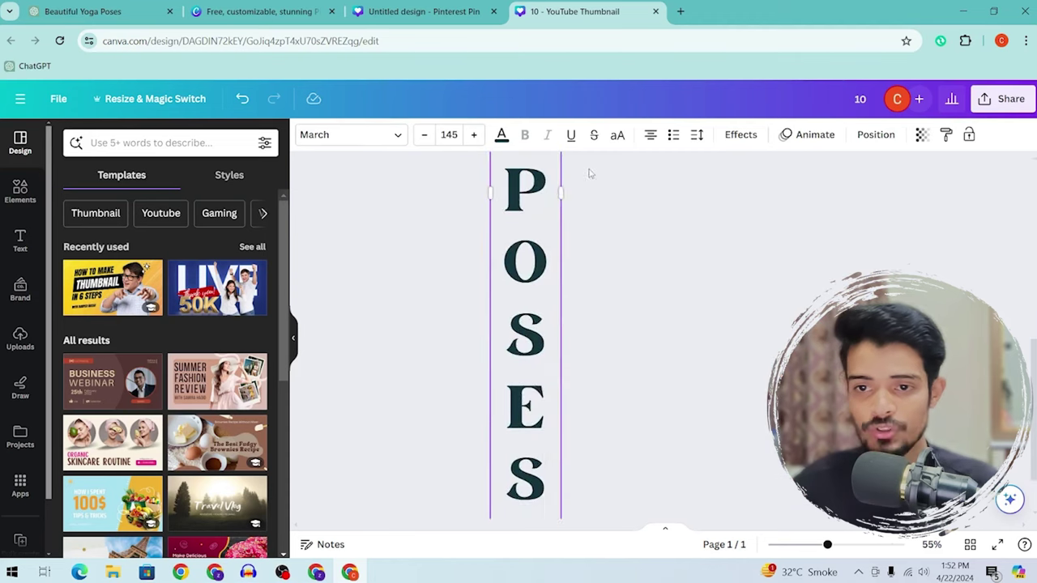
left_click_drag(584, 195, 760, 361)
left_click_drag(761, 405, 583, 368)
left_click_drag(486, 357, 529, 316)
Move the "10" and "Yoga Poses" texts down together so they sit vertically centred beside the photos
left_click(562, 255, "shift")
left_click_drag(562, 254, 563, 308)
key("Escape")
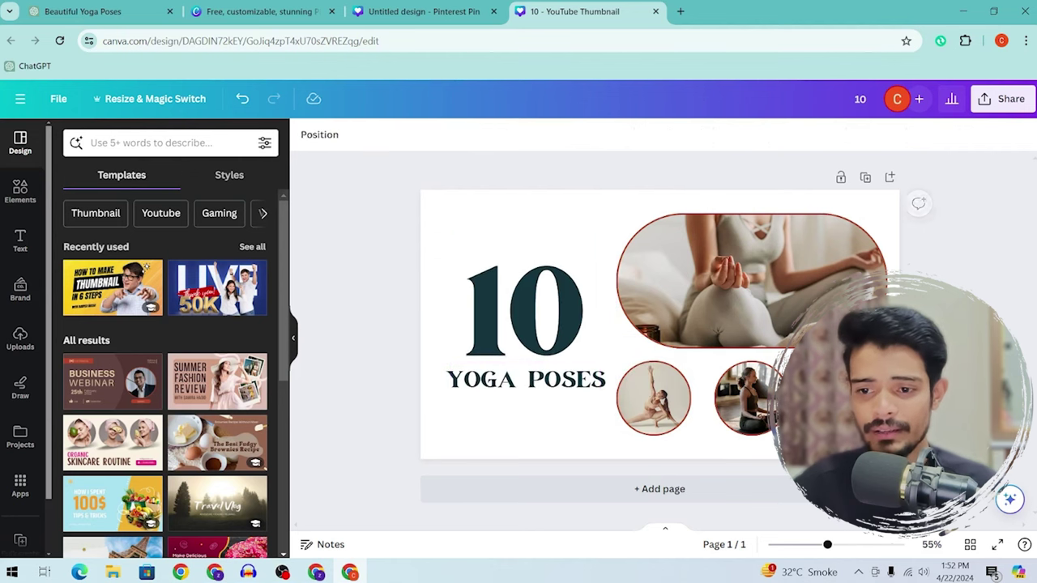
Try red, dark brown and light brown as the thumbnail's background color
left_click(533, 202)
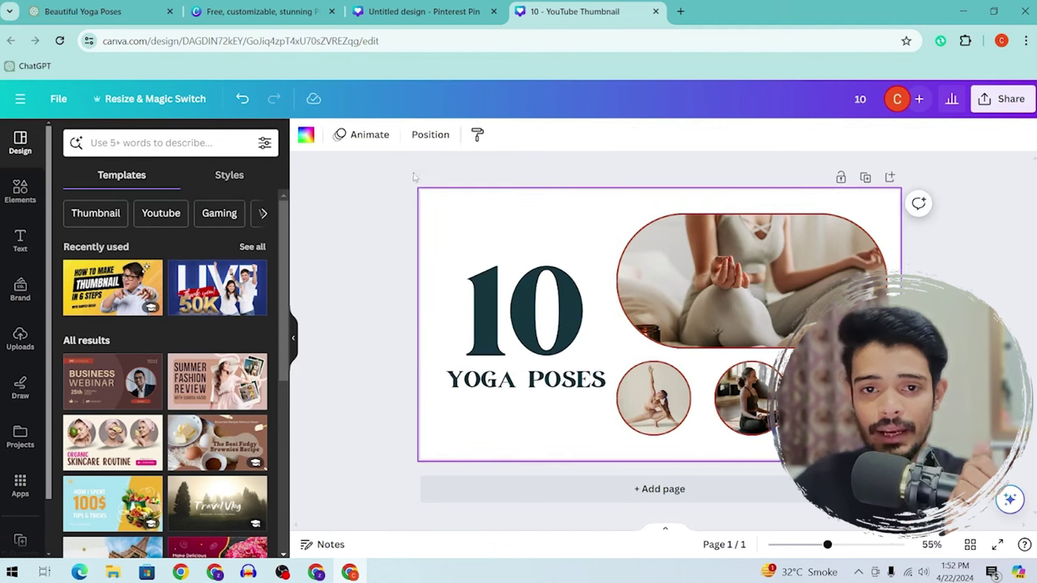
left_click(307, 135)
left_click(145, 218)
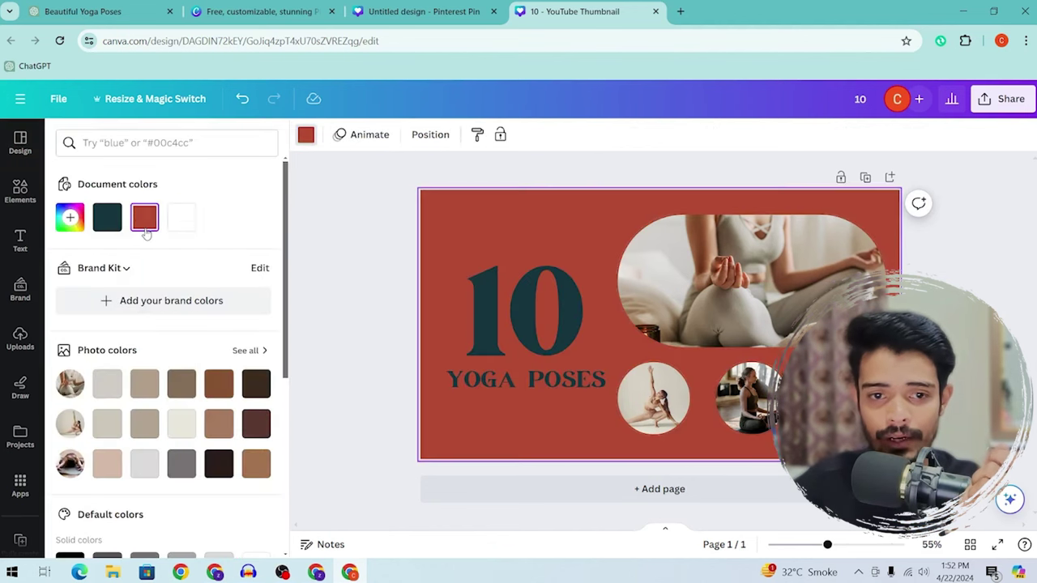
scroll(221, 356, "down", 1)
left_click(255, 317)
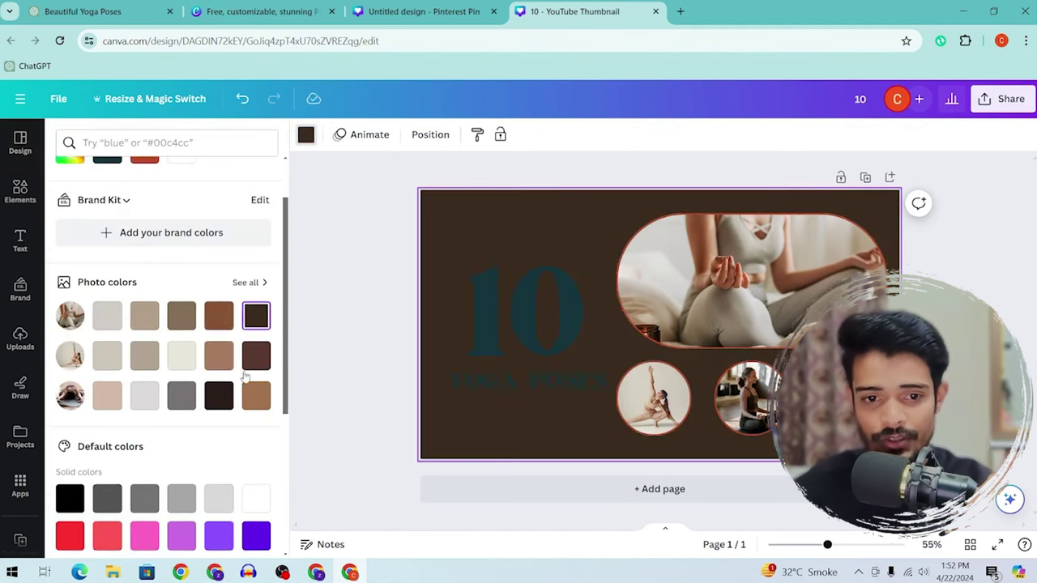
left_click(254, 404)
Copy the hex color code #FFF1CE from the cream background shape in the Pinterest Pin design
left_click(390, 6)
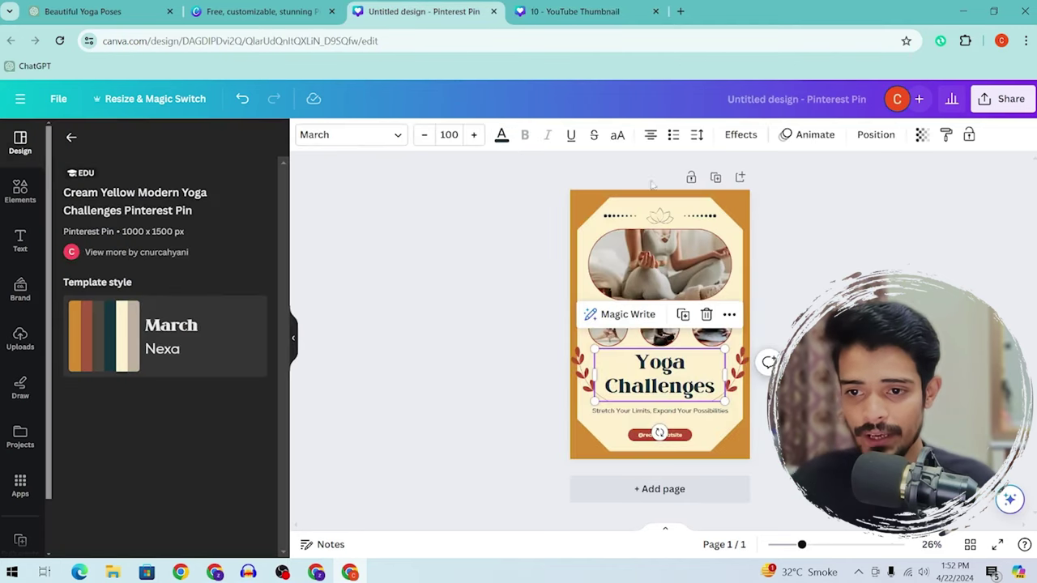
left_click(620, 238)
left_click(598, 225)
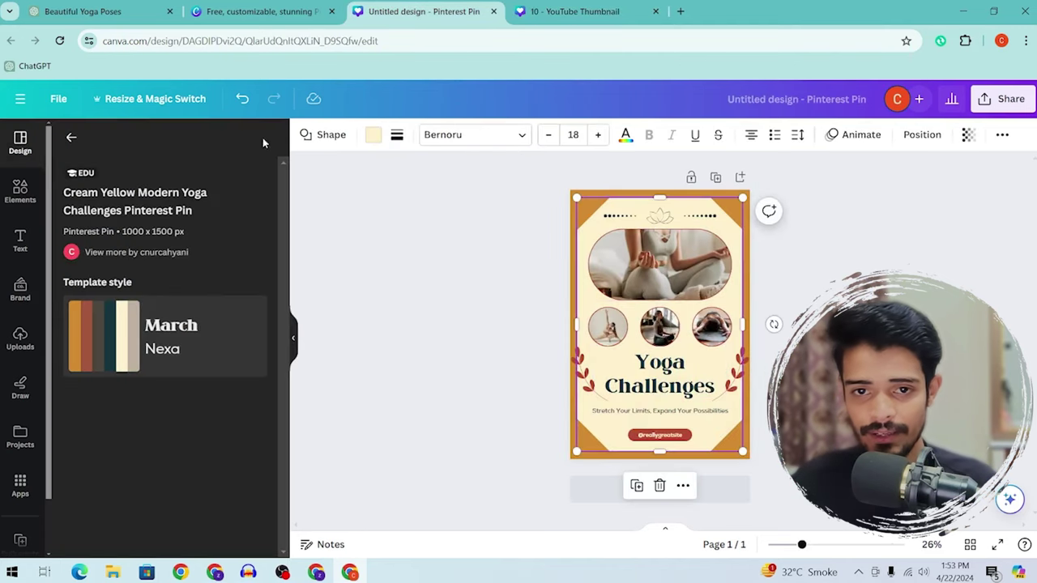
left_click(373, 134)
left_click(73, 220)
key("ctrl+c")
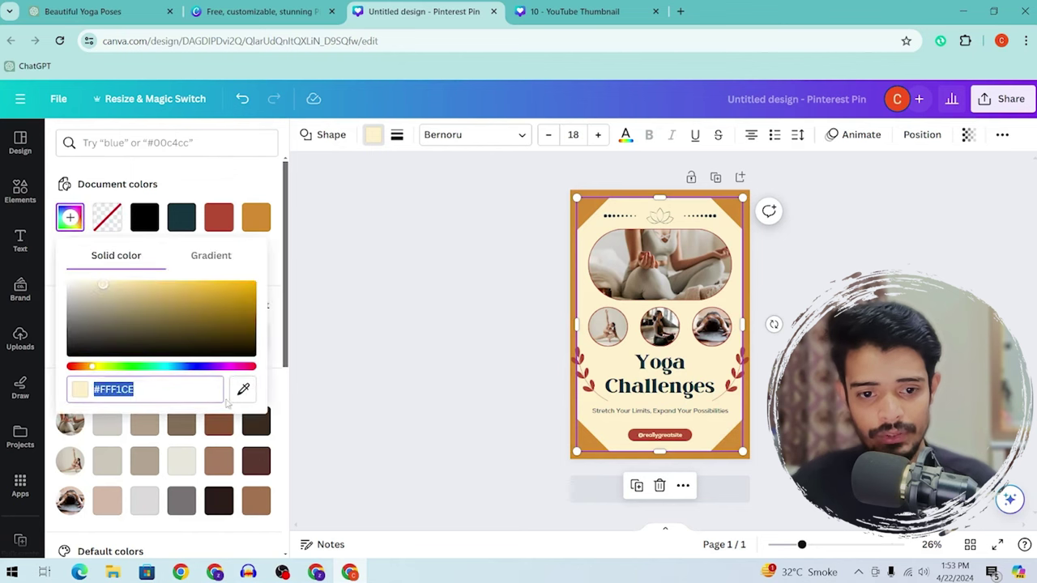
Set the YouTube Thumbnail's background color to the copied cream #FFF1CE
left_click(565, 9)
scroll(114, 262, "up", 1)
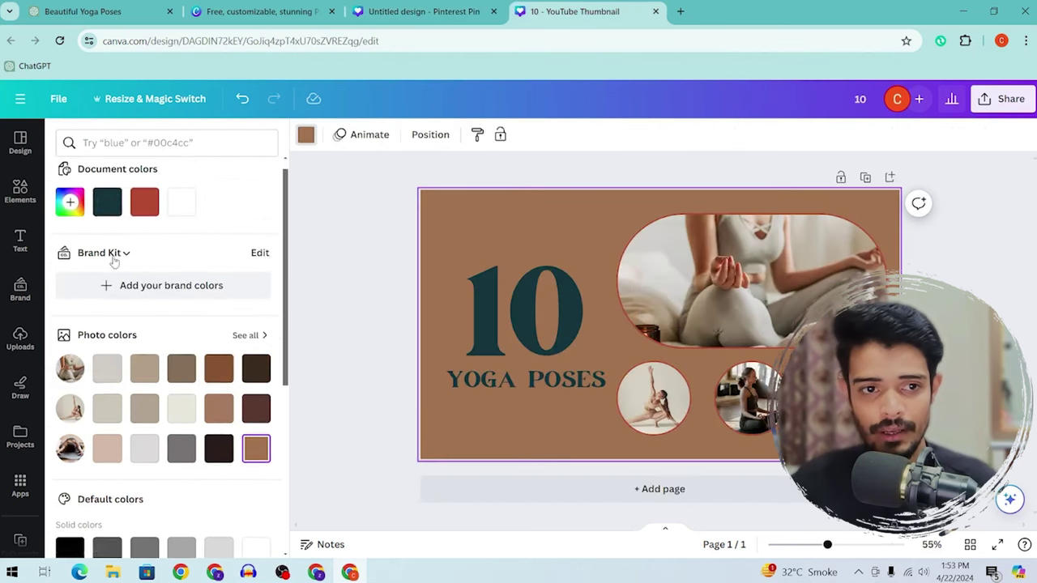
left_click(70, 217)
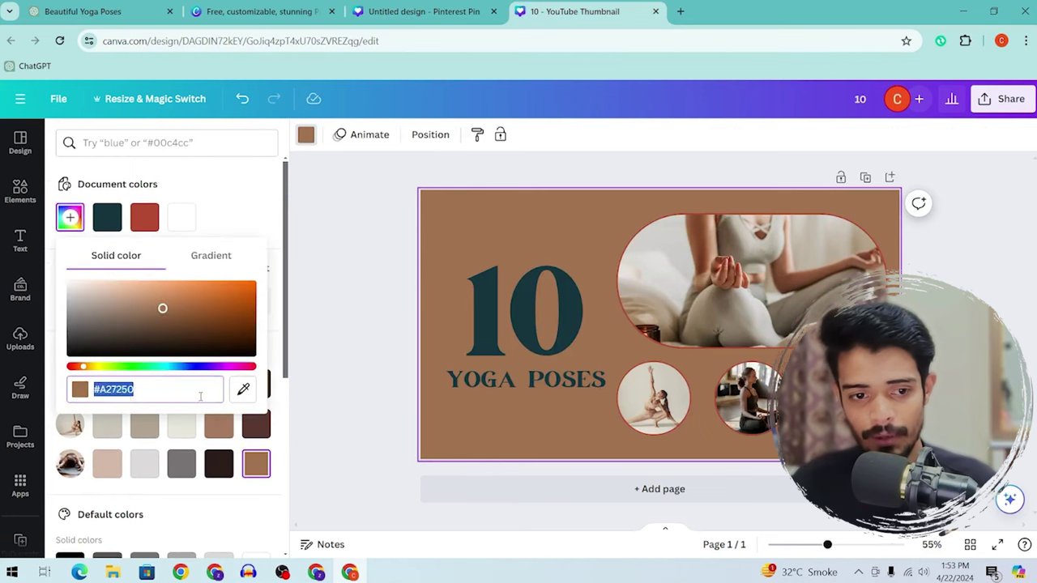
key("ctrl+v")
left_click(518, 442)
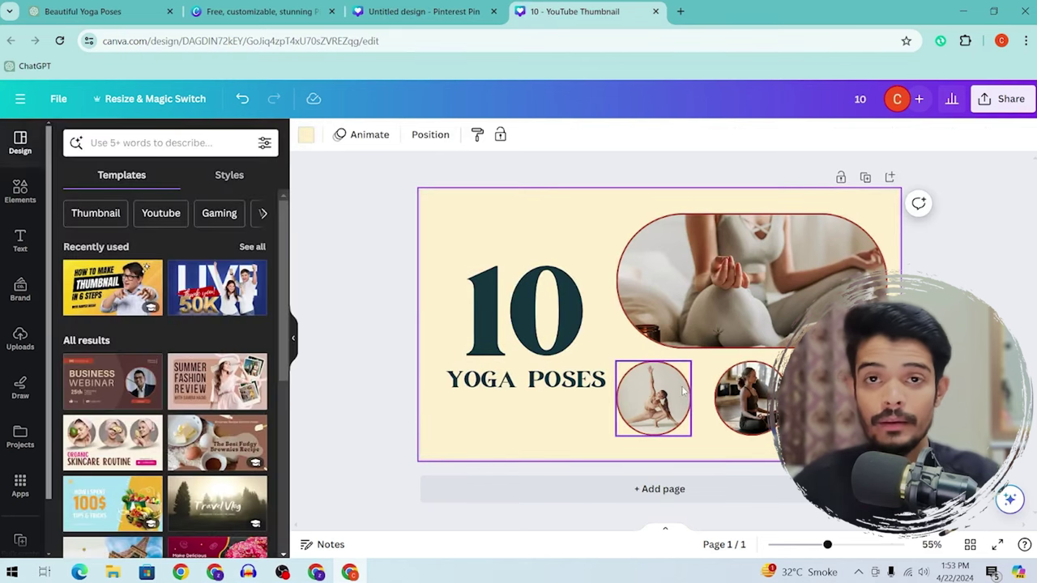
Download the YouTube Thumbnail design as a PNG
left_click(1003, 99)
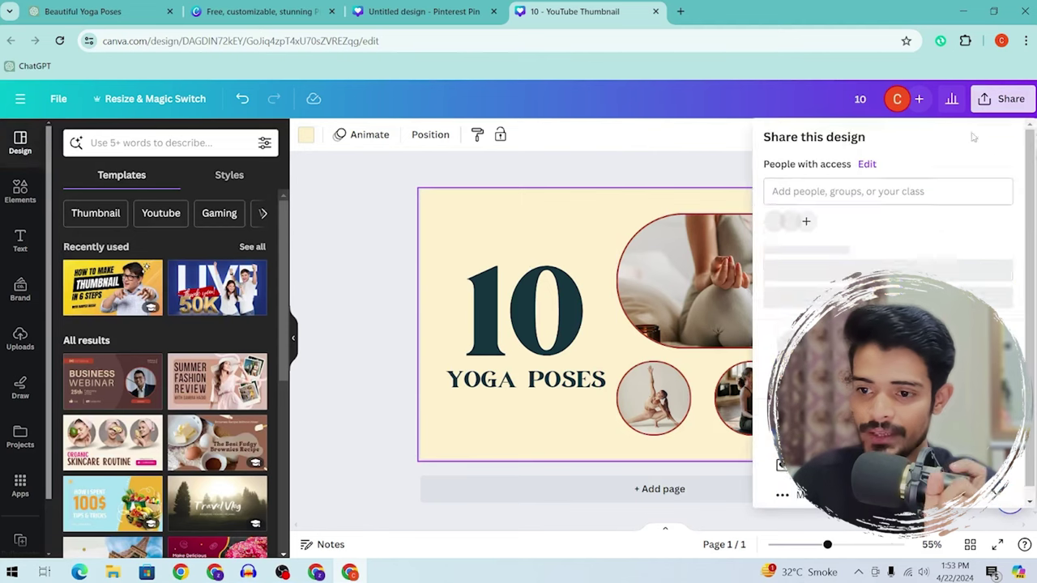
left_click(780, 356)
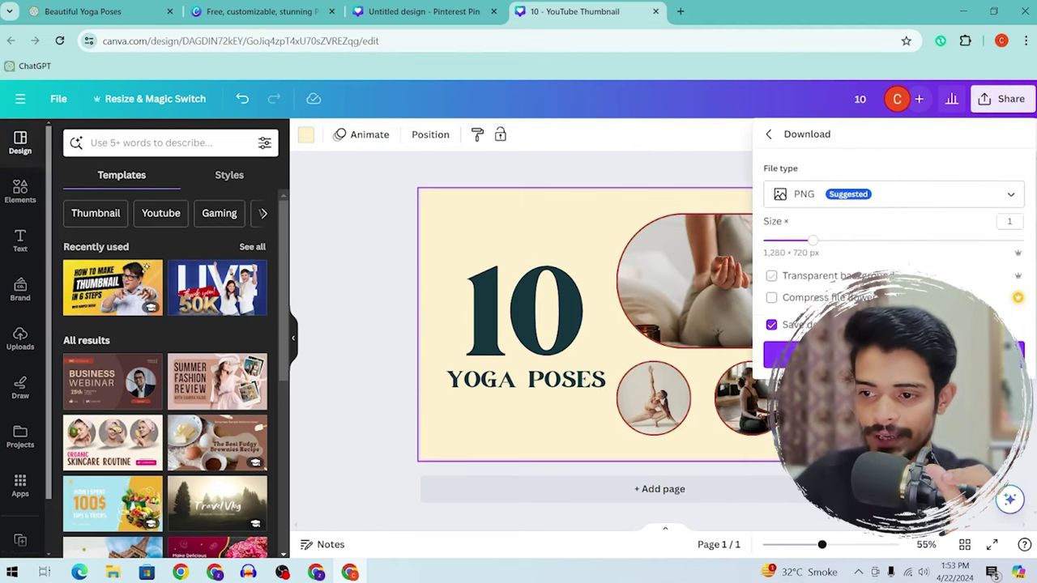
Change the Pinterest Pin's "Yoga Challenges" heading to "Yoga Poses"
left_click(443, 6)
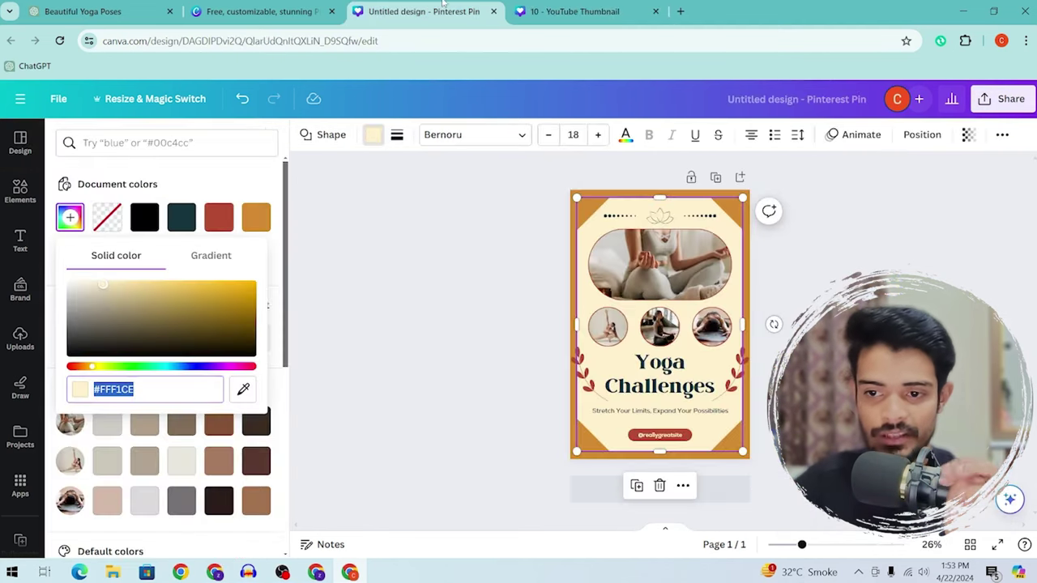
left_click(677, 233)
double_click(688, 384)
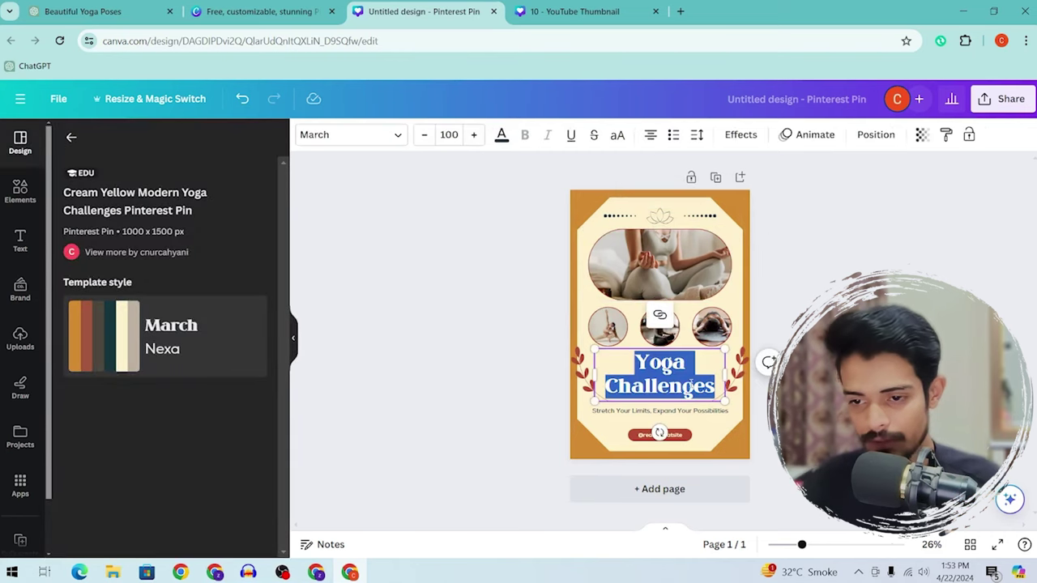
left_click(689, 384)
key("ctrl+BackSpace")
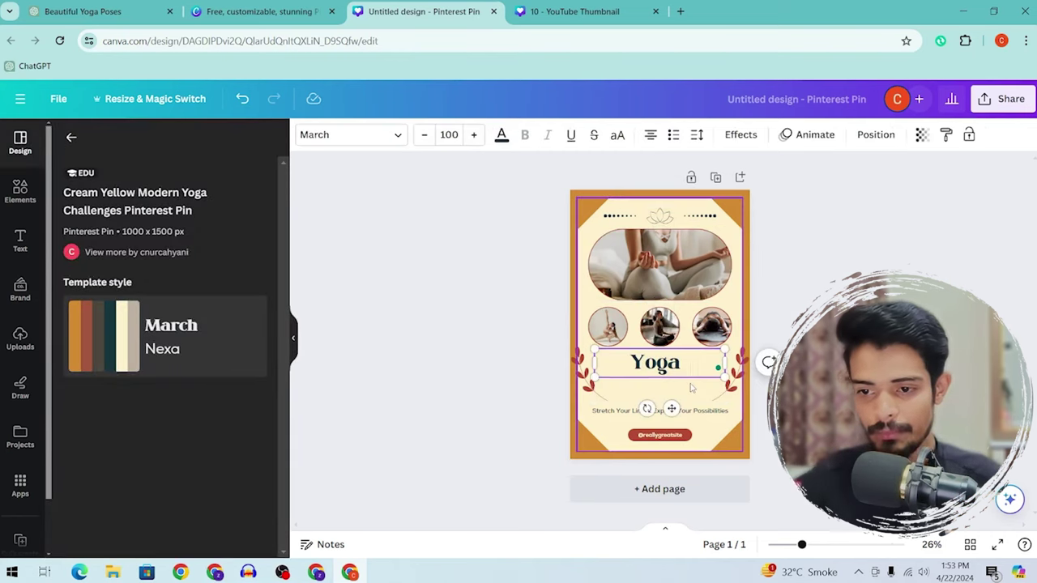
key("ctrl+z")
double_click(690, 387)
type("Poses")
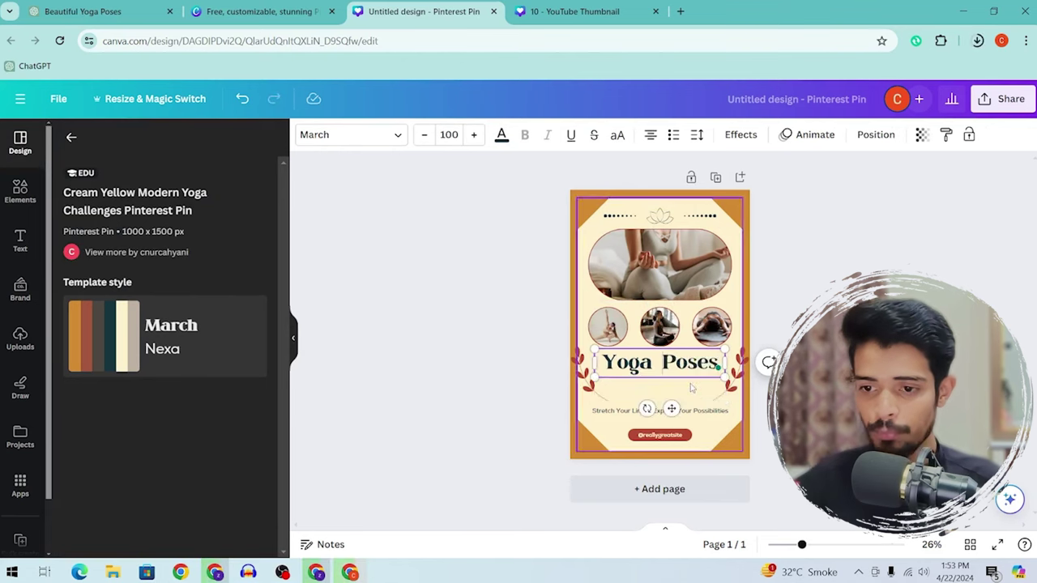
Download the finished Yoga Poses Pinterest Pin design as a PNG
left_click(769, 206)
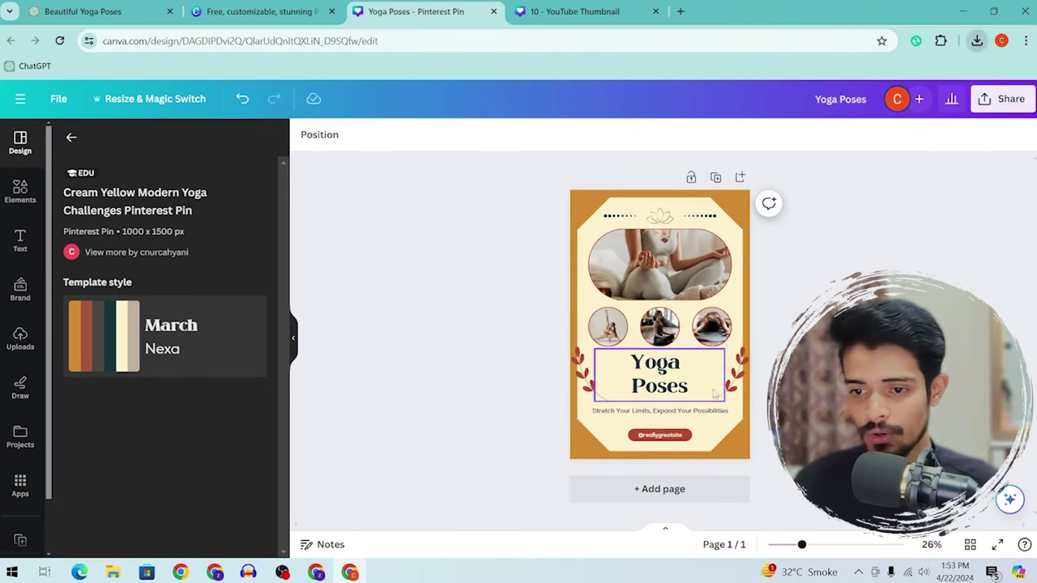
left_click(1002, 99)
left_click(789, 357)
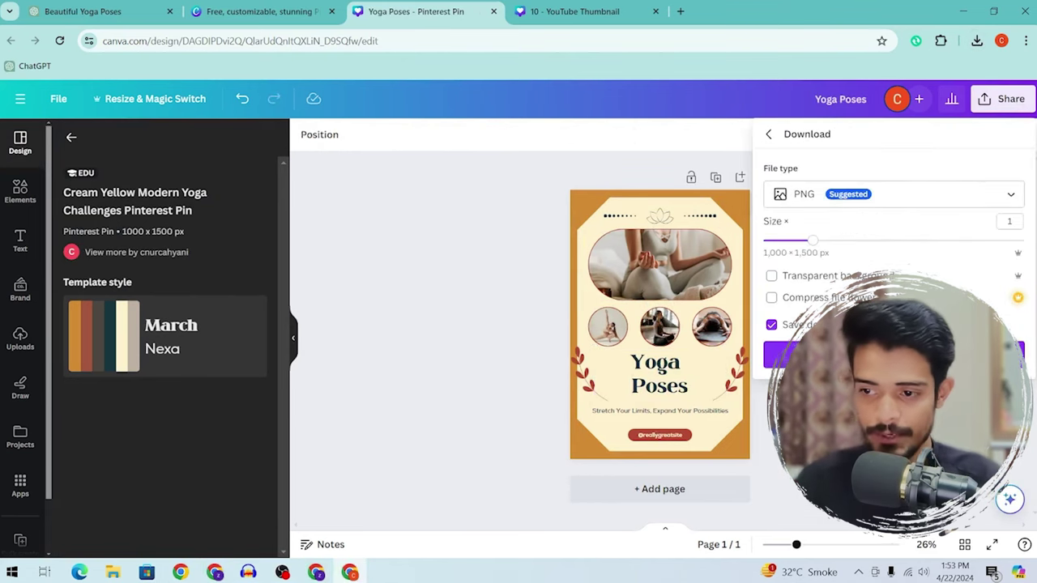
left_click(790, 356)
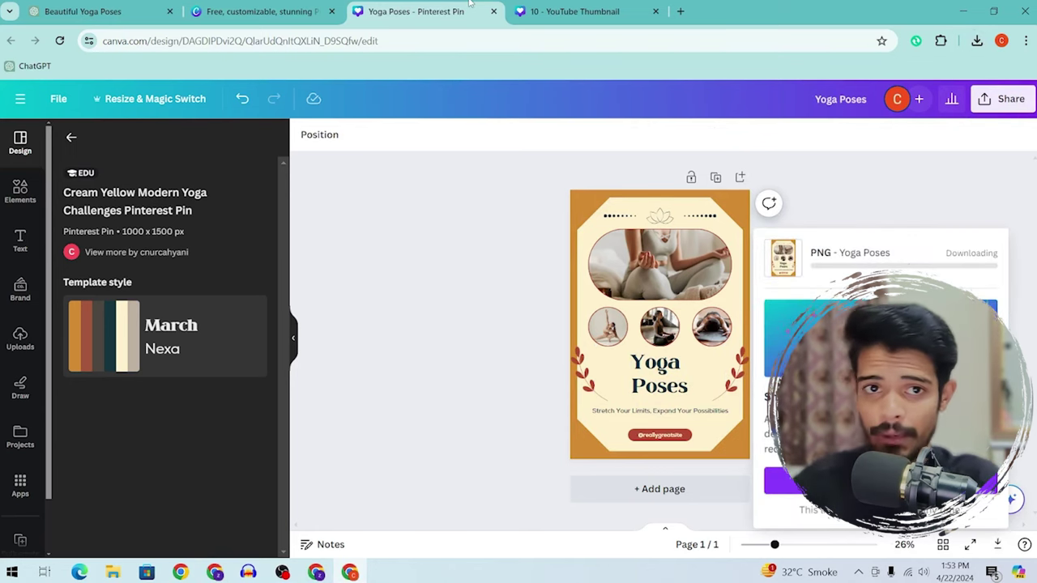
Switch to the Blogger post editor and insert the thumbnail image "10" from Downloads between the "Introduction:" line and the first paragraph
left_click(206, 10)
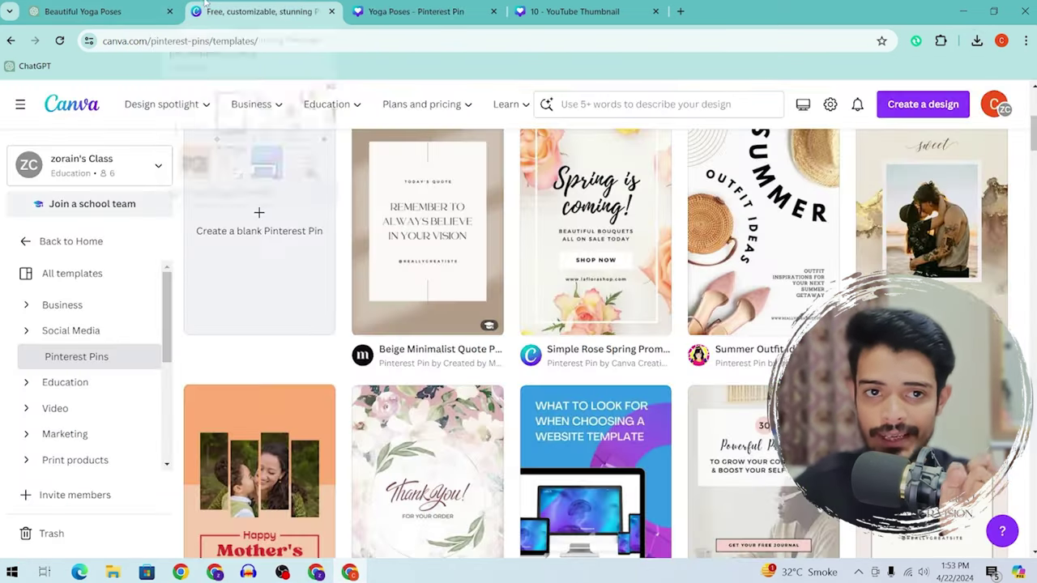
left_click(154, 5)
left_click(220, 6)
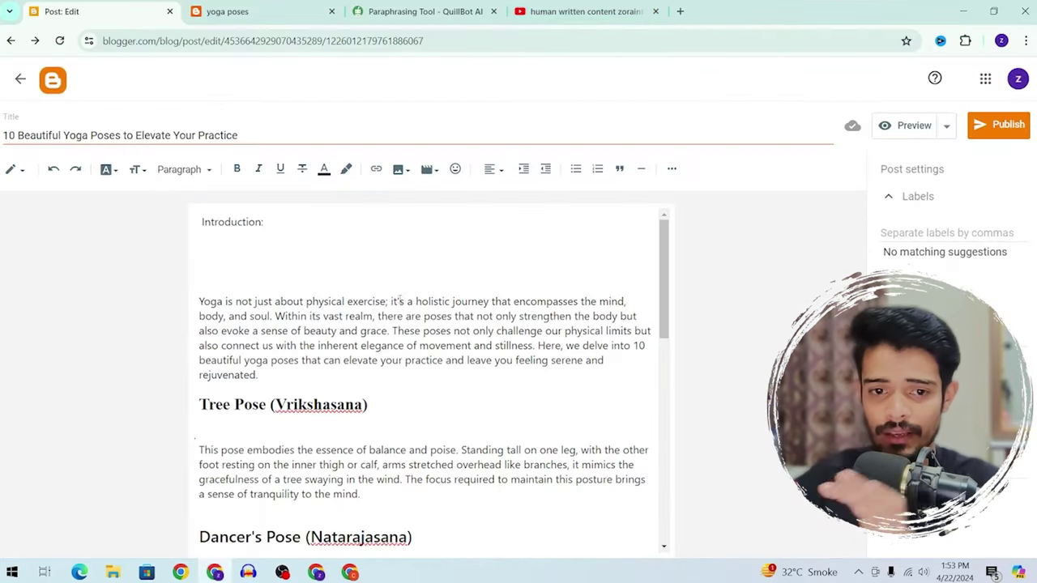
left_click(348, 285)
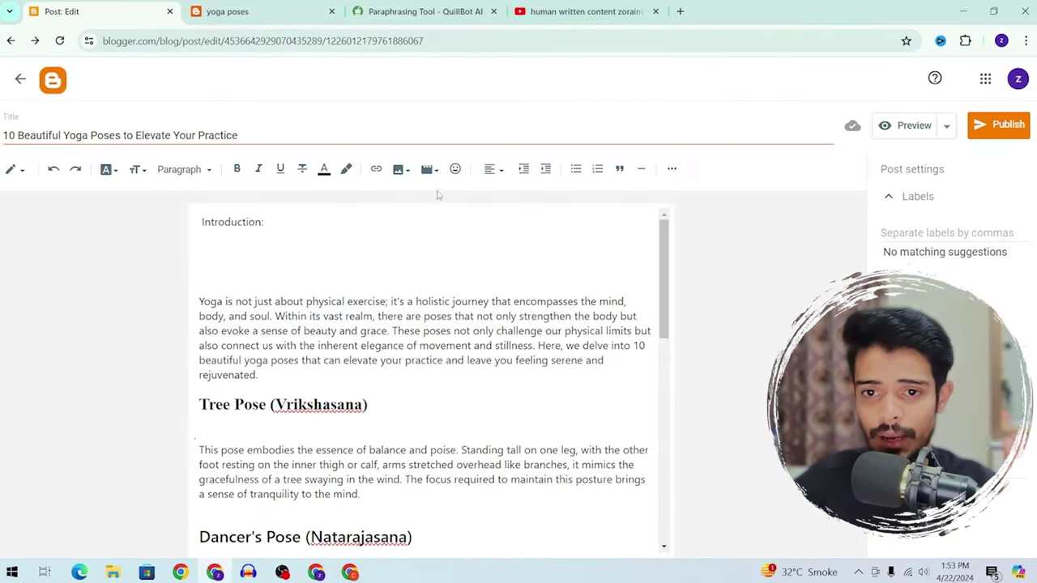
left_click(401, 171)
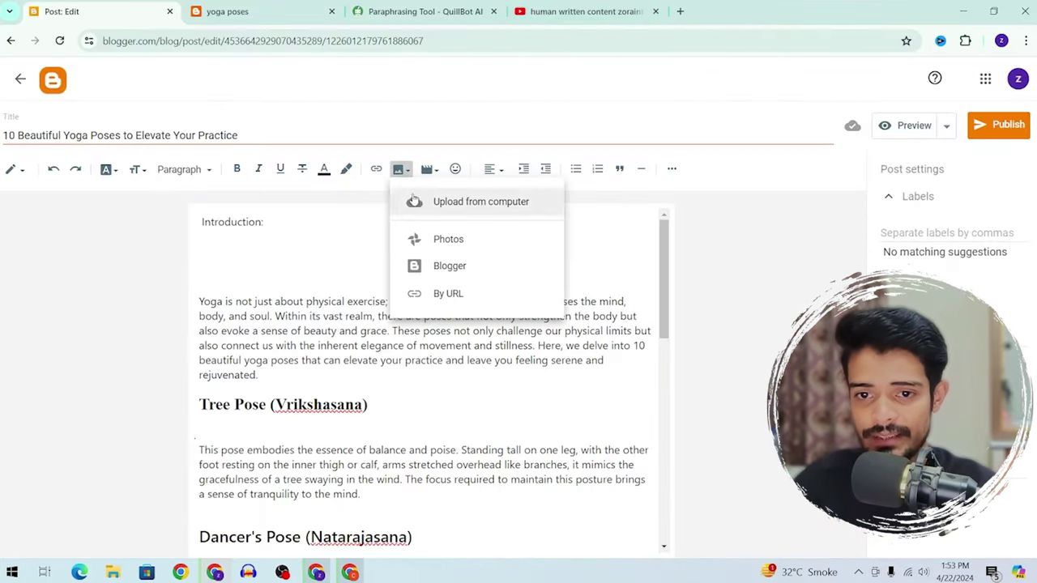
left_click(467, 204)
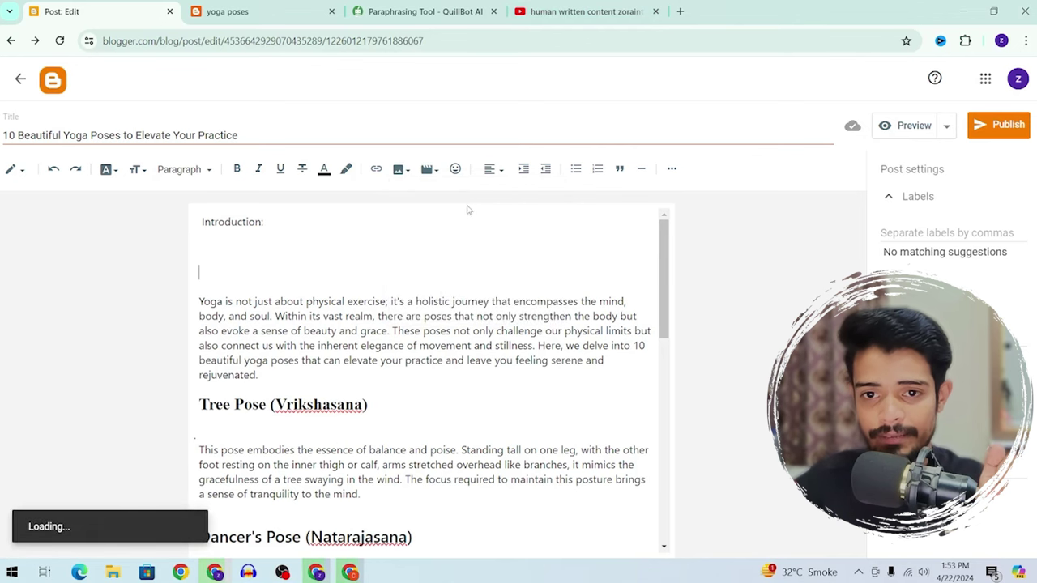
left_click(232, 190)
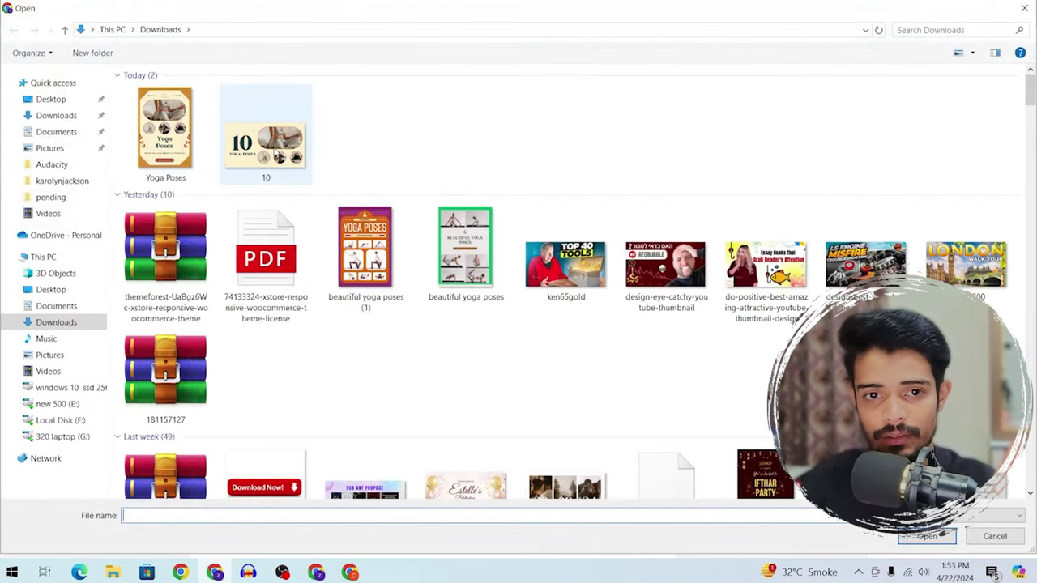
left_click(267, 142)
left_click(927, 536)
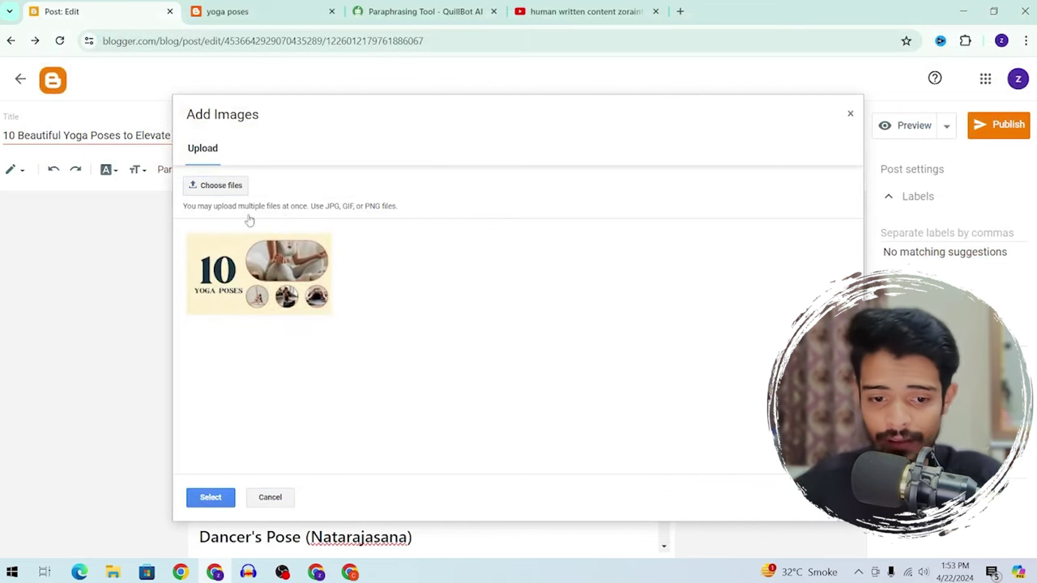
left_click(222, 498)
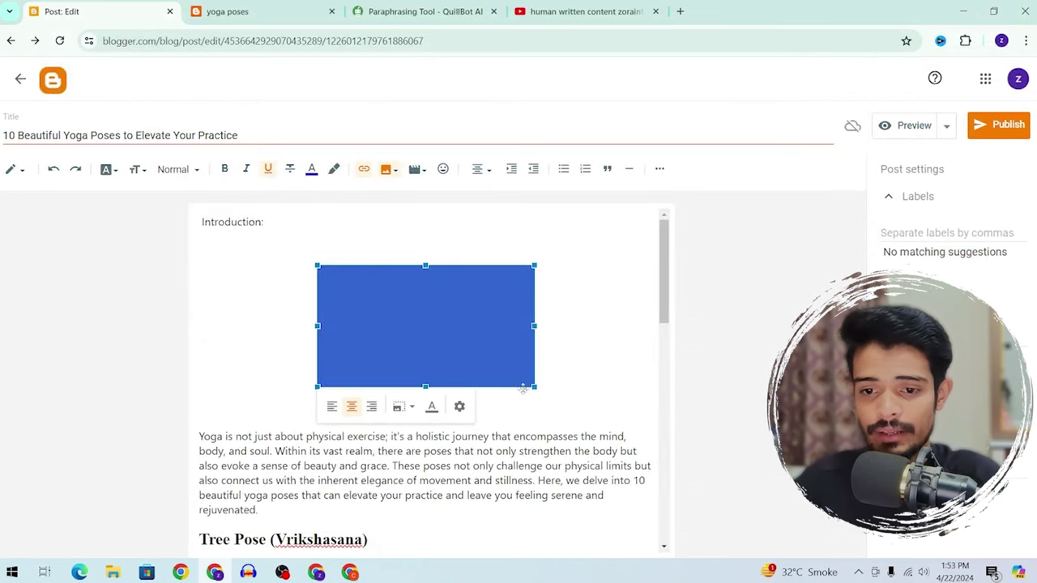
Set the inserted thumbnail's size to Large, and reopen its image settings
left_click(459, 406)
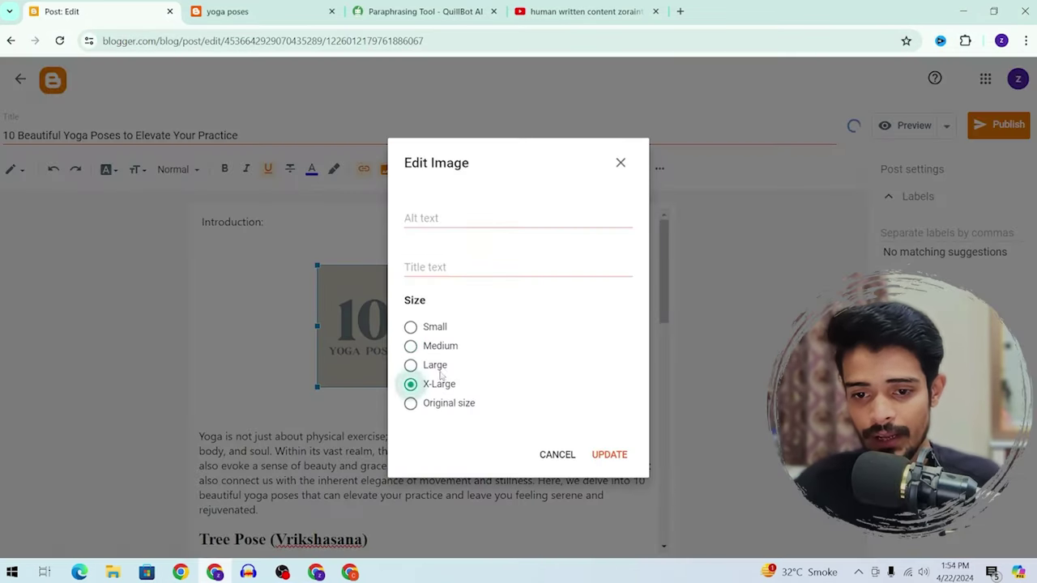
left_click(632, 455)
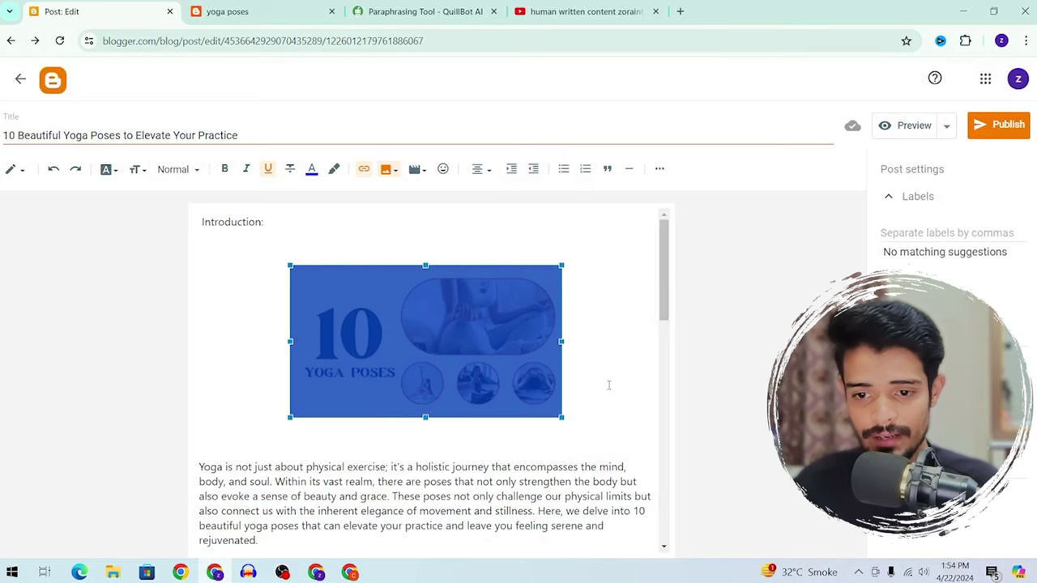
left_click(546, 409)
left_click(433, 437)
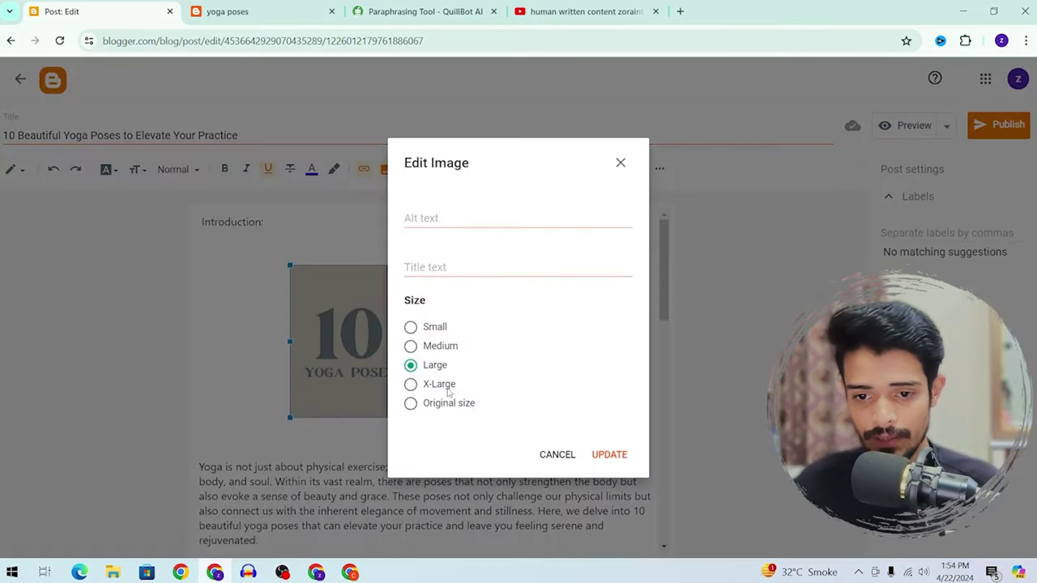
Apply the X-Large size to the "10 Yoga Poses" image in the post
left_click(590, 454)
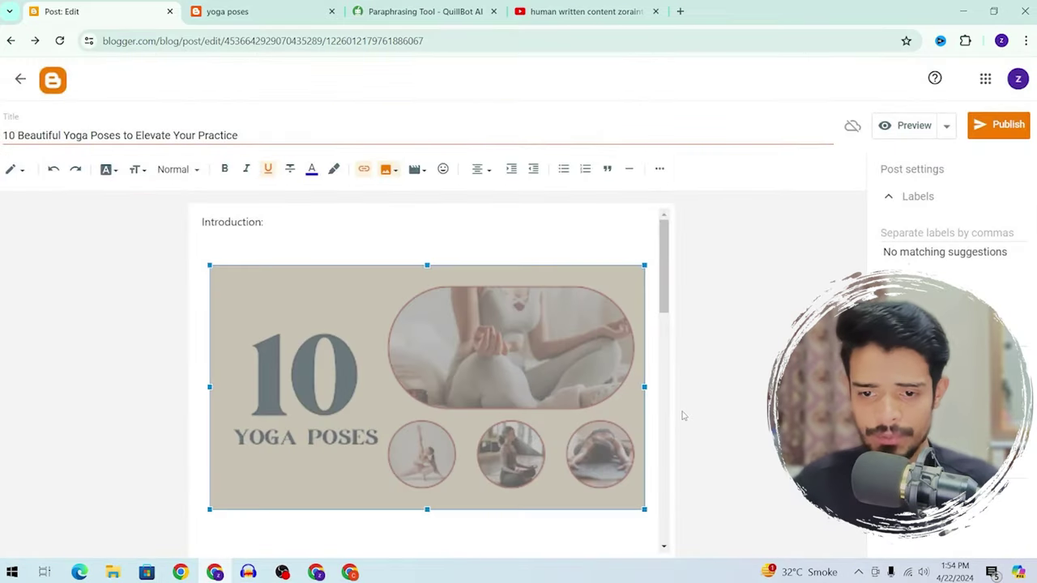
left_click(565, 387)
left_click(521, 224)
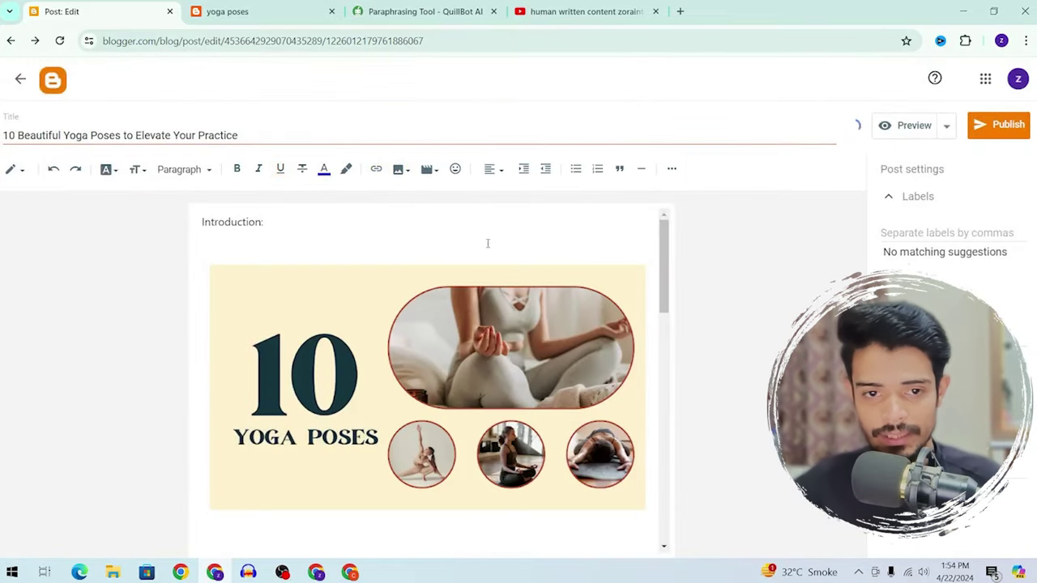
Move the "Introduction:" line from above the banner image to just before the first paragraph
triple_click(494, 227)
scroll(494, 227, "down", 1)
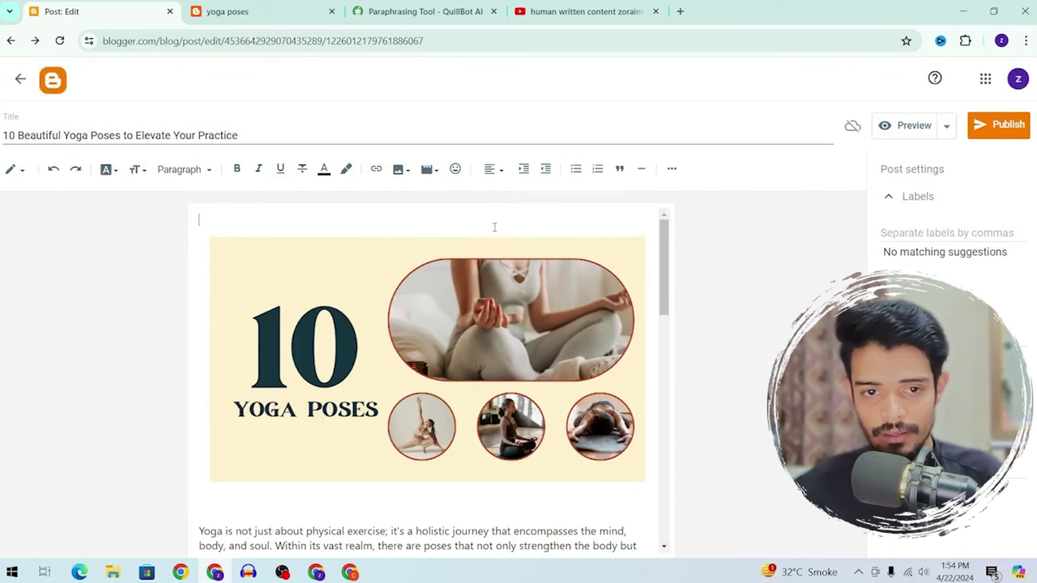
left_click(329, 495)
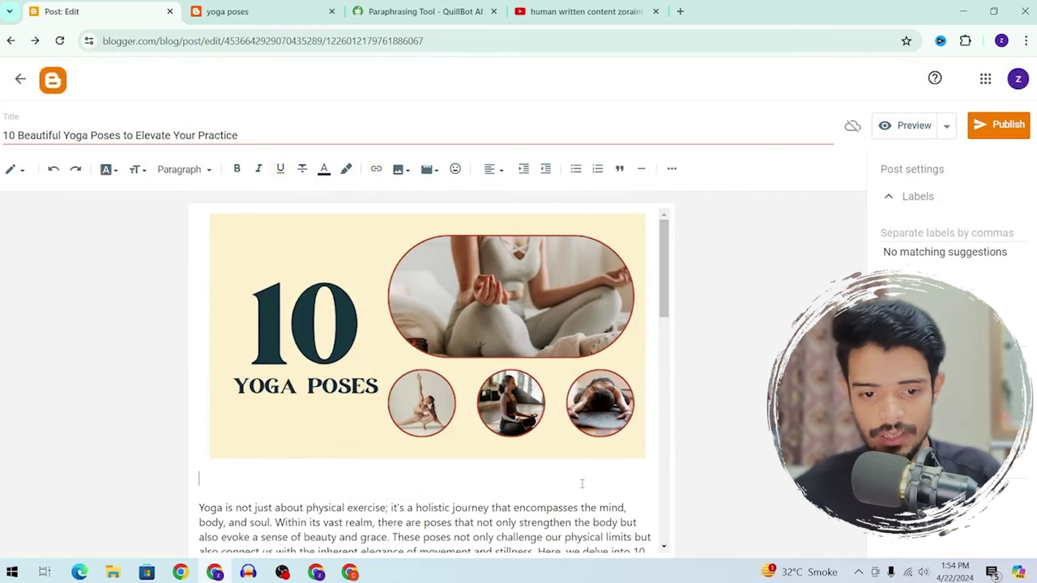
key("Return")
type("Introduction:")
key("Return")
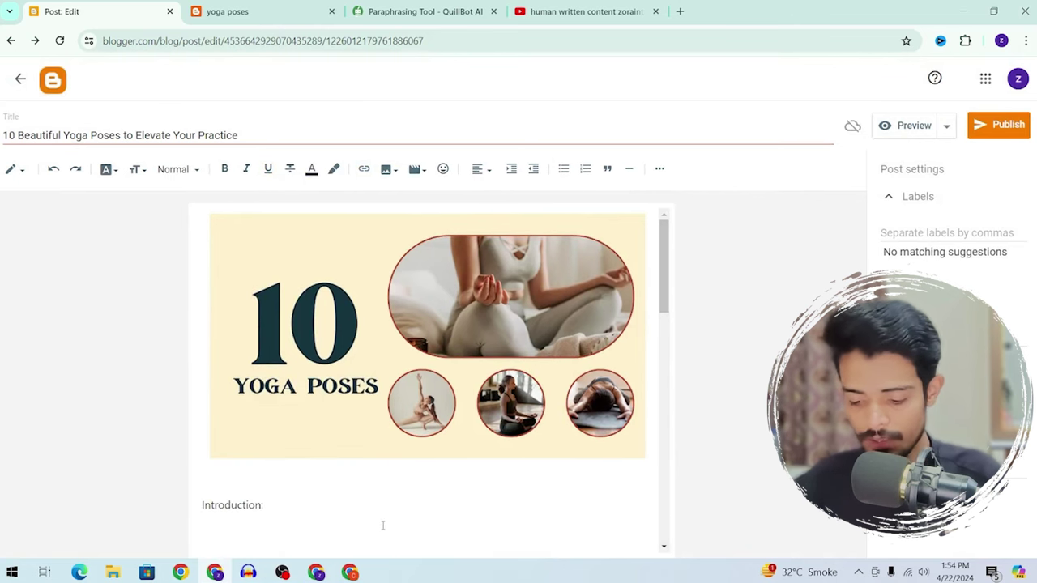
key("ctrl+v")
Format the "Introduction:" line as a Heading with Large text size
left_click(359, 508)
key("shift+Home")
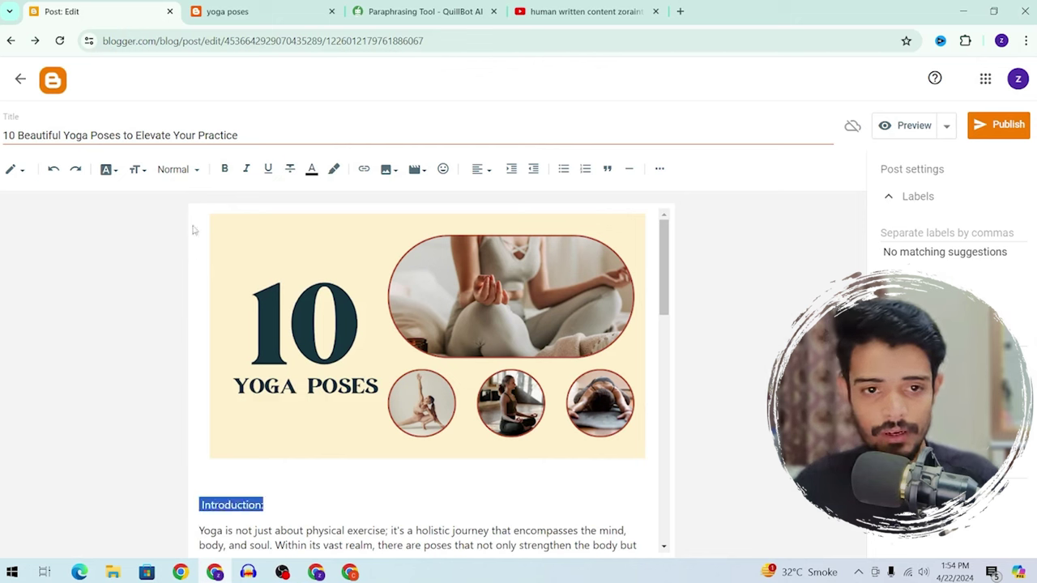
left_click(180, 170)
left_click(208, 227)
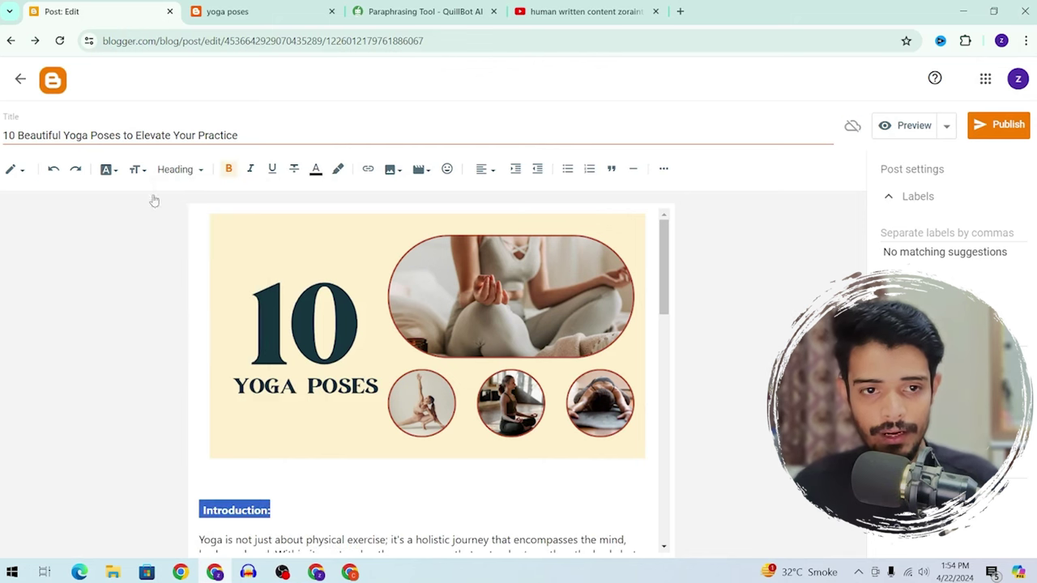
left_click(140, 172)
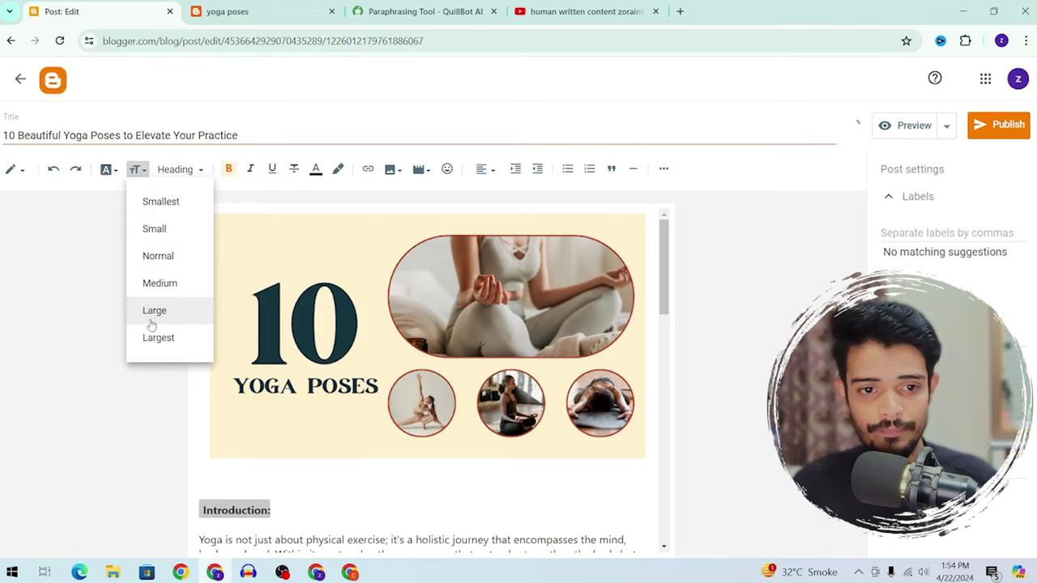
left_click(153, 312)
Remove the trailing colon from the Introduction heading and look over the image and pose sections
left_click(356, 491)
scroll(360, 470, "down", 3)
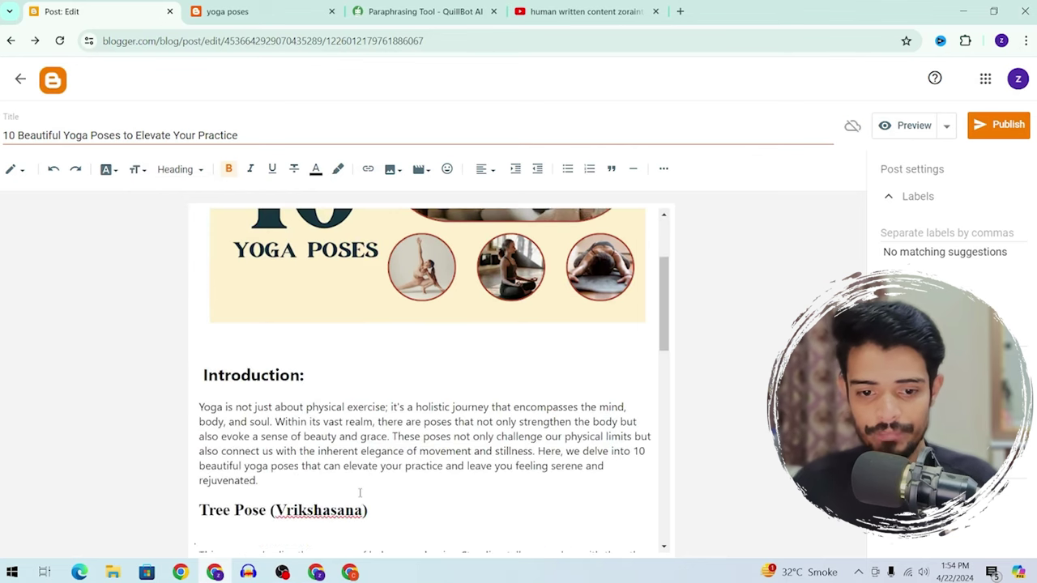
scroll(364, 451, "up", 2)
key("BackSpace")
scroll(362, 449, "up", 2)
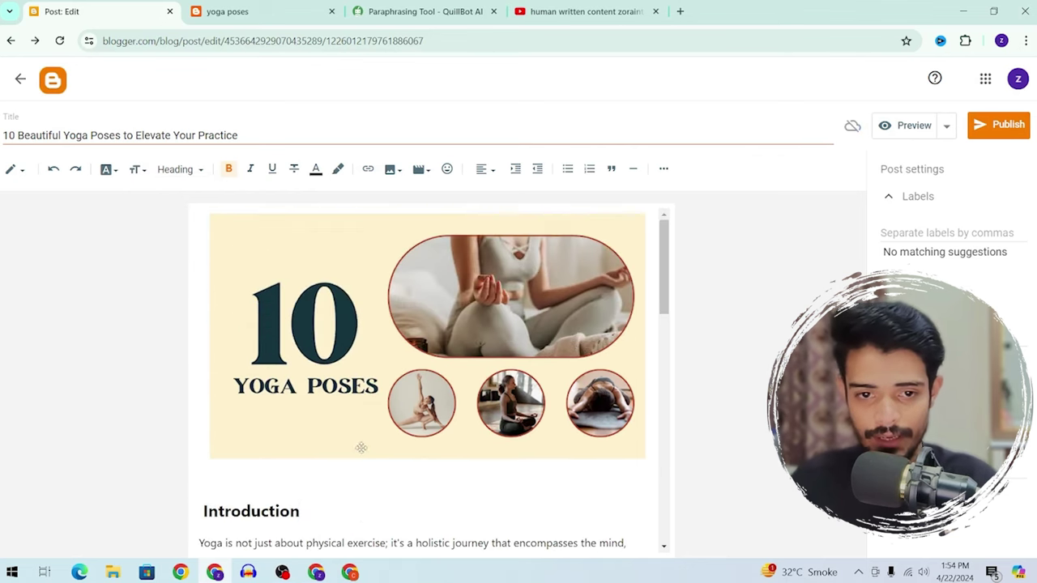
left_click(463, 264)
scroll(477, 300, "down", 5)
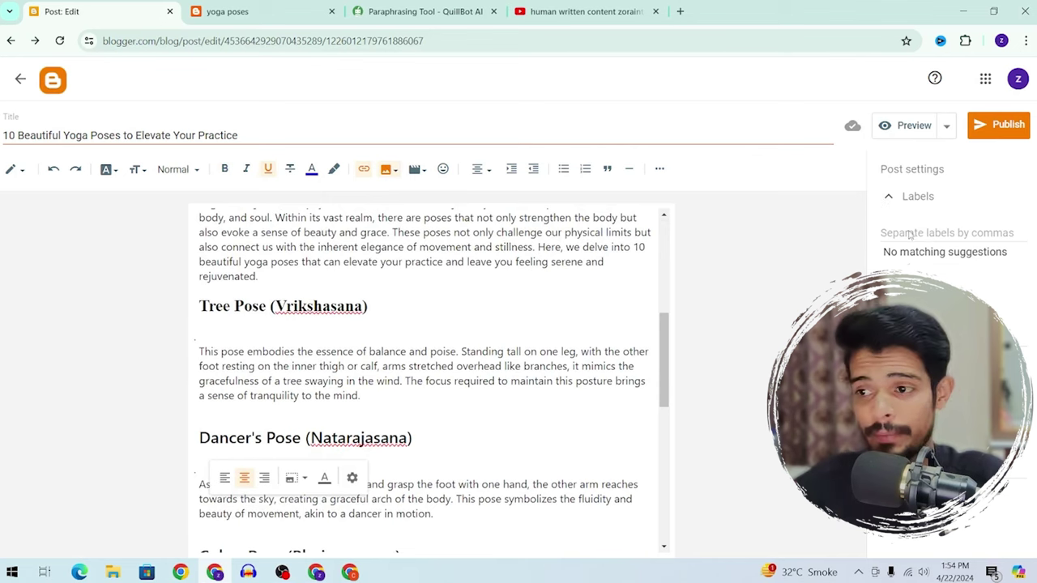
Copy the "yogaposes" section heading from the blog's homepage
left_click(227, 11)
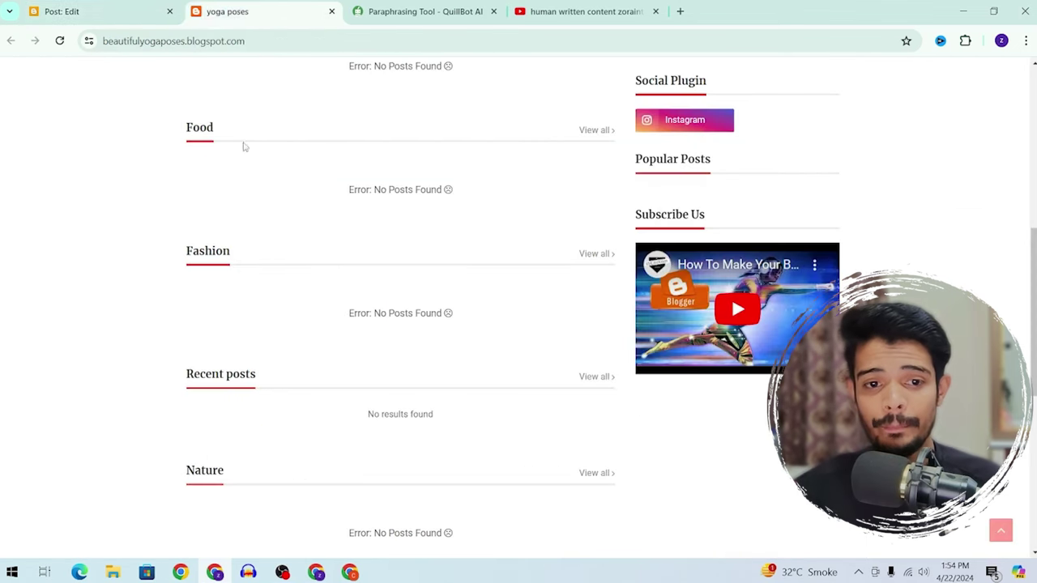
scroll(231, 243, "up", 5)
double_click(210, 344)
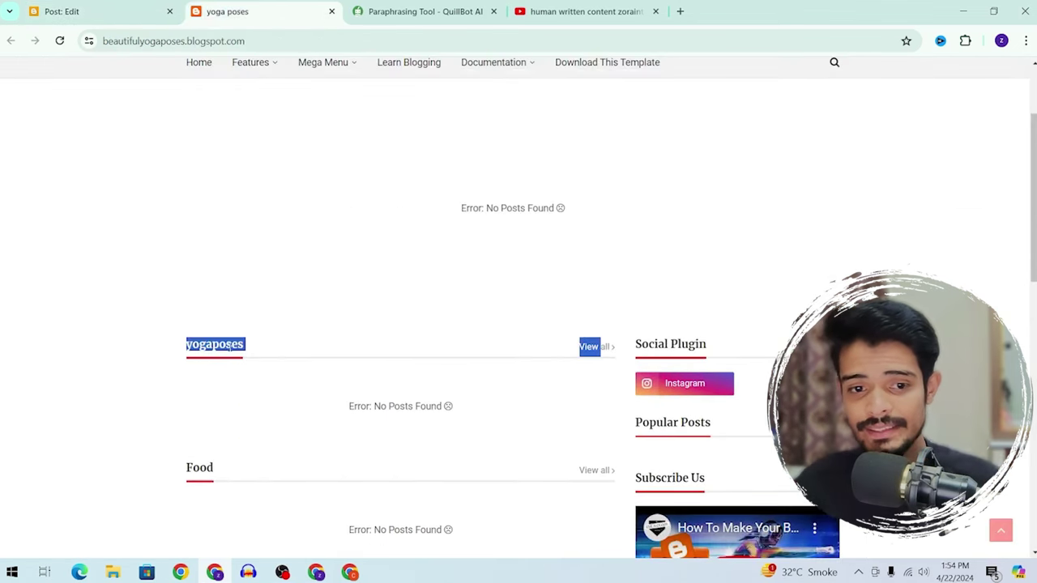
Enter "yogaposes" as the post's label, removing the extra word "View" from the pasted text
left_click(81, 11)
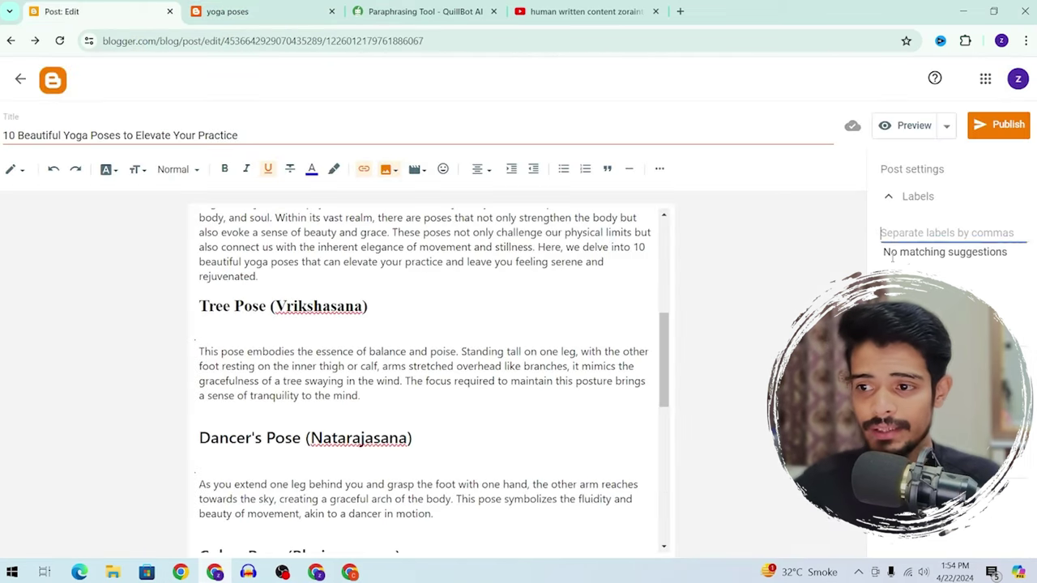
type("yogaposesView")
double_click(950, 235)
key("ctrl+c")
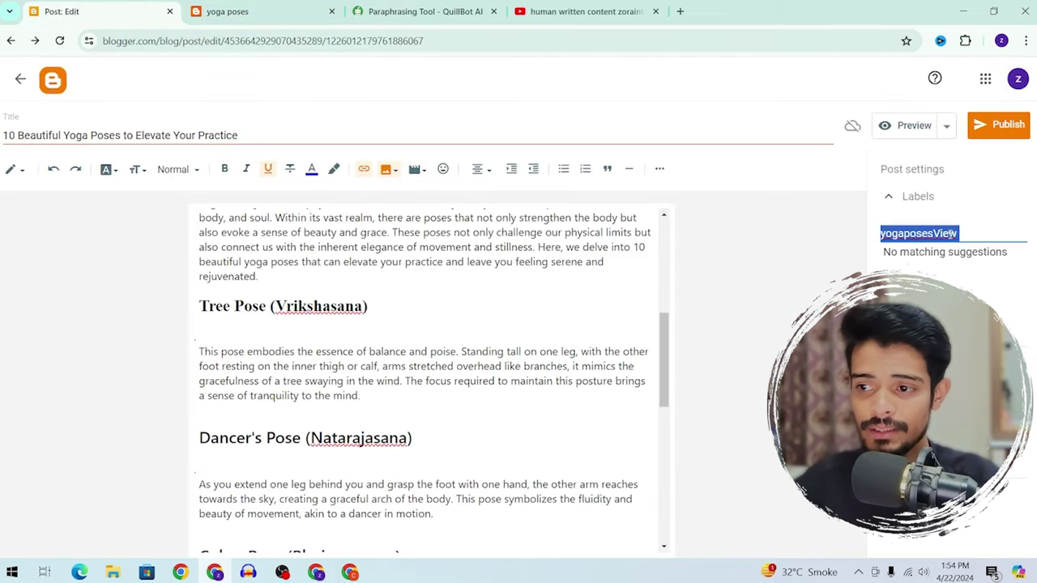
left_click(970, 234)
key("BackSpace")
key("BackSpace")
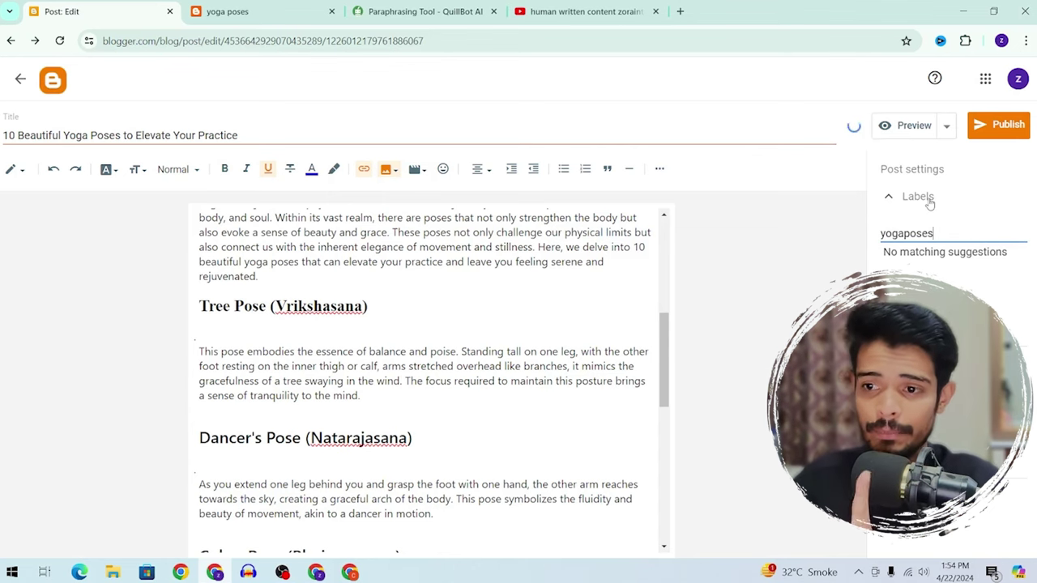
Compare the label with the homepage section, clear it from the post settings, and publish the post without a label
left_click(227, 12)
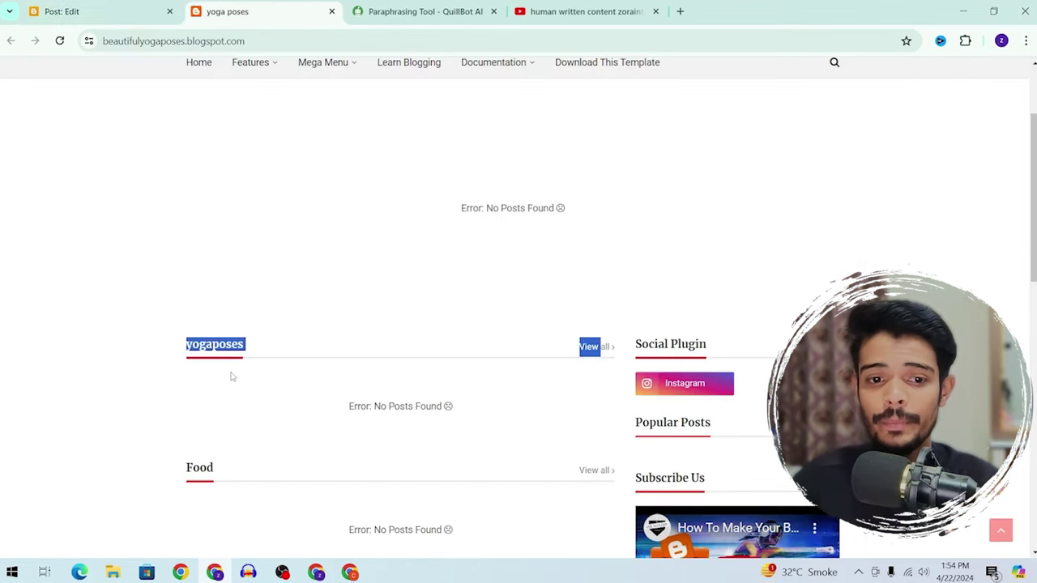
left_click(98, 12)
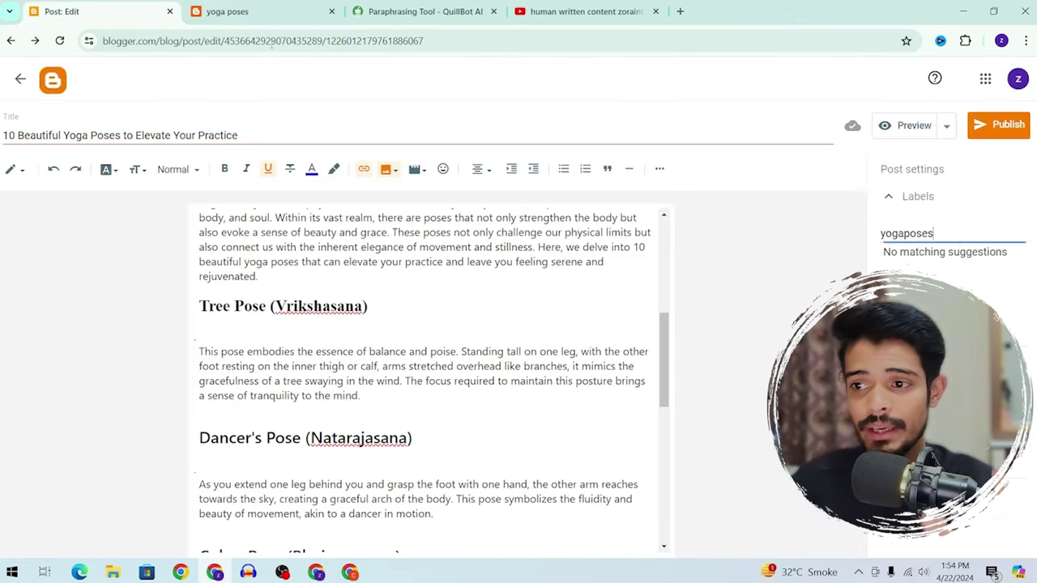
double_click(922, 232)
key("BackSpace")
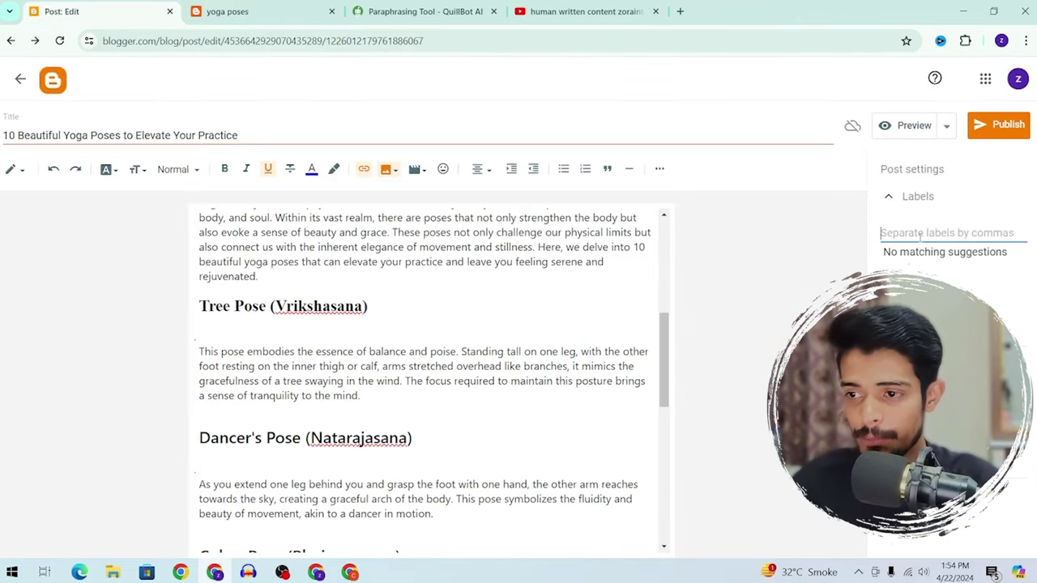
left_click(1018, 136)
left_click(571, 339)
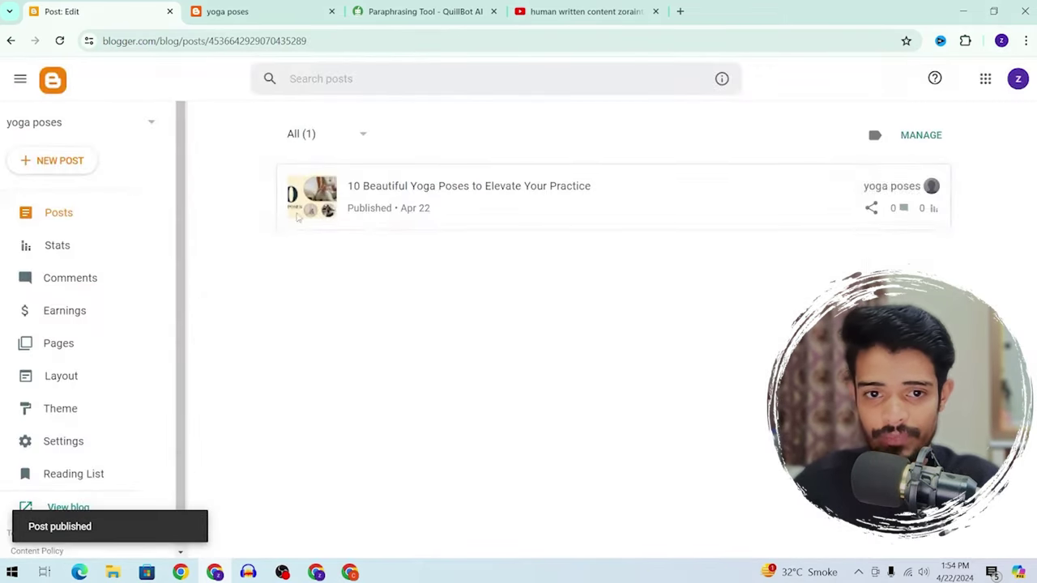
Reload the blog homepage and check which section lists the newly published post
left_click(304, 6)
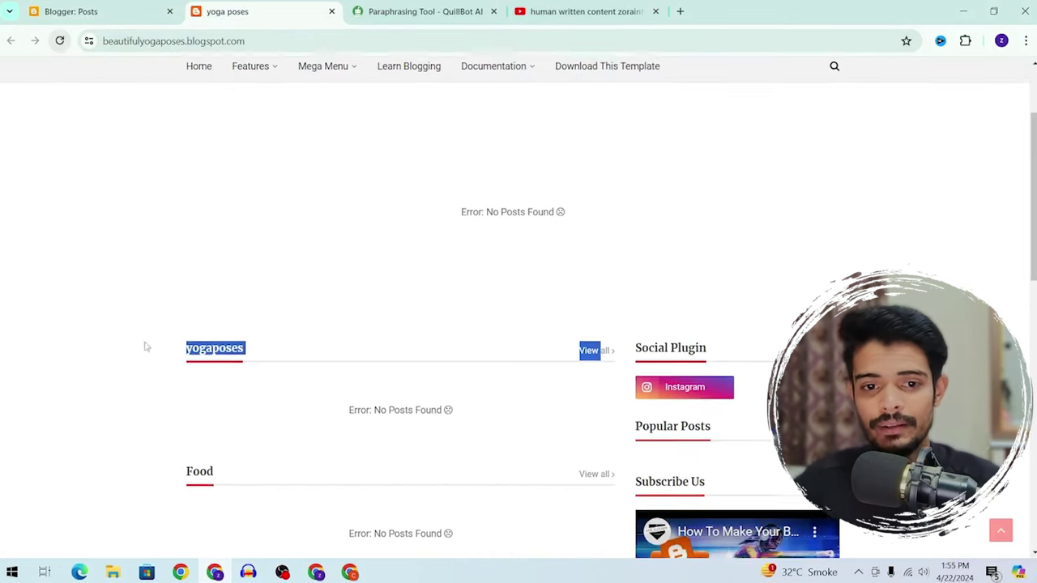
left_click_drag(439, 287, 534, 270)
left_click(59, 40)
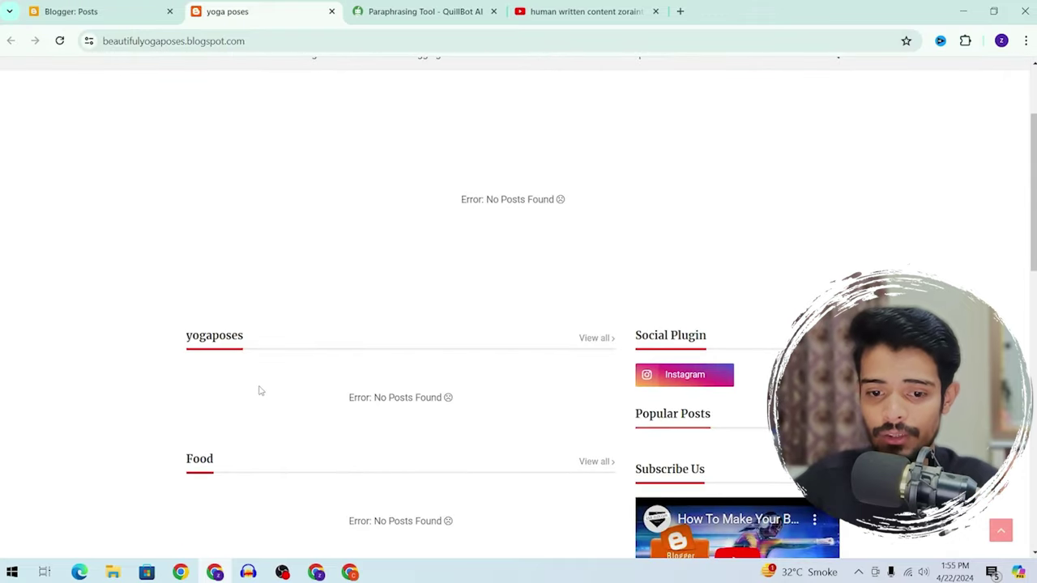
scroll(259, 391, "down", 3)
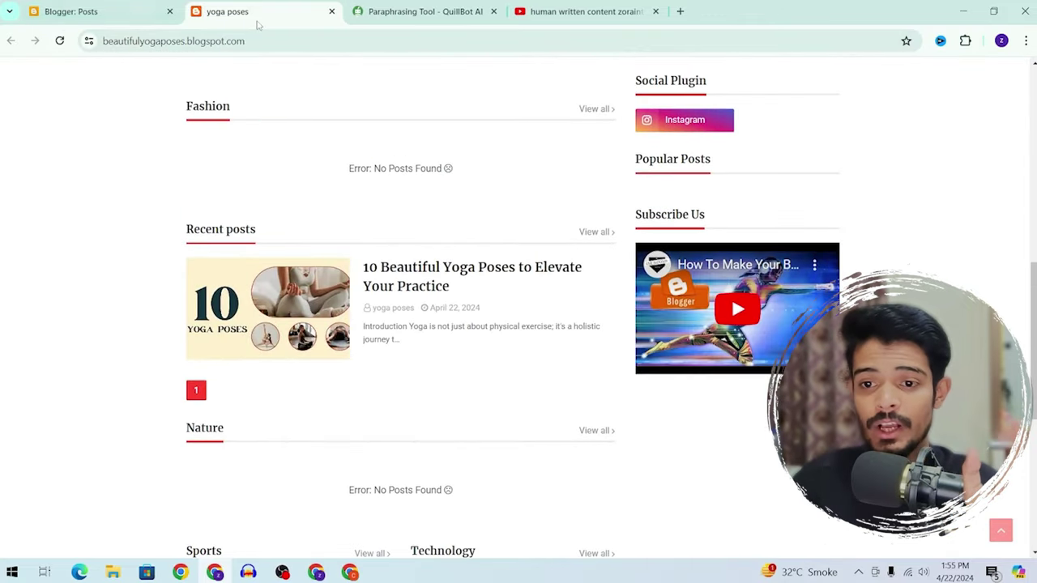
Reopen the published yoga poses post, add the label "yogaposes" to match the homepage section, and update it
left_click(146, 11)
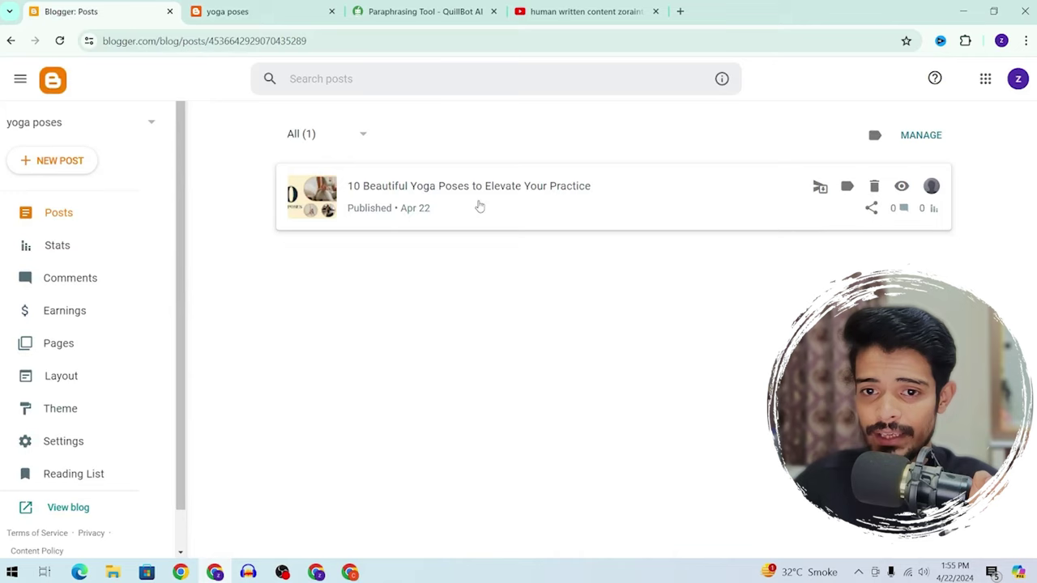
left_click(569, 184)
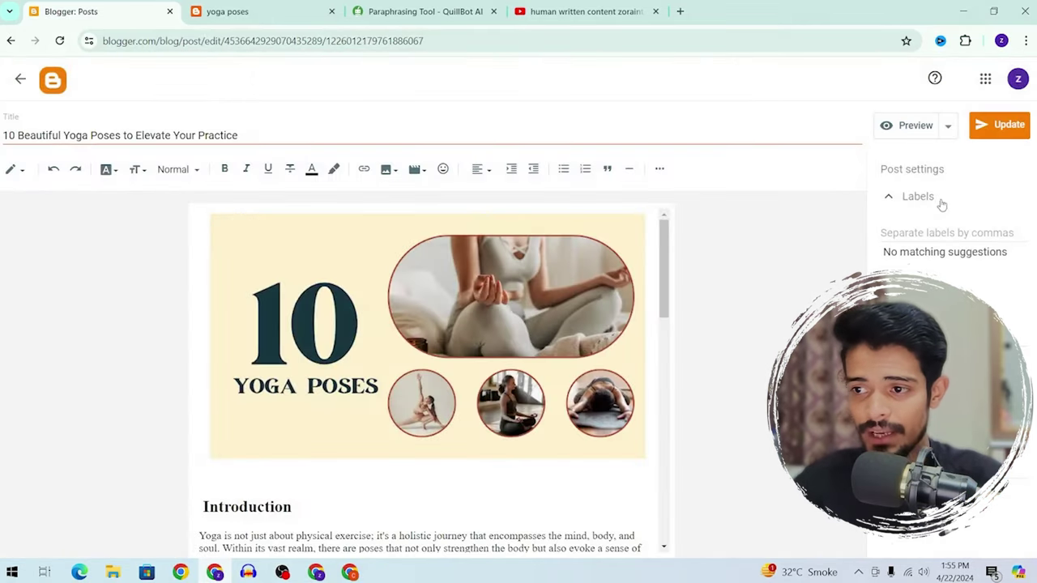
left_click(918, 197)
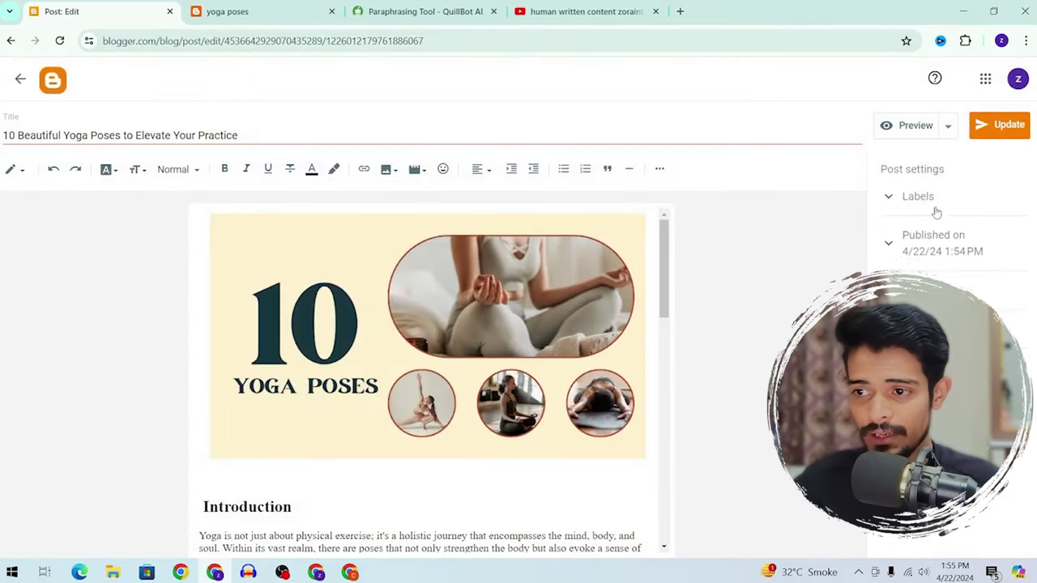
left_click(918, 197)
key("ctrl+v")
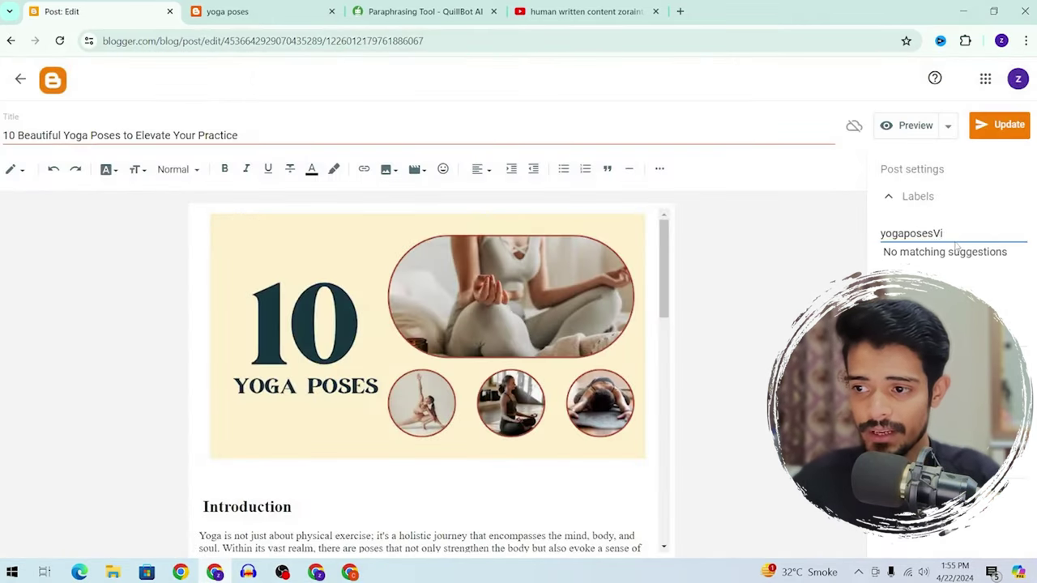
left_click(243, 11)
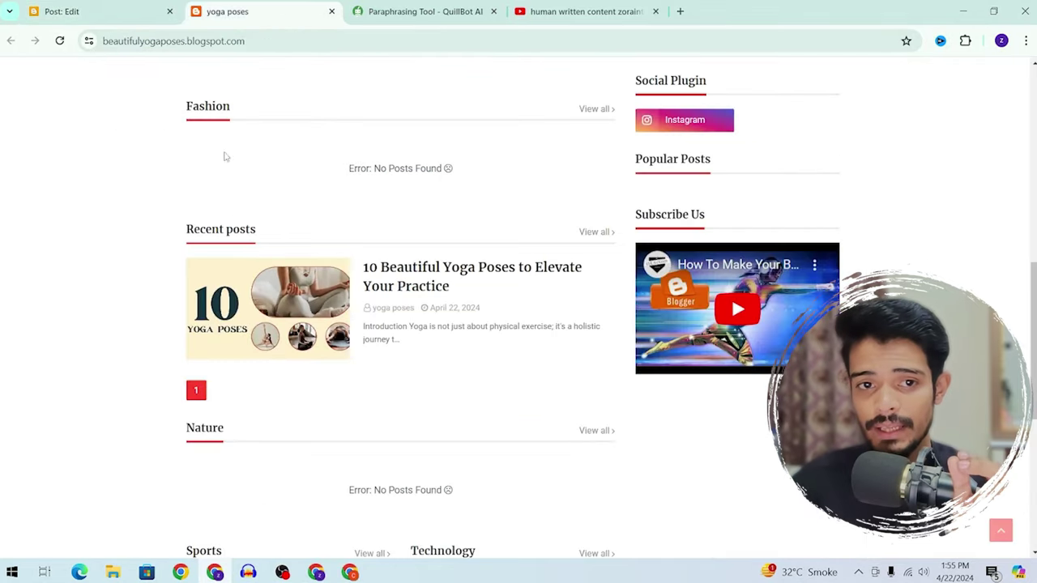
scroll(226, 156, "up", 3)
left_click(157, 5)
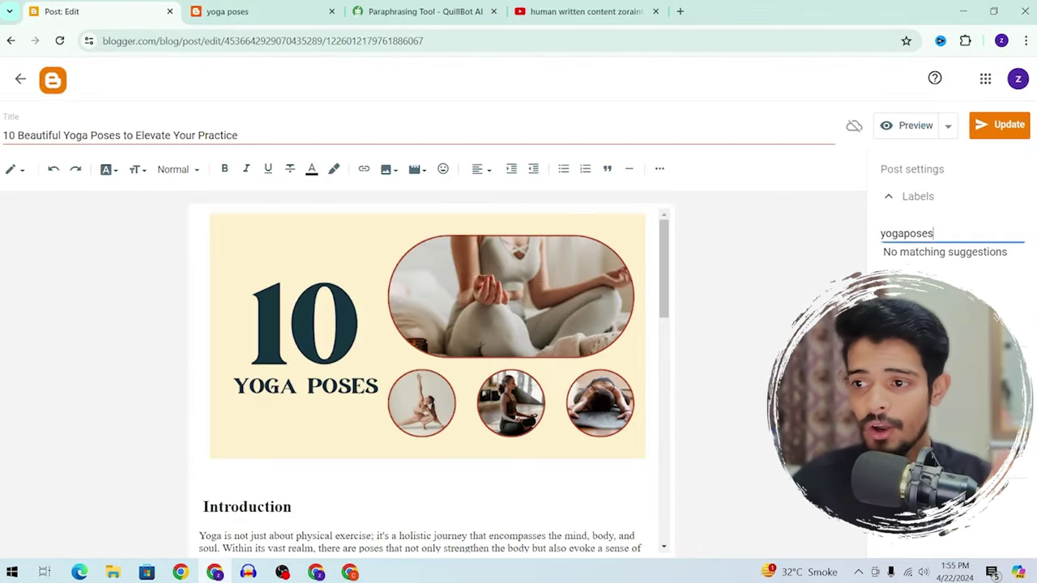
left_click(1010, 123)
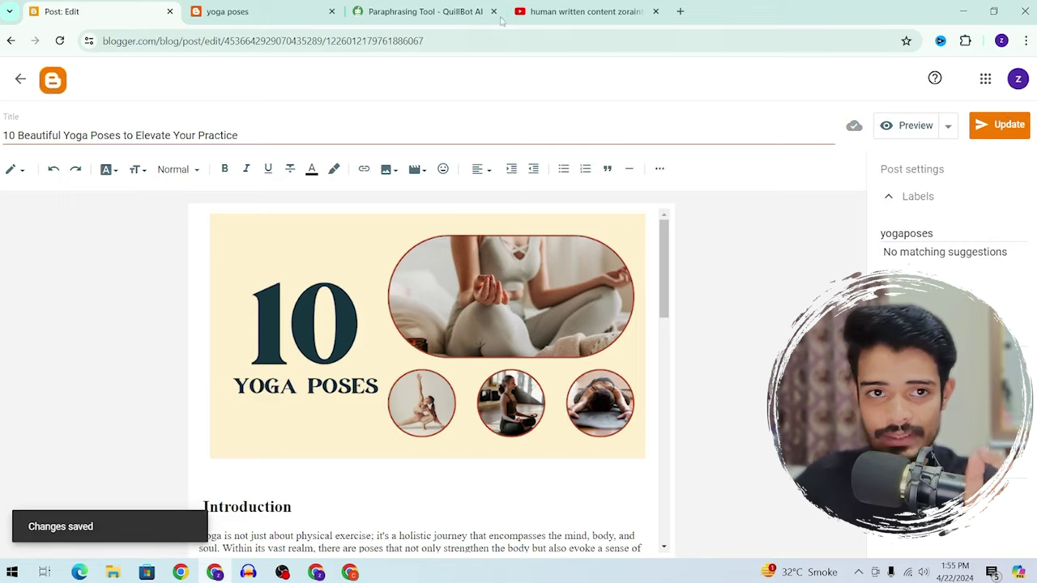
Check the yogaposes section of the blog homepage for the labelled post
left_click(243, 11)
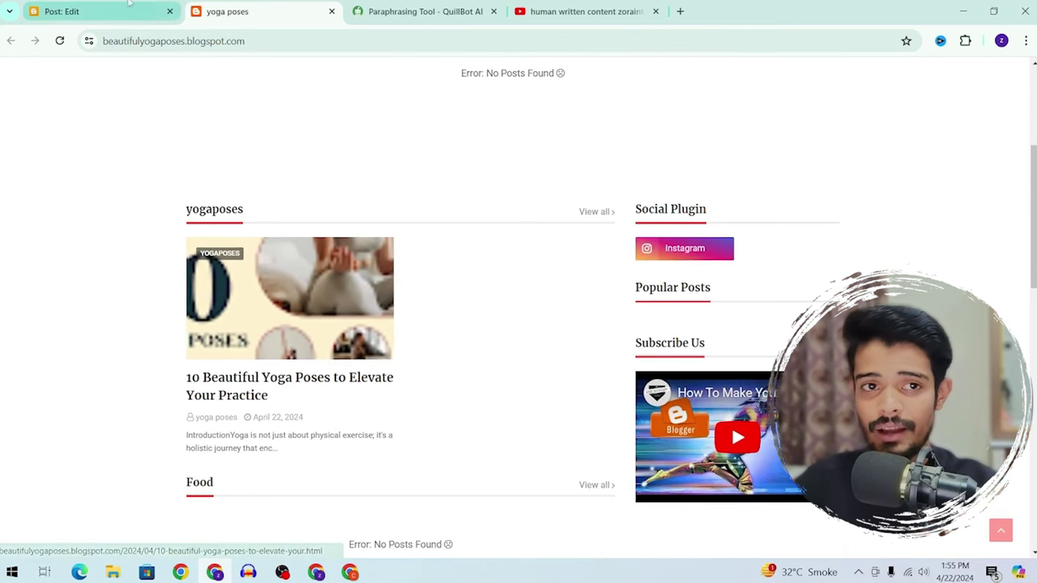
left_click(81, 11)
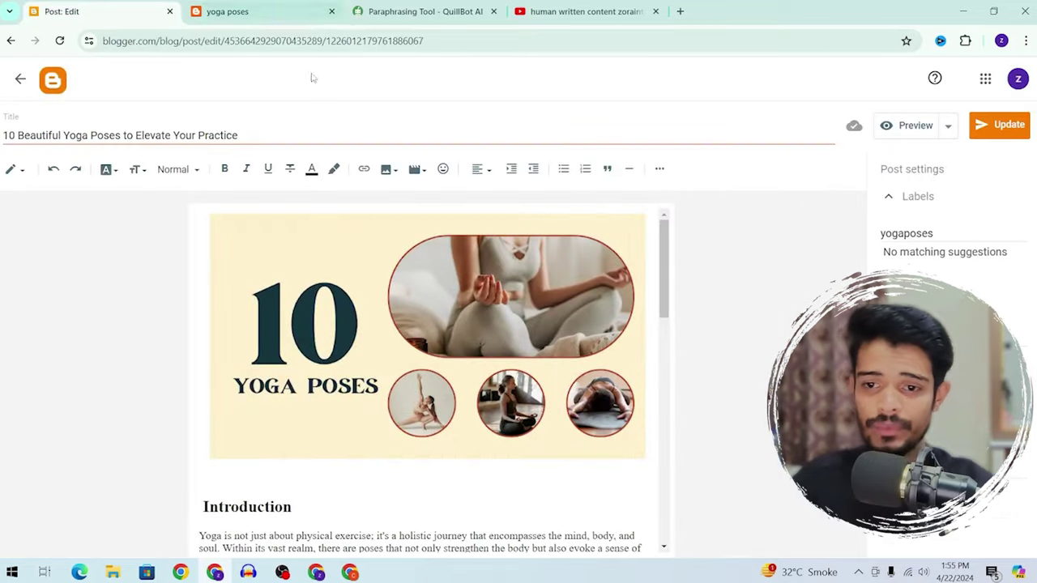
left_click(243, 11)
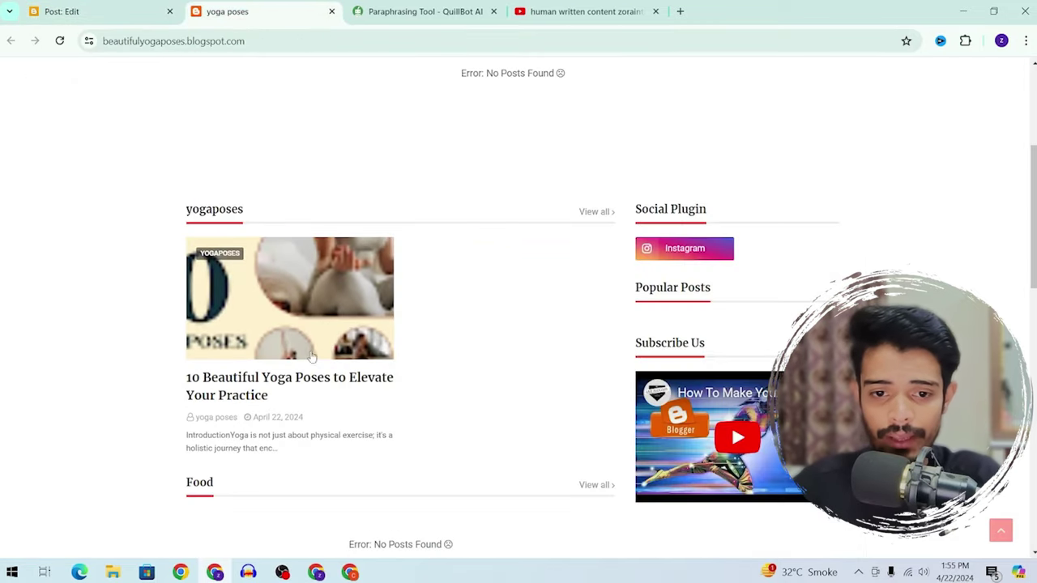
Return to the post editor and expand the post's permalink settings
left_click(156, 7)
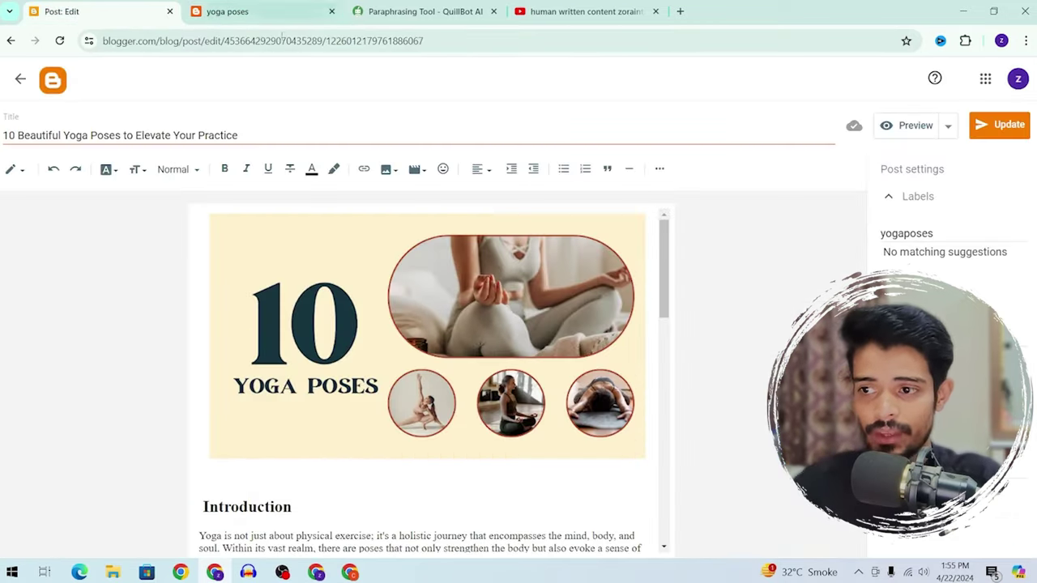
left_click(895, 420)
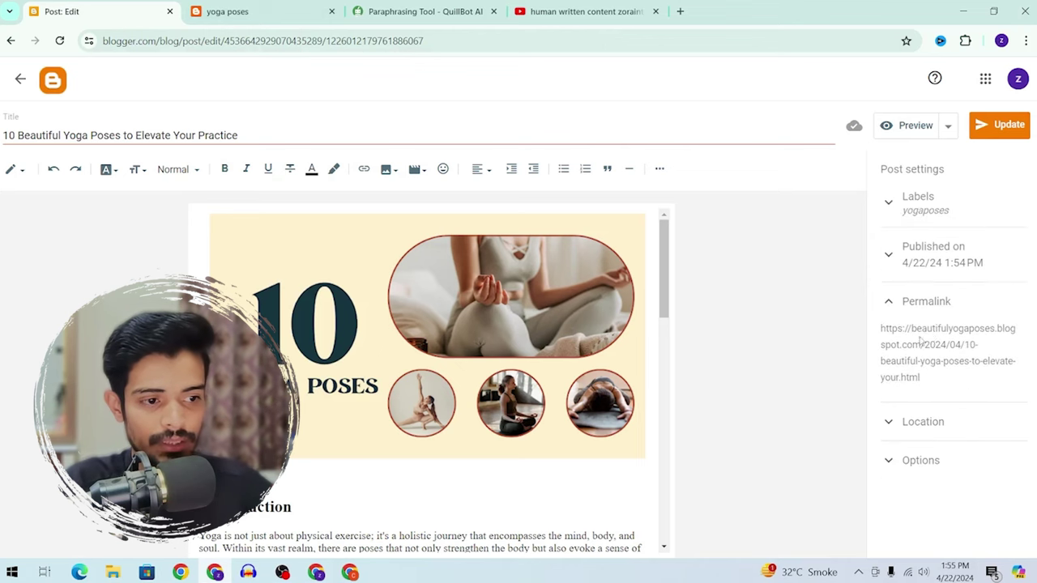
Open the live yoga poses post from the homepage and compare its web address with the permalink in the post editor
left_click(243, 12)
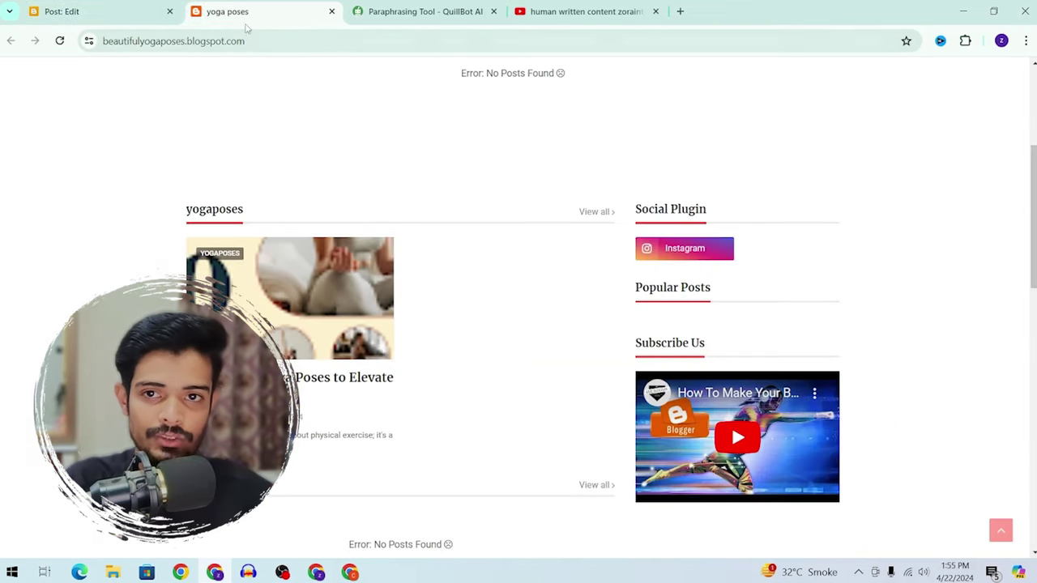
left_click(288, 356)
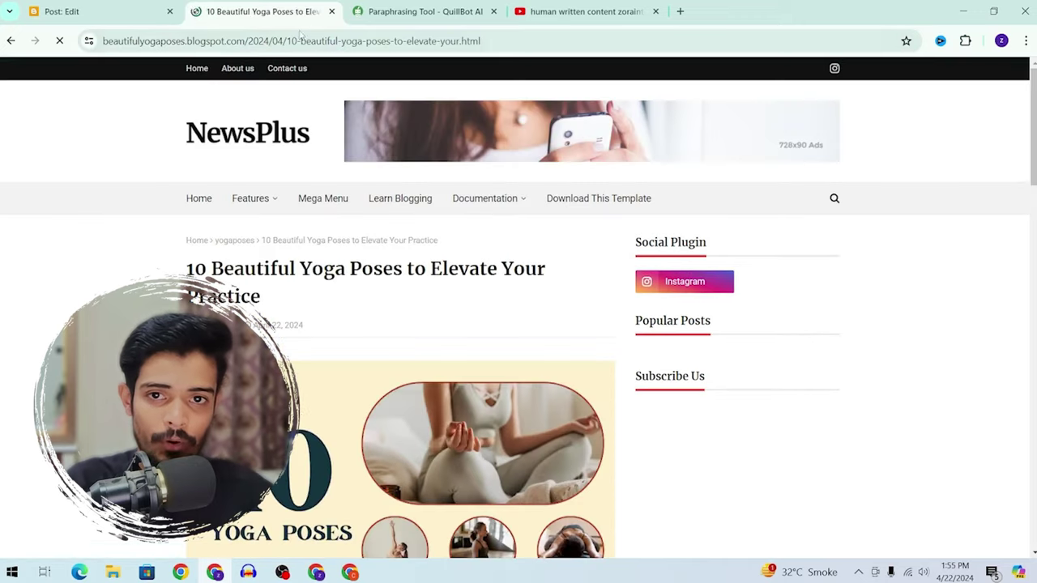
left_click_drag(286, 40, 327, 50)
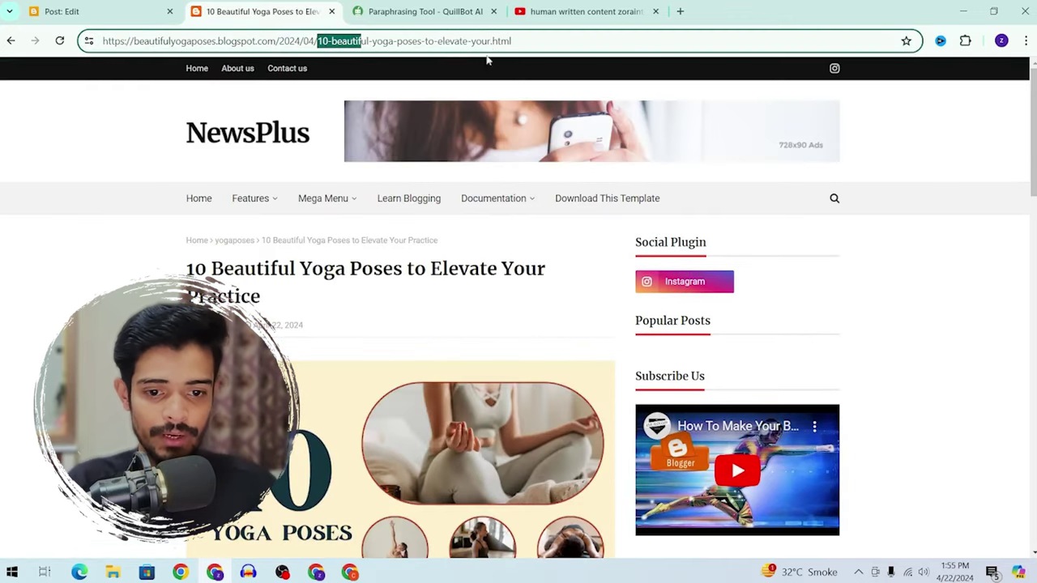
scroll(487, 243, "down", 3)
left_click(67, 8)
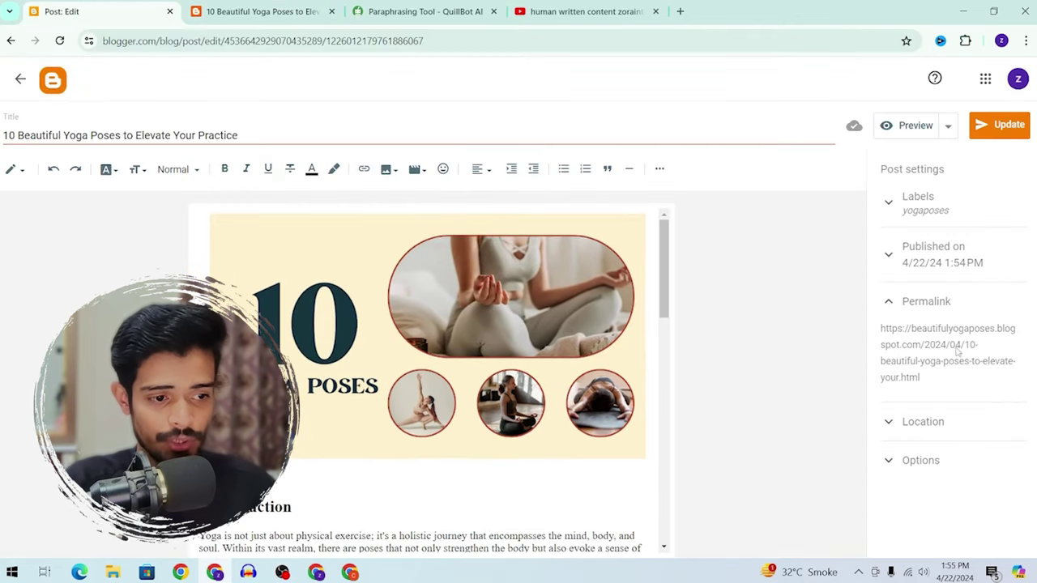
left_click_drag(922, 344, 924, 345)
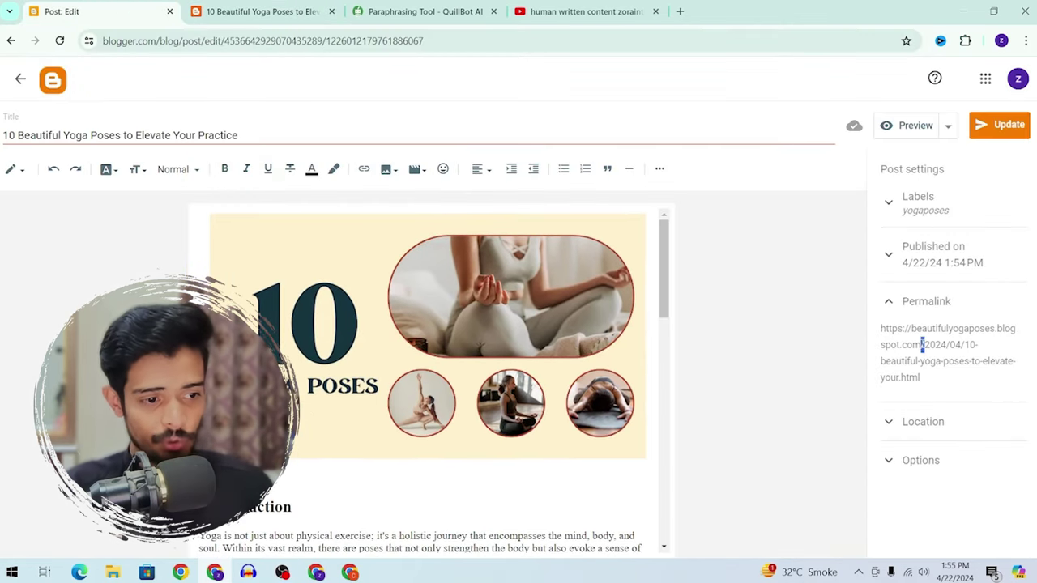
Review the post's location, reader comment and label settings, along with the article text in the editor
left_click(901, 425)
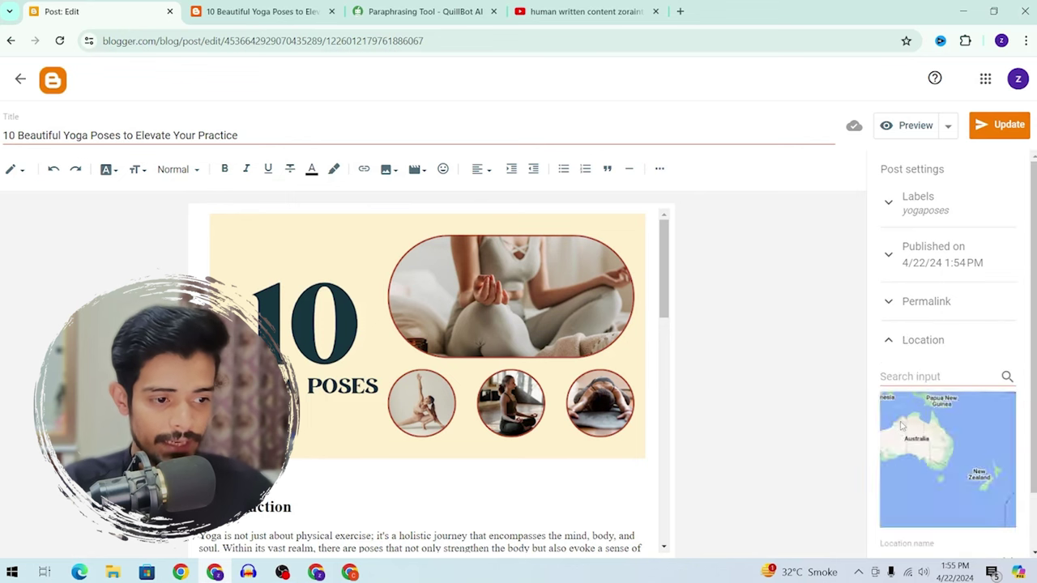
left_click(890, 341)
left_click(940, 378)
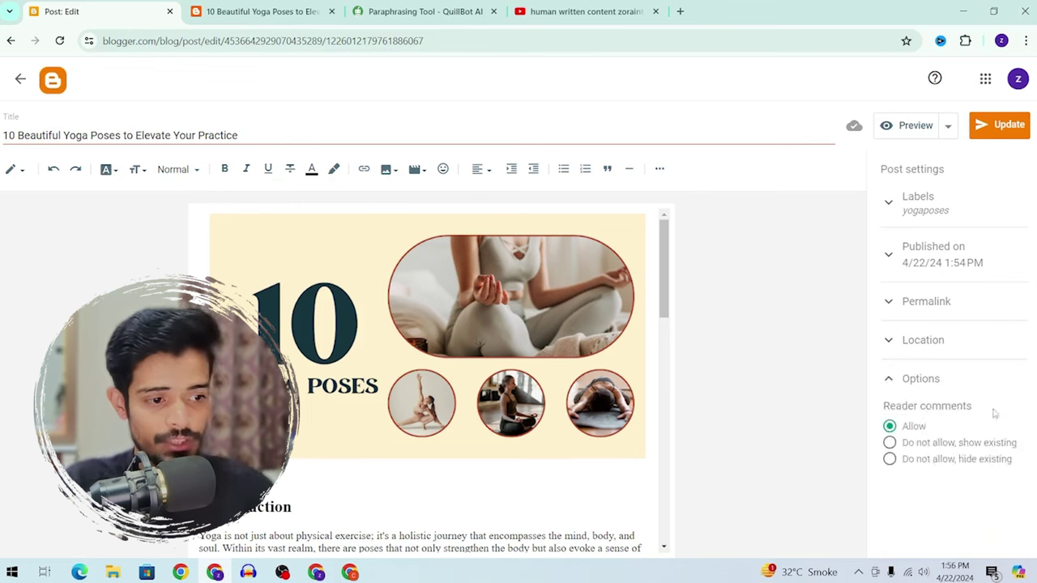
left_click(936, 199)
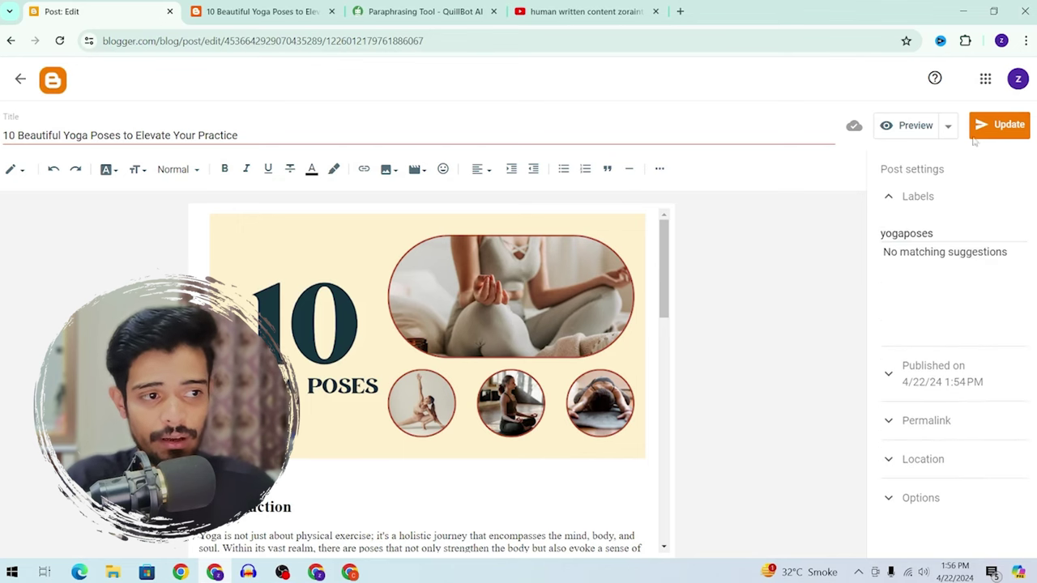
scroll(485, 318, "down", 15)
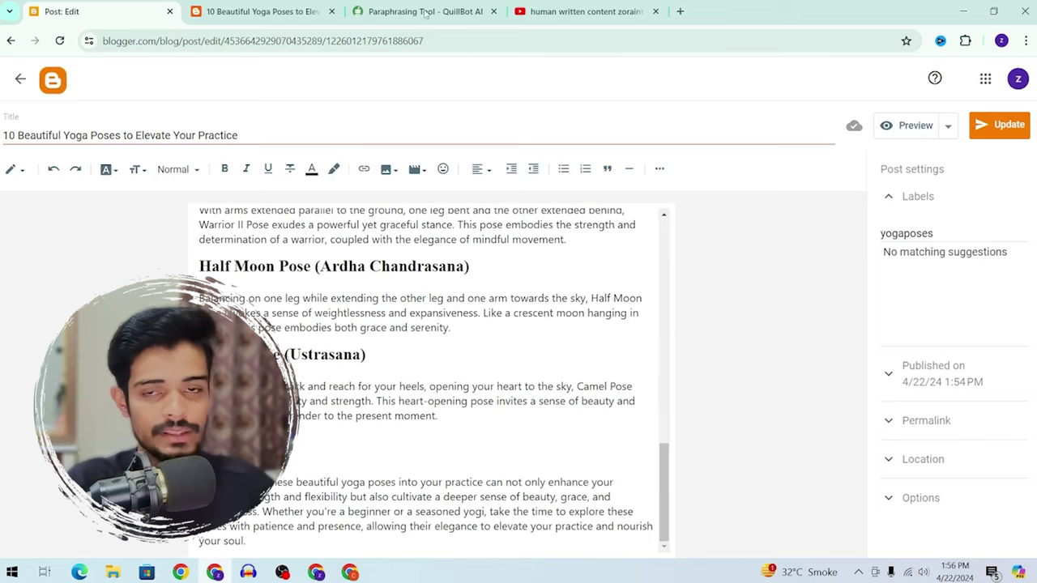
Read the published post down to its conclusion, check its WhatsApp share option, and close the share window
left_click(259, 11)
scroll(405, 307, "down", 10)
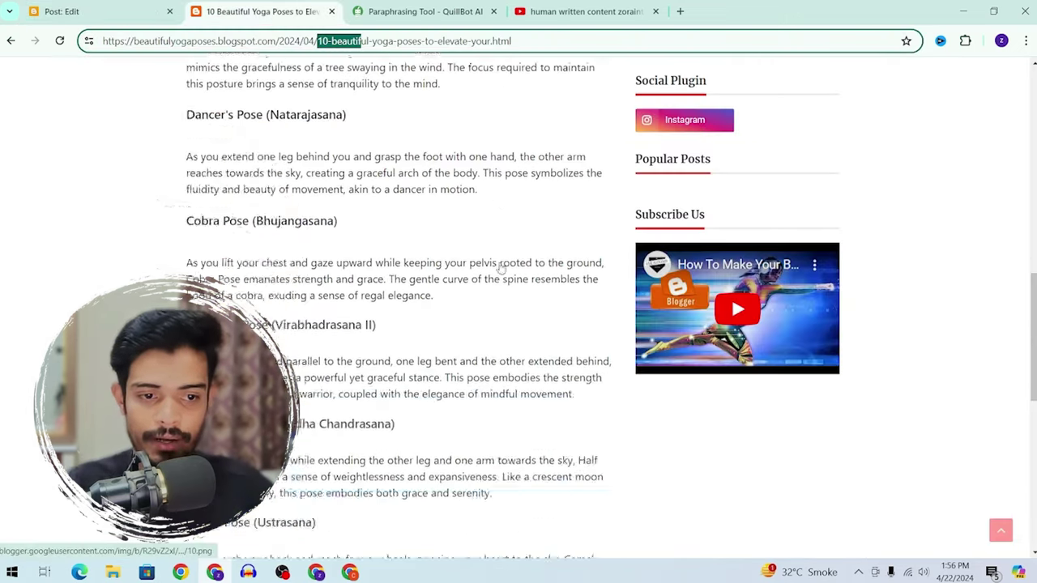
scroll(499, 269, "down", 4)
scroll(499, 270, "up", 2)
scroll(498, 270, "down", 4)
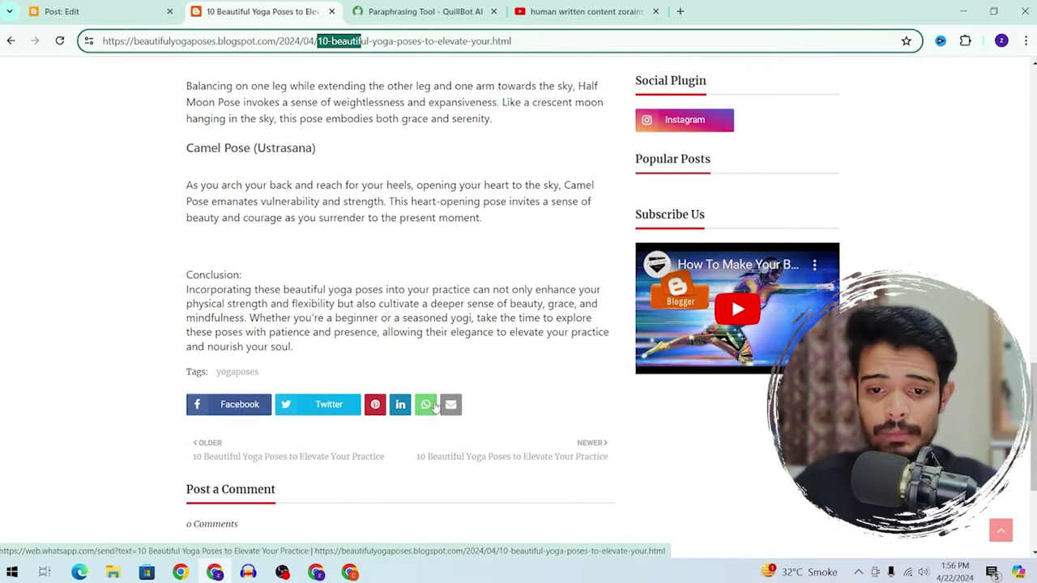
left_click(428, 405)
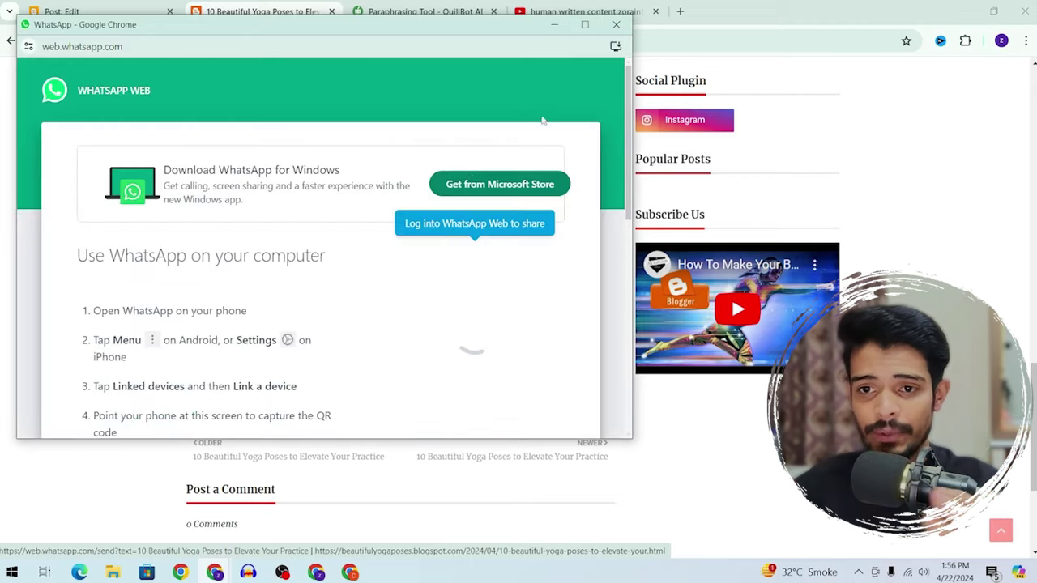
left_click(616, 24)
Look over the published post's pose headings and paragraphs, ending back at its title
scroll(303, 356, "up", 8)
scroll(303, 357, "down", 7)
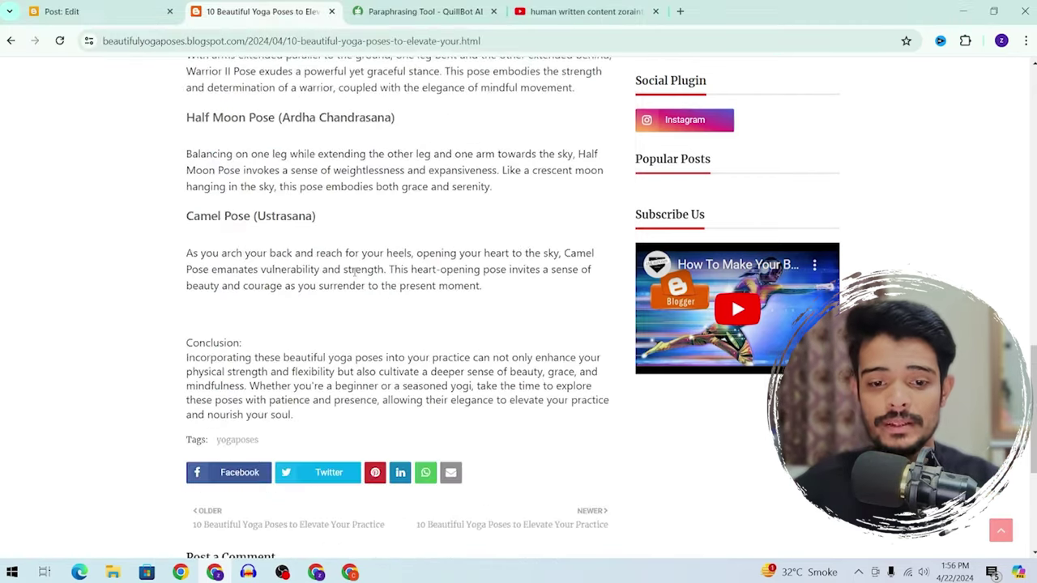
scroll(303, 356, "up", 7)
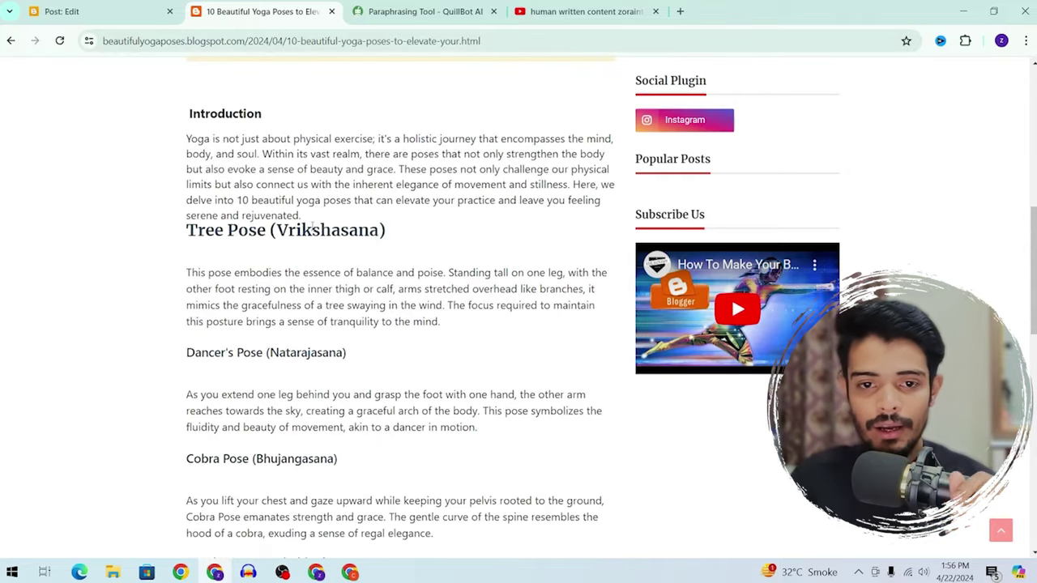
scroll(403, 189, "down", 3)
scroll(655, 200, "up", 8)
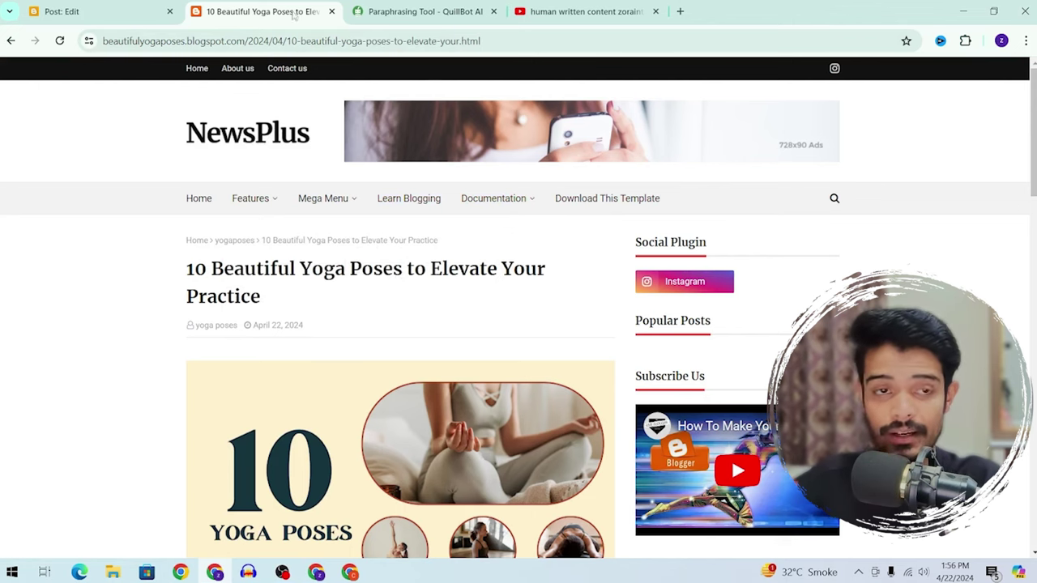
Leave the post editor and open the blog's Layout page
left_click(129, 11)
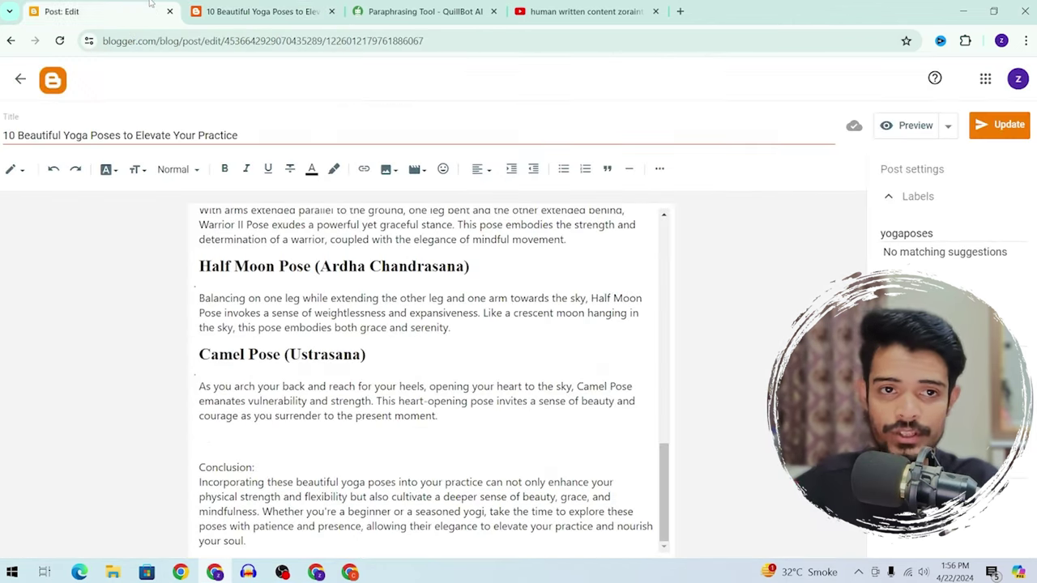
left_click(11, 41)
left_click(11, 41)
left_click(11, 42)
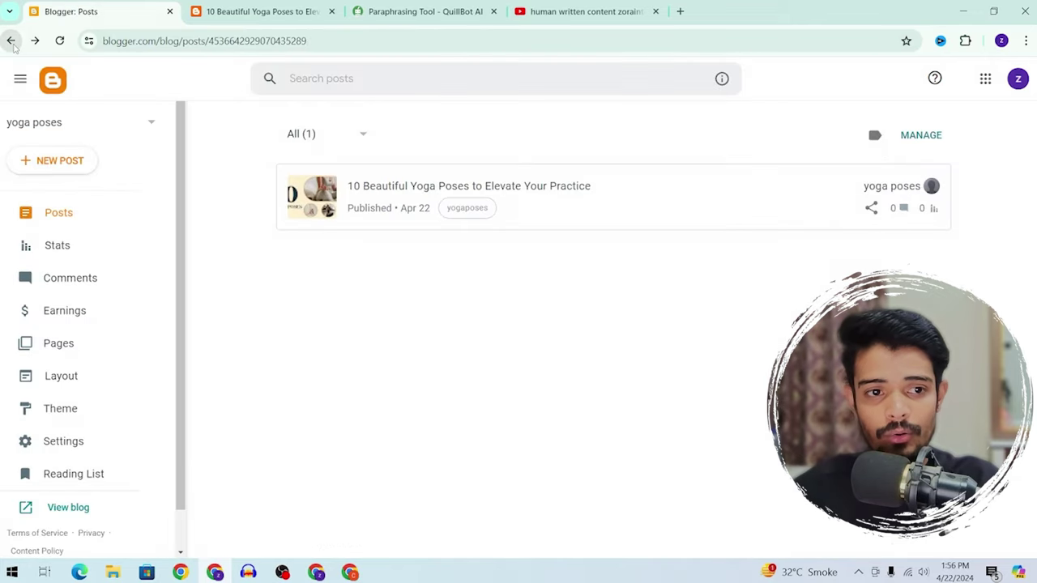
left_click(86, 375)
Switch to Canva, search for "logo", and start a blank logo design
left_click(260, 11)
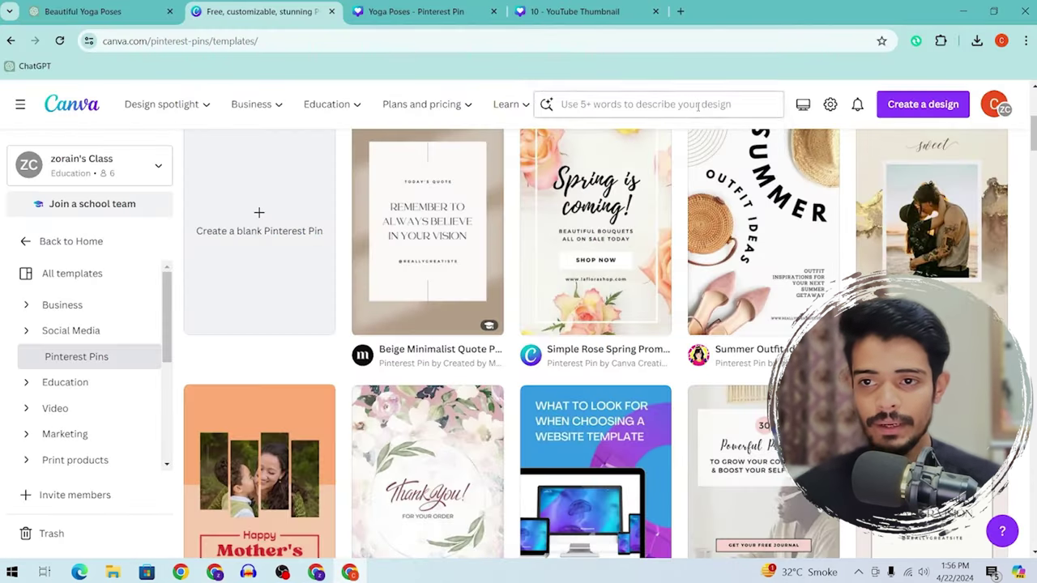
left_click(696, 104)
type("lg")
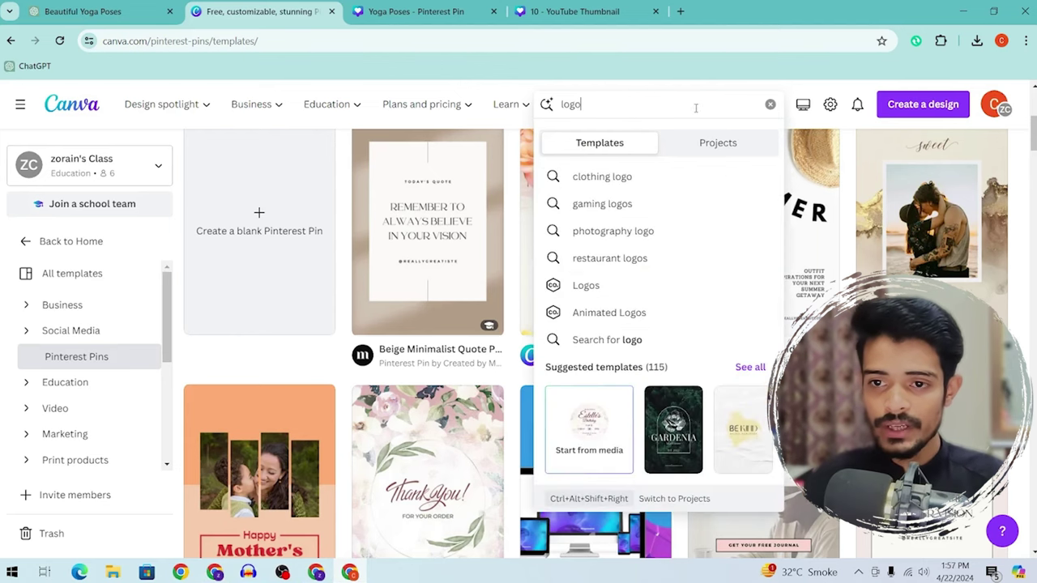
left_click(606, 293)
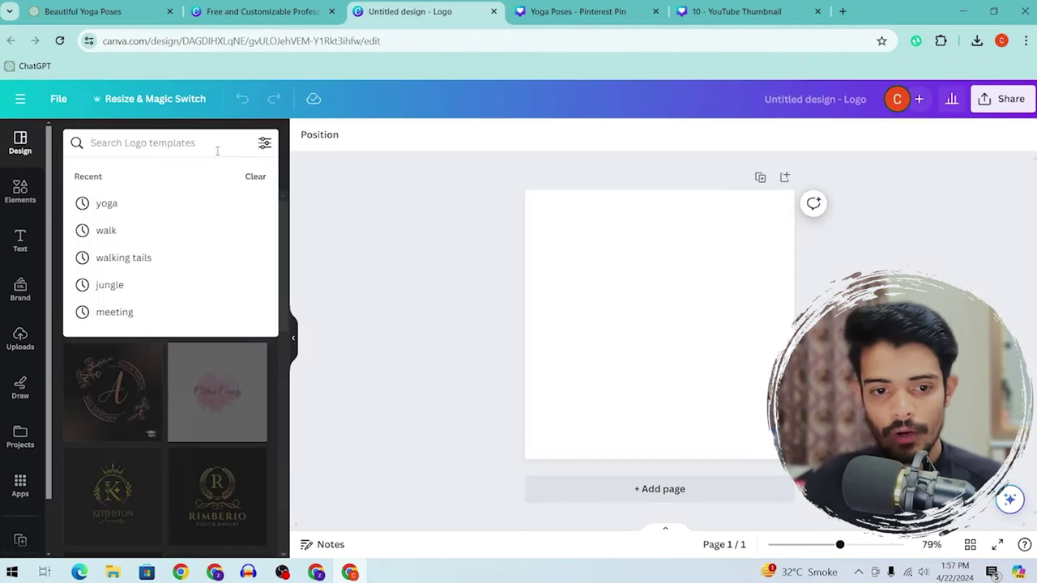
Add a heading to the logo canvas with the blog name "beautifulyogaposes" copied from the post's web address
left_click(308, 233)
left_click(21, 239)
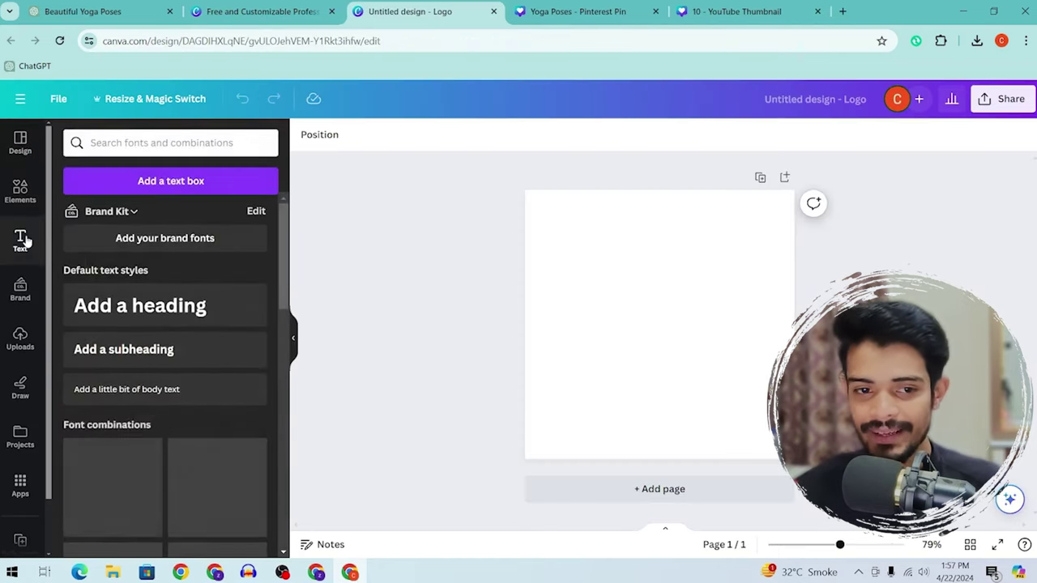
left_click(144, 318)
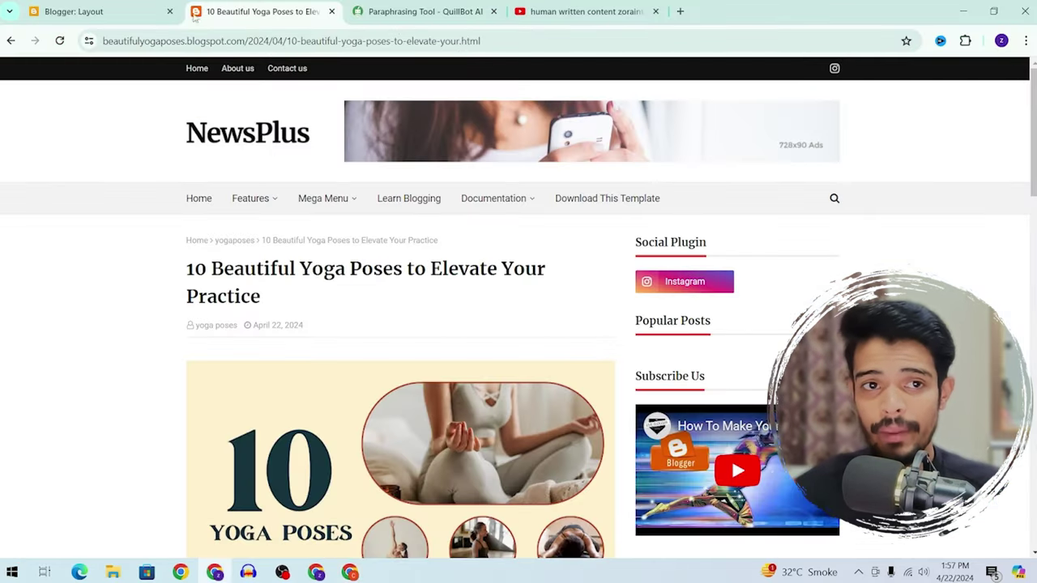
left_click_drag(103, 42, 185, 47)
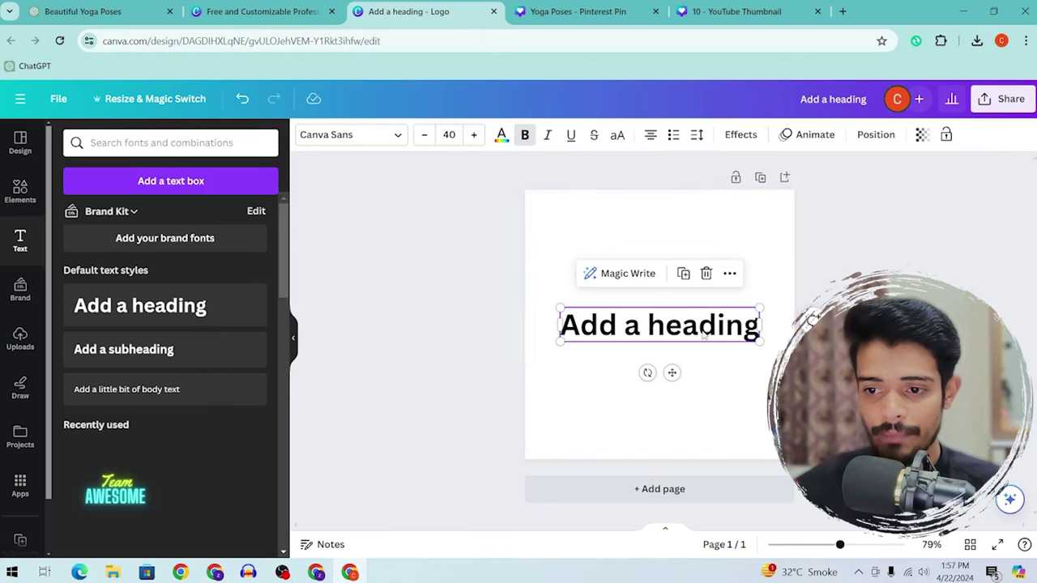
type("beautifulyogaposes")
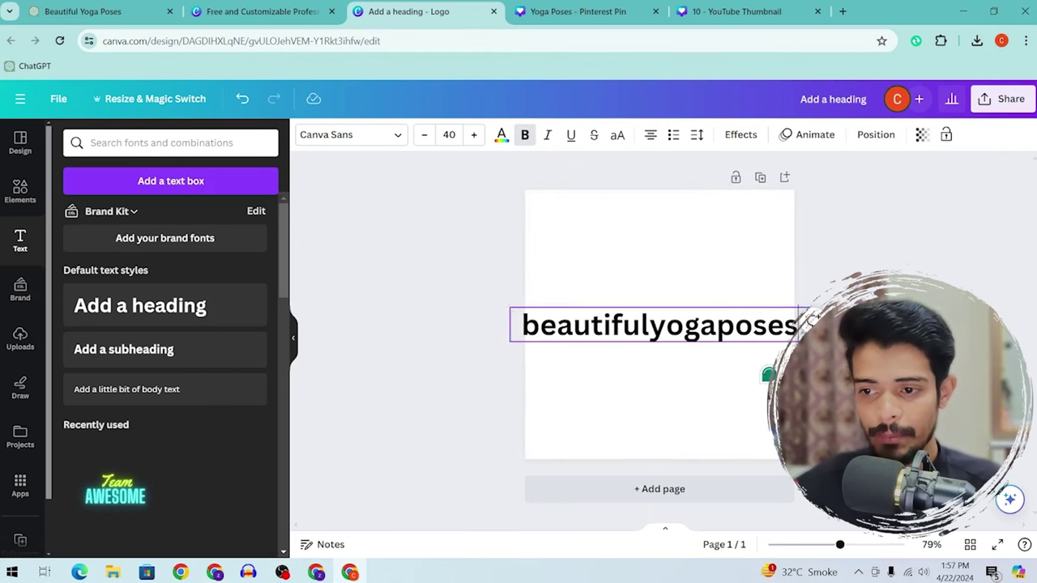
Shrink the logo heading to font size 27.3 and separate its words to read "beautiful yoga poses"
left_click_drag(798, 336, 763, 335)
left_click(770, 325)
left_click(688, 334)
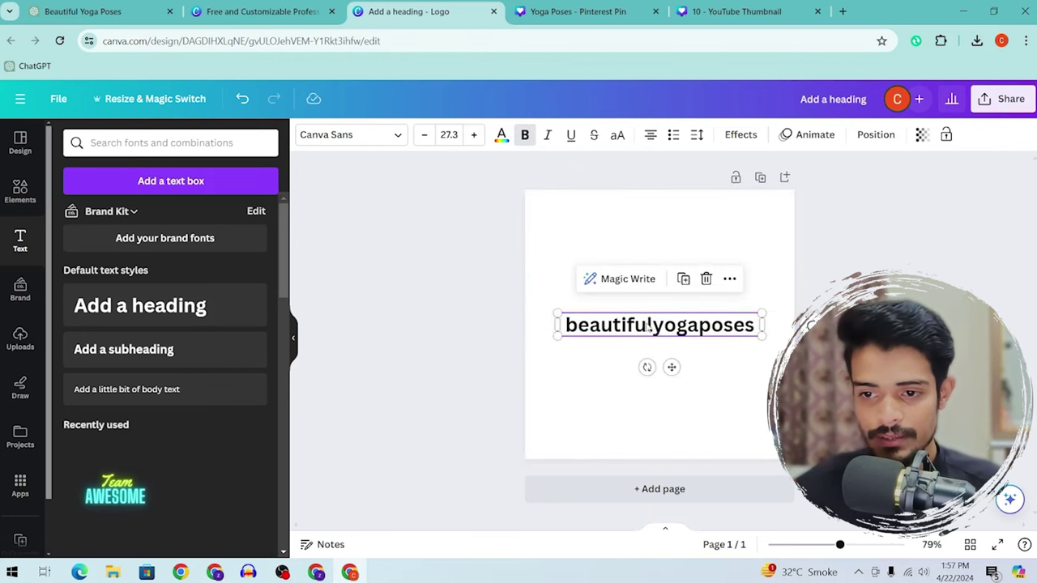
double_click(652, 328)
left_click(639, 325)
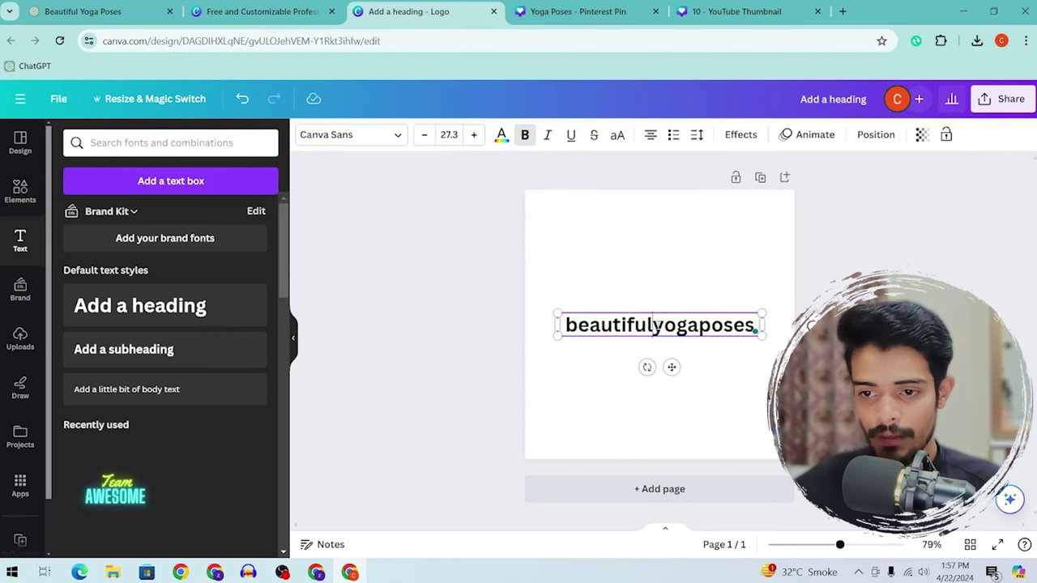
left_click(700, 325)
left_click(810, 324)
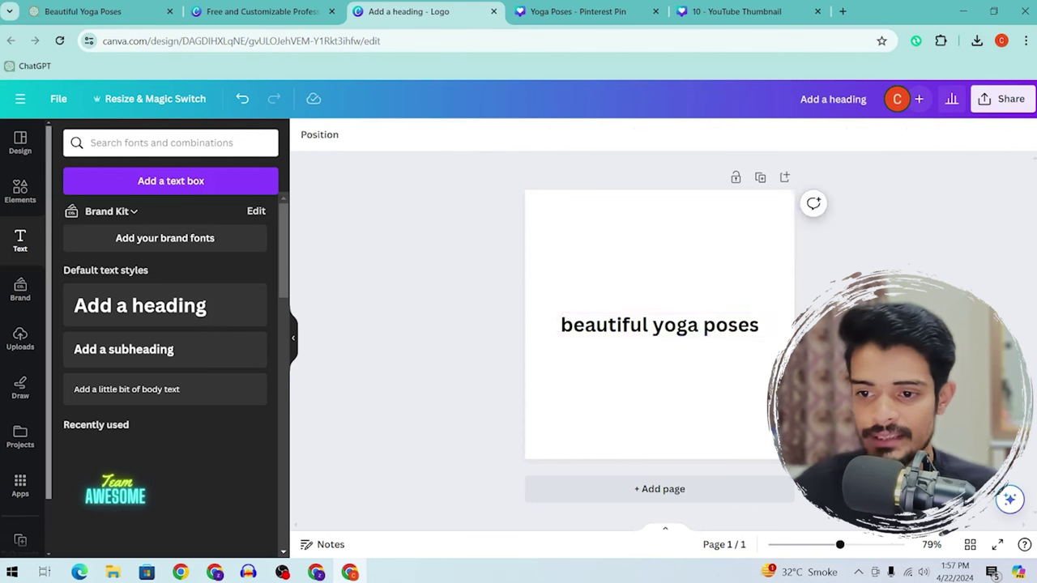
Convert the logo heading to uppercase and widen its text box so it fits on one line
left_click(718, 320)
left_click(753, 341)
left_click(729, 326)
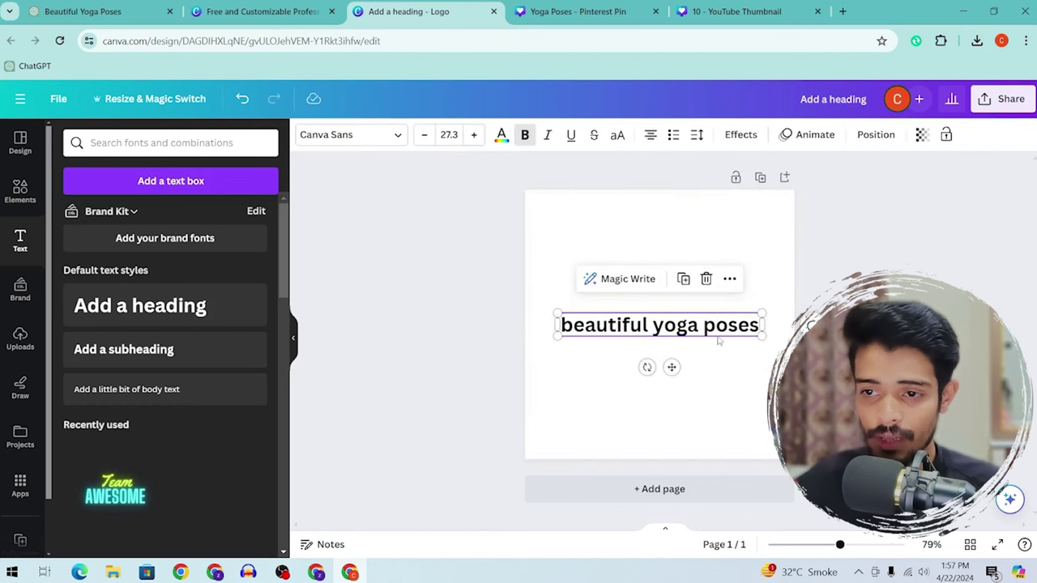
left_click(618, 135)
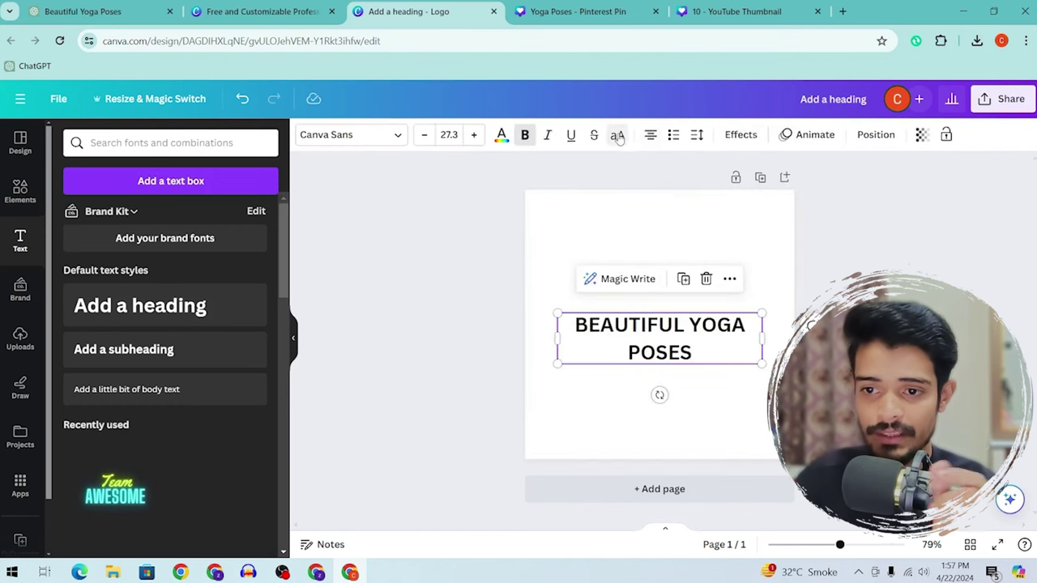
left_click_drag(763, 335, 782, 335)
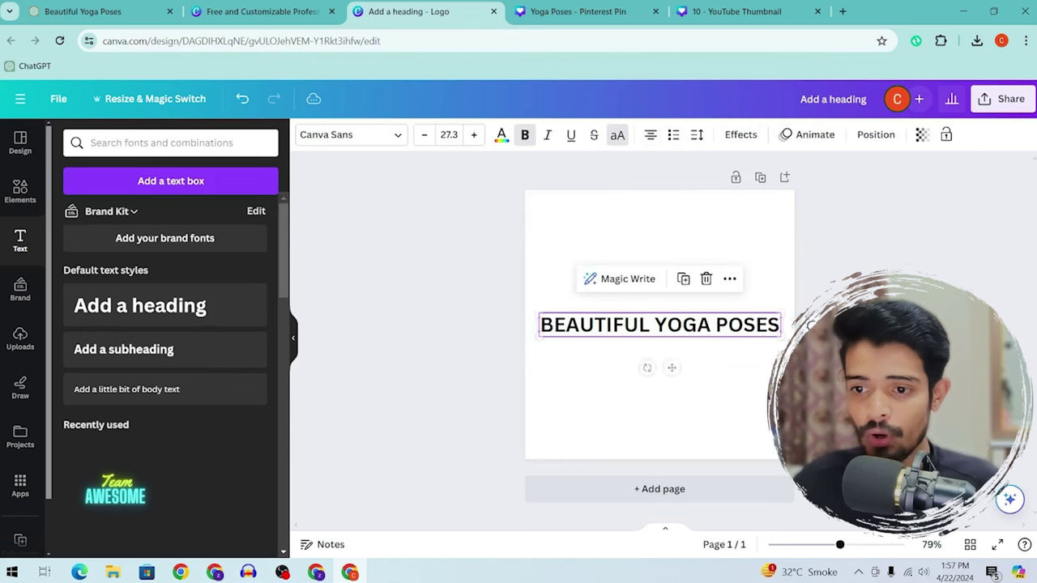
Check the blog's appearance for reference and recolour the logo heading with the solid violet default colour
left_click(711, 325)
left_click_drag(658, 328, 781, 326)
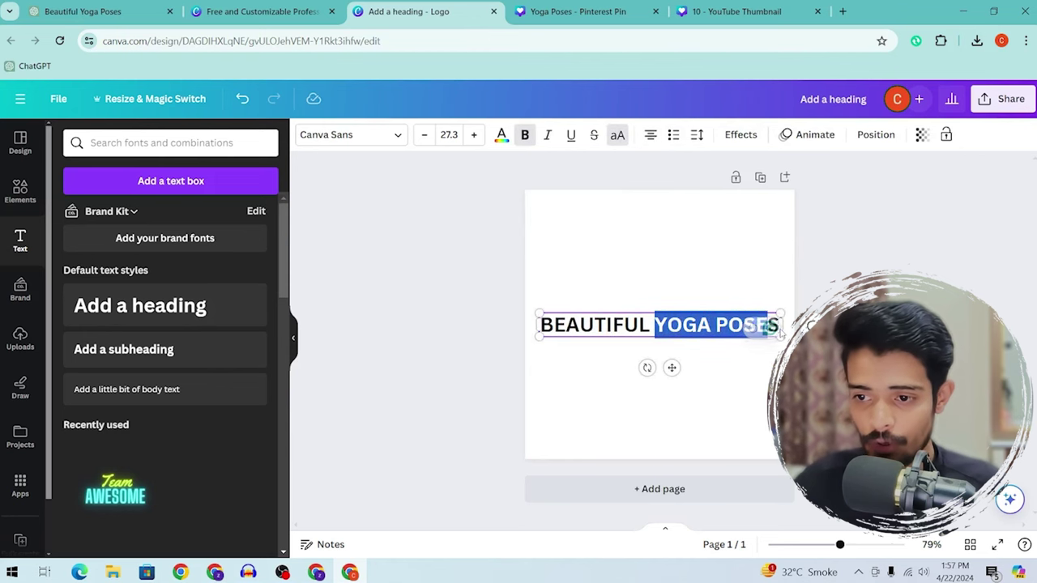
left_click(502, 135)
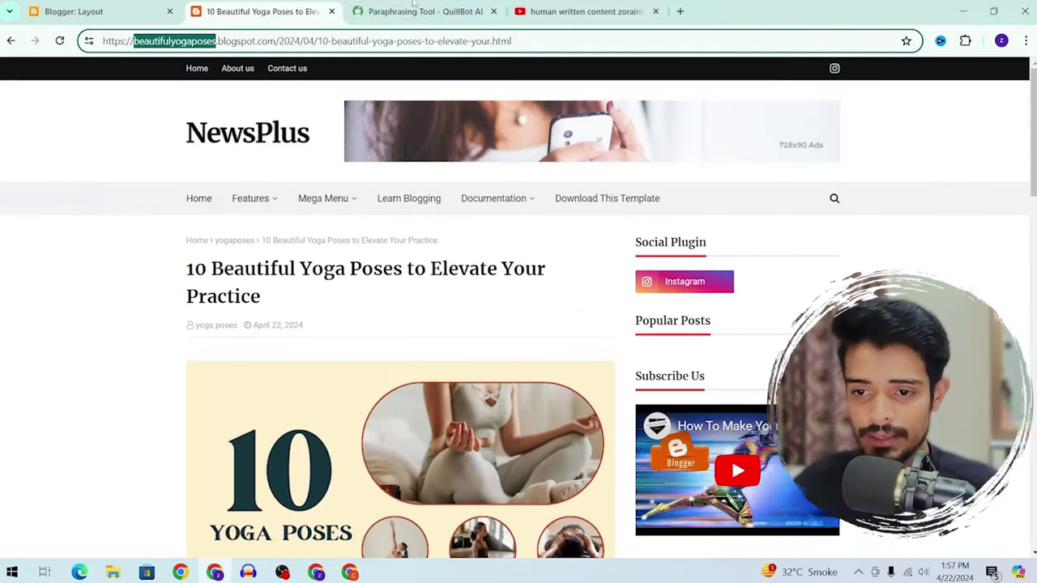
scroll(581, 294, "down", 3)
scroll(299, 279, "up", 2)
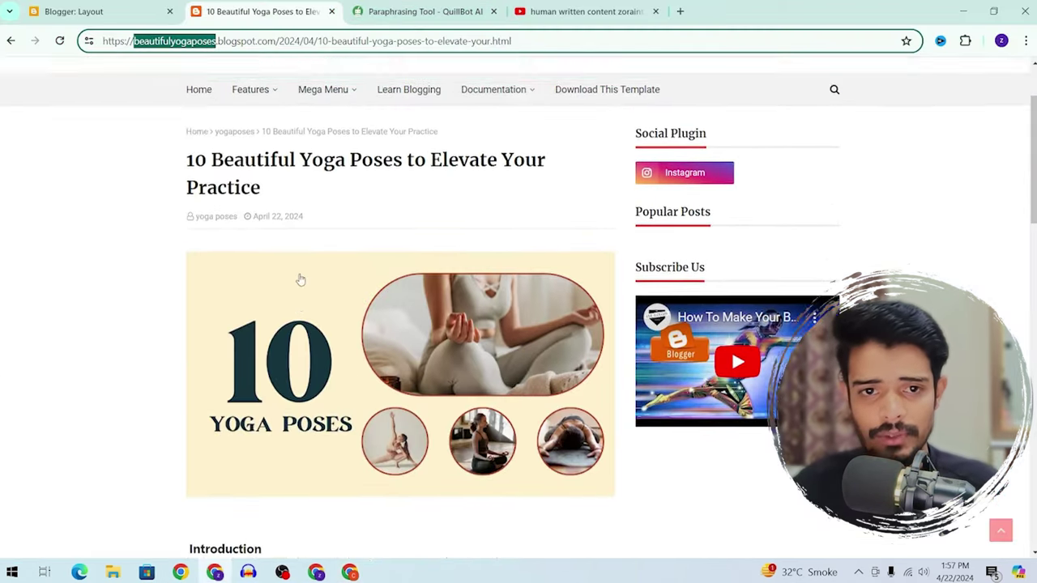
scroll(300, 279, "up", 2)
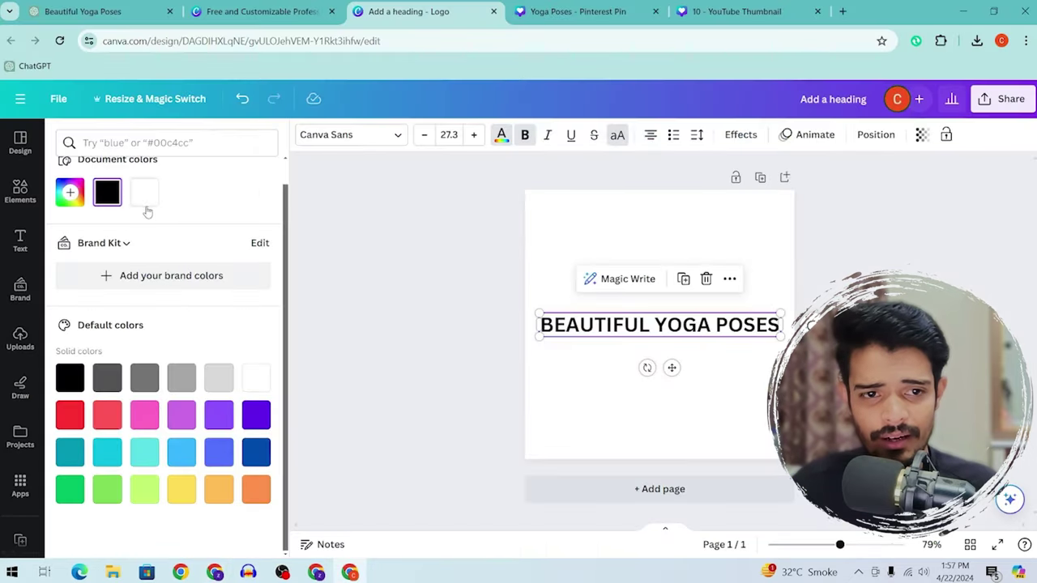
left_click(257, 416)
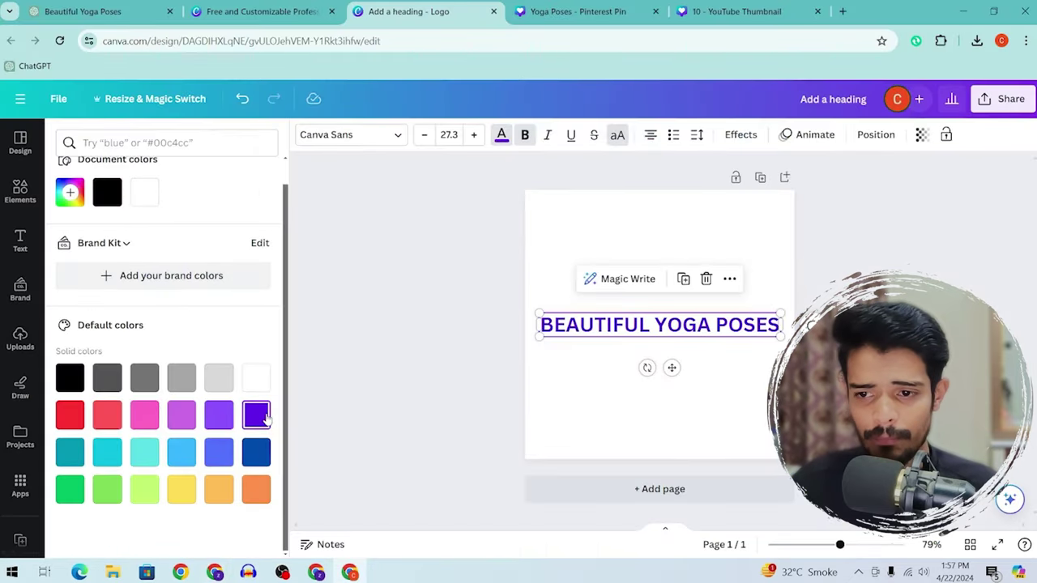
Undo the violet recolouring of the logo heading and colour only the words "YOGA POSES" light orange
key("ctrl+z")
double_click(688, 323)
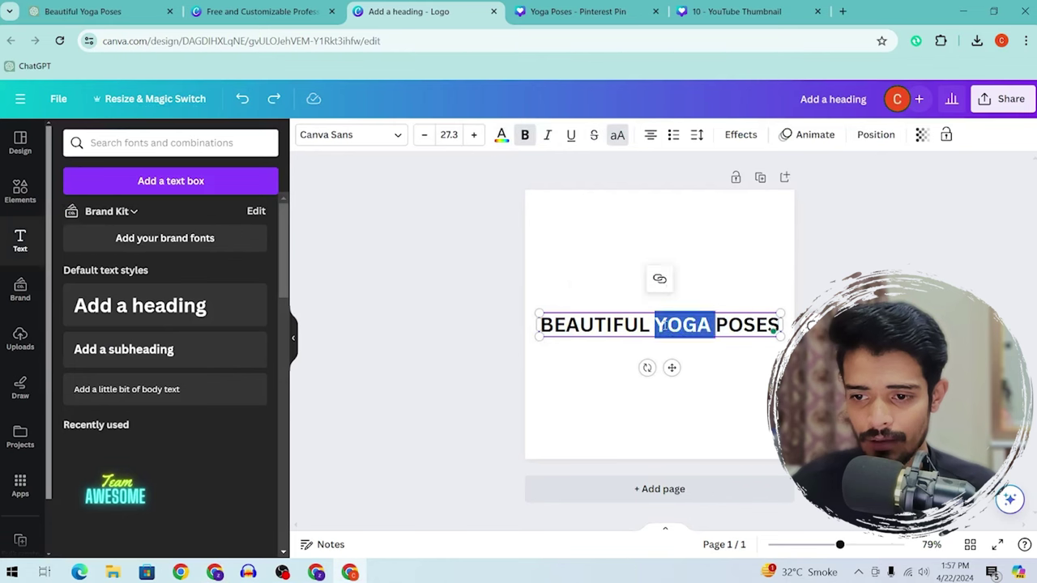
left_click(666, 324)
key("Escape")
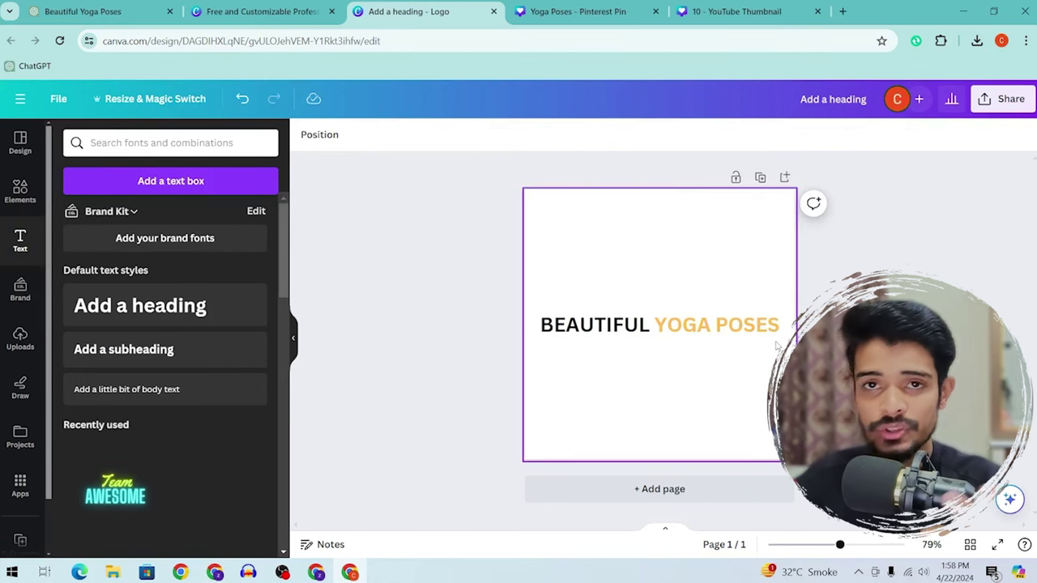
Download the logo as a PNG with a transparent background
left_click(1013, 107)
left_click(782, 381)
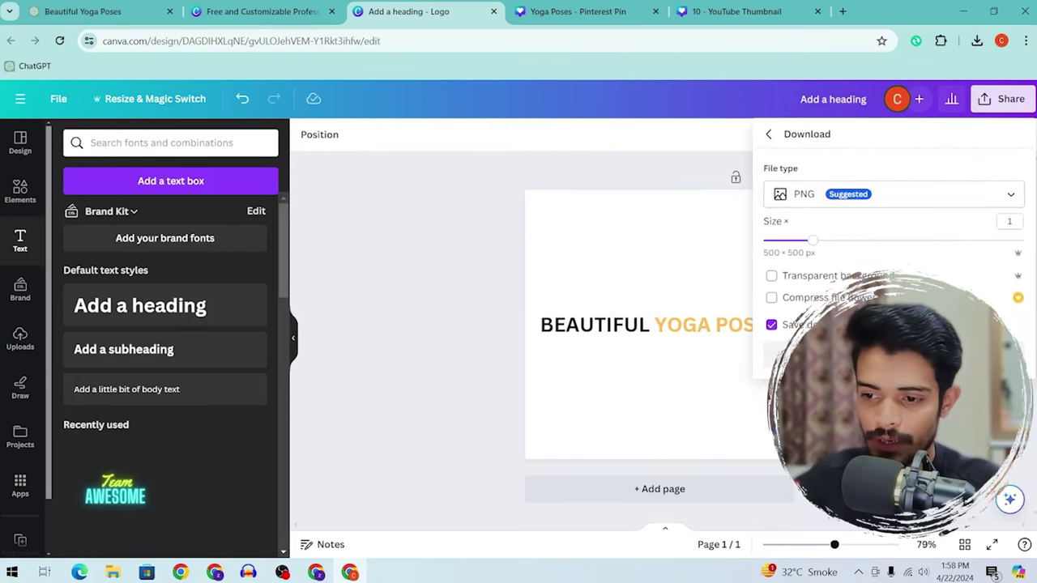
left_click(839, 280)
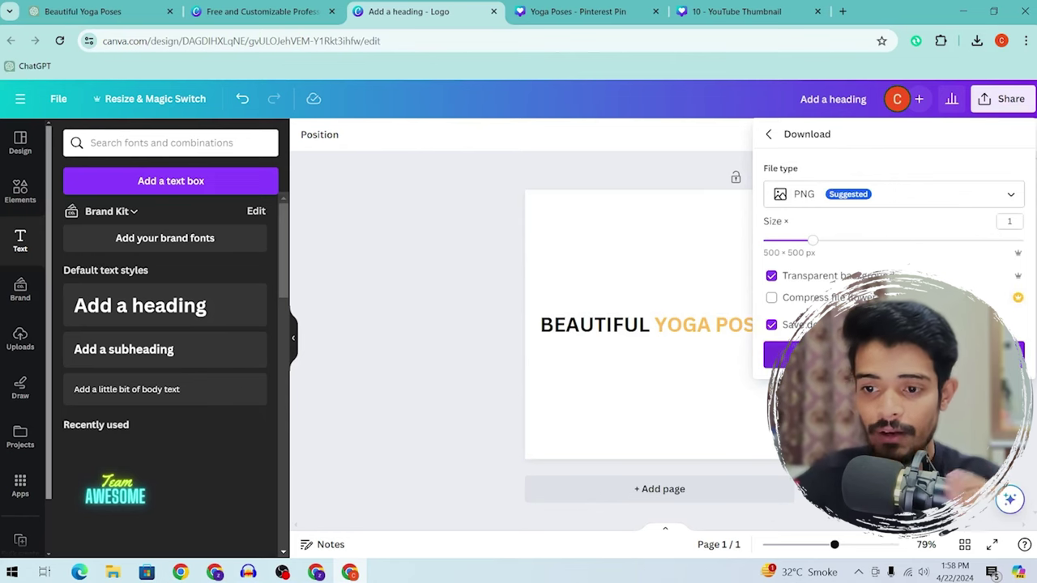
left_click(891, 355)
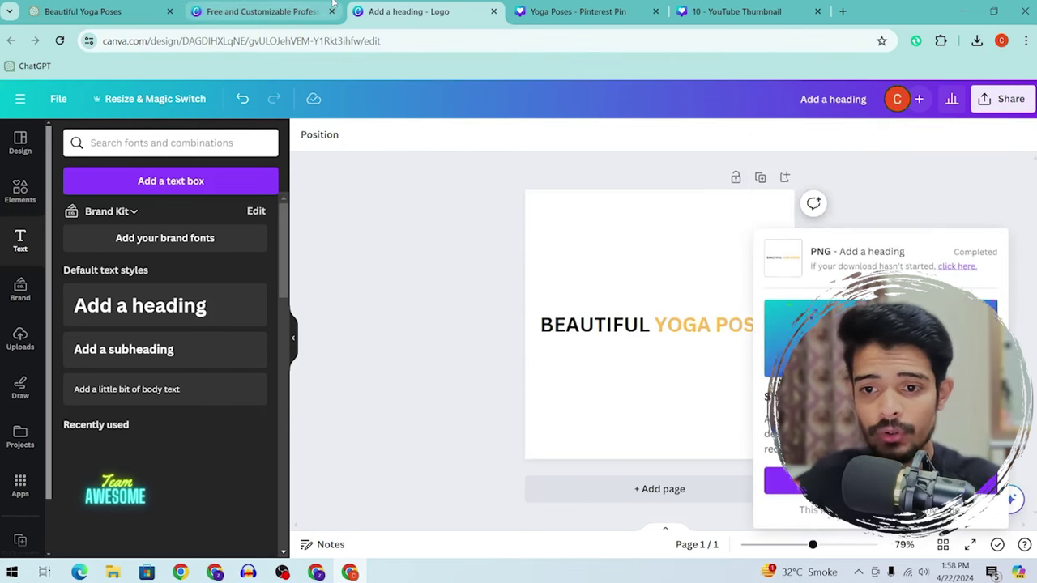
Switch to the browser window with Blogger and bring up the Header Logo gadget on the blog's Layout page
left_click(268, 11)
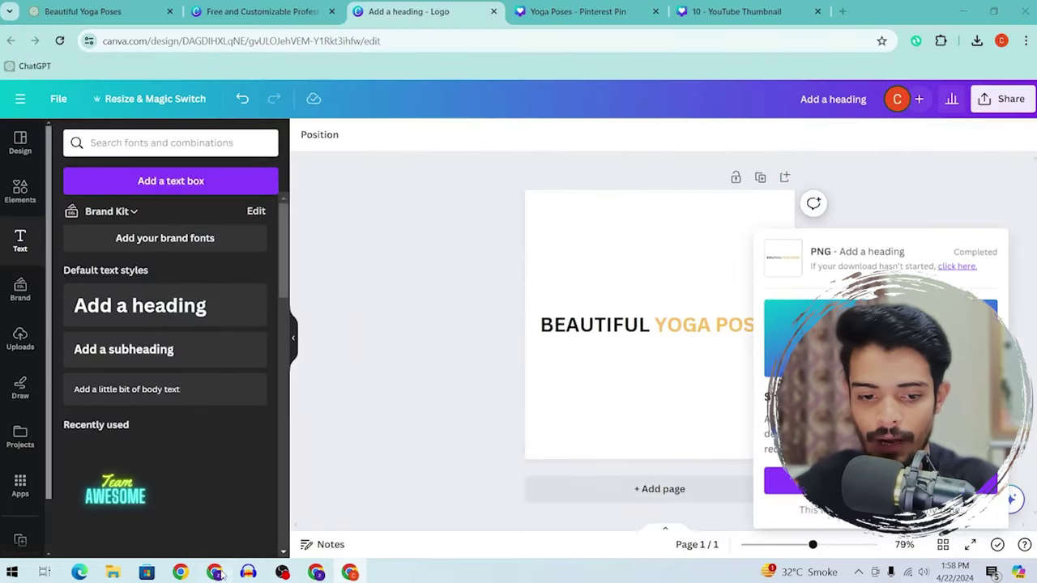
left_click(214, 572)
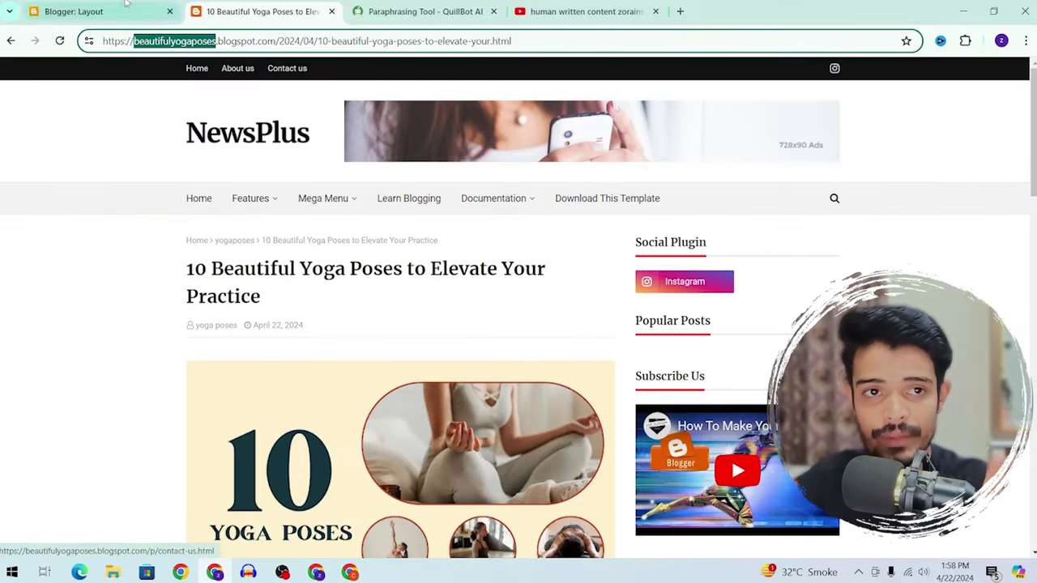
left_click(81, 12)
scroll(369, 344, "down", 4)
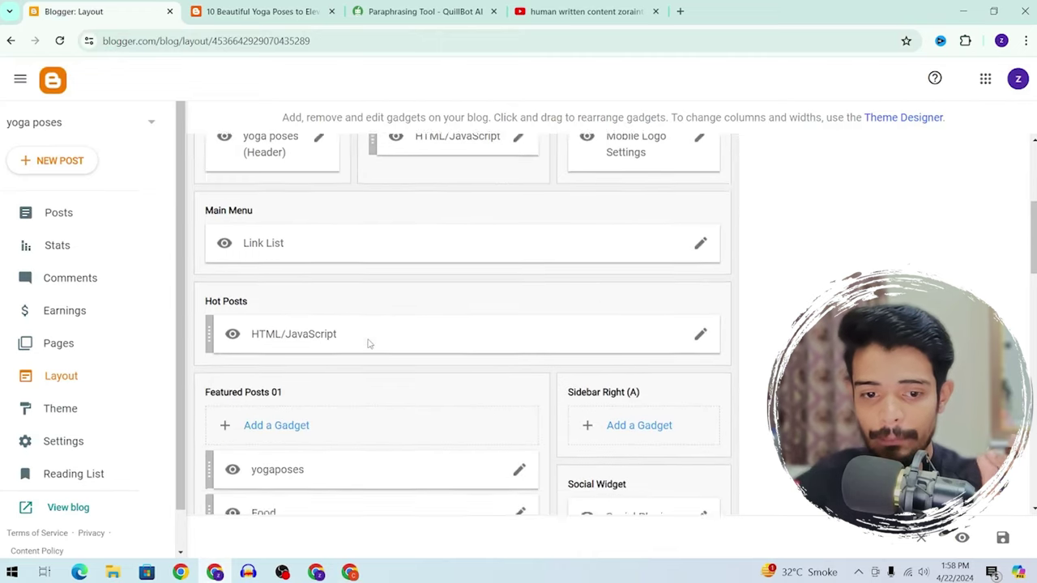
scroll(362, 339, "up", 3)
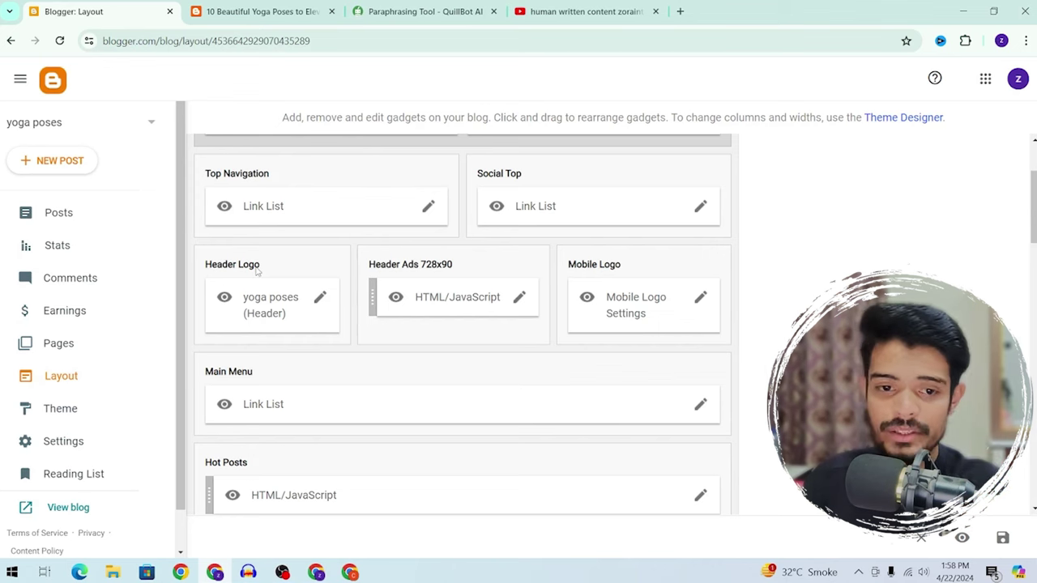
Upload "Add a heading" from Downloads as the Header Logo image, placed instead of title and description, and save the gadget
left_click(322, 300)
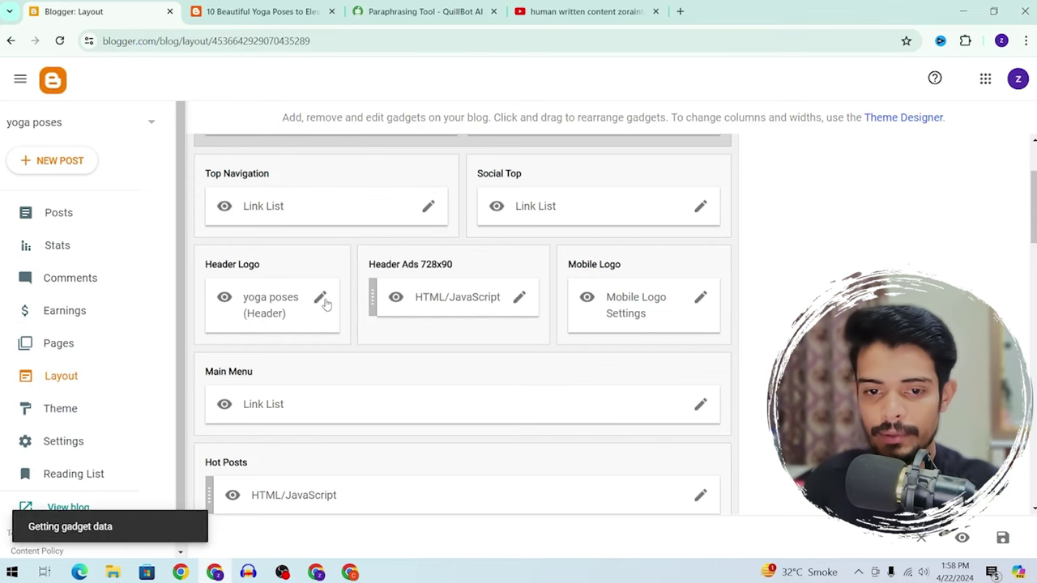
scroll(498, 344, "down", 2)
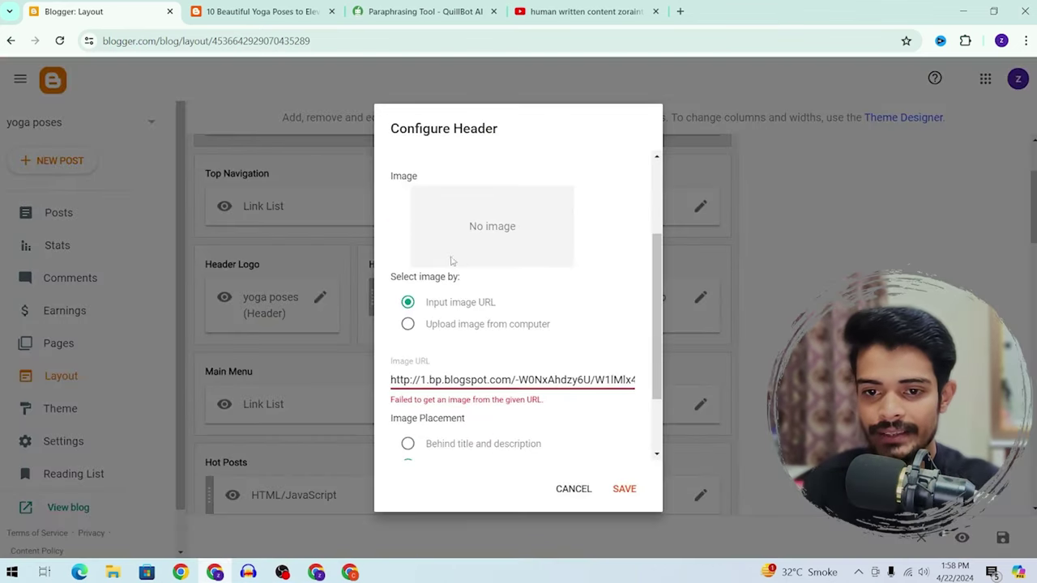
left_click(458, 325)
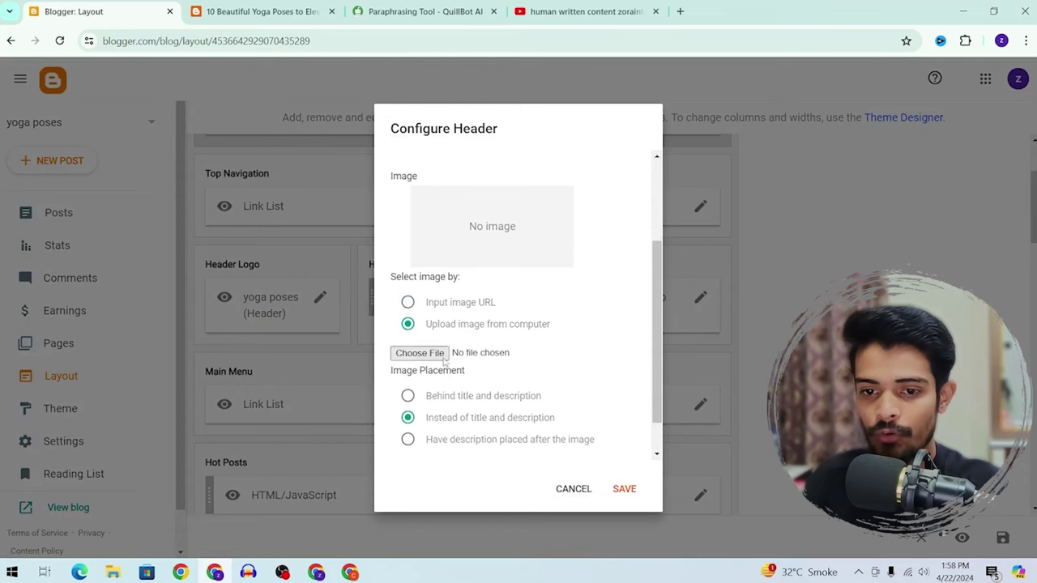
left_click(439, 353)
left_click(170, 132)
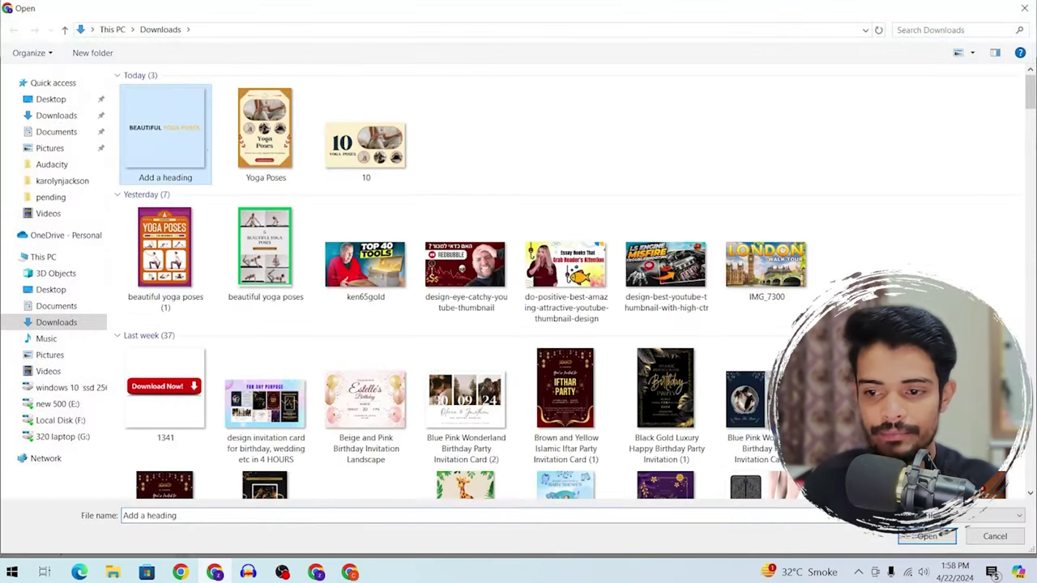
left_click(923, 538)
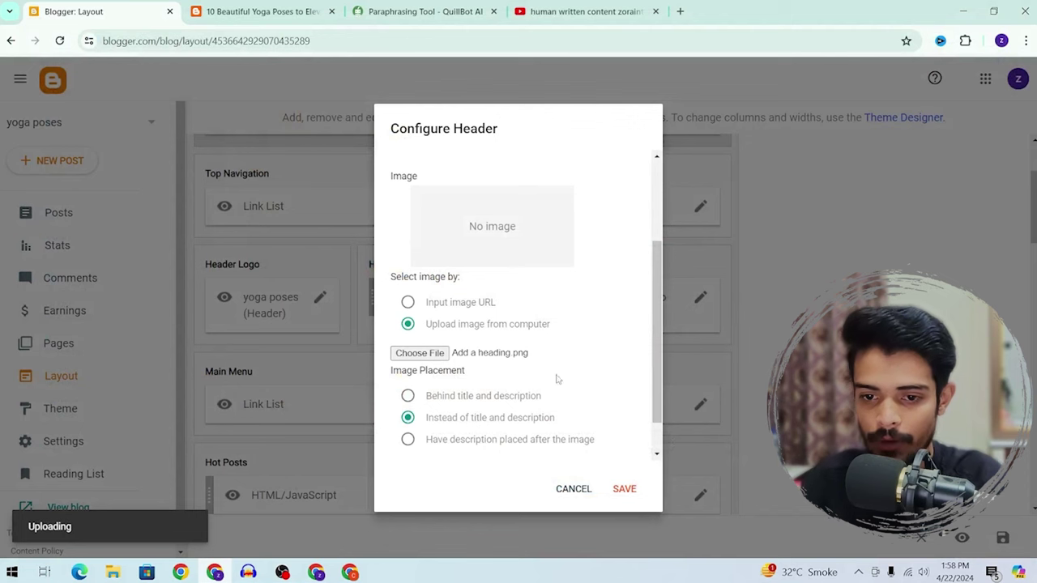
scroll(543, 379, "down", 1)
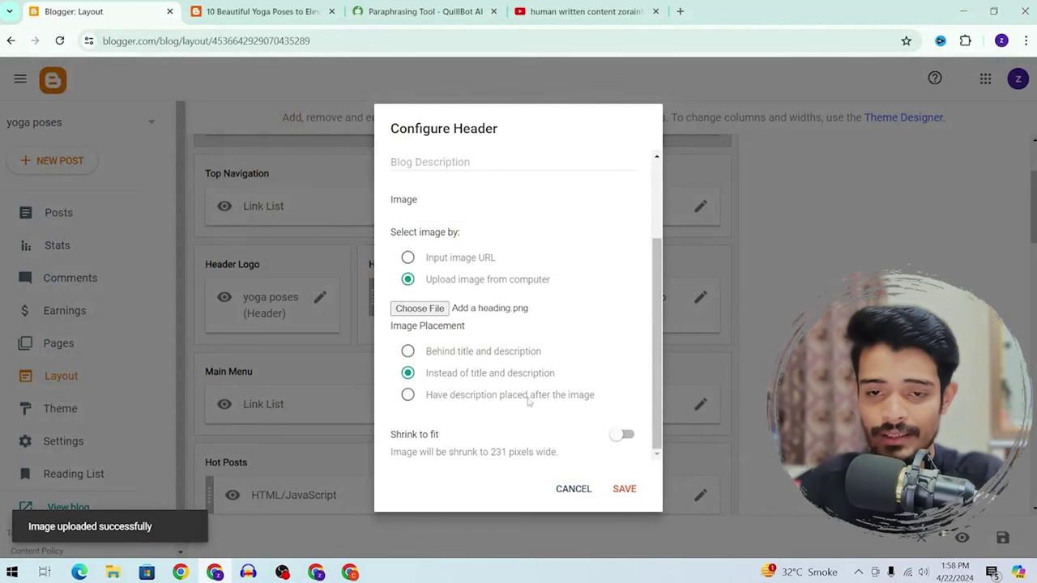
left_click(628, 488)
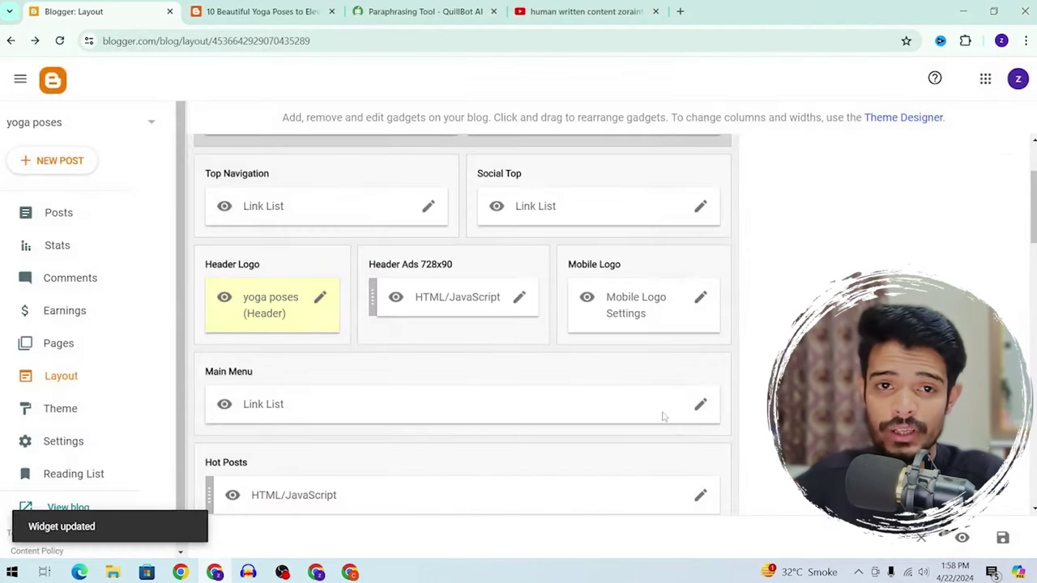
Reload the published yoga poses post to check its header logo, and return to the Blogger layout
left_click(259, 11)
left_click(59, 41)
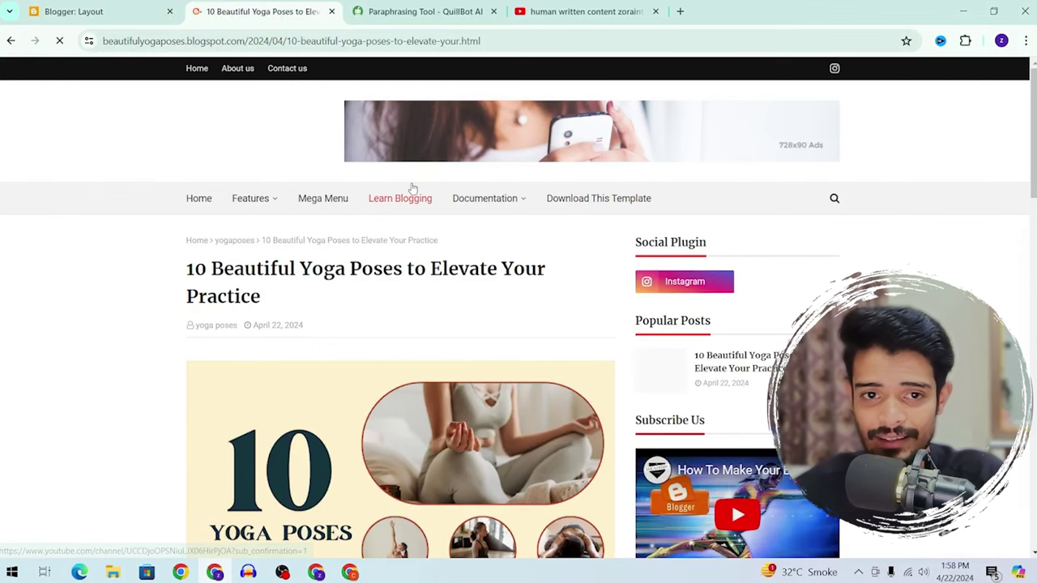
left_click(148, 6)
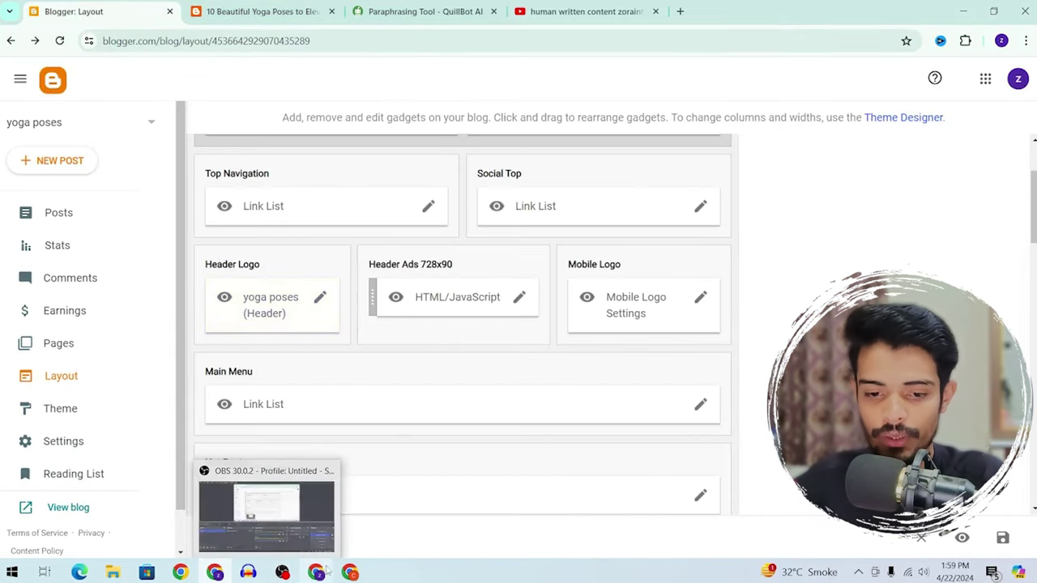
Switch back to Canva and download the logo again as a transparent PNG with the export size increased
left_click(350, 573)
left_click(600, 324)
left_click(599, 324)
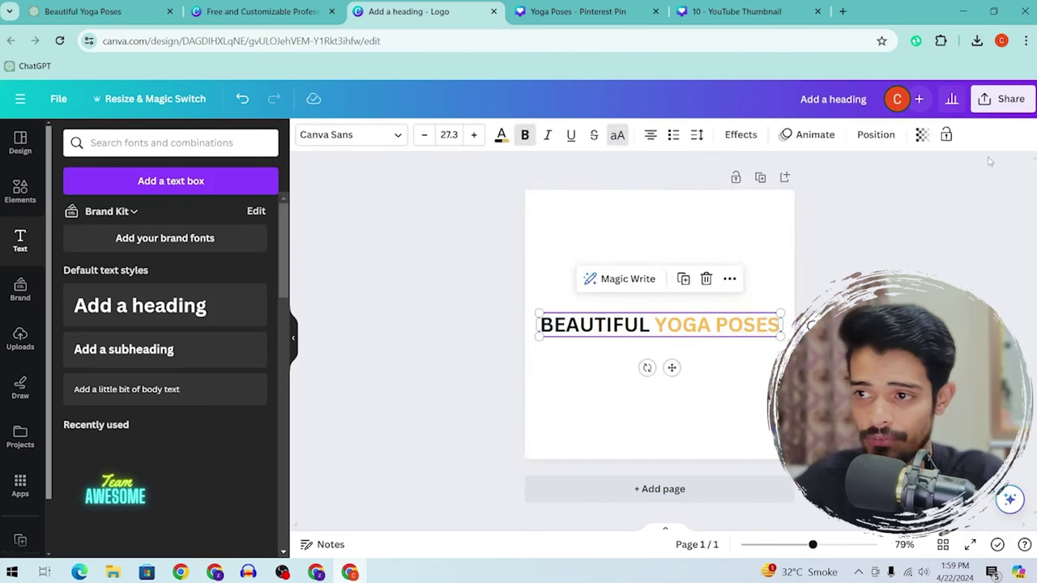
left_click(990, 101)
left_click(781, 474)
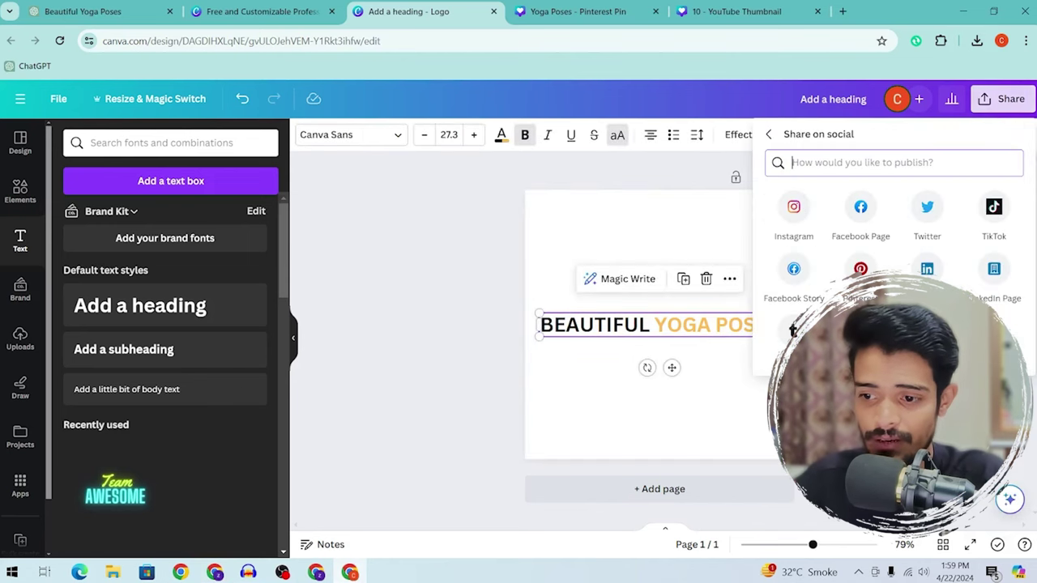
left_click(1005, 101)
left_click(1004, 101)
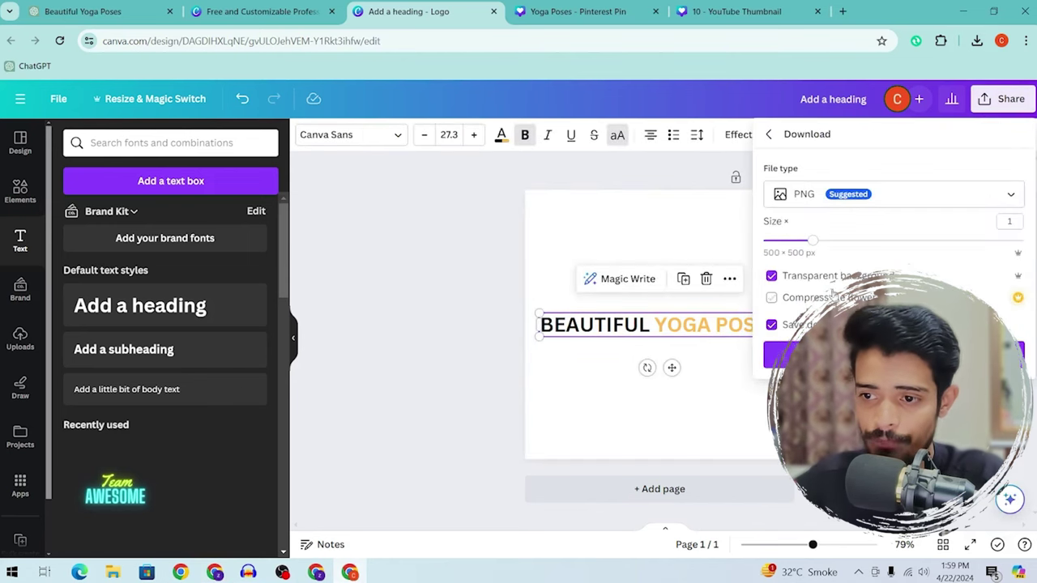
left_click_drag(810, 251, 964, 227)
left_click(776, 354)
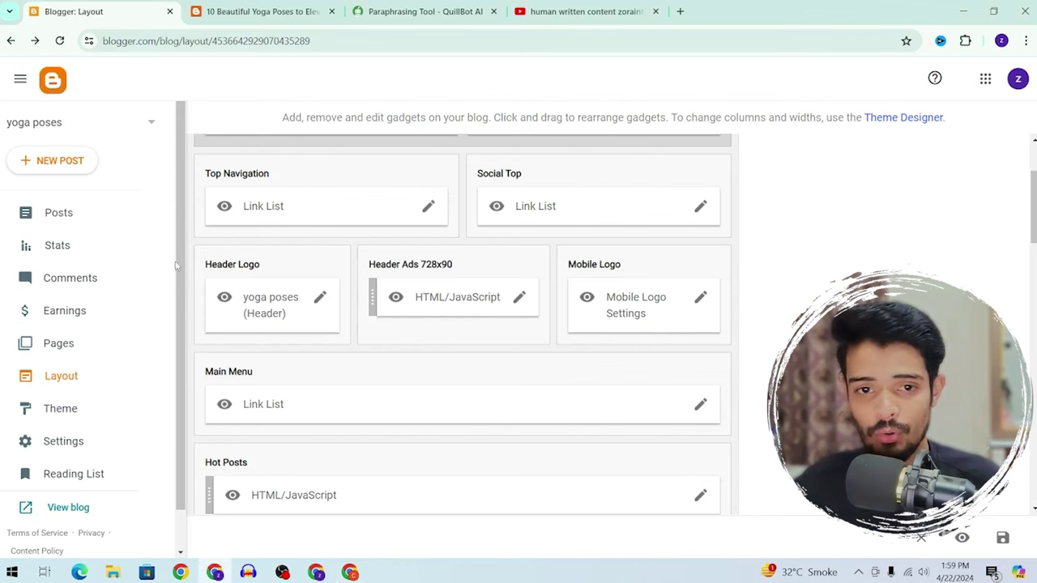
Try to replace the Header Logo image with "Add a heading (1)" uploaded from Downloads, and save the gadget
left_click(320, 297)
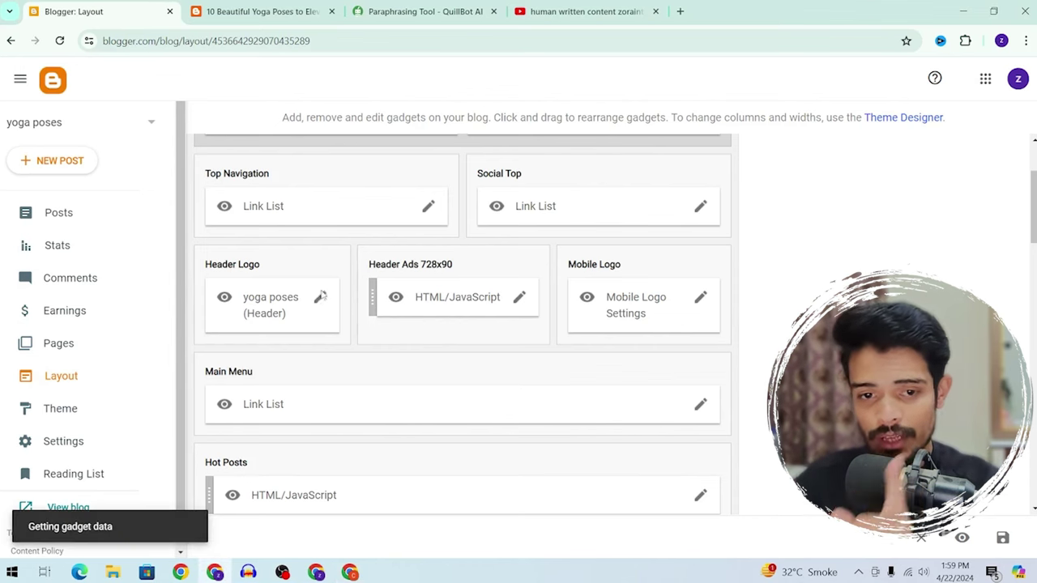
scroll(442, 310, "down", 4)
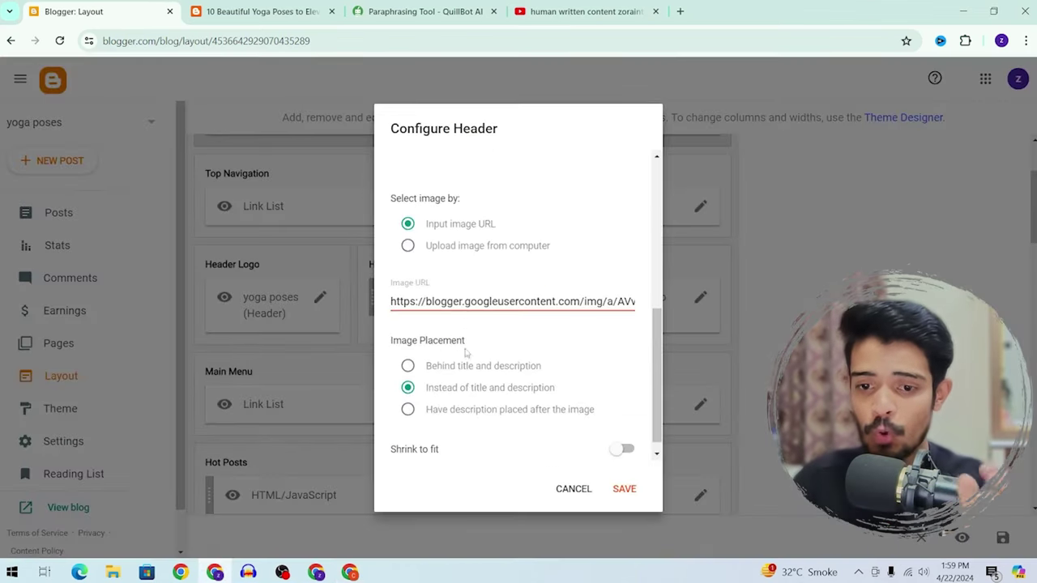
left_click(453, 245)
left_click(444, 315)
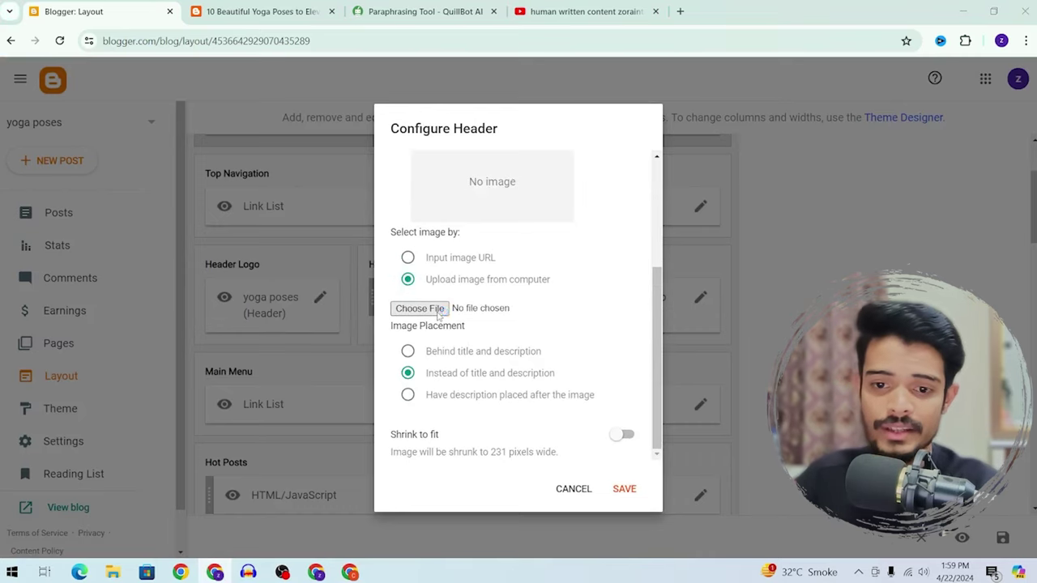
left_click(187, 168)
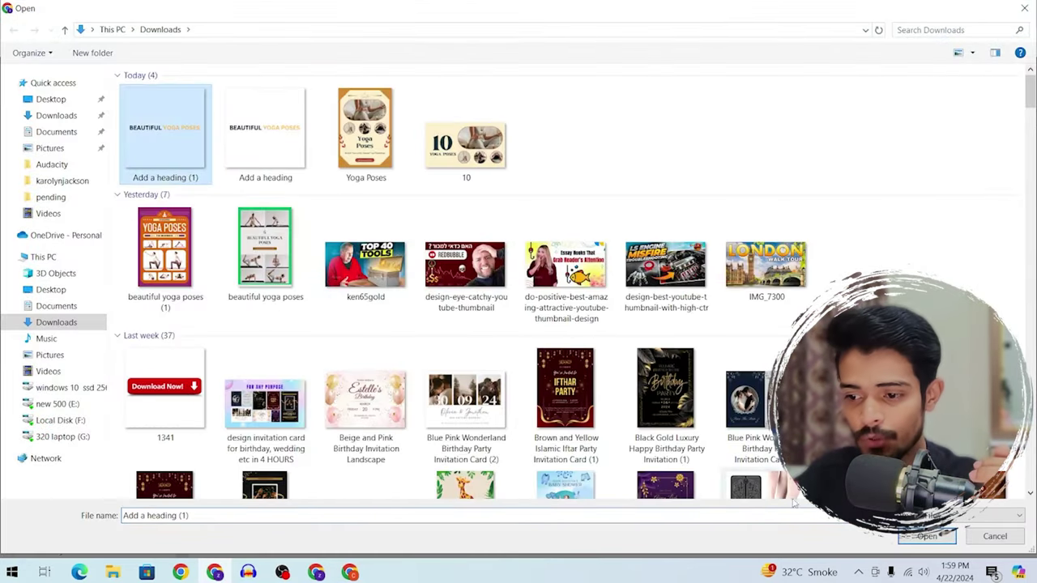
left_click(925, 536)
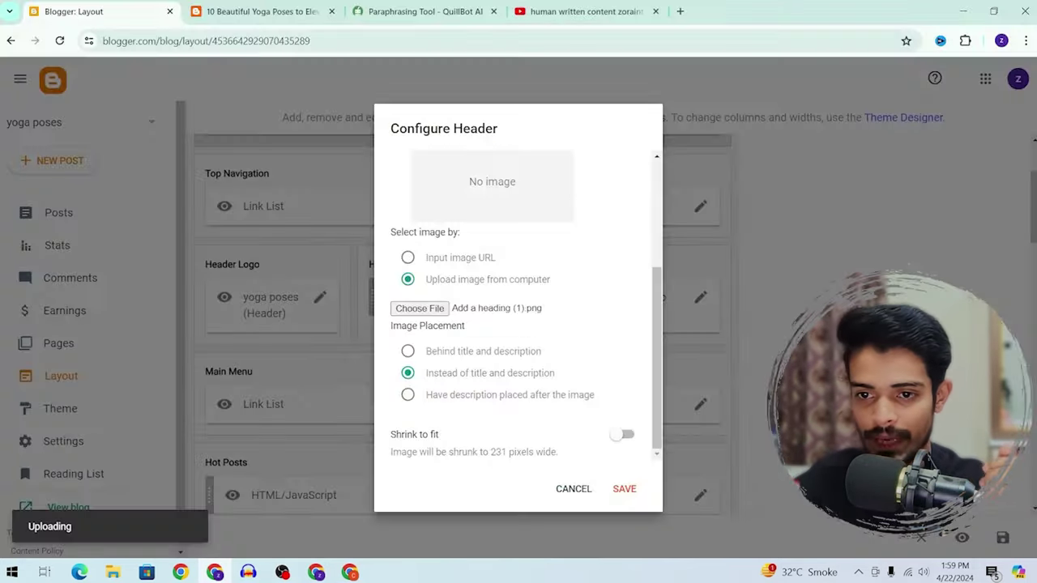
left_click(624, 490)
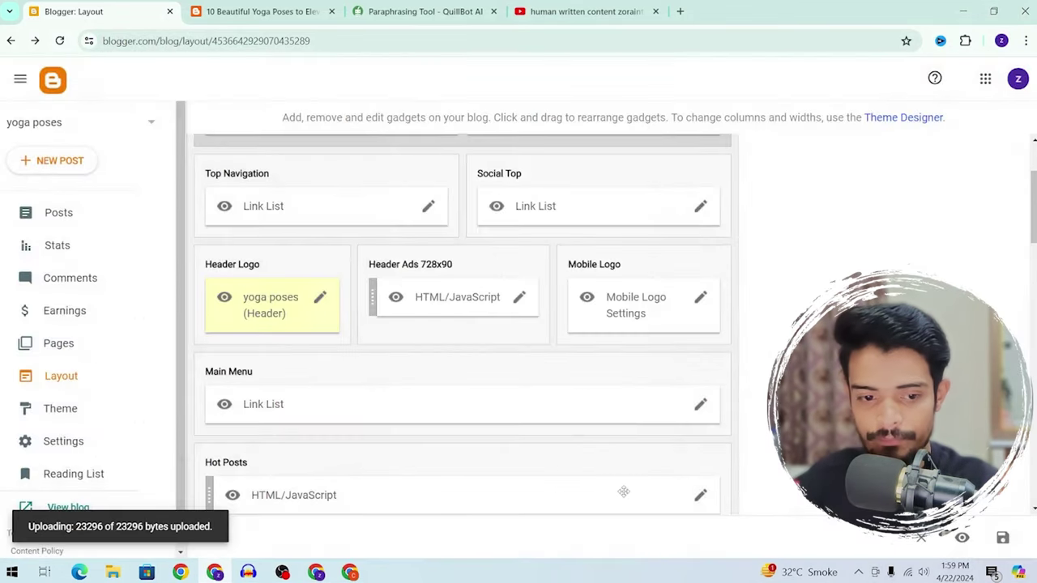
Reload the published post to inspect the header for the replacement logo, and return to the Blogger layout
left_click(259, 11)
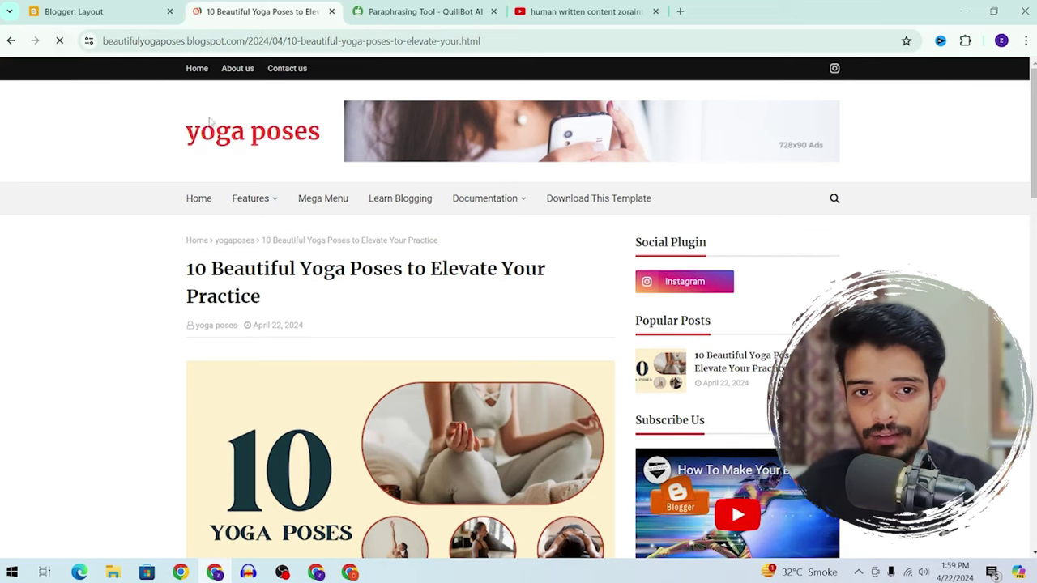
left_click(98, 11)
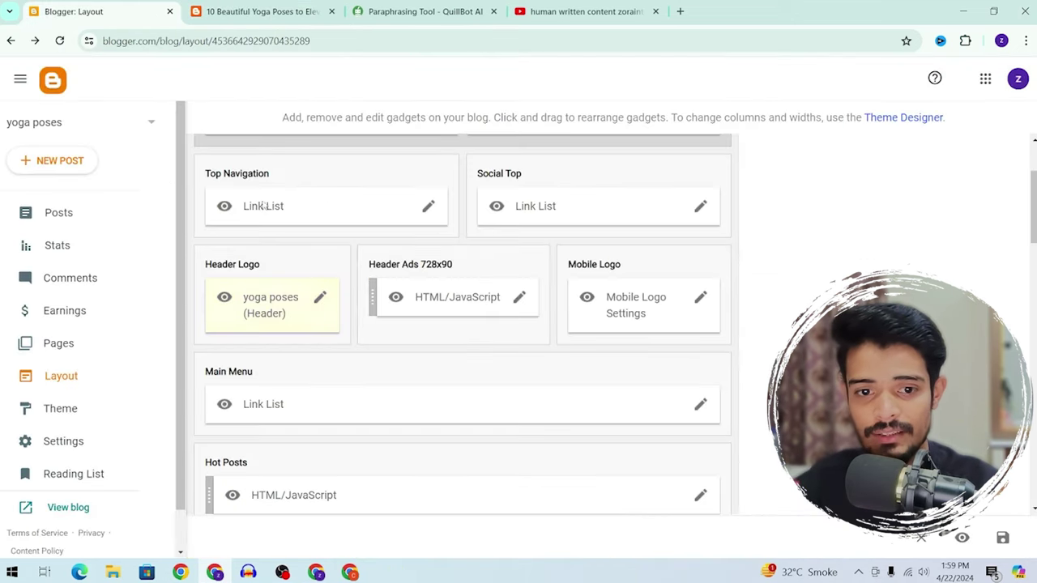
left_click(328, 4)
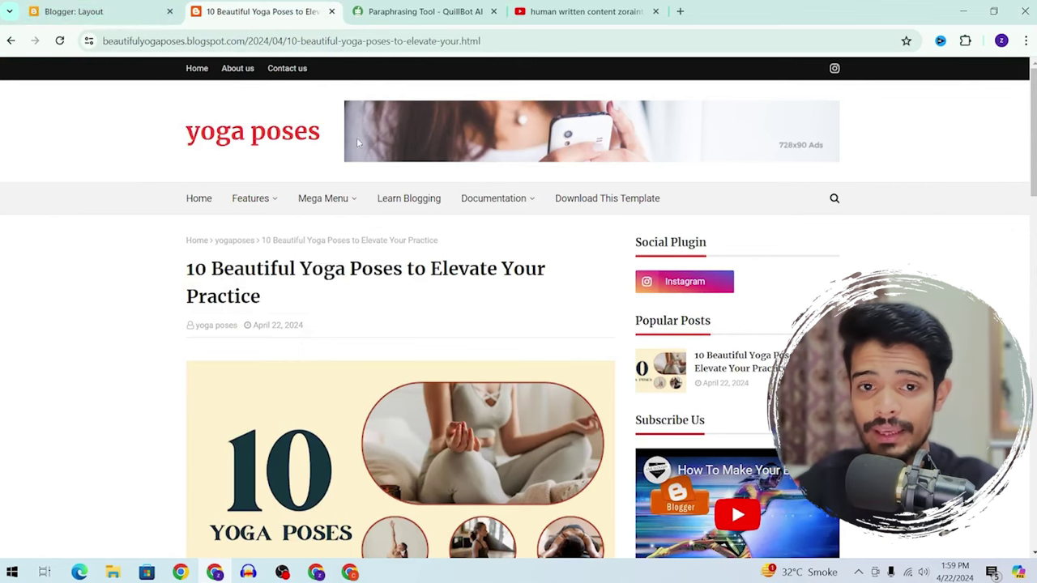
left_click(89, 4)
Reopen the Header Logo gadget's settings, save them without choosing an image, and view the published post again
left_click(320, 298)
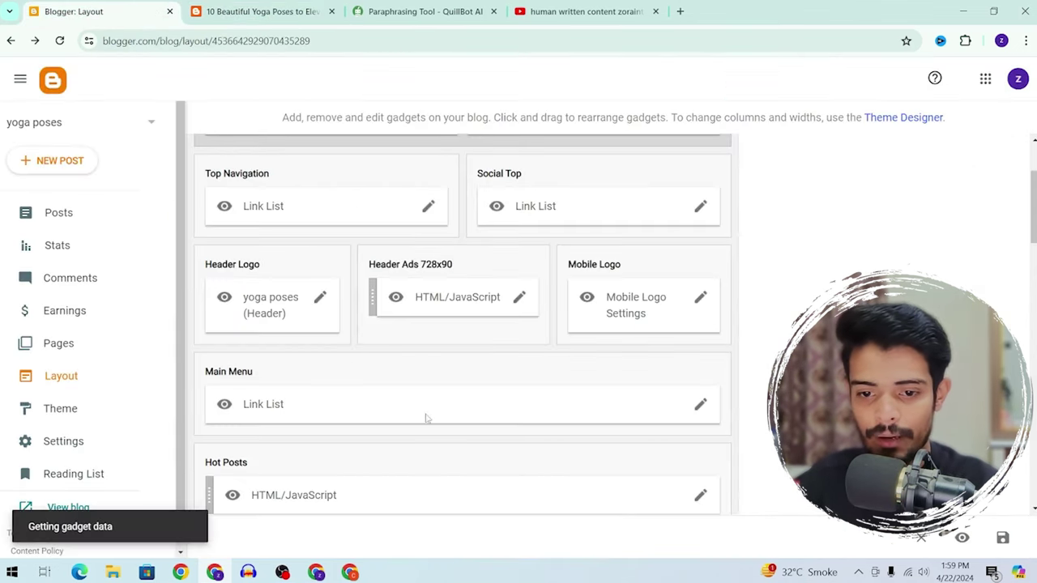
scroll(497, 386, "down", 5)
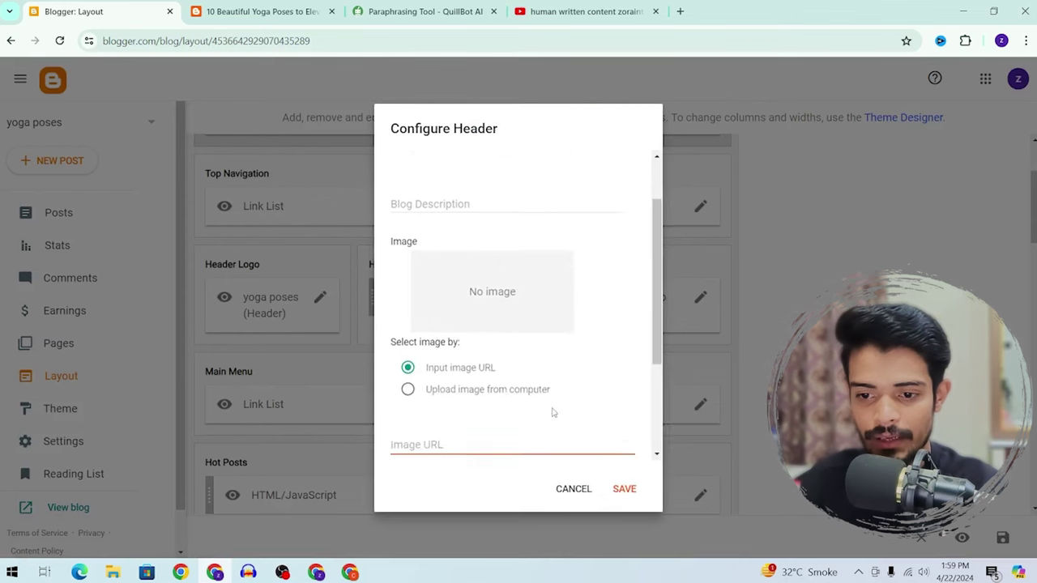
left_click(626, 489)
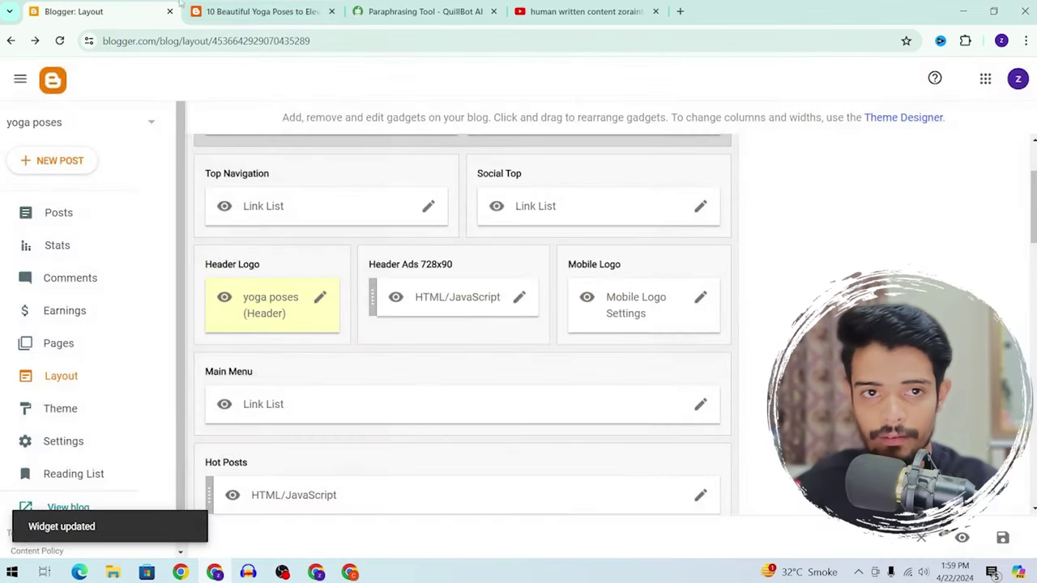
left_click(260, 12)
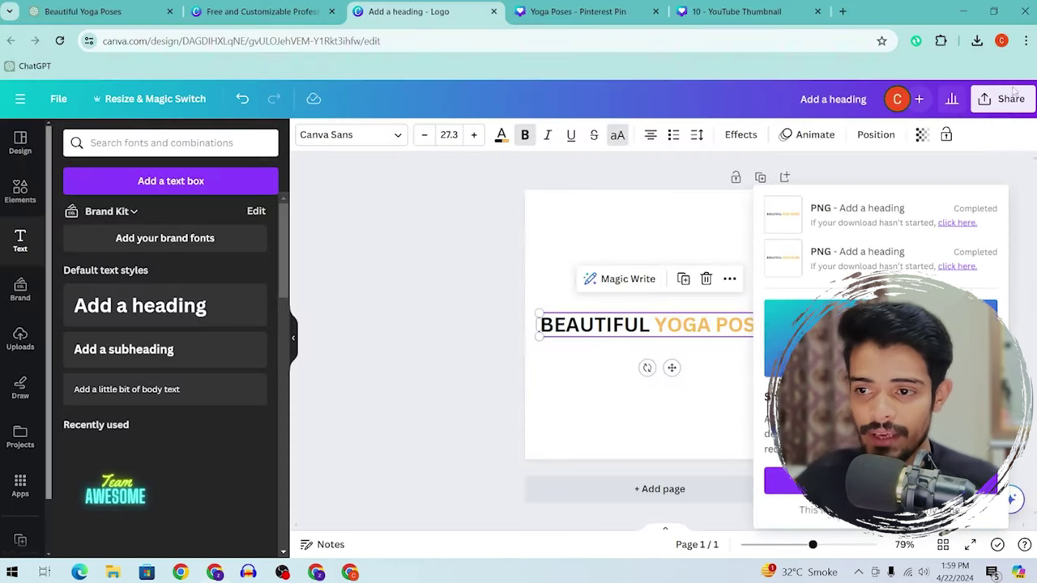
Download the logo again as a transparent PNG with the export size reduced to about 1.625
left_click(1008, 99)
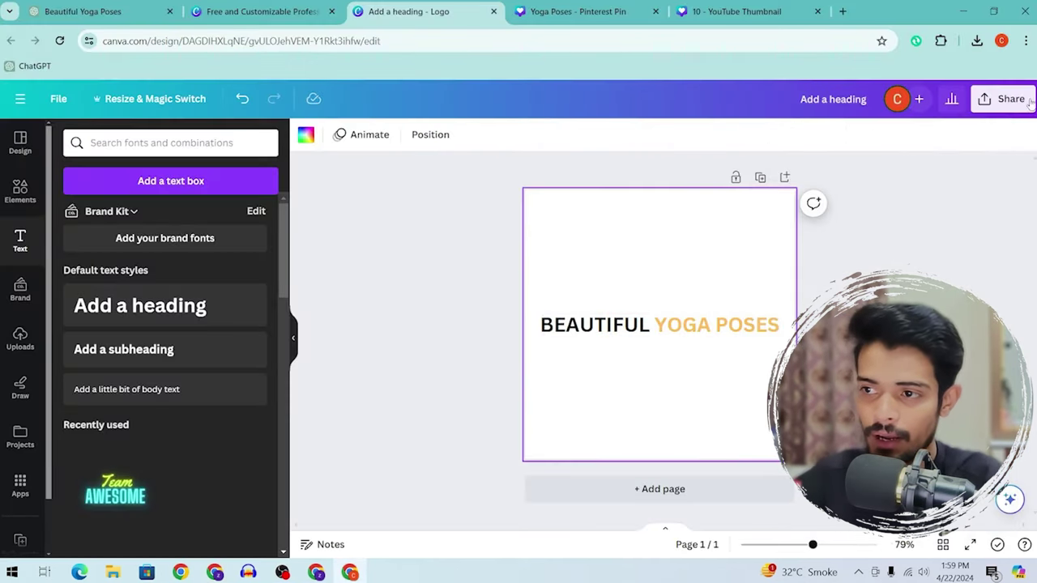
left_click(1013, 100)
left_click(801, 365)
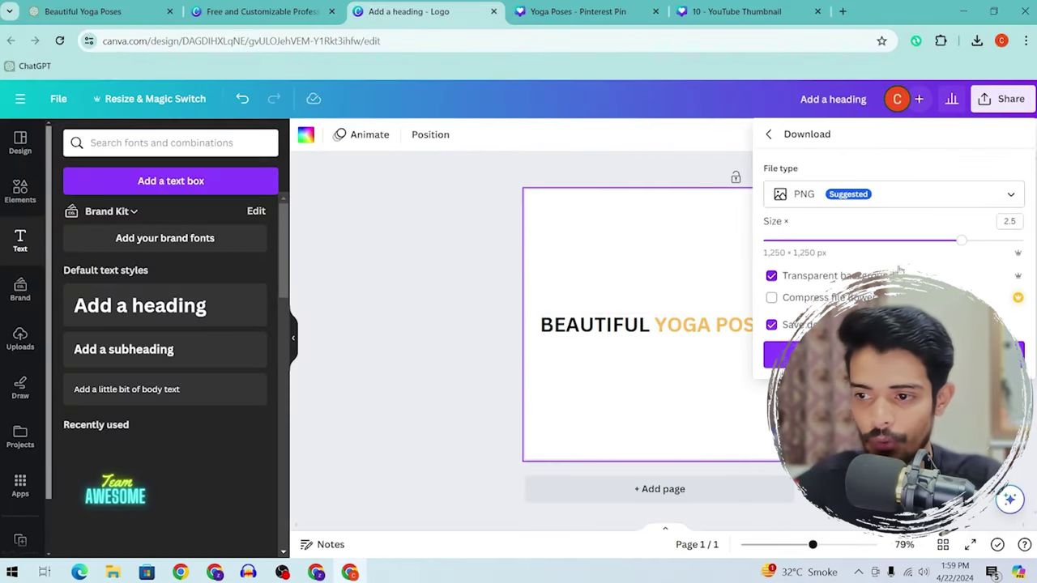
left_click_drag(907, 242, 886, 243)
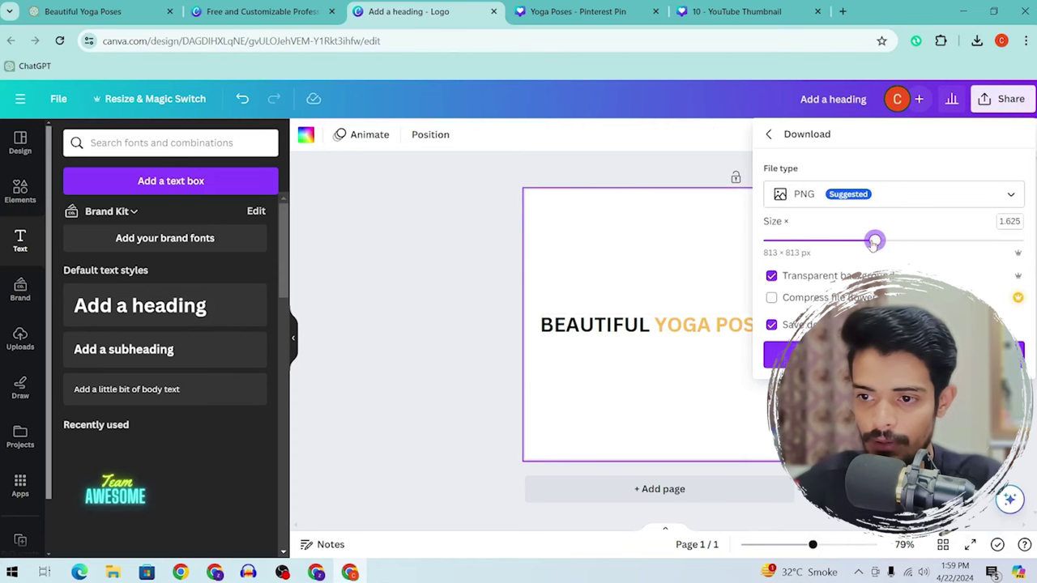
left_click(776, 354)
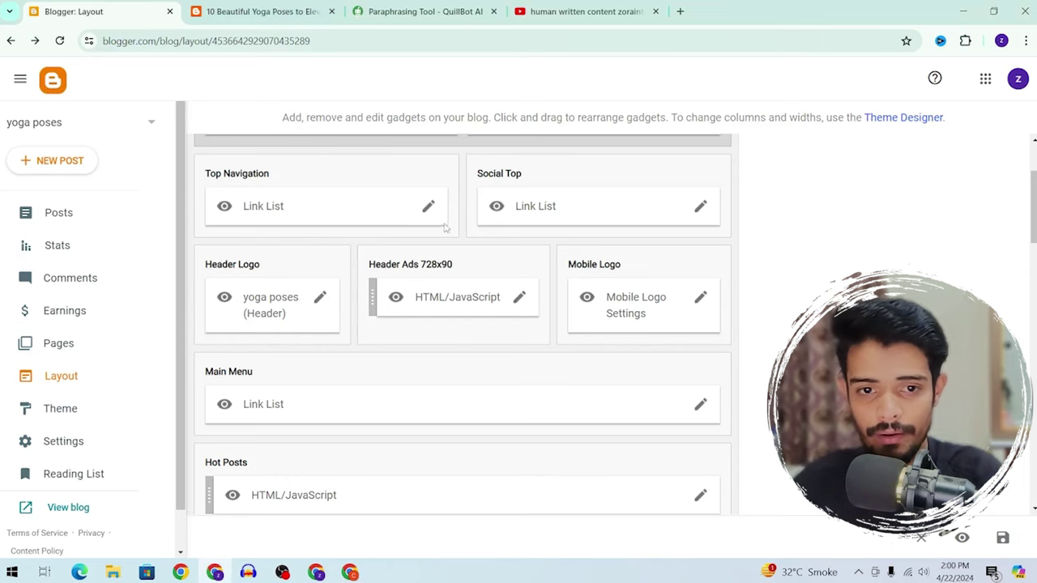
Switch to the Blogger layout and try to set "Add a heading (2)" from Downloads as the Header Logo image, and save the gadget
scroll(435, 459, "down", 2)
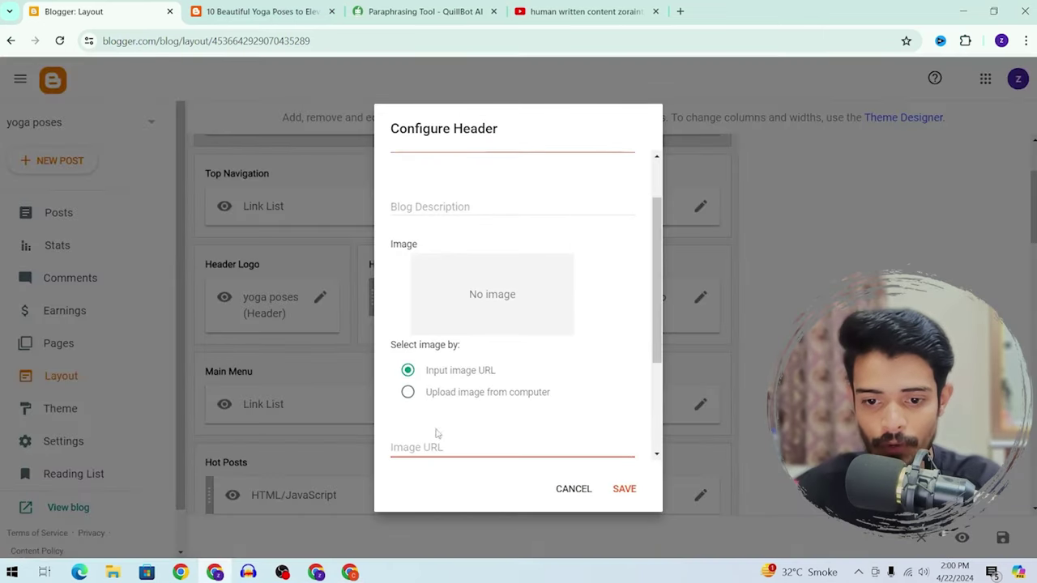
left_click(452, 403)
left_click(420, 421)
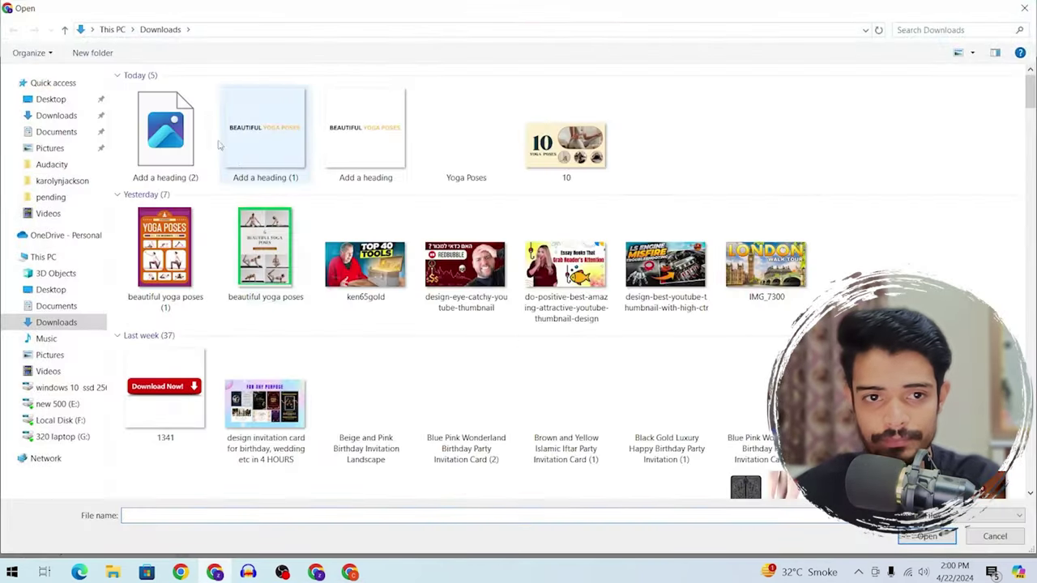
left_click(166, 133)
left_click(928, 537)
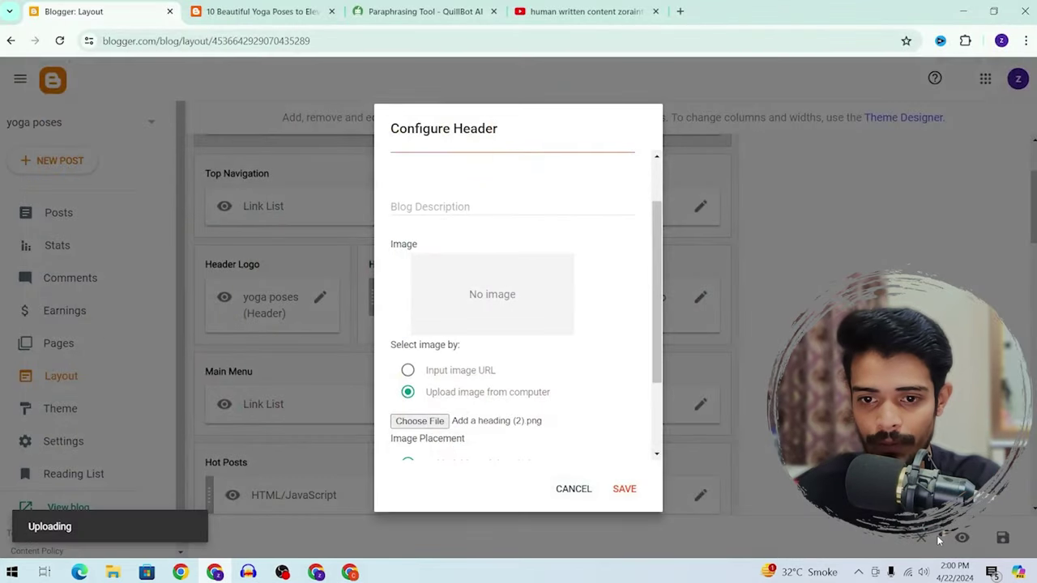
Reload the published post to inspect its header for the logo, and return to the layout's header gadgets
left_click(259, 12)
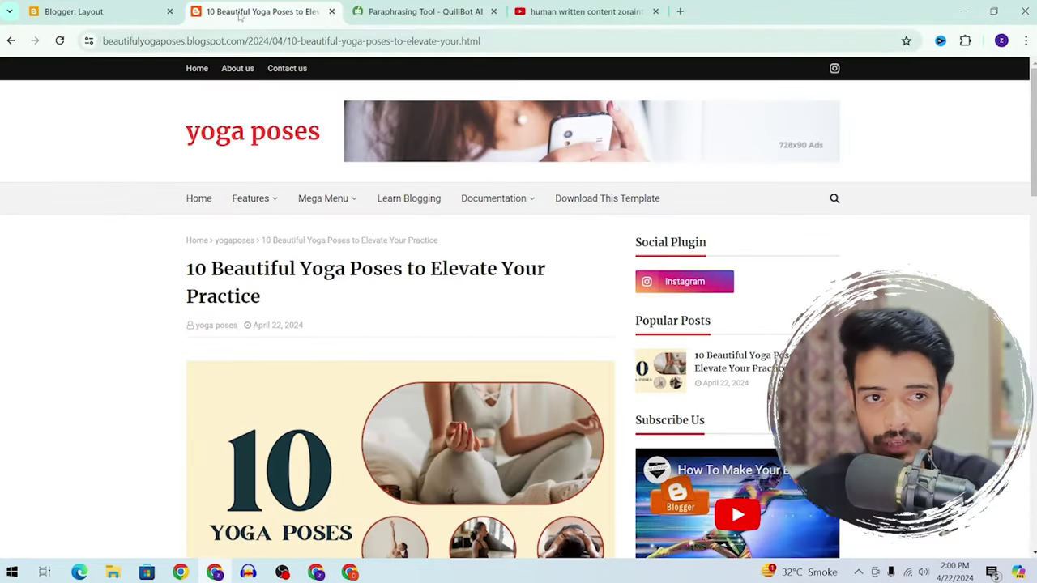
left_click(60, 47)
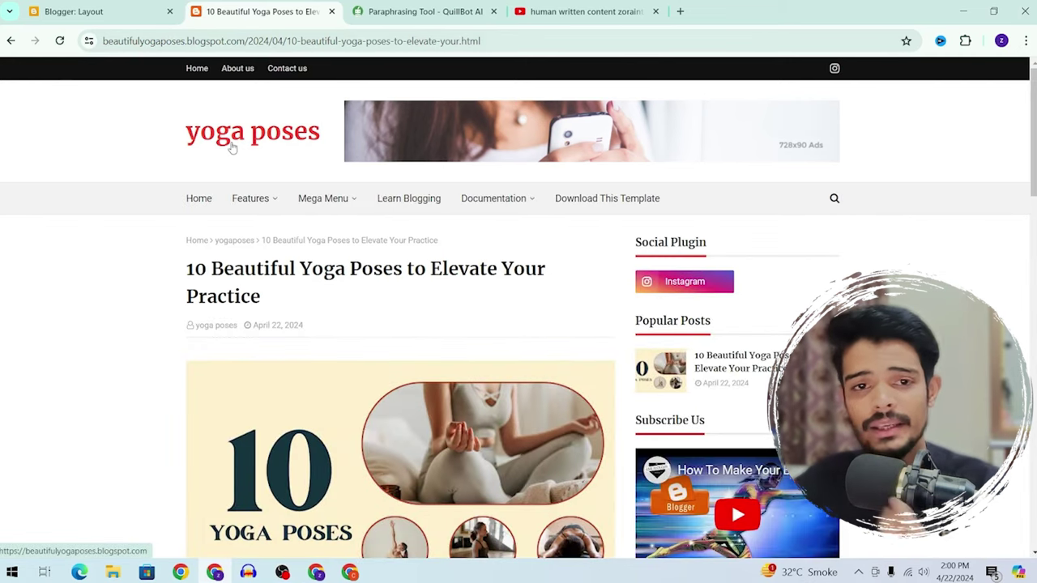
left_click(142, 7)
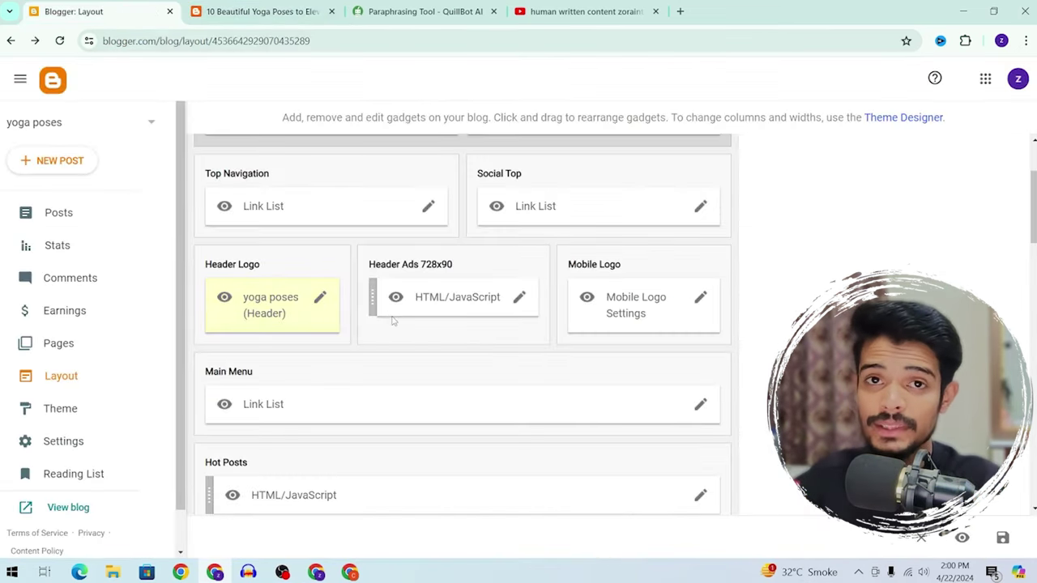
scroll(393, 364, "down", 2)
scroll(398, 283, "up", 1)
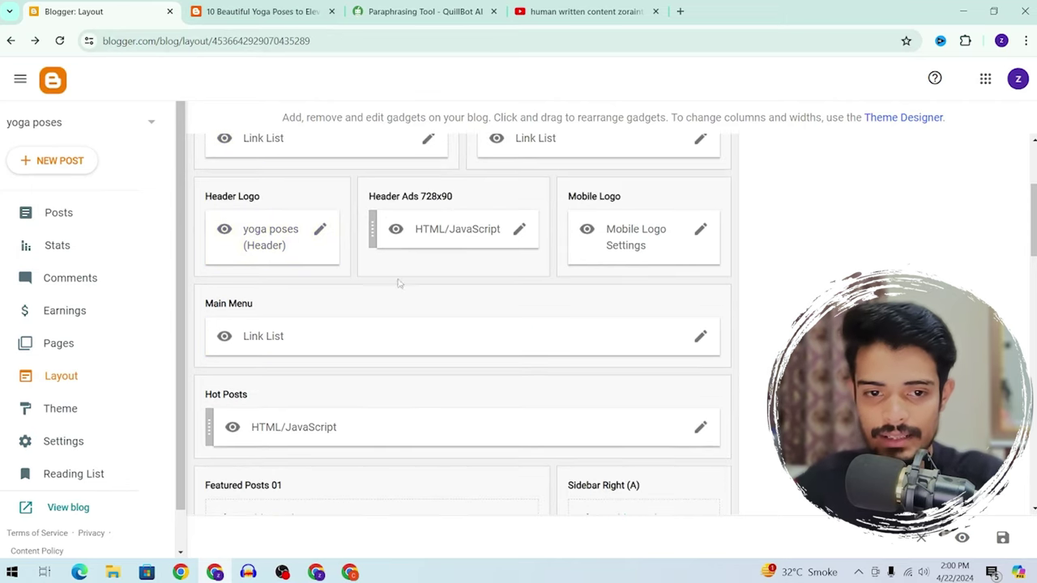
scroll(282, 347, "up", 2)
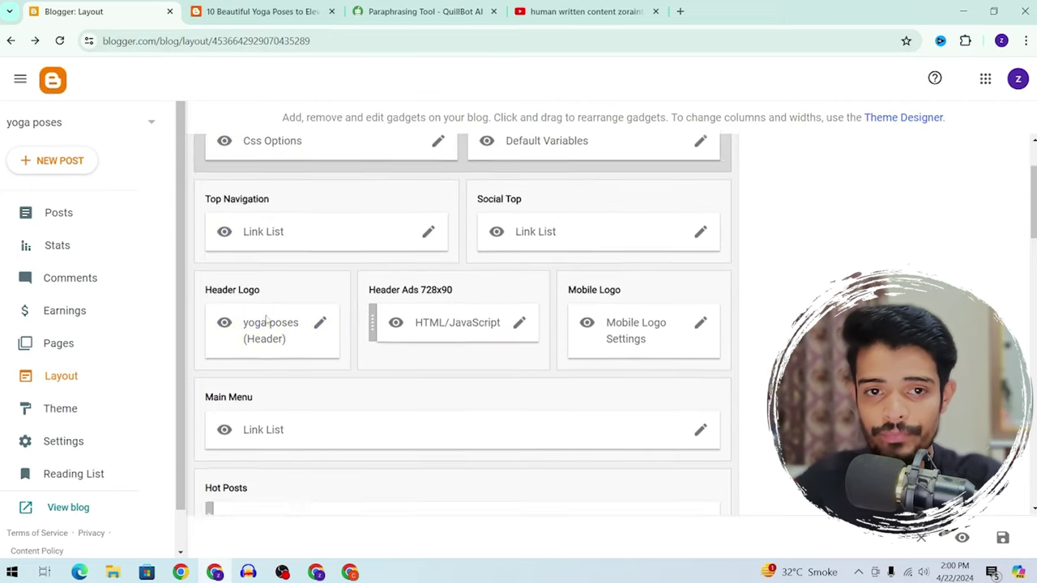
Compare the header gadgets in the layout with the top links, header and menu of the published post
left_click(262, 12)
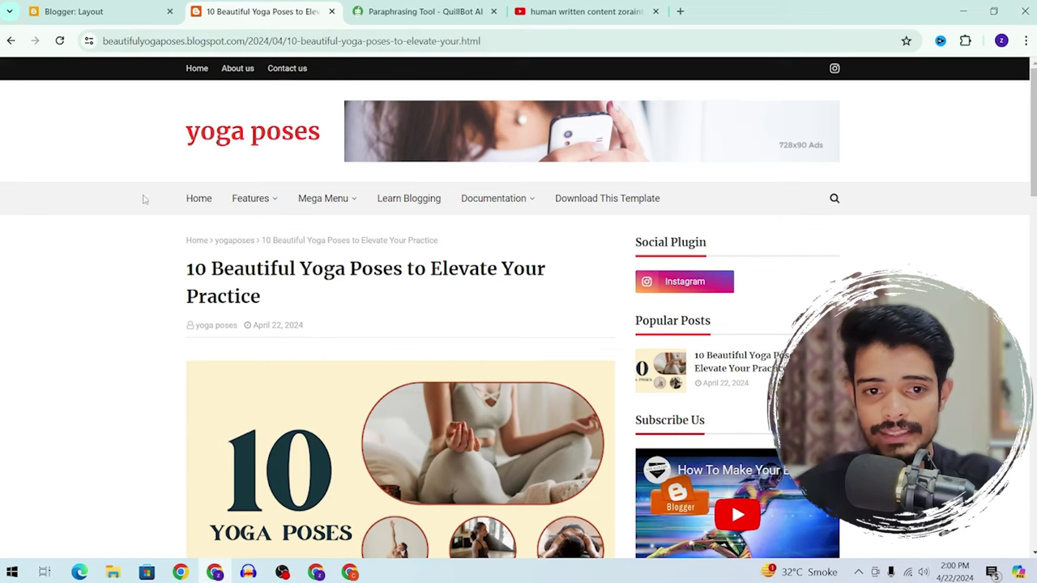
left_click(73, 11)
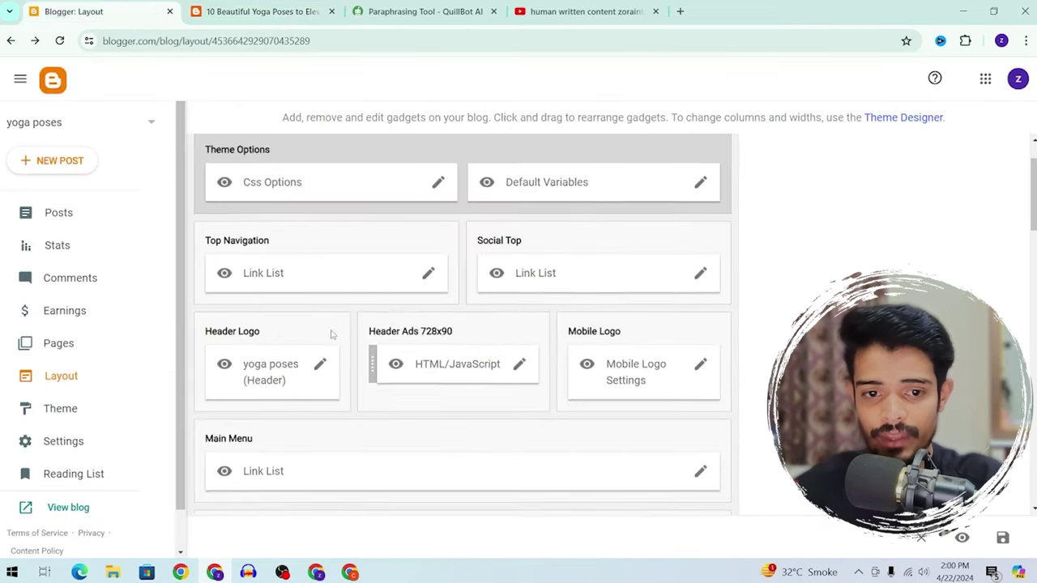
scroll(330, 334, "down", 1)
scroll(407, 303, "up", 1)
key("ctrl+Tab")
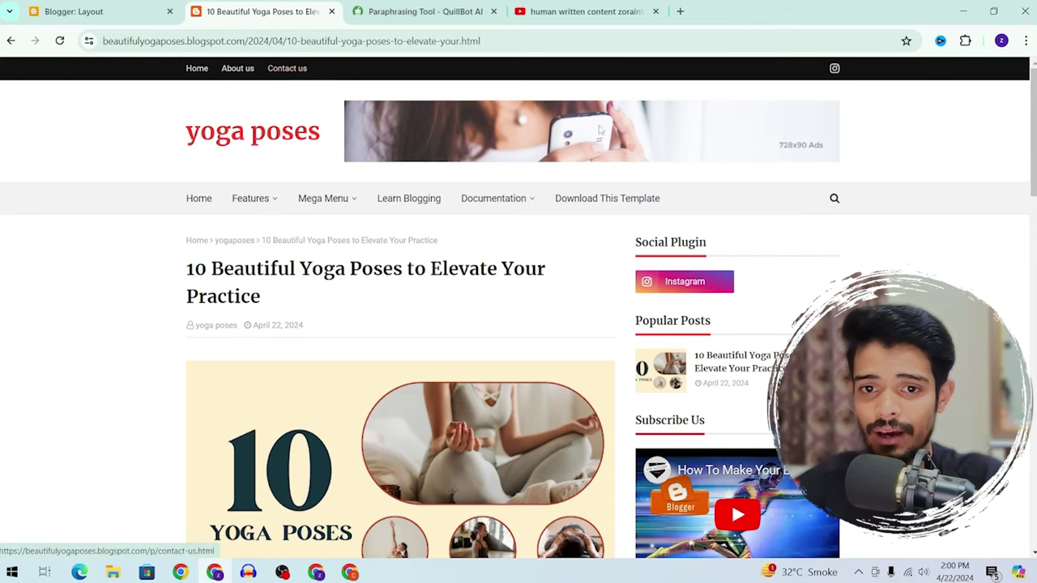
mouse_move(505, 213)
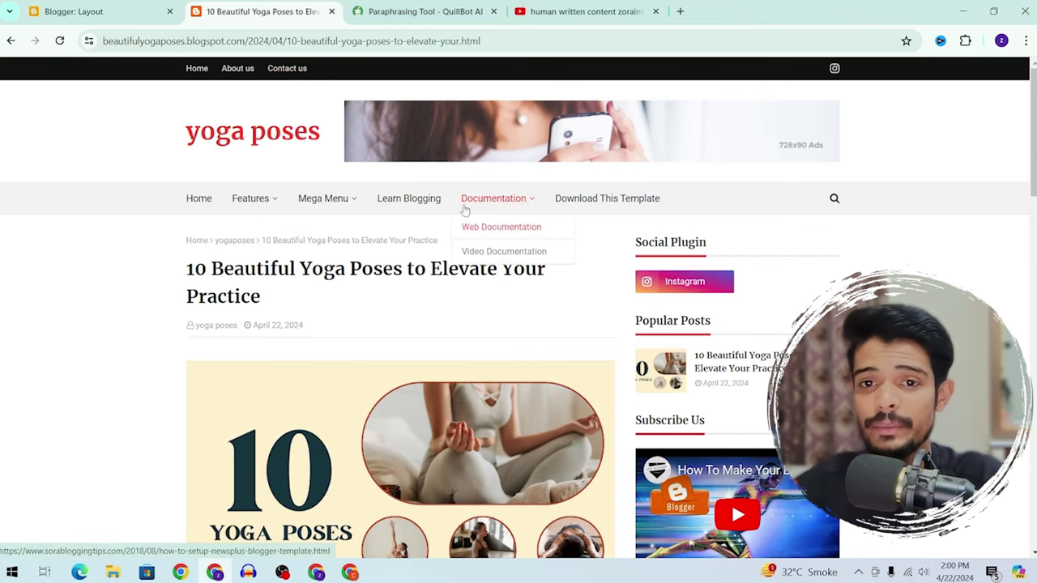
Hide the Top Navigation link list in the layout and reload the published post to check its top bar
left_click(73, 11)
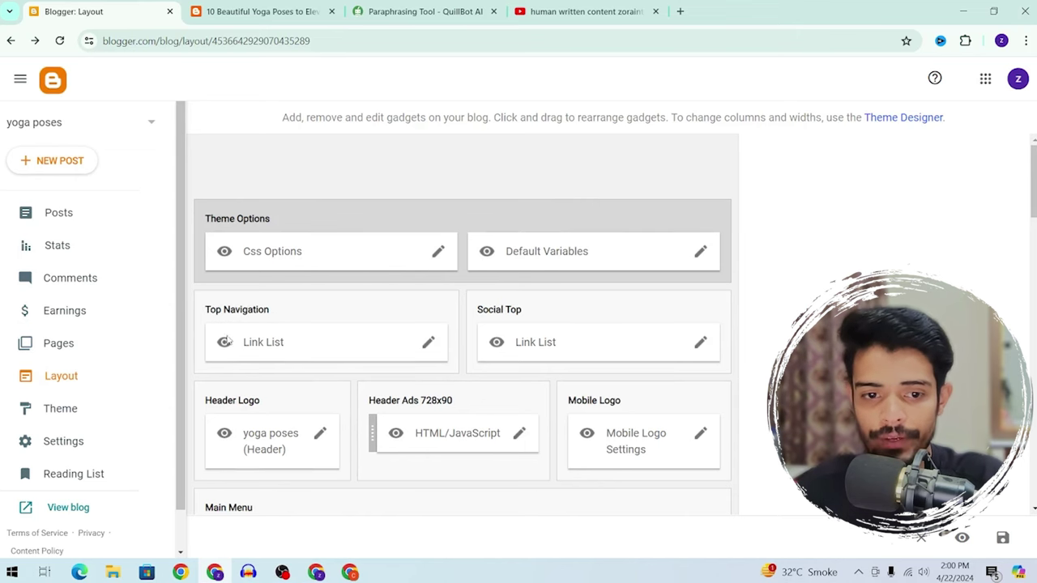
left_click(427, 342)
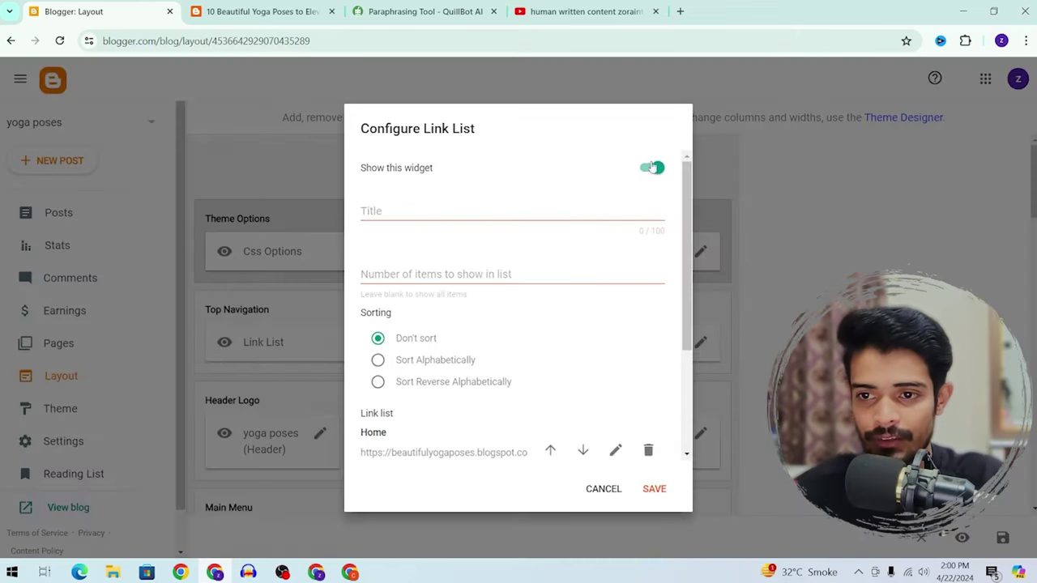
left_click(653, 168)
left_click(652, 488)
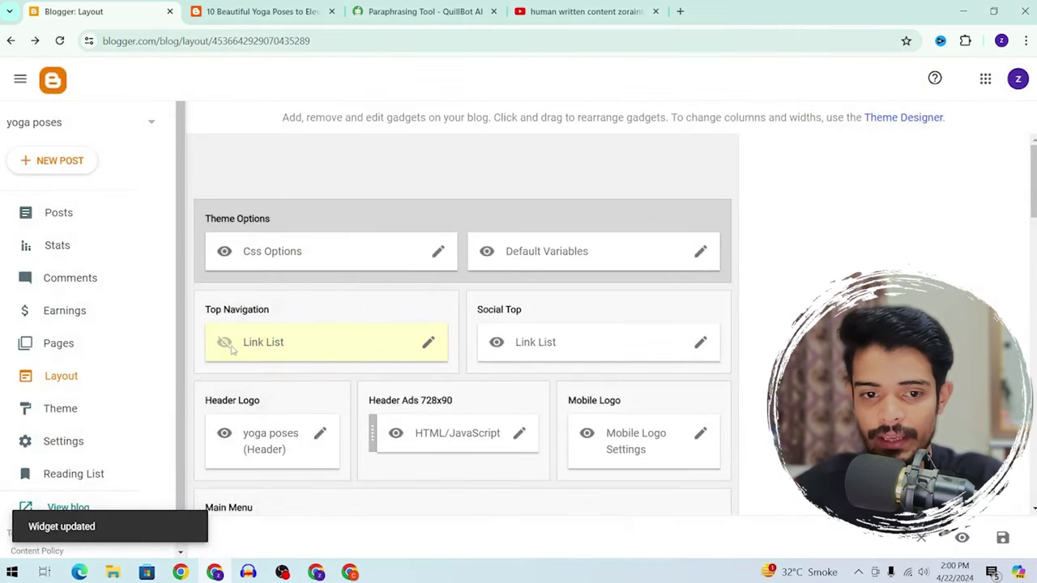
left_click(259, 11)
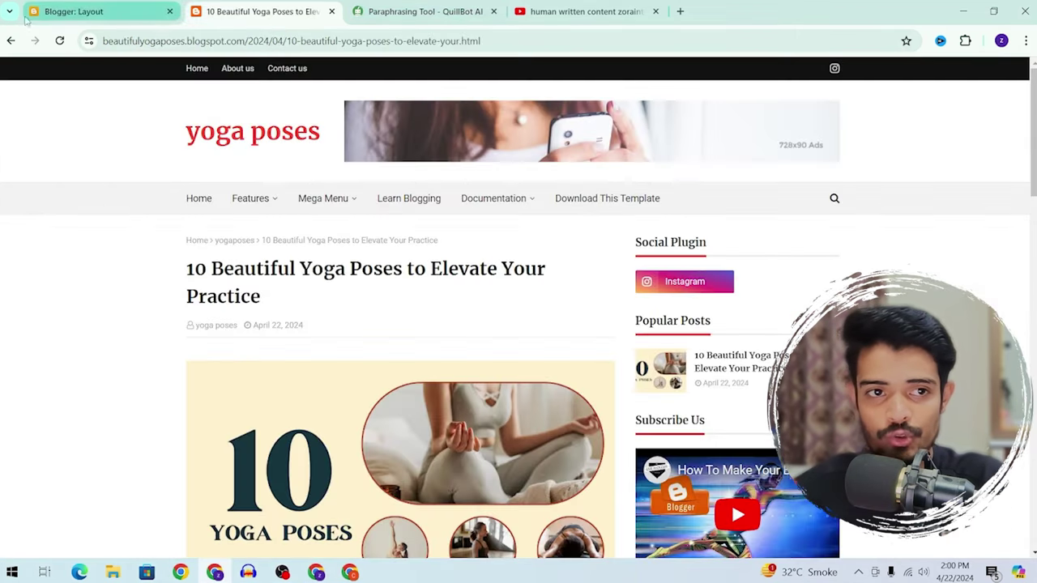
left_click(59, 41)
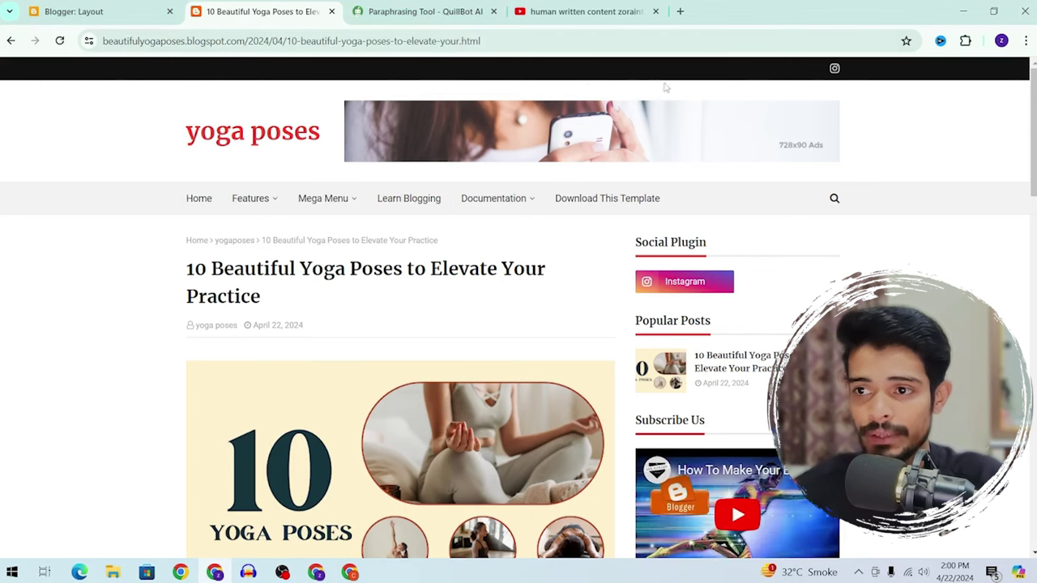
Hide the Social Top link list in the layout and reload the published post to check its top bar
left_click(86, 11)
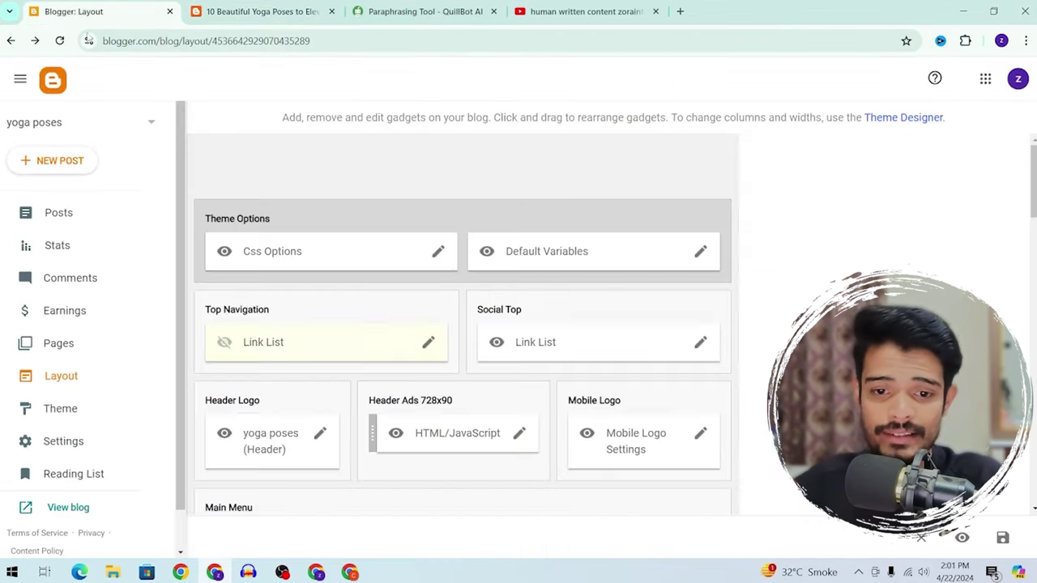
left_click(696, 347)
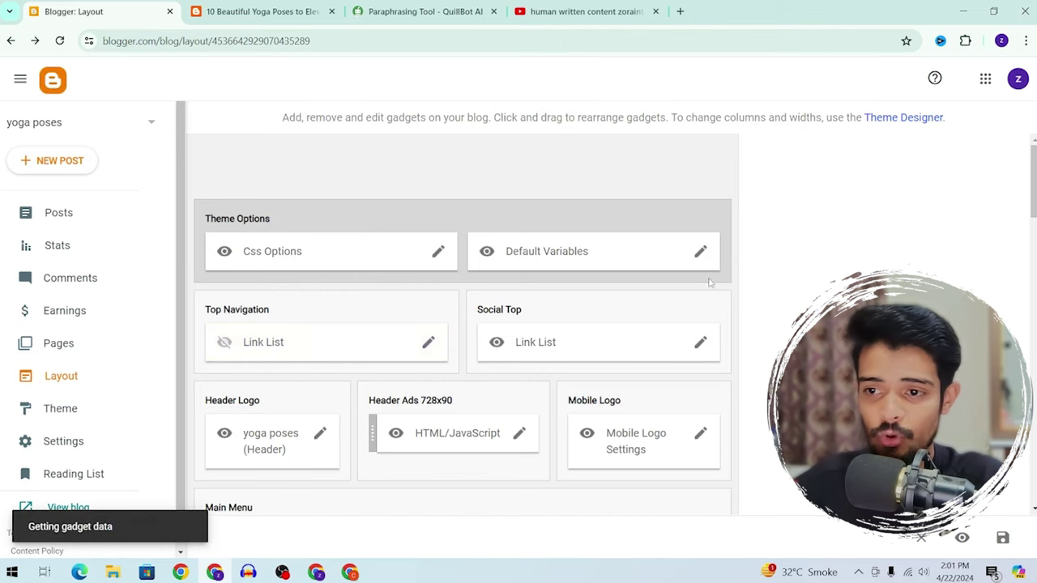
left_click(642, 488)
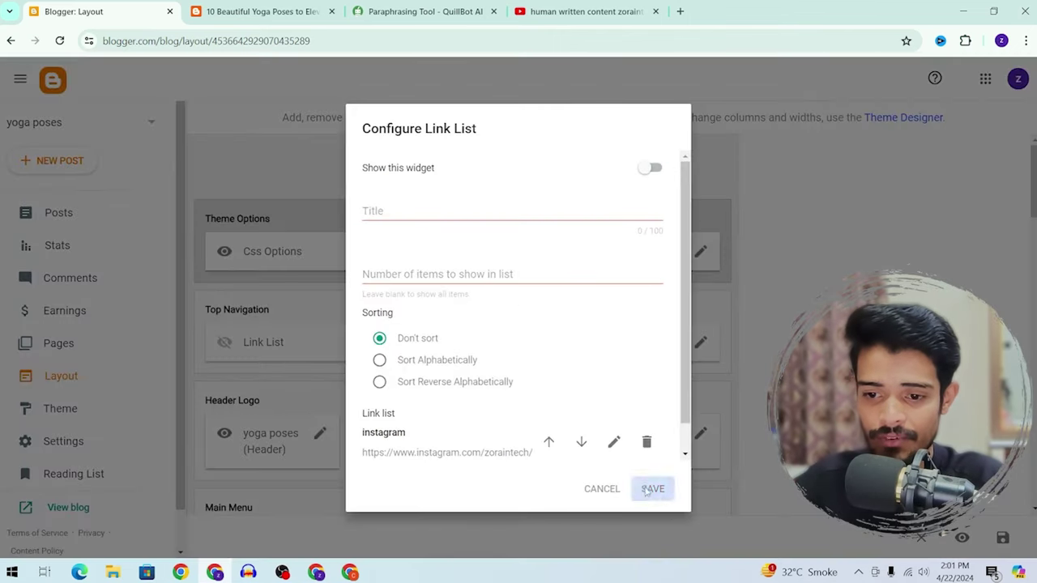
left_click(259, 11)
left_click(60, 40)
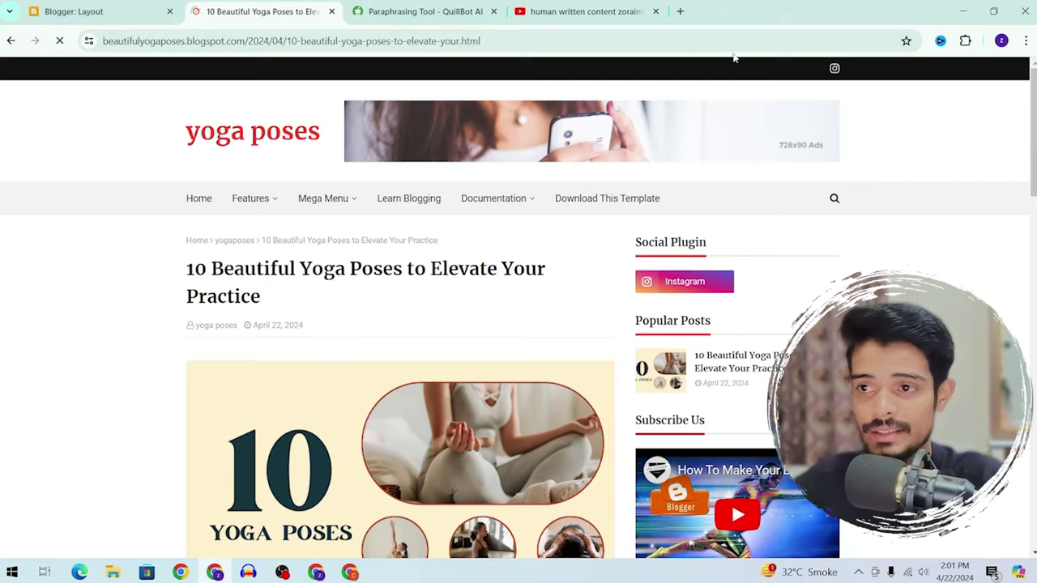
scroll(715, 143, "down", 5)
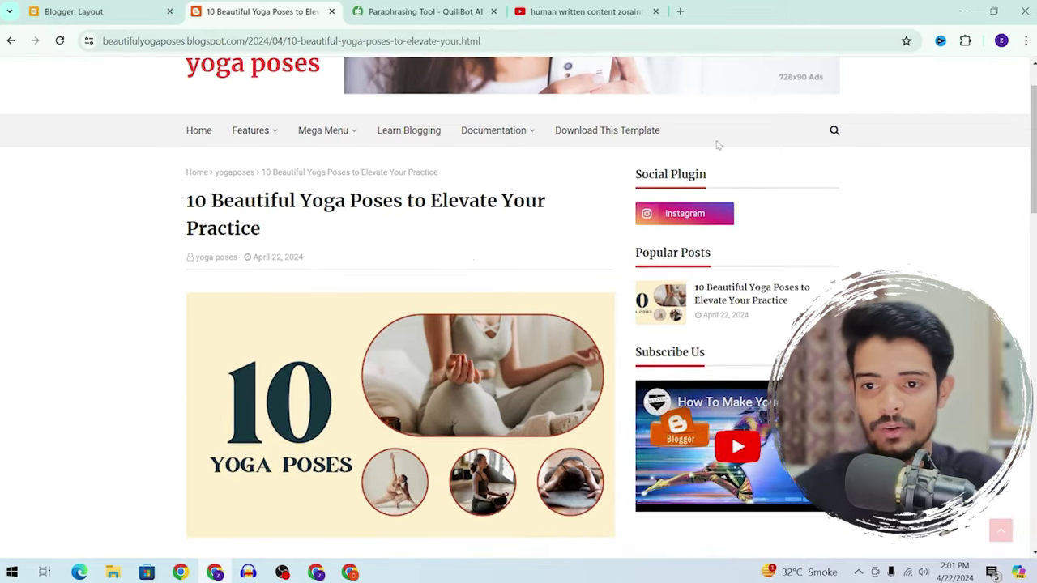
Turn the Top Navigation and Social Top link lists back on in the layout and save both gadgets
key("ctrl+Page_Up")
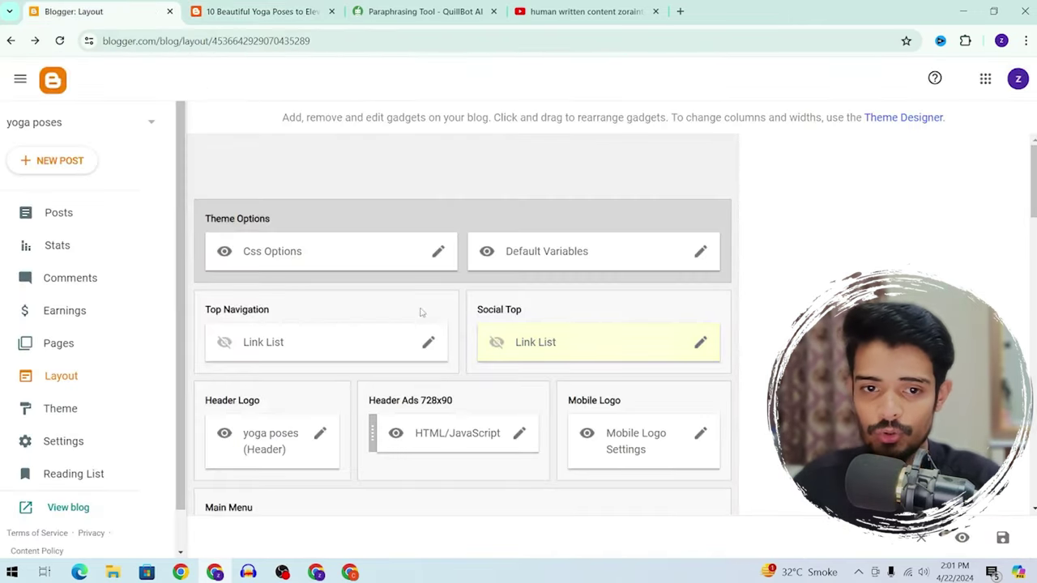
left_click(428, 343)
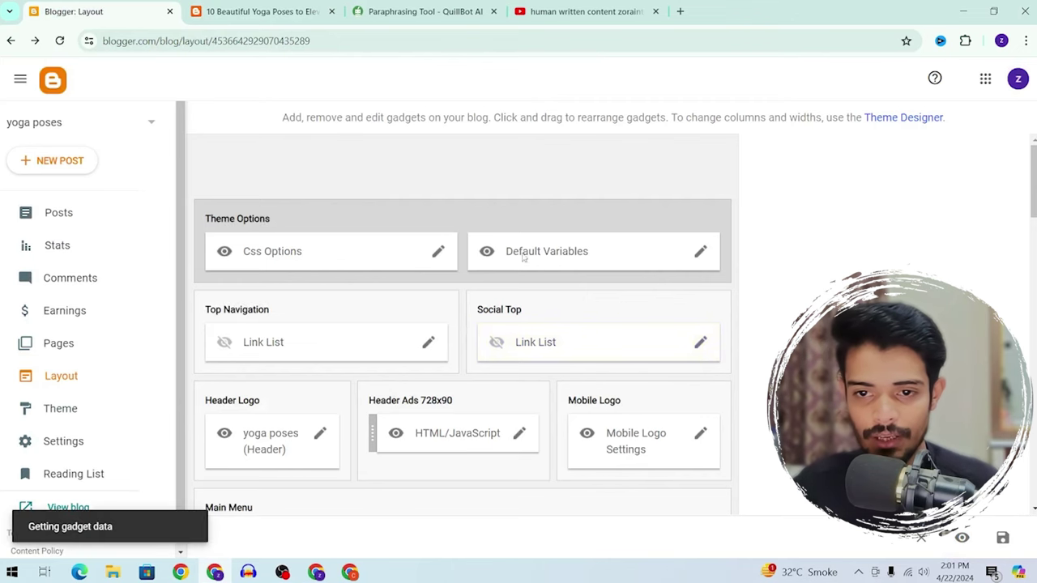
left_click(652, 168)
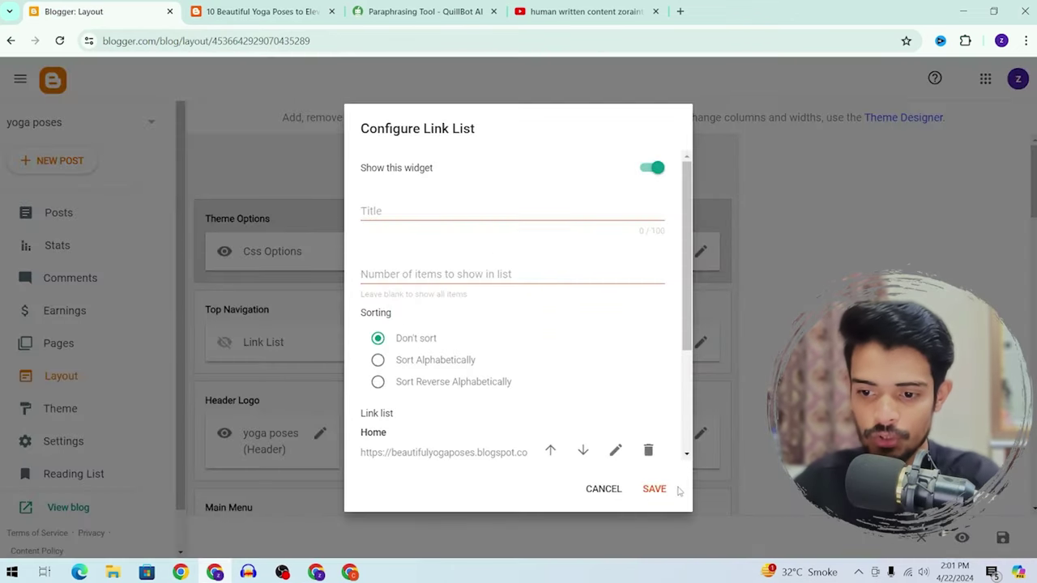
left_click(655, 489)
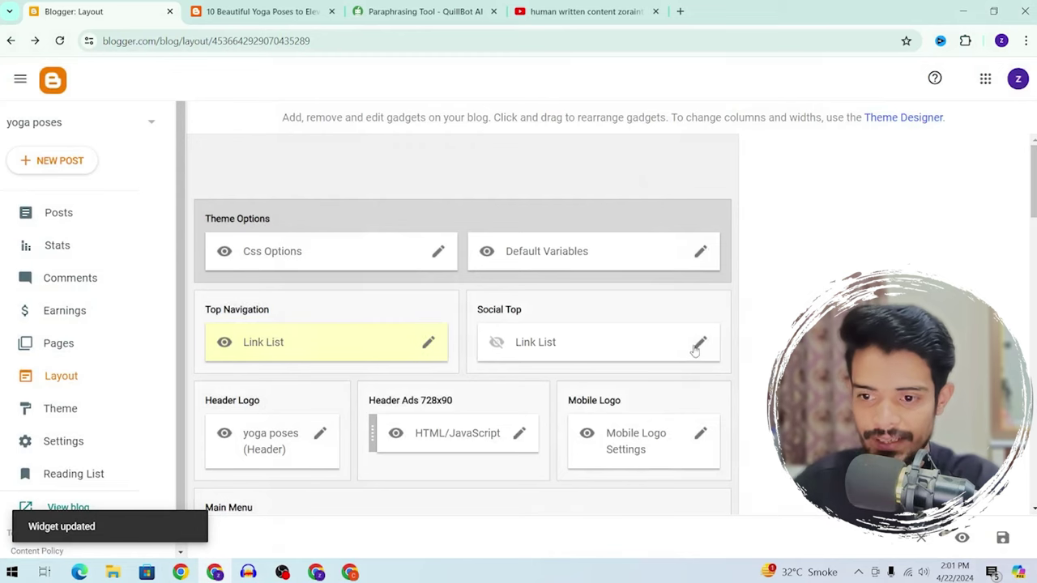
left_click(700, 342)
left_click(650, 168)
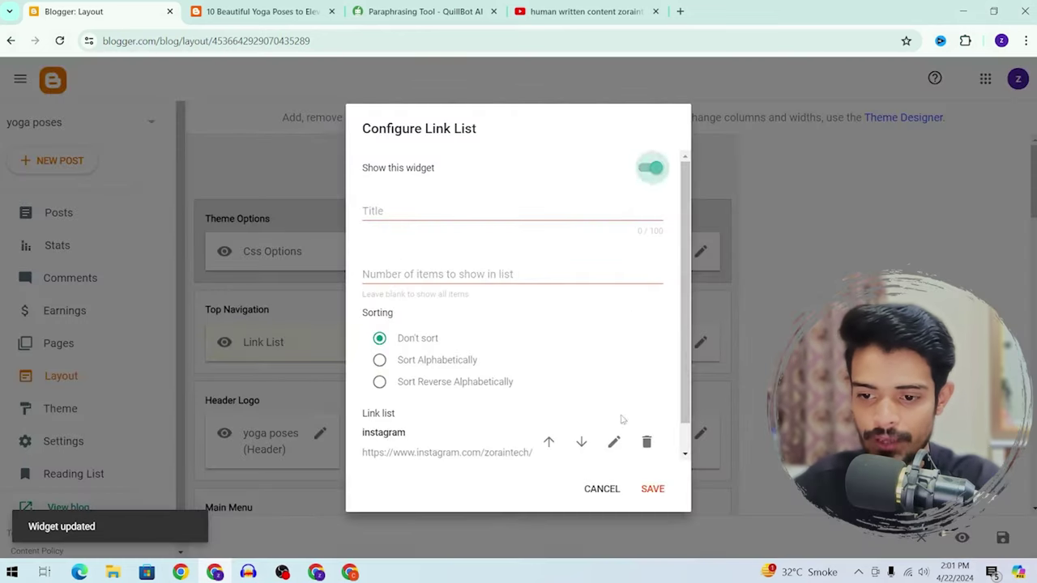
left_click(653, 488)
Compare the layout's Main Menu gadget with the menu bar and Features dropdown on the published post
scroll(382, 305, "down", 3)
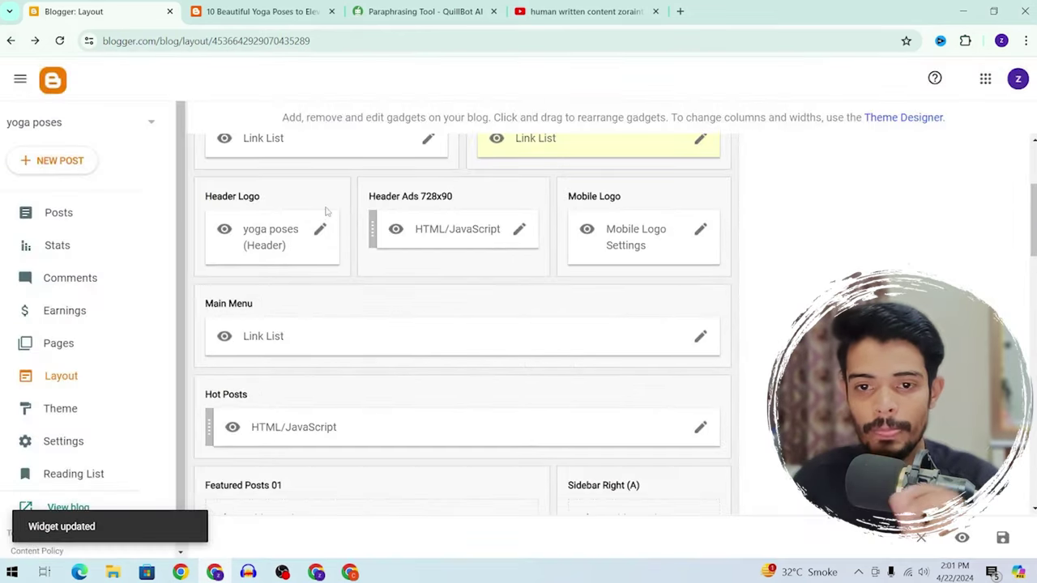
scroll(247, 244, "down", 1)
left_click(261, 12)
scroll(389, 173, "up", 3)
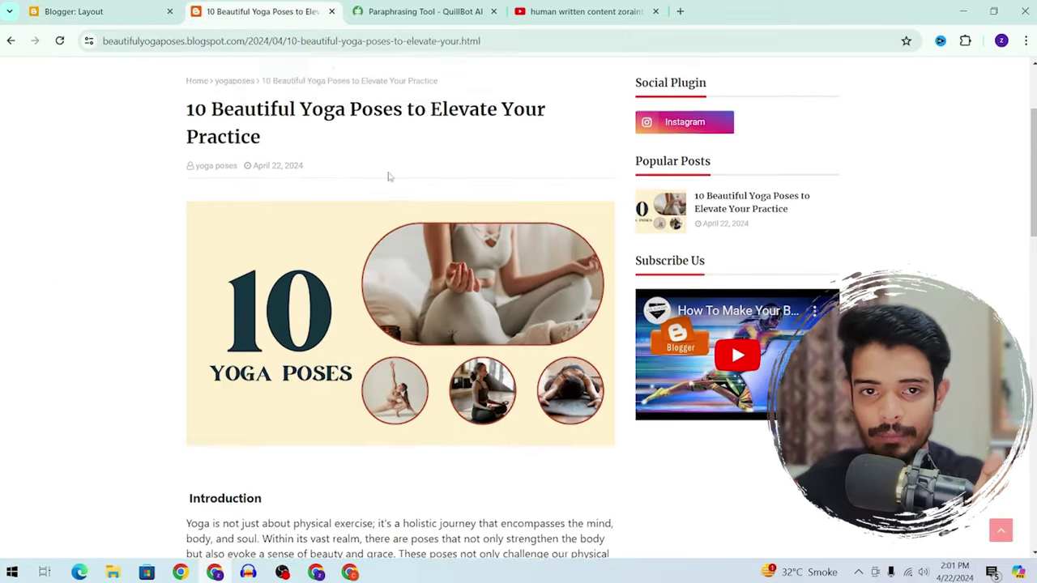
mouse_move(281, 216)
left_click(74, 12)
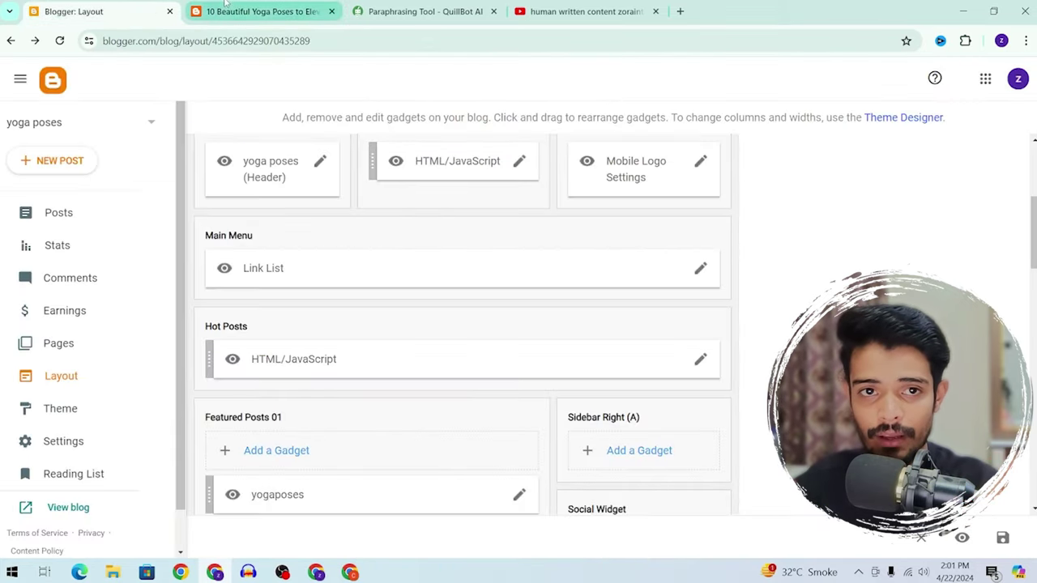
left_click(262, 12)
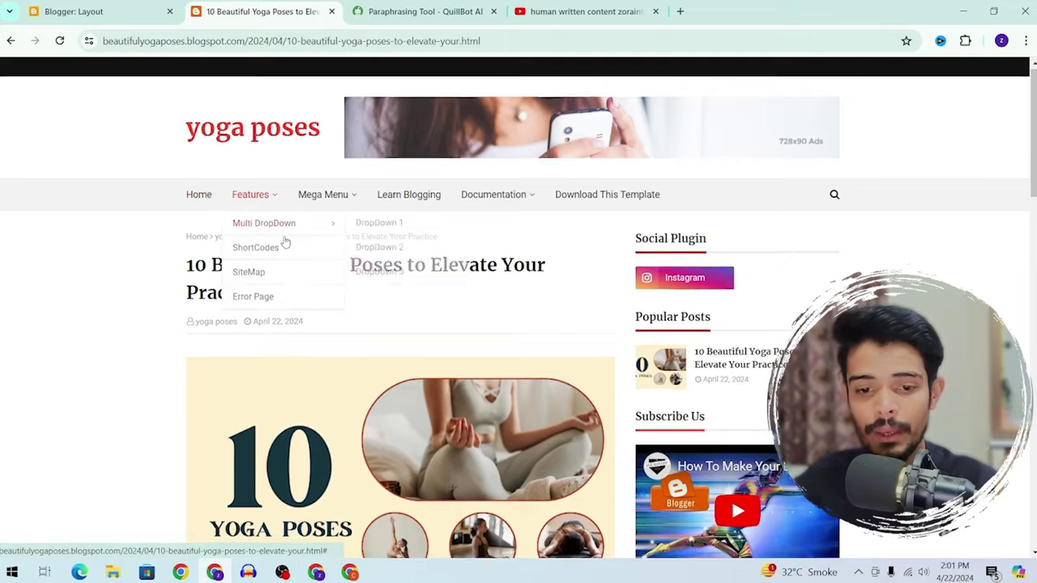
scroll(280, 283, "down", 4)
scroll(257, 316, "down", 2)
scroll(242, 174, "up", 5)
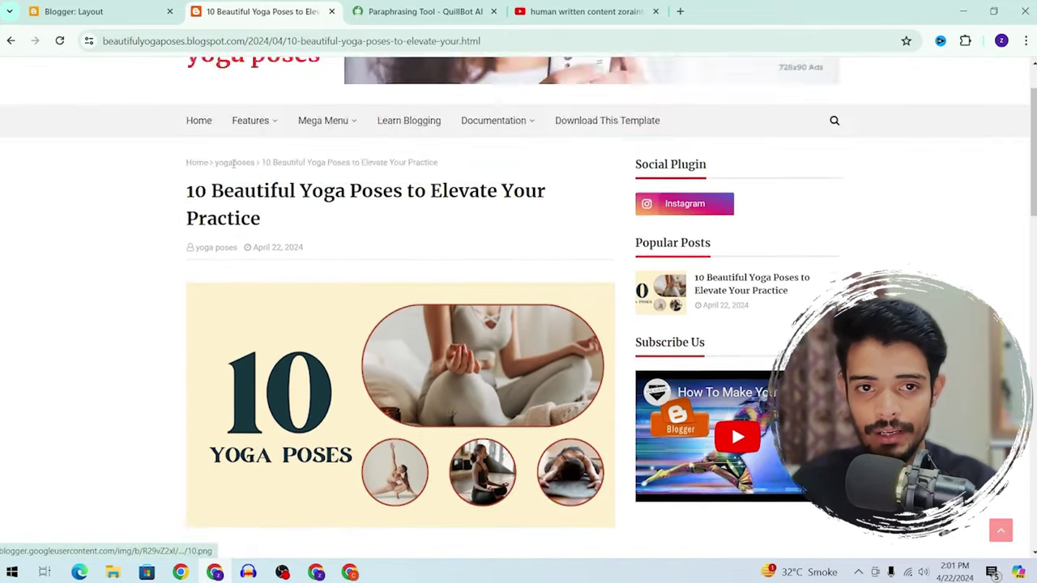
scroll(233, 168, "down", 2)
scroll(233, 169, "down", 3)
In the layout's Main Menu link list, change the site name of the Features item to Yoga Poses
left_click(74, 12)
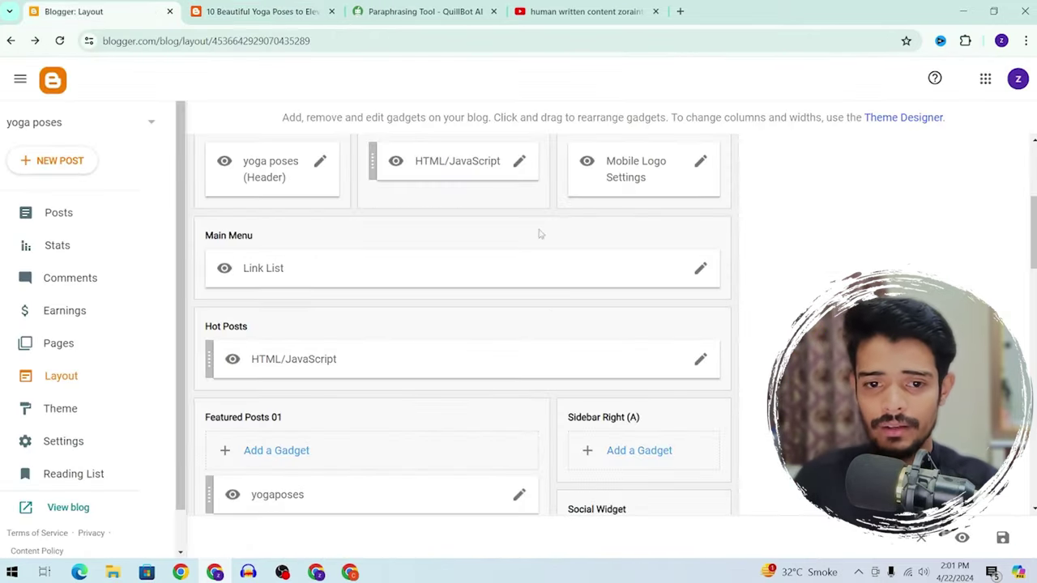
scroll(518, 231, "down", 3)
scroll(518, 231, "up", 3)
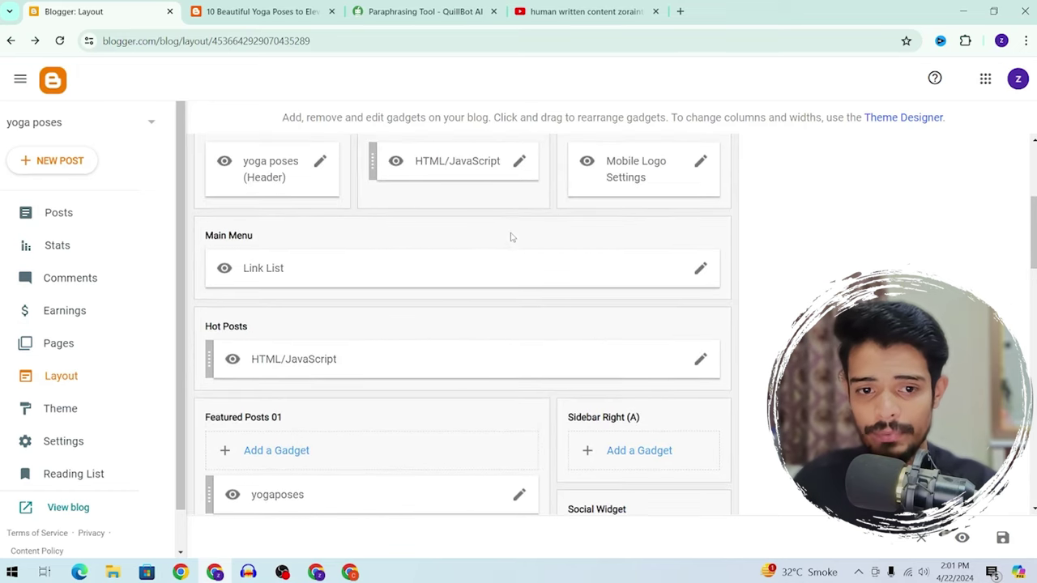
left_click(700, 268)
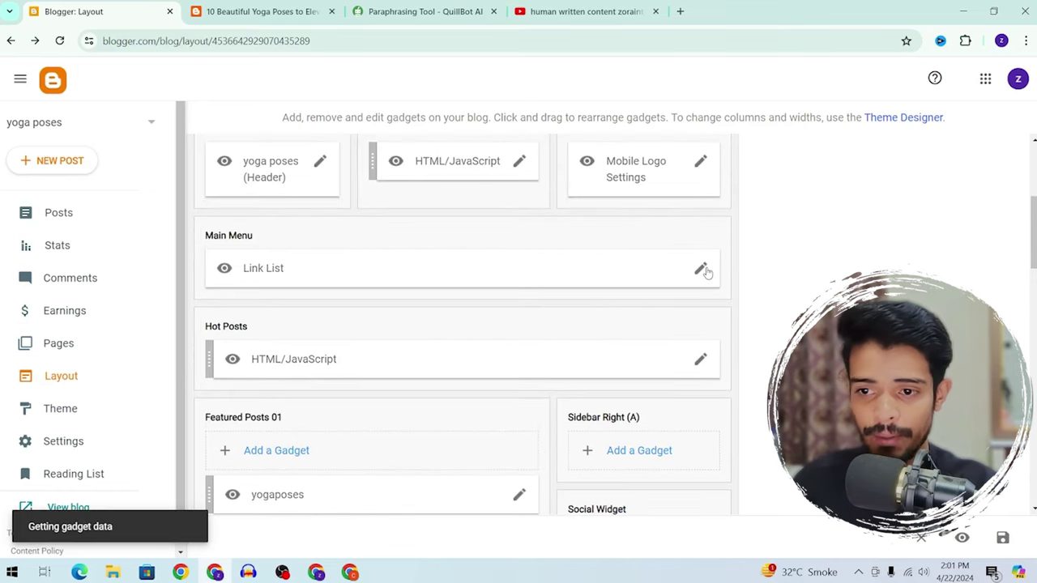
scroll(518, 259, "down", 5)
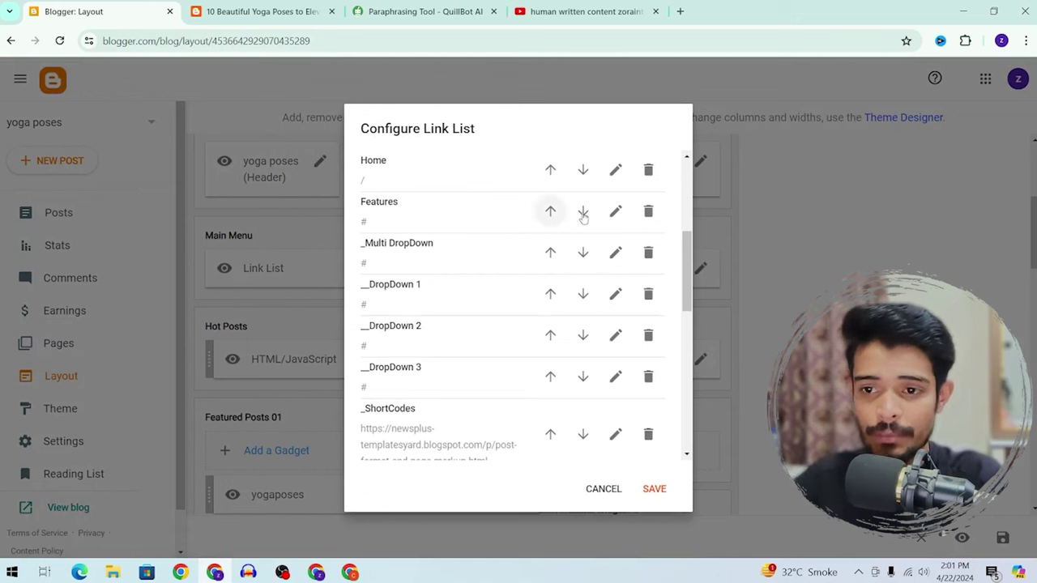
left_click(616, 211)
double_click(427, 230)
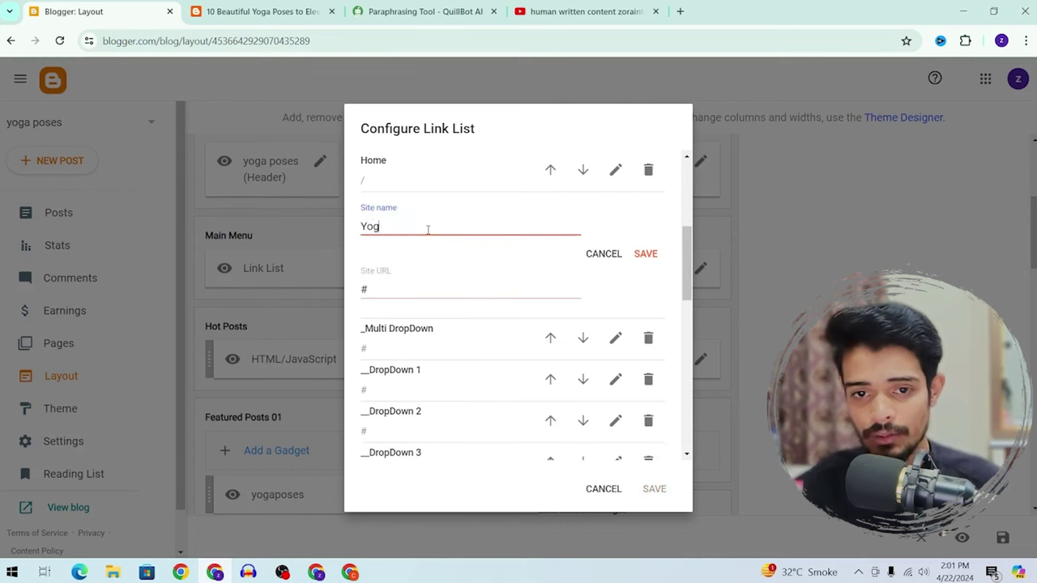
type("Yoga Poses")
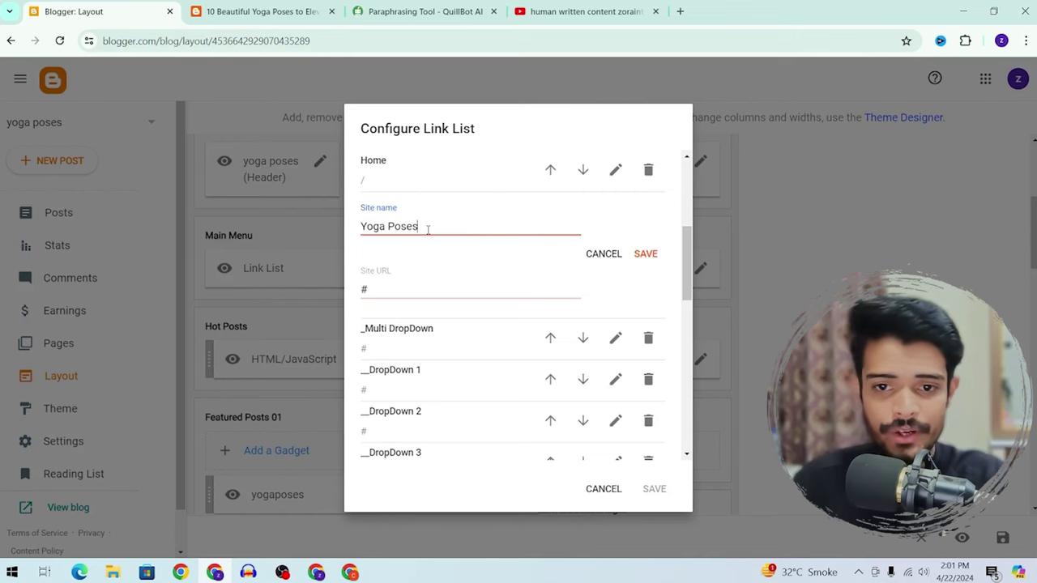
Open the yogaposes label page from the published post's tags and copy its URL for the Yoga Poses menu item
left_click(426, 289)
left_click(259, 12)
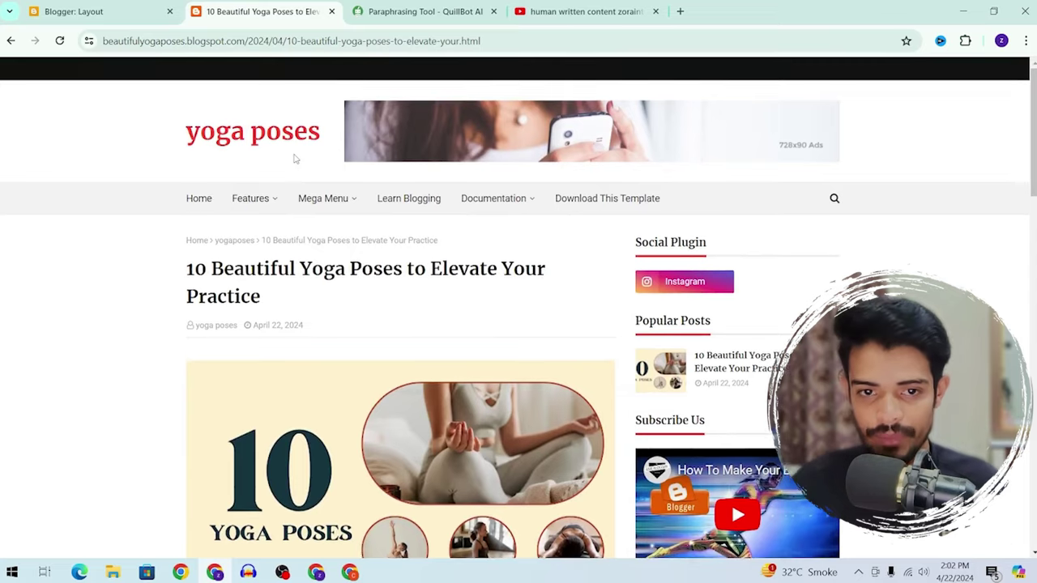
scroll(297, 170, "down", 20)
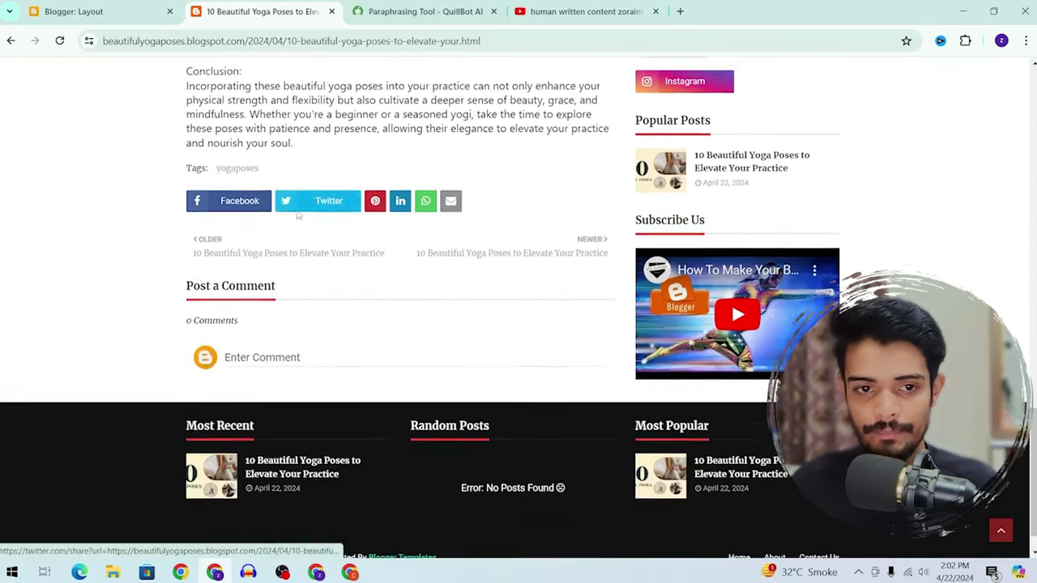
left_click(237, 167)
left_click(405, 41)
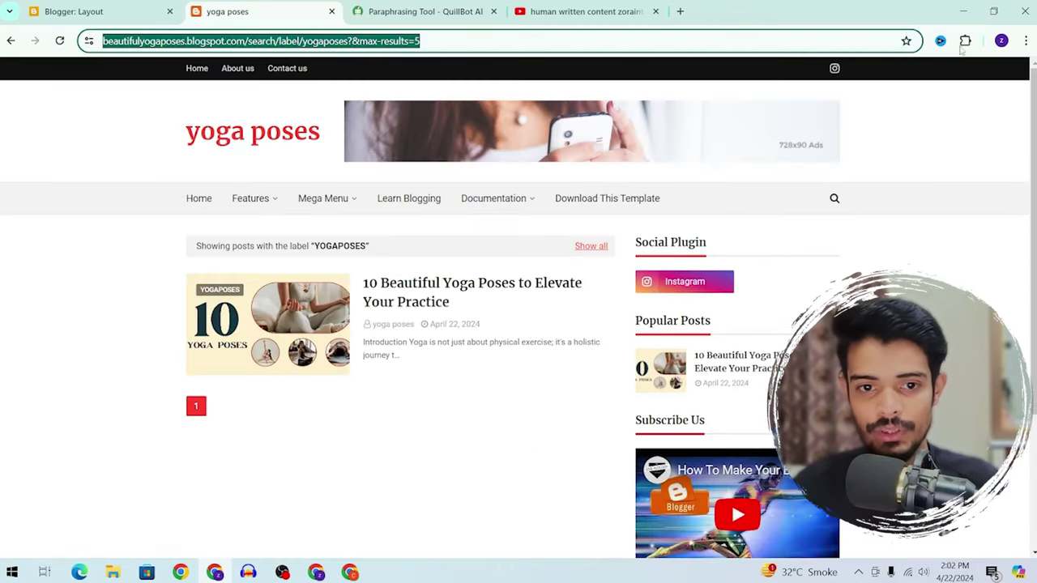
mouse_move(246, 186)
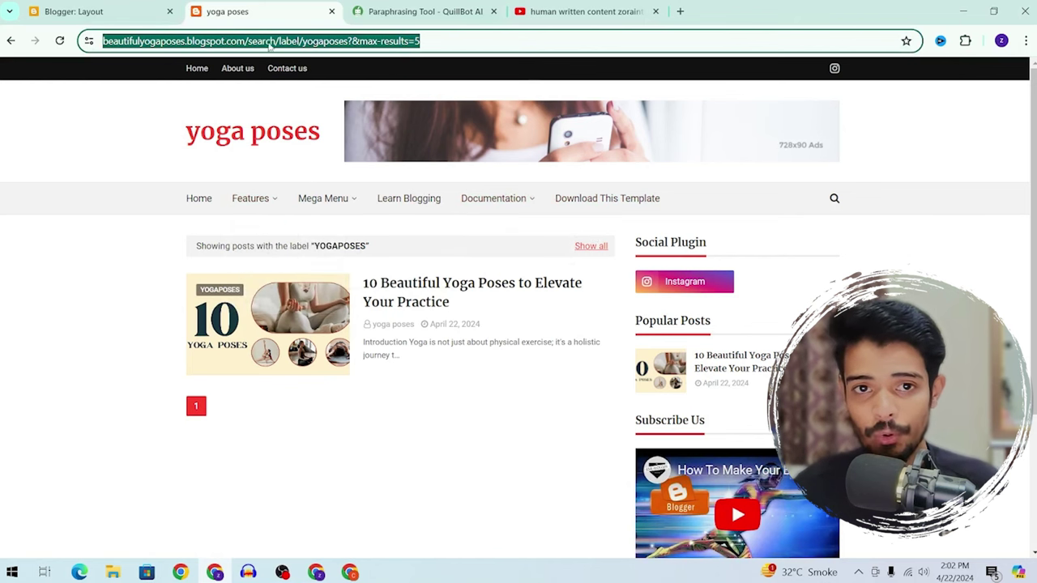
key("ctrl+c")
Replace the Yoga Poses item's site URL with the copied yogaposes label page address and save the item
left_click(73, 11)
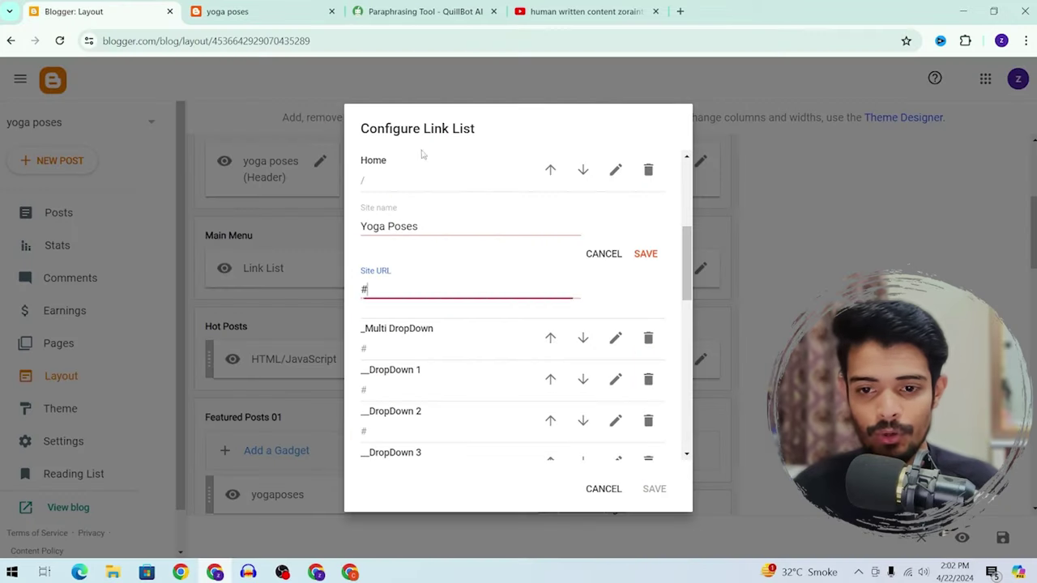
key("ctrl+a")
key("ctrl+v")
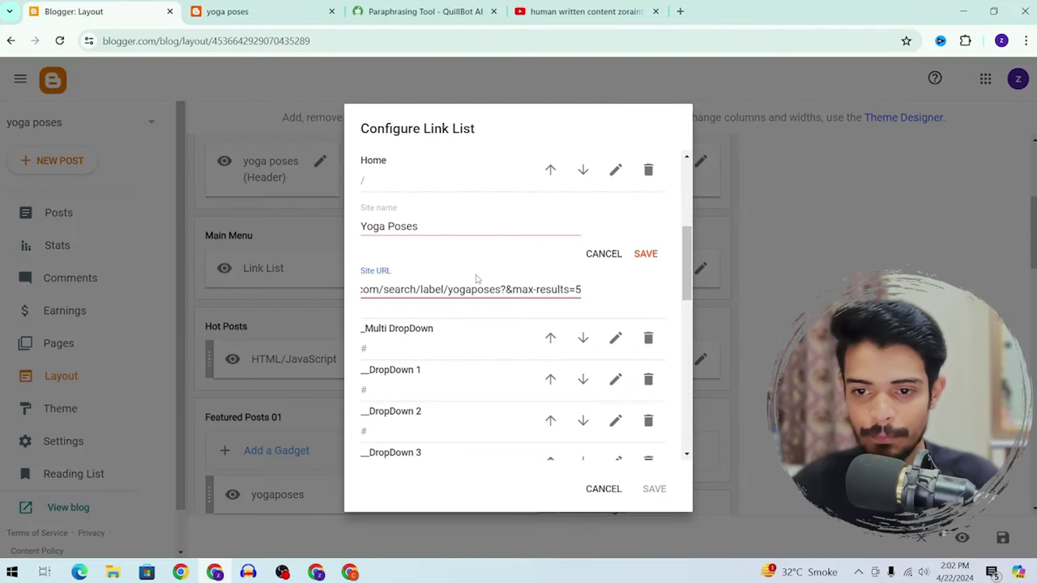
left_click(645, 256)
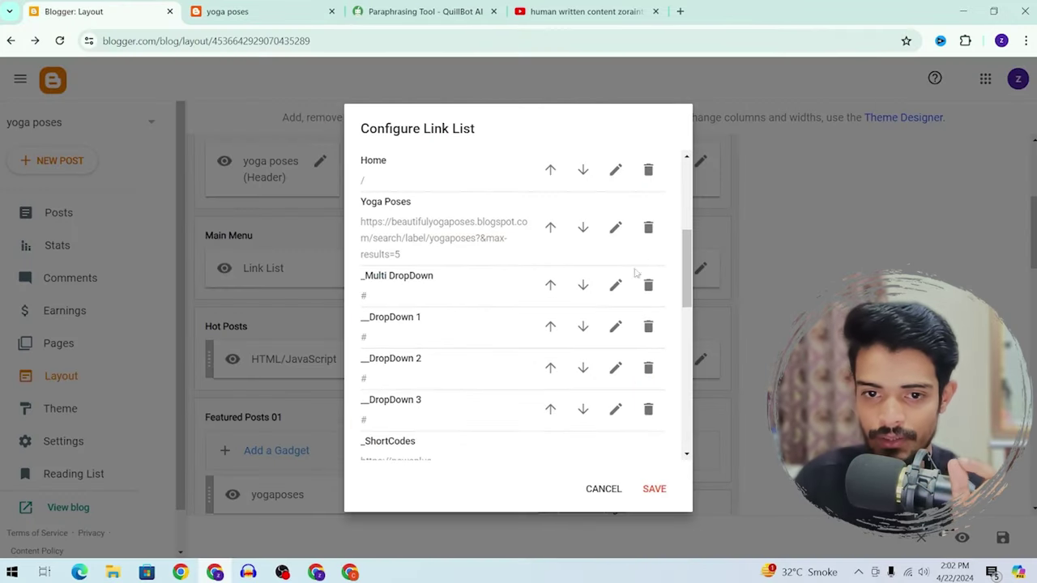
Compare the edited link list with the blog's Features dropdown and save the Main Menu gadget
scroll(623, 284, "up", 1)
scroll(616, 292, "down", 1)
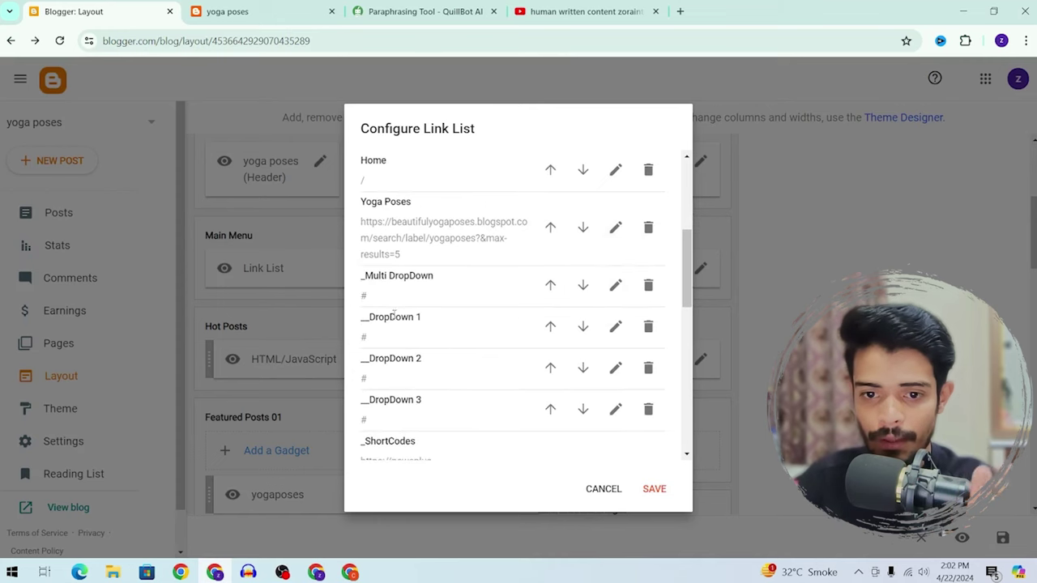
scroll(381, 302, "up", 2)
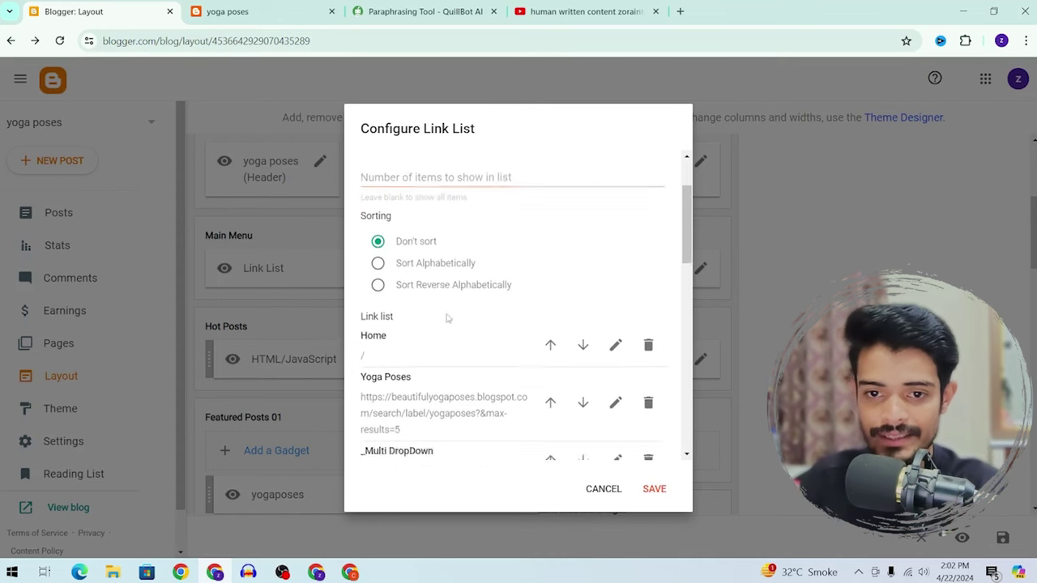
scroll(445, 316, "down", 2)
key("ctrl+Tab")
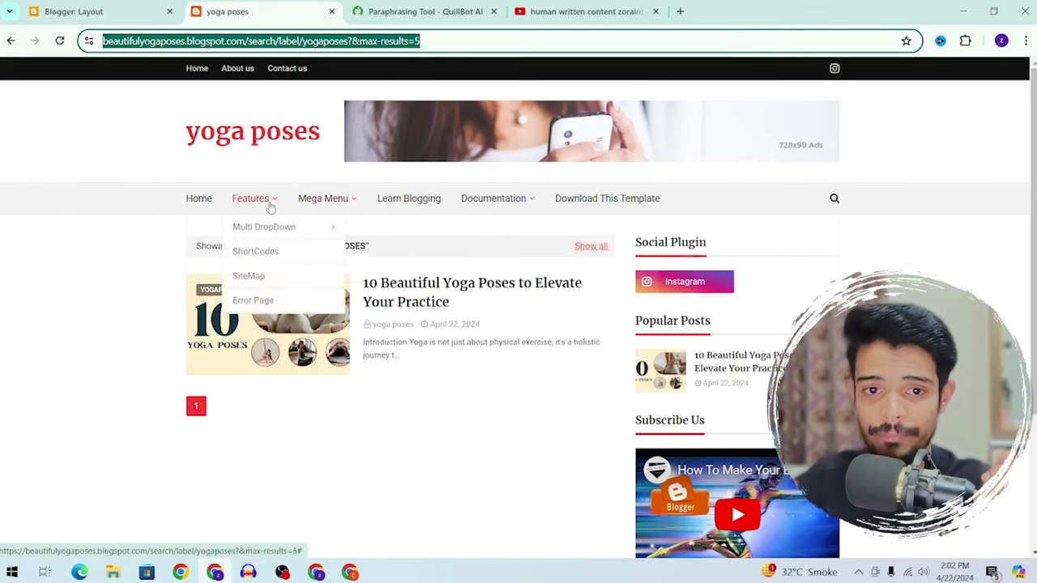
mouse_move(359, 207)
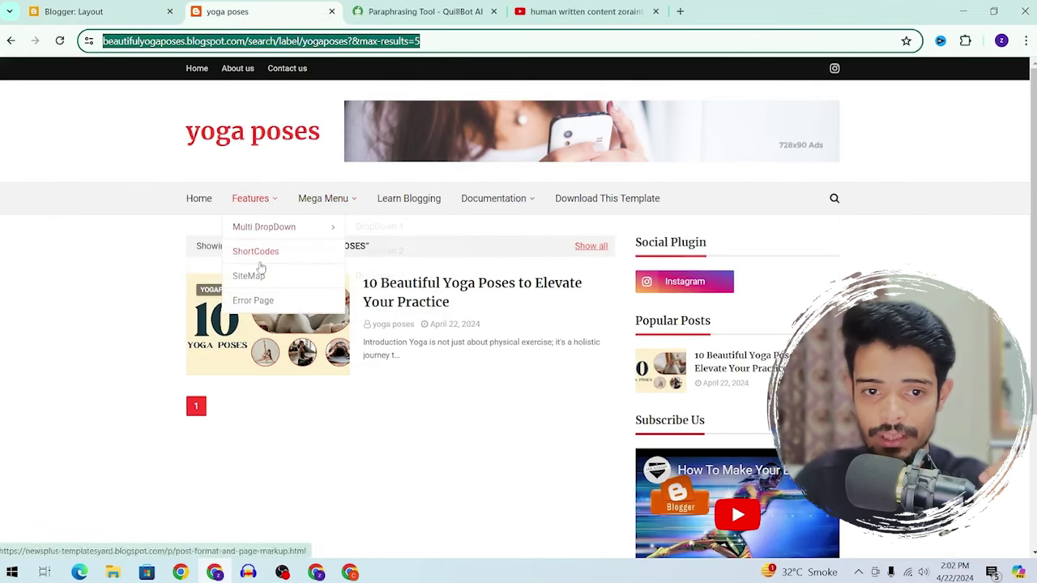
key("ctrl+shift+Tab")
left_click(655, 491)
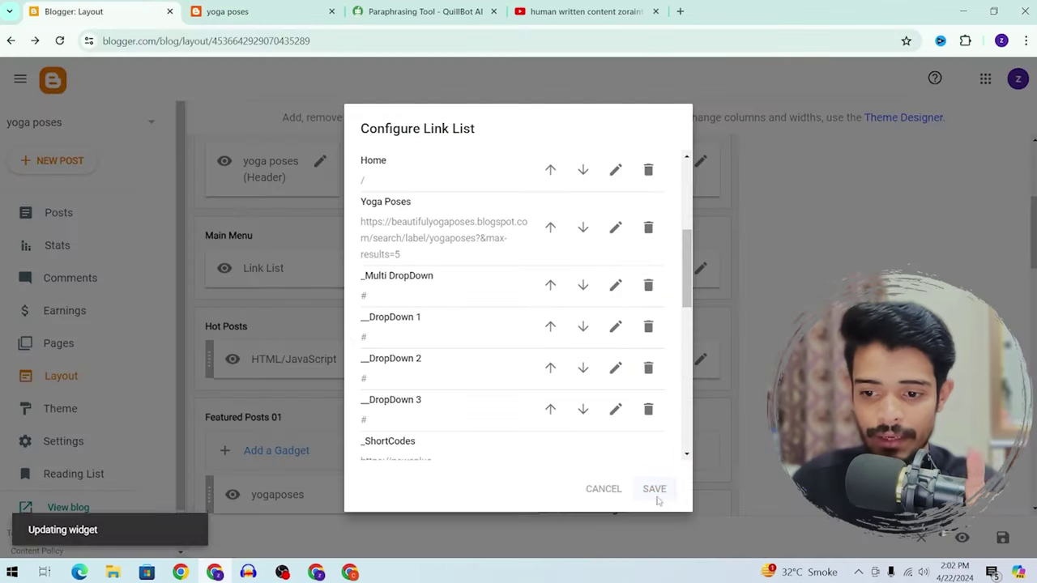
Load the blog's home page, check the Yoga Poses menu with its dropdown, and follow its link
key("ctrl+Tab")
left_click(197, 217)
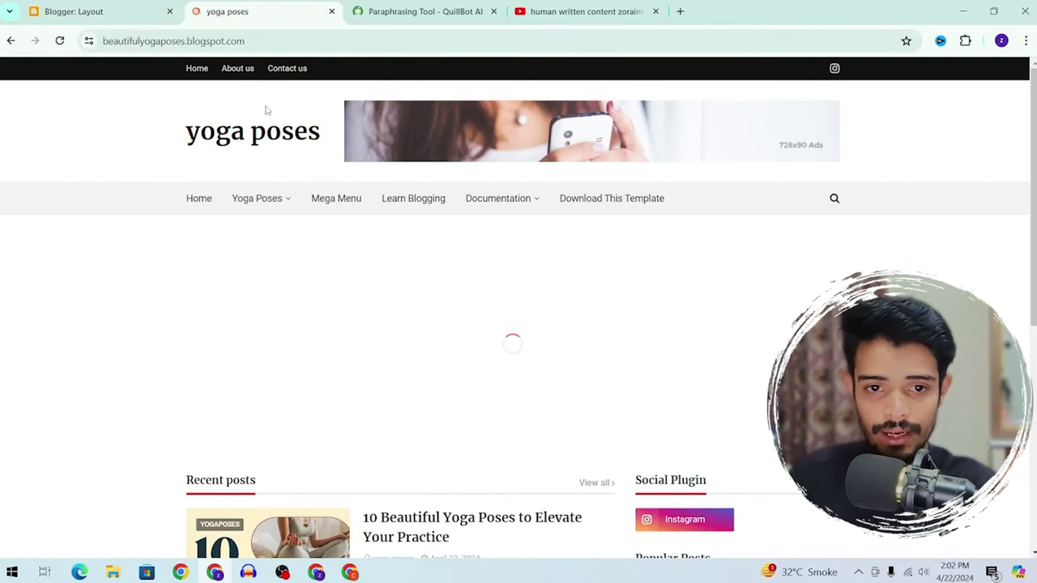
mouse_move(304, 224)
scroll(352, 243, "down", 3)
scroll(356, 182, "up", 3)
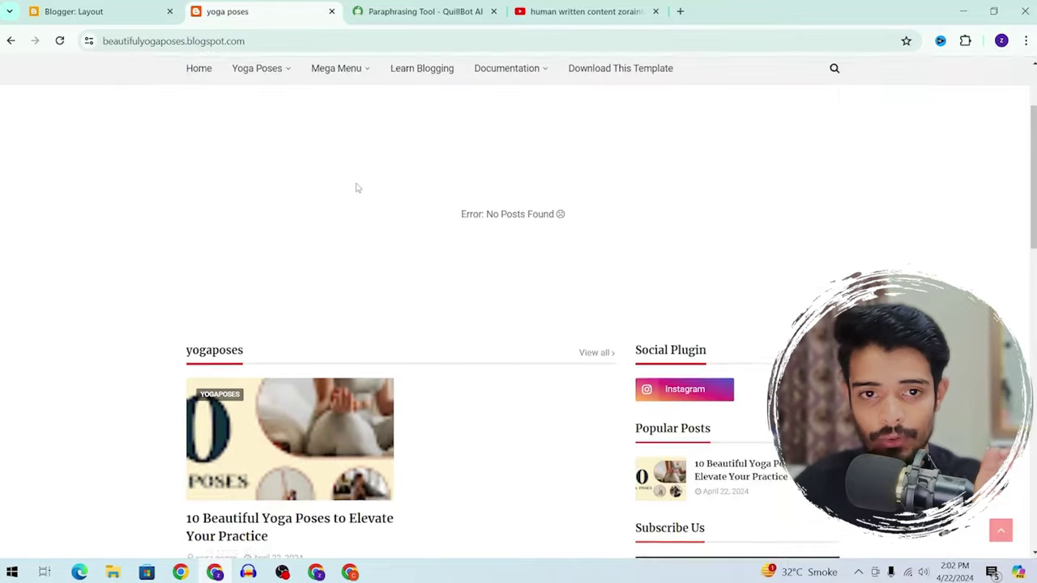
mouse_move(275, 211)
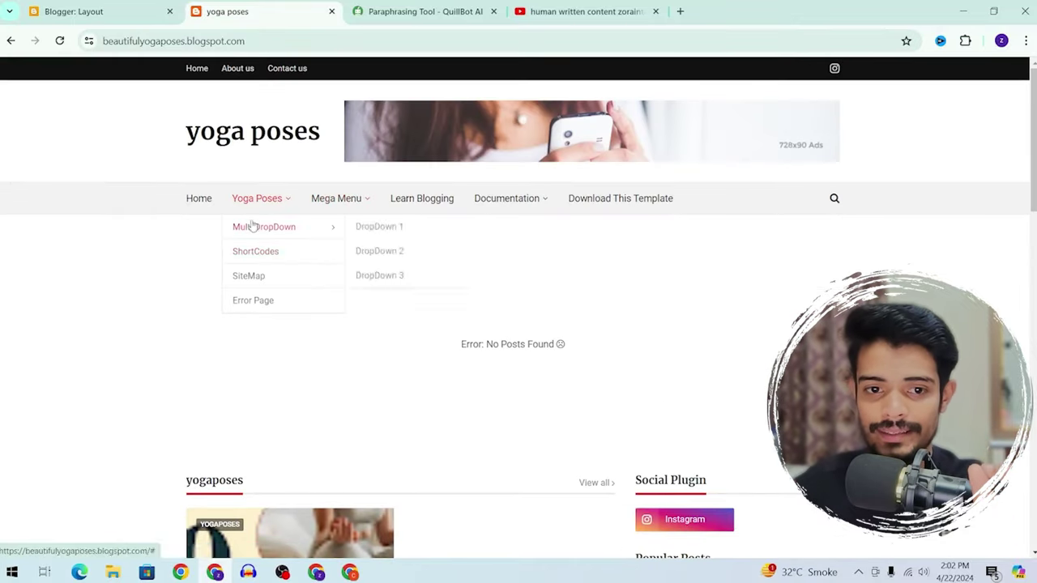
left_click(250, 200)
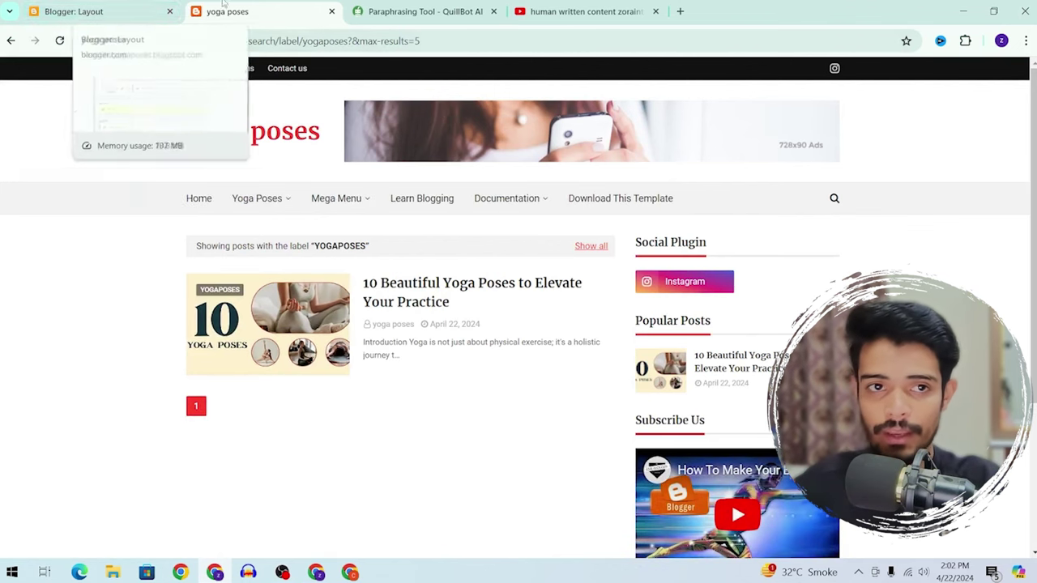
Delete the Multi DropDown, DropDown 1, DropDown 2 and DropDown 3 items from the Main Menu link list
left_click(130, 10)
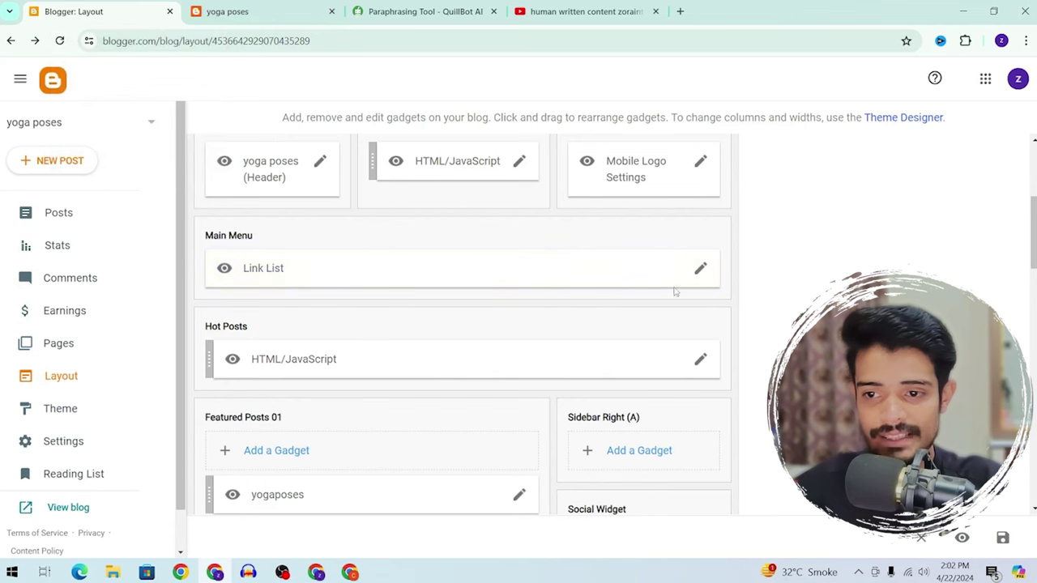
left_click(704, 269)
scroll(416, 301, "down", 3)
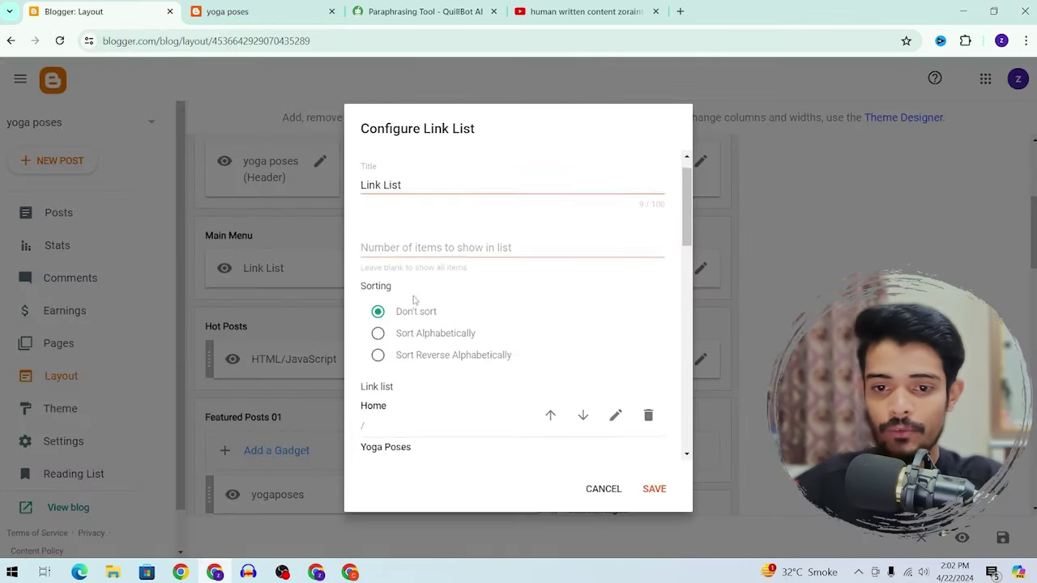
scroll(425, 310, "down", 1)
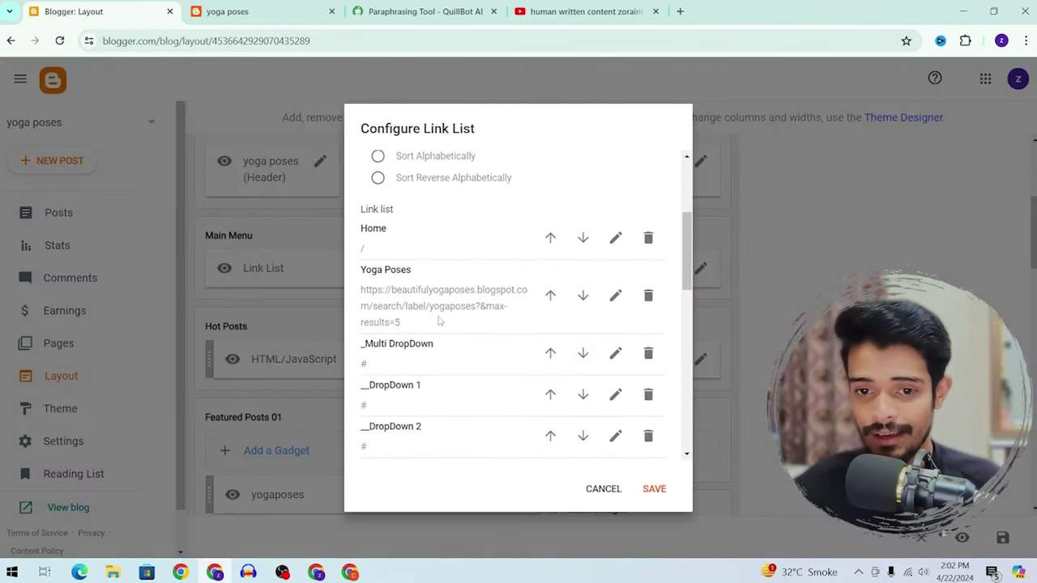
left_click(648, 354)
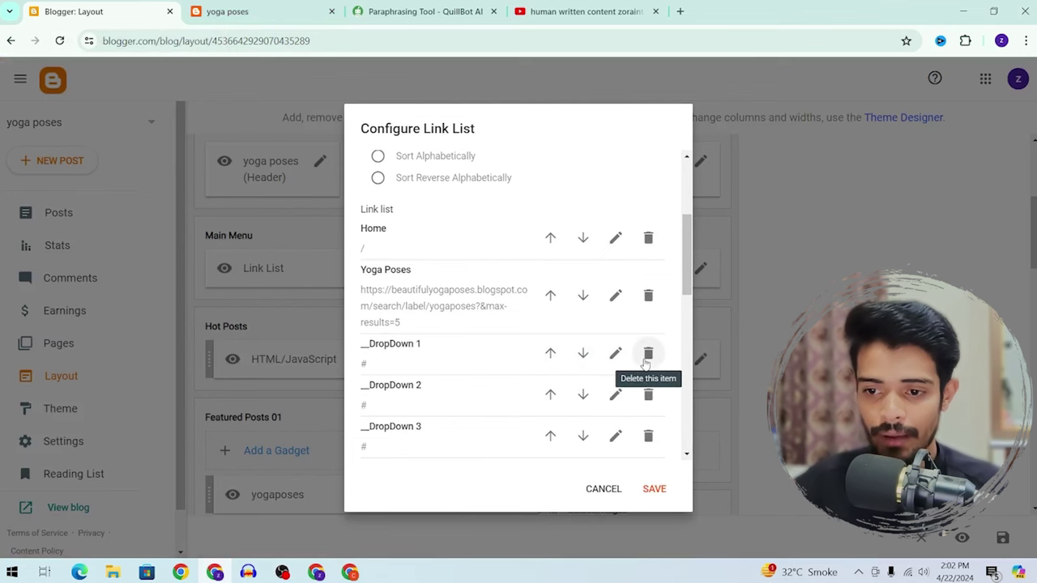
left_click(648, 354)
left_click(648, 354)
left_click(648, 354)
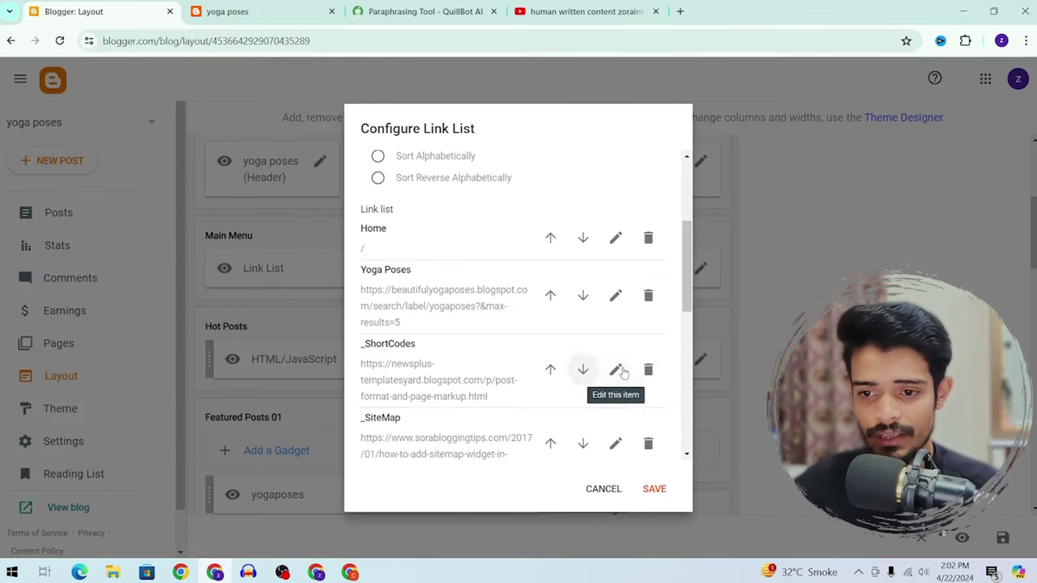
Check the blog's menu bar and delete the ShortCodes, SiteMap, Error Page and Mega Menu items from the Main Menu link list
left_click(235, 12)
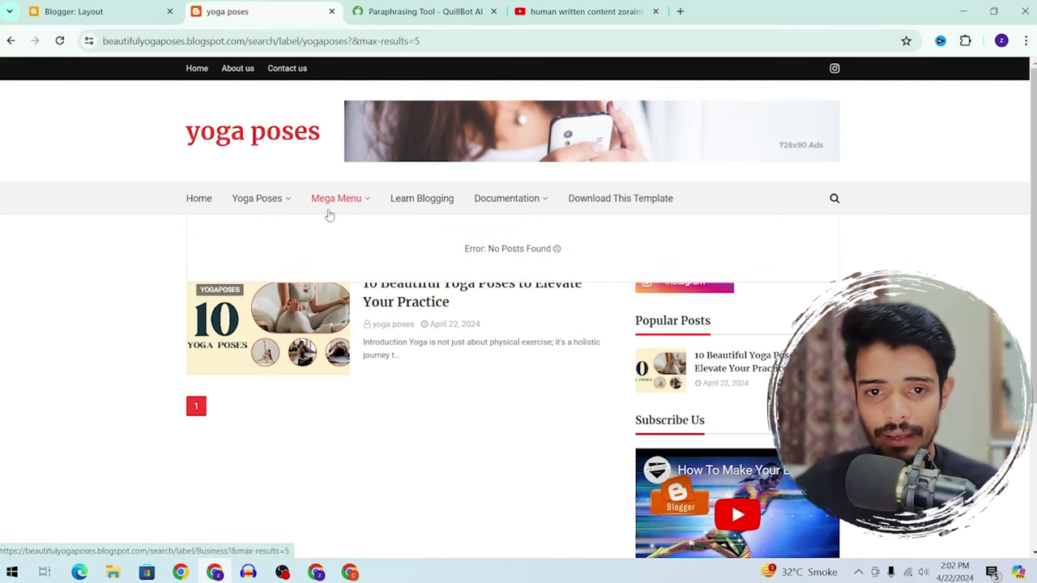
left_click(162, 11)
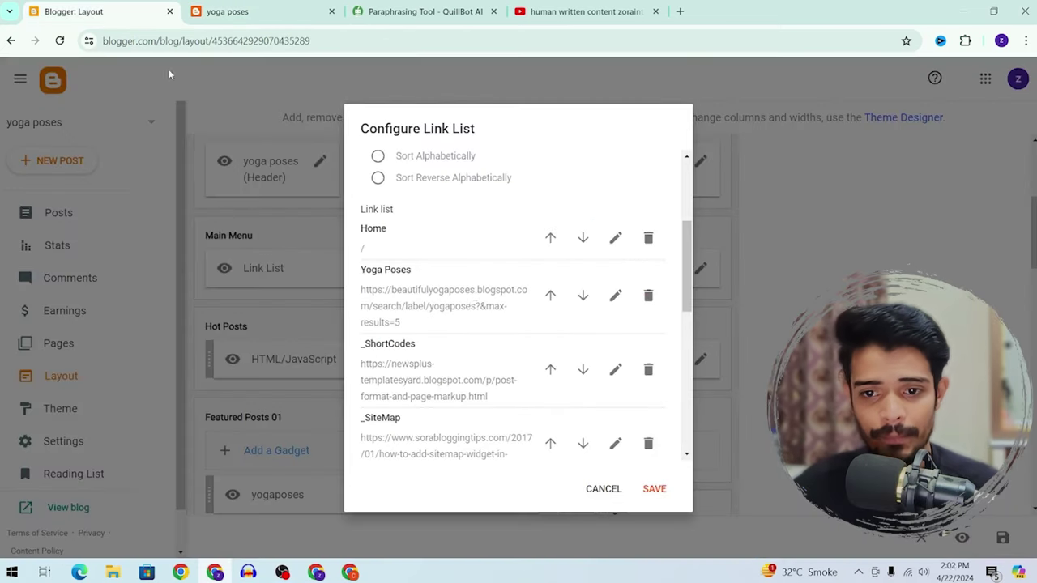
left_click(648, 369)
left_click(648, 369)
left_click(648, 369)
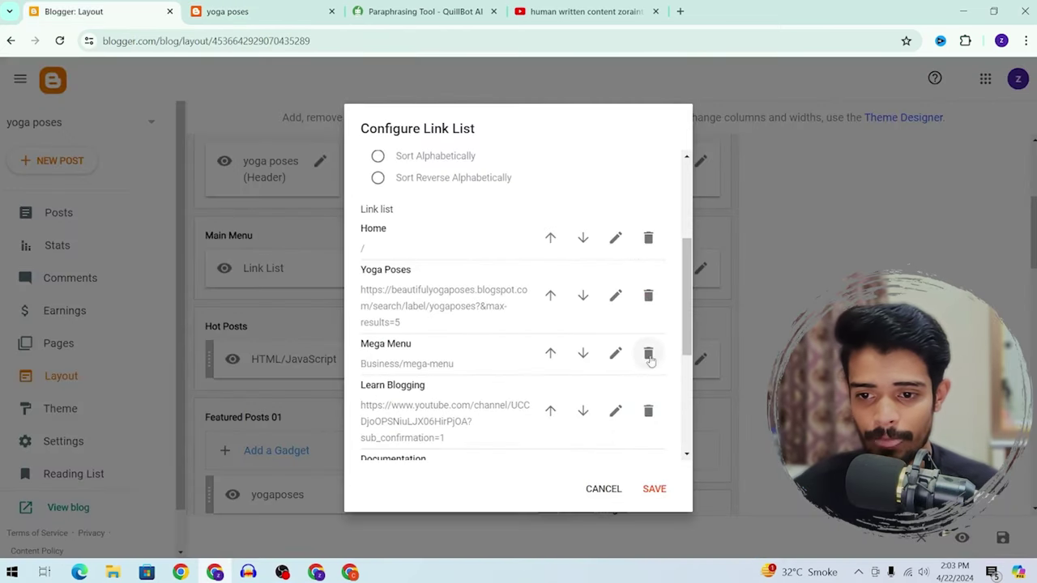
left_click(648, 353)
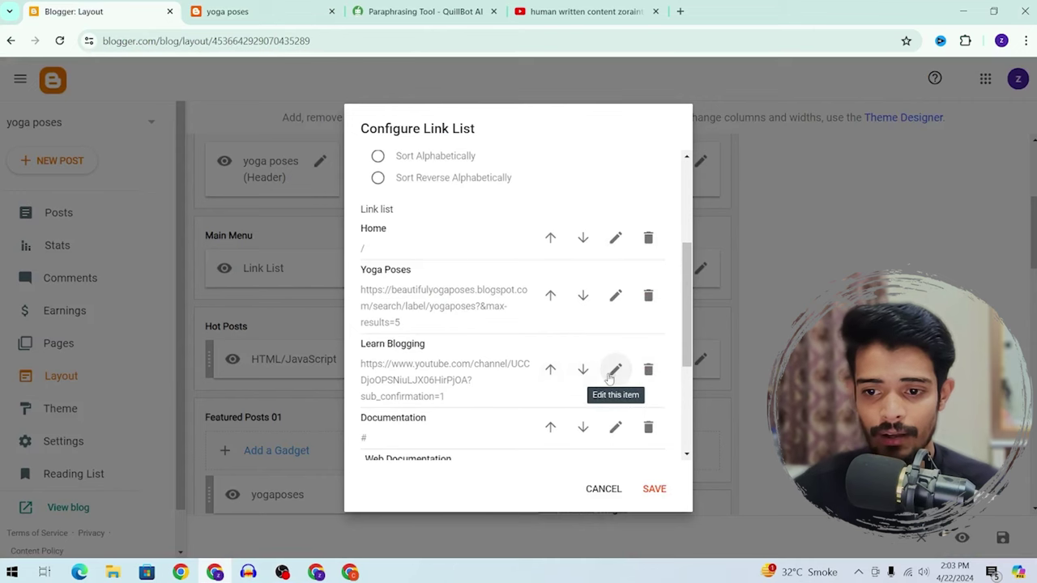
Change the site name of the Learn Blogging item in the Main Menu link list to Health & beauty
left_click(235, 11)
left_click(73, 11)
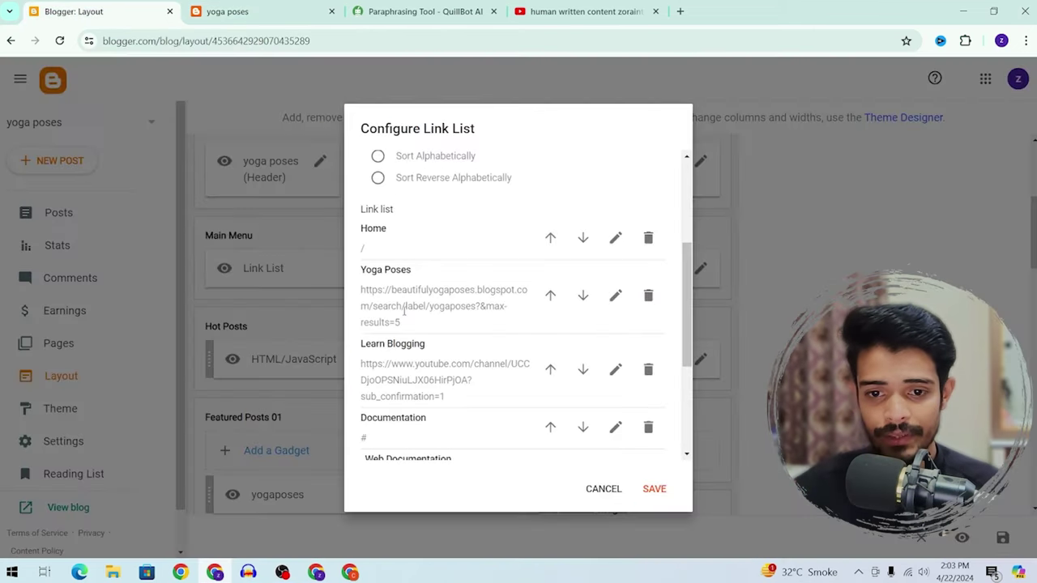
left_click(615, 370)
double_click(441, 365)
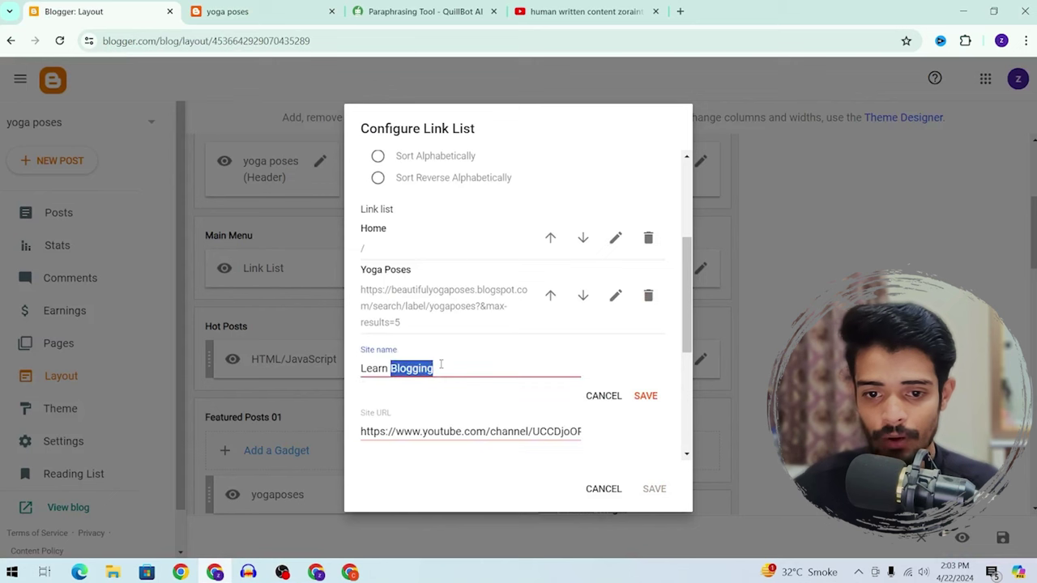
key("ctrl+a")
type("Hea")
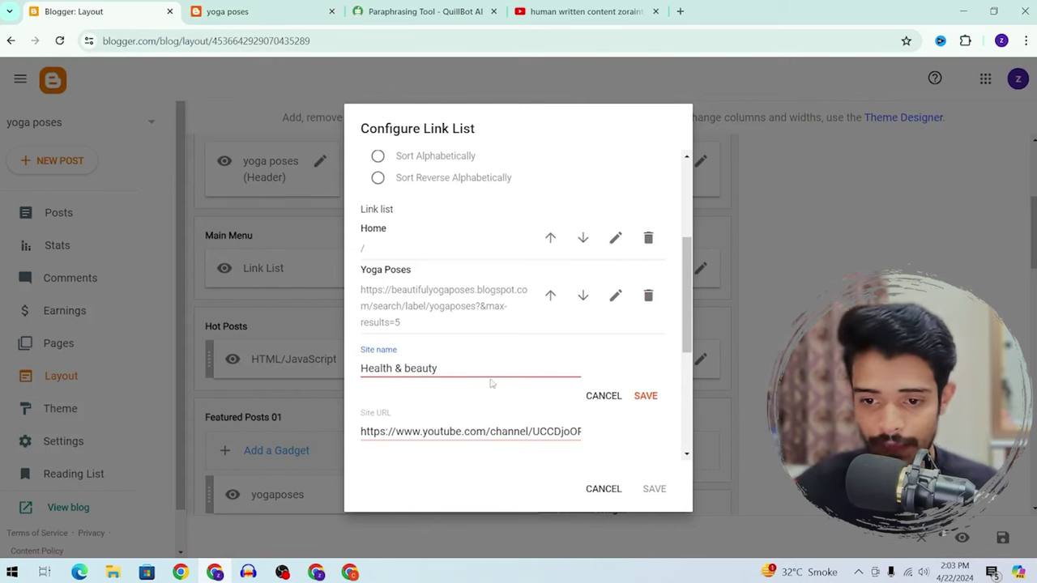
Delete the documentation items, Download This Template and Health & beauty from the Main Menu link list and save the gadget
left_click(642, 397)
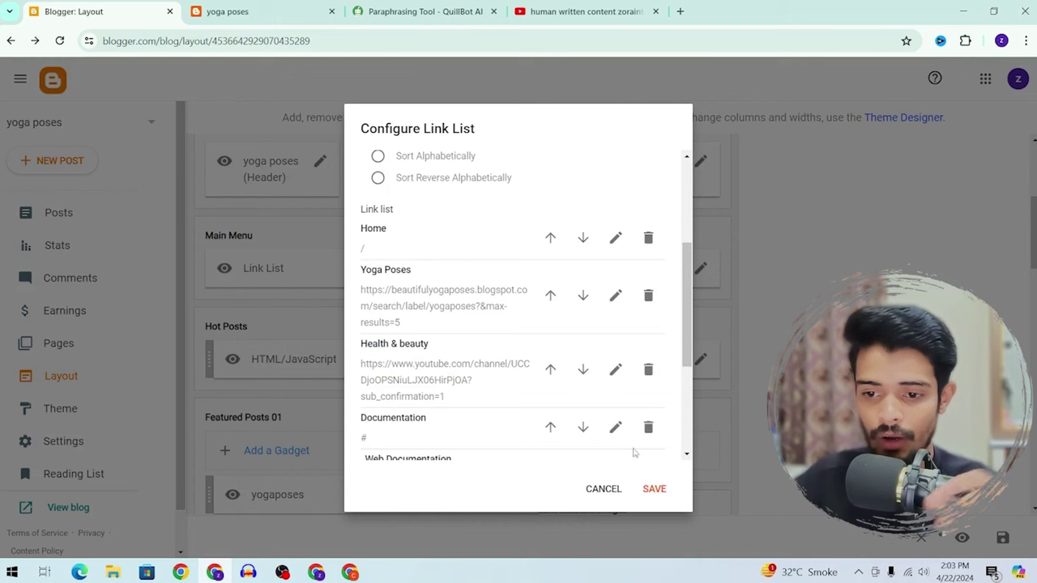
left_click(647, 430)
left_click(648, 428)
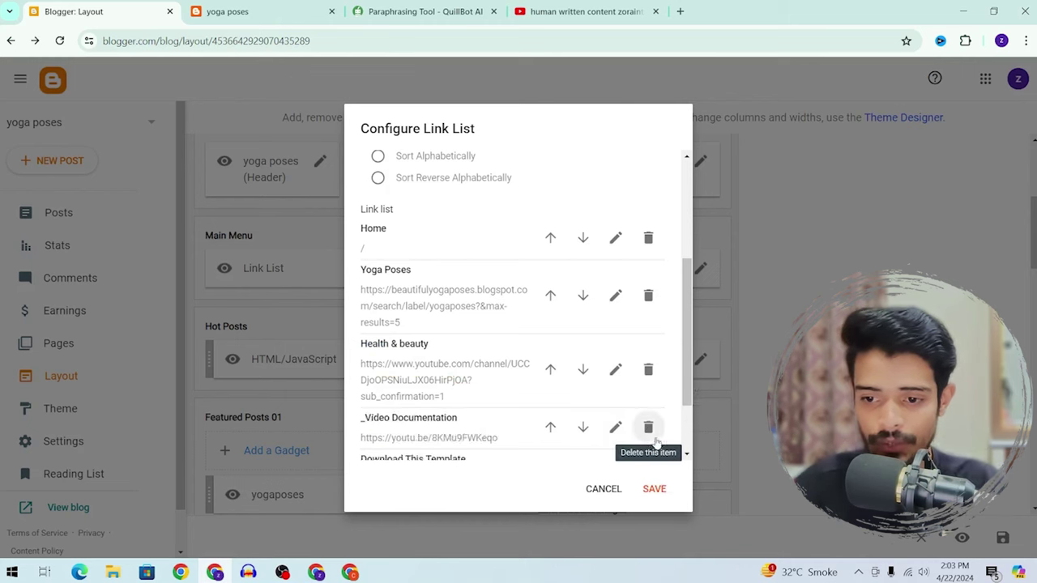
left_click(649, 428)
left_click(648, 396)
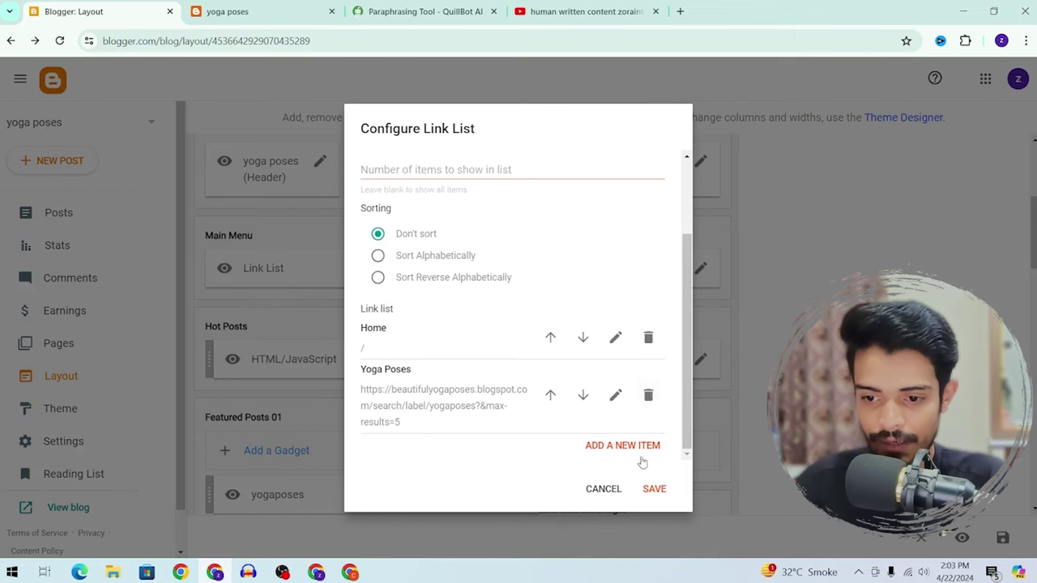
left_click(654, 490)
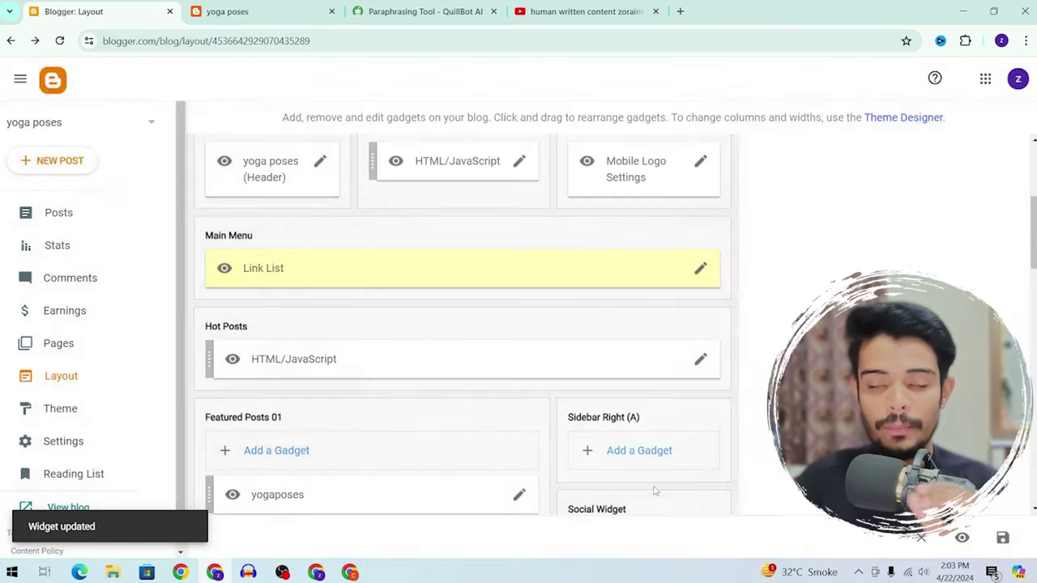
Reload the blog page to check its menu bar, and return to the Blogger layout
left_click(227, 11)
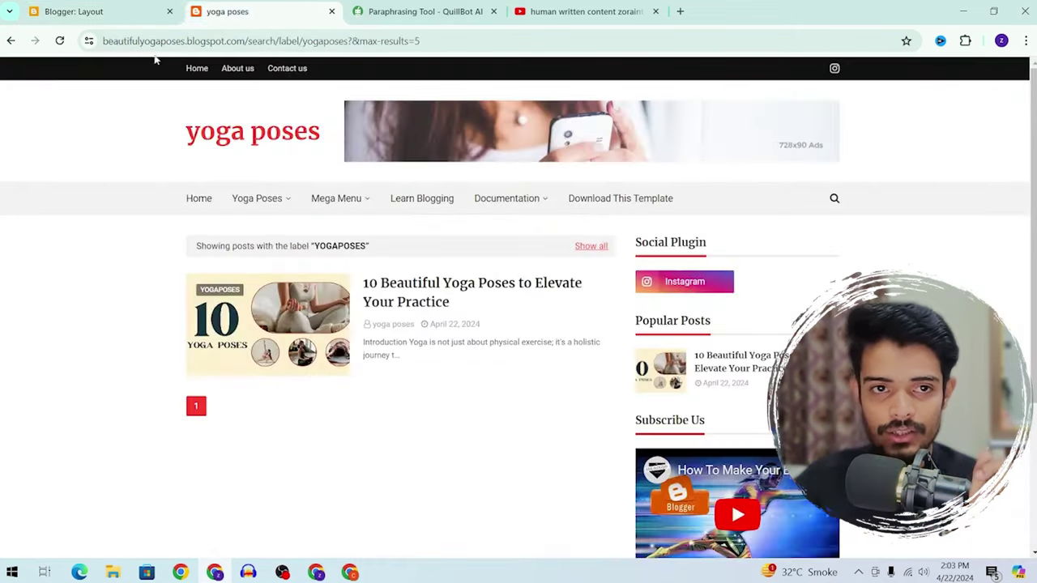
left_click(58, 40)
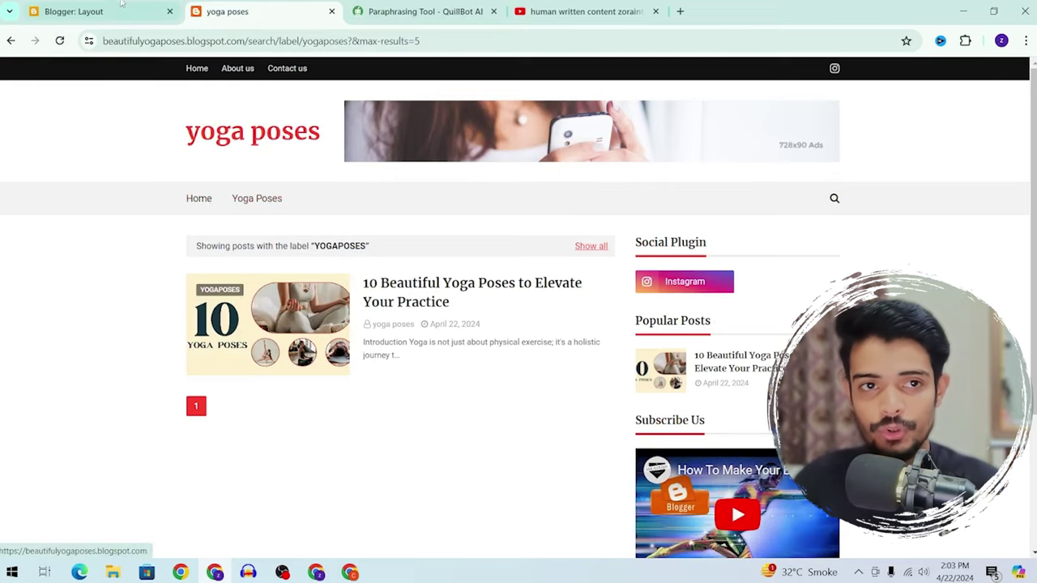
key("ctrl+shift+Tab")
left_click(227, 11)
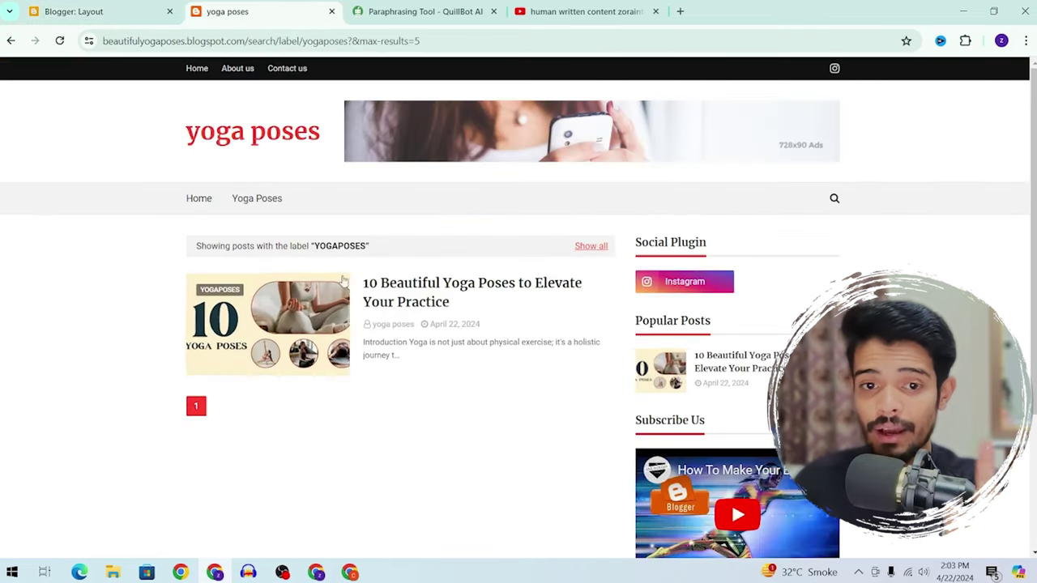
left_click(93, 8)
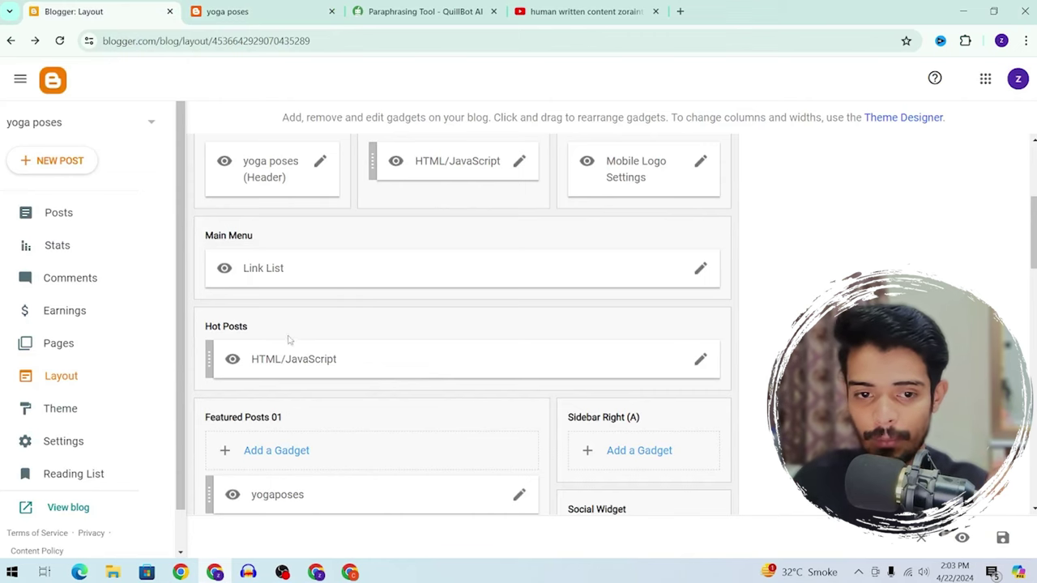
Add a new item with the site name Health & Beauty to the Main Menu link list and save the gadget
left_click(700, 269)
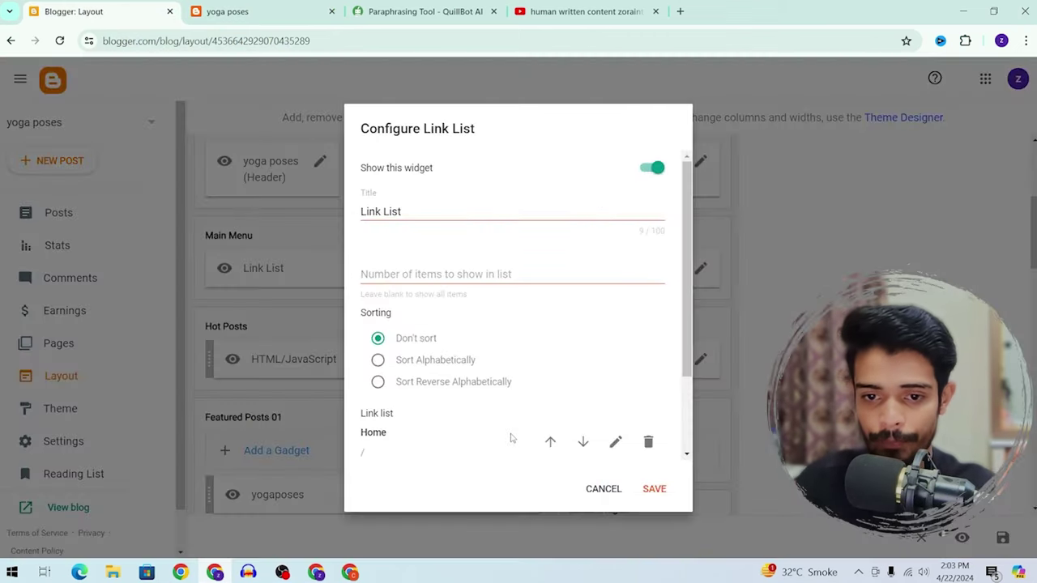
scroll(514, 430, "down", 3)
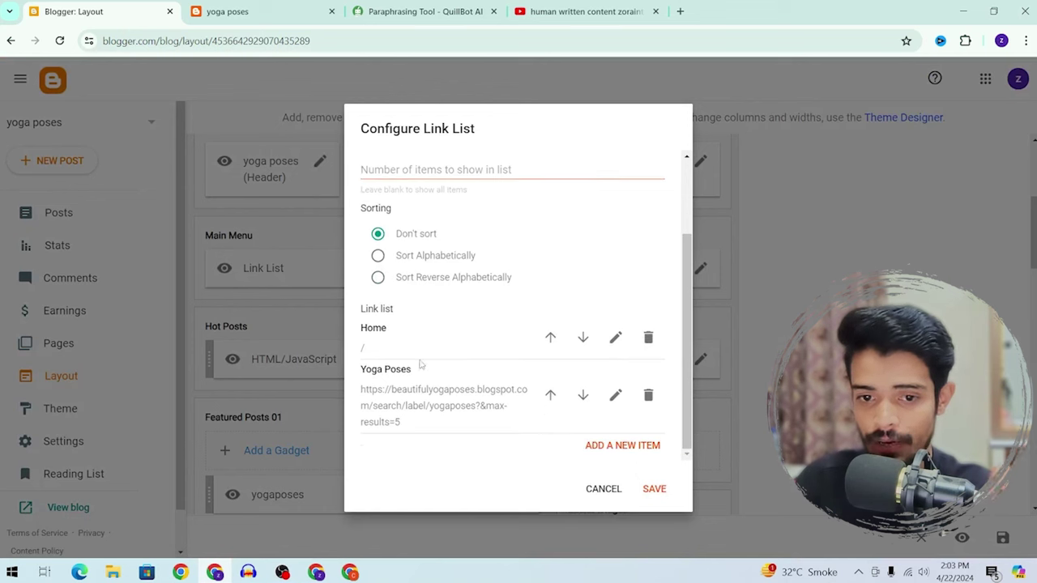
left_click(618, 453)
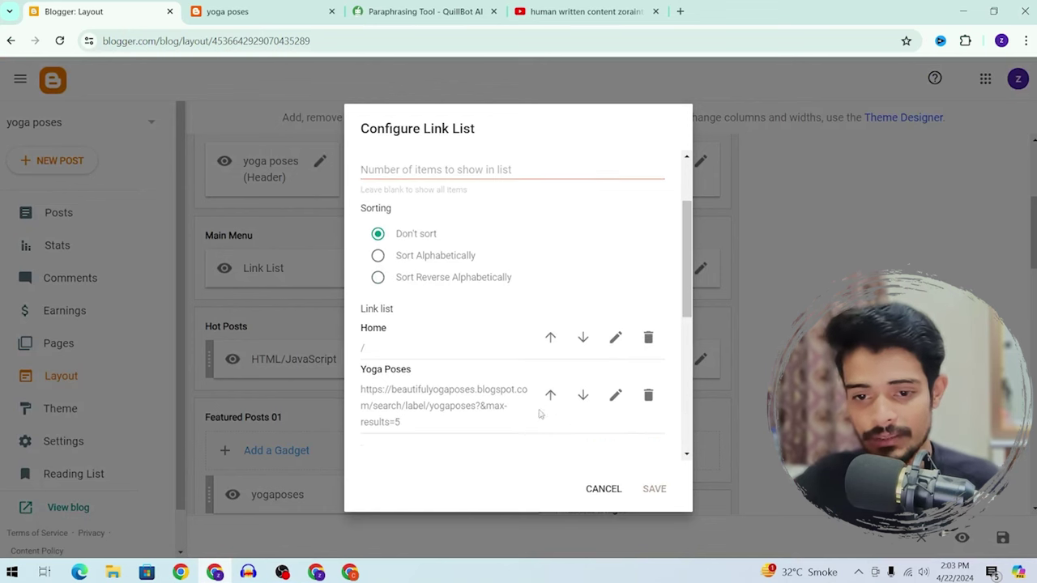
scroll(519, 405, "down", 2)
left_click(413, 328)
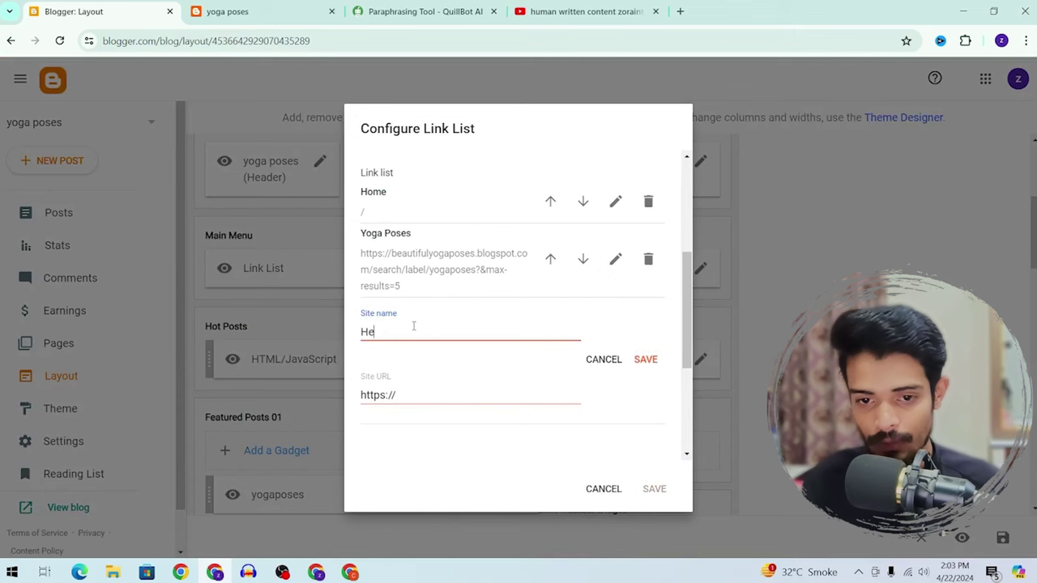
type("Health & Beauty")
left_click(646, 359)
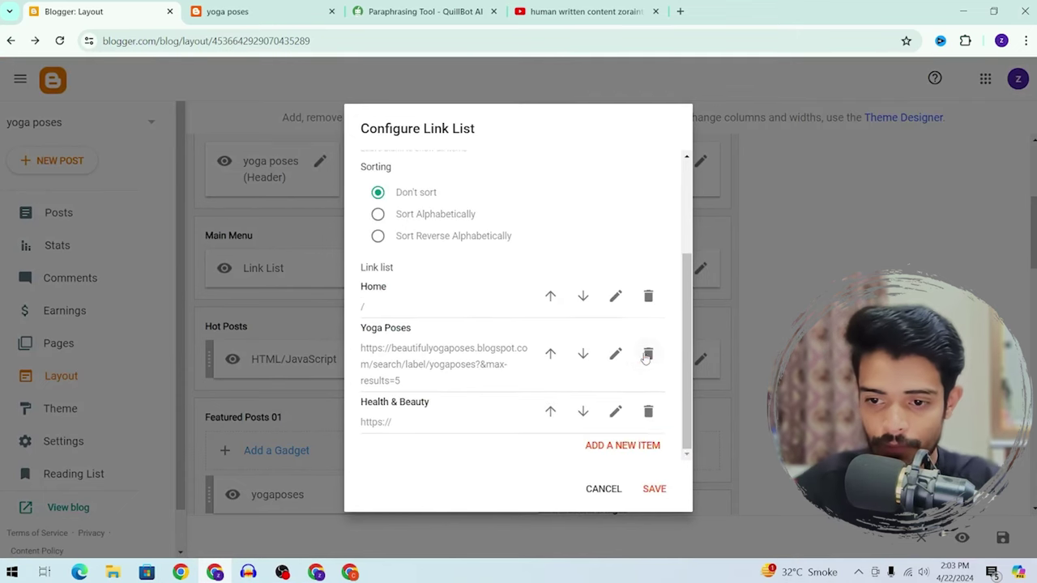
left_click(654, 490)
Reload the blog page to check for the Health & Beauty menu item, and go back to the Blogger layout
left_click(227, 11)
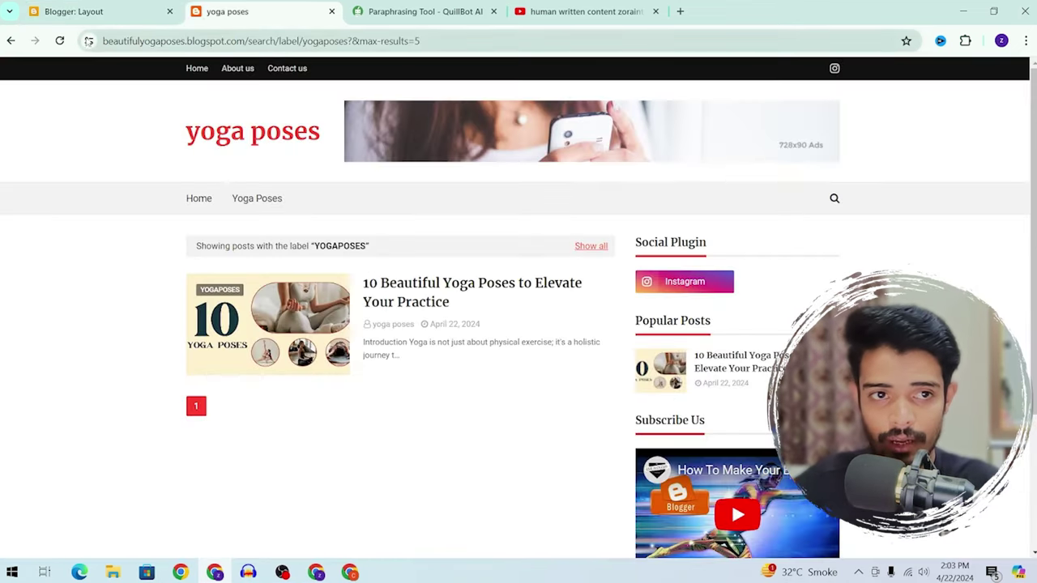
left_click(61, 40)
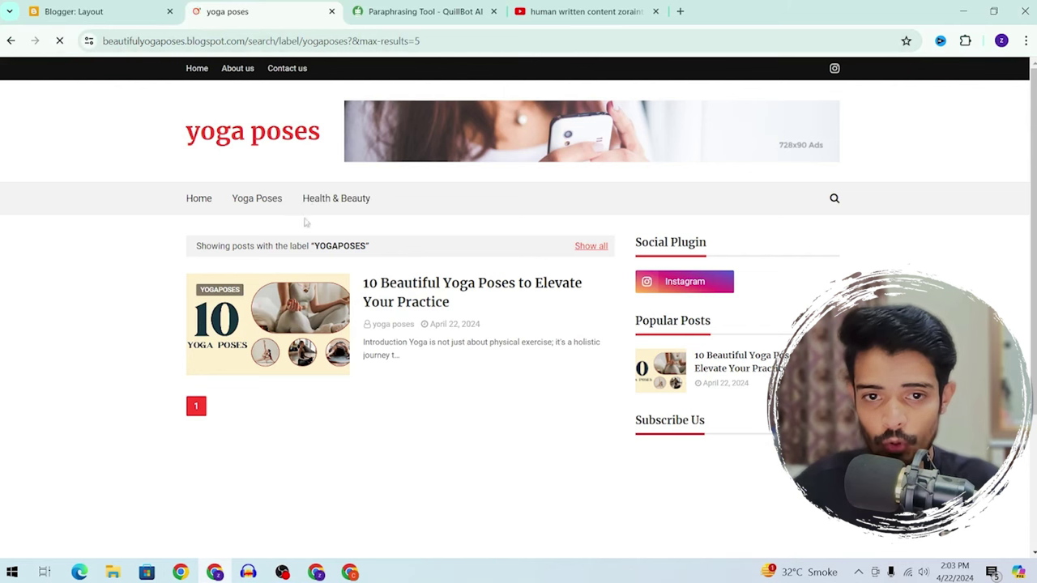
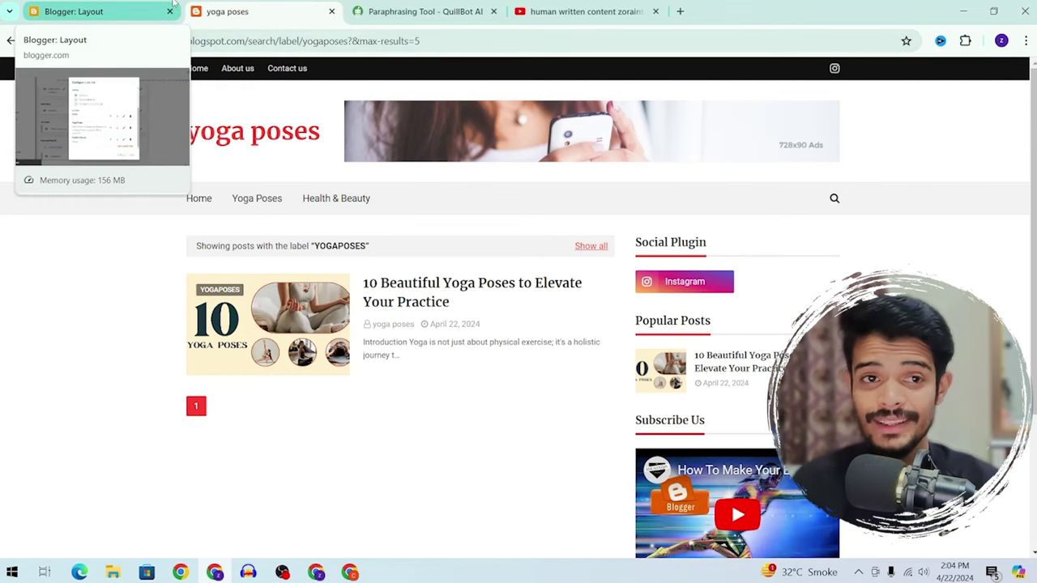
left_click(172, 4)
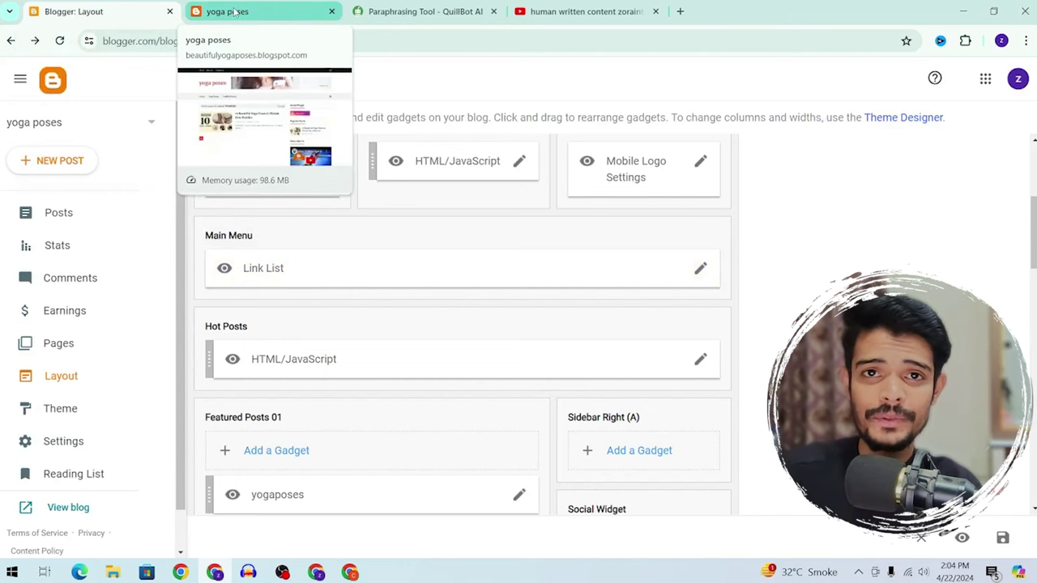
Set the Food gadget's title in Featured Posts 01 to health & Beauty and its content to healthbeauty/feat-list, and save it
scroll(323, 449, "down", 3)
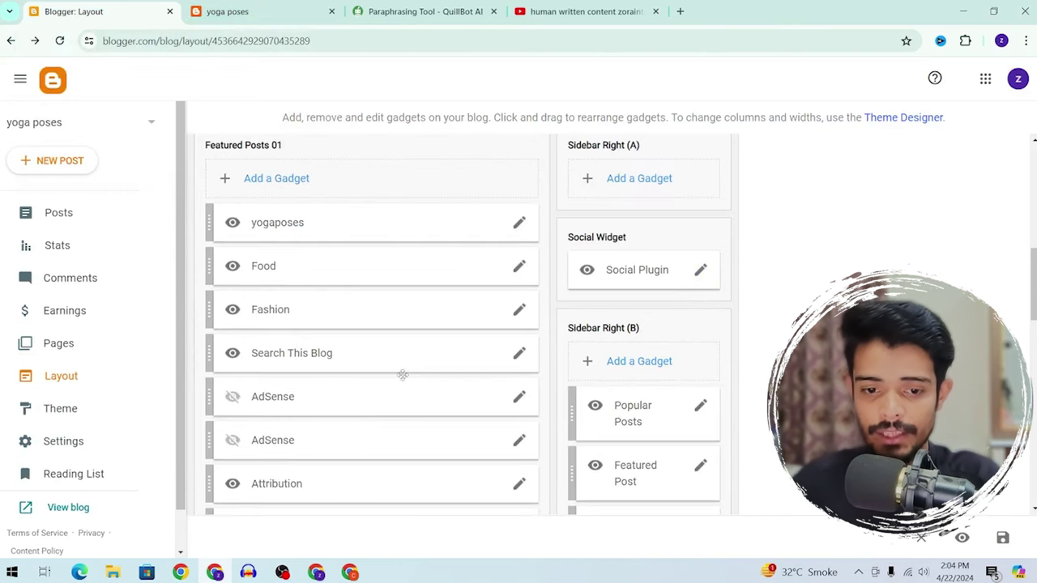
scroll(319, 324, "up", 1)
scroll(271, 288, "down", 1)
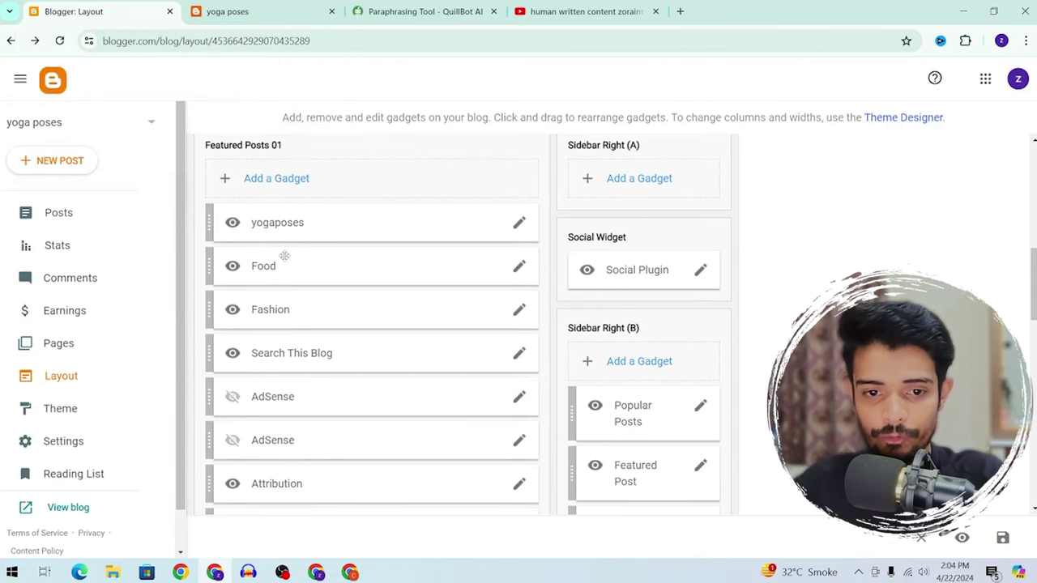
scroll(280, 243, "down", 5)
scroll(437, 324, "up", 2)
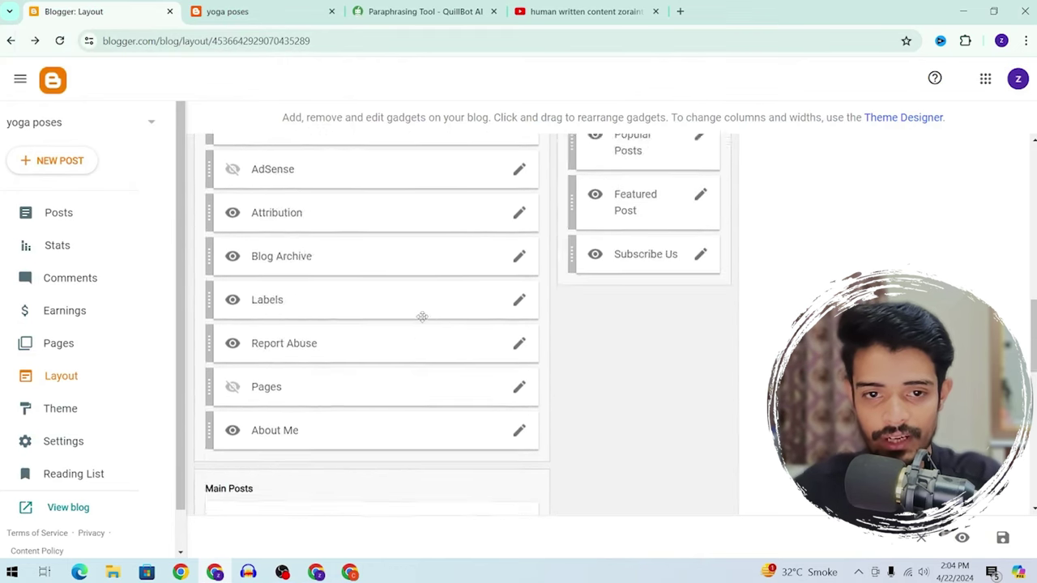
scroll(422, 317, "up", 4)
left_click(516, 269)
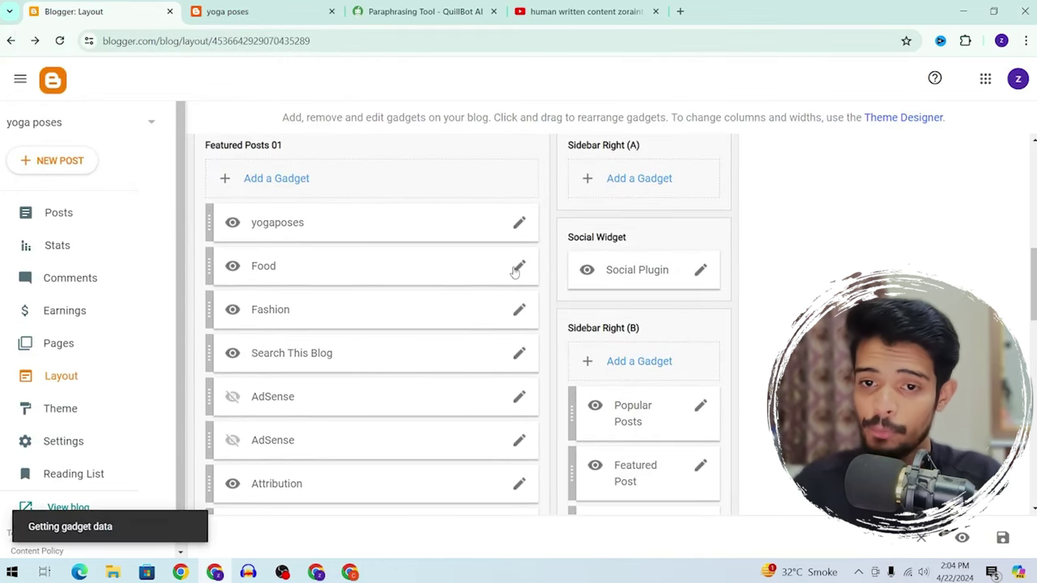
double_click(453, 283)
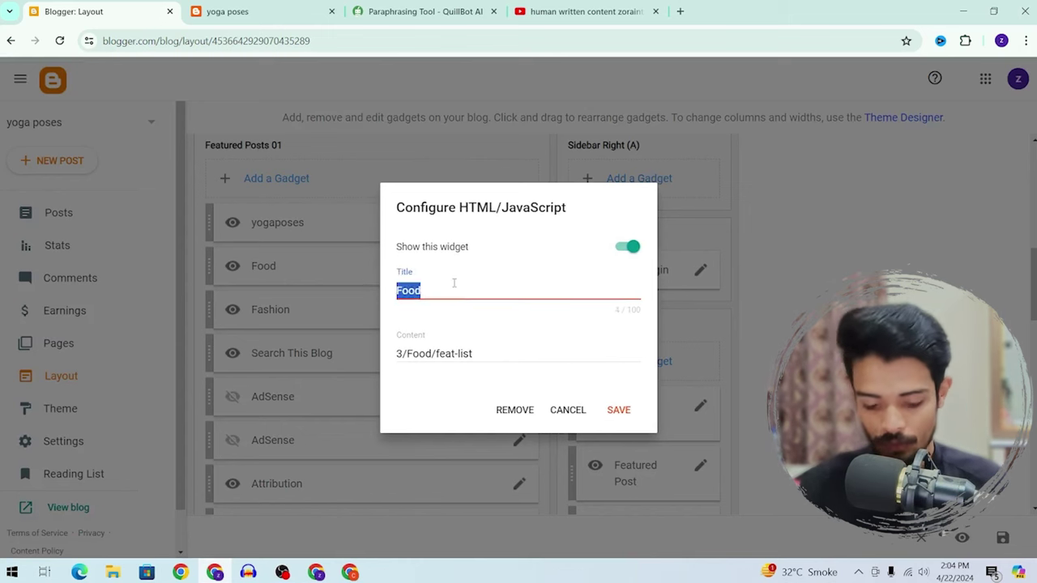
type("health & Beauty")
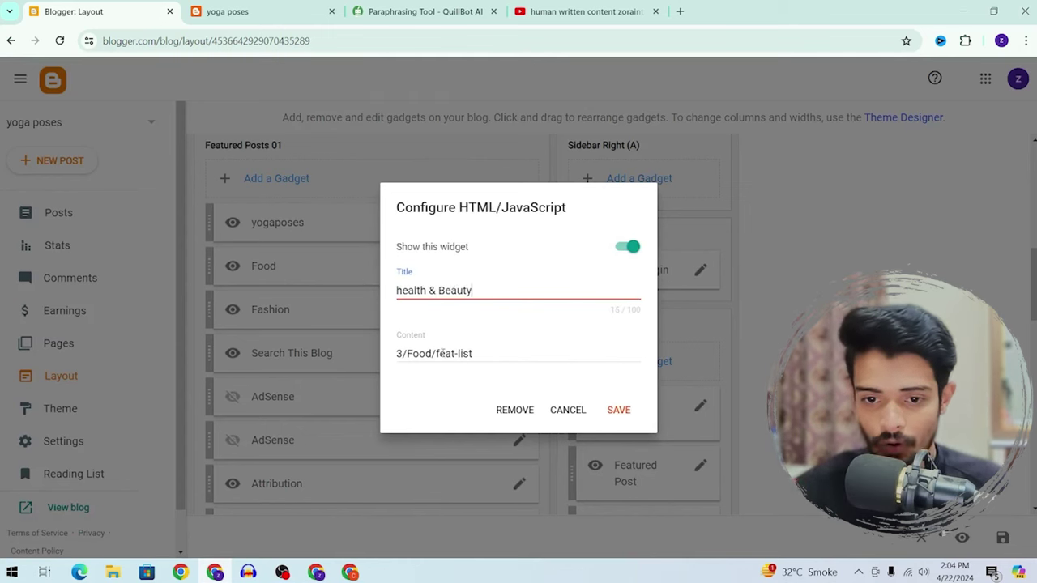
mouse_move(434, 353)
left_mouse_down()
mouse_move(376, 358)
mouse_move(437, 354)
left_mouse_up()
type("healthbeauty")
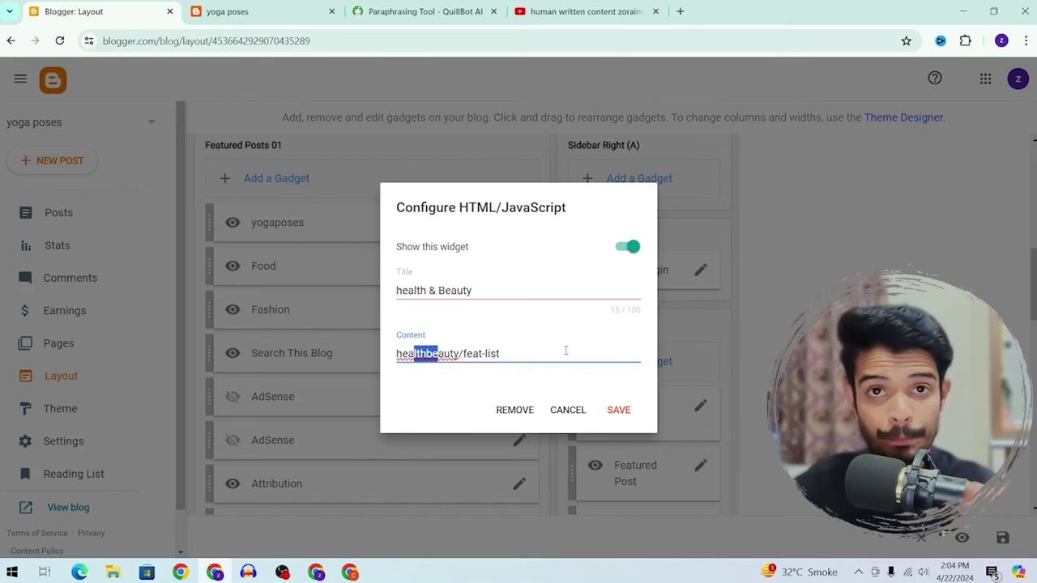
left_click(453, 291)
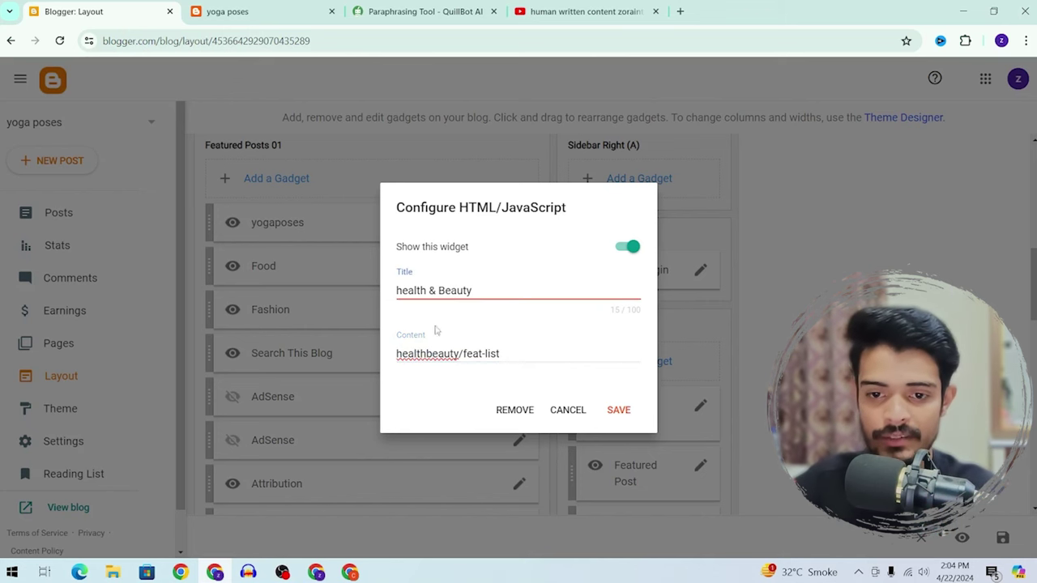
left_click_drag(397, 354, 425, 353)
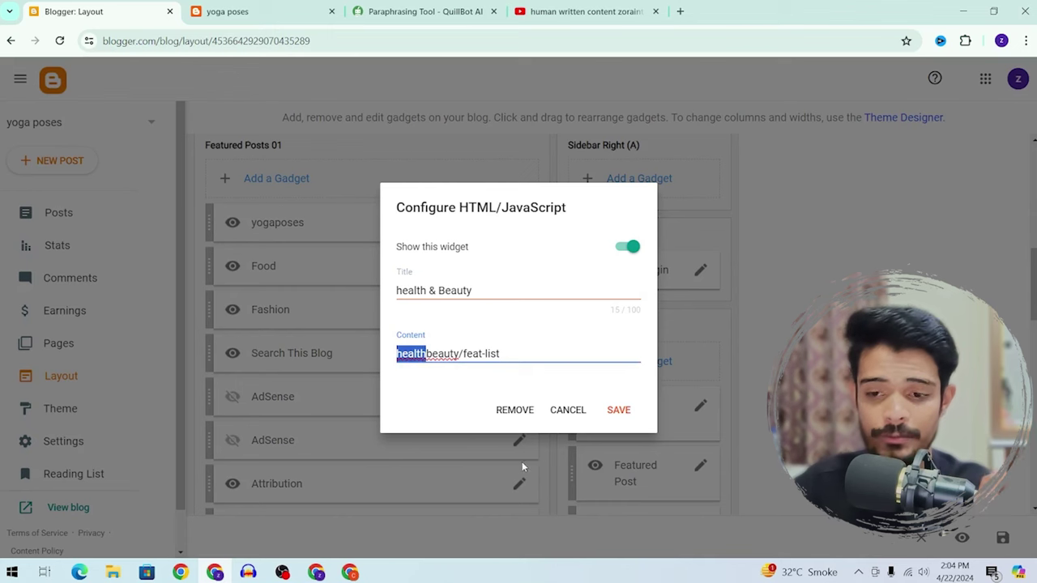
left_click(629, 410)
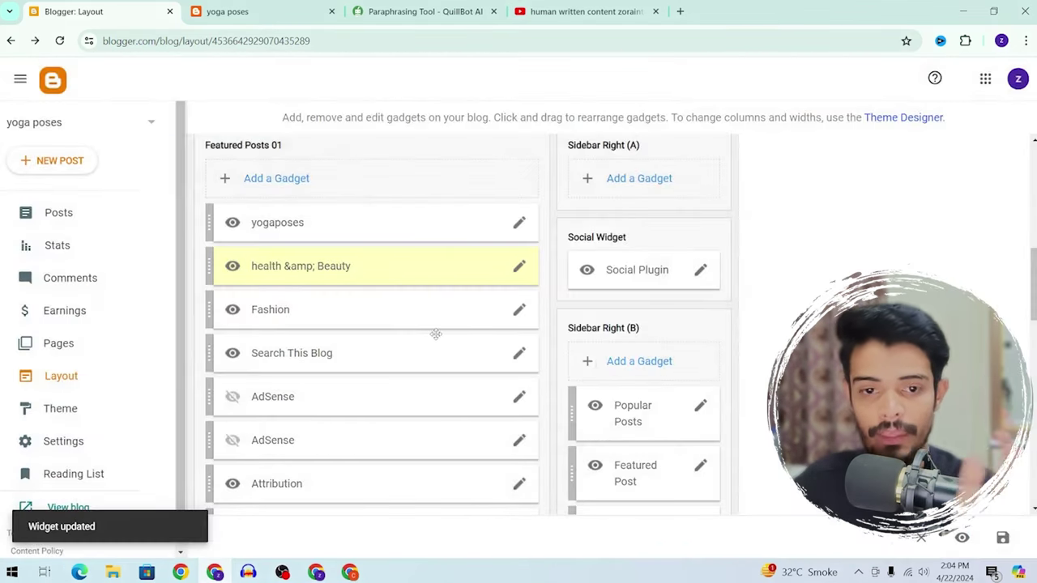
Change the title of the second Featured Posts 01 gadget to healthbeauty and save it
left_click(518, 266)
left_click_drag(458, 290, 402, 292)
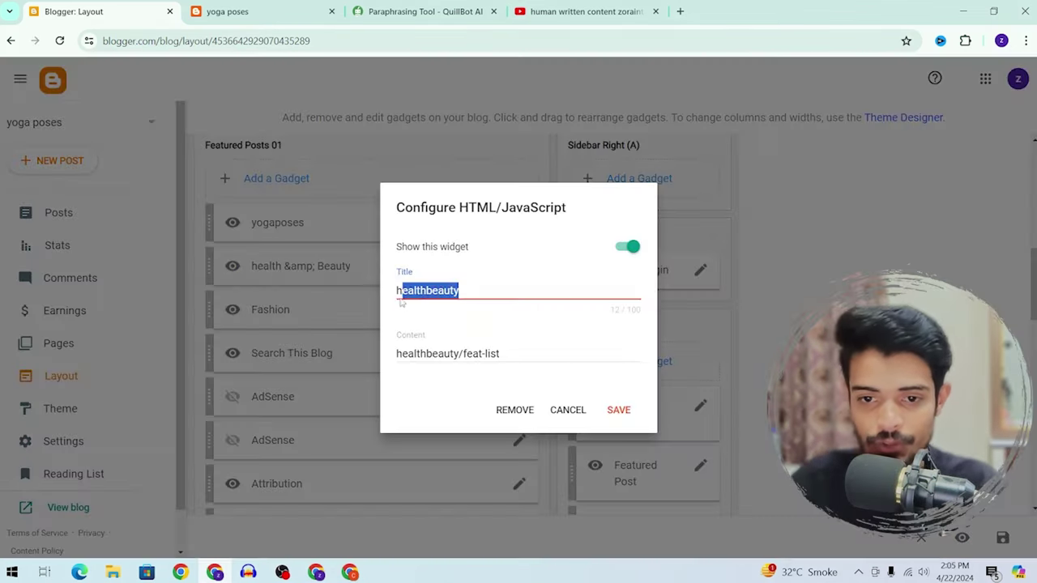
left_click(411, 354)
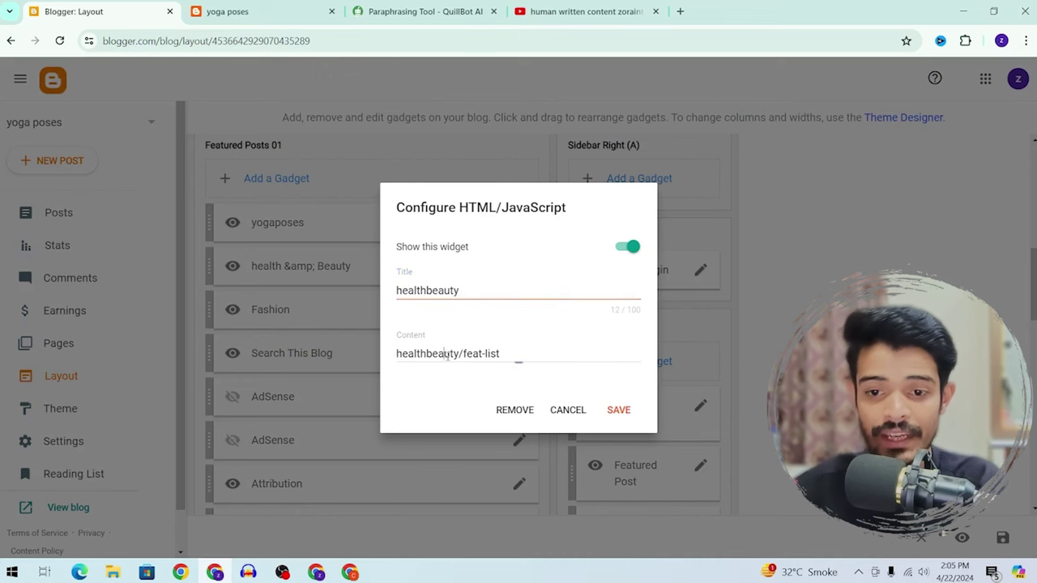
left_click(446, 354)
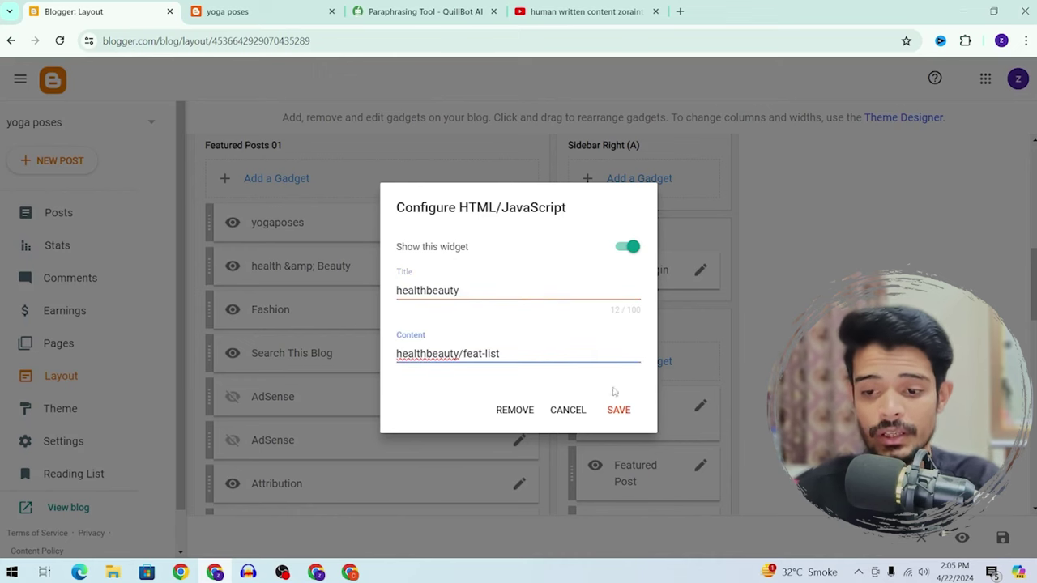
left_click(603, 414)
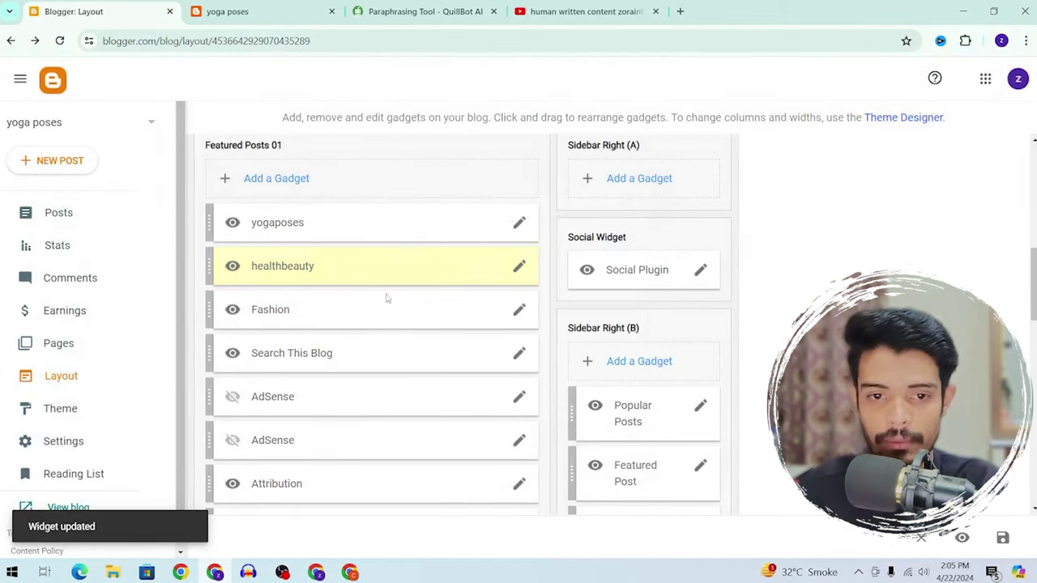
scroll(344, 291, "down", 4)
scroll(345, 292, "up", 4)
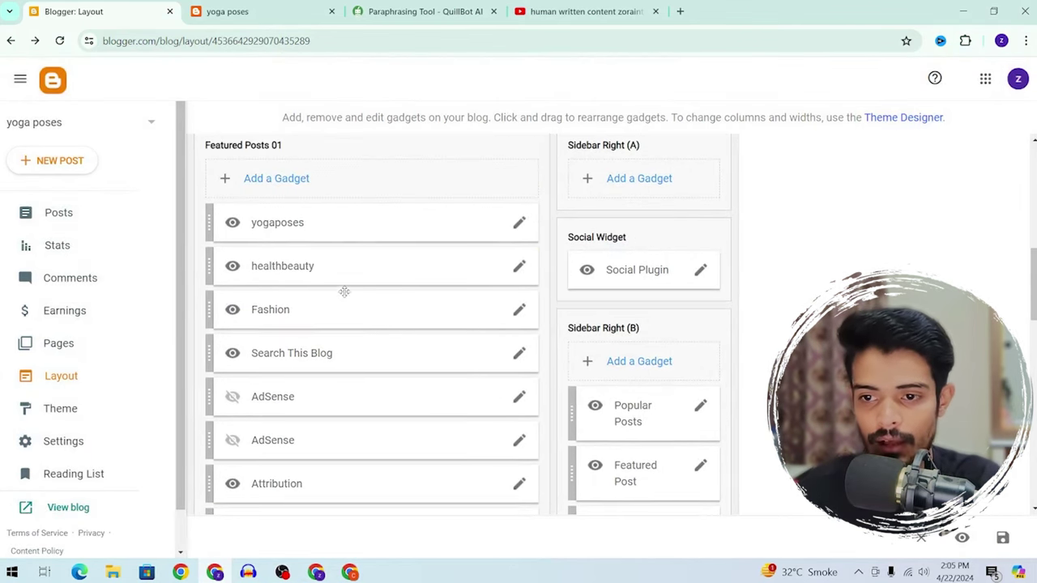
scroll(344, 292, "up", 1)
scroll(412, 418, "down", 2)
scroll(433, 414, "down", 2)
scroll(419, 351, "up", 10)
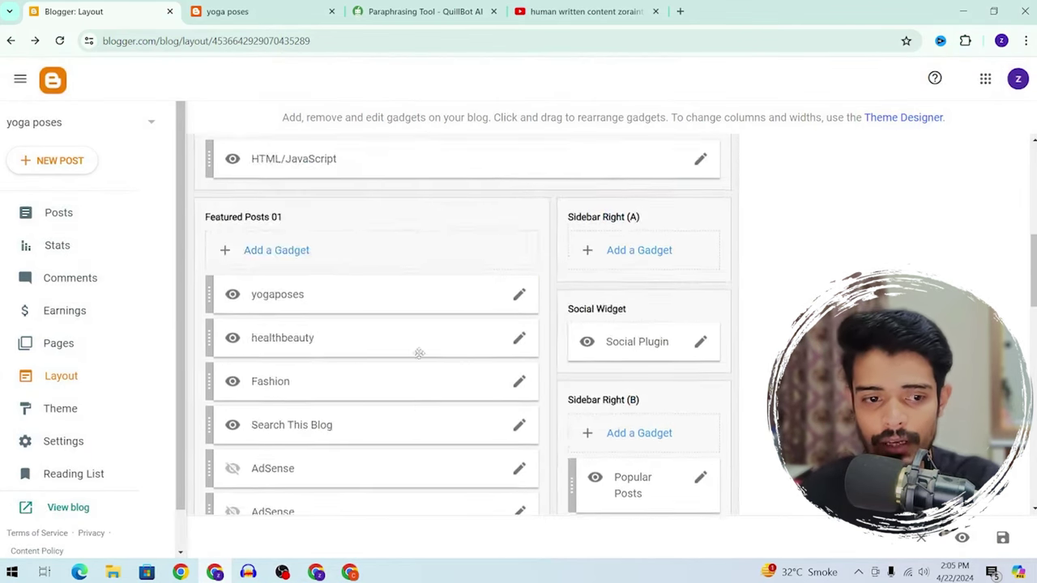
Test the Health & Beauty link in the blog's menu bar
left_click(243, 6)
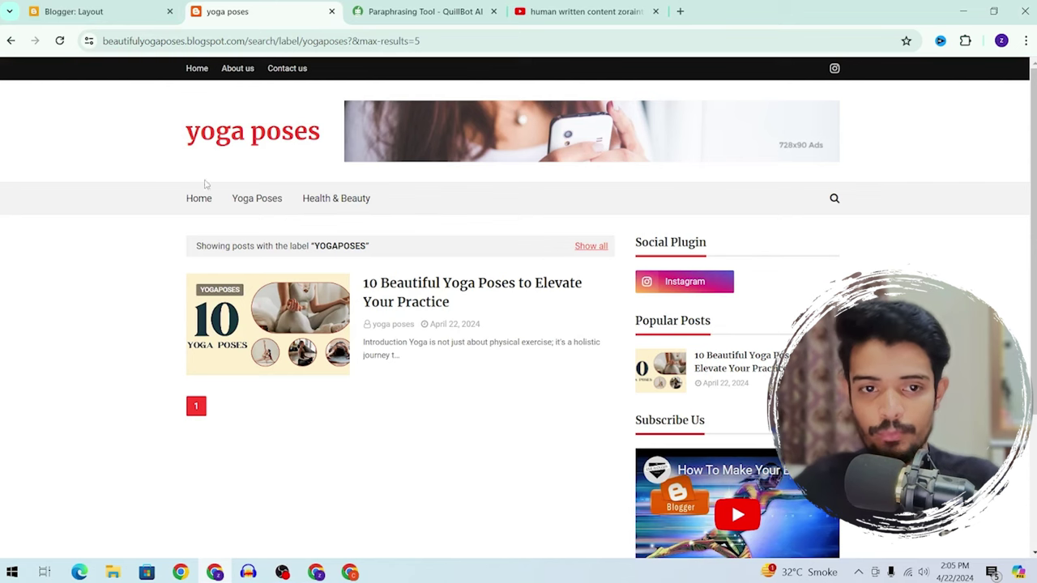
left_click(336, 200)
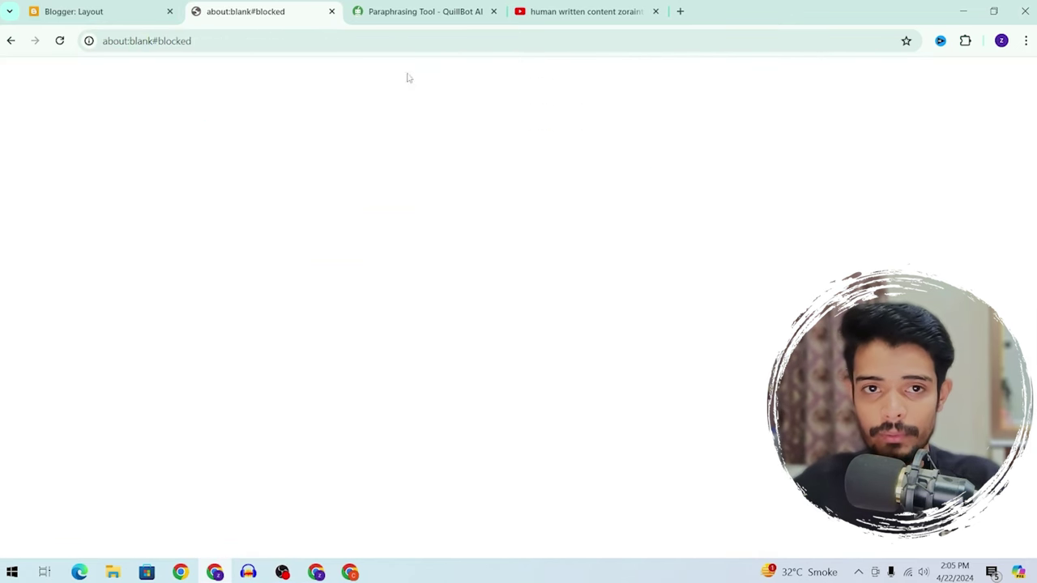
Close the blocked page and switch to ChatGPT to submit the prompt "please write an article for health and beauty"
left_click(332, 12)
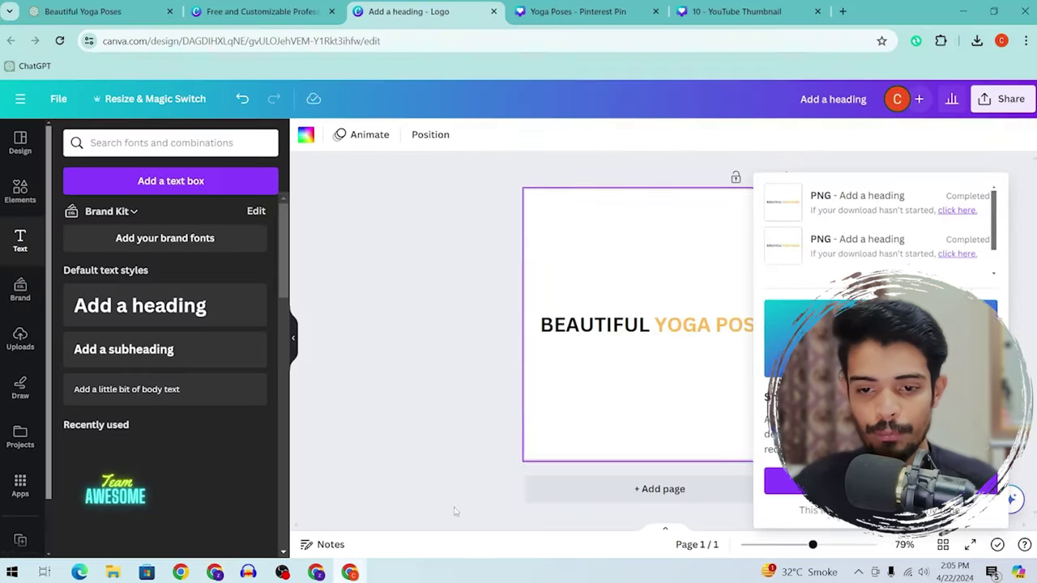
left_click(259, 11)
left_click(89, 11)
left_click(527, 521)
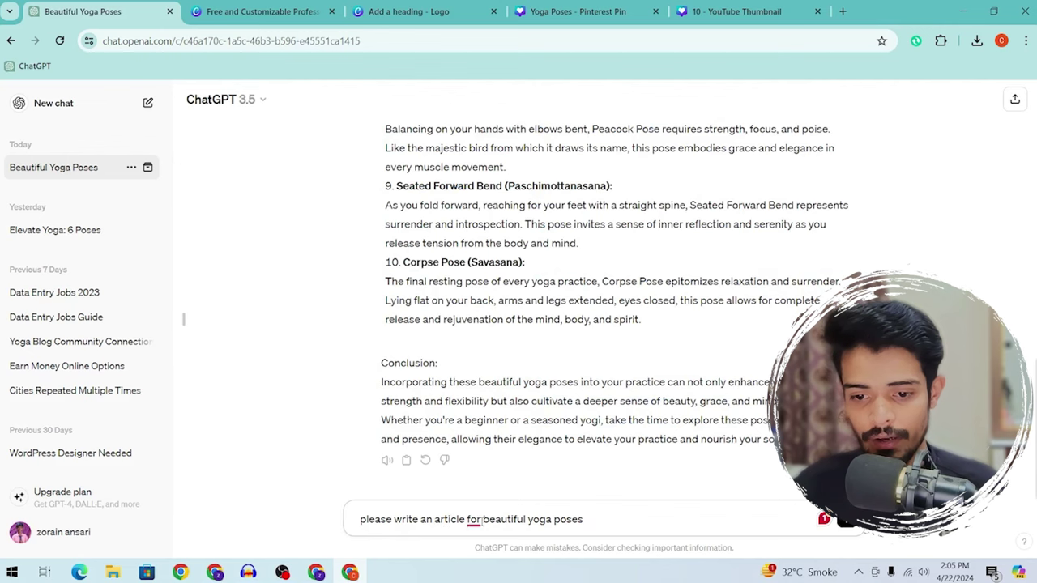
key("ctrl+BackSpace")
key("ctrl+BackSpace")
key("ctrl+BackSpace")
type("health and beauty")
key("Return")
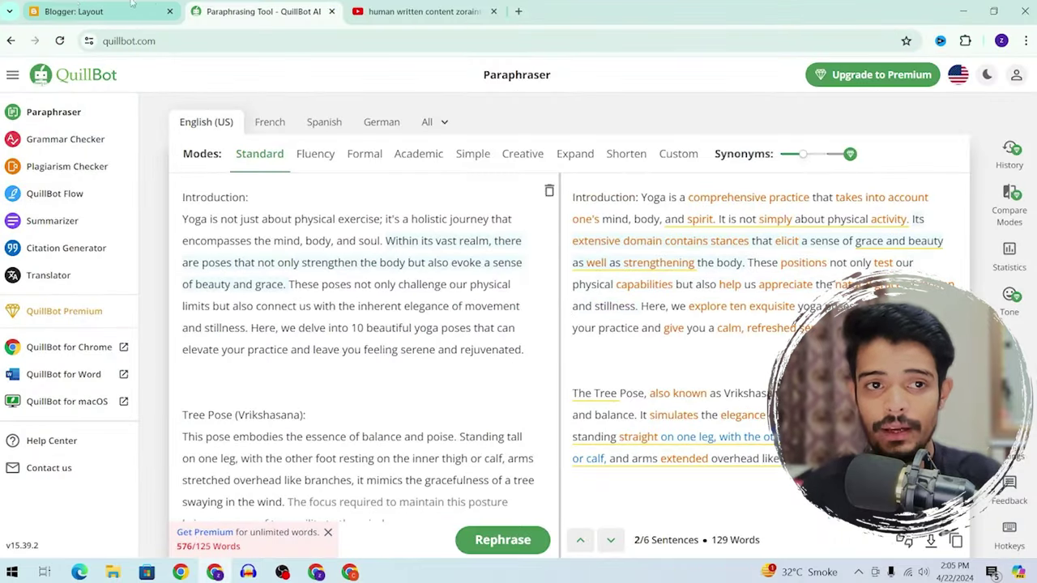
Switch to Blogger's posts and open the existing 10 Beautiful Yoga Poses post to check its label
left_click(81, 11)
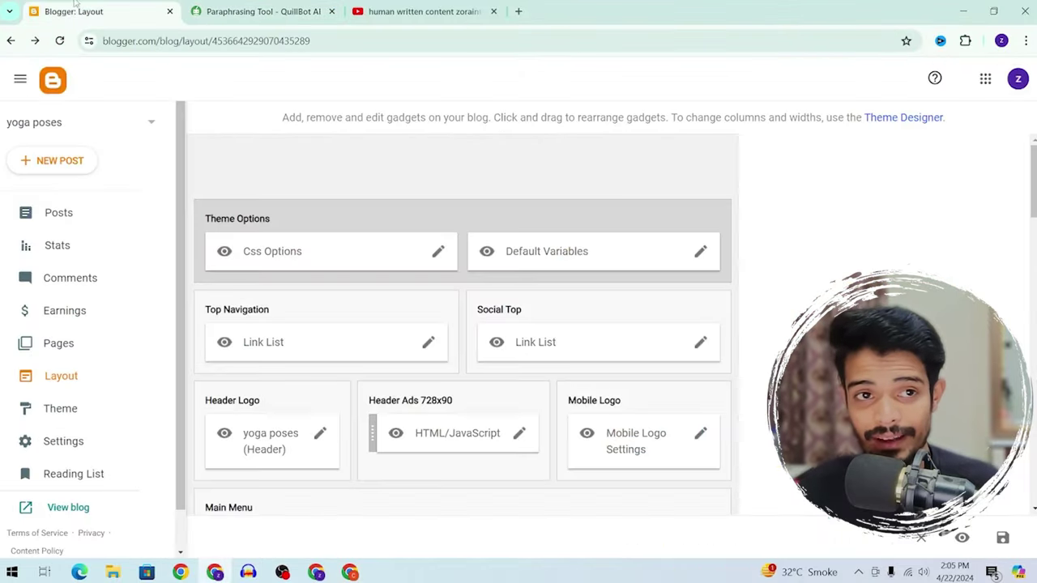
left_click(56, 213)
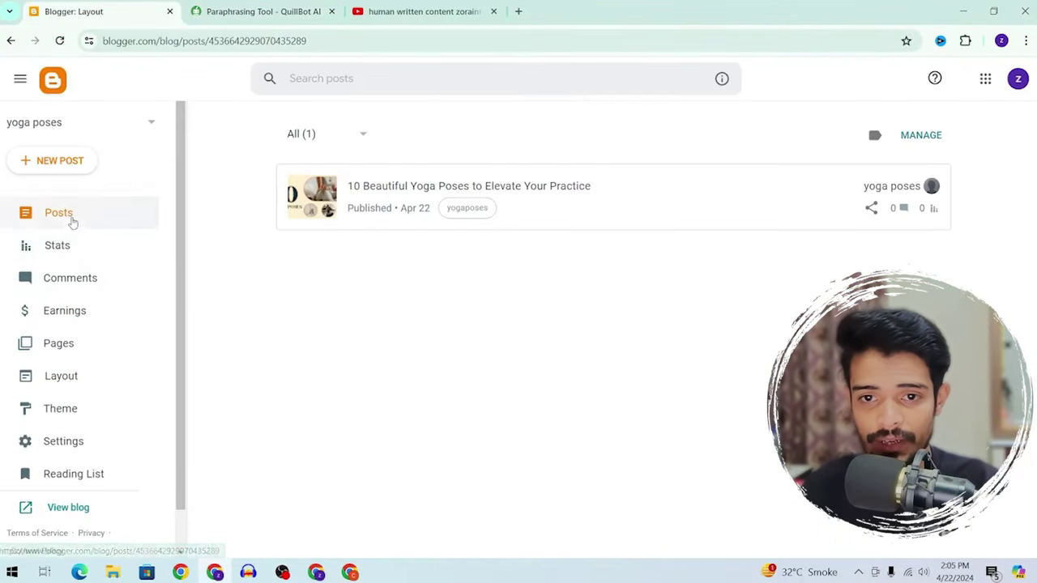
left_click(468, 201)
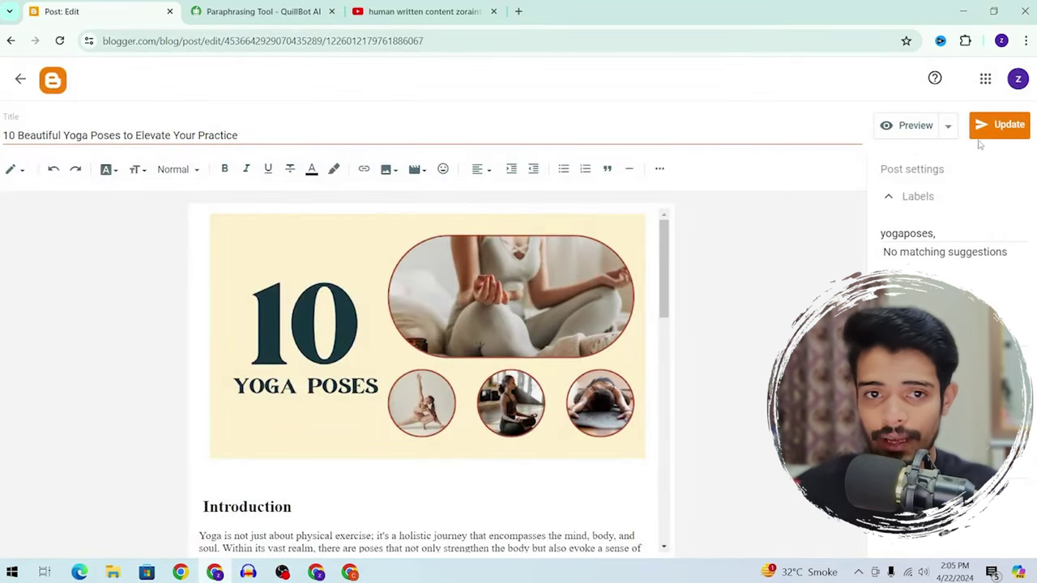
left_click(948, 126)
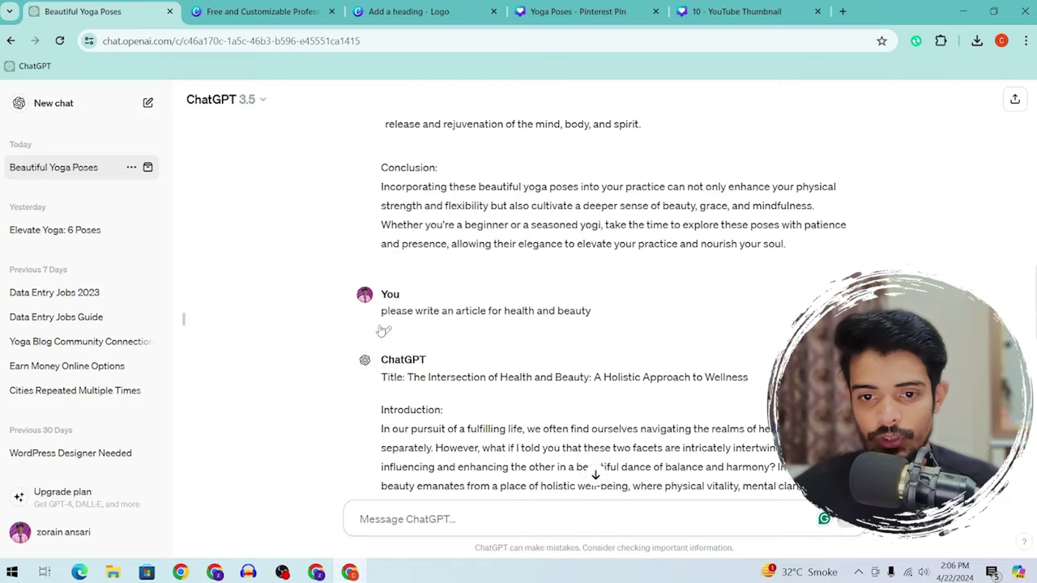
Copy the article title from ChatGPT and create a new Blogger post titled The Intersection of Health and Beauty: A Holistic Approach to Wellness
scroll(383, 331, "down", 2)
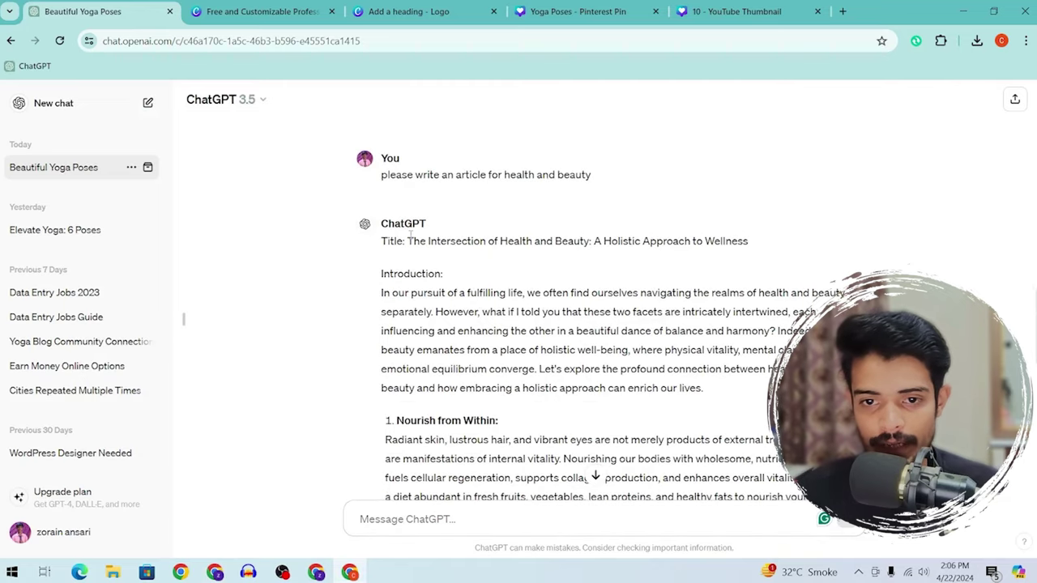
left_click_drag(409, 235, 835, 251)
key("ctrl+c")
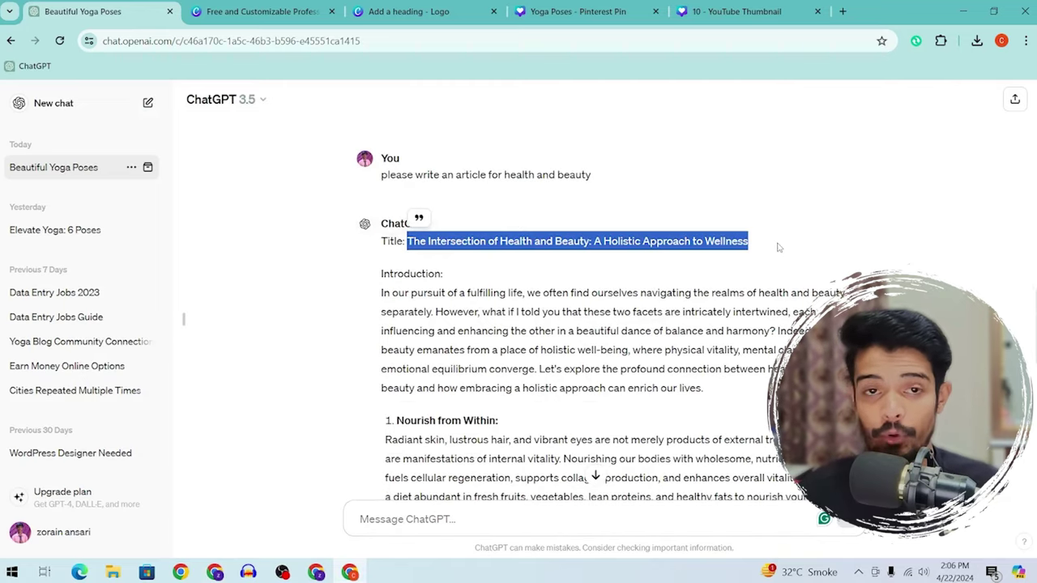
key("alt+Tab")
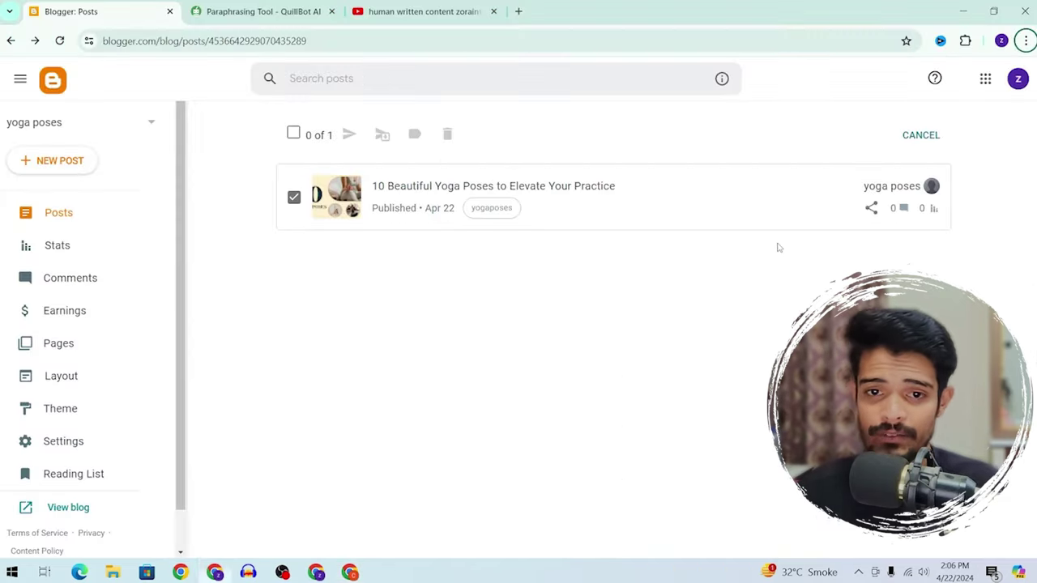
left_click(75, 167)
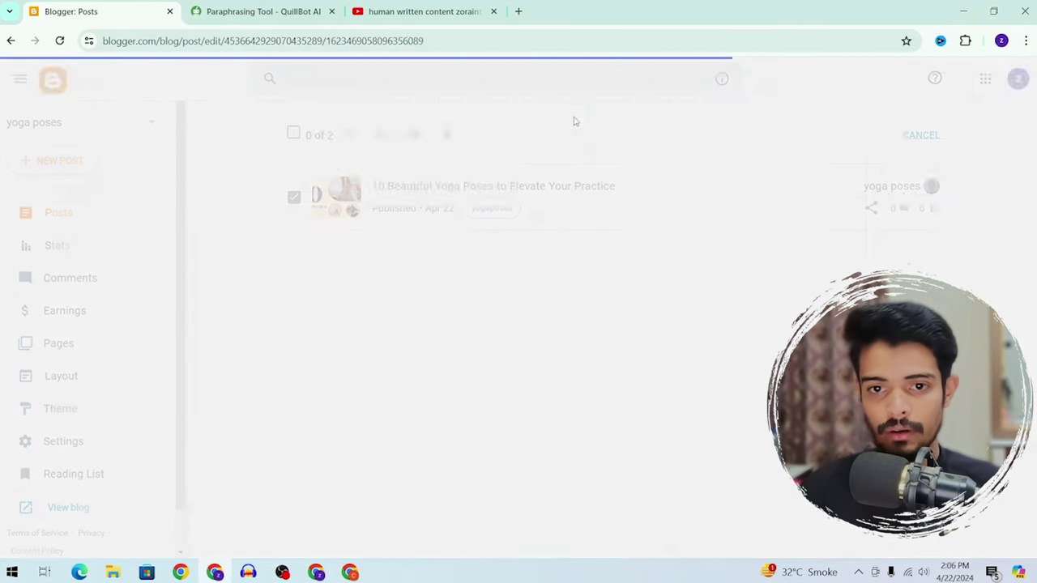
key("ctrl+v")
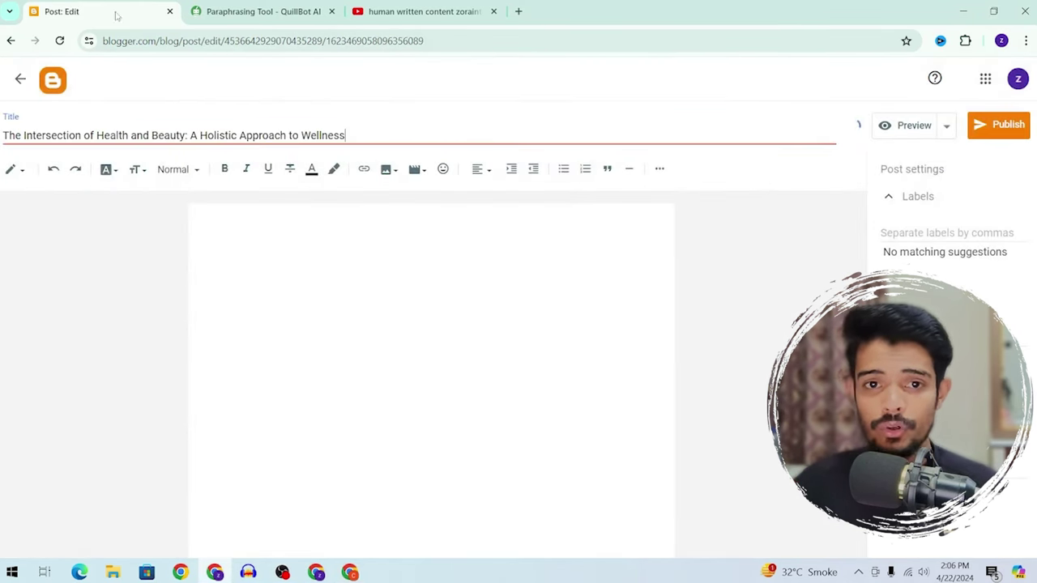
Copy the ChatGPT article from Introduction through Conclusion and paste it into the new Blogger post's body
key("alt+Tab")
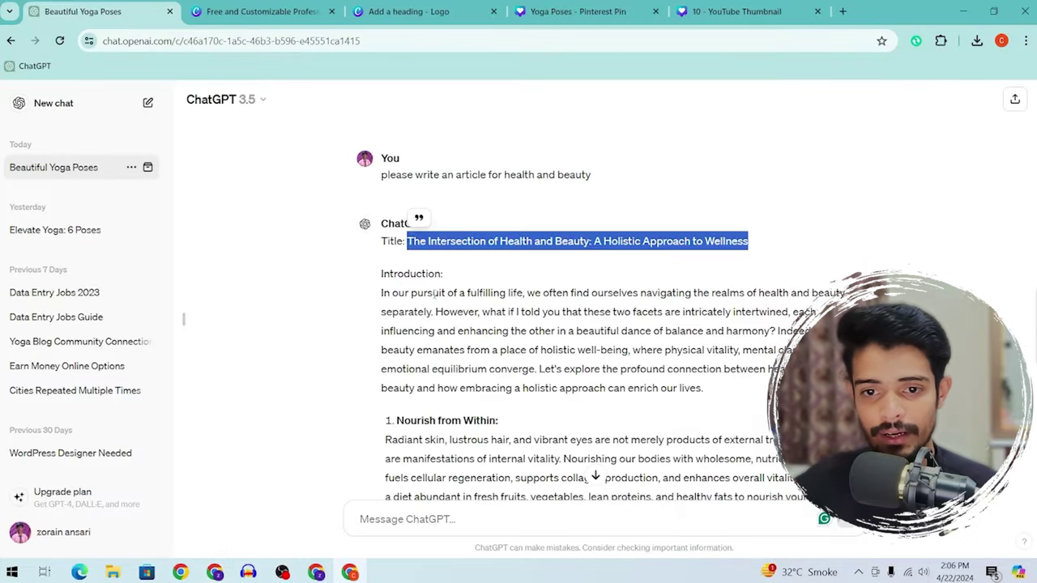
left_click(382, 277)
scroll(478, 320, "down", 4)
scroll(478, 320, "down", 6)
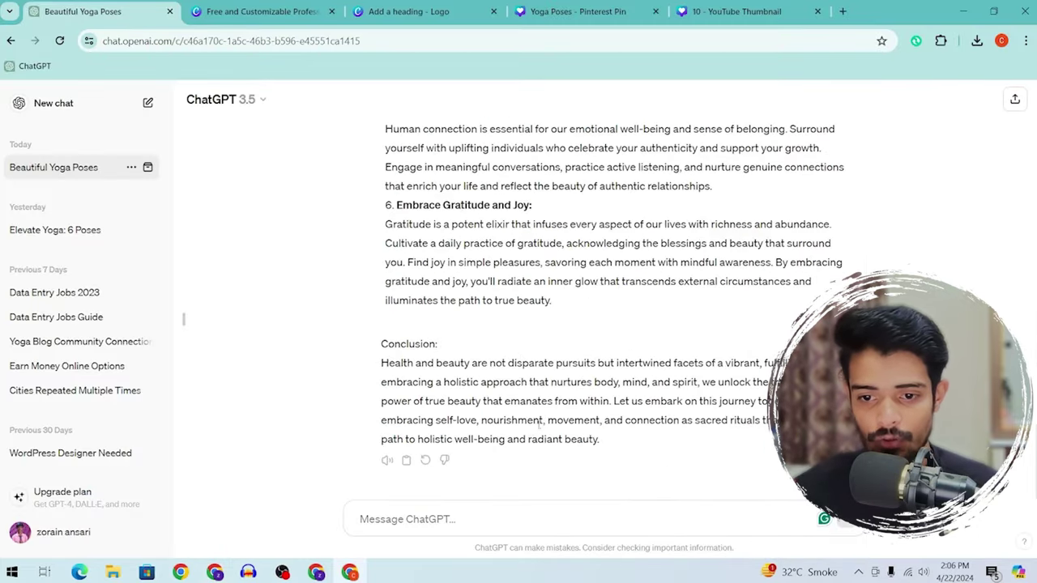
left_click(610, 447, "shift")
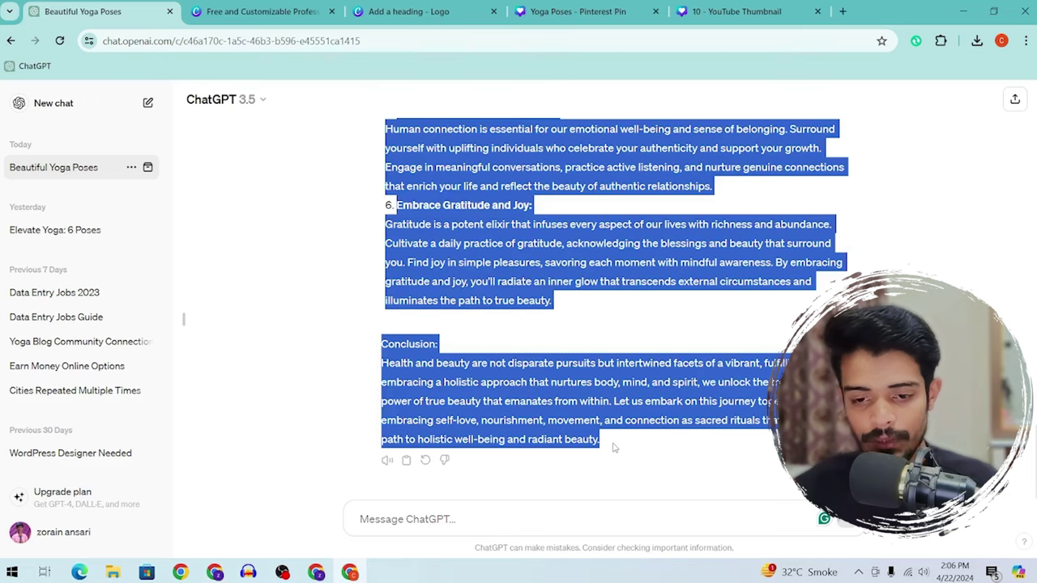
key("alt+Tab")
left_click(300, 227)
key("ctrl+v")
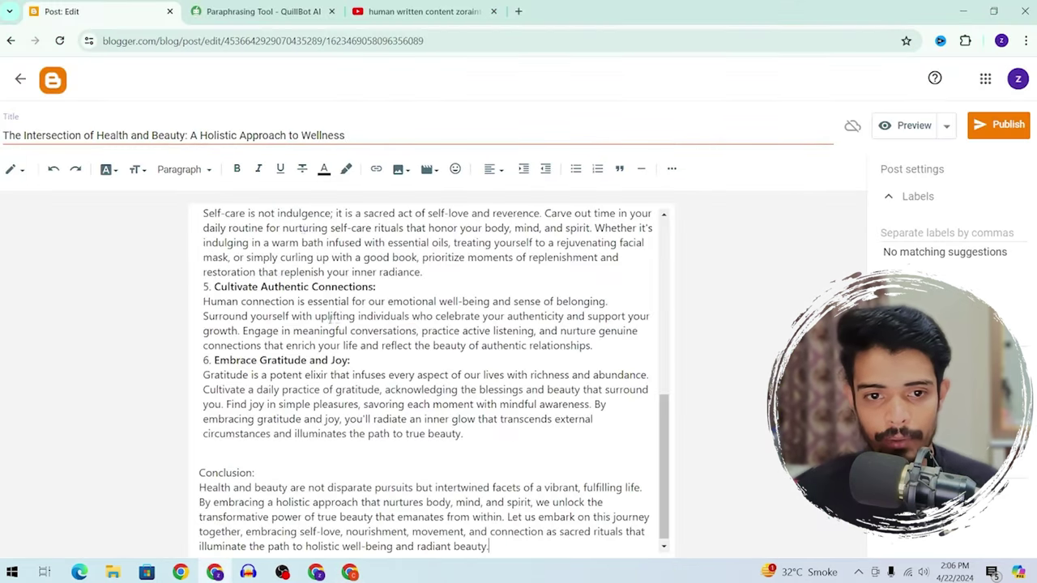
Remove the numbered-list formatting from the article's sections, from Nourish from Within through Embrace Gratitude and Joy, and review the text
scroll(329, 317, "up", 10)
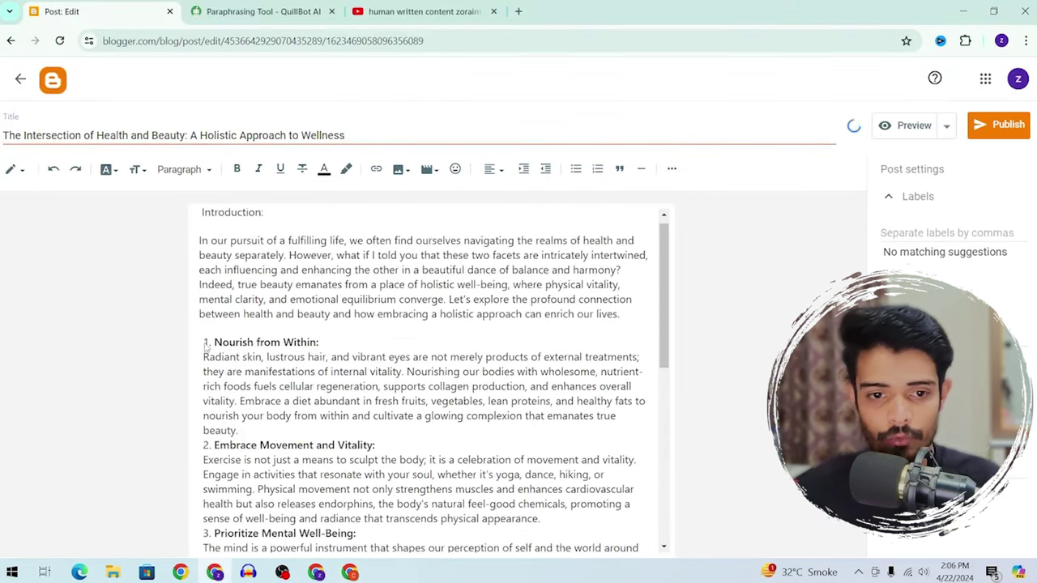
left_click(213, 342)
scroll(495, 444, "down", 8)
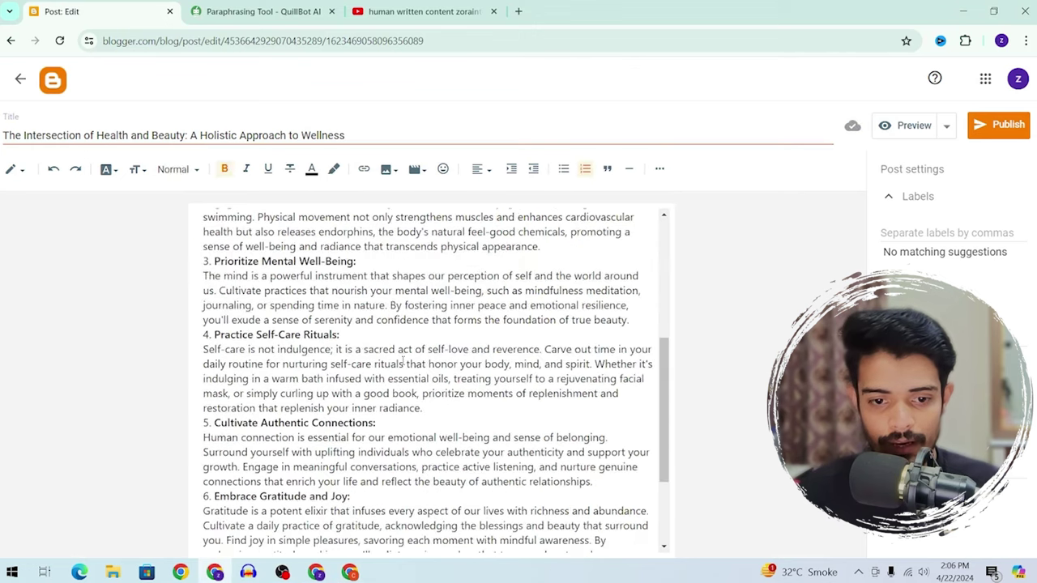
left_click(495, 444, "shift")
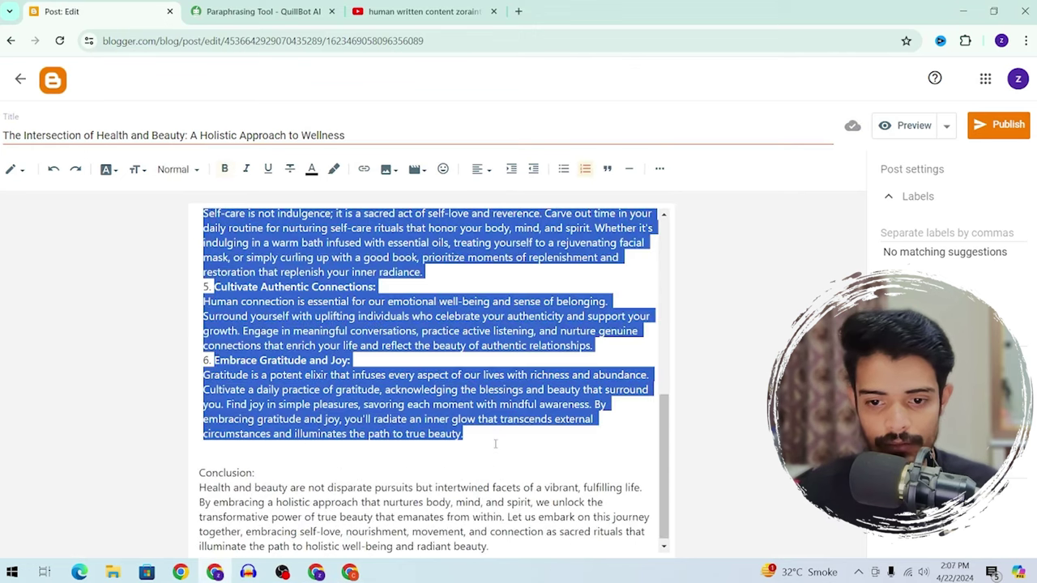
left_click(587, 170)
scroll(588, 289, "up", 6)
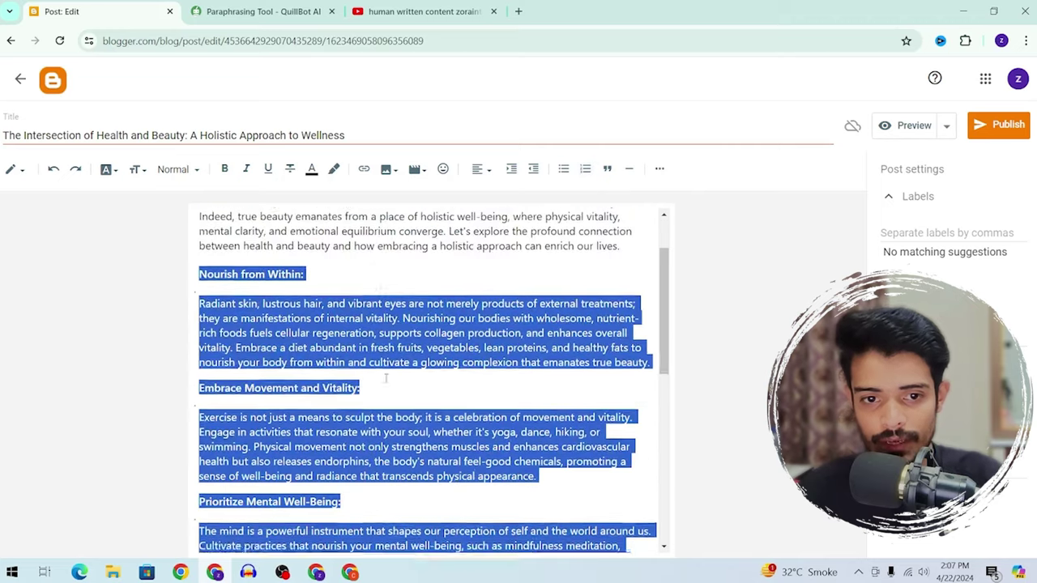
left_click(316, 352)
scroll(337, 392, "down", 6)
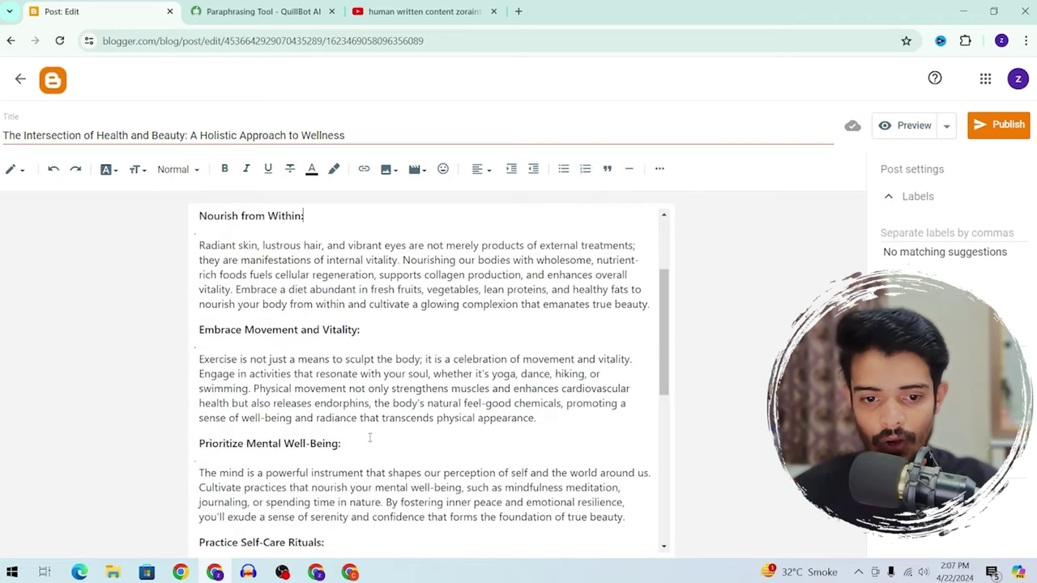
scroll(275, 296, "down", 2)
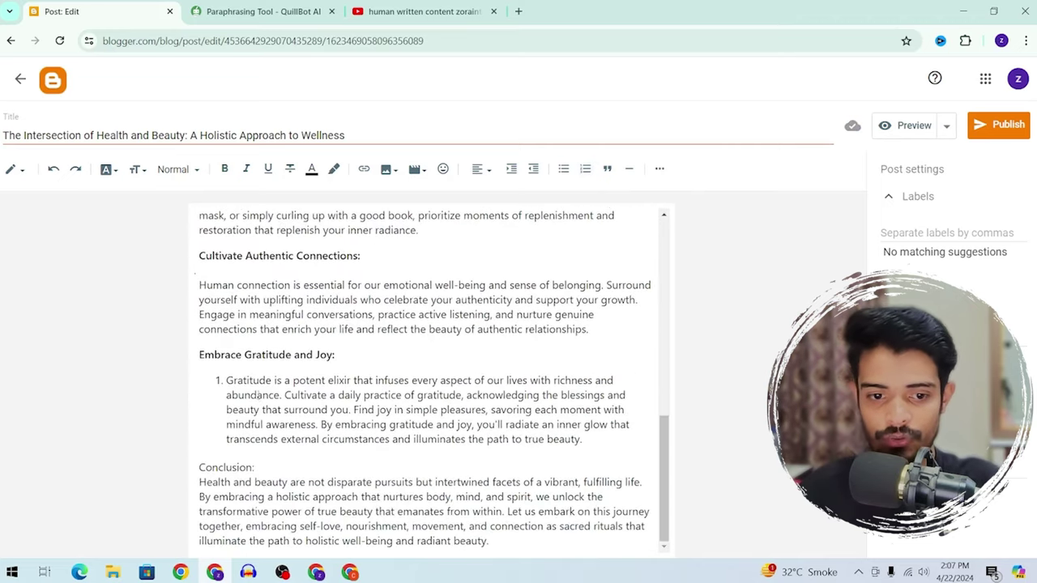
scroll(326, 283, "up", 8)
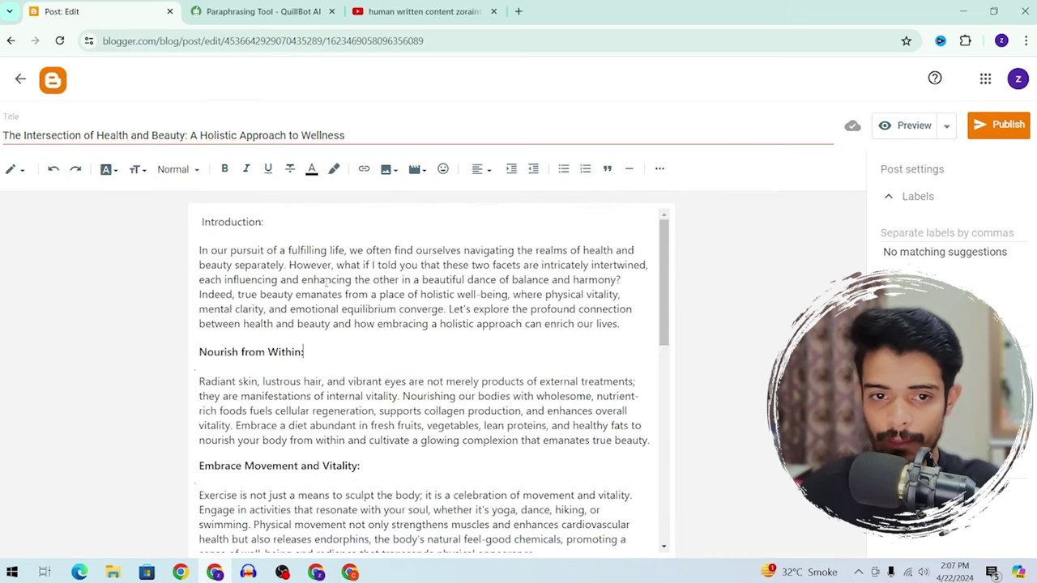
Format the Introduction line of the post with the Heading style
triple_click(281, 224)
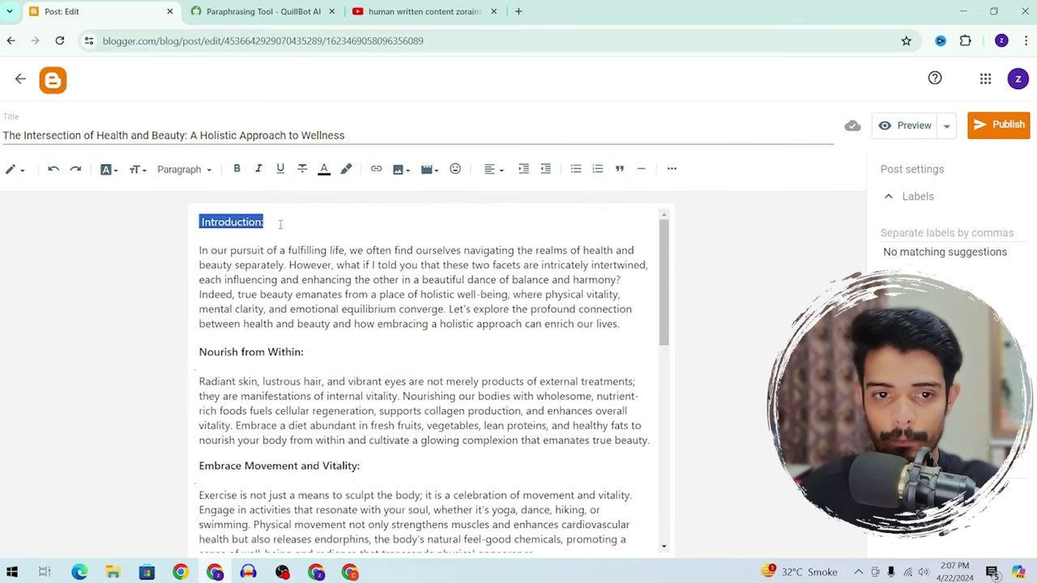
left_click(185, 169)
left_click(199, 227)
left_click(505, 236)
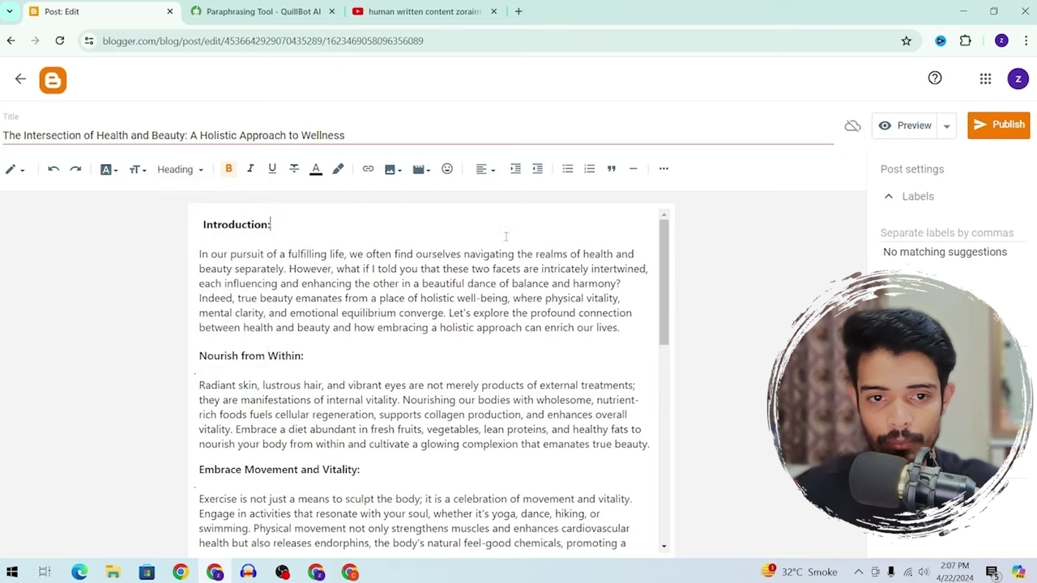
Add the label healthbeauty to the post and publish it
left_click(1013, 140)
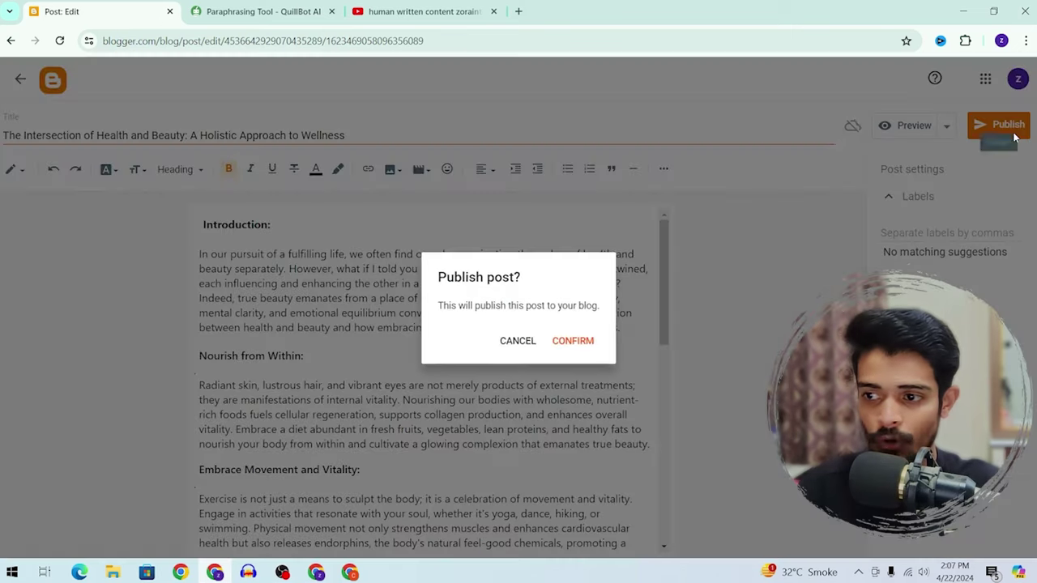
left_click(511, 345)
left_click(923, 233)
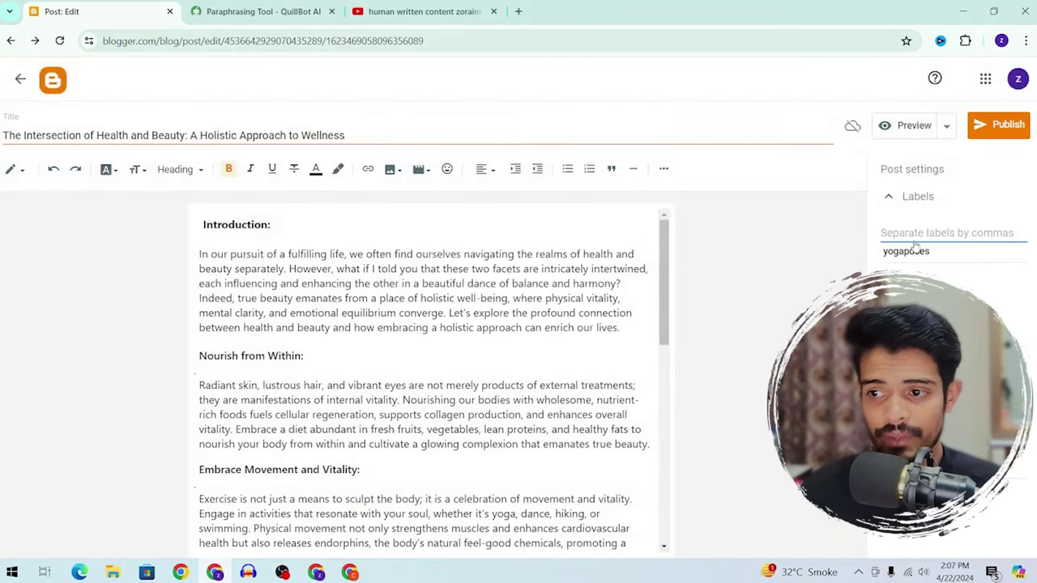
type("healthbeauty")
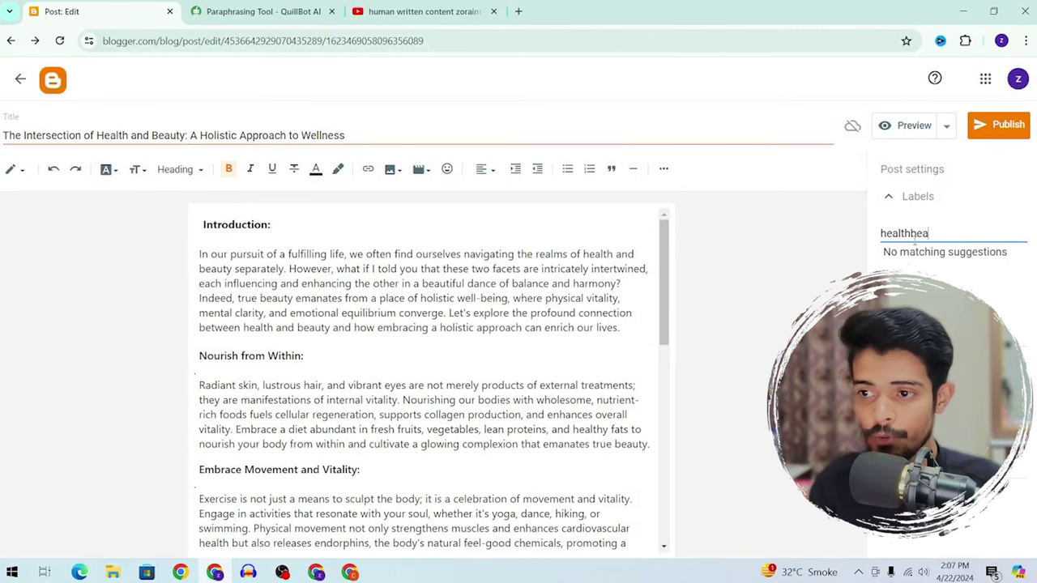
left_click(1012, 134)
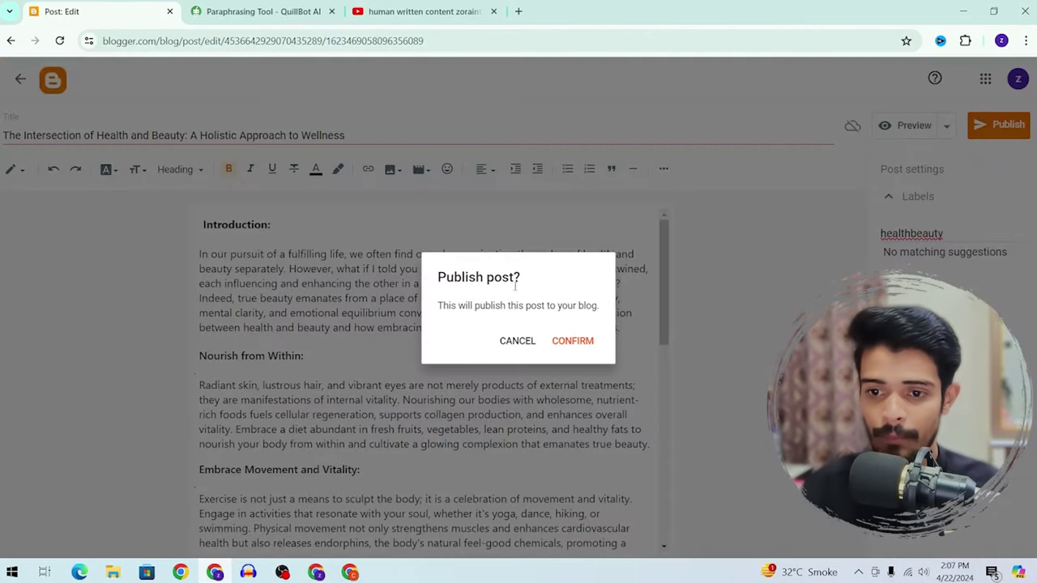
left_click(560, 343)
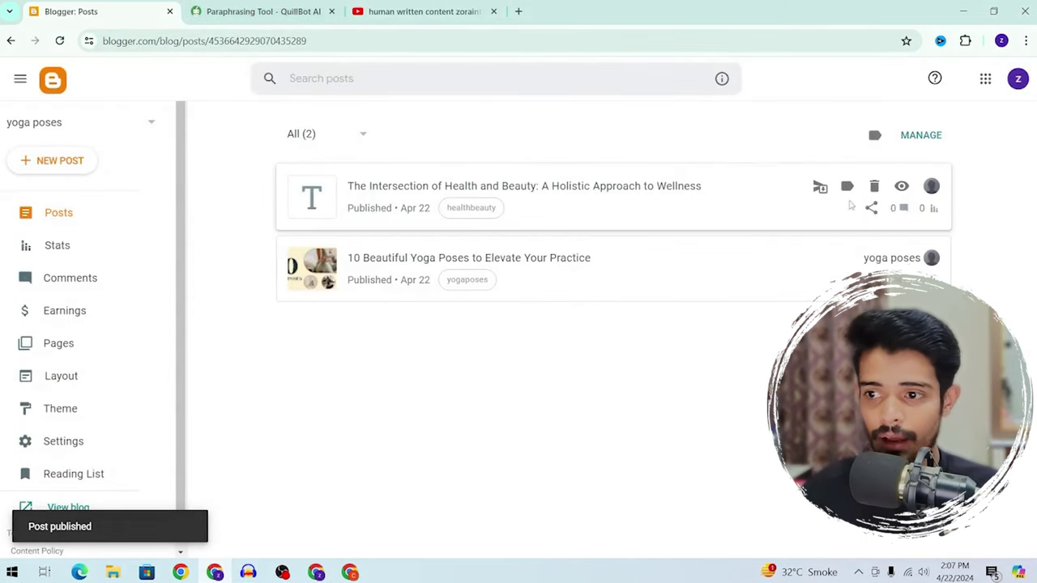
View the published post and examine the healthbeauty and Fashion sections on the blog's home page
left_click(901, 186)
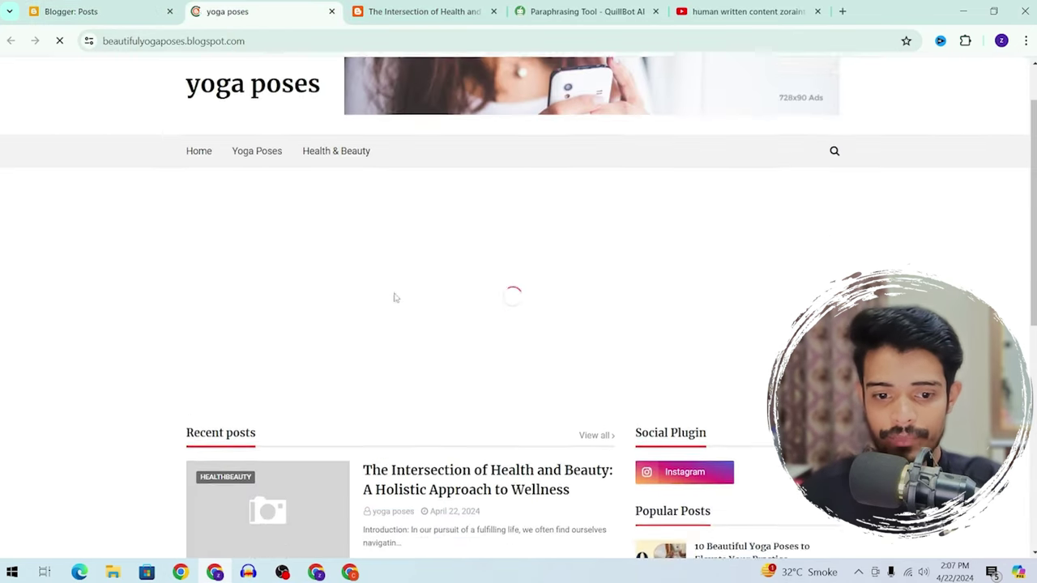
scroll(407, 362, "down", 3)
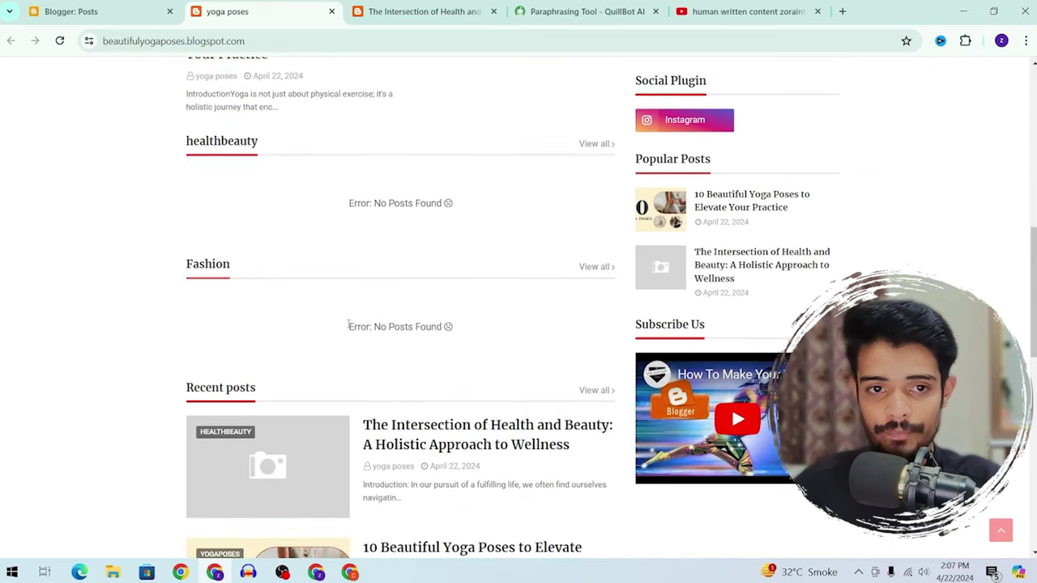
scroll(348, 324, "up", 1)
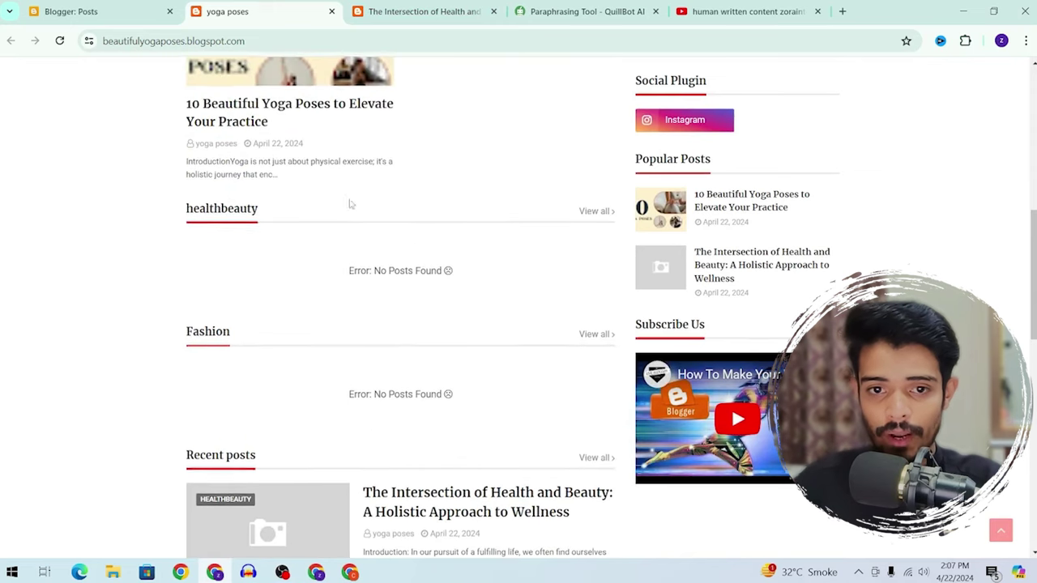
Copy the healthbeauty section title from the blog's home page and return to the Blogger posts list
left_click_drag(266, 219, 188, 209)
left_click(273, 217)
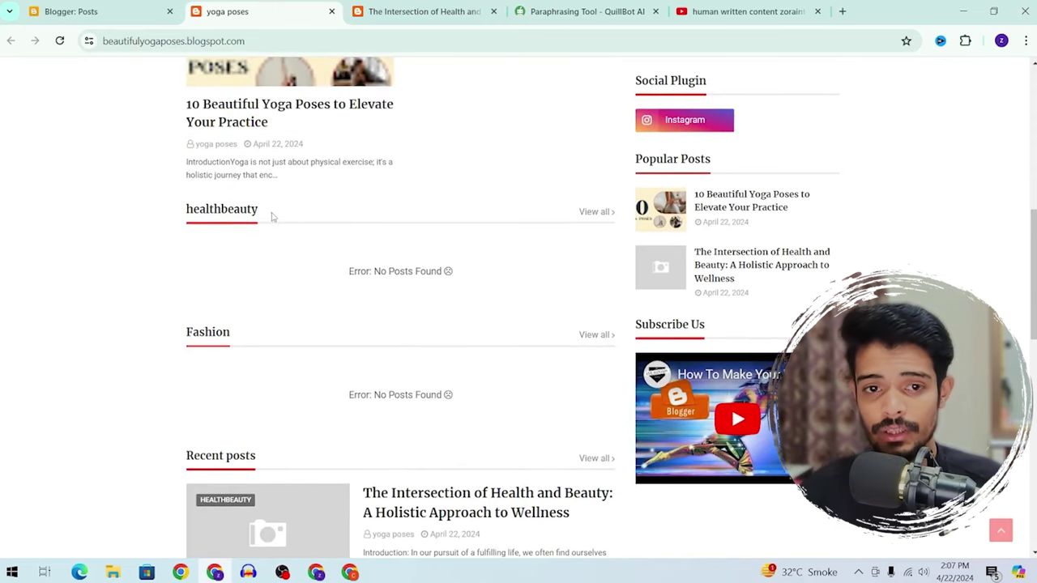
double_click(256, 211)
key("ctrl+c")
left_click(73, 12)
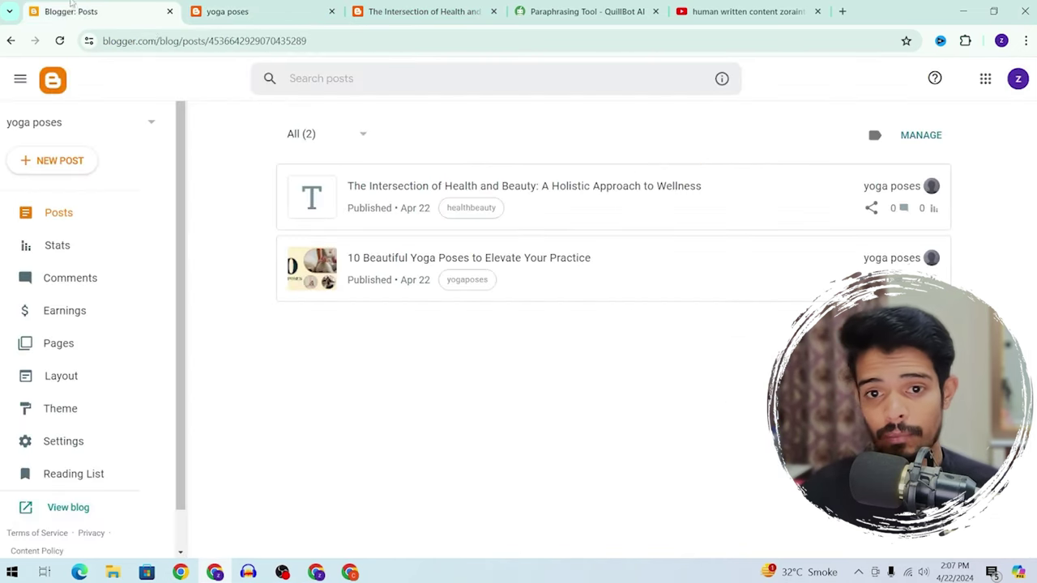
Open the Intersection of Health and Beauty post, re-enter the healthbeauty label, update it, and check the blog's refreshed home page
left_click(639, 195)
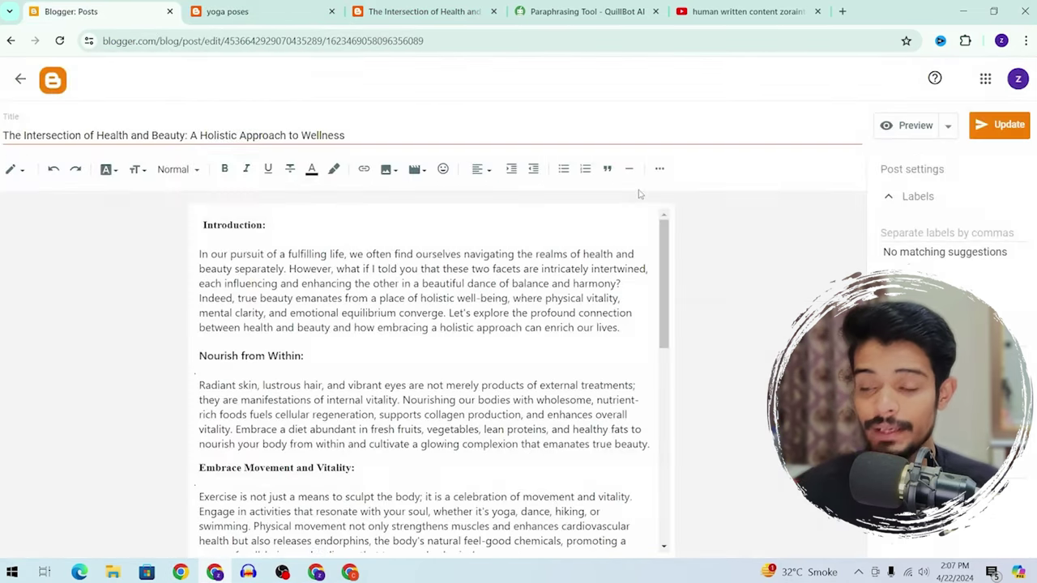
left_click(956, 234)
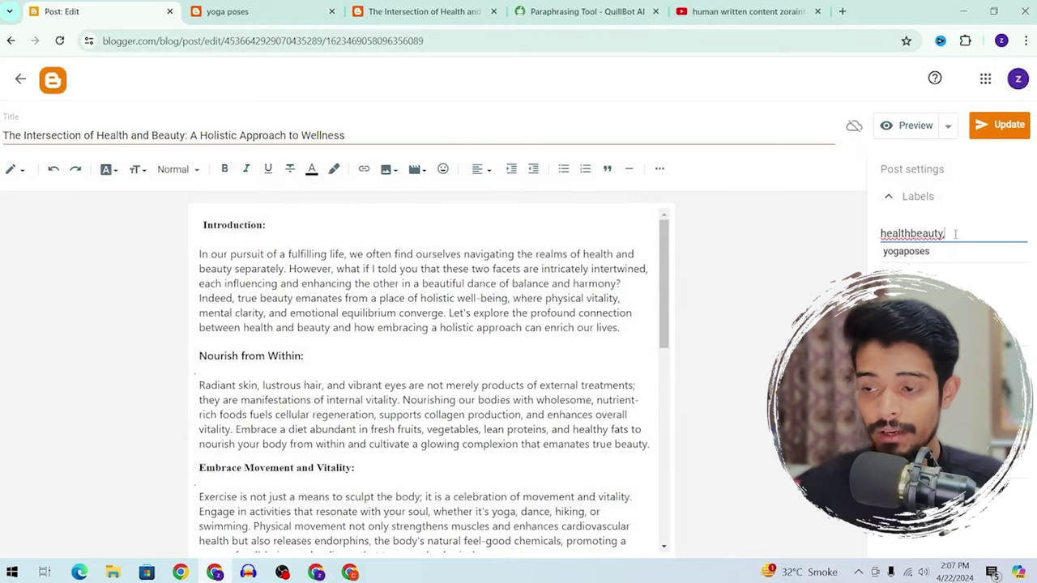
left_click(984, 129)
left_click(271, 6)
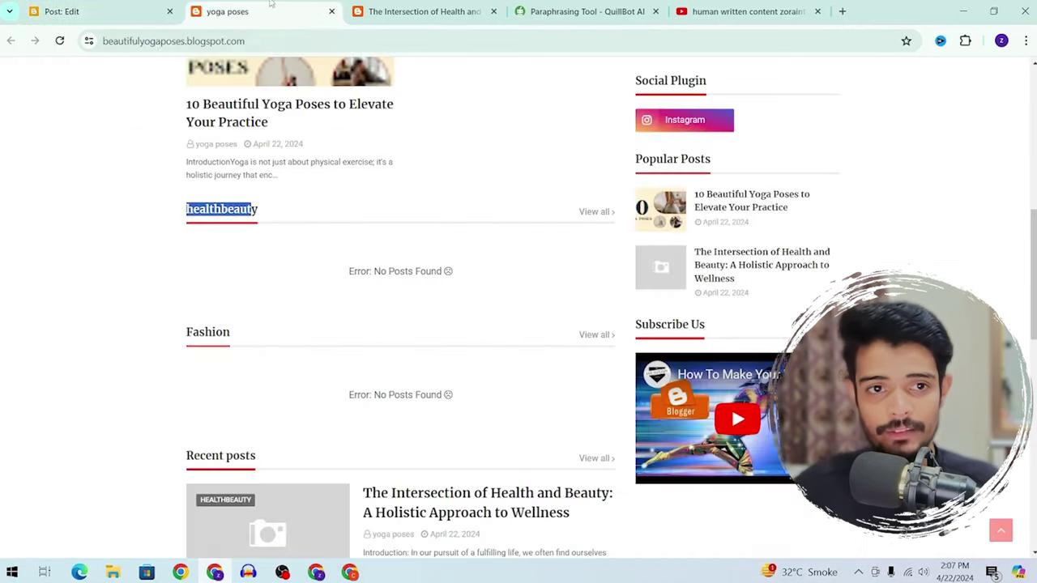
key("F5")
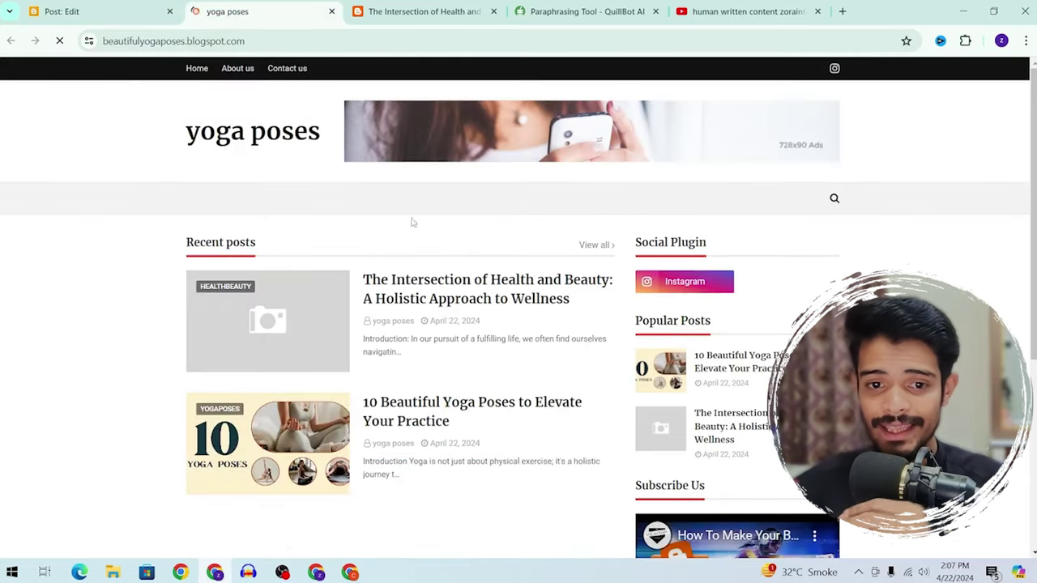
scroll(411, 222, "down", 3)
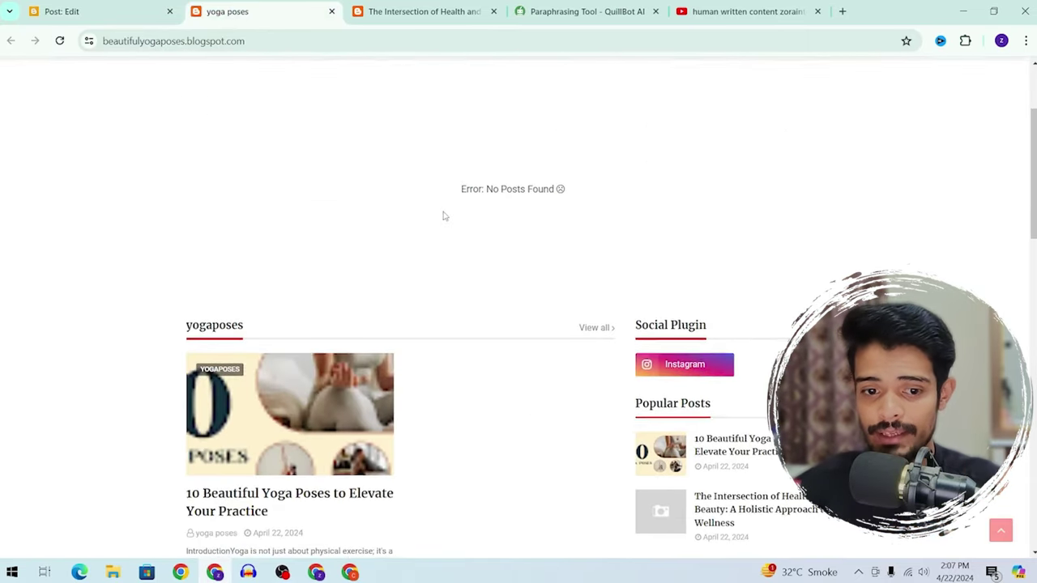
scroll(444, 216, "down", 5)
Return to the post editor and choose the existing healthbeauty label again
key("ctrl+1")
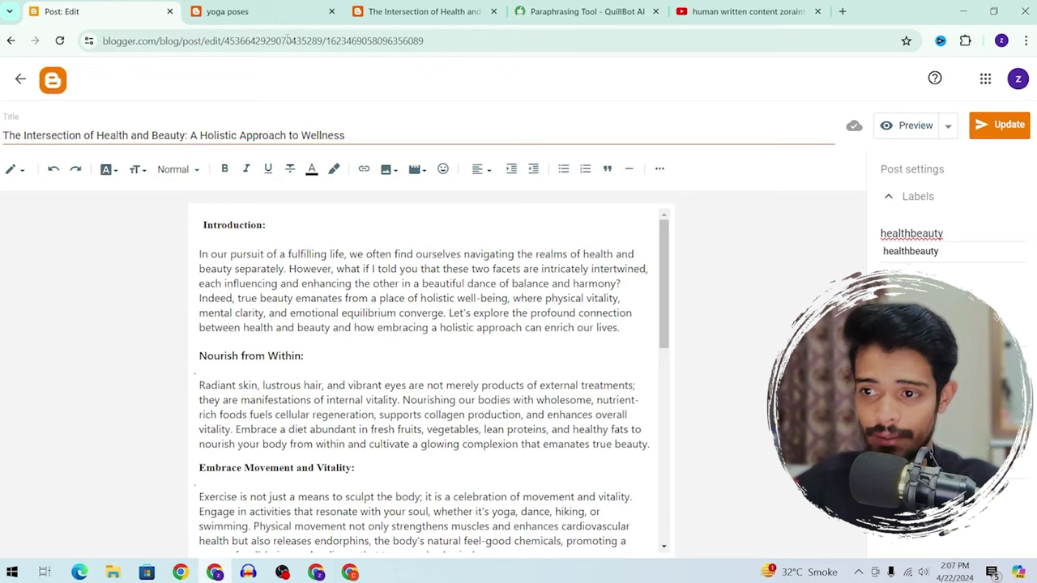
left_click(931, 258)
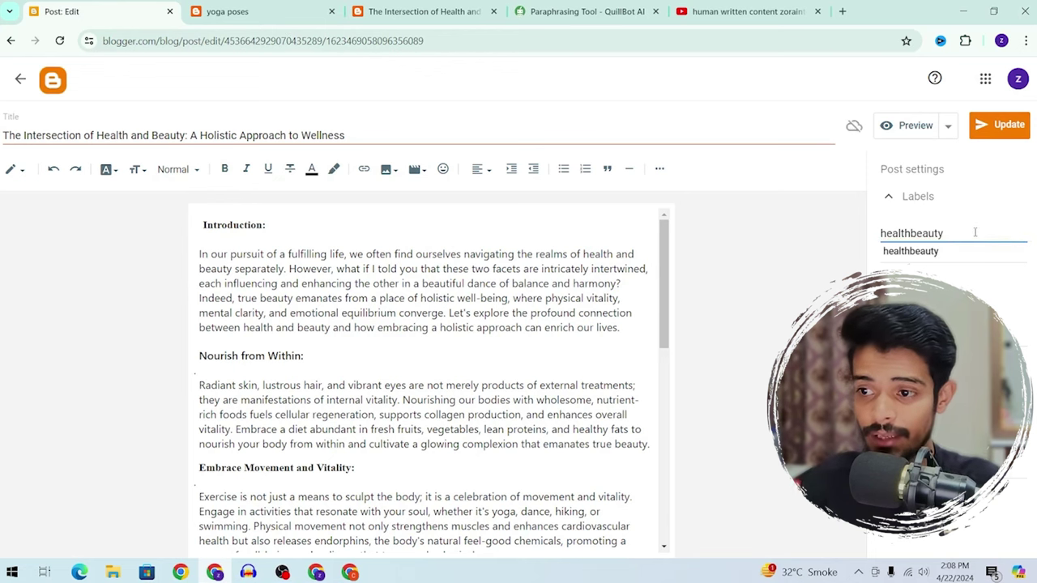
left_click(923, 254)
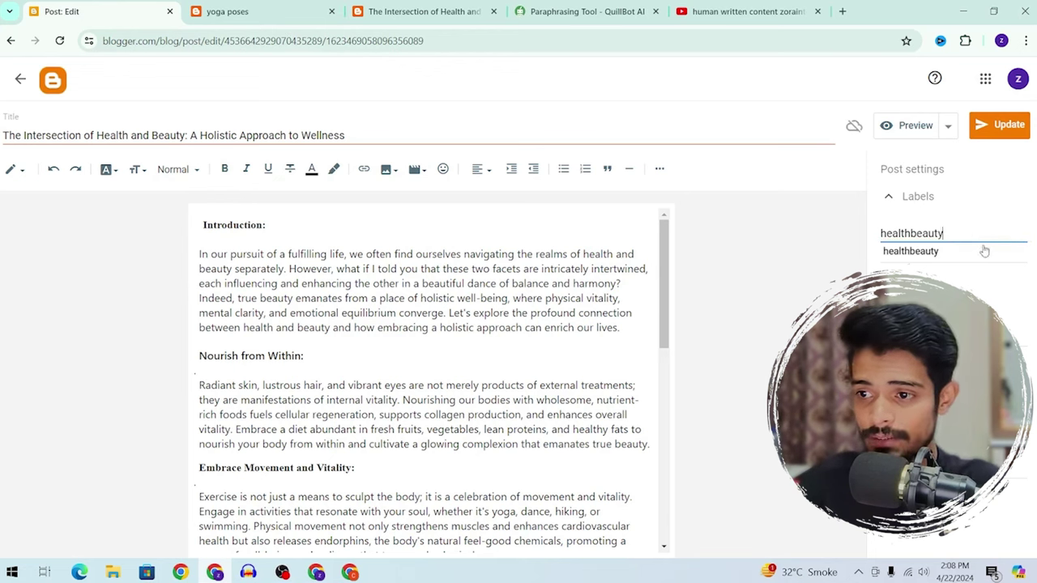
Open the blog's layout in a duplicate tab, re-enter healthbeauty as the title of the healthbeauty featured posts widget, and save it
key("ctrl+shift+t")
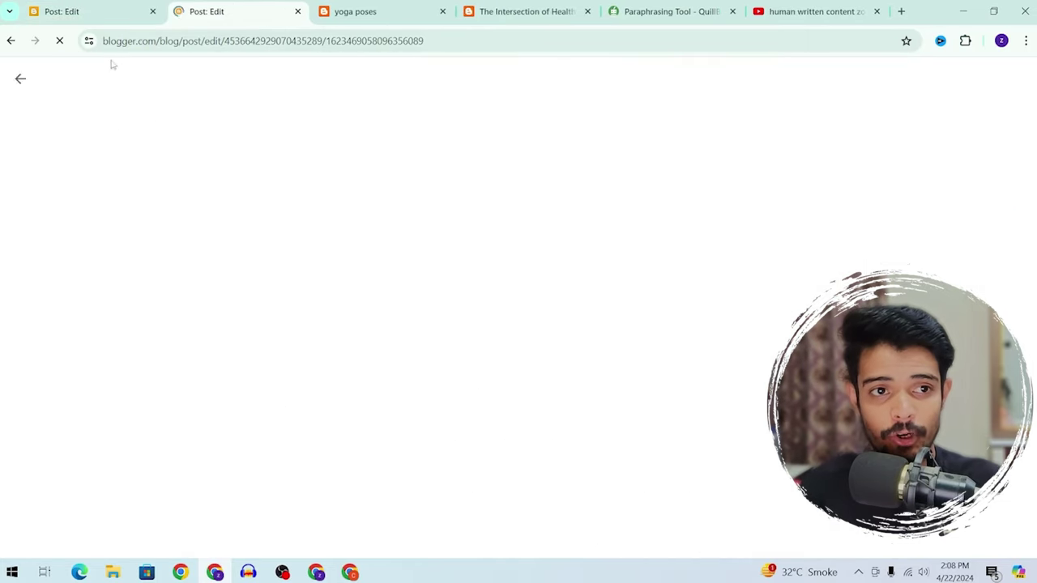
left_click(10, 40)
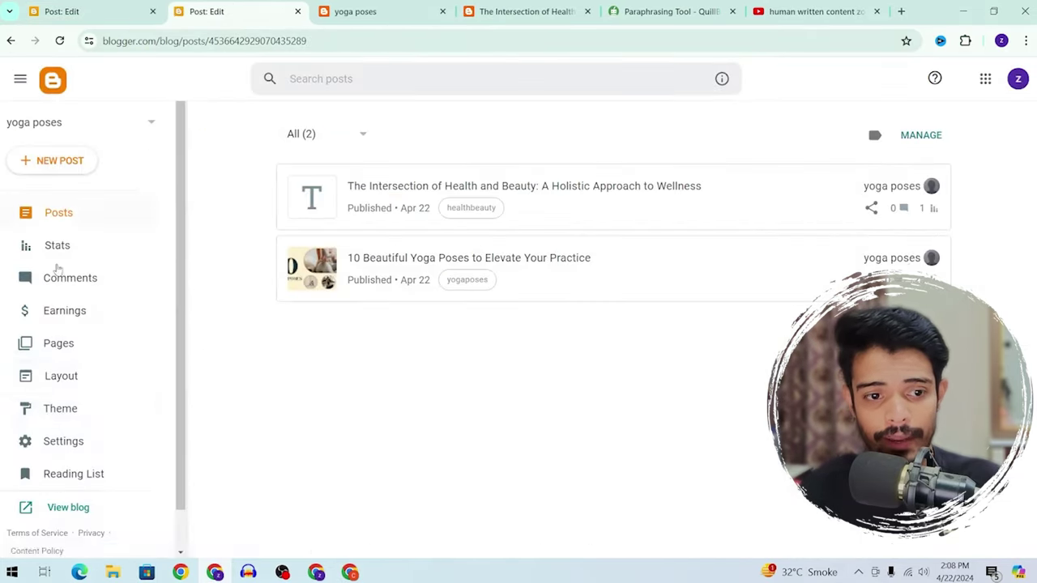
left_click(86, 381)
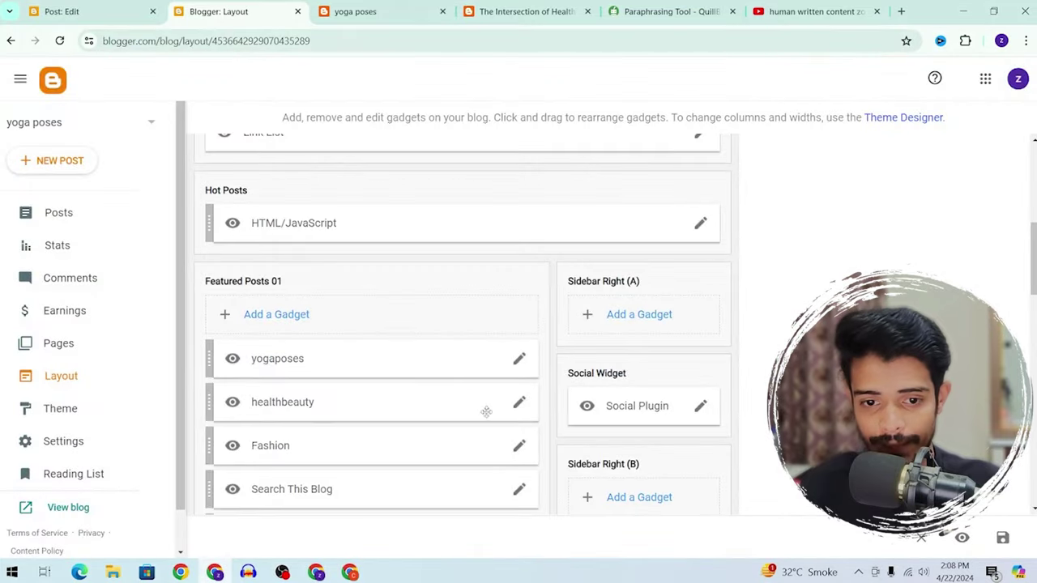
left_click(519, 404)
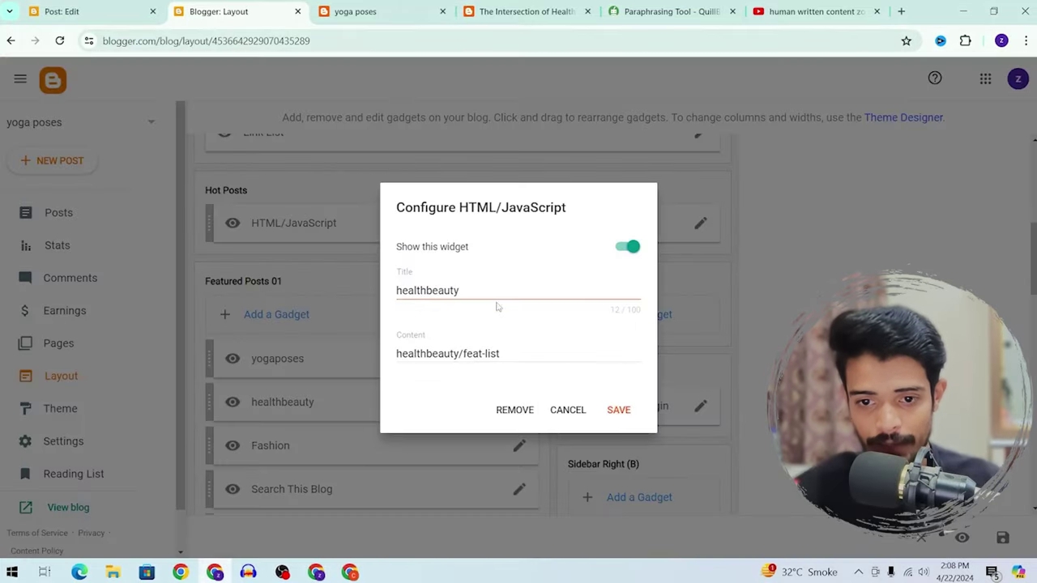
left_click_drag(459, 354, 408, 354)
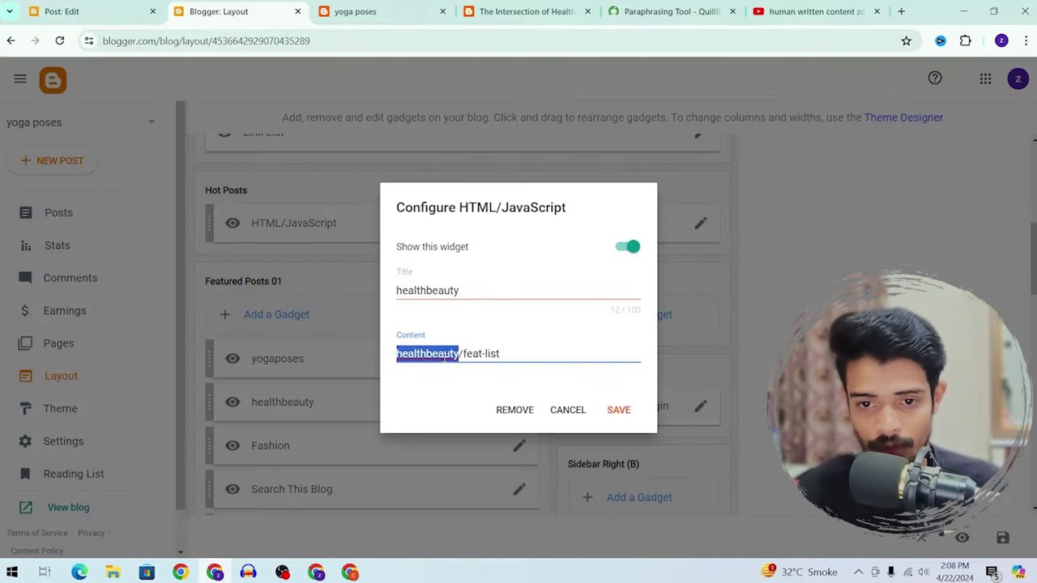
double_click(427, 290)
key("ctrl+v")
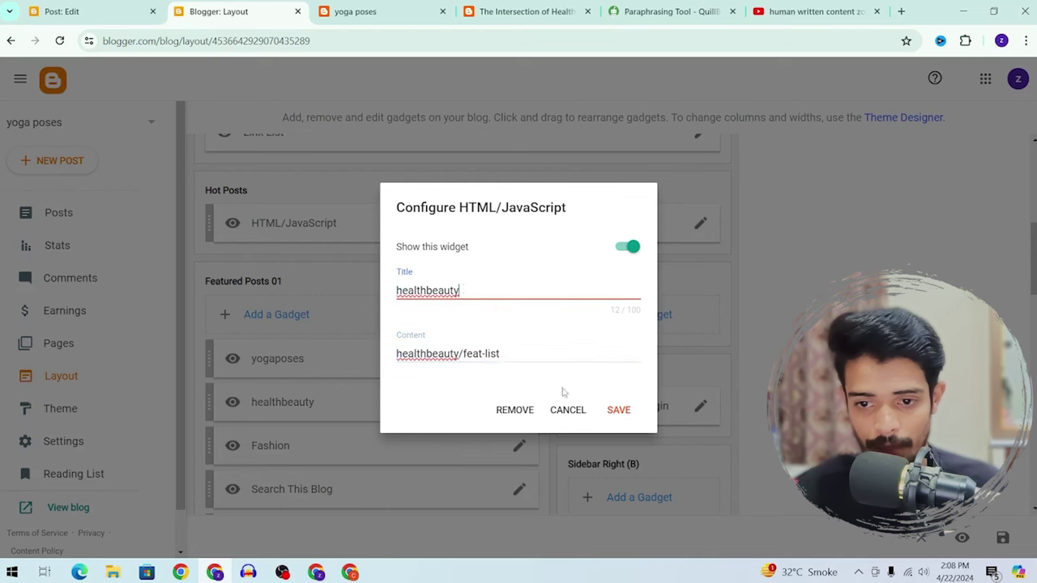
left_click(618, 410)
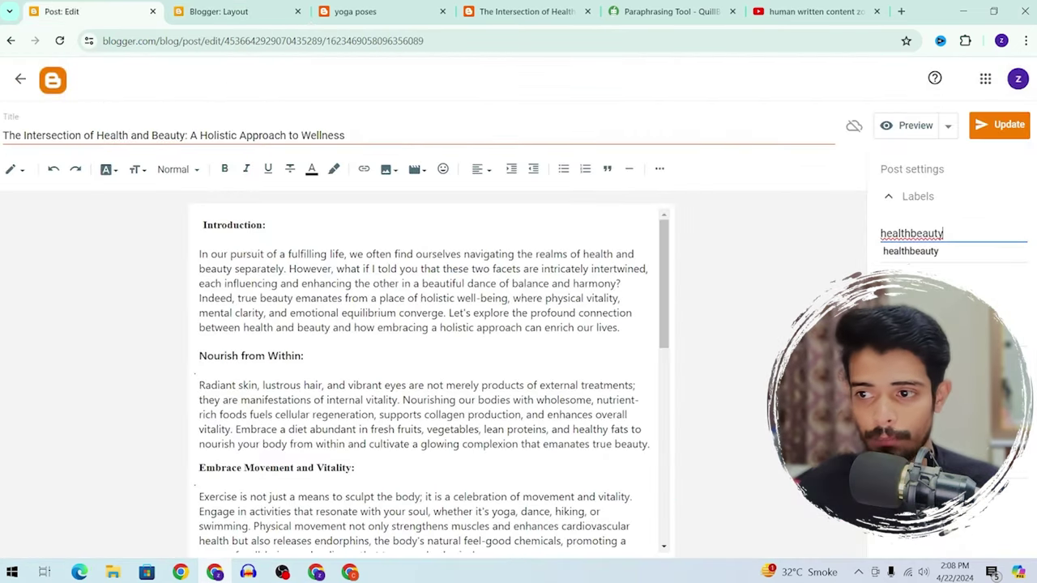
Replace the post's label with the copied healthbeauty text, update the post, and check the healthbeauty section on the blog's home page
left_click(931, 250)
key("ctrl+a")
key("ctrl+v")
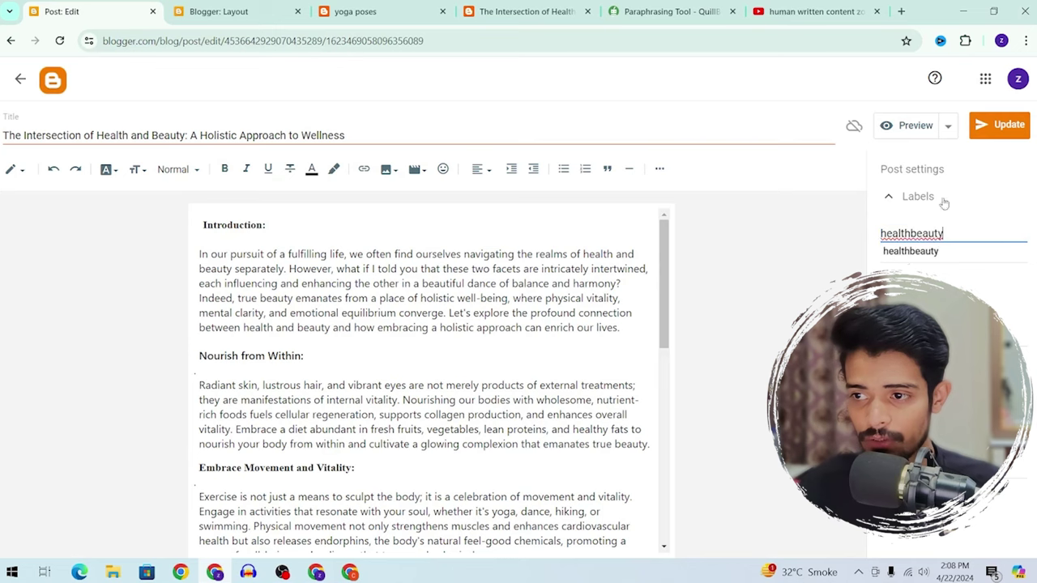
left_click(992, 128)
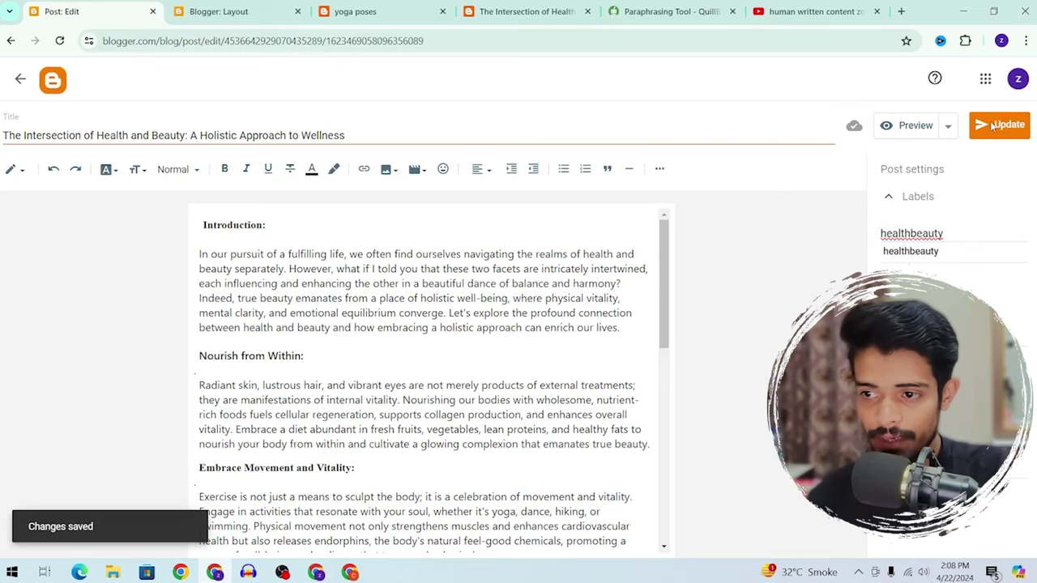
key("ctrl+Tab")
key("ctrl+Tab")
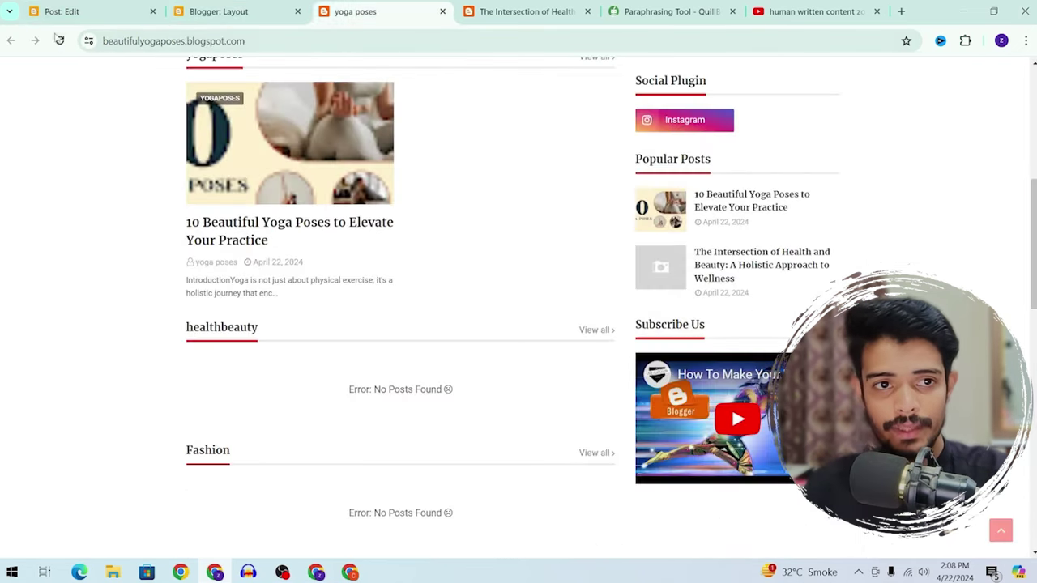
scroll(477, 263, "down", 2)
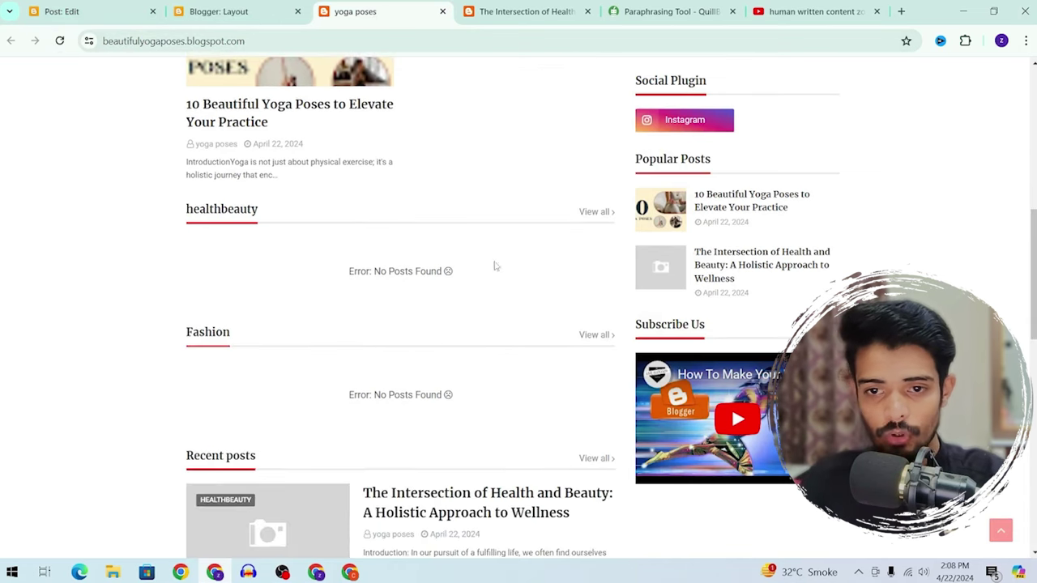
Hide the healthbeauty widget in Featured Posts 01 and save it
left_click(225, 6)
scroll(360, 361, "down", 1)
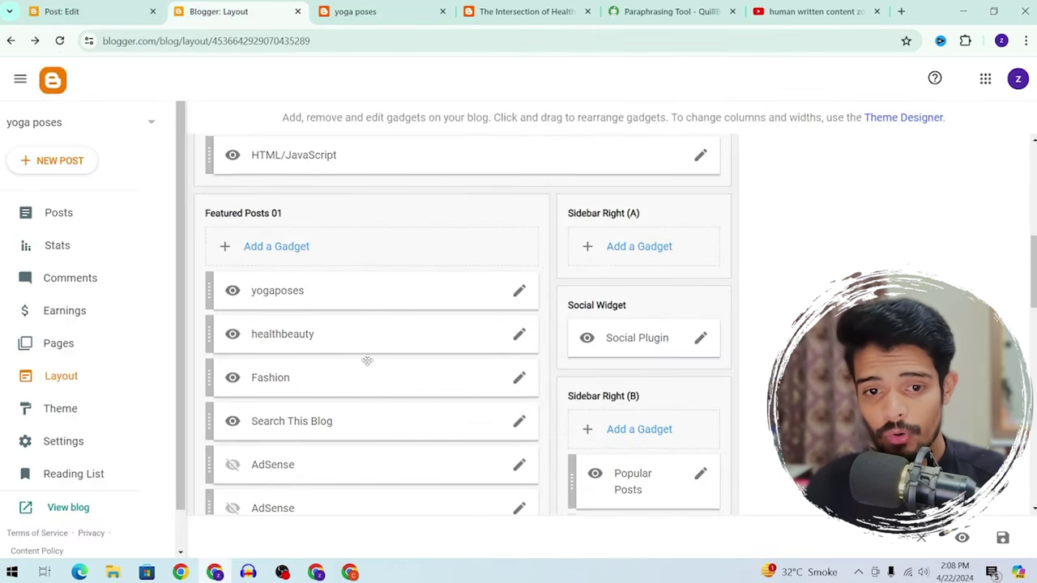
left_click(518, 334)
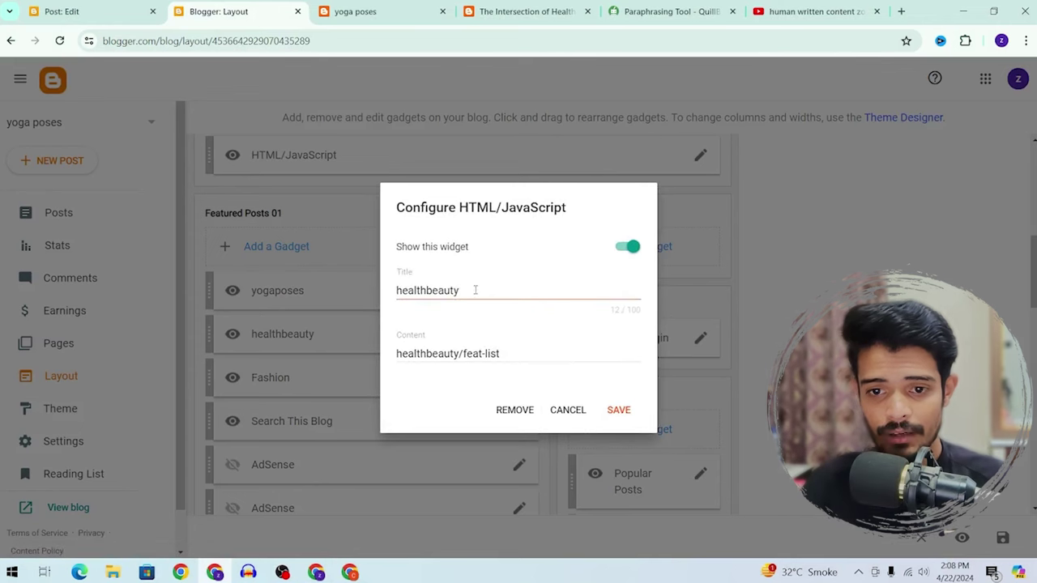
double_click(474, 290)
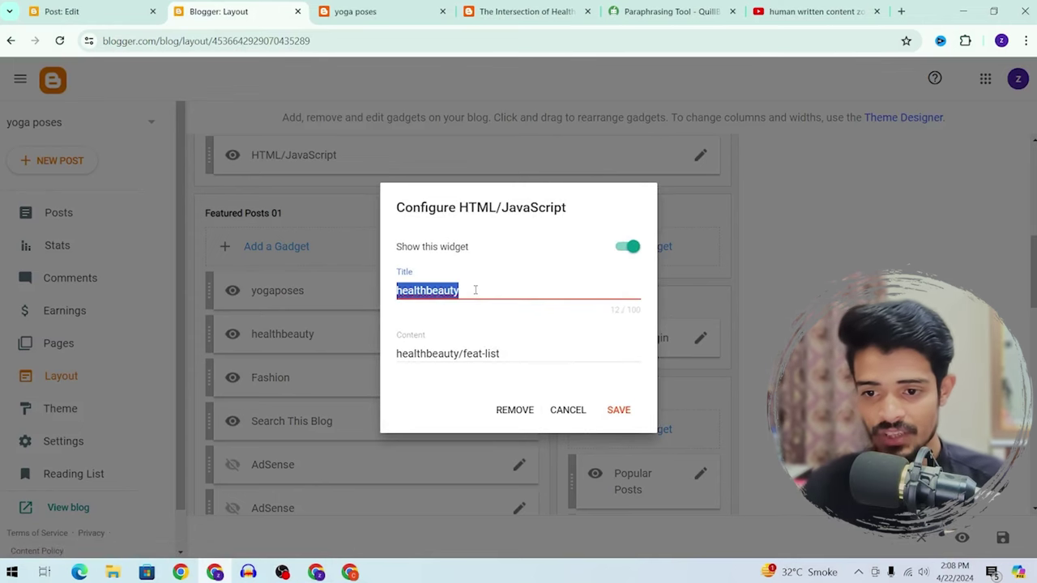
left_click(629, 248)
left_click(618, 410)
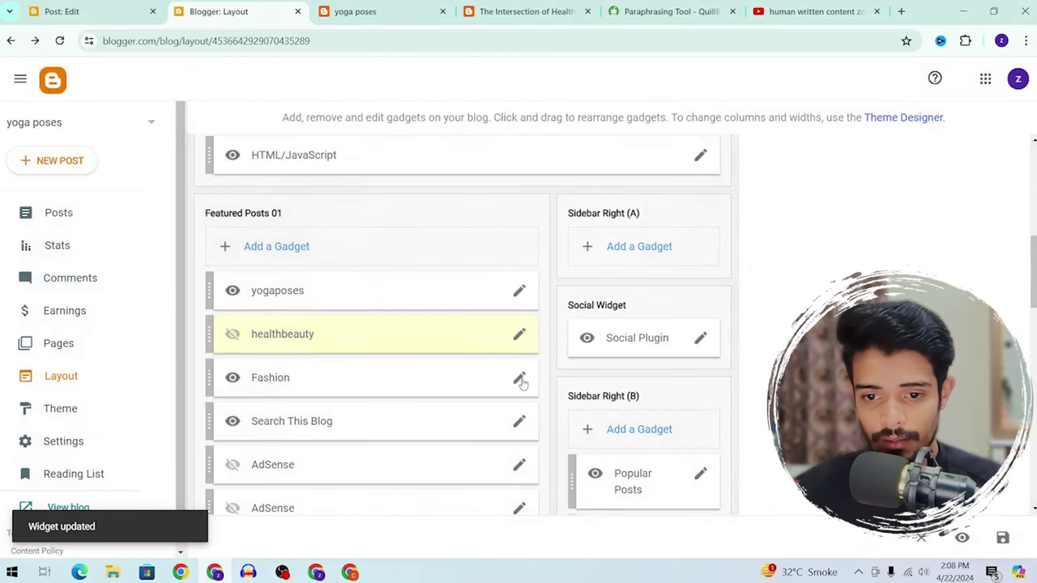
Set the hidden healthbeauty widget's title to asdfasdf and its content to asdfa/feat-list, and save it
left_click(516, 340)
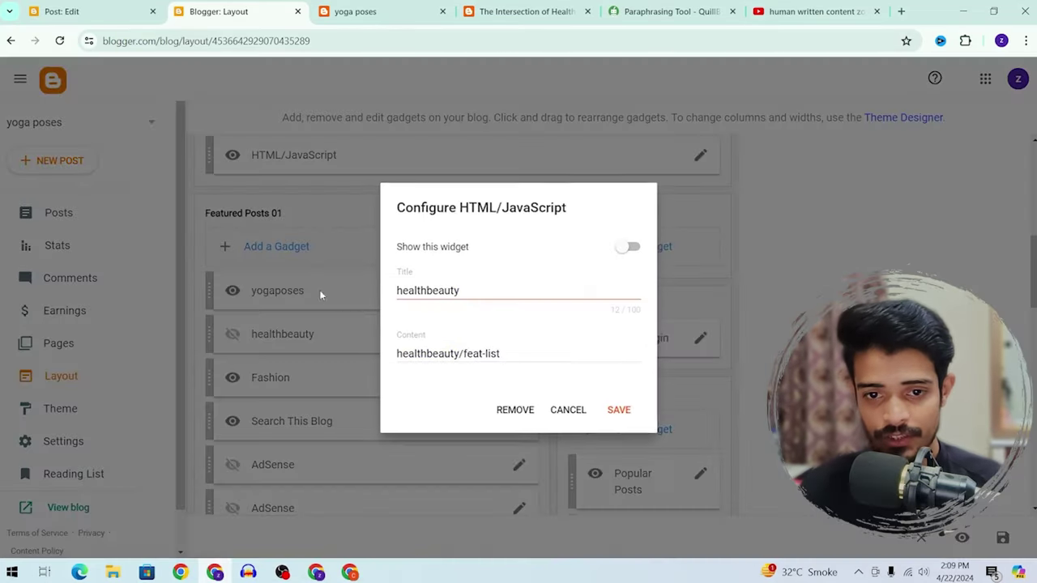
double_click(437, 290)
type("asdfasdf")
double_click(423, 356)
type("asdfasdf")
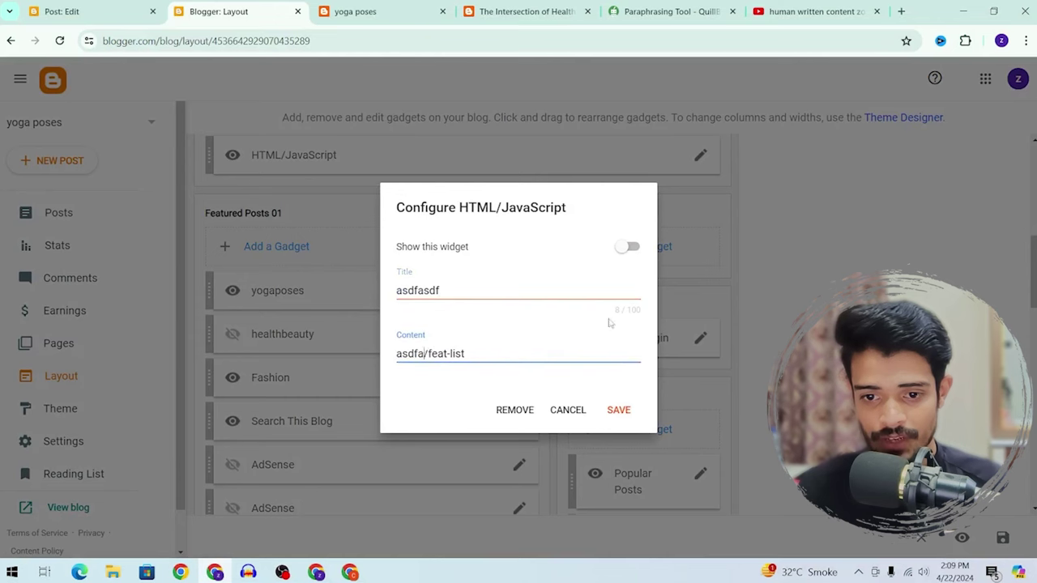
left_click(618, 410)
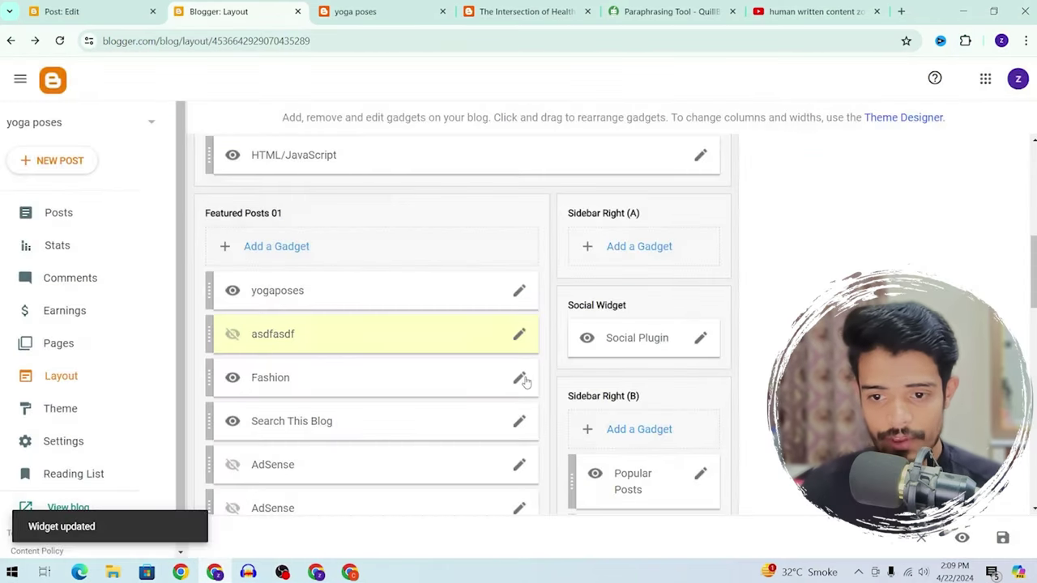
Set the Fashion widget's title to Healthbeauty and its content to 3/Healthbeauty/grid-small, and save it
left_click(330, 363)
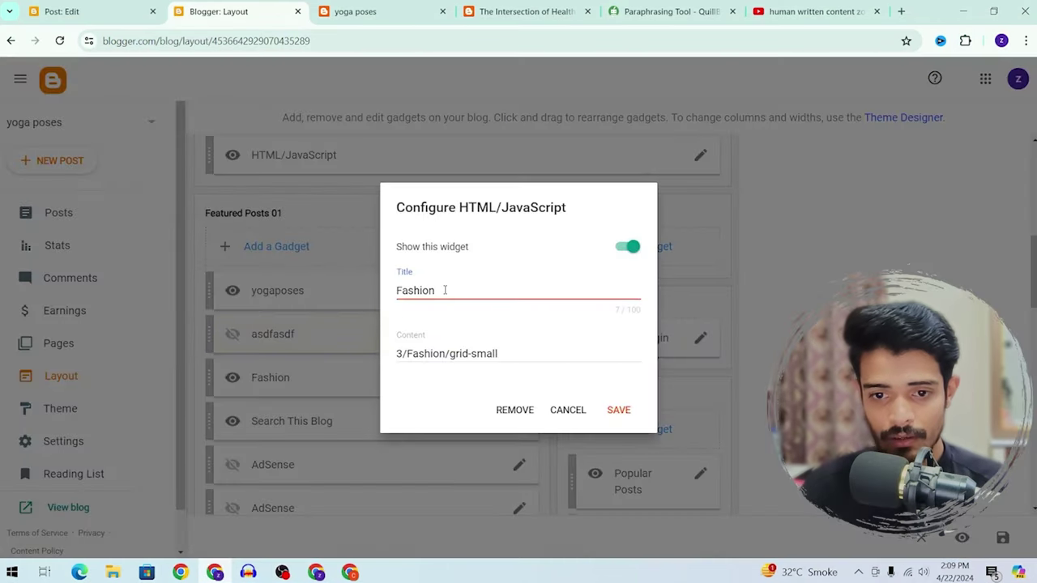
left_click_drag(444, 290, 389, 300)
type("Healthbeauty")
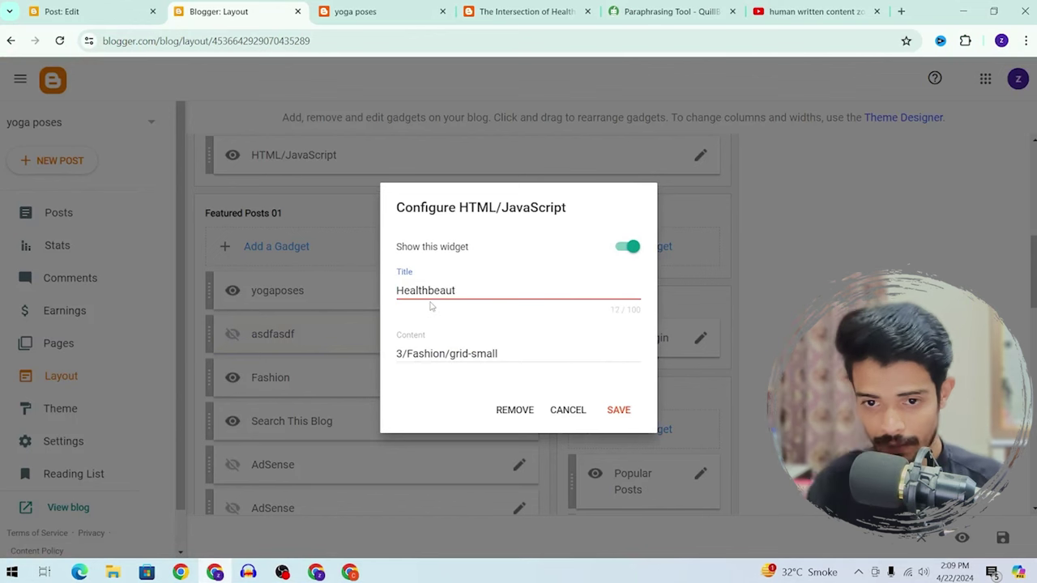
key("ctrl+a")
double_click(422, 353)
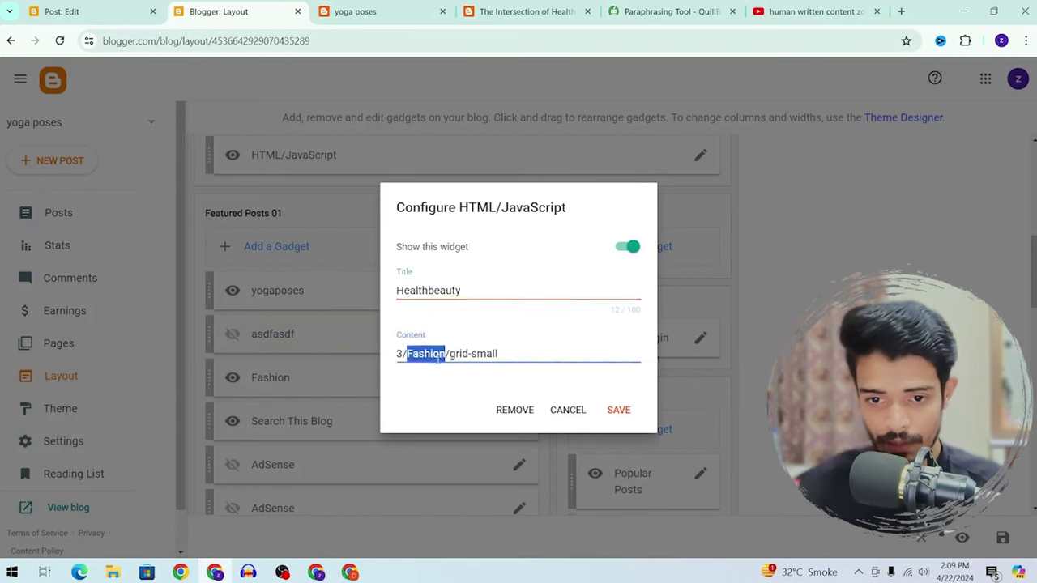
type("Healthbeauty")
left_click(610, 412)
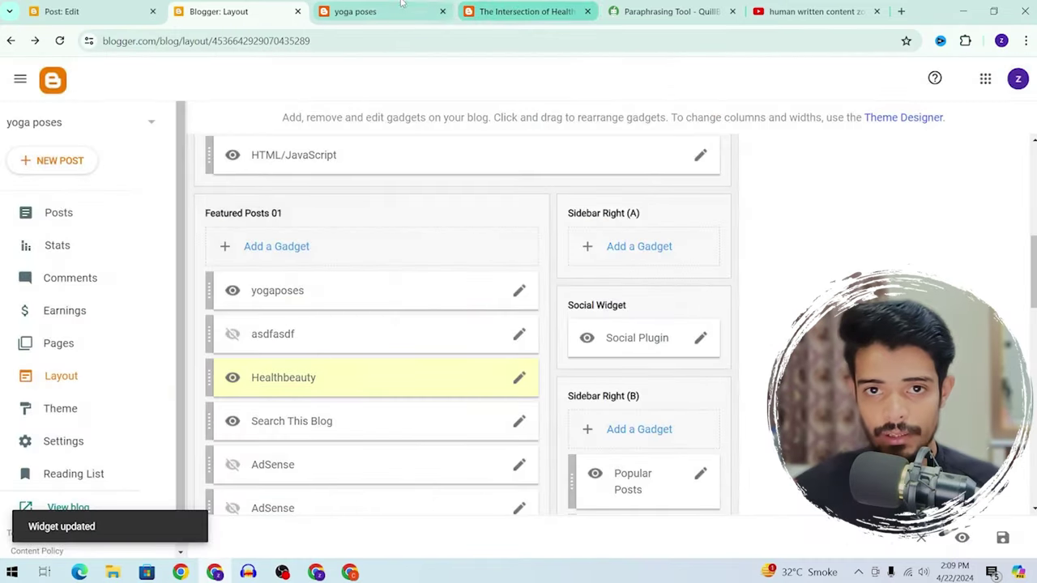
Reload the blog's home page and examine its featured sections
left_click(400, 4)
left_click(522, 10)
left_click(73, 10)
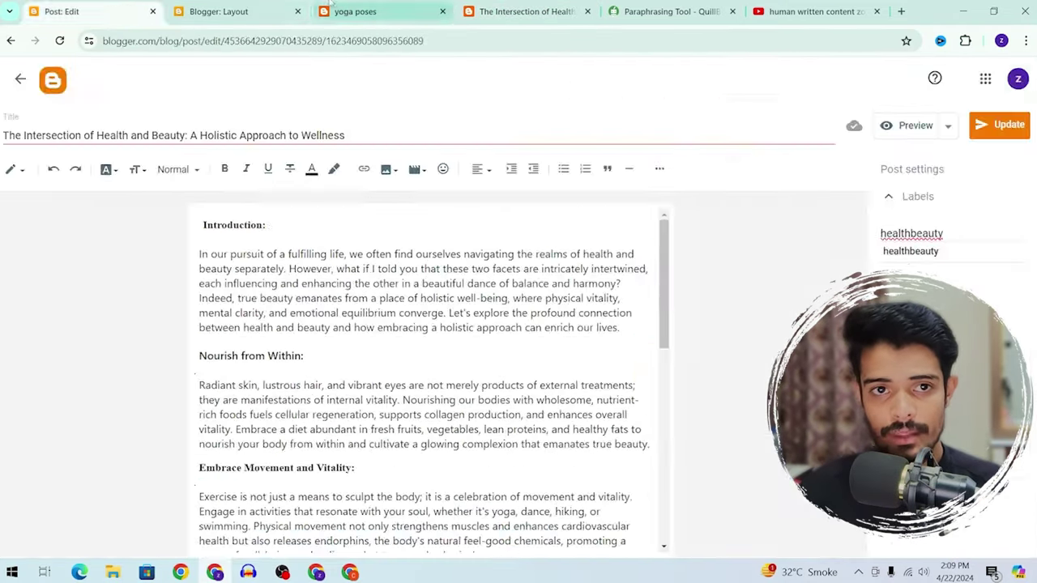
left_click(348, 8)
left_click(59, 41)
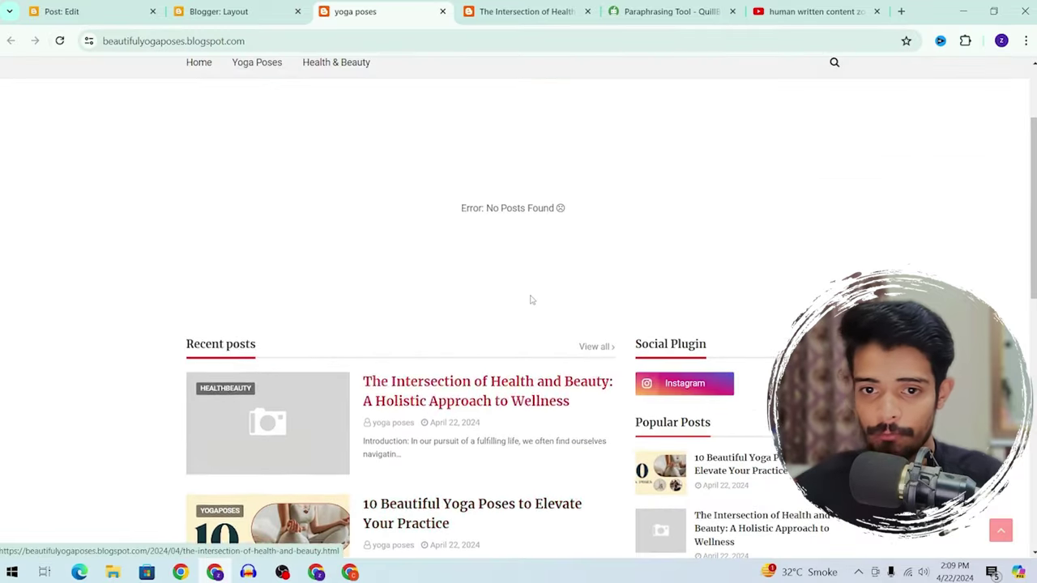
Change the Intersection of Health and Beauty post's label to Healthbeauty, update the post, and return to the blog's layout
left_click(125, 6)
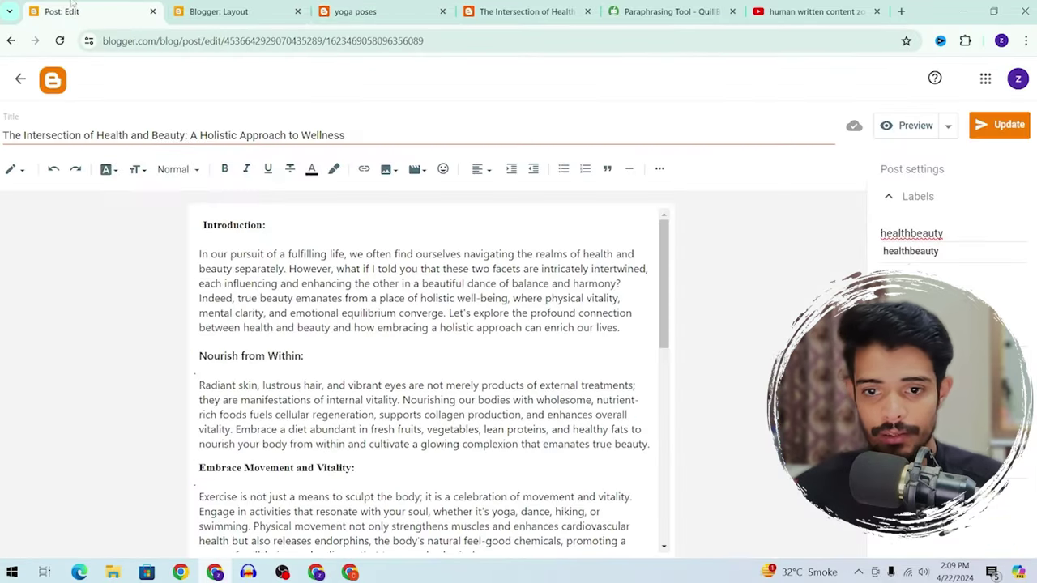
double_click(964, 234)
type("Healthbeauty")
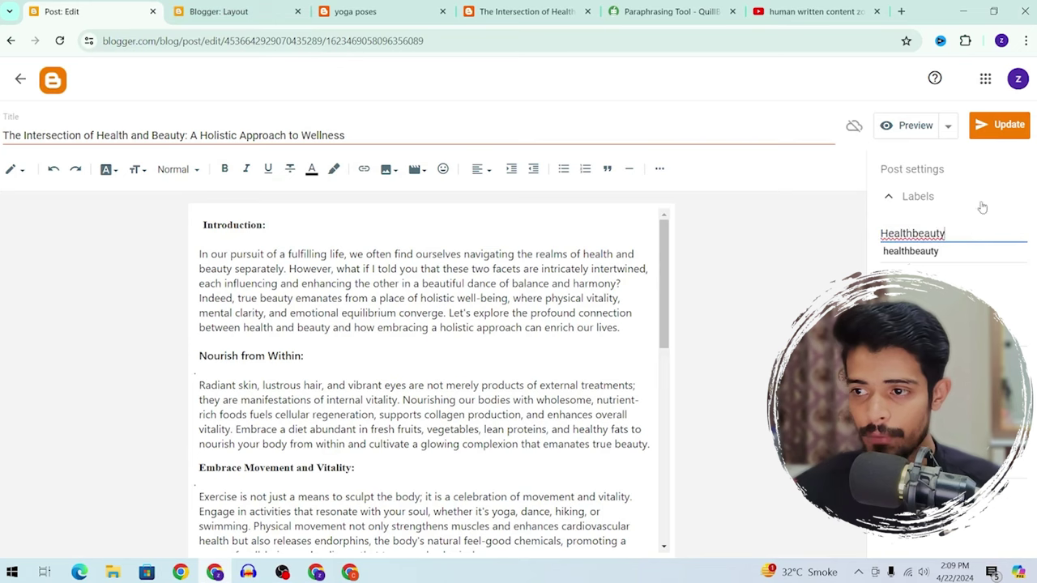
left_click(1001, 136)
left_click(217, 11)
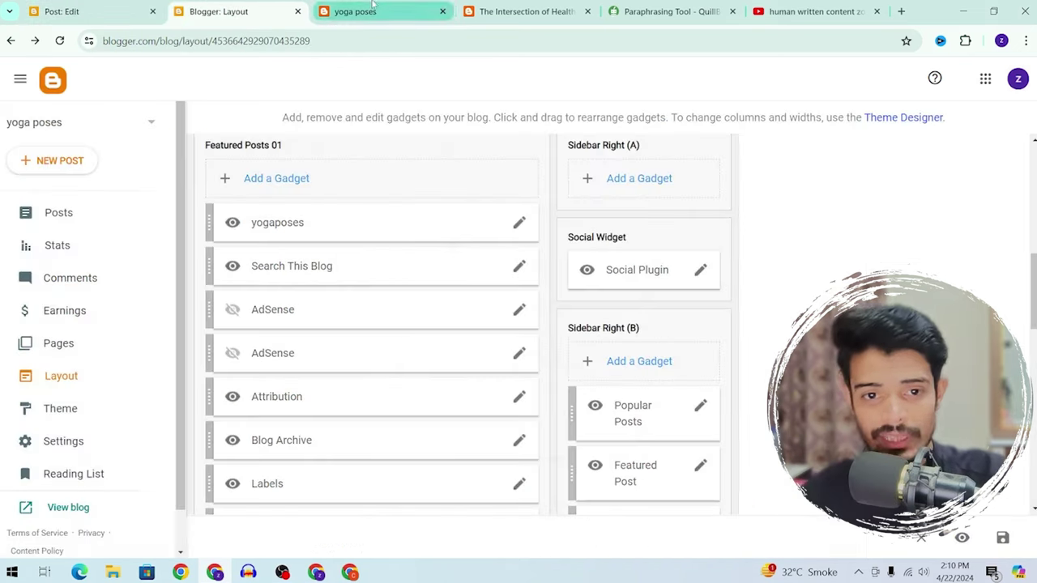
Set the Intersection of Health and Beauty post's label to yogaposes and update the post
key("ctrl+shift+Tab")
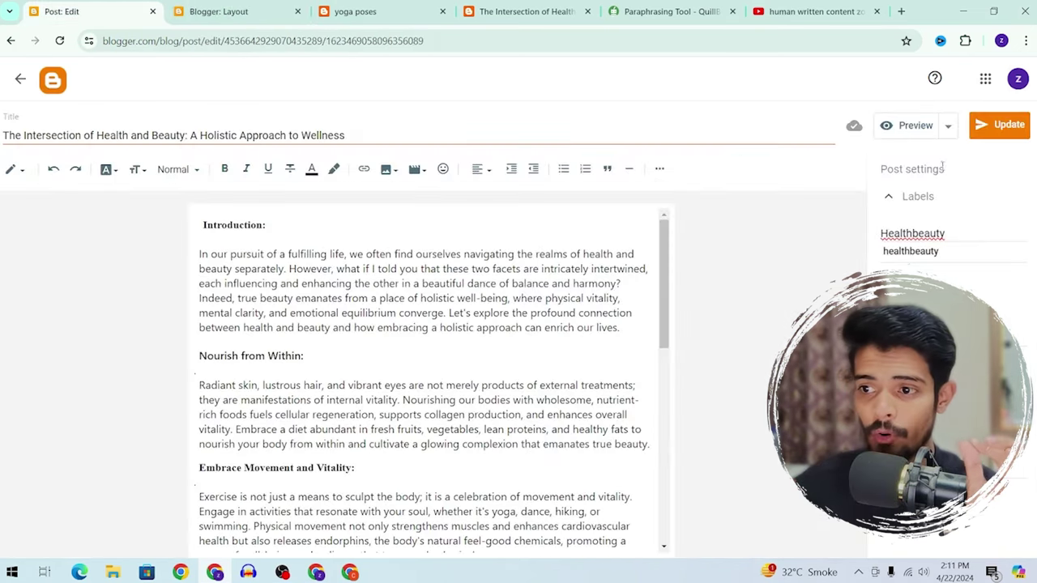
double_click(915, 232)
key("ctrl+c")
key("BackSpace")
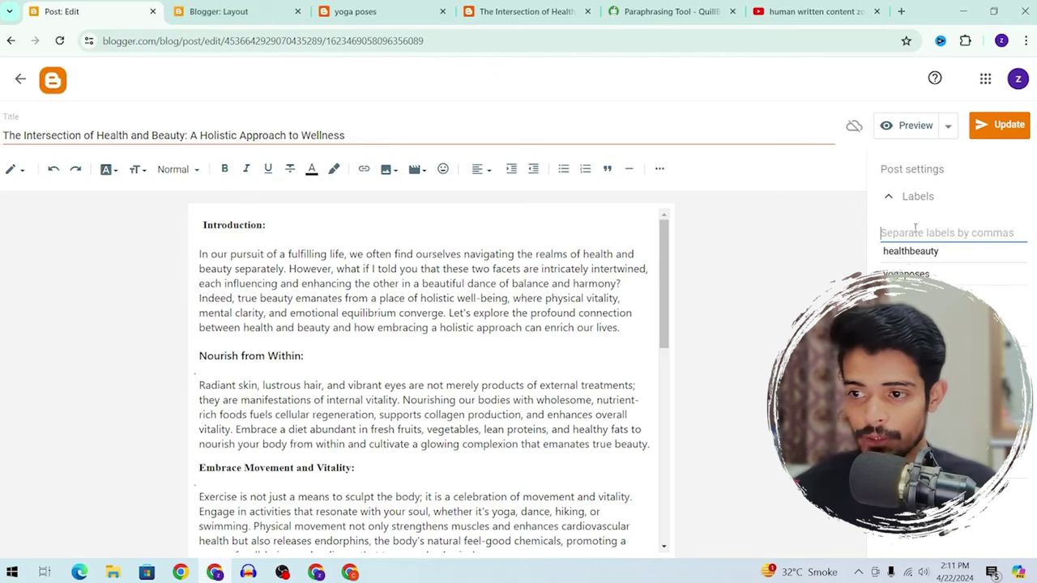
left_click(905, 274)
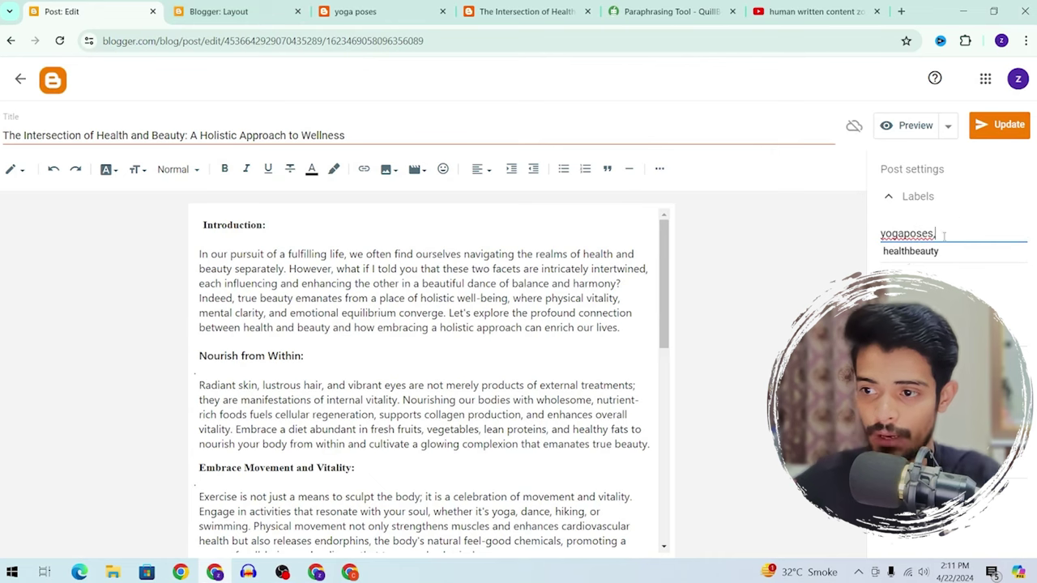
key("BackSpace")
left_click(999, 126)
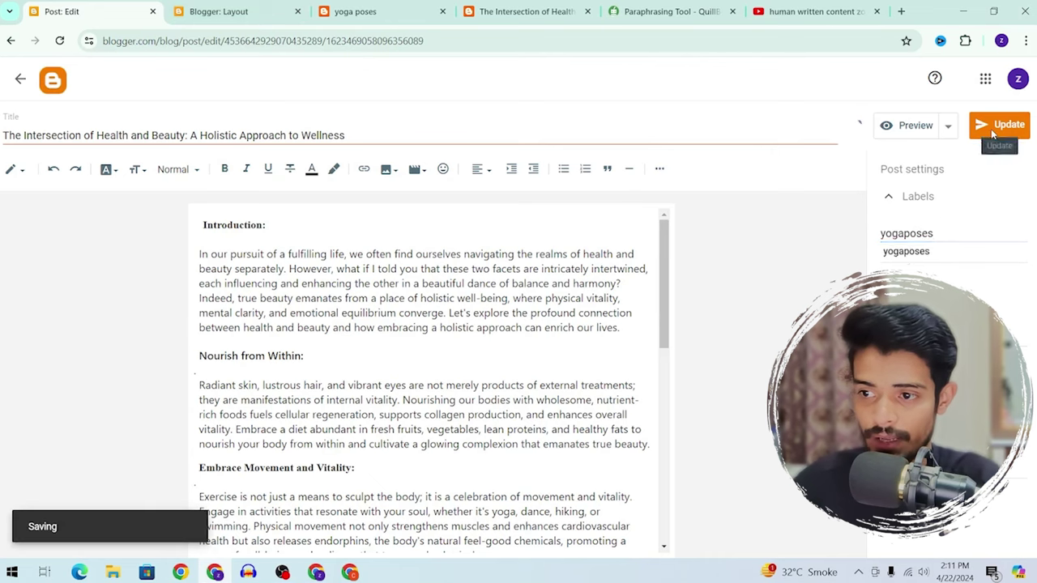
Reload the blog's home page and examine its yogaposes section, the health and beauty article page and the post's label
left_click(415, 6)
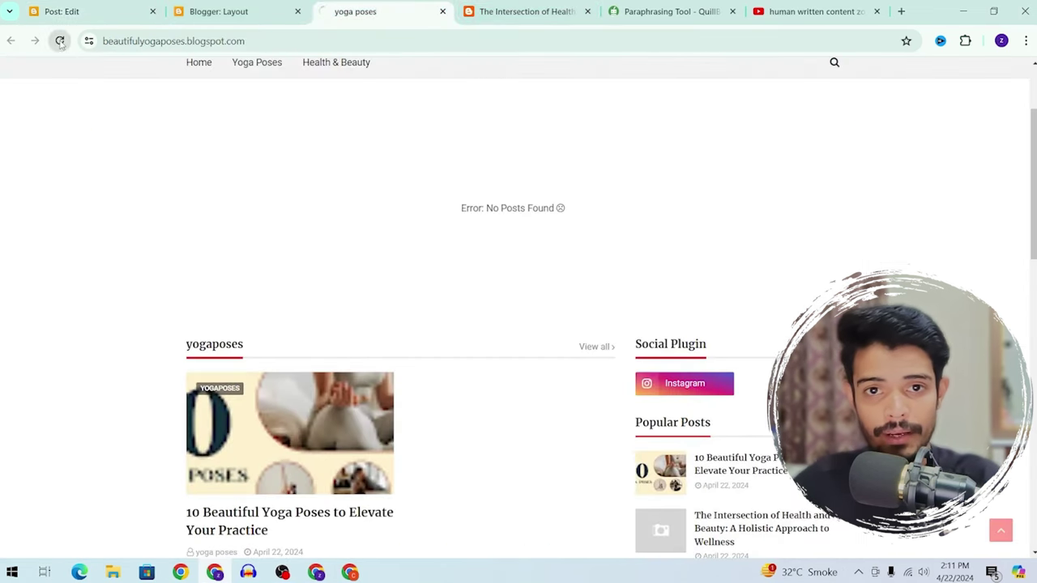
left_click(60, 42)
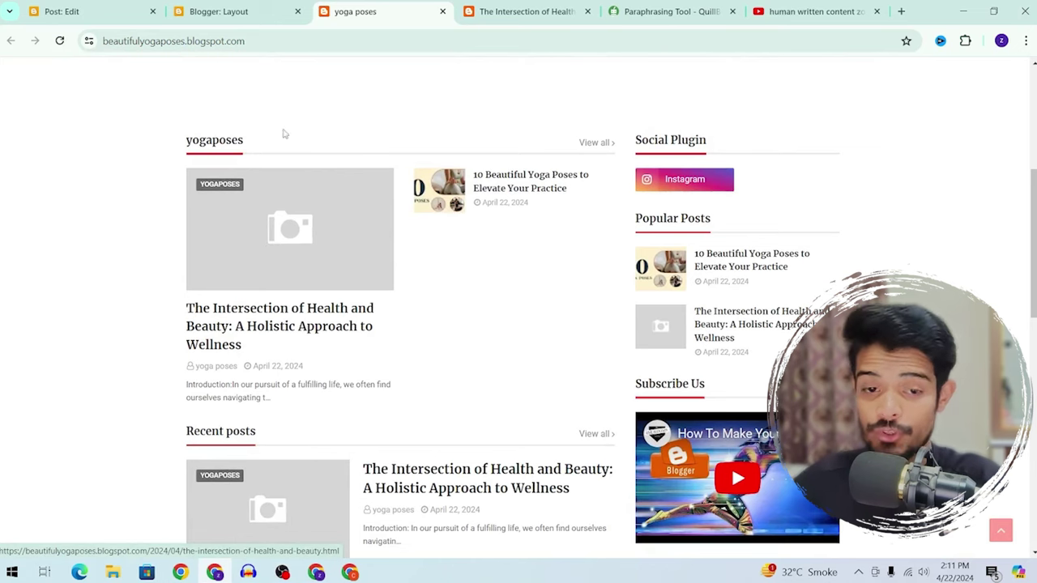
left_click(218, 11)
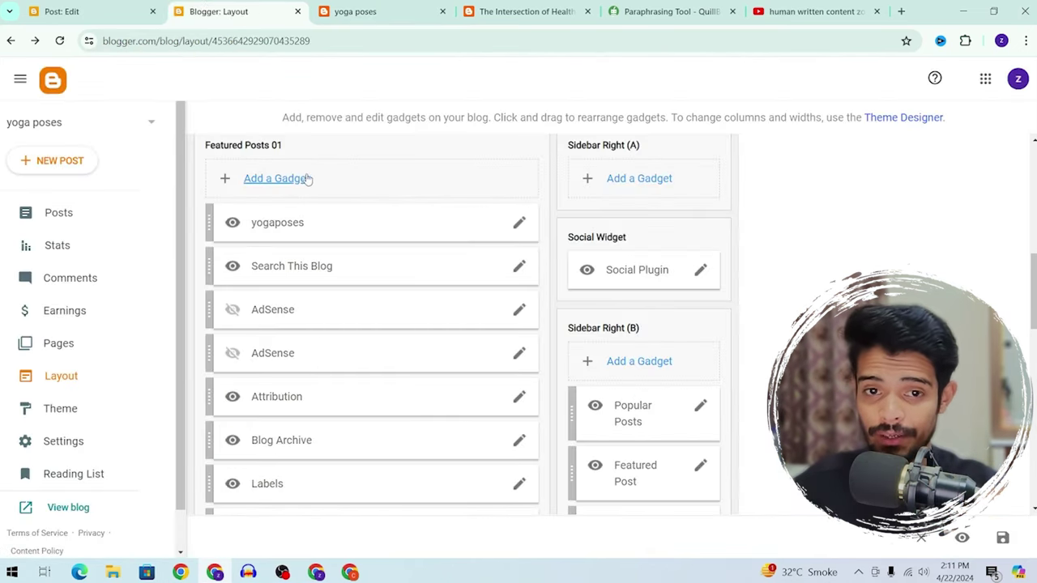
left_click(389, 12)
left_click(551, 12)
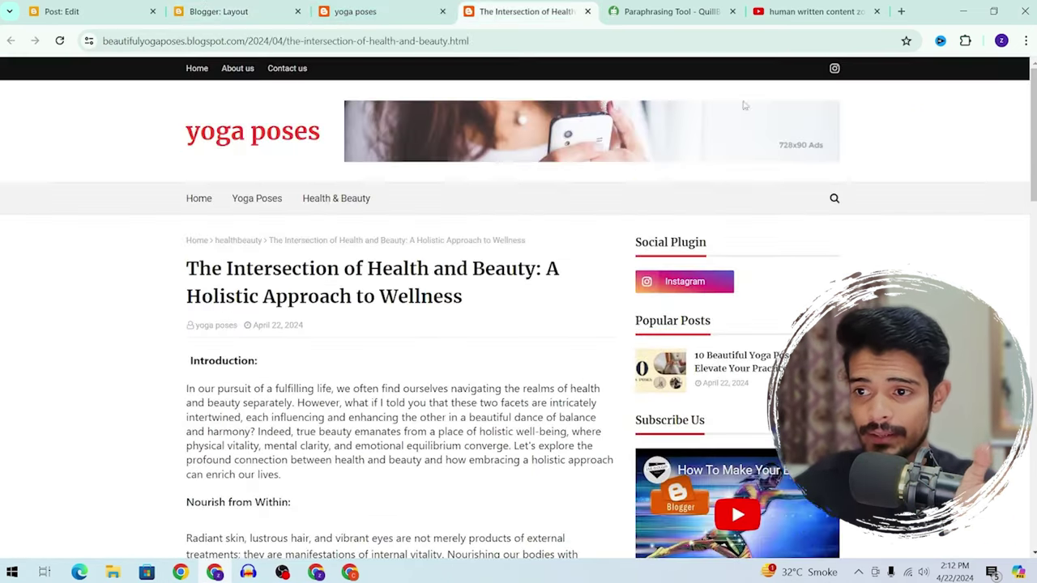
left_click(81, 11)
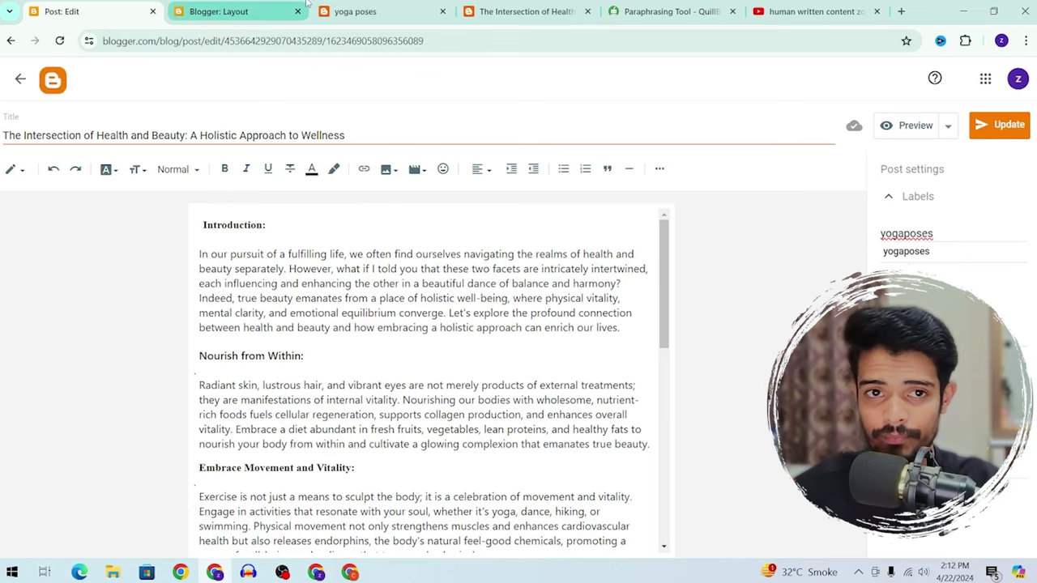
left_click(347, 7)
Add an HTML/JavaScript gadget to the Featured Posts 01 section of the blog's layout
left_click(287, 6)
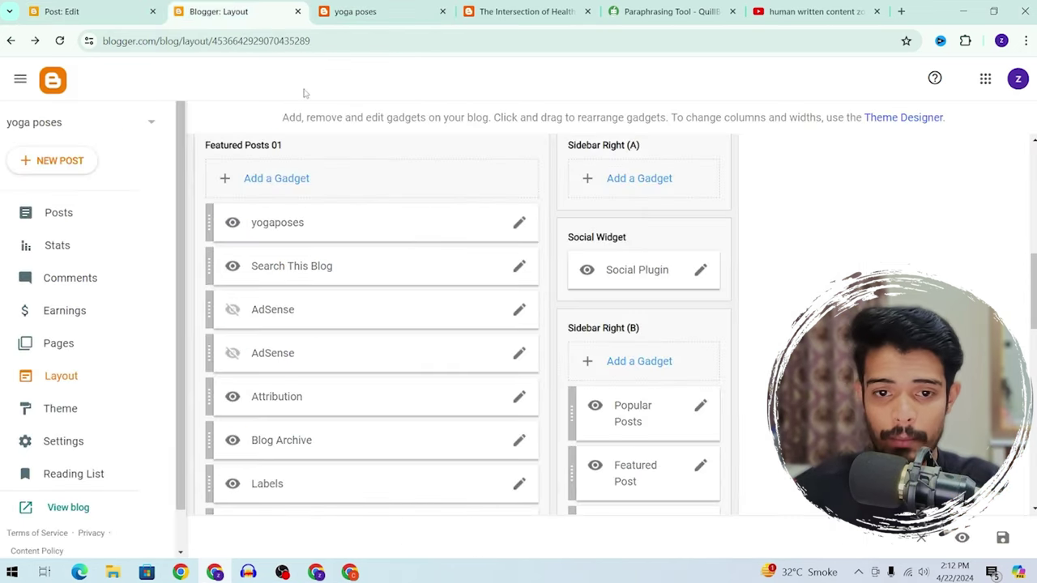
left_click(303, 180)
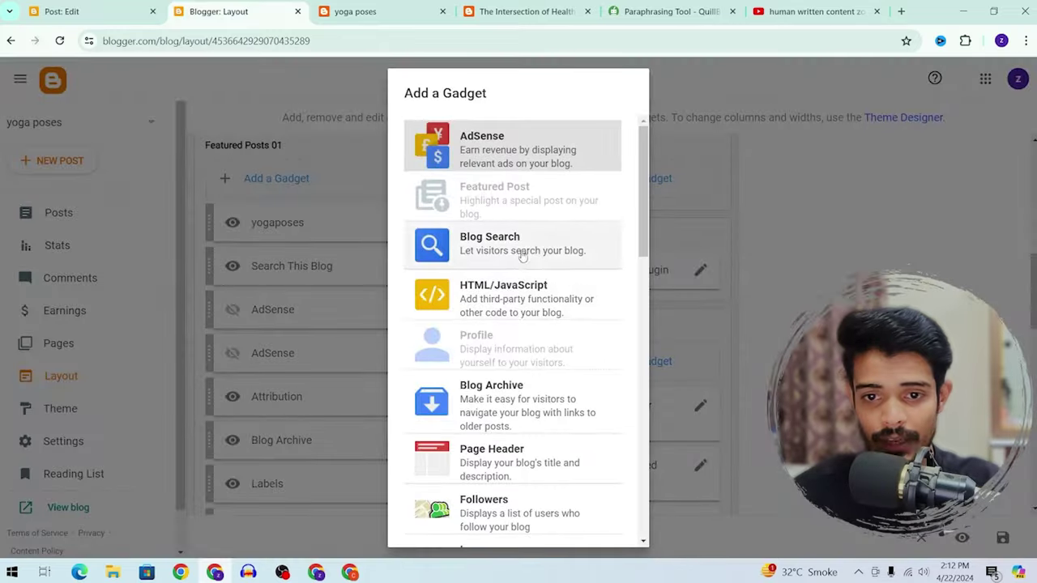
left_click(504, 300)
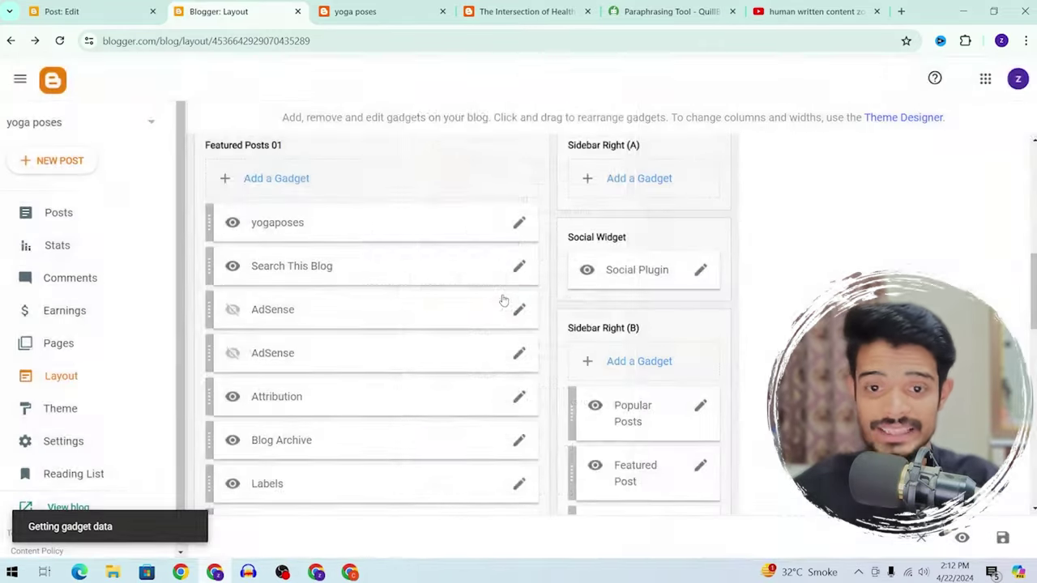
Enter Health&beauty as both title and content of the new HTML/JavaScript gadget in Featured Posts 01 and save it
key("ctrl+v")
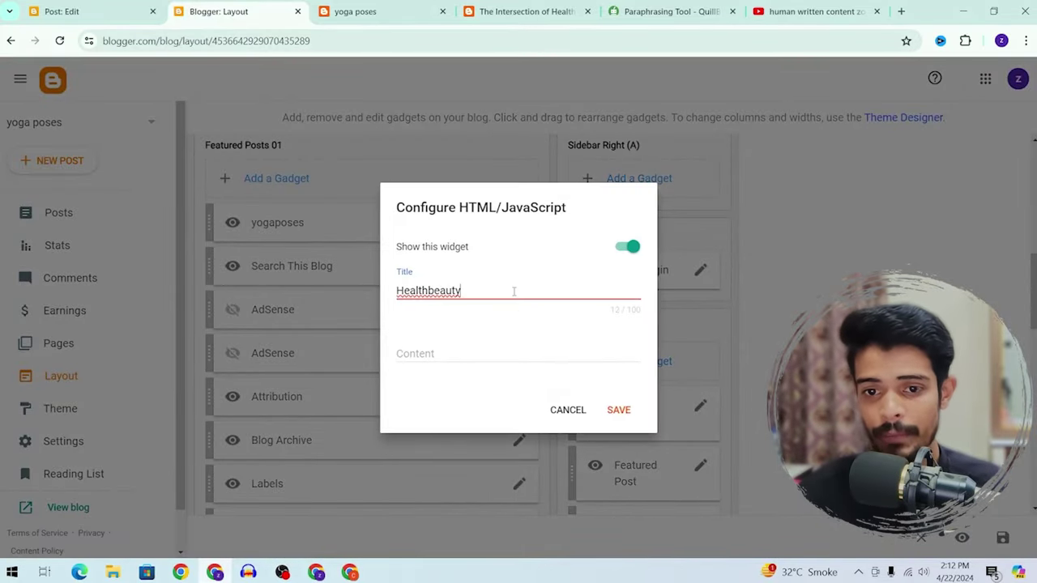
key("ctrl+a")
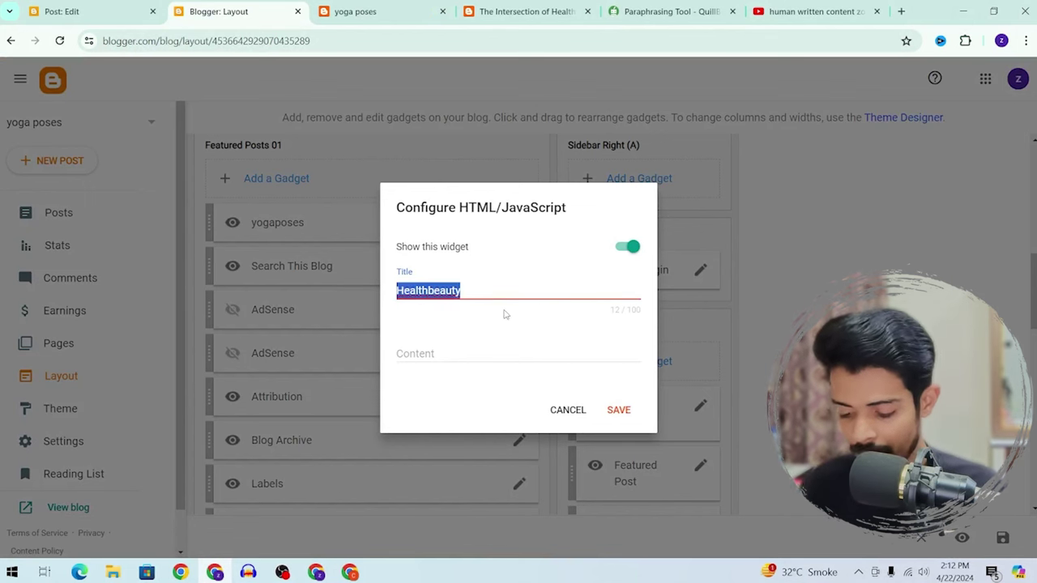
key("BackSpace")
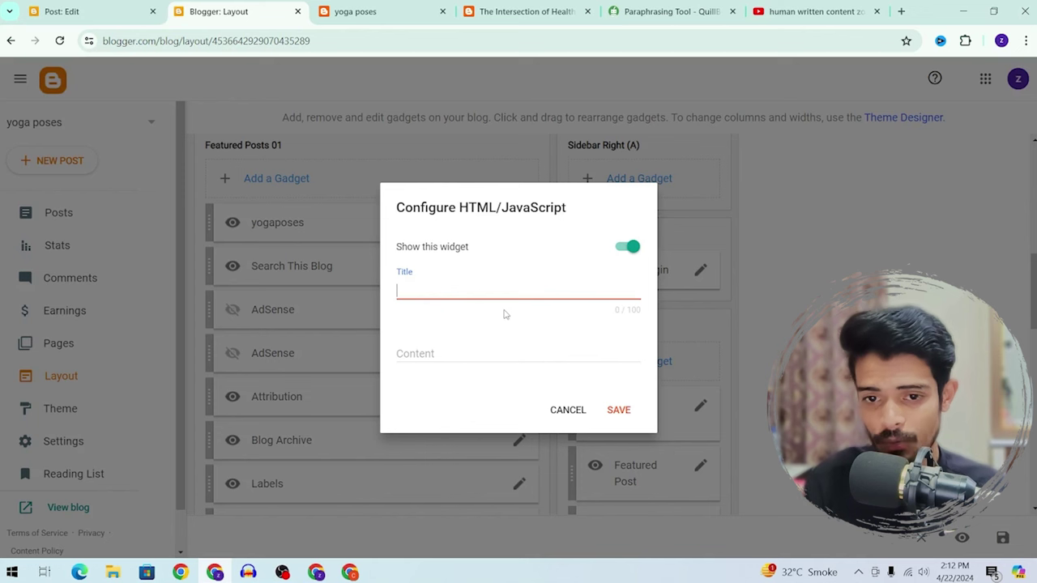
type("Health&beauty")
key("ctrl+a")
key("ctrl+c")
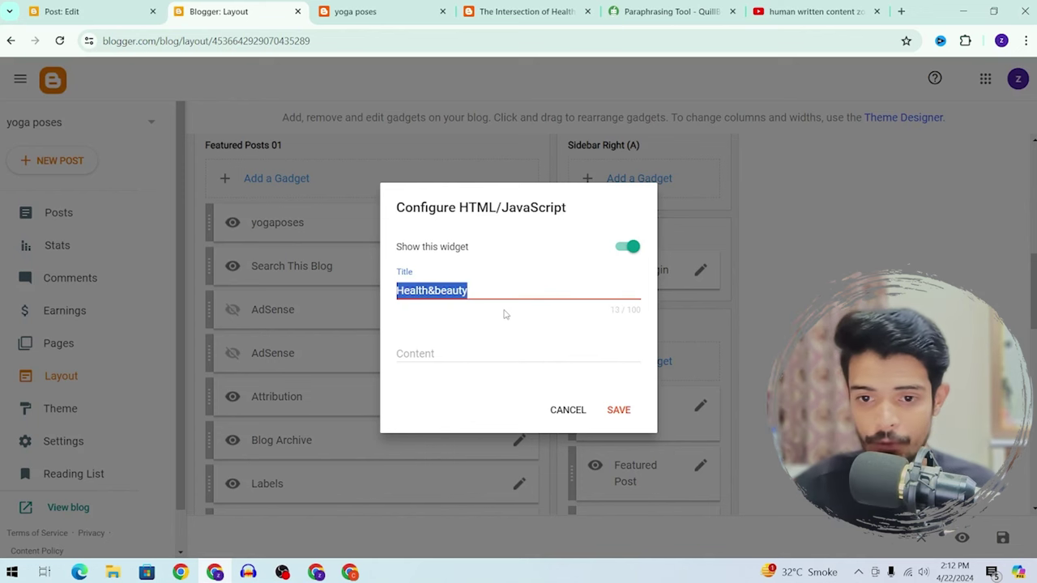
left_click(476, 349)
key("ctrl+v")
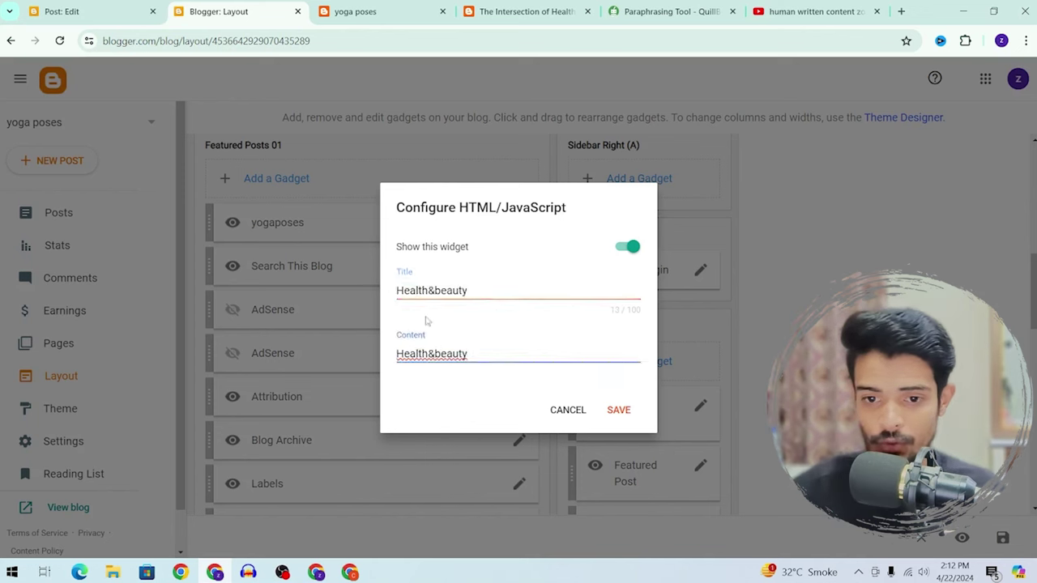
left_click(619, 410)
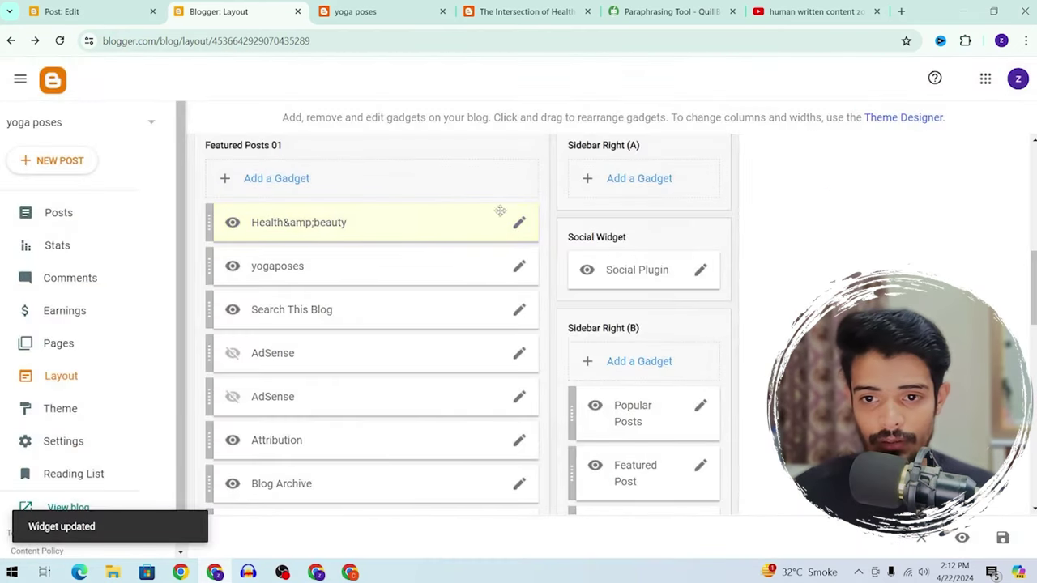
Remove the newly added Health&beauty gadget from the Featured Posts 01 section
left_click(519, 222)
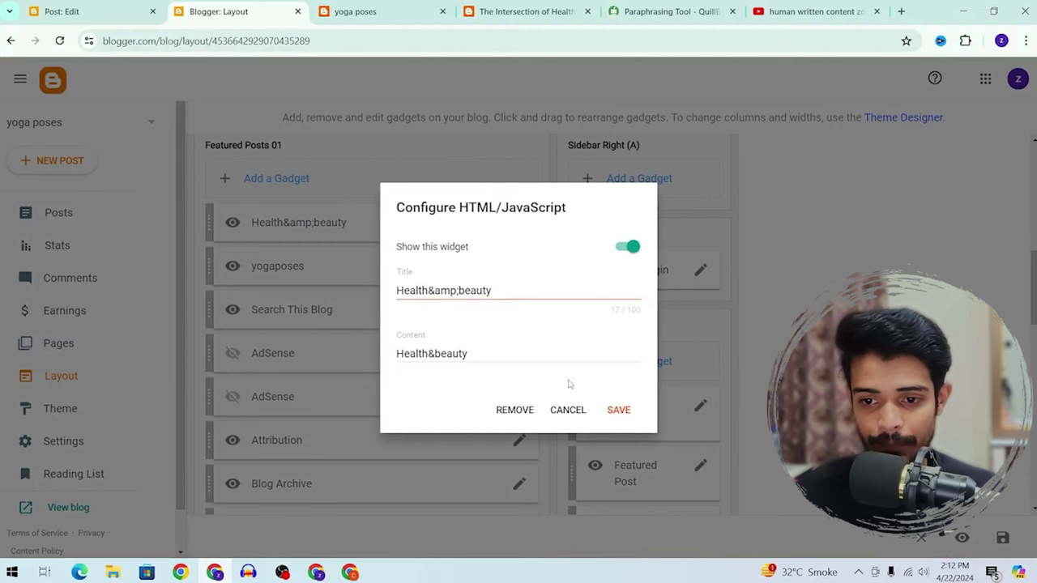
left_click(519, 410)
left_click(611, 346)
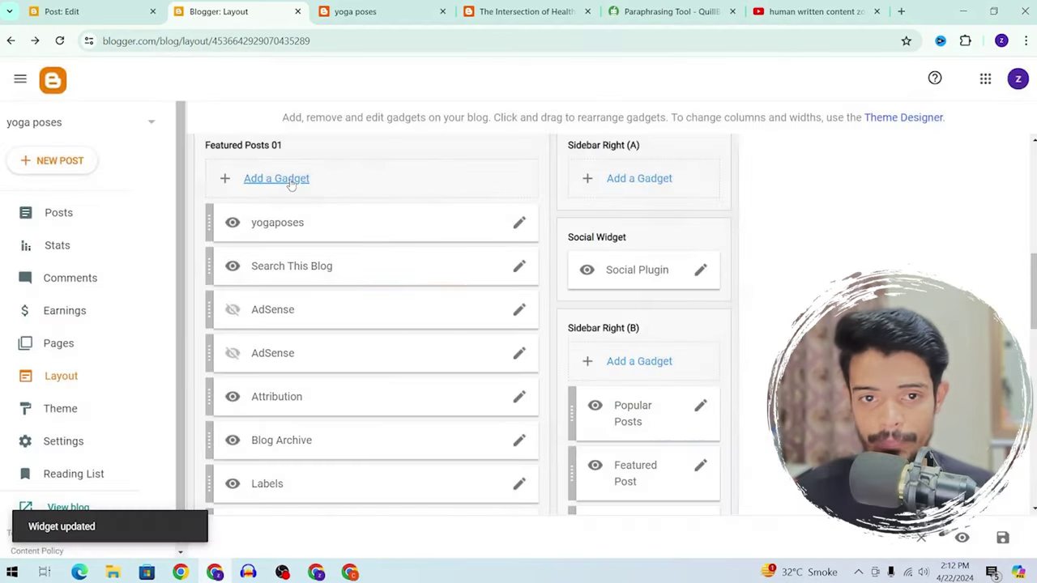
Add an HTML/JavaScript gadget to Featured Posts 01 with healthbeauty as both its title and its content
left_click(293, 183)
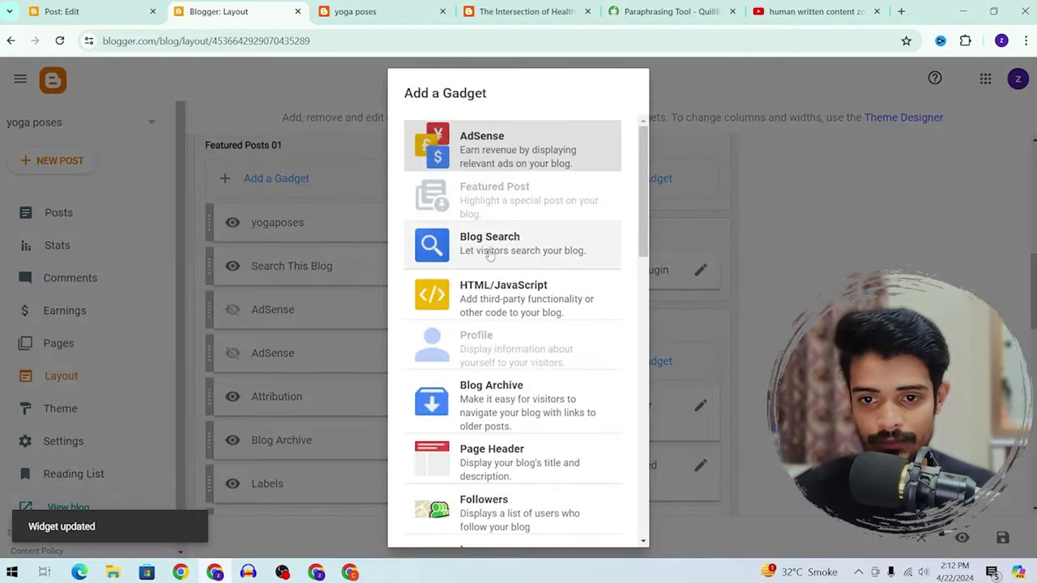
left_click(456, 294)
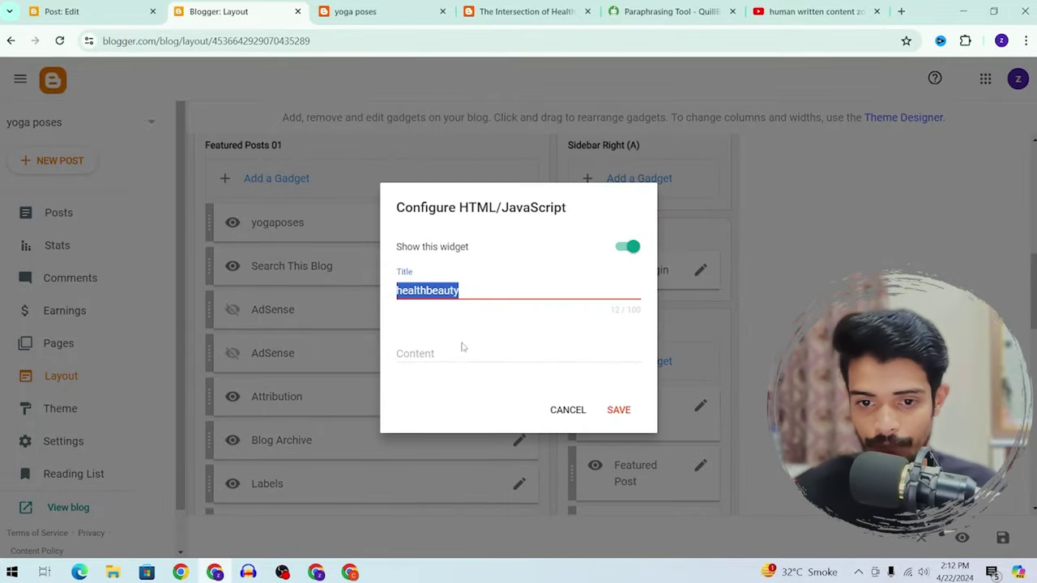
left_click(463, 348)
type("healthbeauty")
left_click(618, 411)
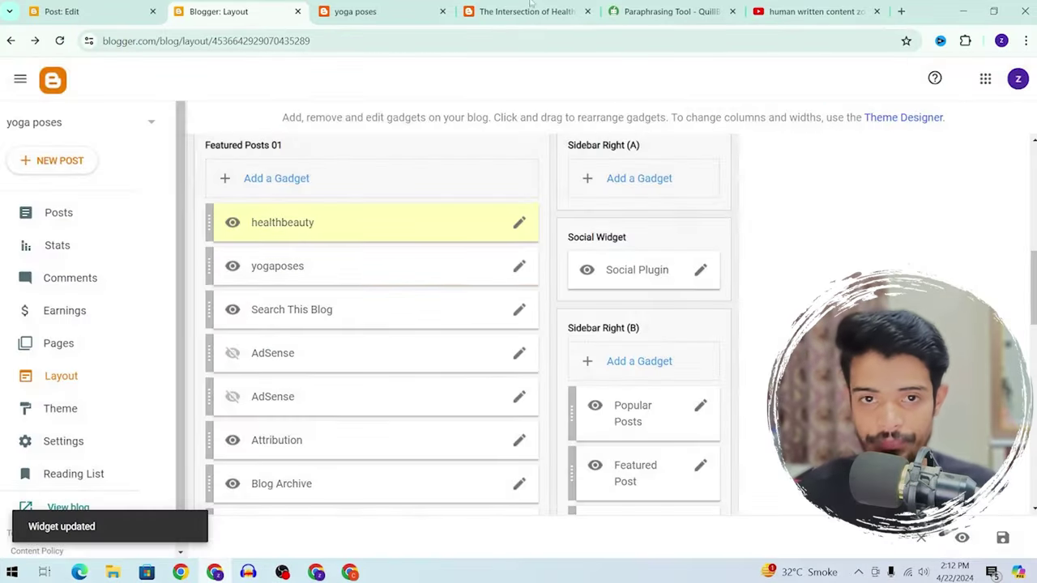
Check the sections on the live blog homepage and copy the /feat-big suffix from the yogaposes gadget's content, leaving that gadget unchanged
left_click(354, 11)
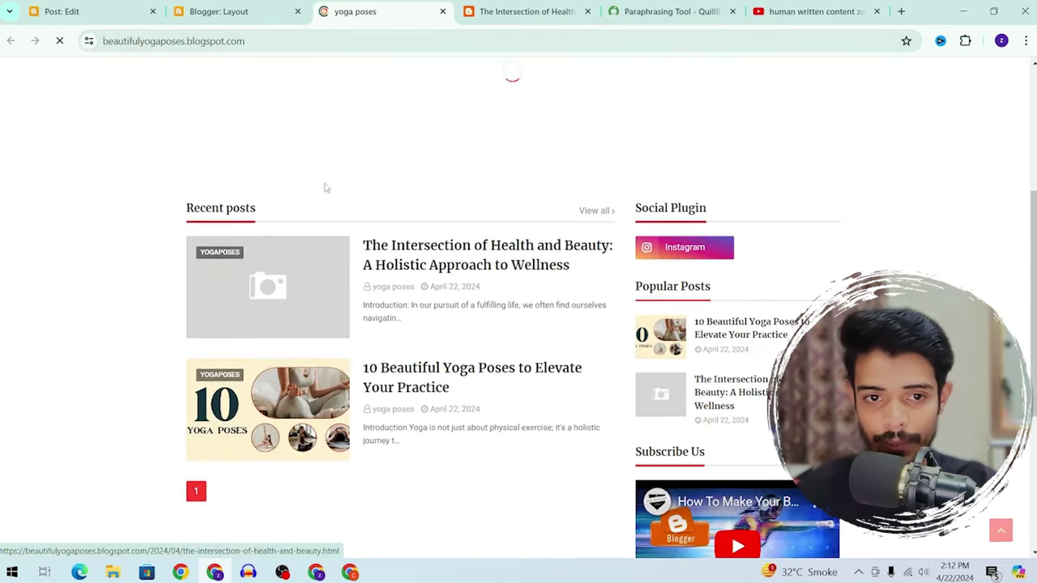
scroll(250, 324, "down", 4)
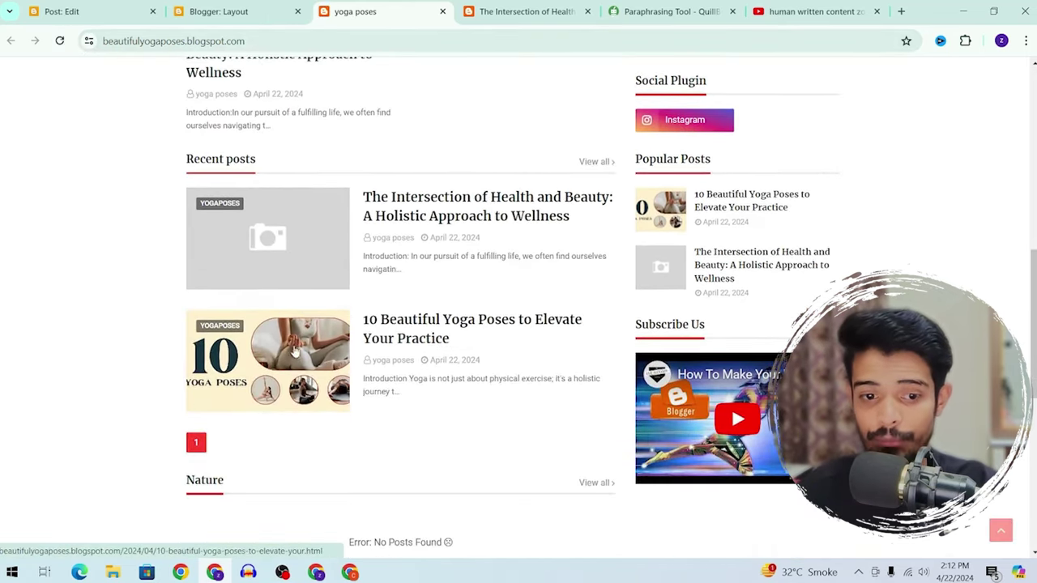
scroll(298, 367, "up", 5)
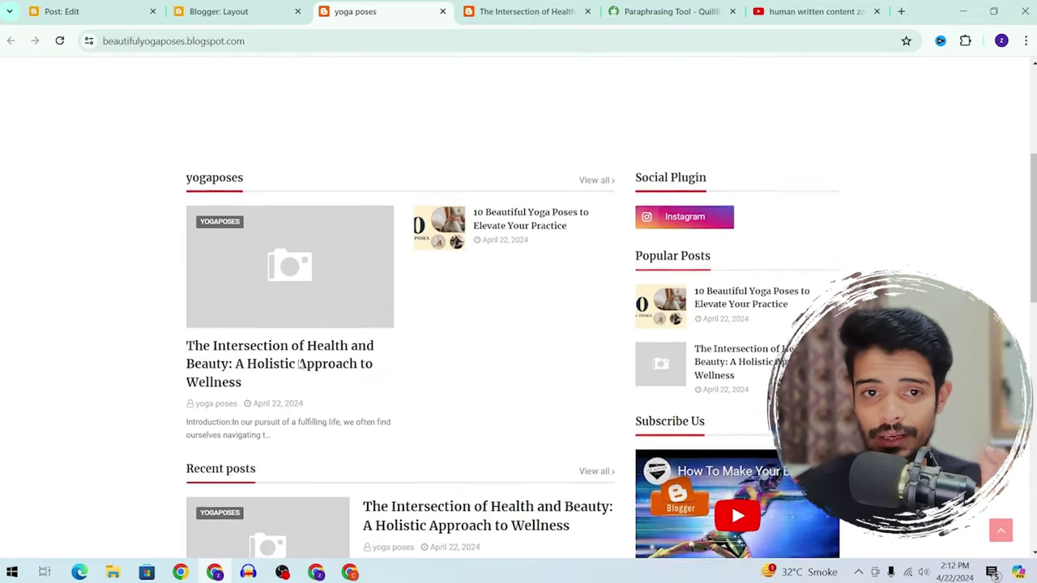
left_click(212, 5)
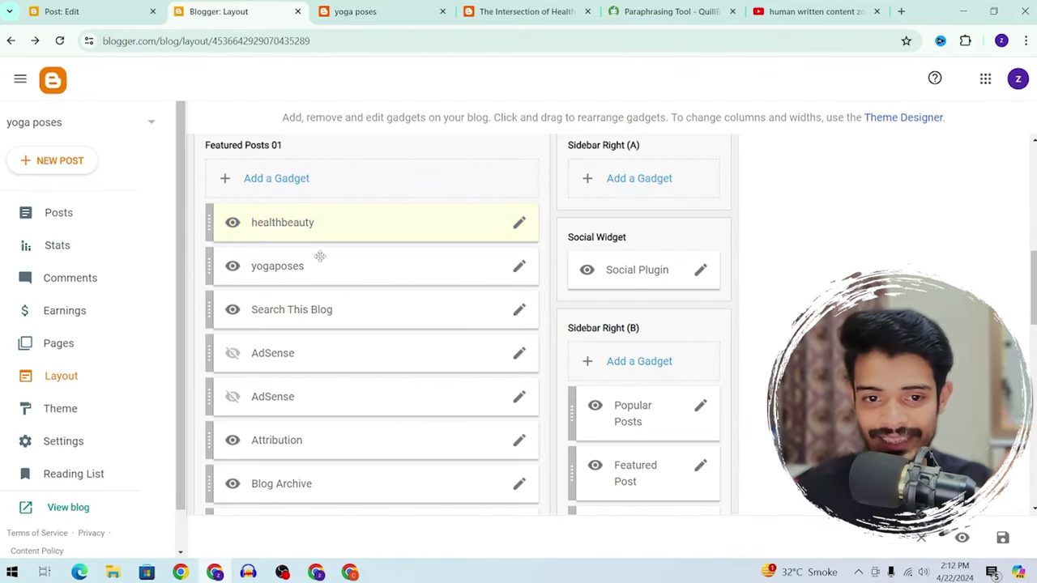
left_click(516, 266)
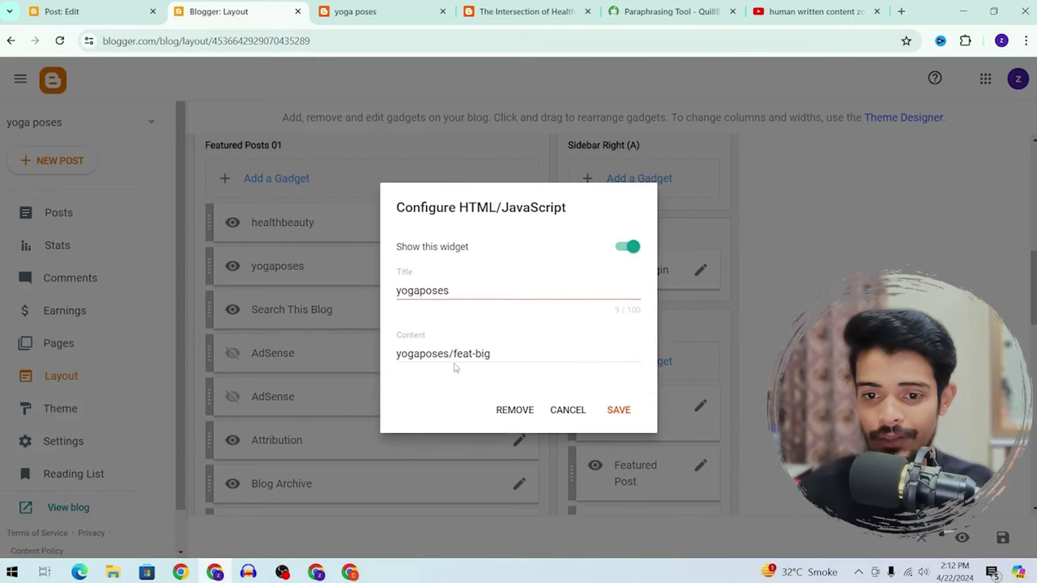
left_click_drag(450, 354, 491, 355)
key("ctrl+c")
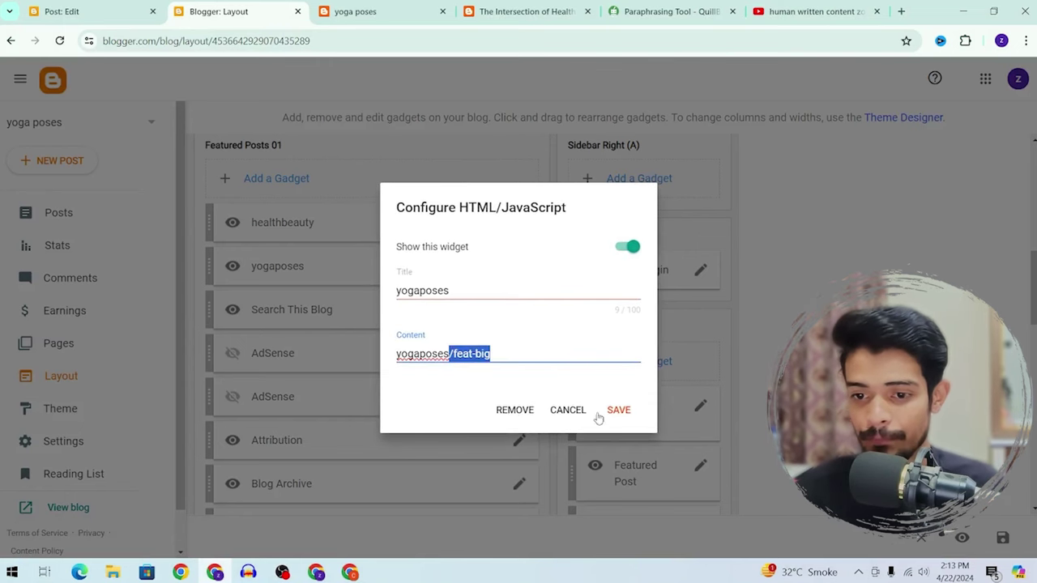
left_click(568, 409)
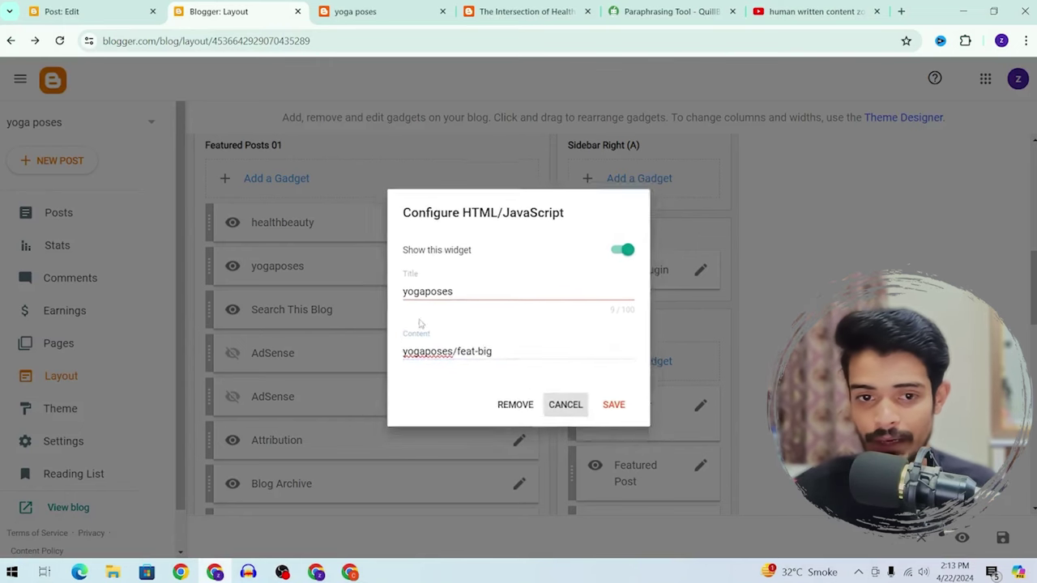
Append /feat-big to the content of the healthbeauty gadget and save it
left_click(519, 223)
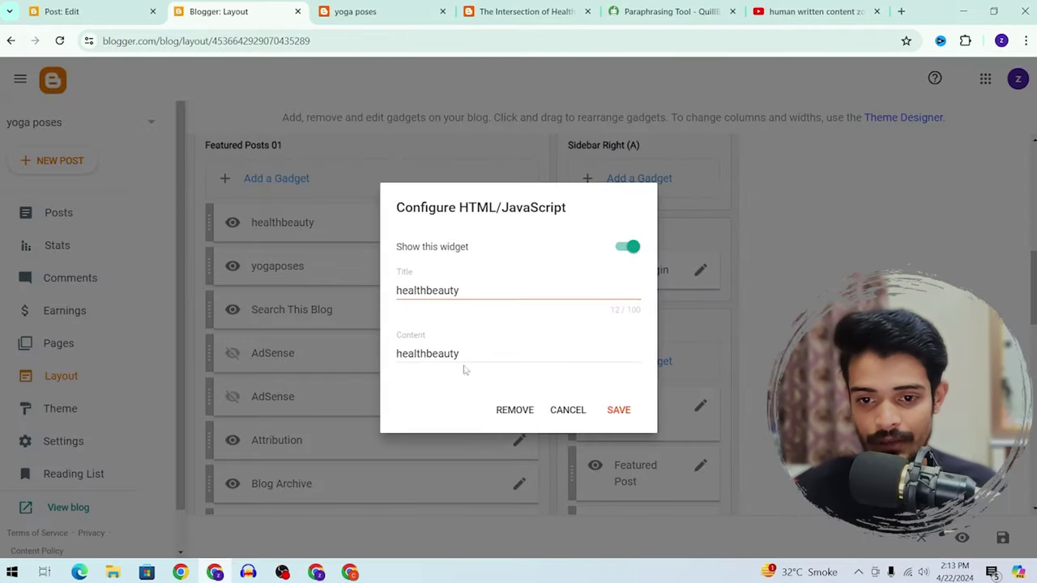
left_click(481, 353)
key("ctrl+v")
left_click(618, 410)
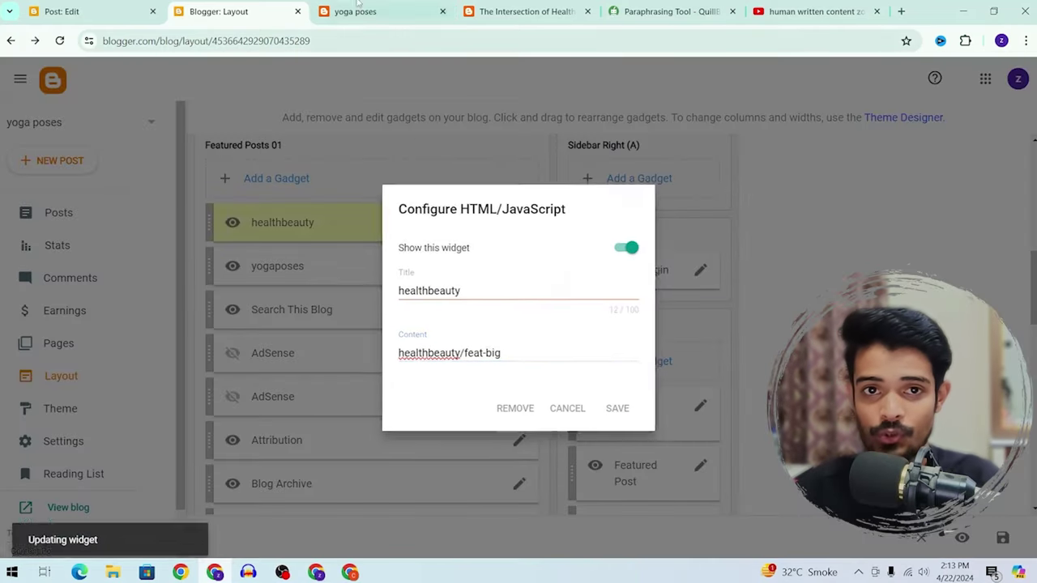
Check the healthbeauty section on the live blog homepage
left_click(380, 11)
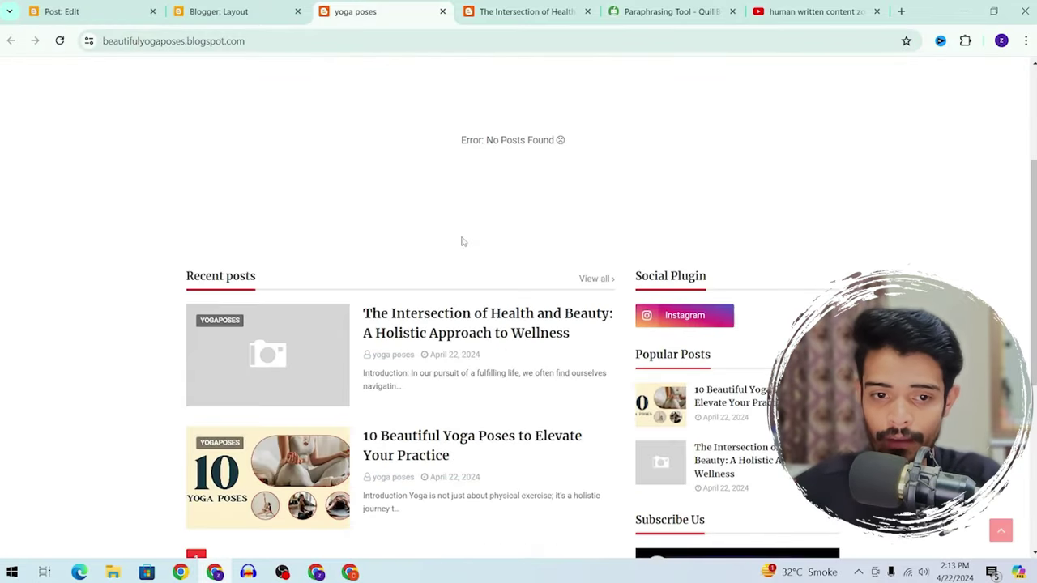
scroll(462, 241, "up", 3)
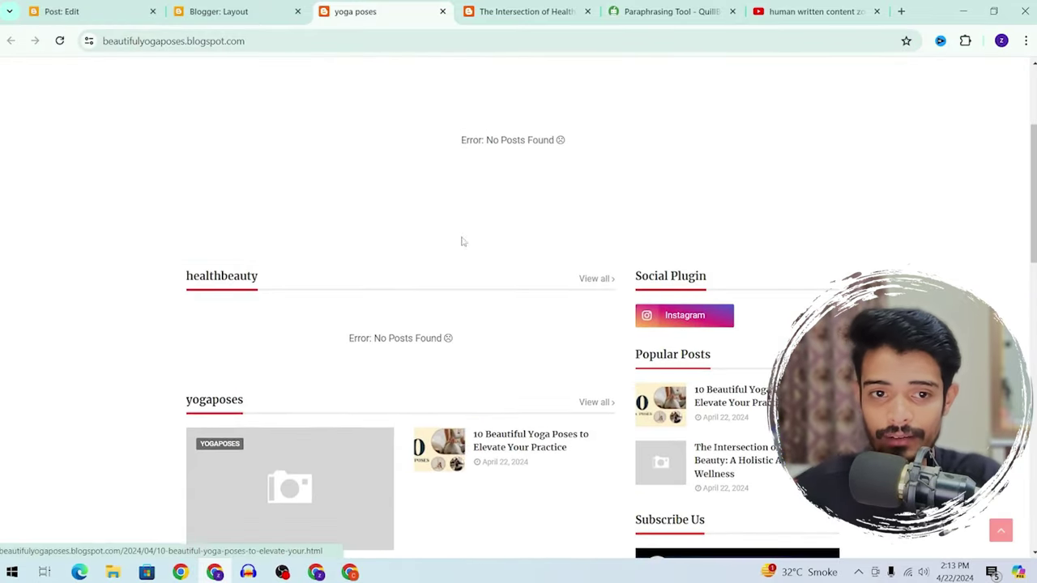
left_click(229, 11)
left_click(526, 11)
left_click(398, 12)
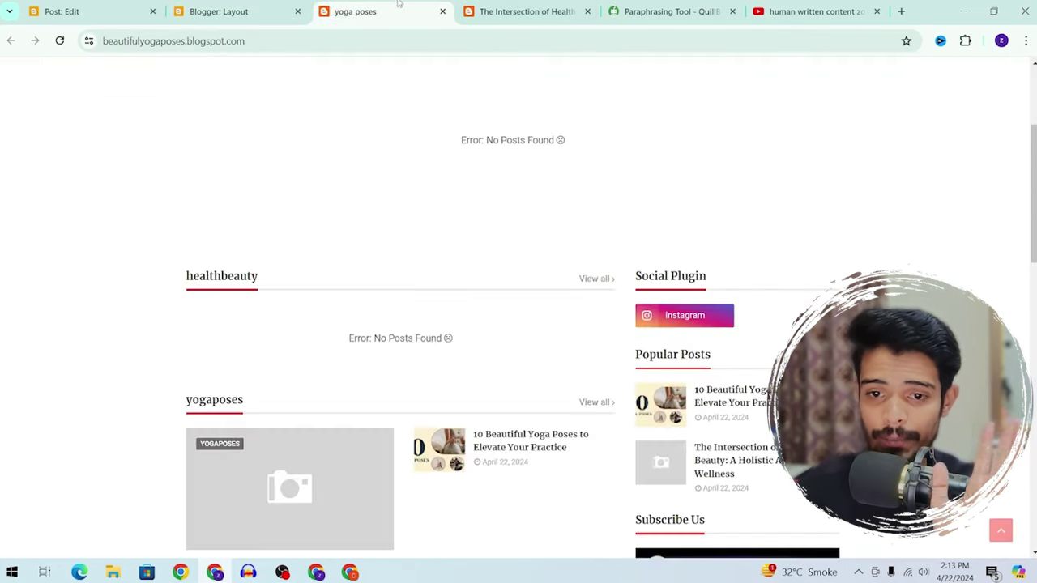
Replace the label of the post "The Intersection of Health and Beauty" with healthbeauty and update the post
left_click(97, 11)
key("ctrl+a")
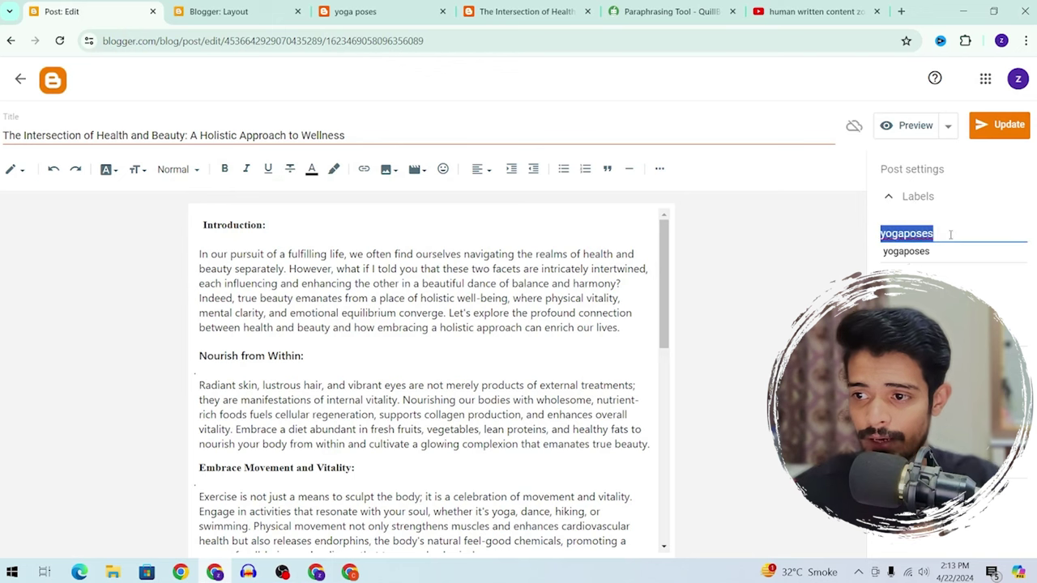
type("/feat-big/feat-big")
key("ctrl+a")
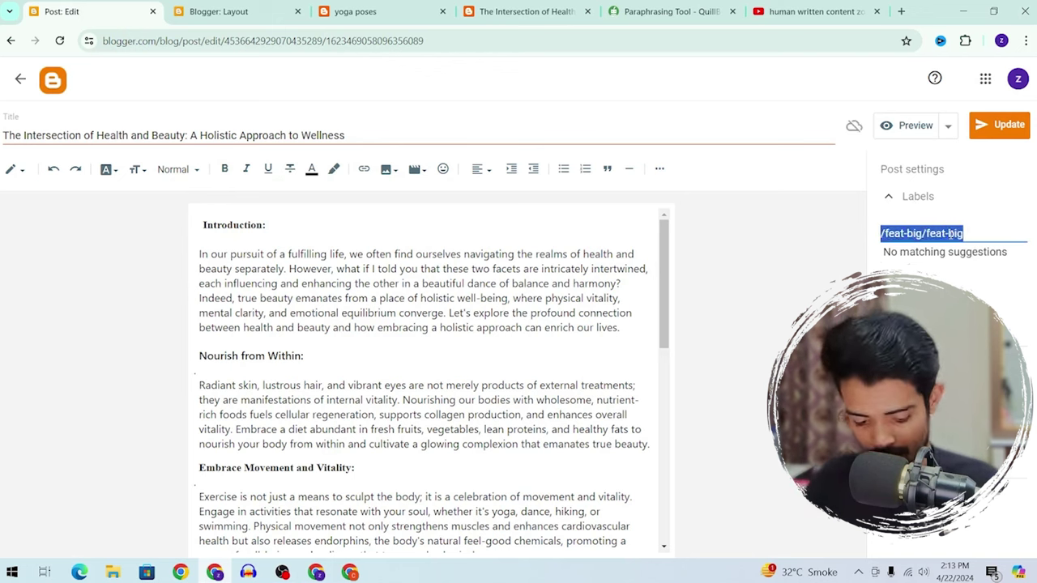
type("heal")
left_click(940, 254)
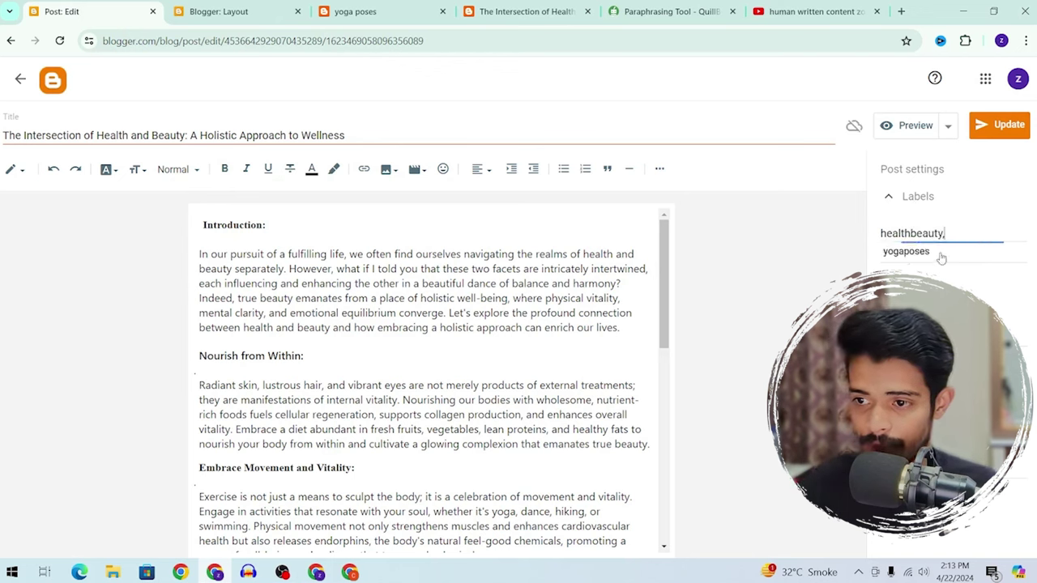
left_click(1009, 126)
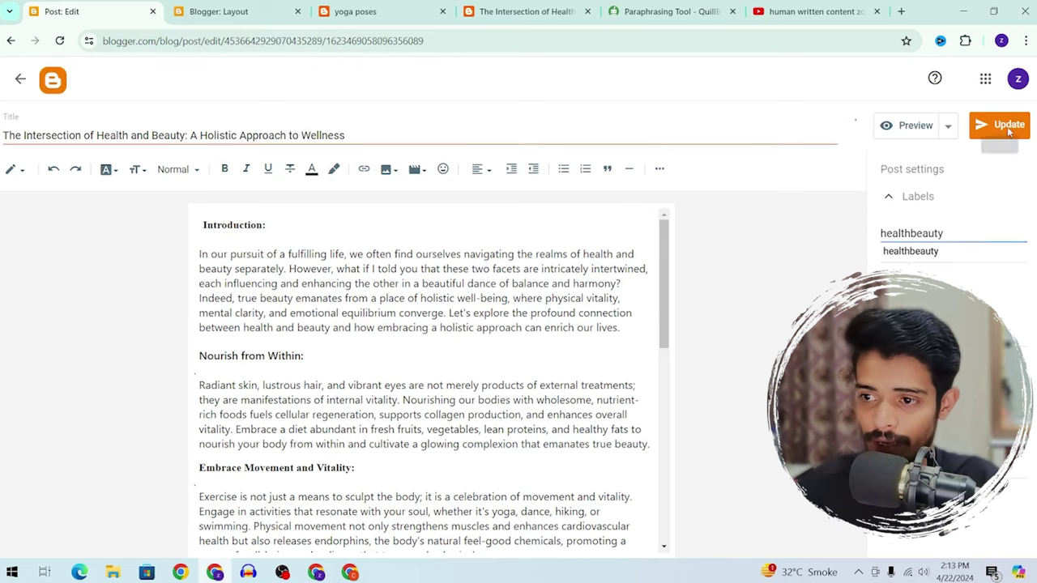
Examine the healthbeauty, yogaposes and Recent posts sections and the area below the main menu on the live blog homepage
left_click(355, 11)
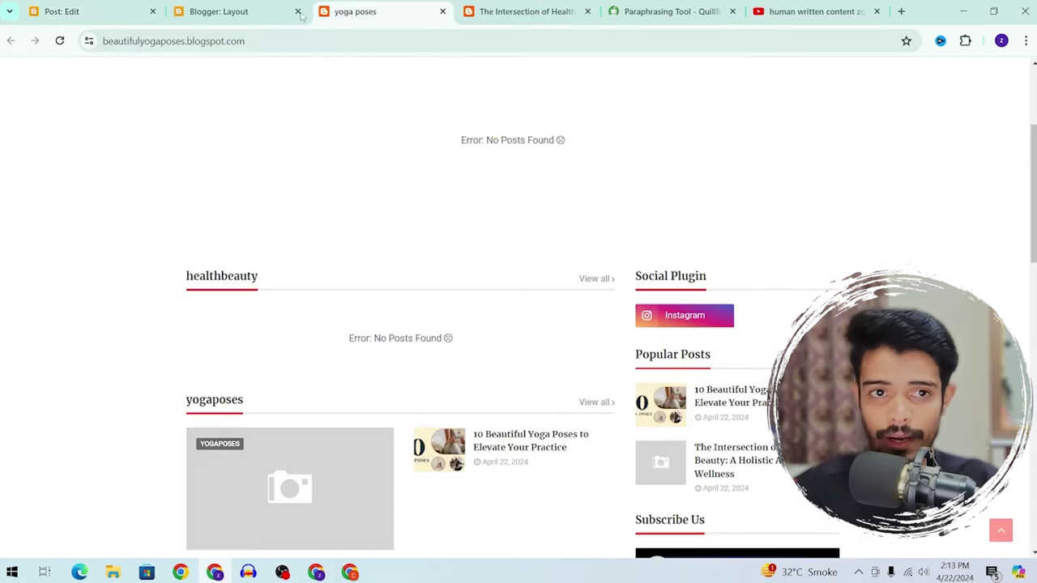
scroll(306, 266, "down", 4)
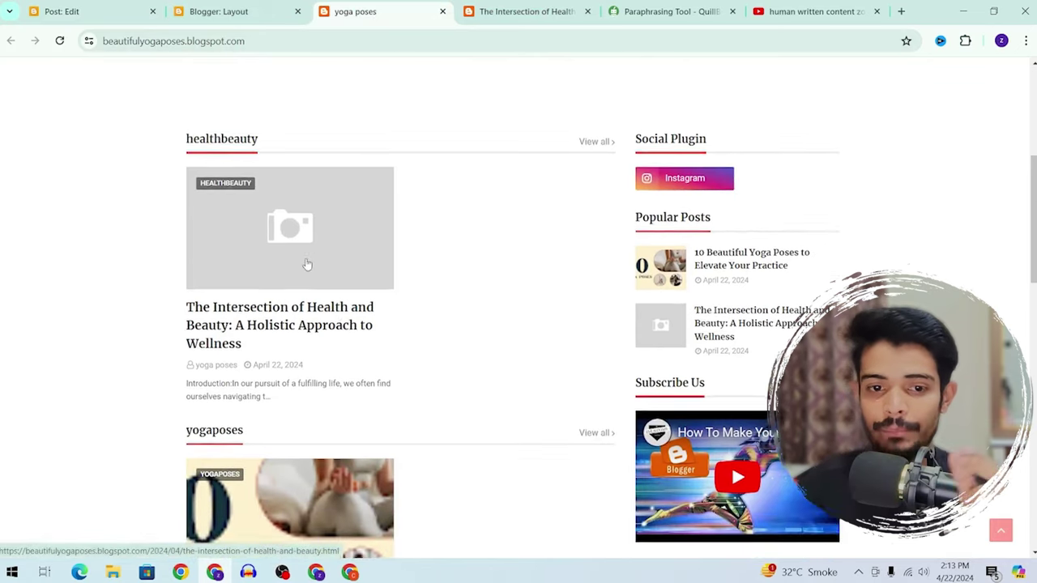
scroll(292, 274, "down", 4)
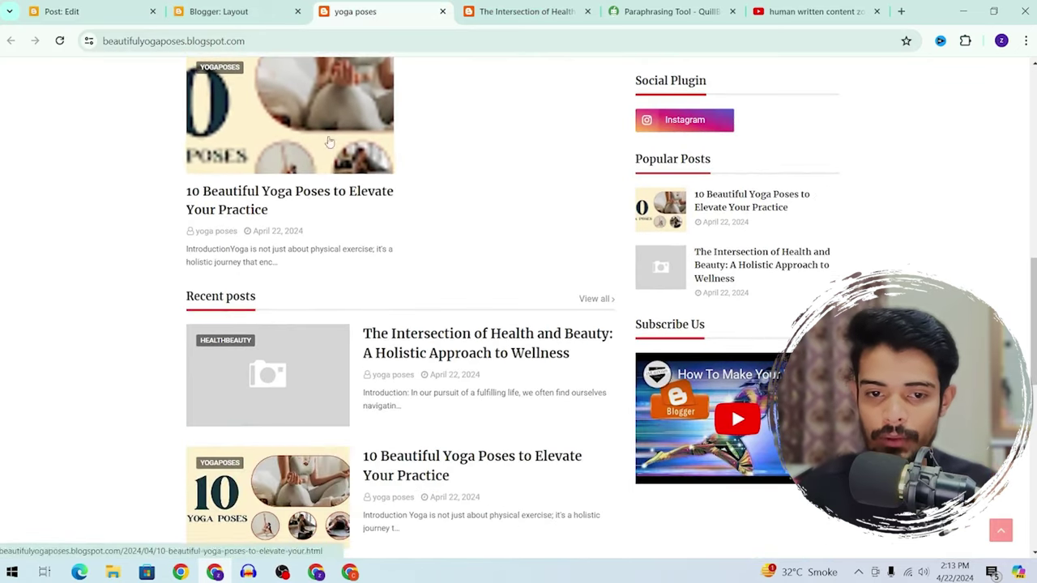
scroll(376, 215, "up", 4)
scroll(377, 214, "up", 5)
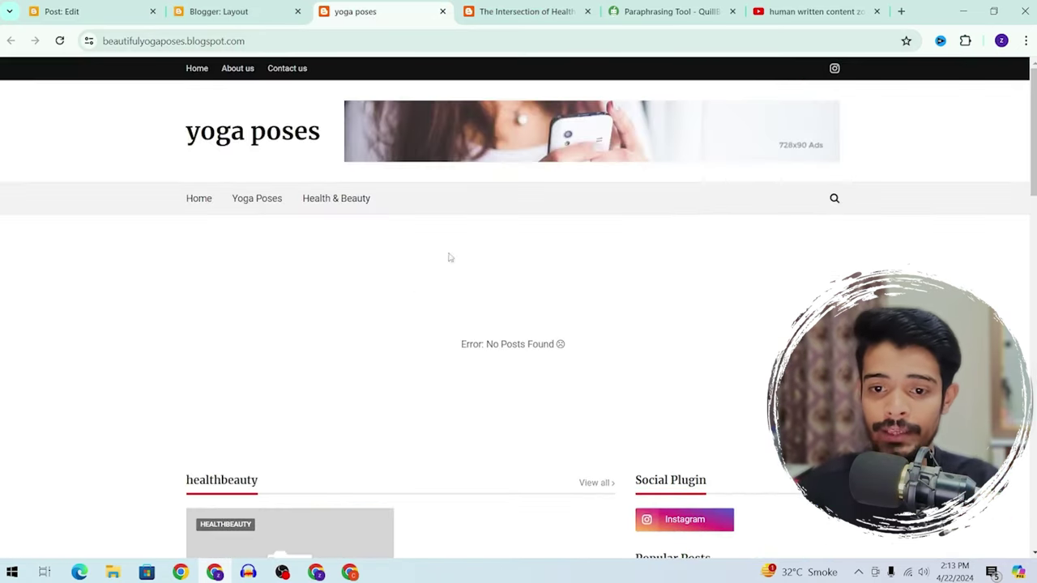
left_click_drag(275, 282, 515, 311)
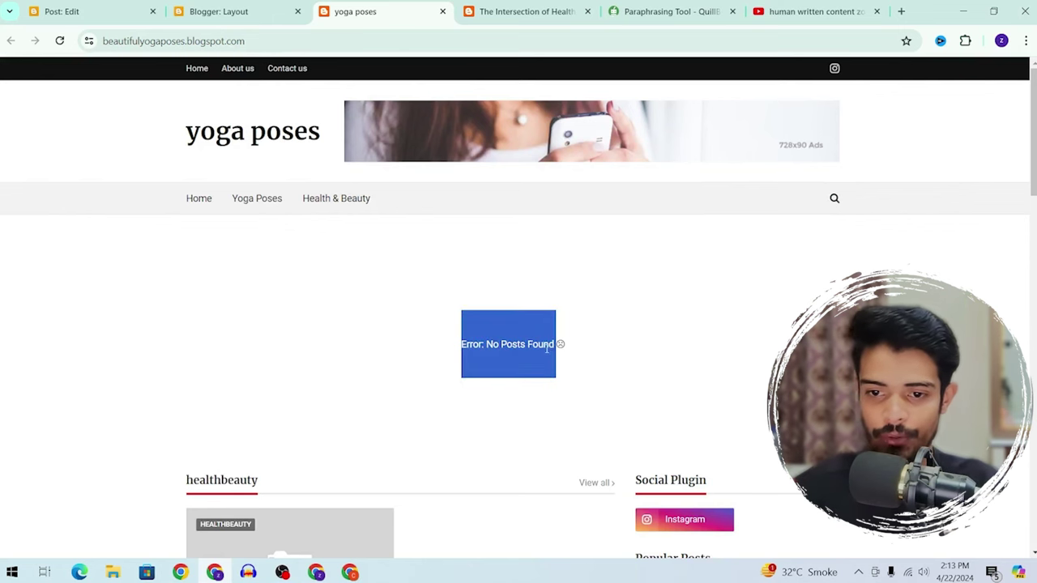
Set the content of the Hot Posts HTML/JavaScript gadget in the blog layout to recent/hot-posts and save it
left_click(209, 5)
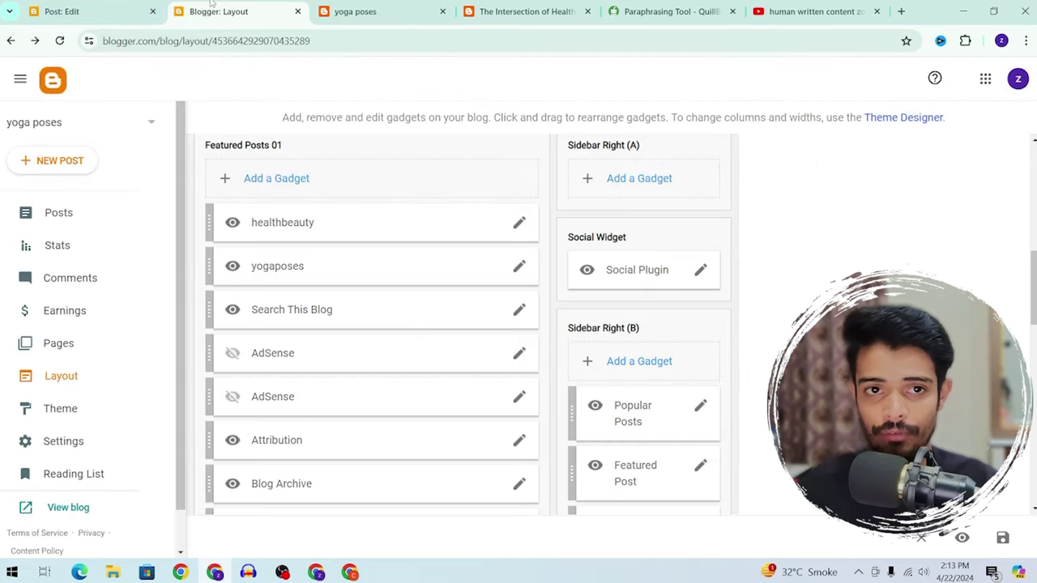
scroll(559, 456, "up", 4)
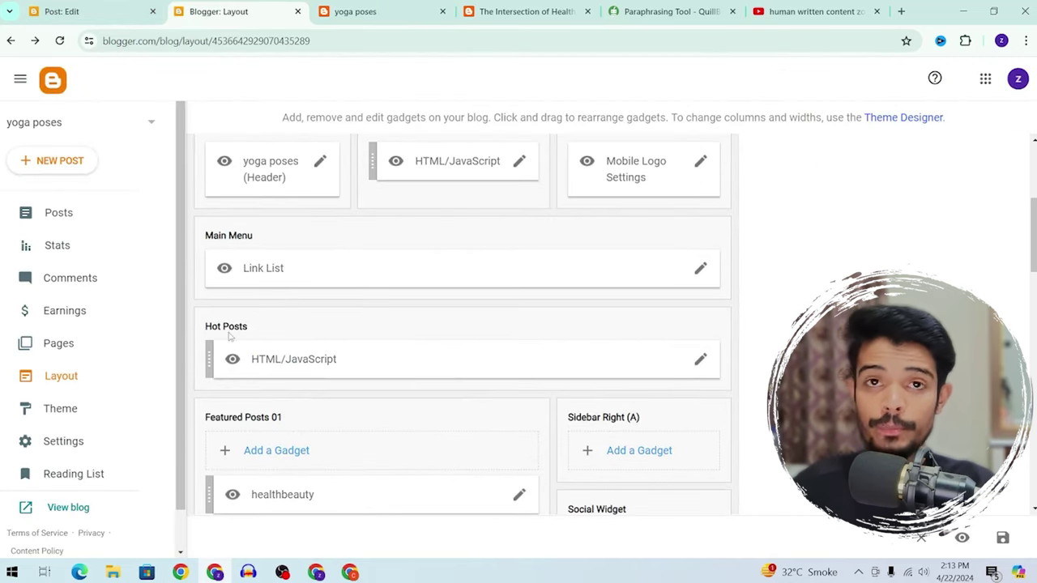
left_click(701, 360)
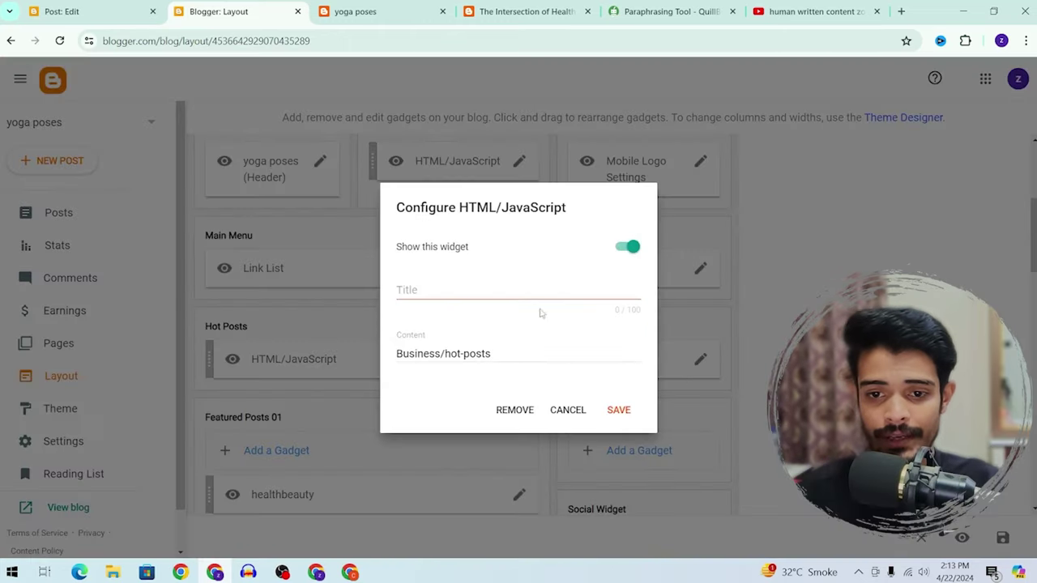
left_click_drag(440, 354, 386, 348)
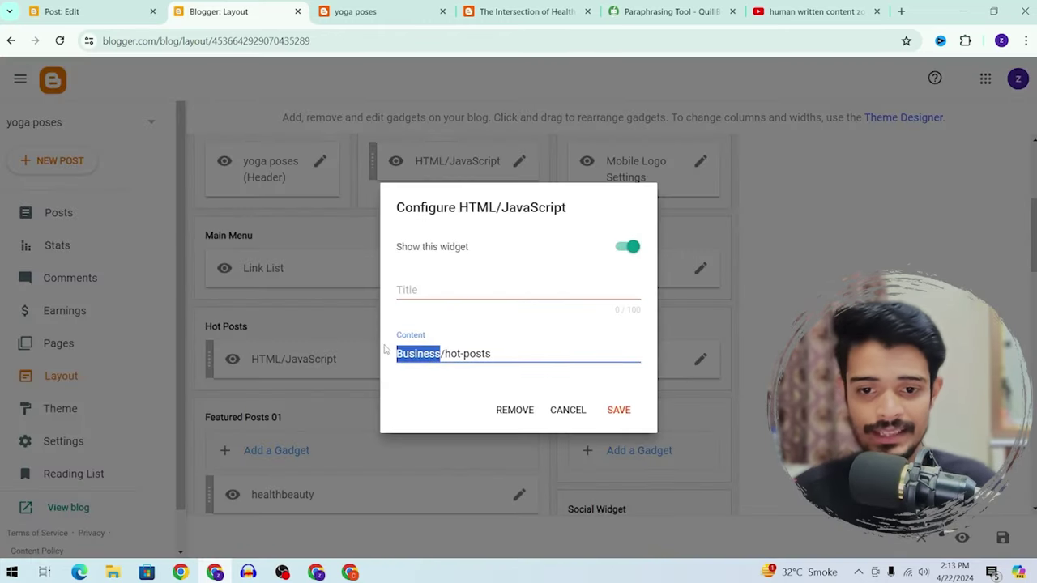
type("recent")
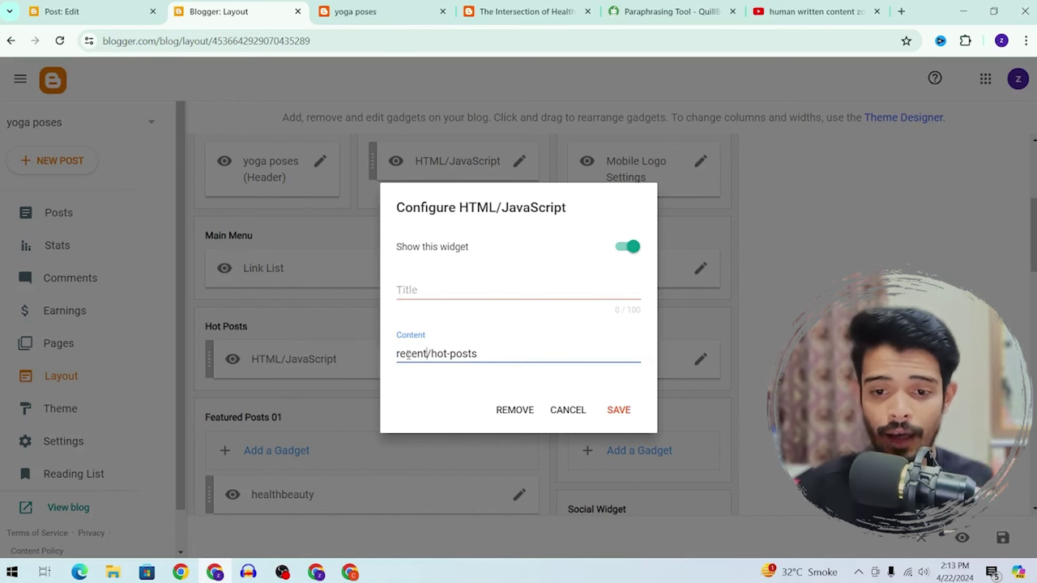
left_click(632, 407)
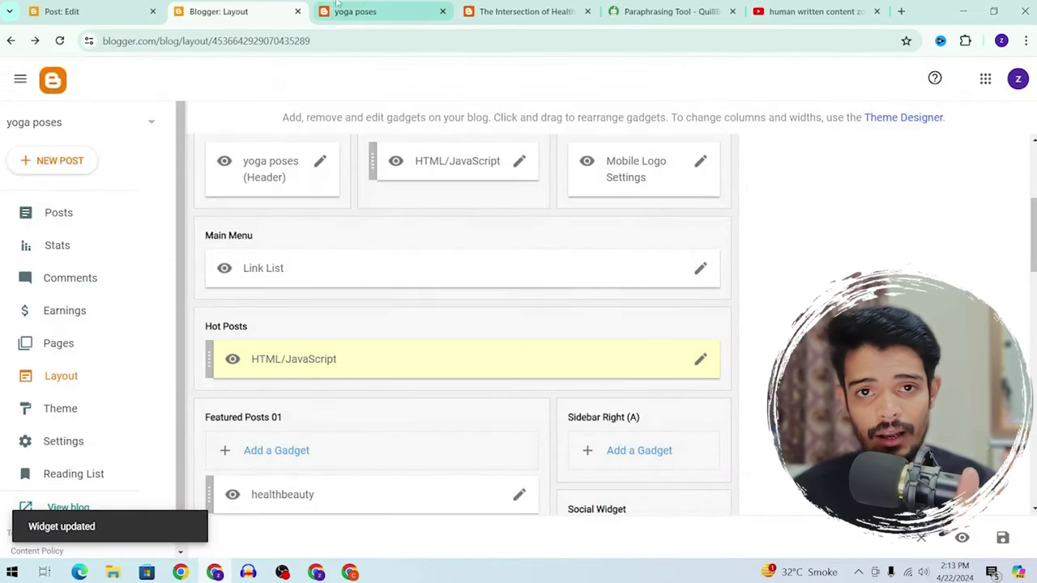
Reload the live blog homepage and check the hot posts area and the healthbeauty section below it
left_click(339, 10)
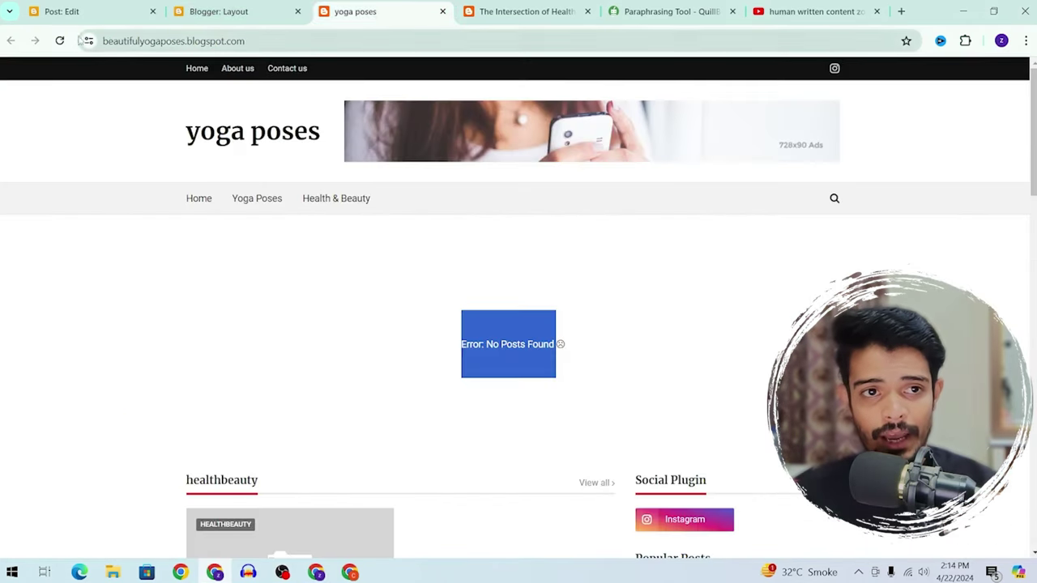
key("F5")
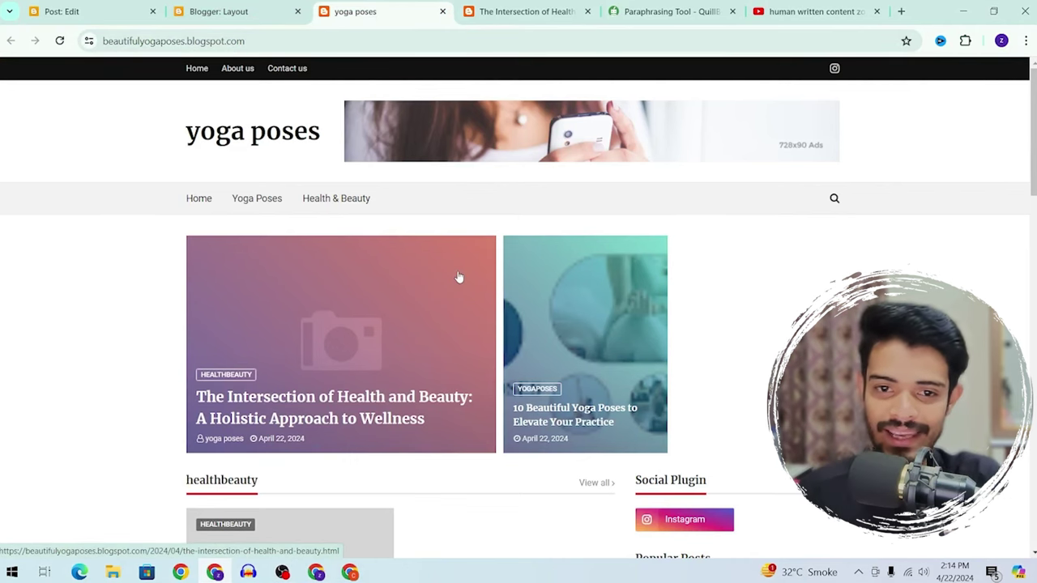
left_click(458, 278)
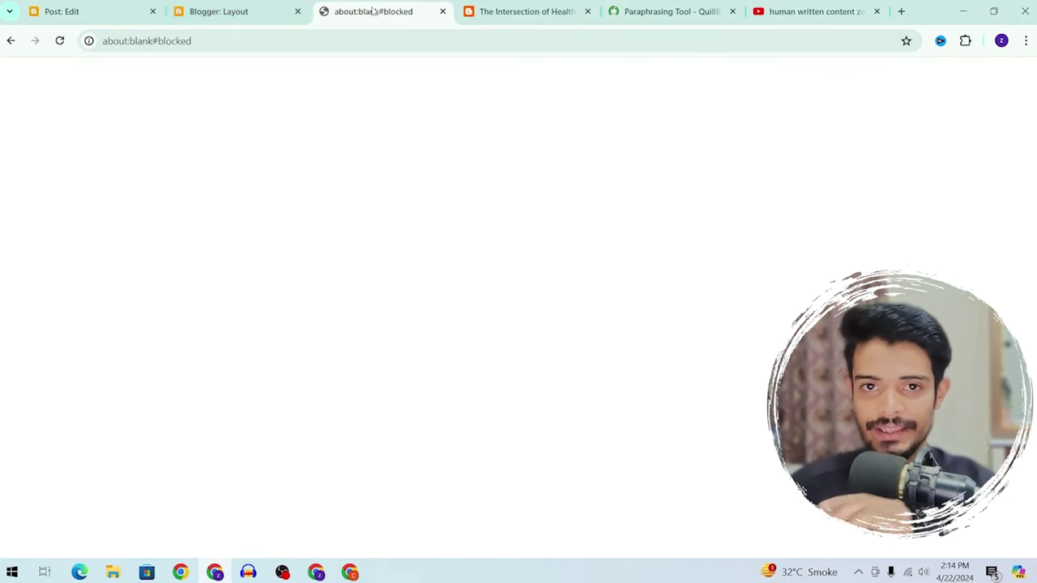
left_click(226, 8)
scroll(298, 403, "up", 4)
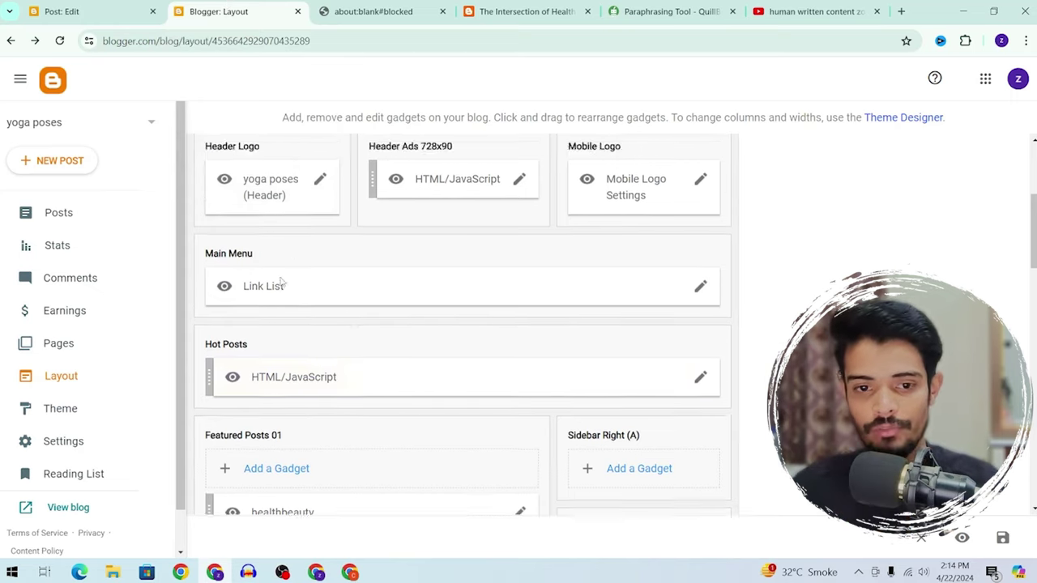
left_click(372, 11)
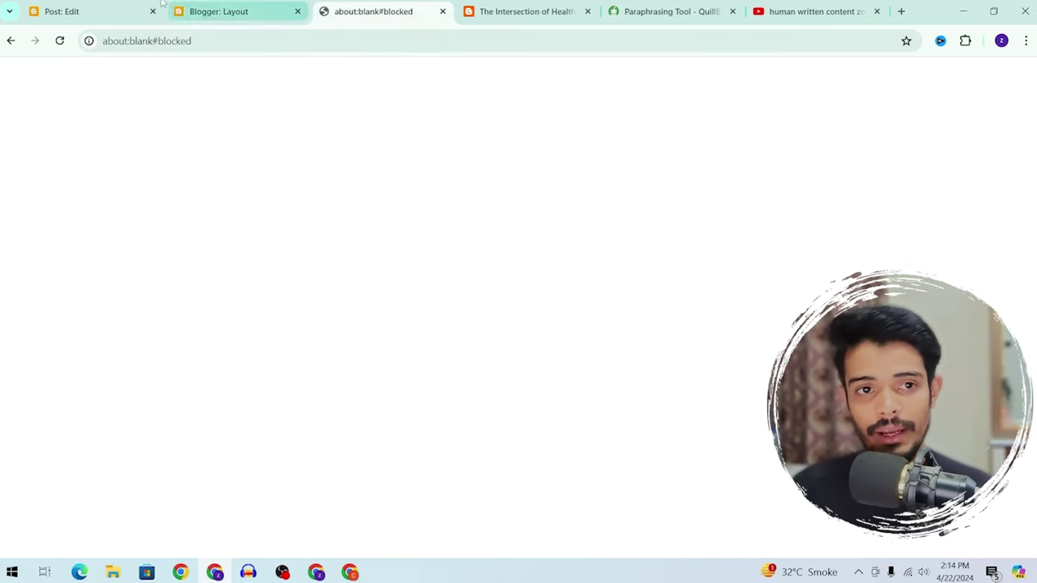
left_click(11, 40)
scroll(296, 269, "down", 3)
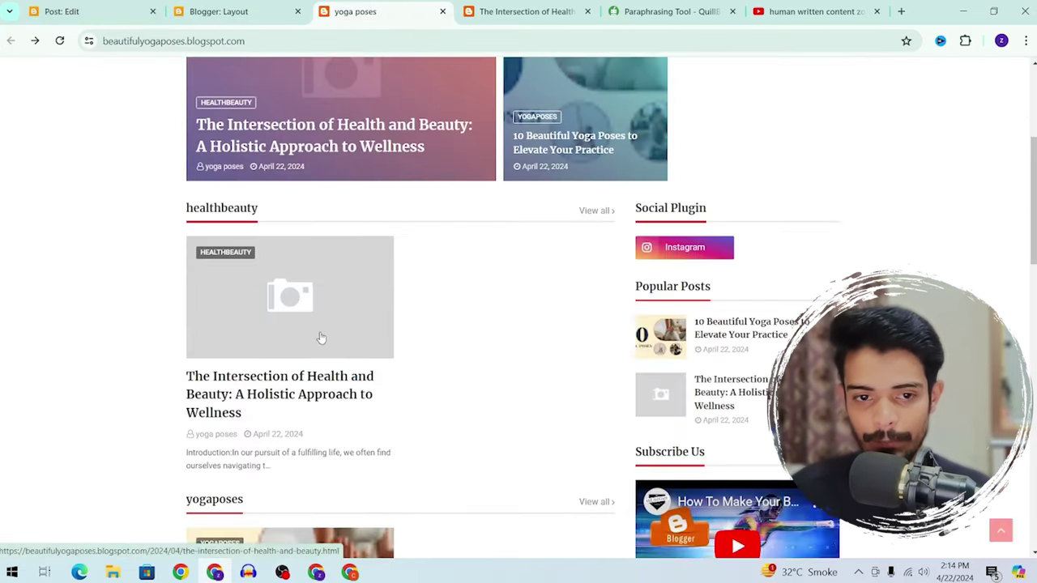
scroll(322, 338, "down", 2)
scroll(286, 260, "up", 1)
Open the full post list of the healthbeauty section on the live homepage and copy its page address
left_click(605, 144)
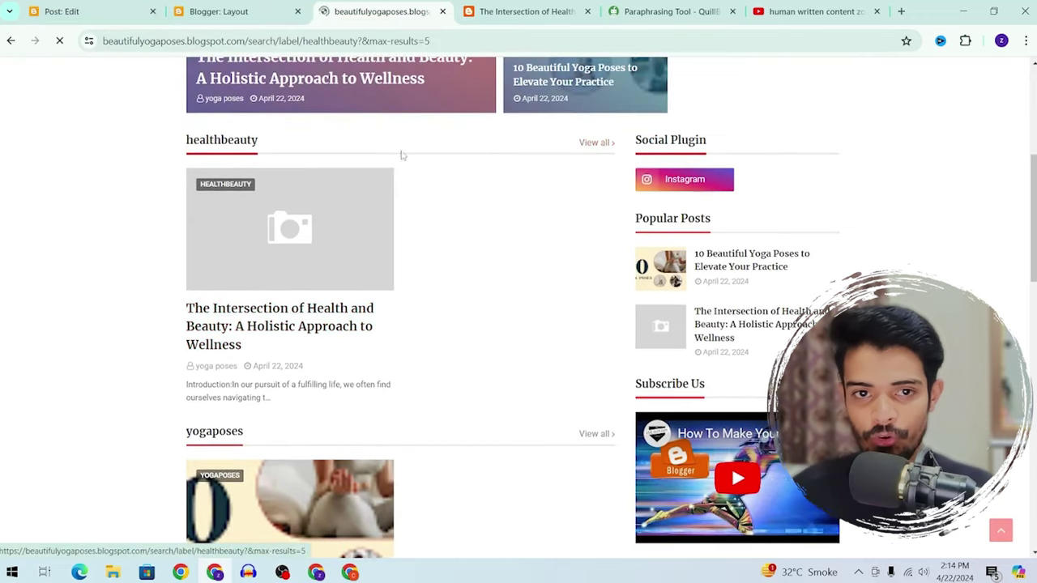
left_click(324, 40)
key("ctrl+c")
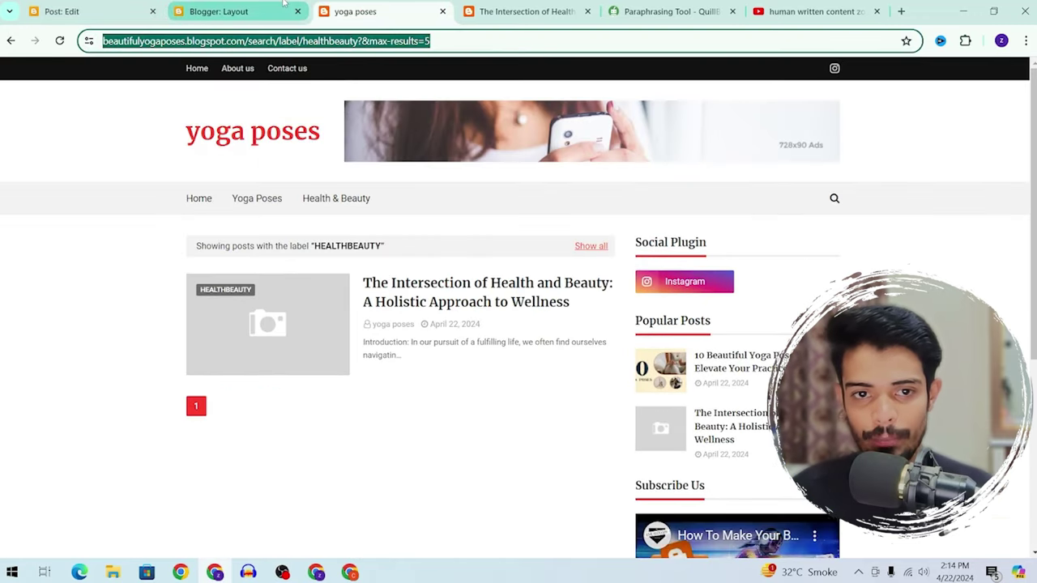
Set the Health & Beauty link's URL in the Main Menu link list to the copied healthbeauty label address and save the gadget
left_click(270, 10)
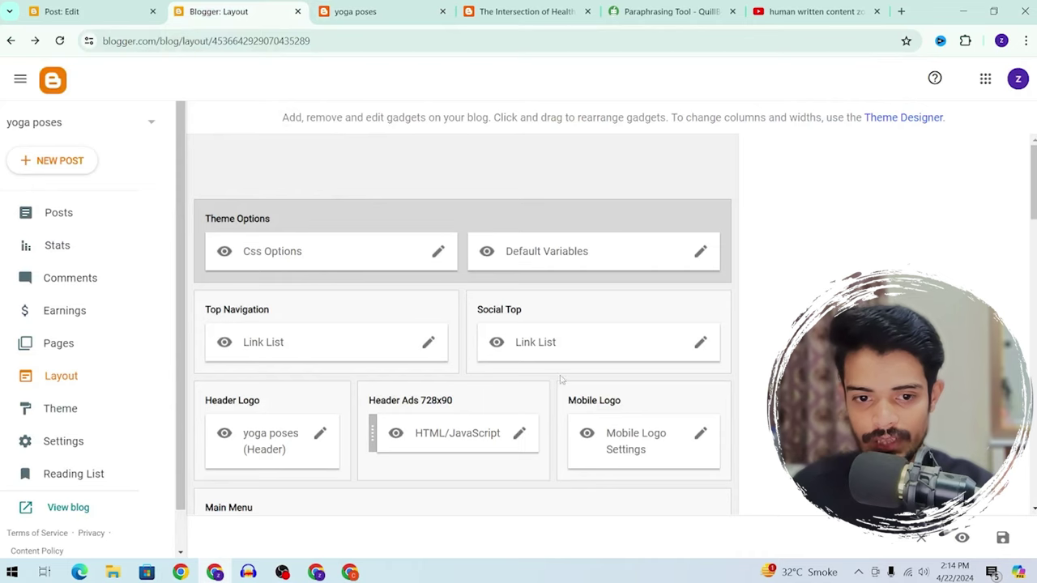
scroll(385, 336, "down", 1)
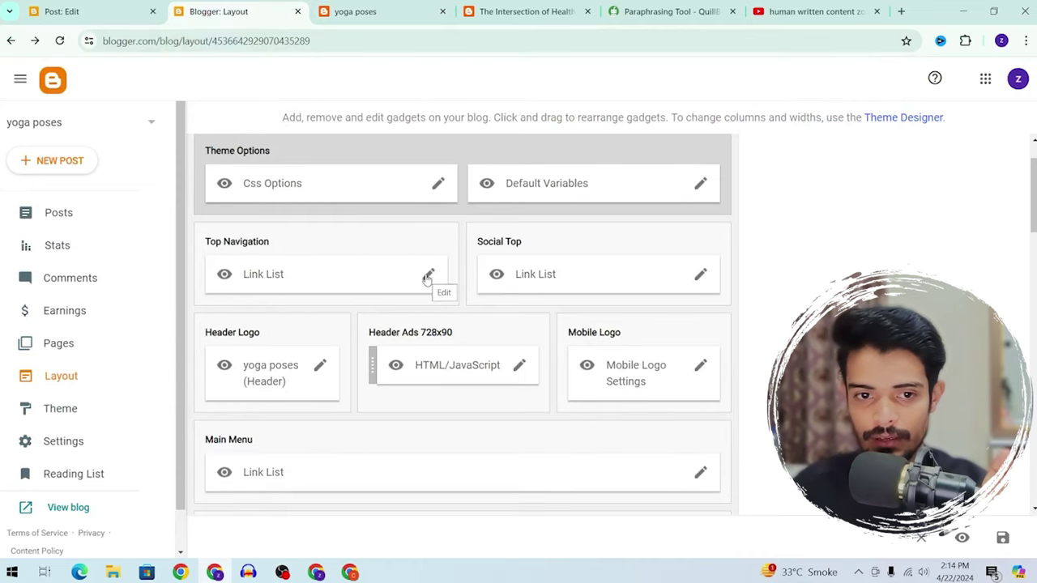
scroll(427, 279, "down", 3)
scroll(427, 278, "up", 3)
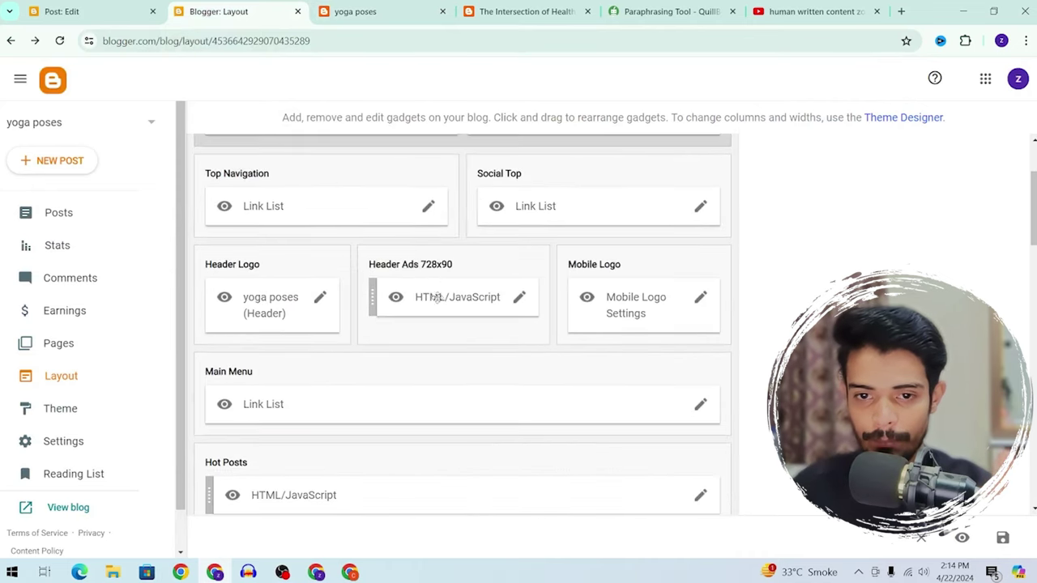
left_click(701, 473)
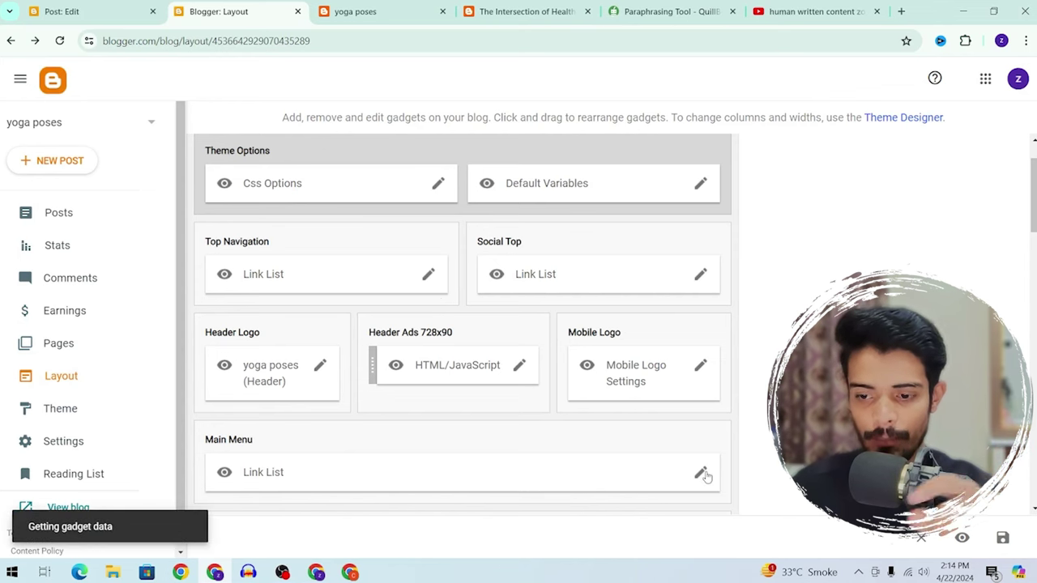
scroll(648, 405, "down", 2)
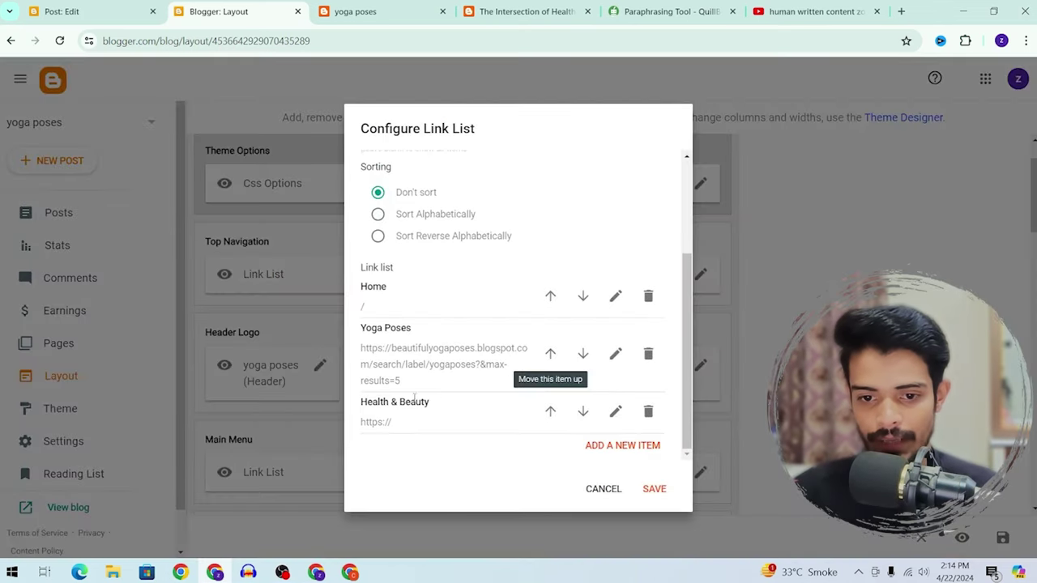
left_click(617, 412)
scroll(475, 423, "down", 2)
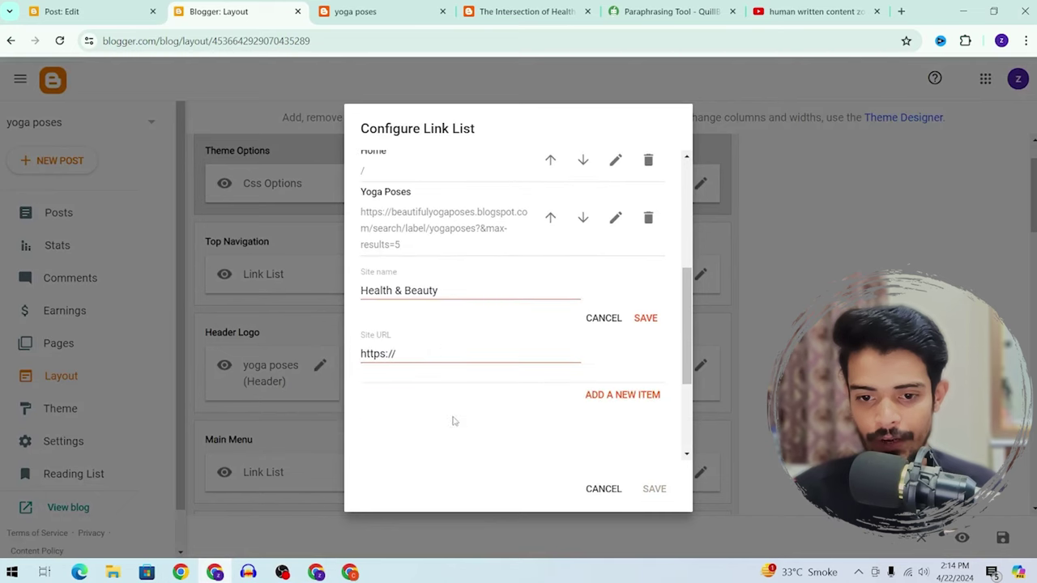
triple_click(443, 353)
key("ctrl+v")
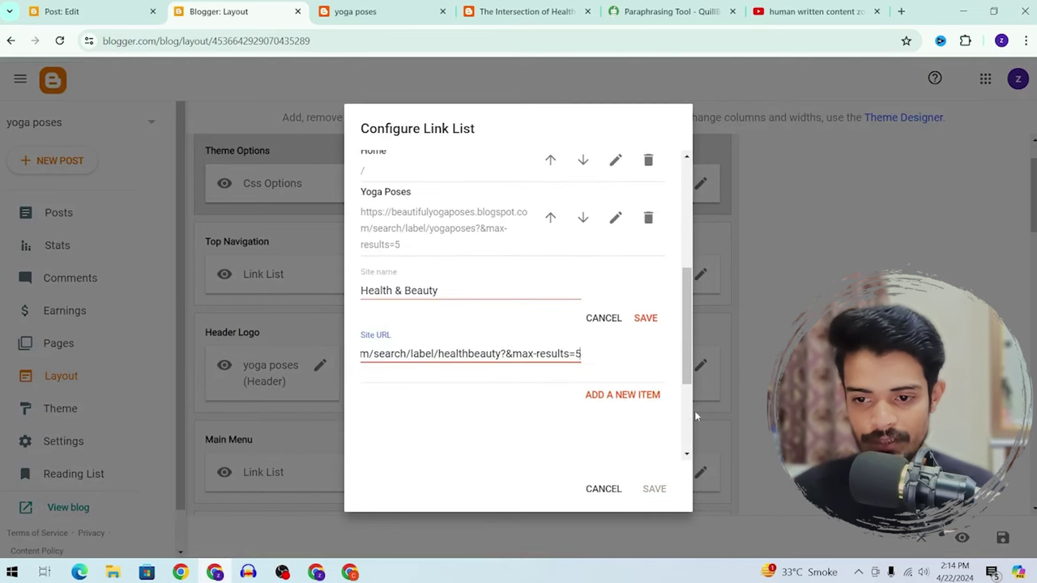
left_click(650, 319)
left_click(654, 488)
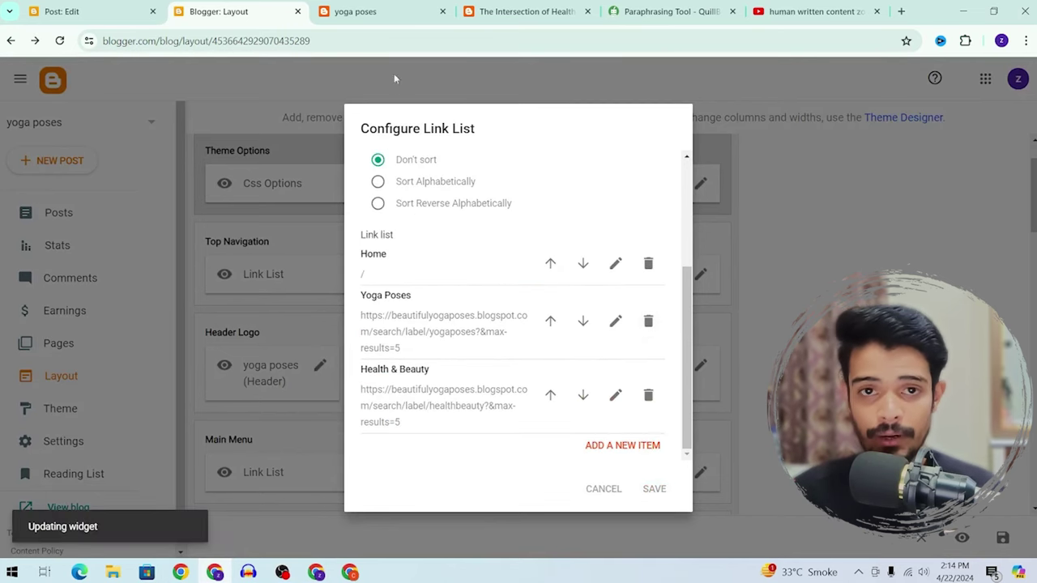
Test the Health & Beauty menu link on the live blog and look through its post "The Intersection of Health and Beauty"
left_click(356, 11)
left_click(59, 40)
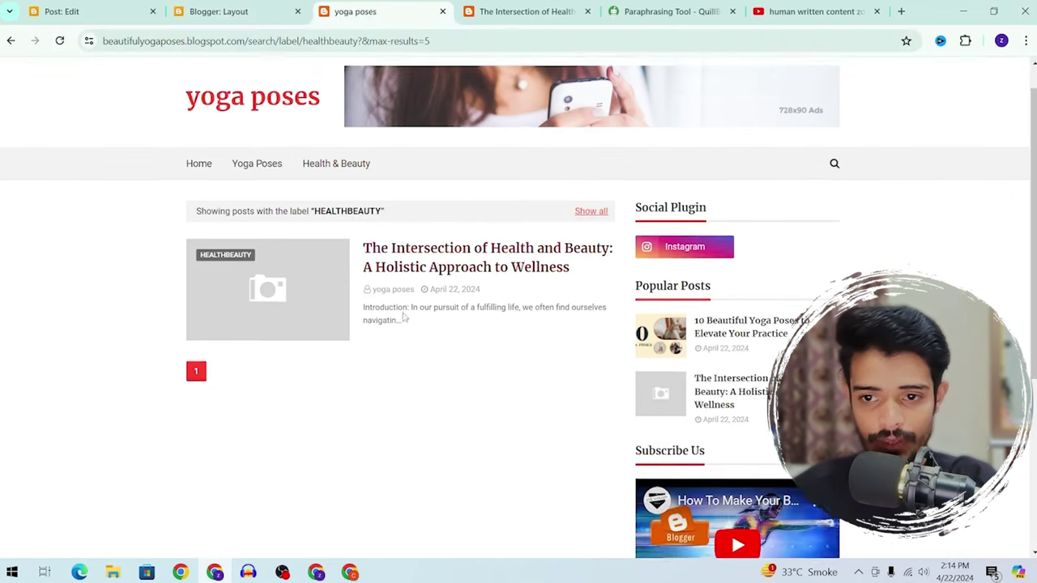
left_click(336, 198)
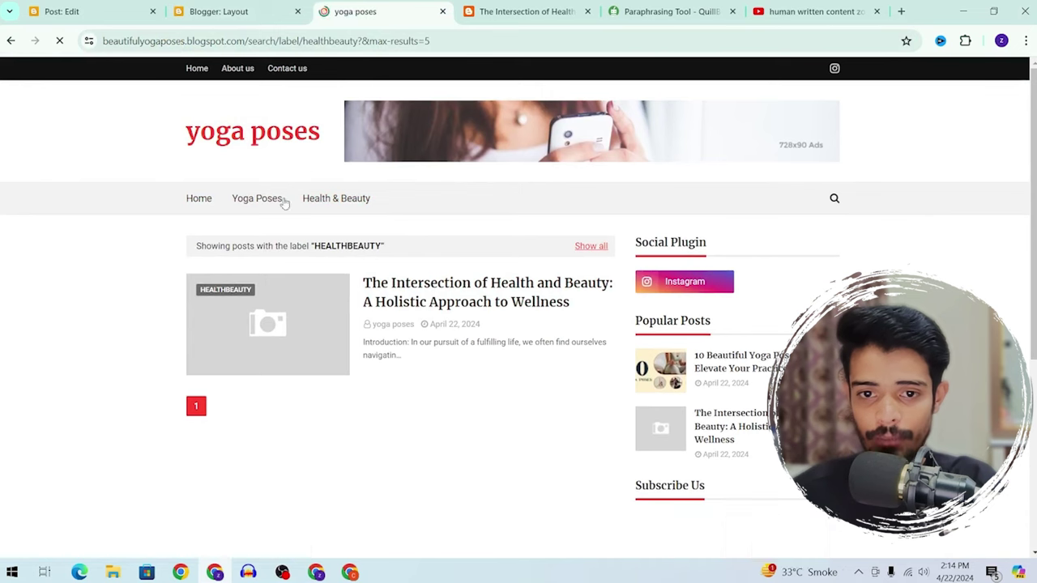
left_click(405, 289)
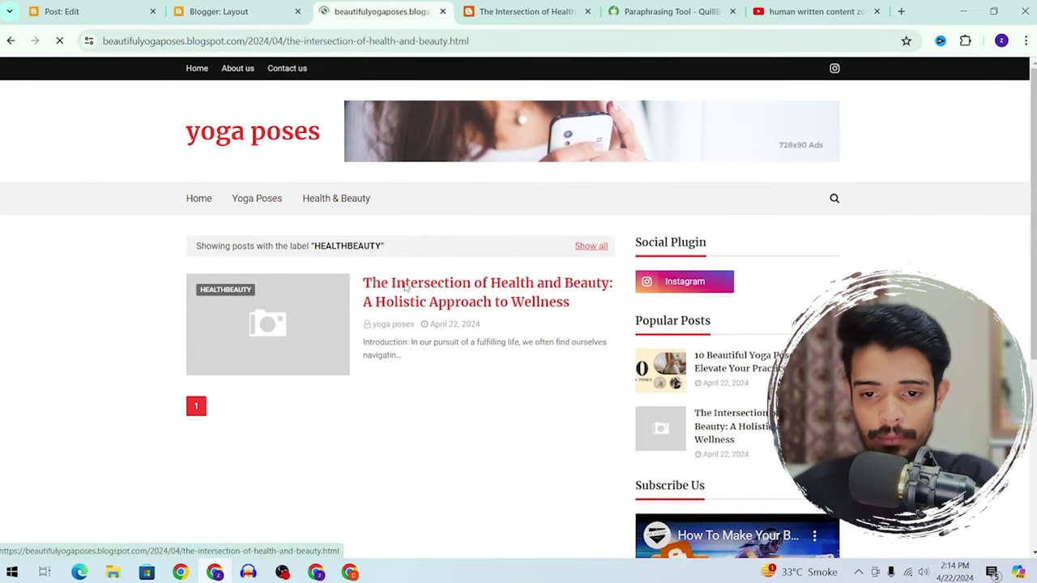
scroll(369, 342, "down", 7)
scroll(369, 341, "down", 2)
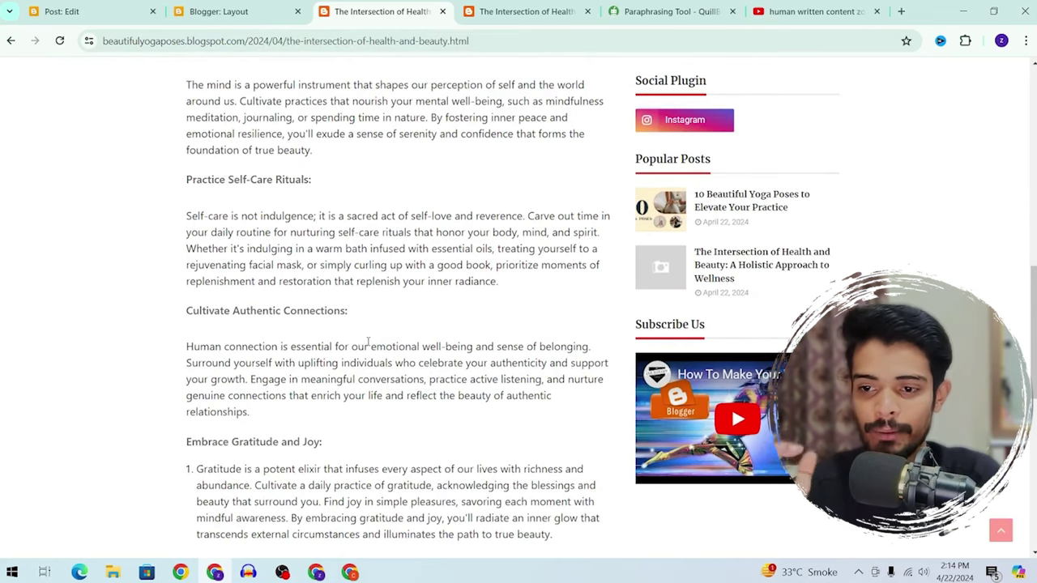
scroll(368, 344, "down", 1)
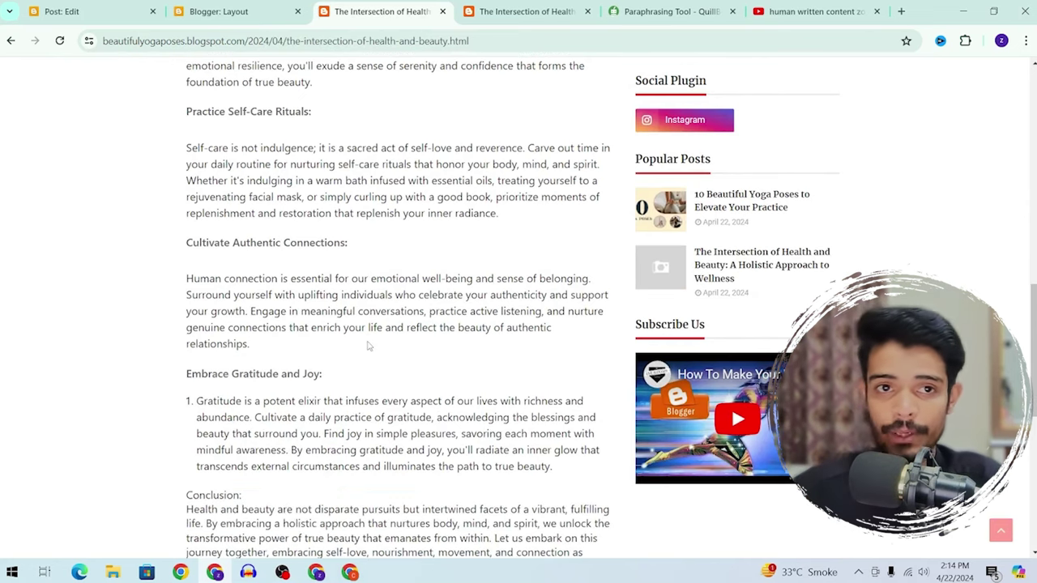
Open Google Search Console from the blog's crawlers and indexing settings and choose the URL prefix property type
left_click(97, 7)
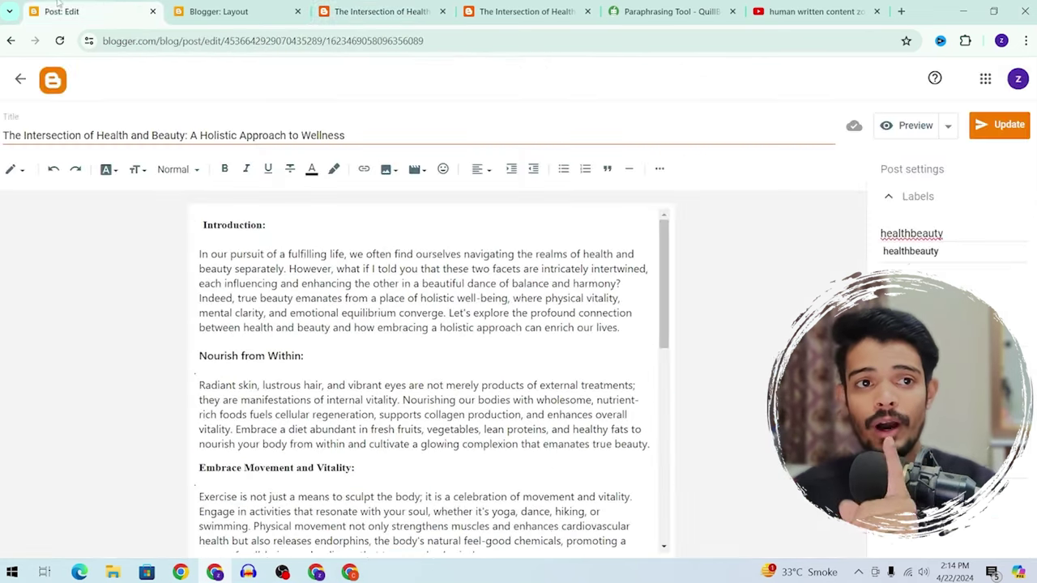
left_click(181, 7)
scroll(102, 405, "down", 1)
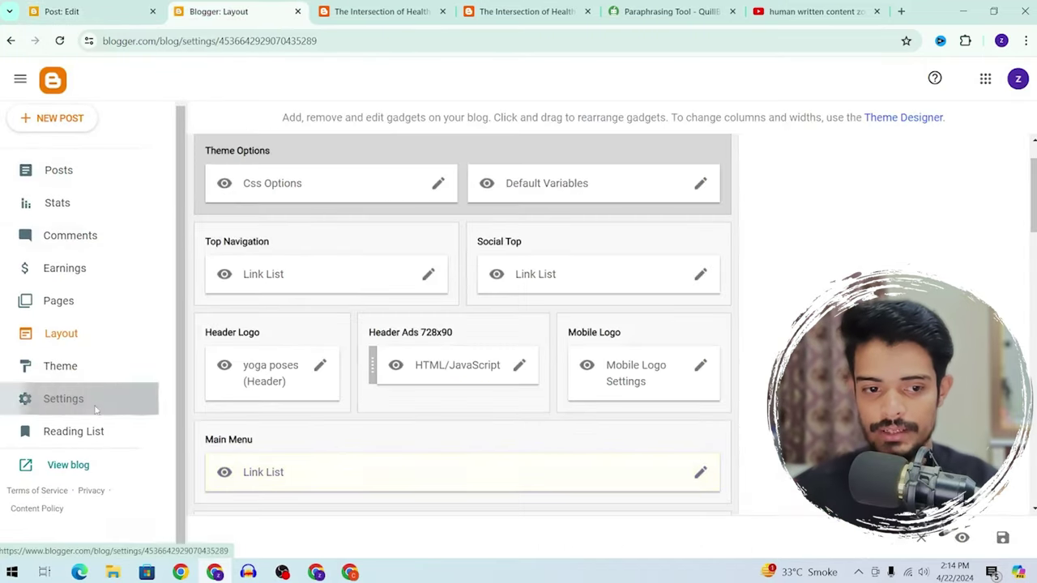
left_click(95, 409)
scroll(250, 263, "down", 15)
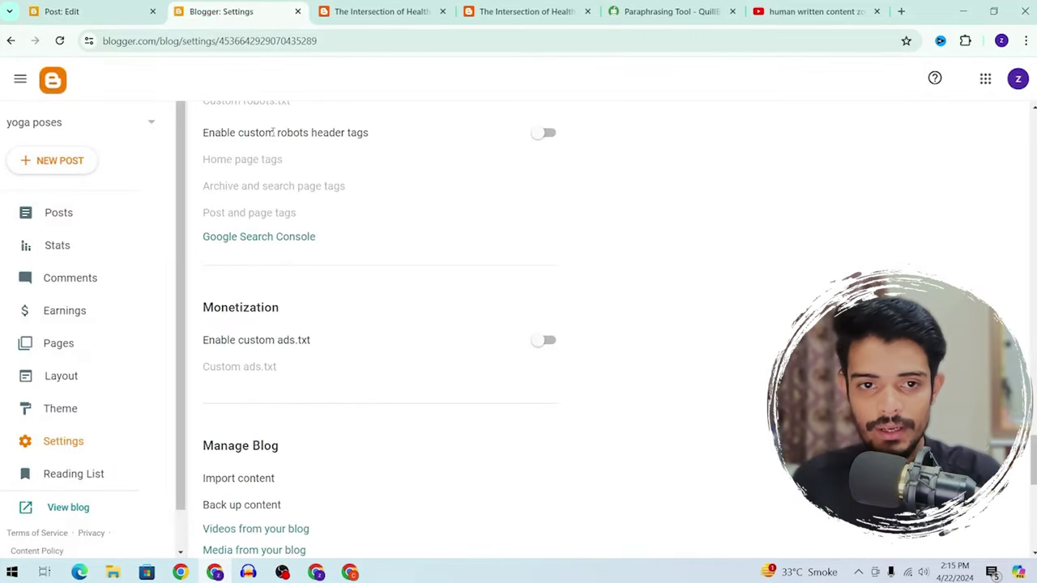
scroll(250, 263, "up", 1)
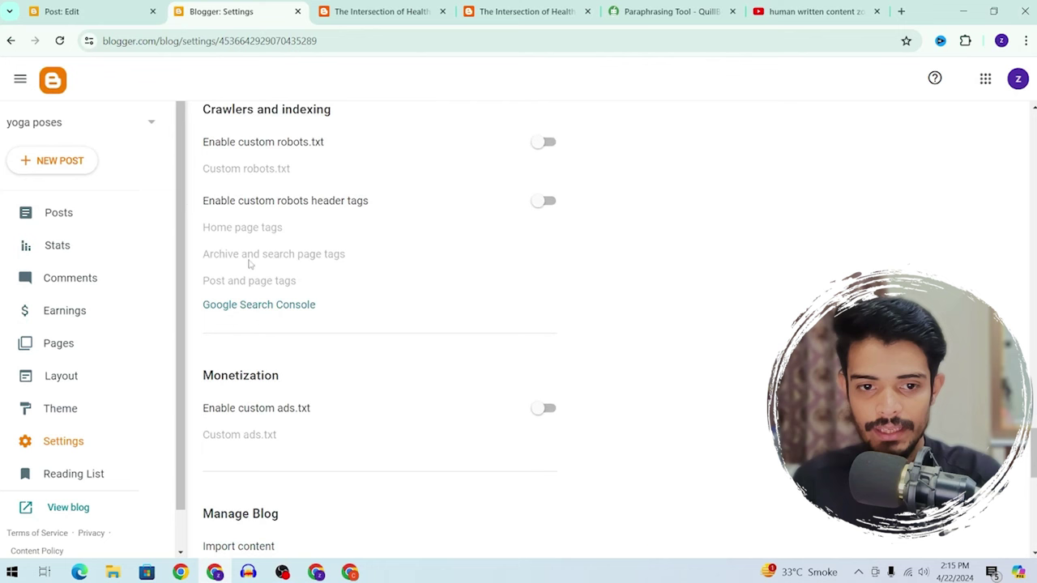
left_click(273, 310)
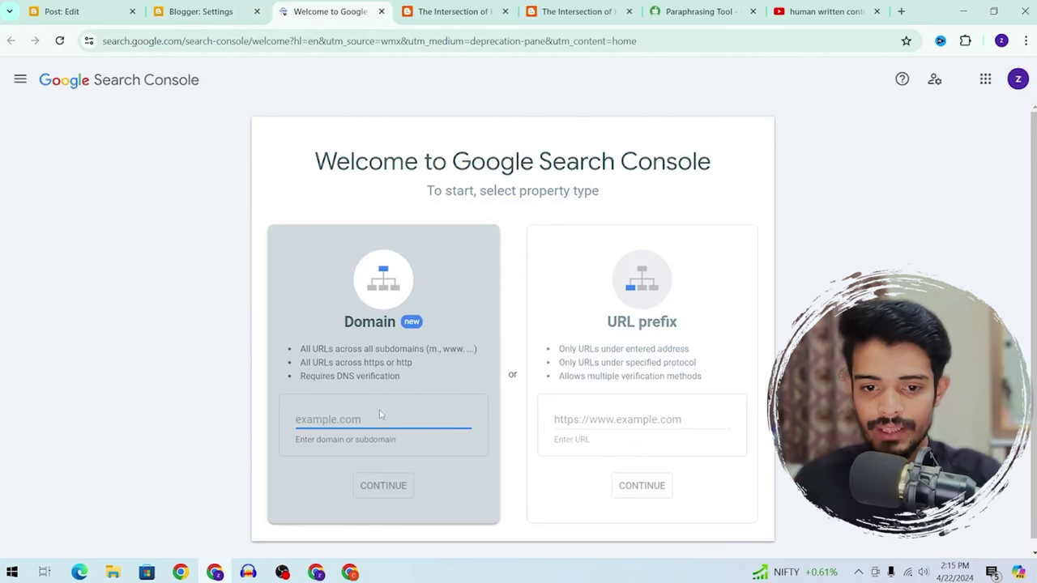
left_click(646, 413)
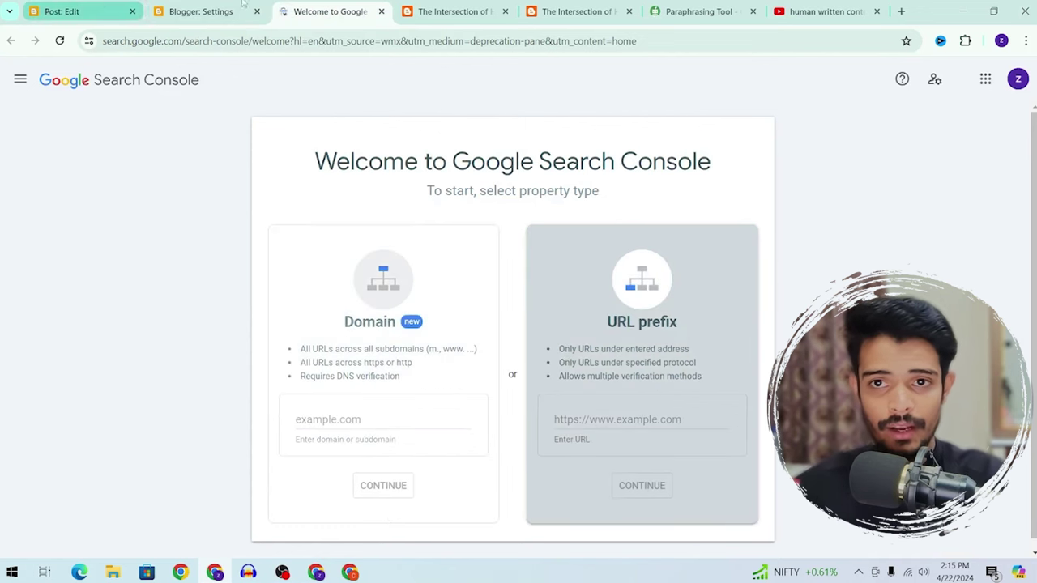
Return to the live blog's homepage and copy its address, beautifulyogaposes.blogspot.com
left_click(454, 12)
scroll(186, 130, "up", 12)
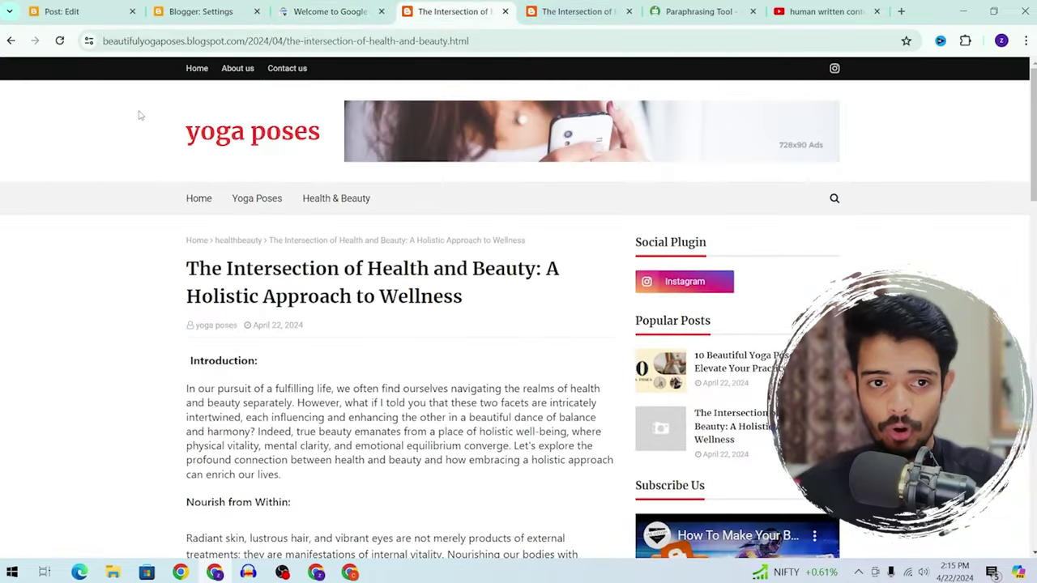
left_click(199, 198)
left_click(227, 41)
key("ctrl+c")
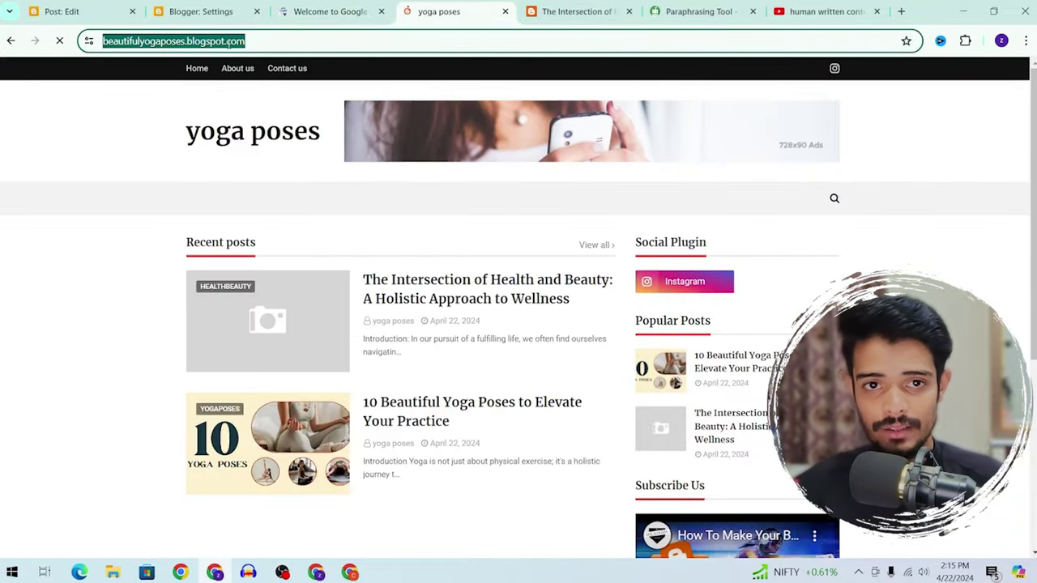
left_click(243, 9)
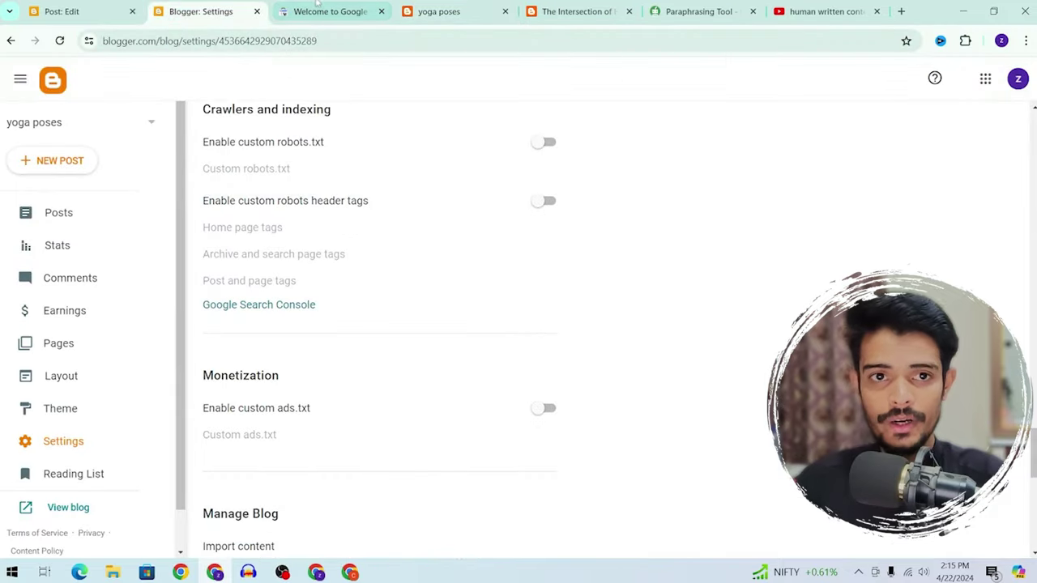
left_click(330, 11)
key("ctrl+v")
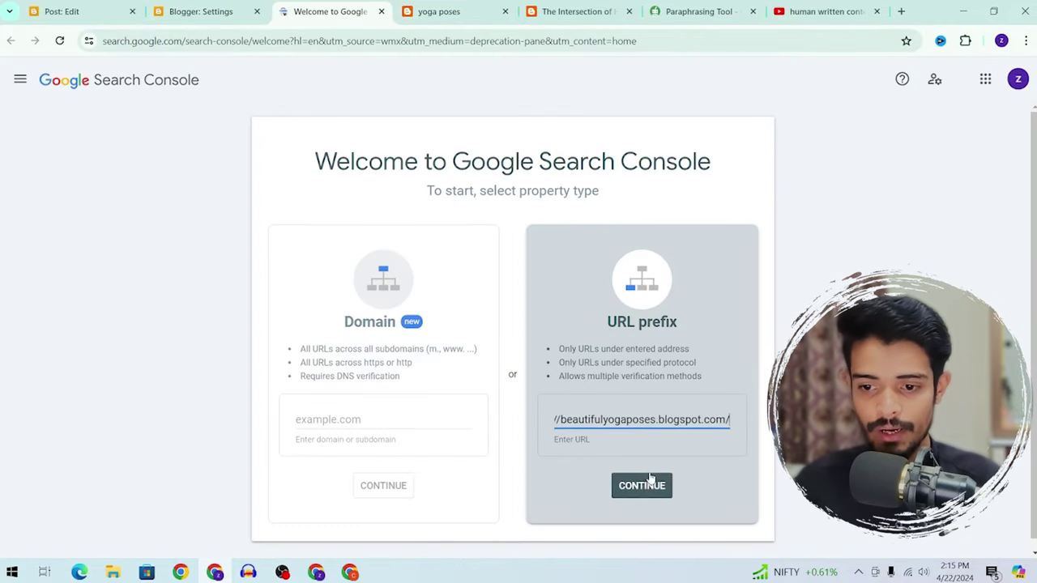
left_click(649, 483)
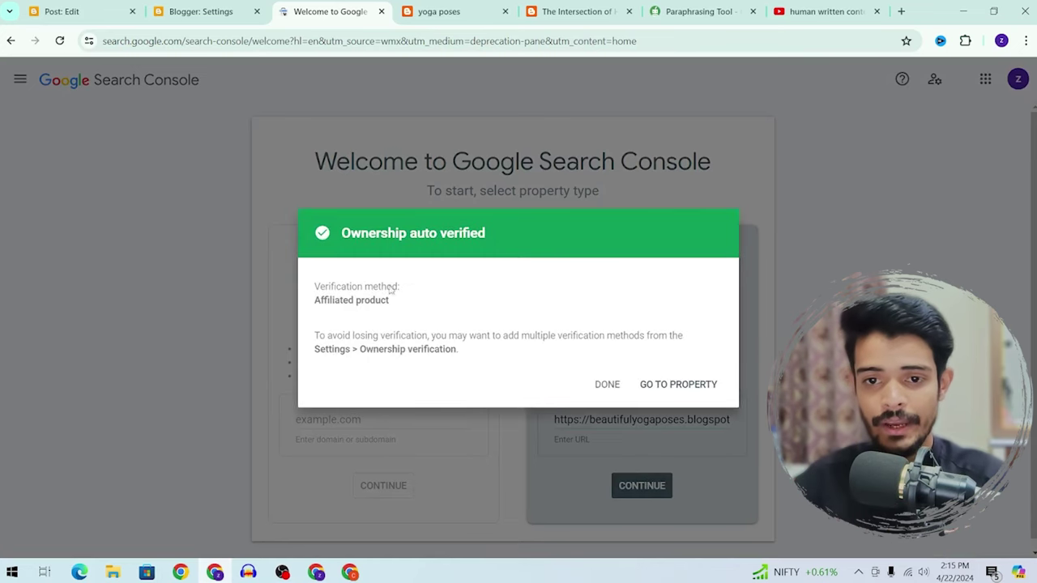
left_click_drag(316, 300, 475, 301)
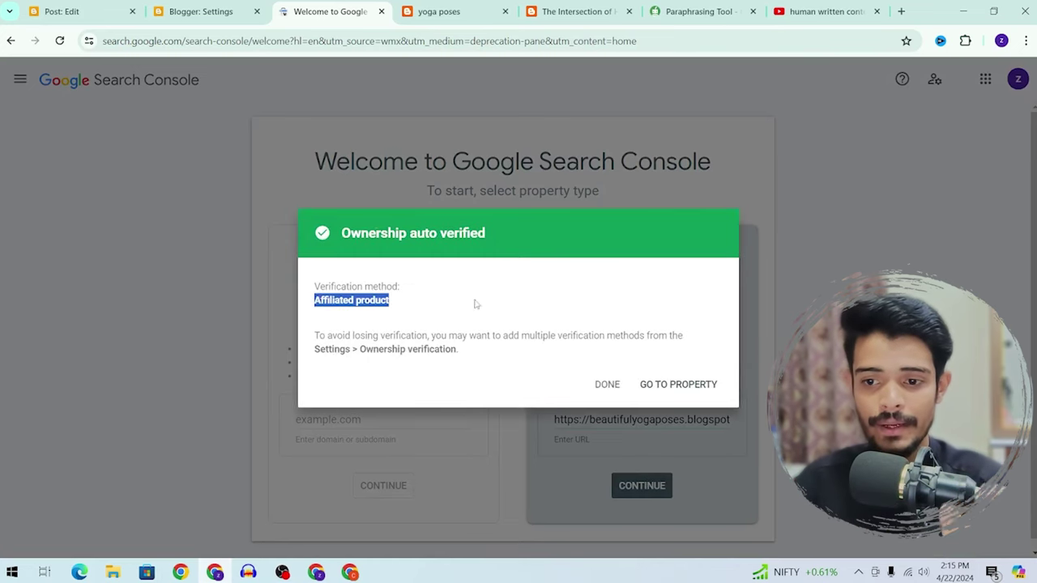
left_click(702, 385)
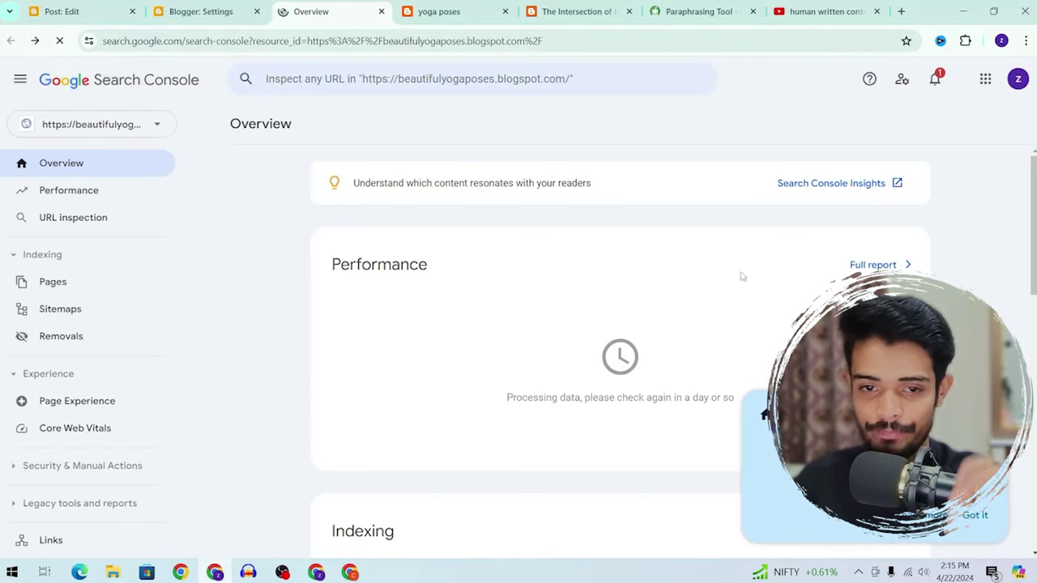
left_click(89, 225)
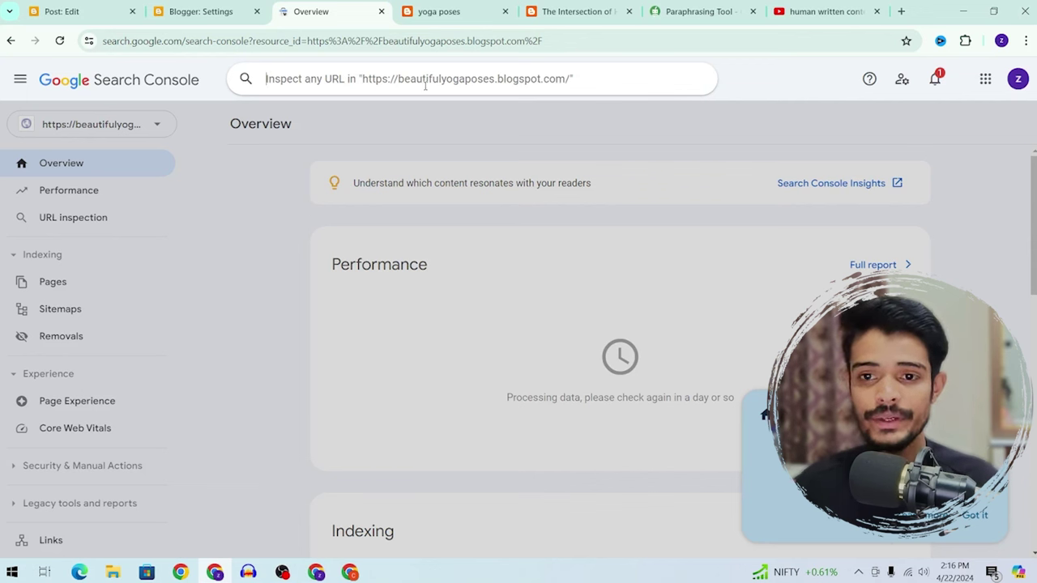
key("ctrl+v")
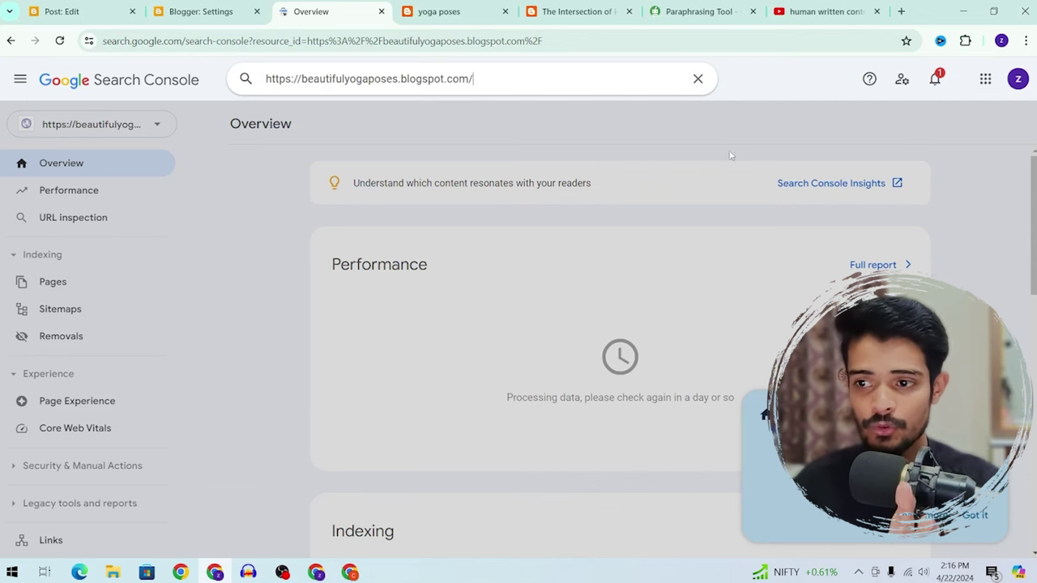
key("Return")
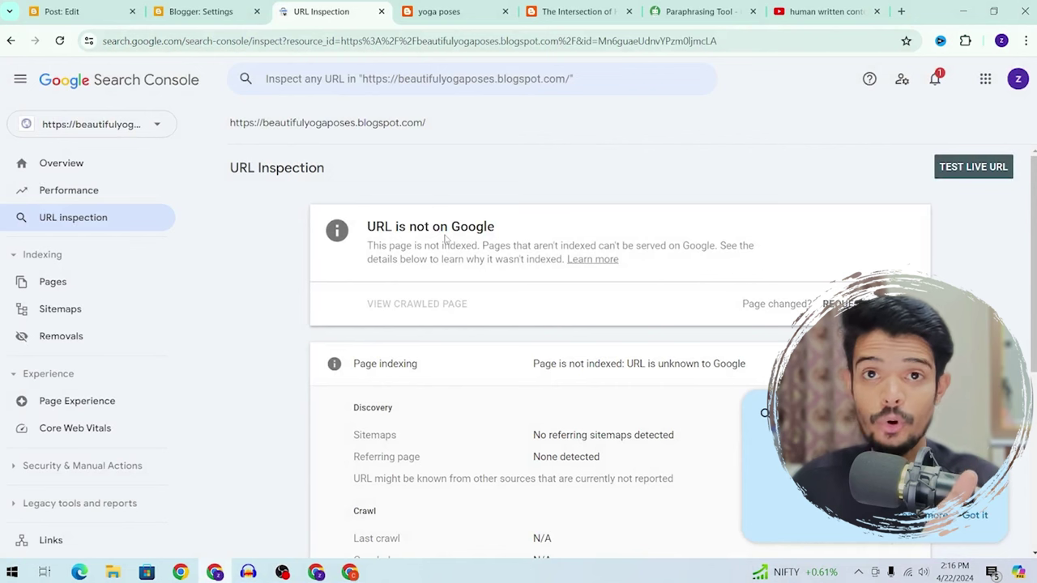
left_click(962, 523)
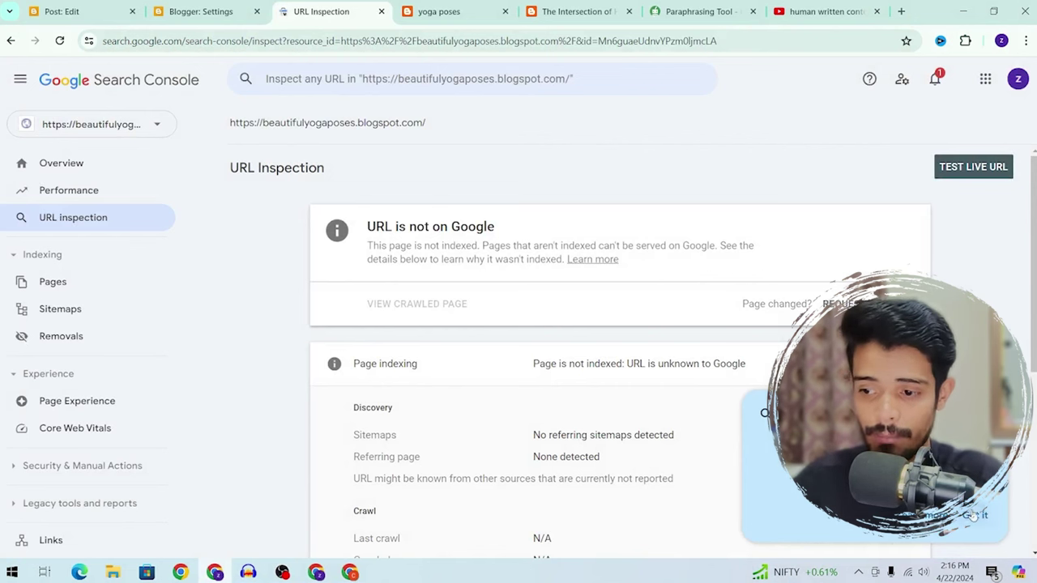
scroll(870, 259, "down", 1)
scroll(1004, 204, "up", 1)
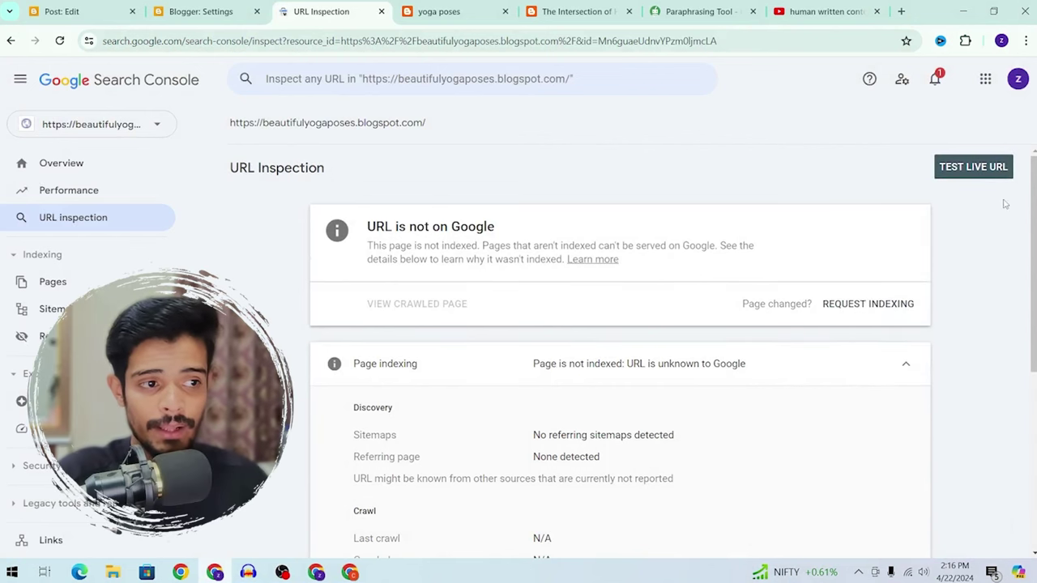
Test the homepage's live URL and request indexing for it
left_click(974, 170)
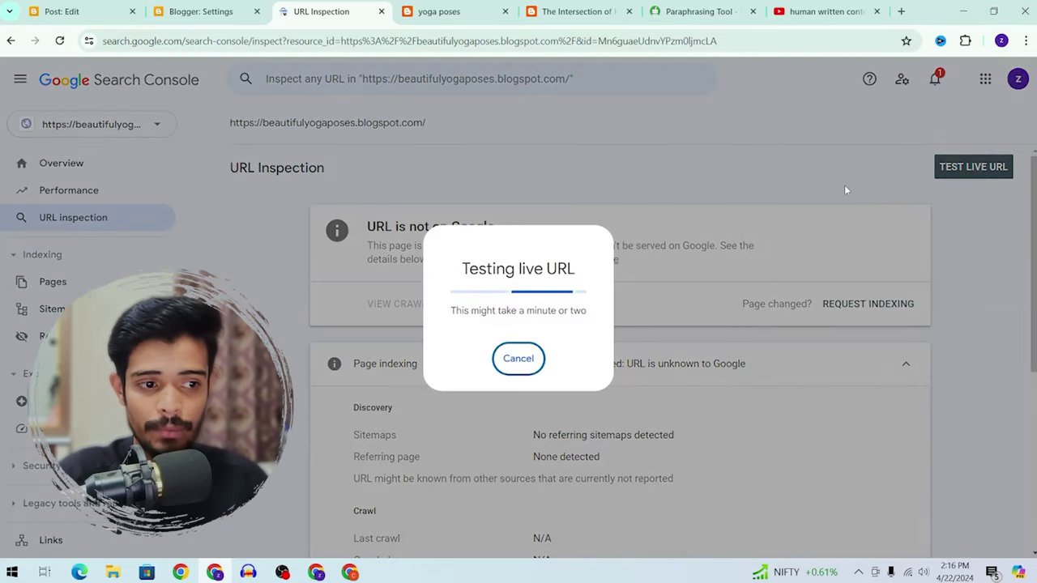
scroll(486, 190, "down", 1)
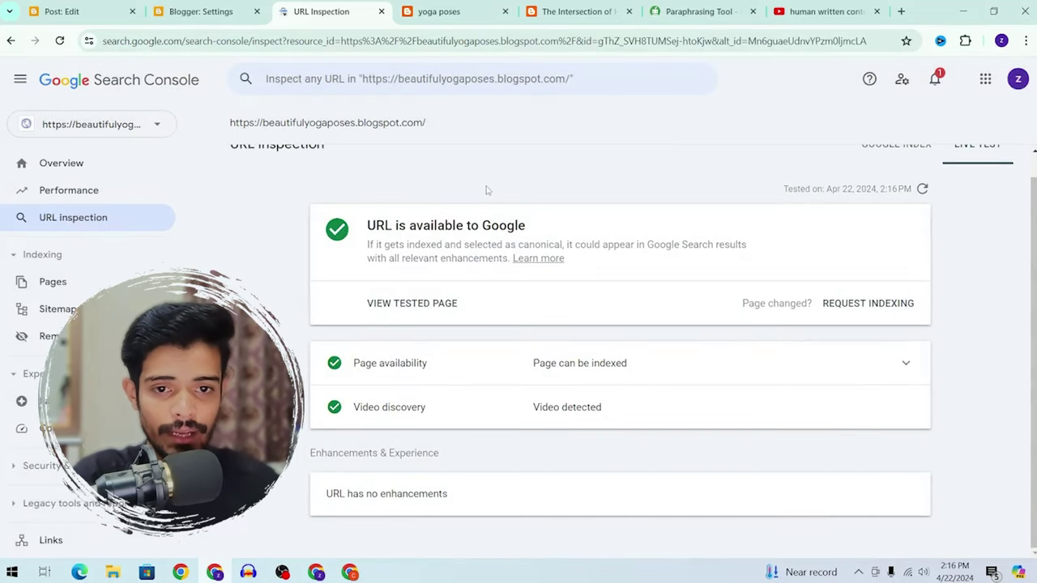
scroll(483, 245, "up", 1)
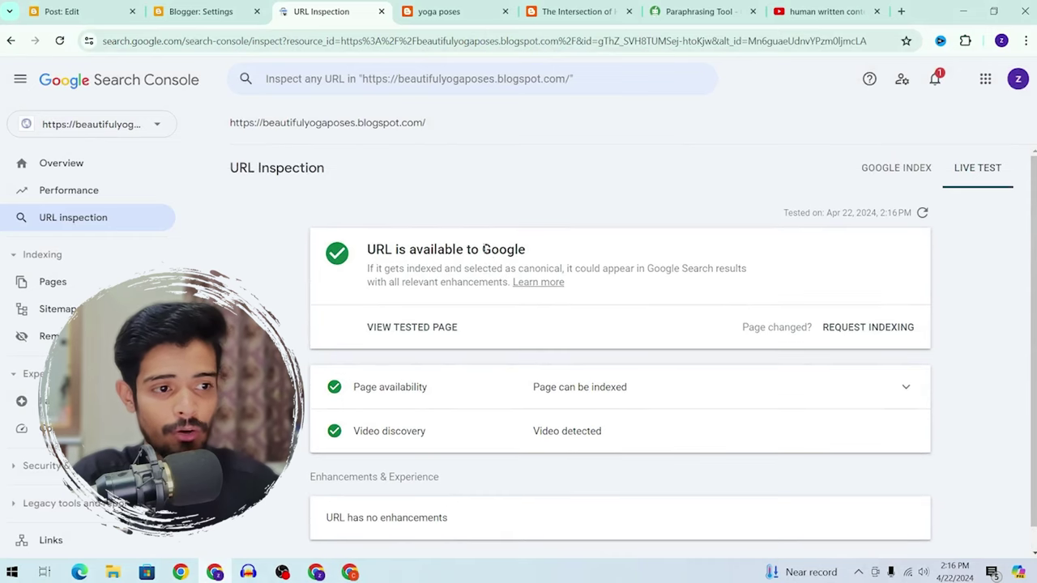
left_click(861, 332)
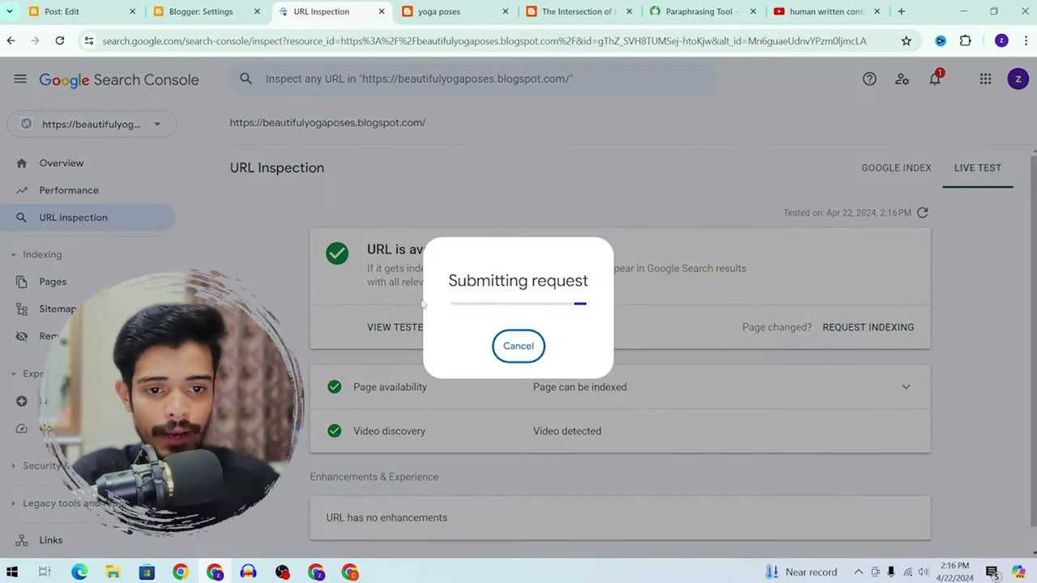
left_click_drag(442, 277, 696, 251)
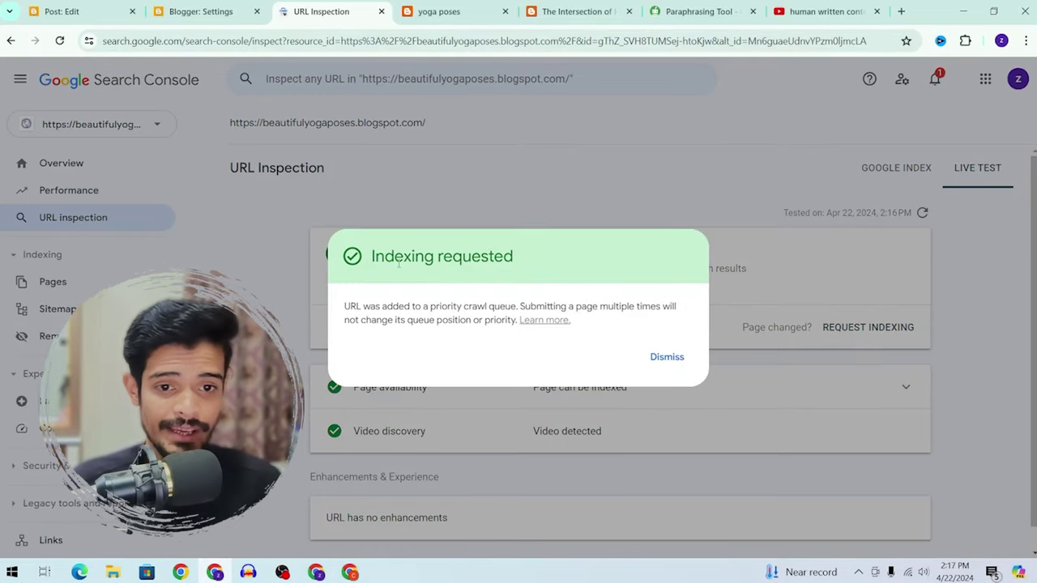
left_click(665, 358)
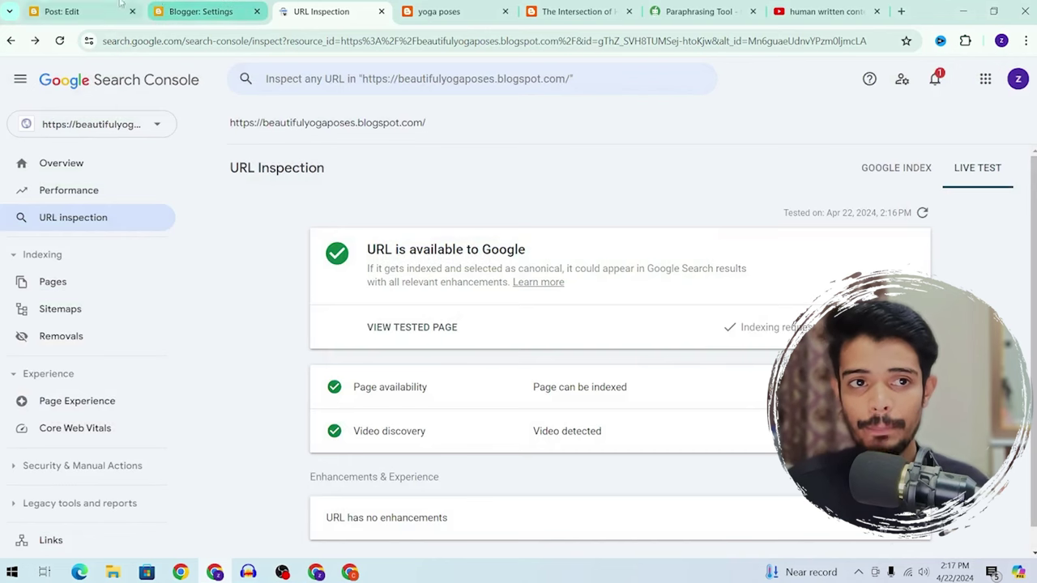
Open the post "The Intersection of Health and Beauty" from the live blog's homepage and copy its address
left_click(85, 12)
left_click(202, 11)
left_click(438, 11)
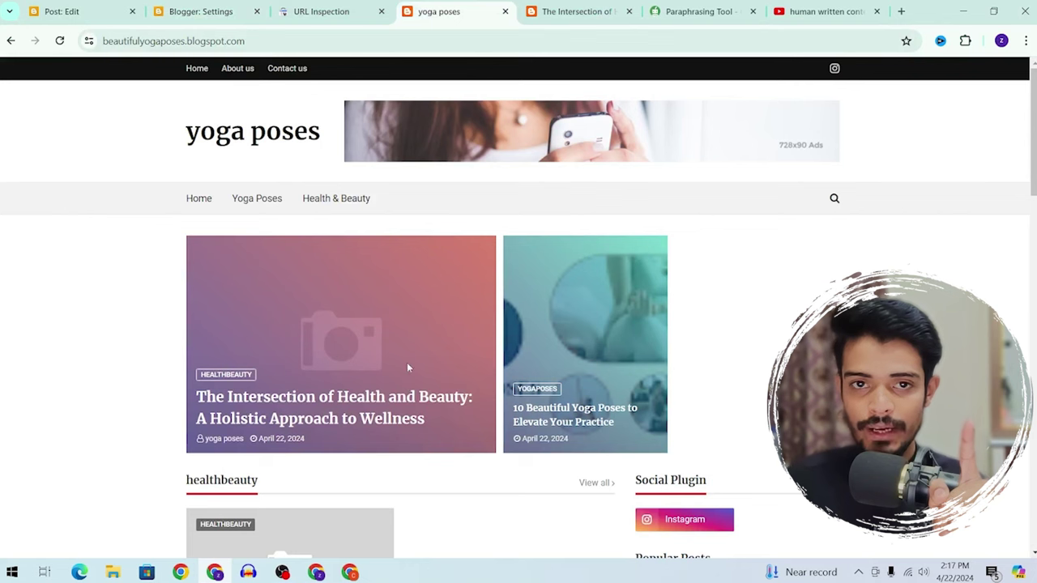
left_click(379, 420)
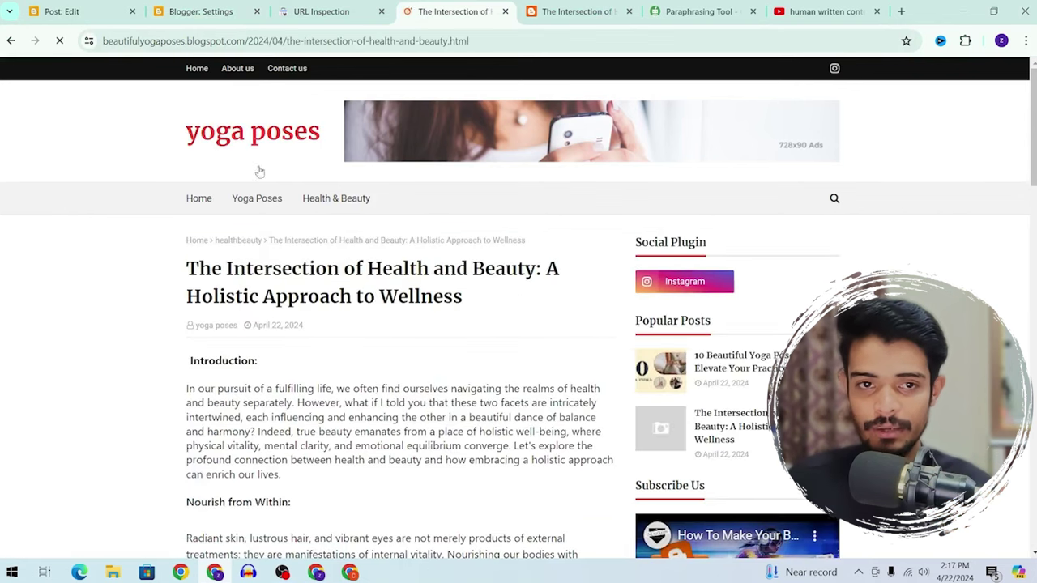
left_click(276, 42)
key("ctrl+c")
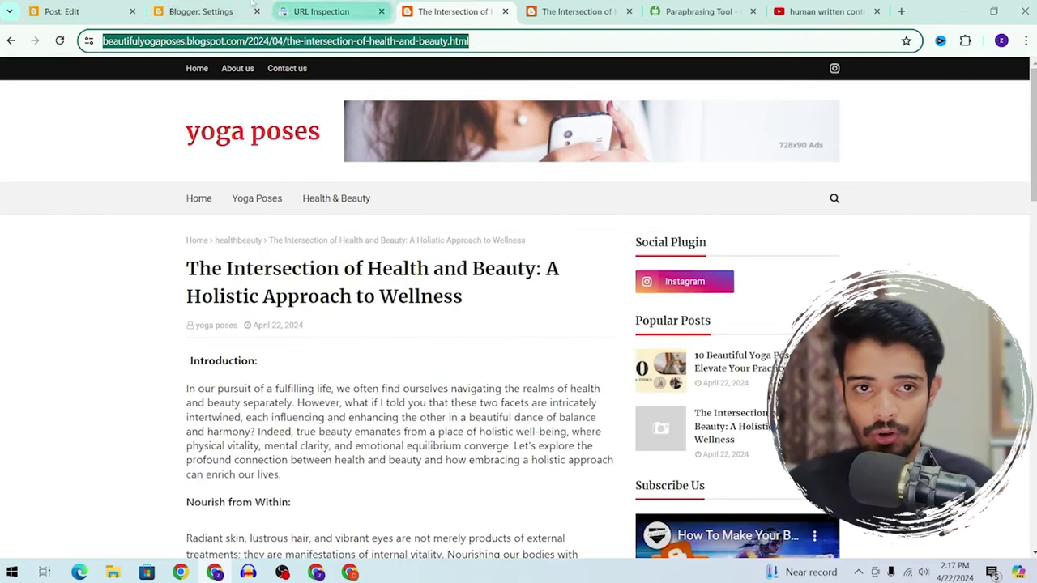
Run a URL inspection of the copied post address, /2024/04/the-intersection-of-health-and-beauty.html, in Search Console
left_click(324, 11)
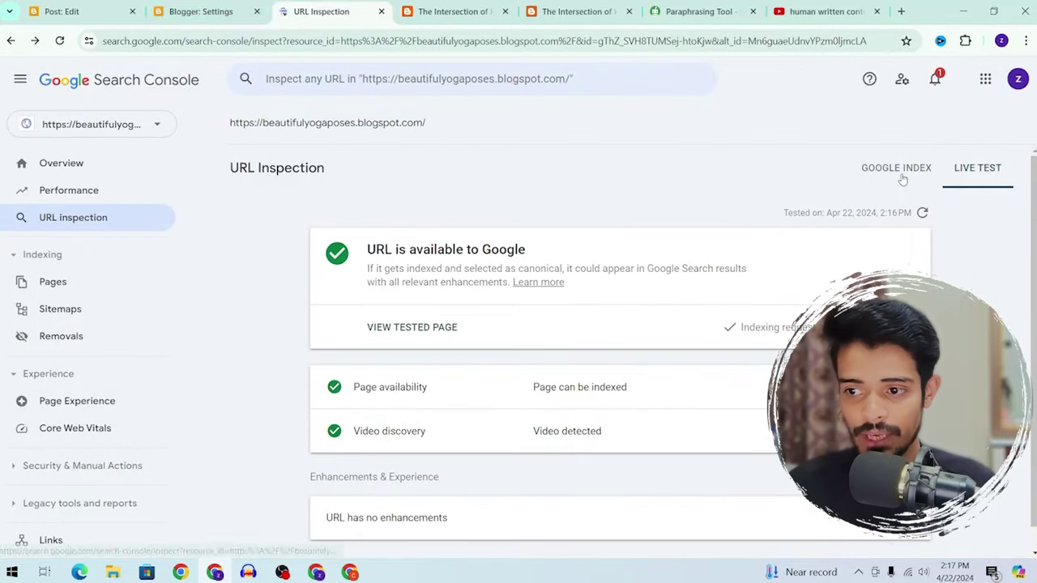
left_click(87, 212)
key("ctrl+v")
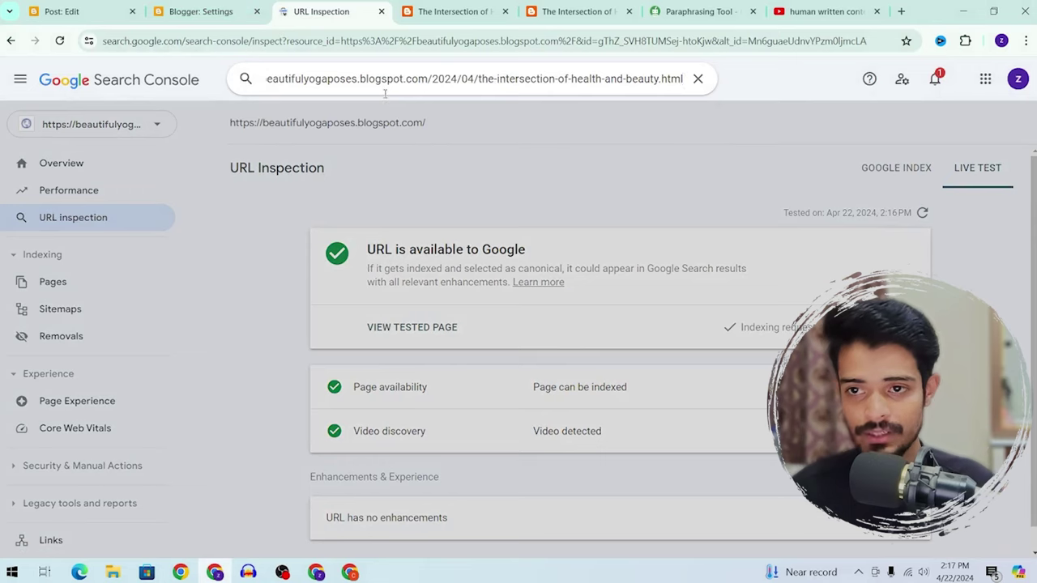
key("Return")
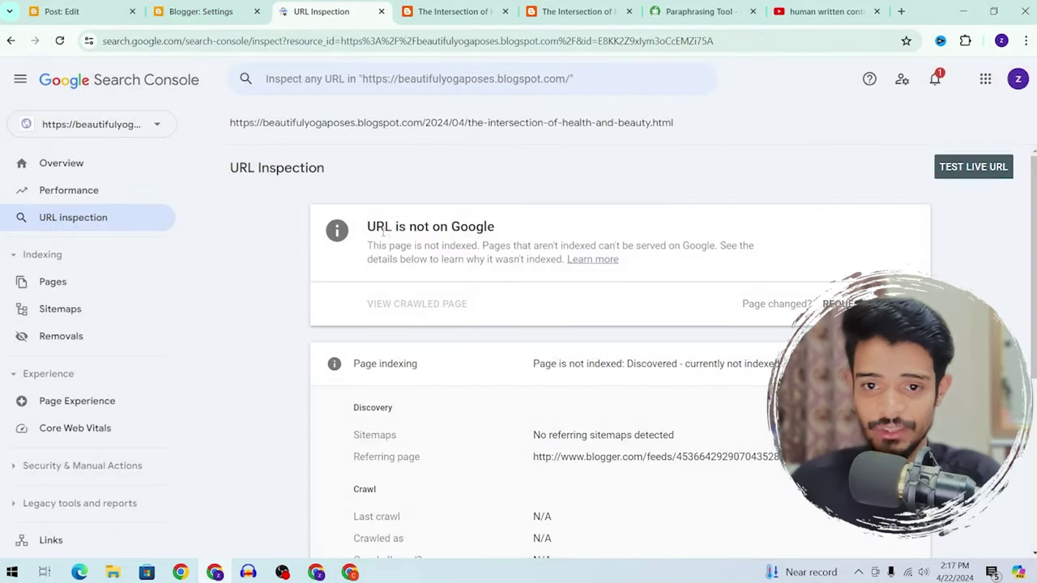
Test the health and beauty post's live URL and request indexing for it
left_click(971, 167)
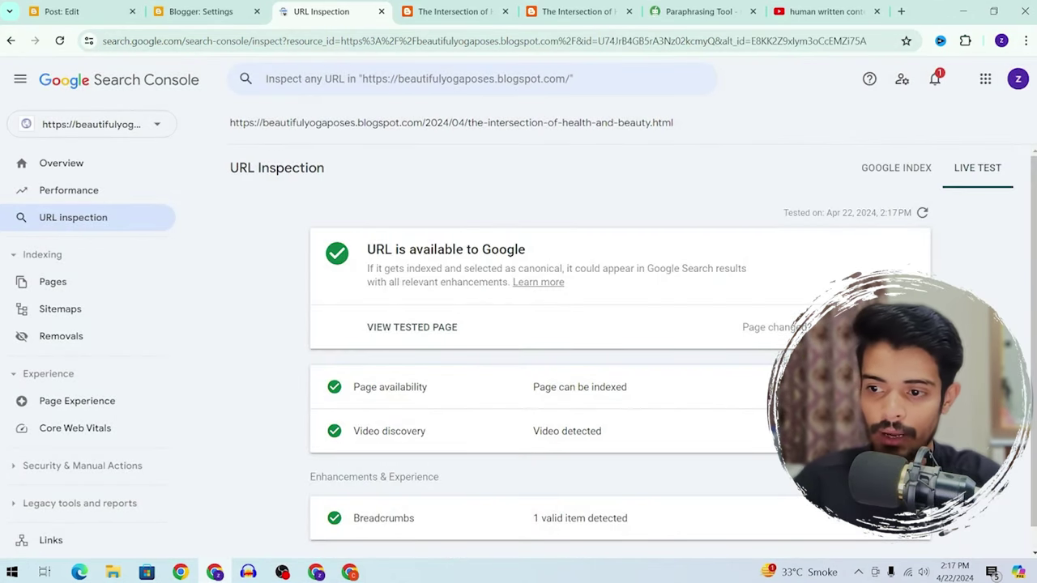
left_click(858, 326)
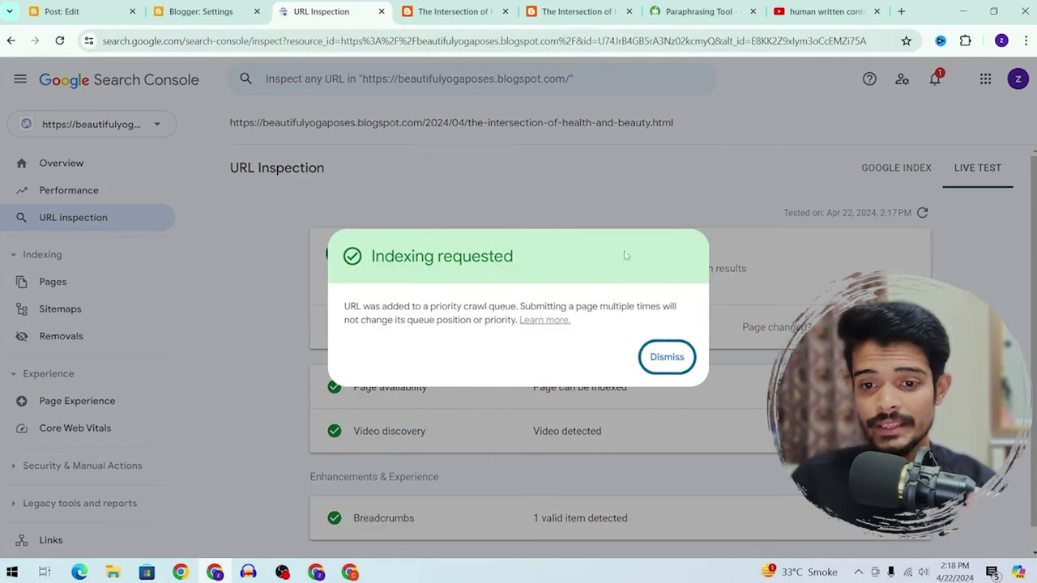
left_click(666, 357)
scroll(527, 362, "up", 1)
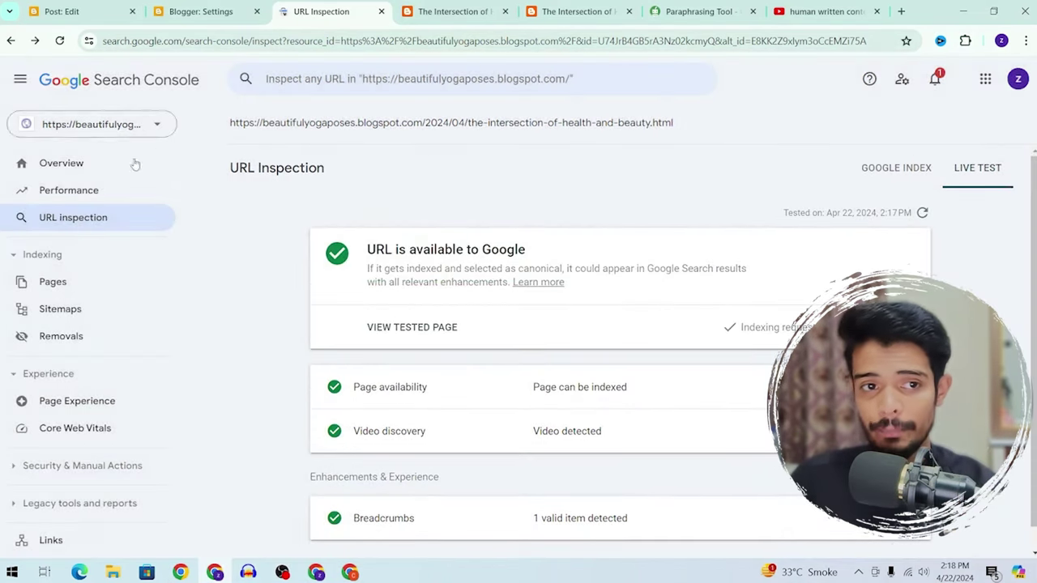
Open the Search Console property's Sitemaps page, then return to the live blog's homepage and copy its address
left_click(89, 302)
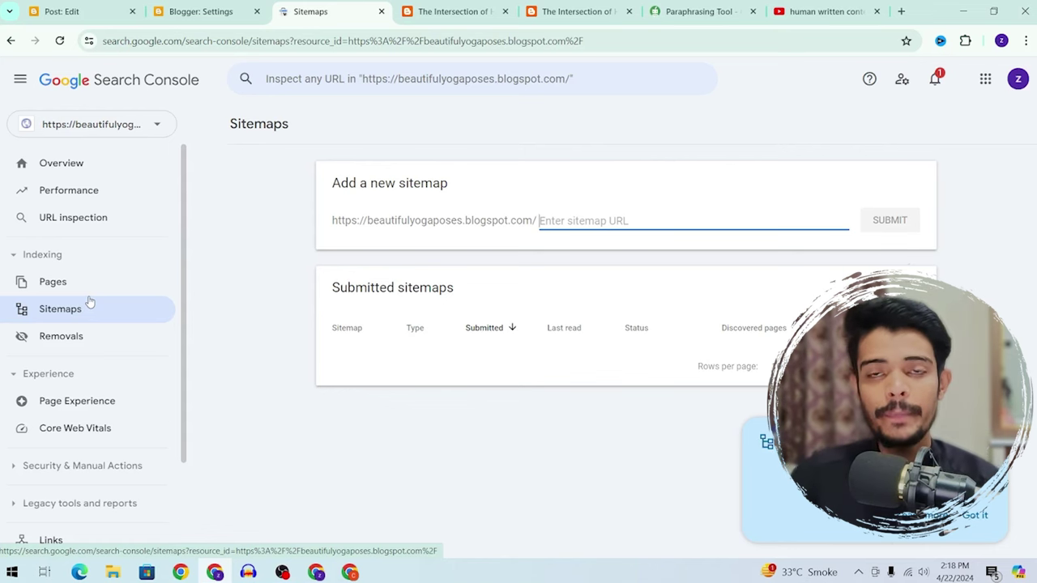
left_click(454, 11)
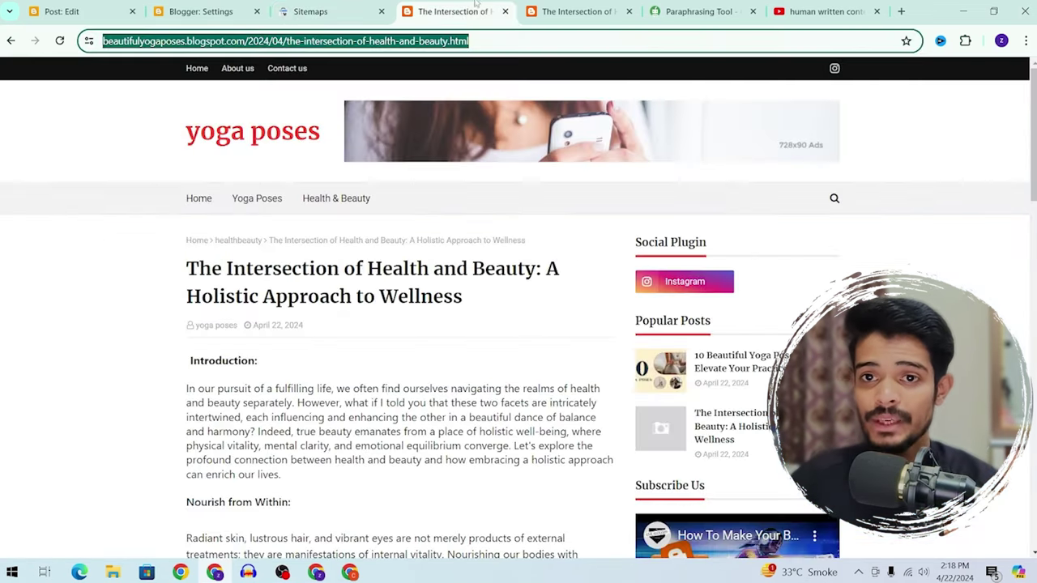
left_click(545, 5)
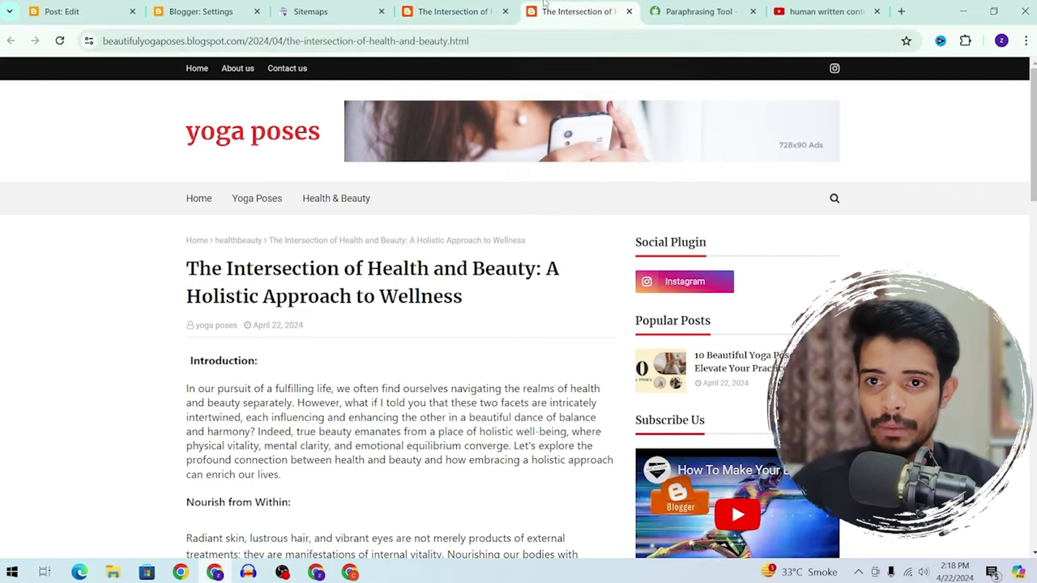
left_click(467, 4)
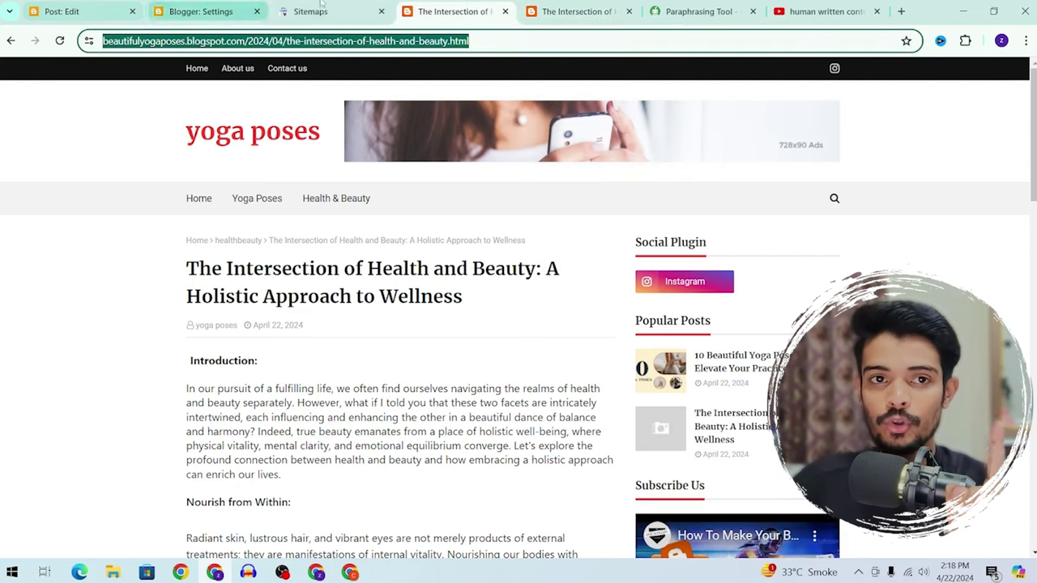
left_click(198, 198)
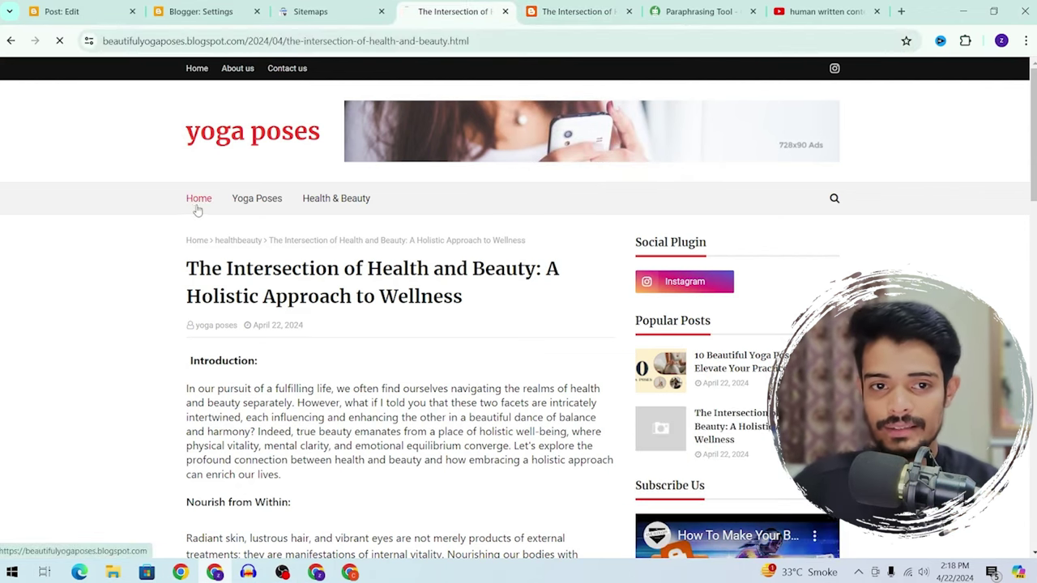
left_click(230, 41)
key("ctrl+c")
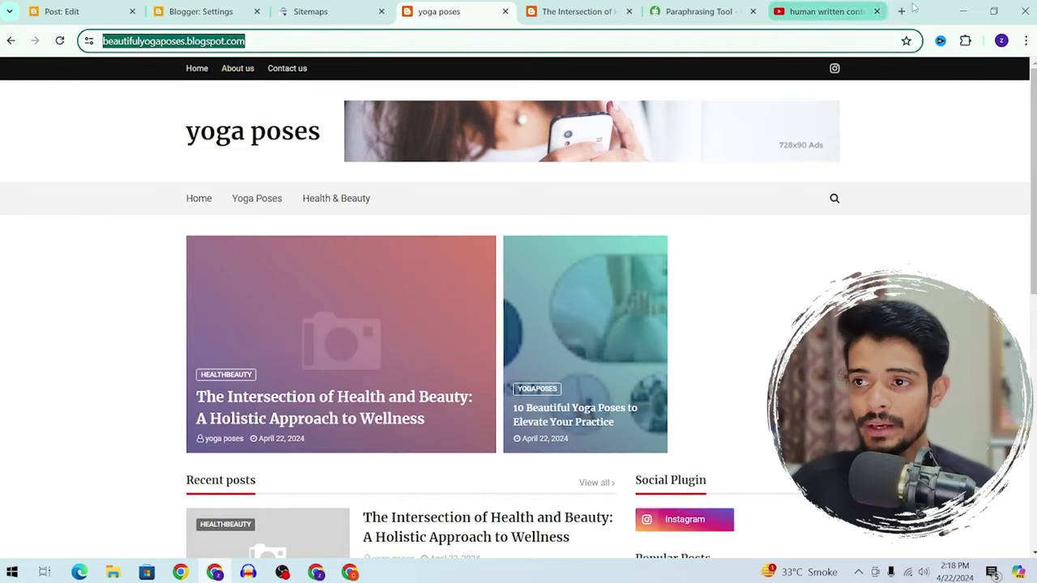
Search the web for "blogger sitemap" in a new tab and open mysitemapgenerator.com's Create XML Sitemap for Blogger page
left_click(902, 11)
type("b")
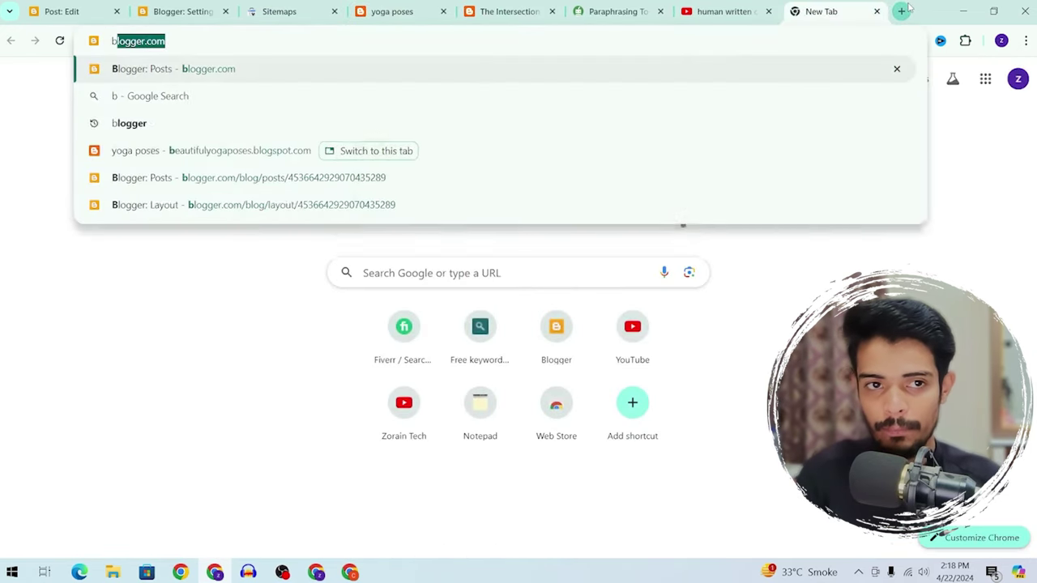
type("logger sitema")
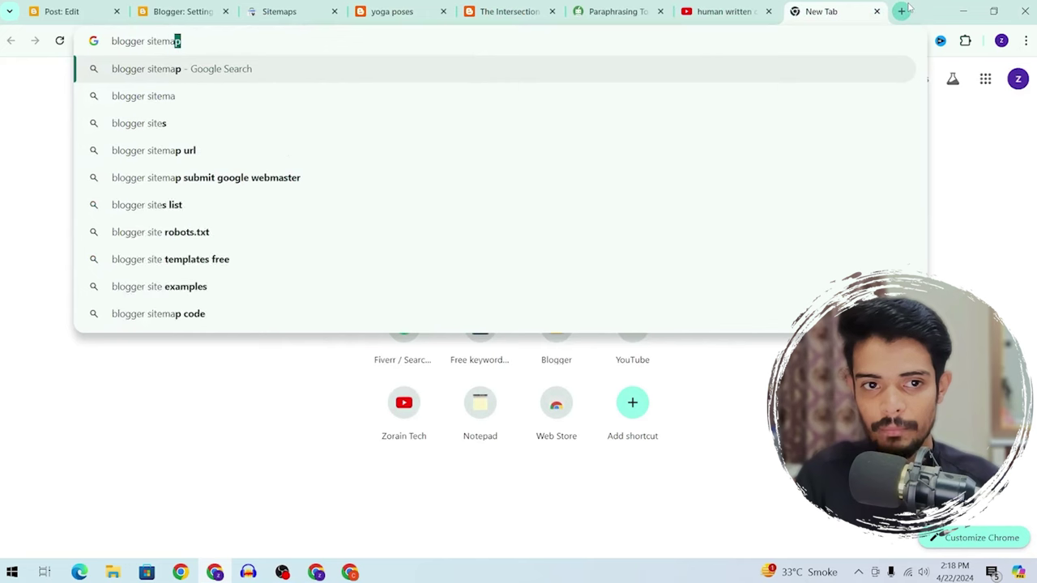
key("Return")
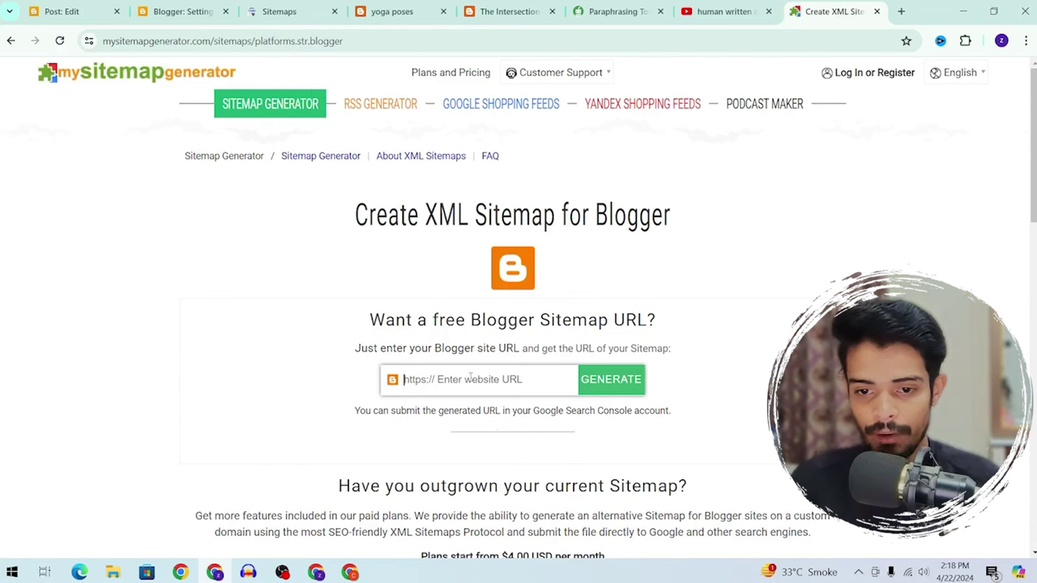
left_click(470, 377)
key("ctrl+v")
left_click(610, 381)
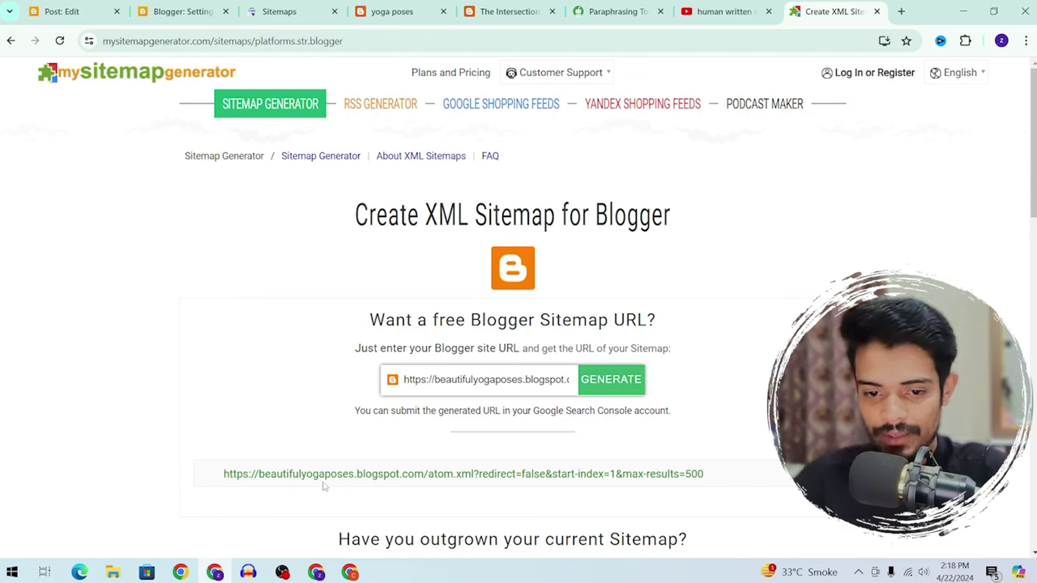
Copy the generated sitemap URL and paste it into the new sitemap field in Search Console
left_click(463, 474)
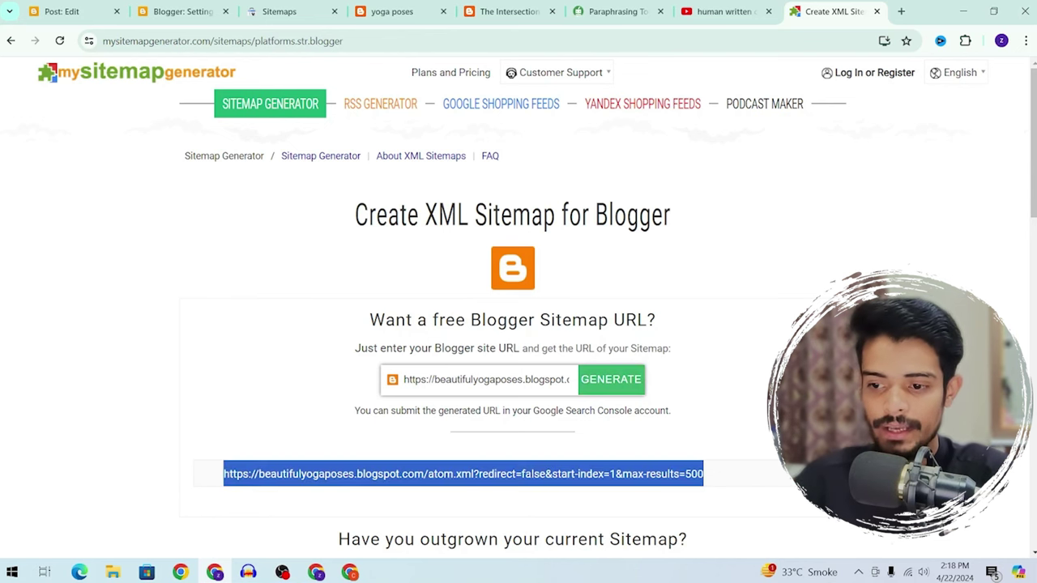
left_click(289, 4)
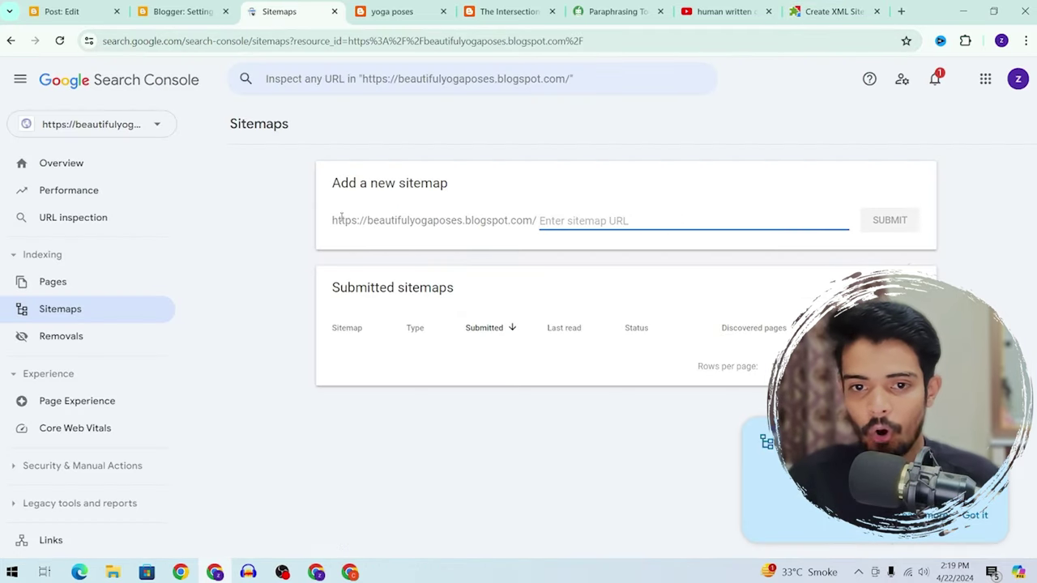
left_click_drag(332, 220, 566, 223)
left_click(590, 224)
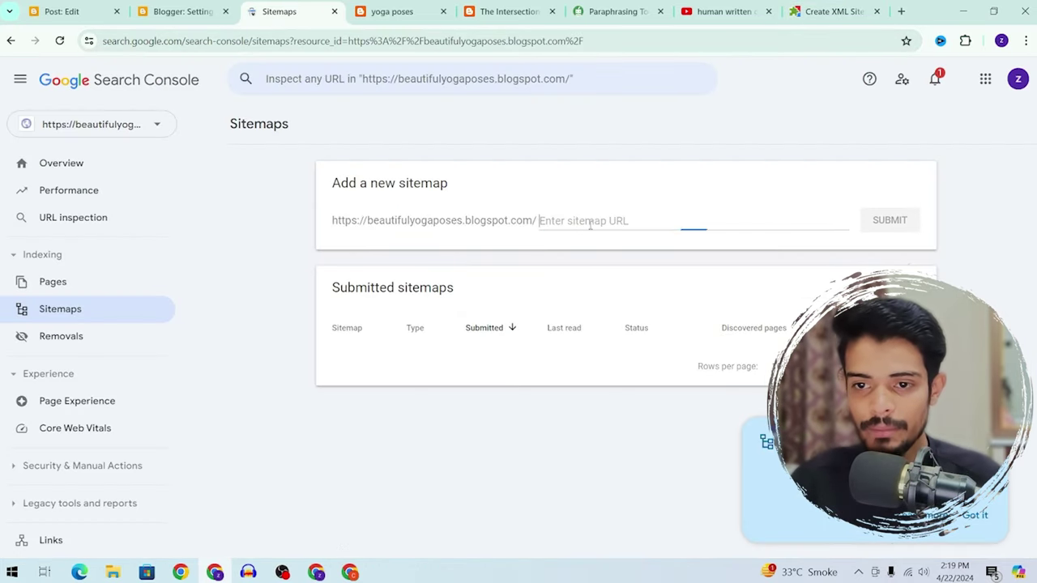
key("ctrl+v")
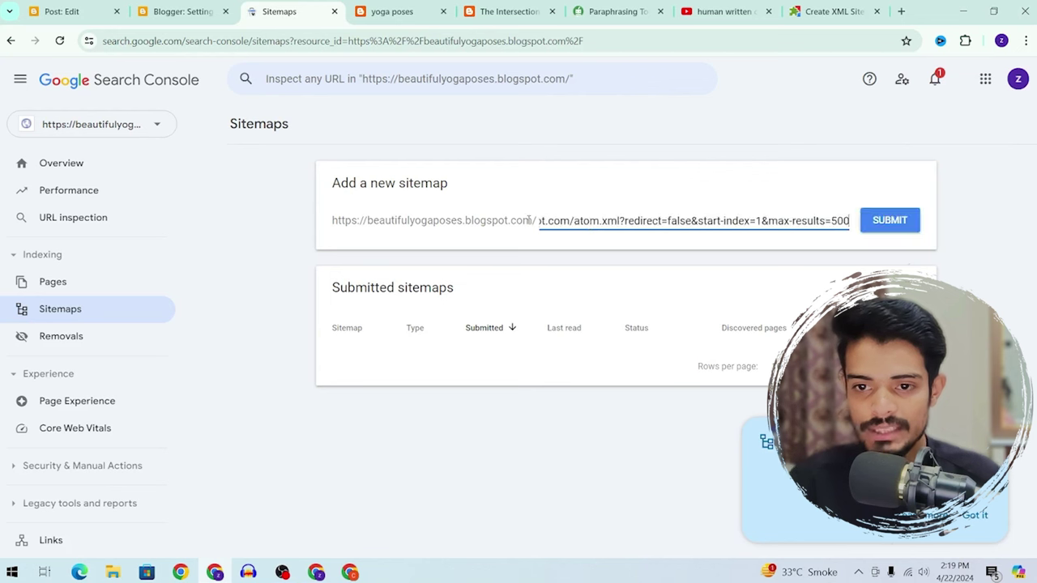
Remove the duplicate domain, leaving atom.xml?redirect=false&start-index=1&max-results=500, submit the sitemap and dismiss the notices
left_click_drag(573, 229, 513, 220)
left_click(592, 222)
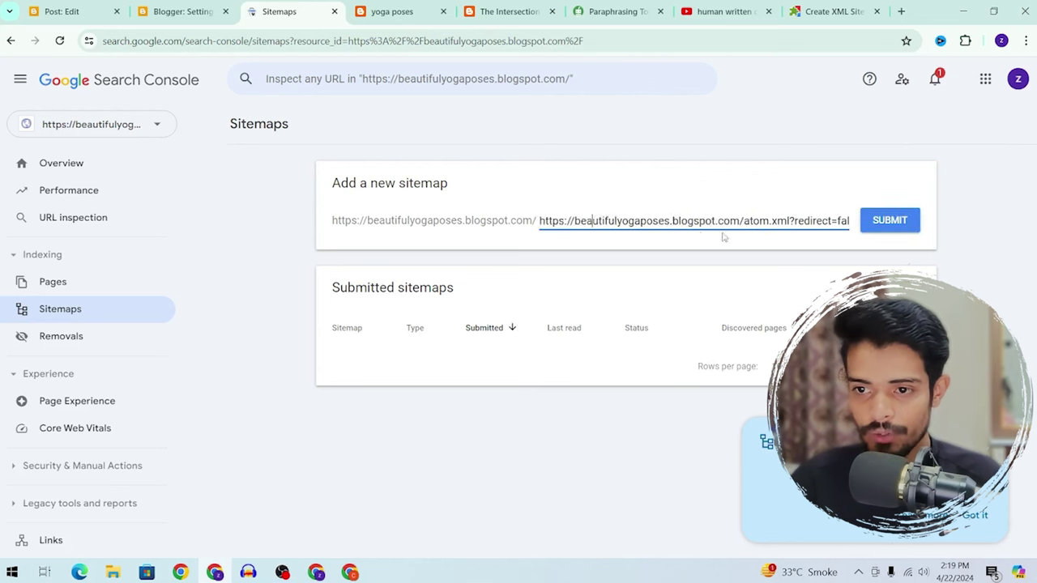
left_click_drag(743, 221, 464, 235)
key("BackSpace")
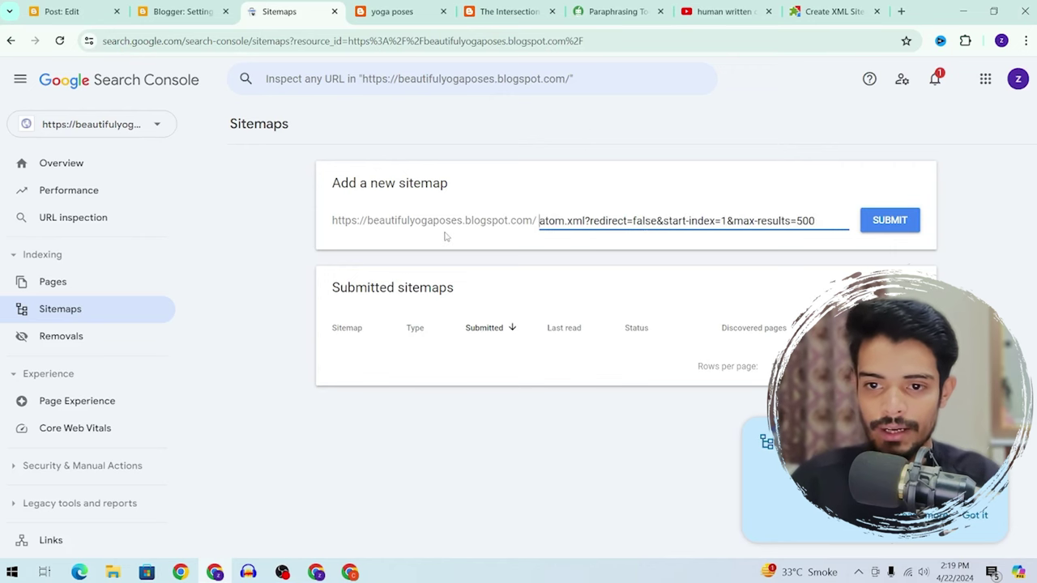
left_click(889, 229)
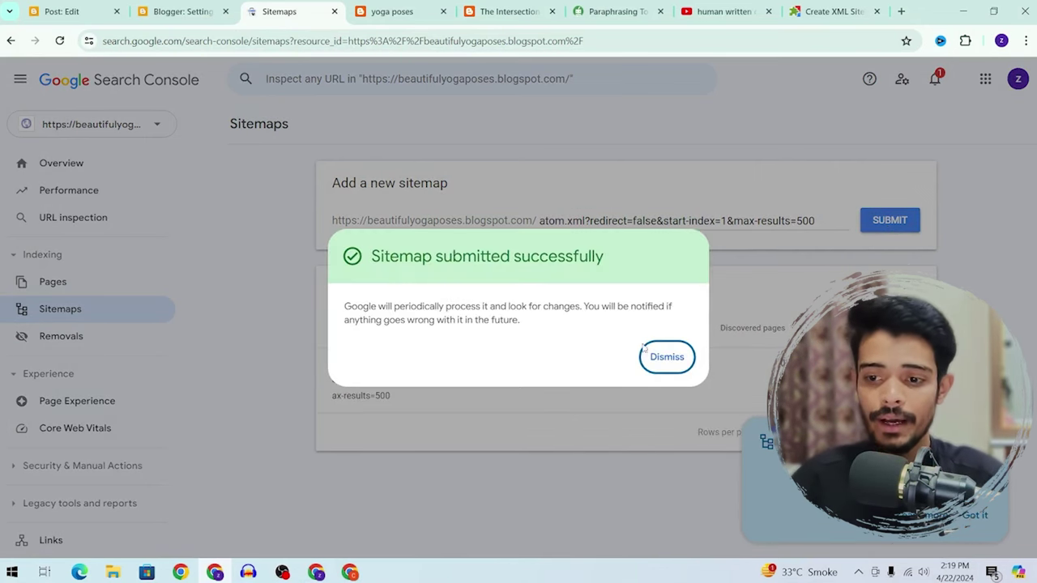
left_click(656, 356)
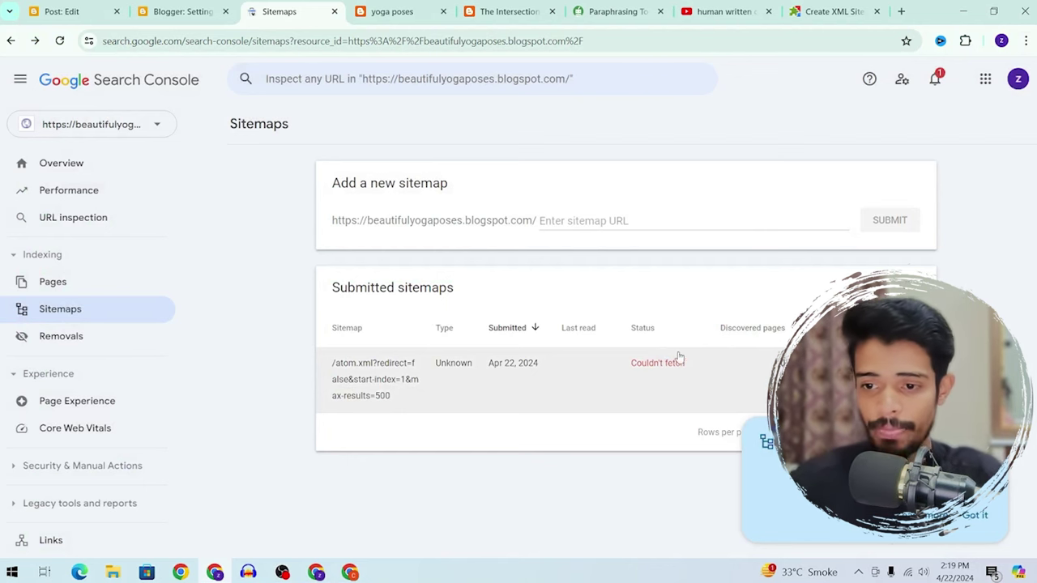
left_click(978, 525)
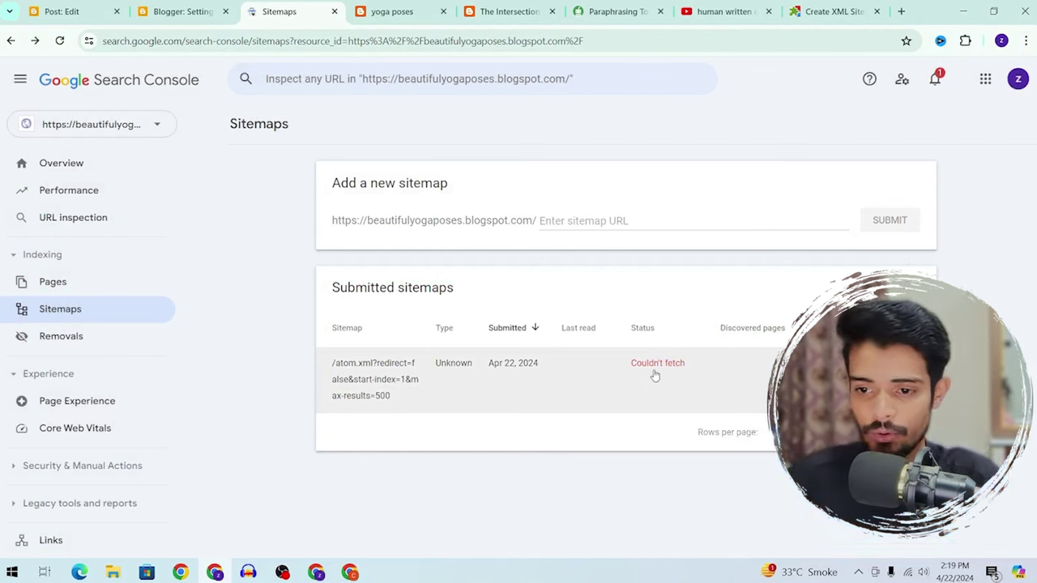
Open the submitted sitemap's details and check its discovered pages and processing status
left_click(653, 373)
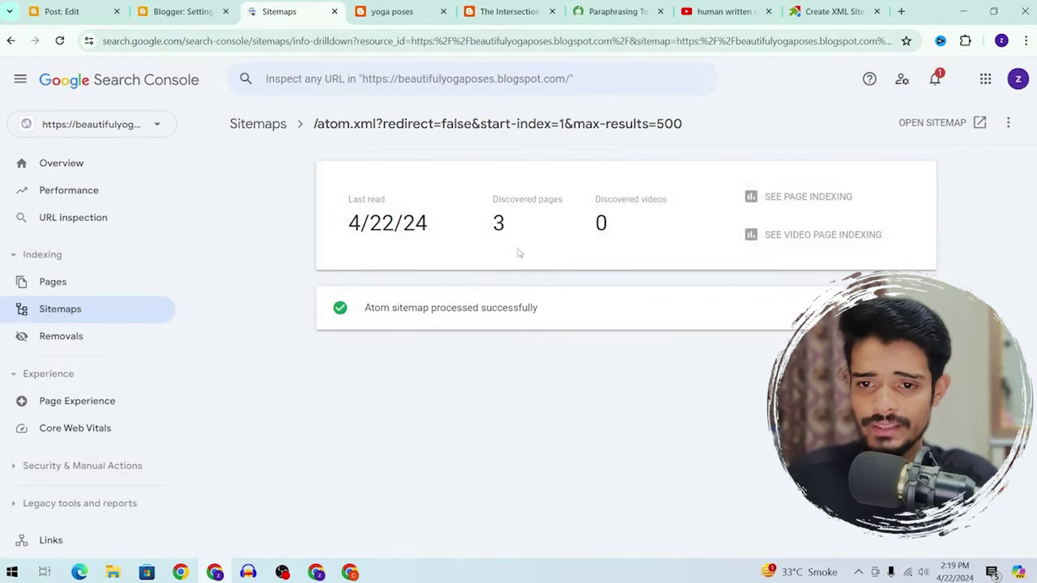
left_click_drag(497, 199, 551, 201)
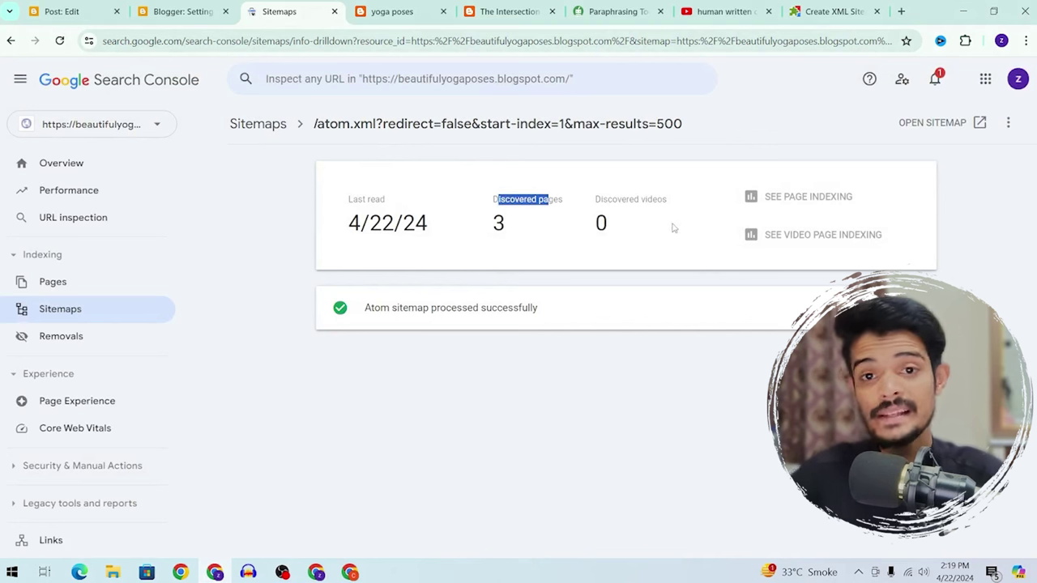
left_click_drag(358, 311, 538, 309)
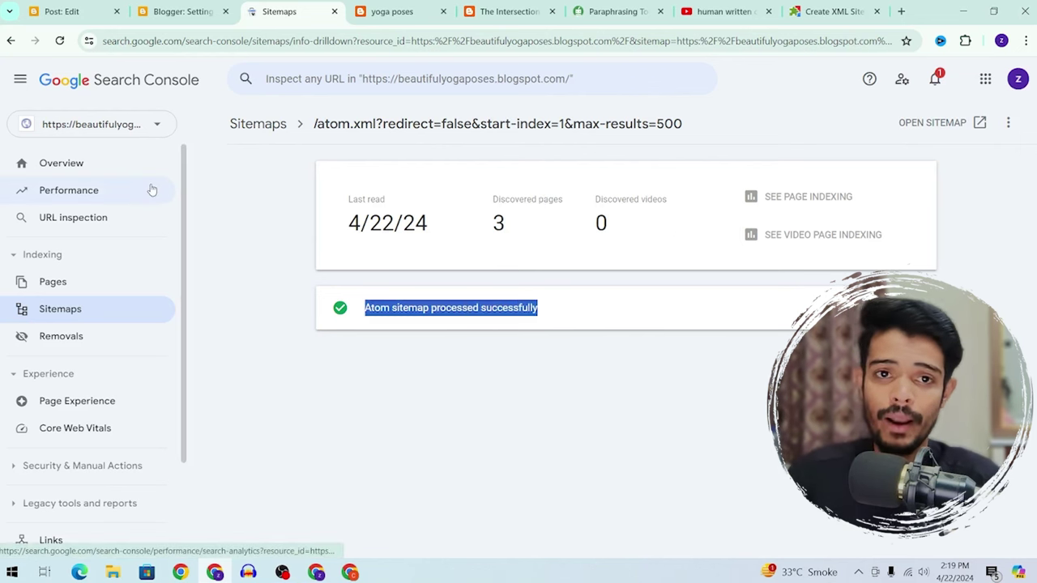
Return to the Blogger settings and view the blog's title and description editors, closing each without saving
left_click(182, 12)
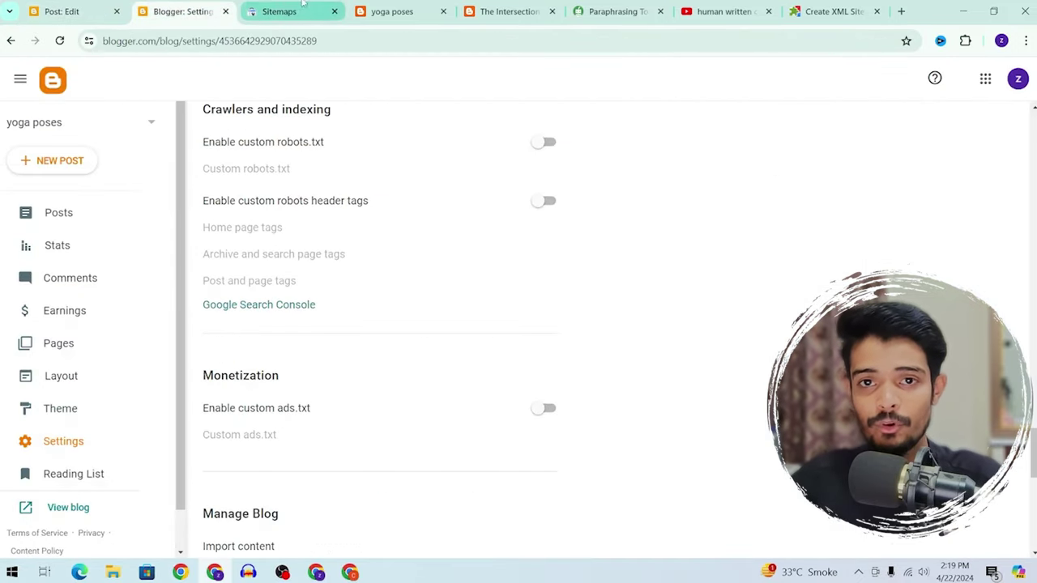
scroll(238, 326, "up", 10)
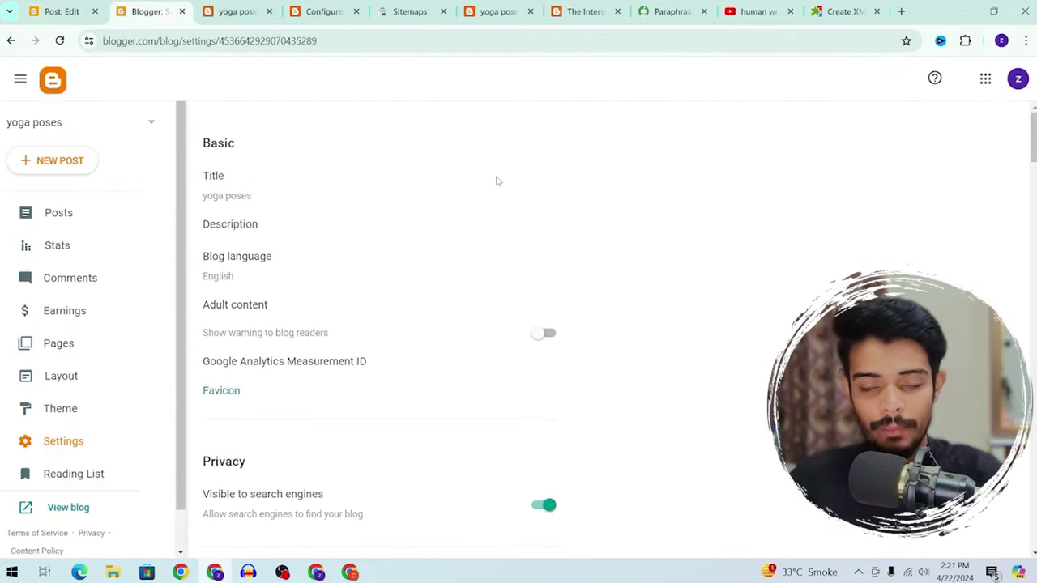
left_click(241, 229)
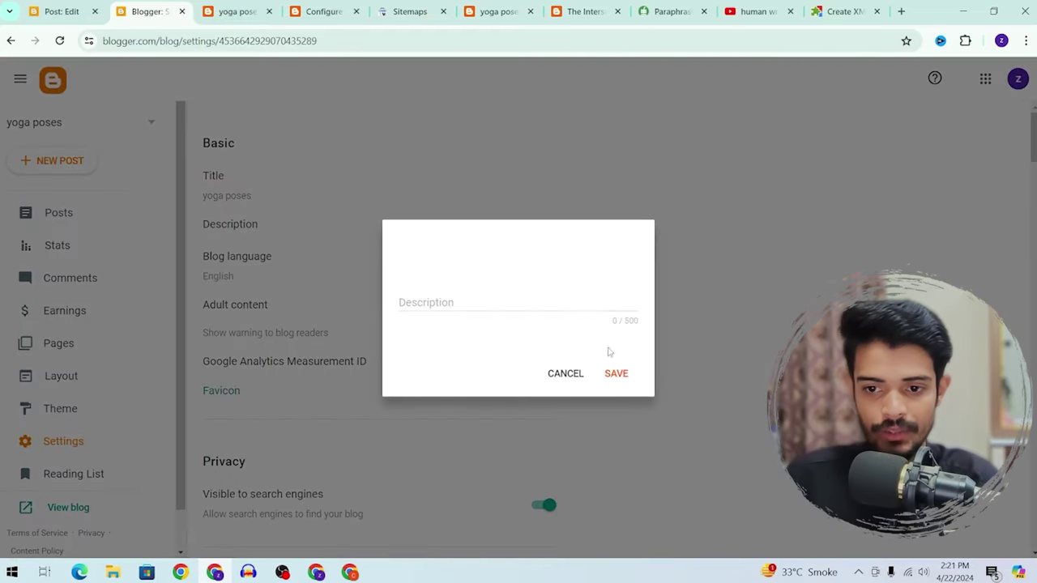
left_click(565, 373)
left_click(234, 202)
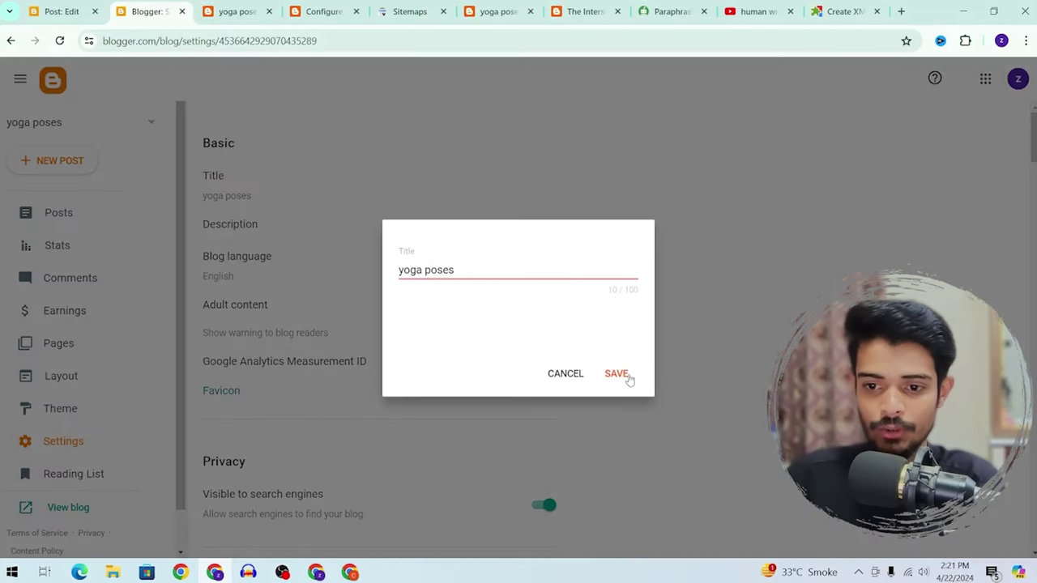
left_click(550, 374)
left_click(258, 233)
left_click(473, 289)
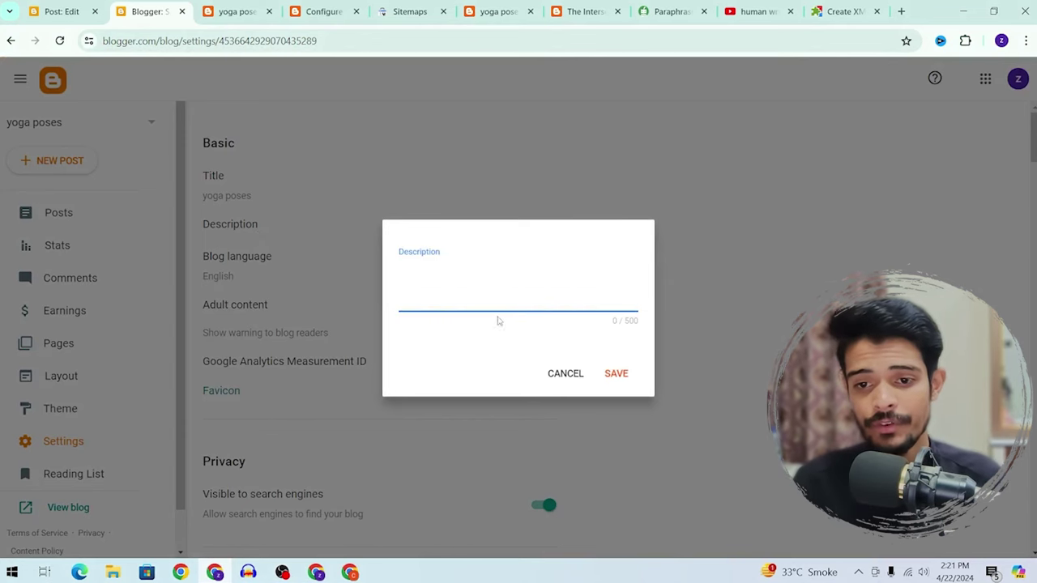
left_click(566, 376)
Review the privacy and publishing settings, opening the custom domain editor and cancelling it
scroll(540, 379, "down", 3)
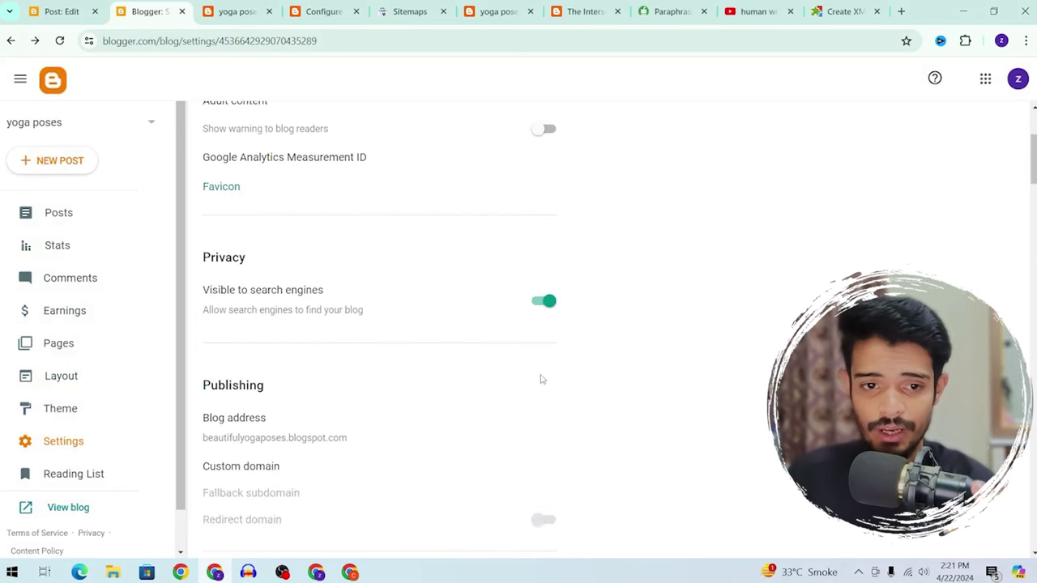
scroll(541, 378, "down", 3)
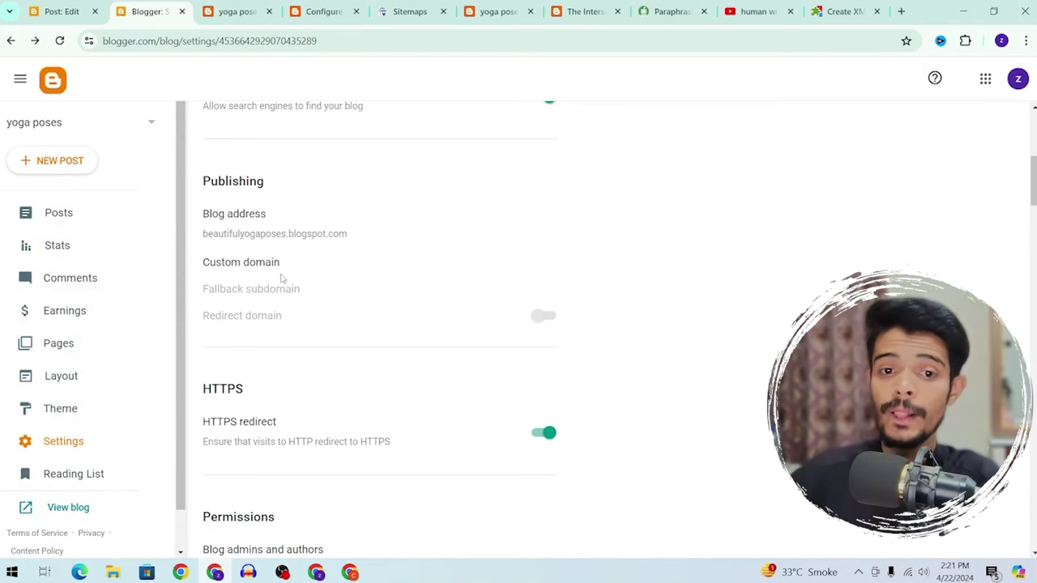
left_click(252, 271)
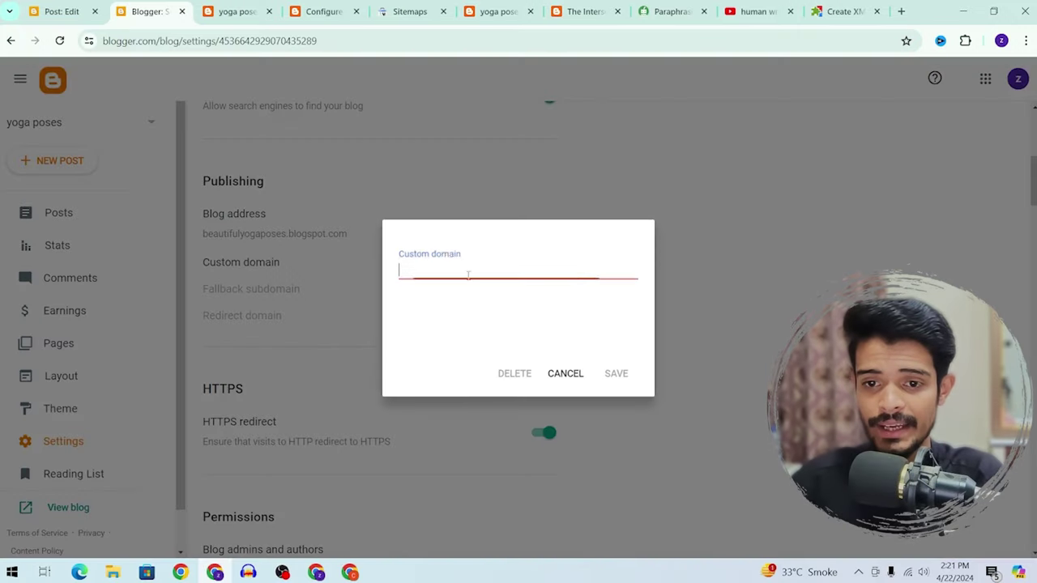
left_click(567, 376)
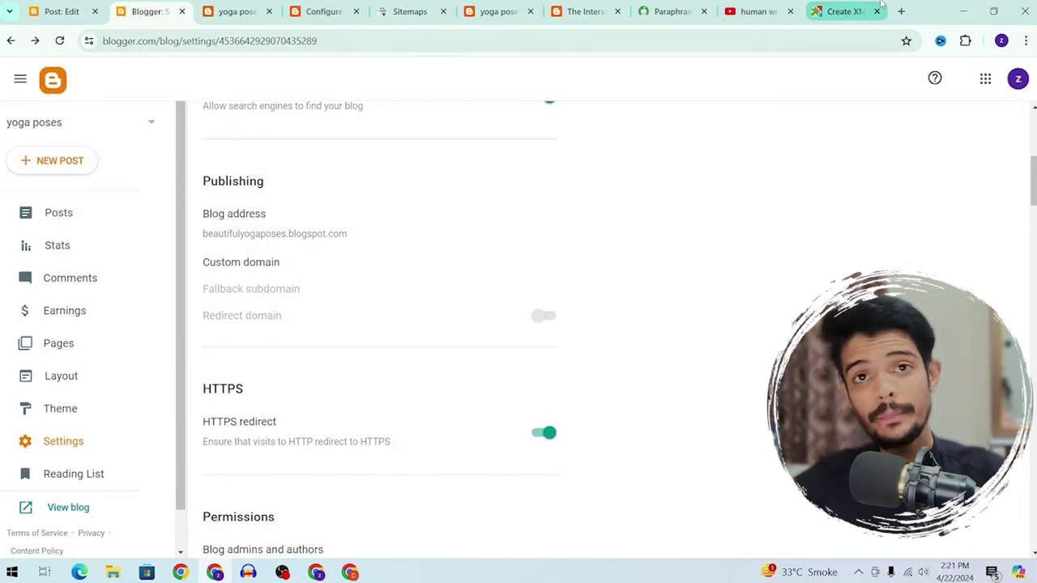
Examine the HTTPS redirect setting and view the browser's site security information for the current page
scroll(378, 222, "down", 3)
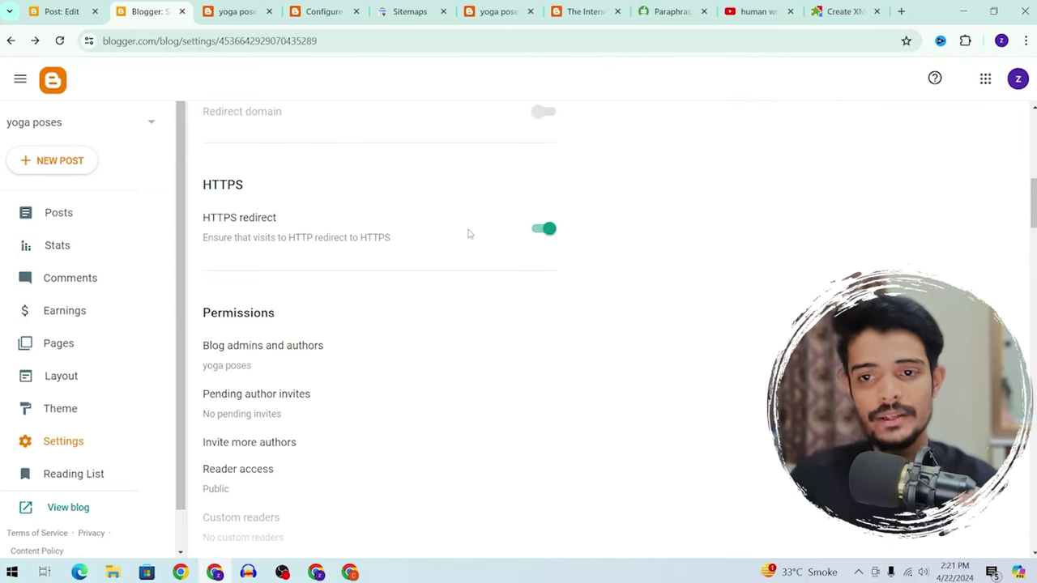
scroll(465, 233, "up", 3)
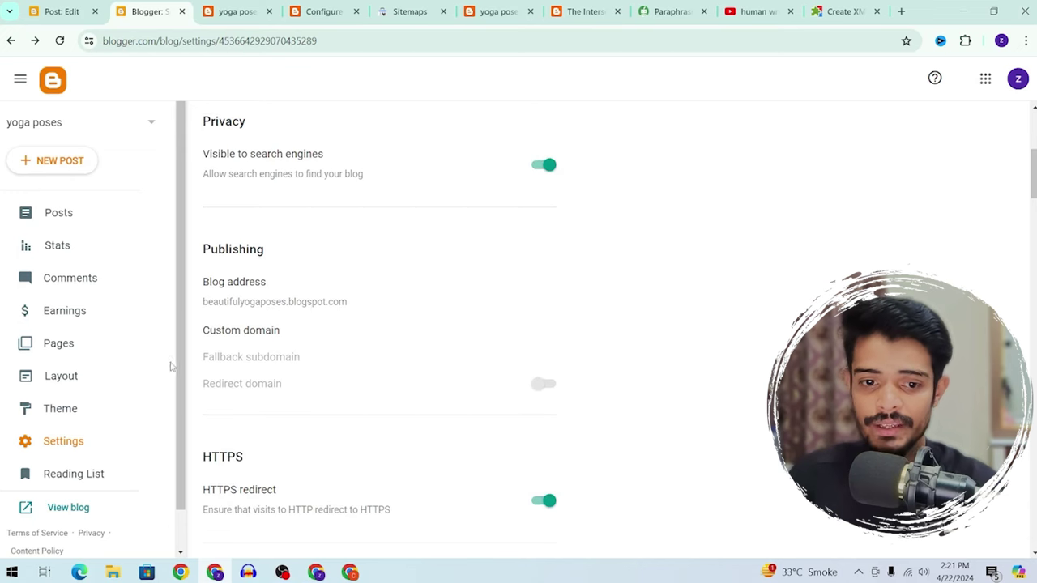
scroll(170, 366, "down", 1)
scroll(252, 338, "down", 3)
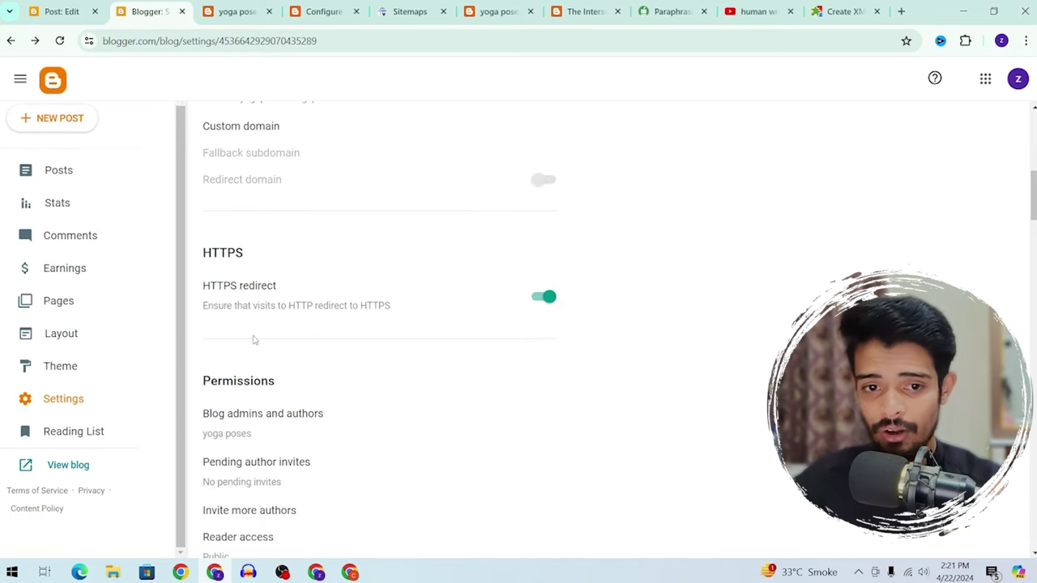
scroll(278, 273, "down", 2)
left_click_drag(236, 169, 332, 174)
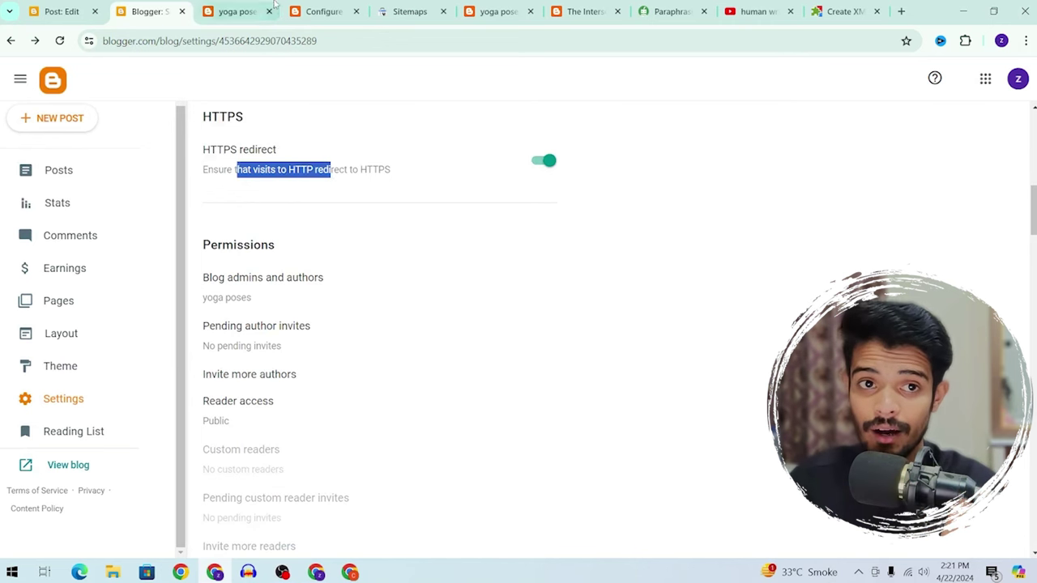
left_click(89, 41)
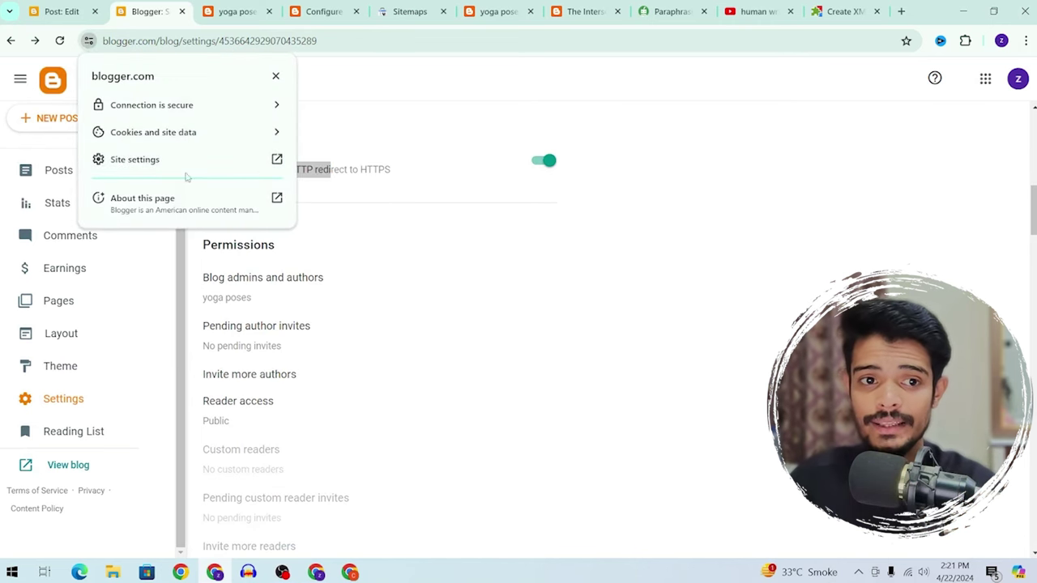
left_click(368, 111)
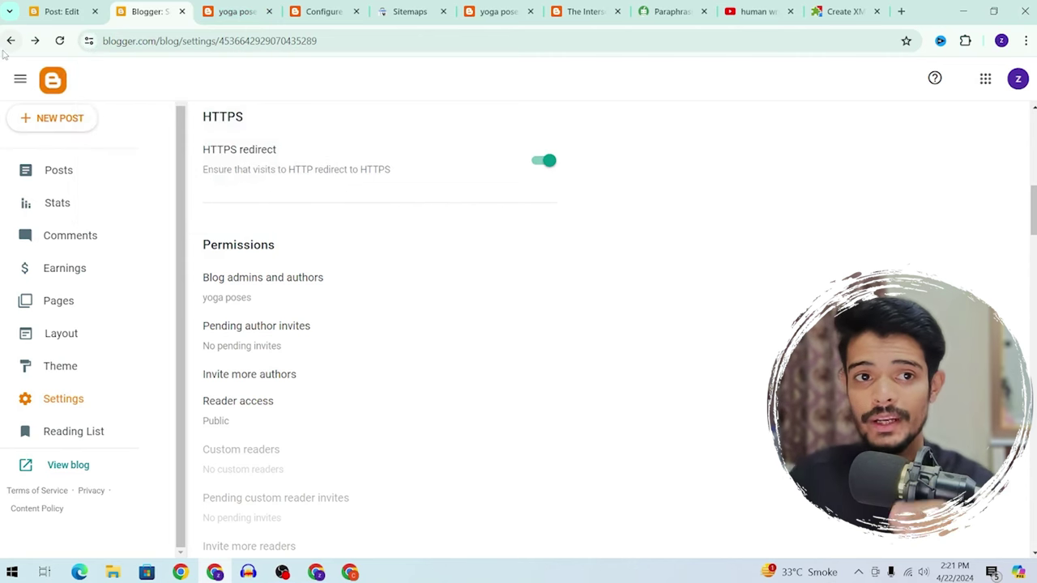
Review the permissions settings, then open the maximum posts shown on the main page setting and cancel it
scroll(263, 280, "down", 1)
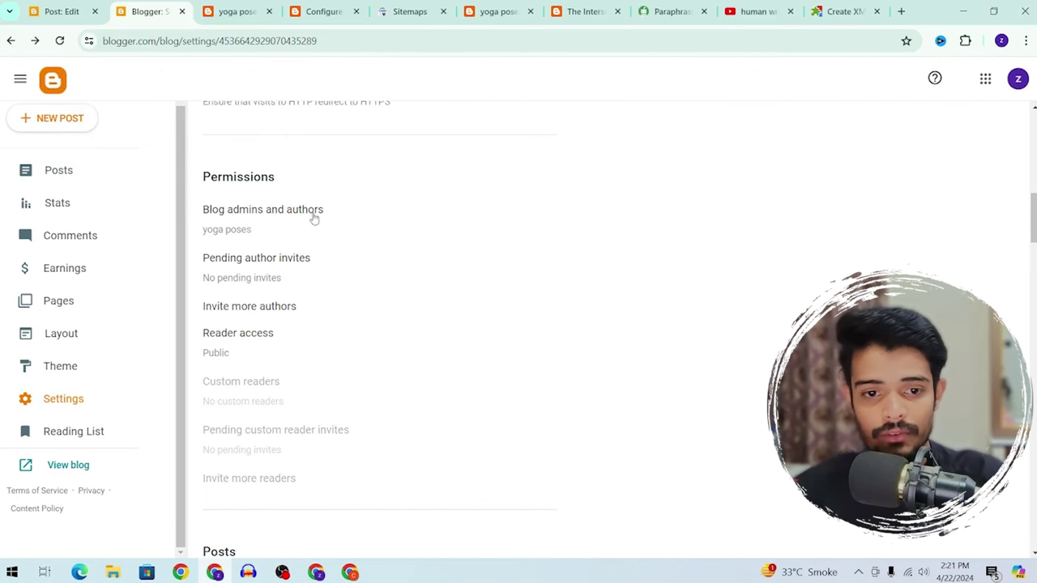
scroll(314, 219, "down", 6)
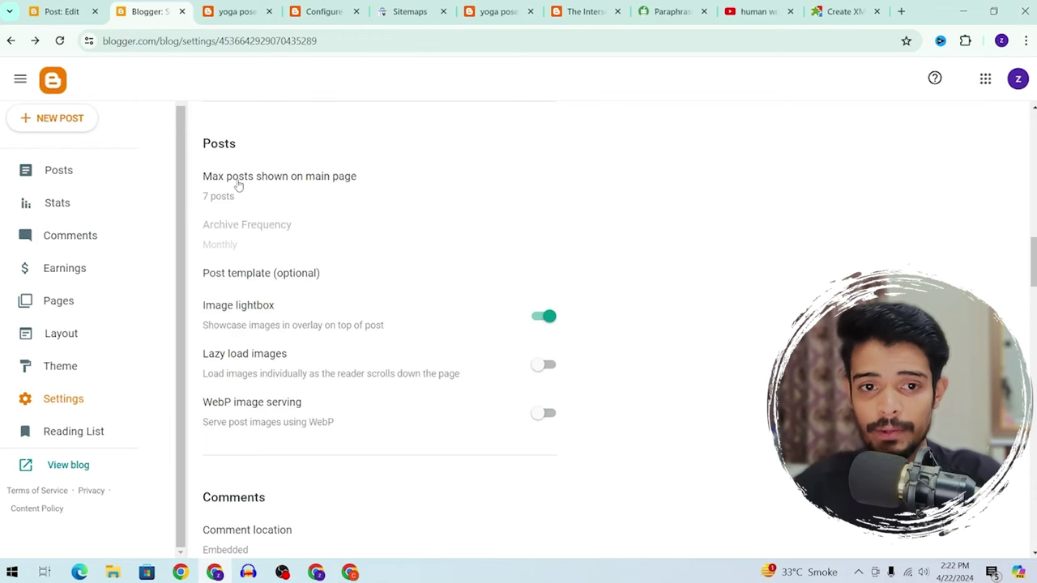
left_click(240, 190)
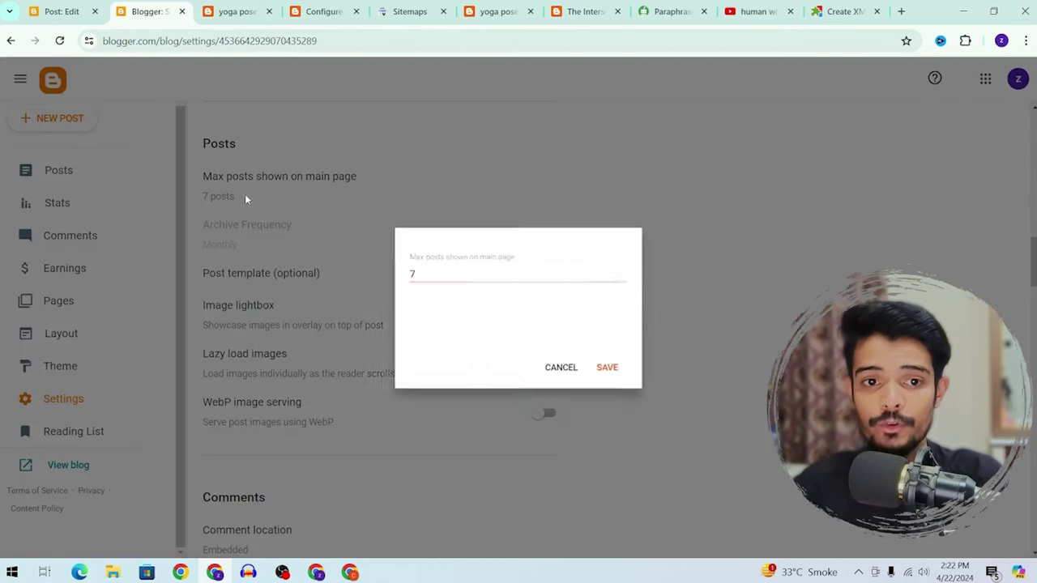
left_click(557, 374)
Enable lazy loading of images and WebP image serving in the blog's post settings
scroll(222, 202, "down", 1)
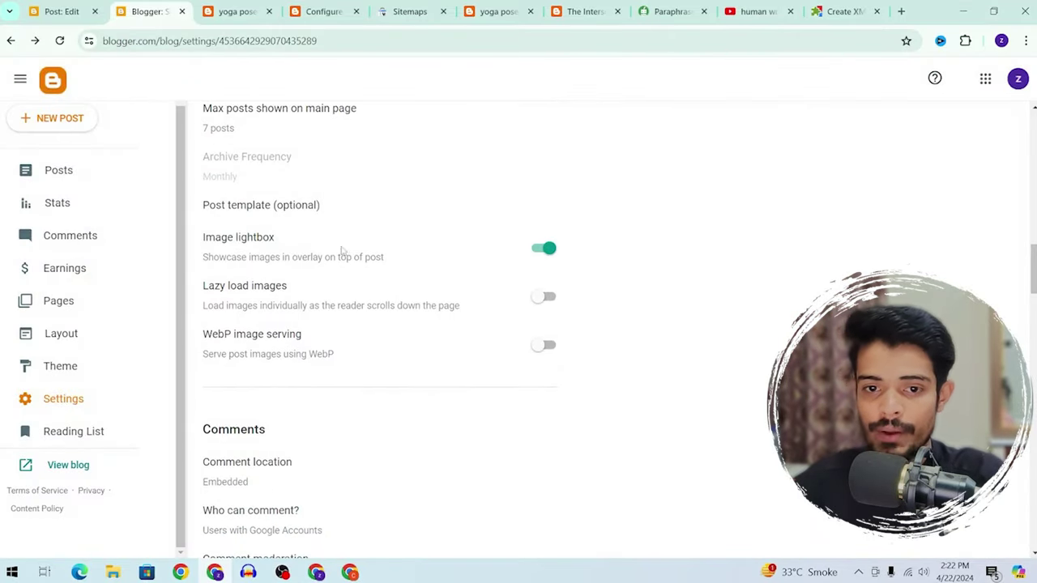
left_click(542, 298)
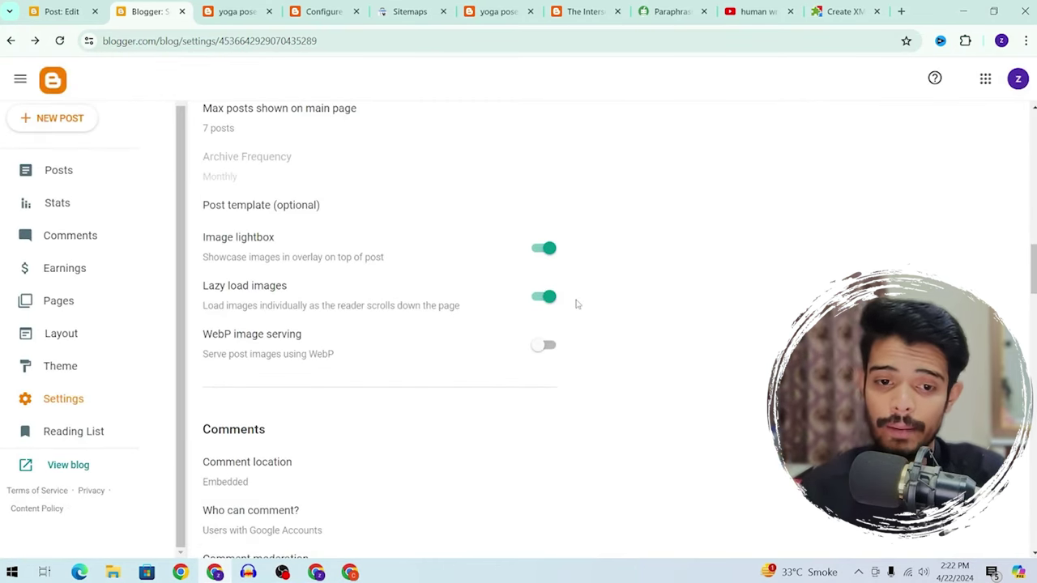
scroll(294, 309, "down", 1)
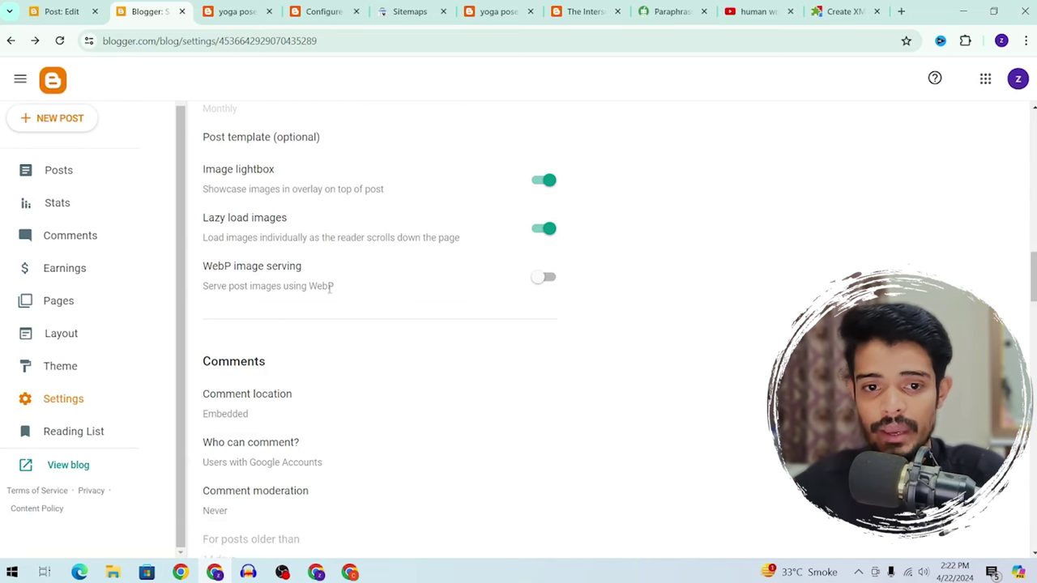
left_click(548, 277)
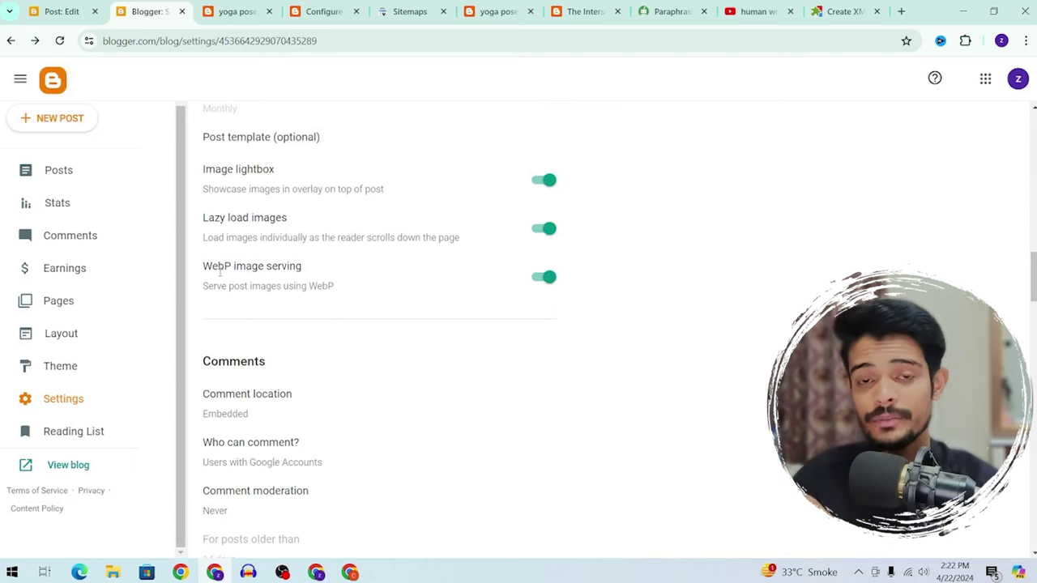
scroll(219, 273, "down", 4)
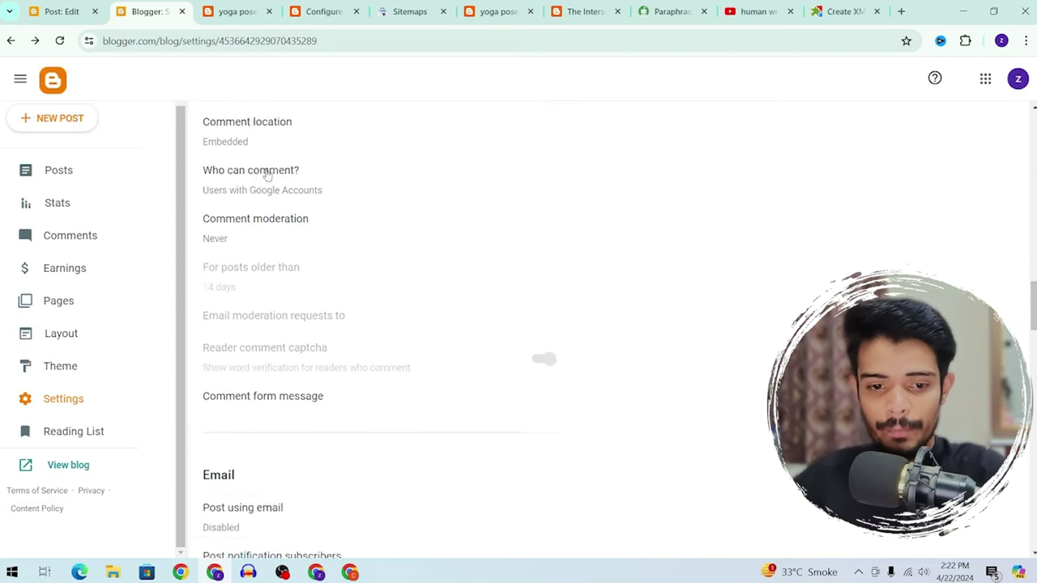
Set the blog's time zone to (GMT+05:00) Pakistan Standard Time – Karachi in the formatting settings and save it
scroll(268, 174, "down", 4)
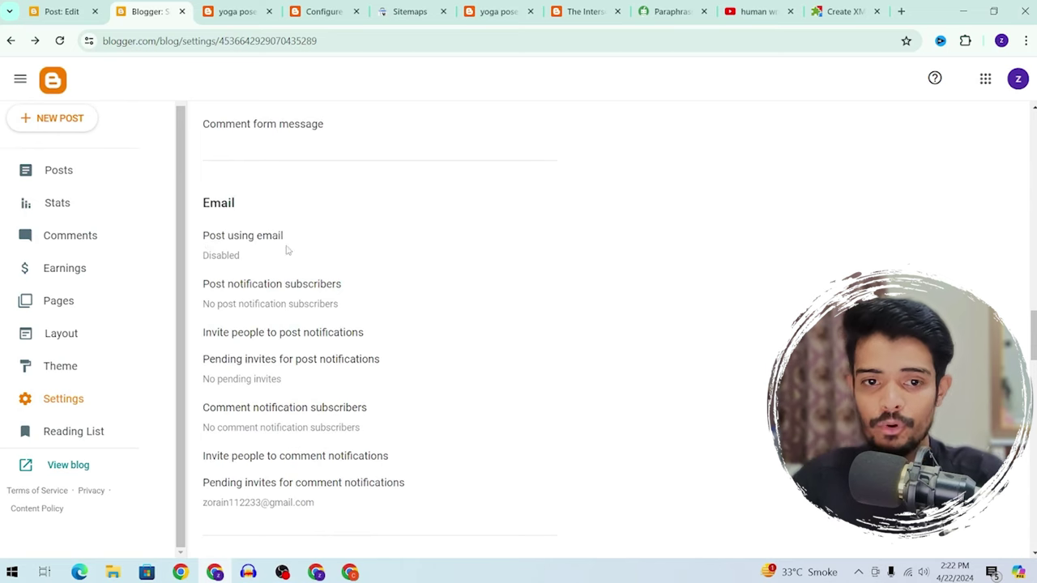
scroll(276, 259, "down", 5)
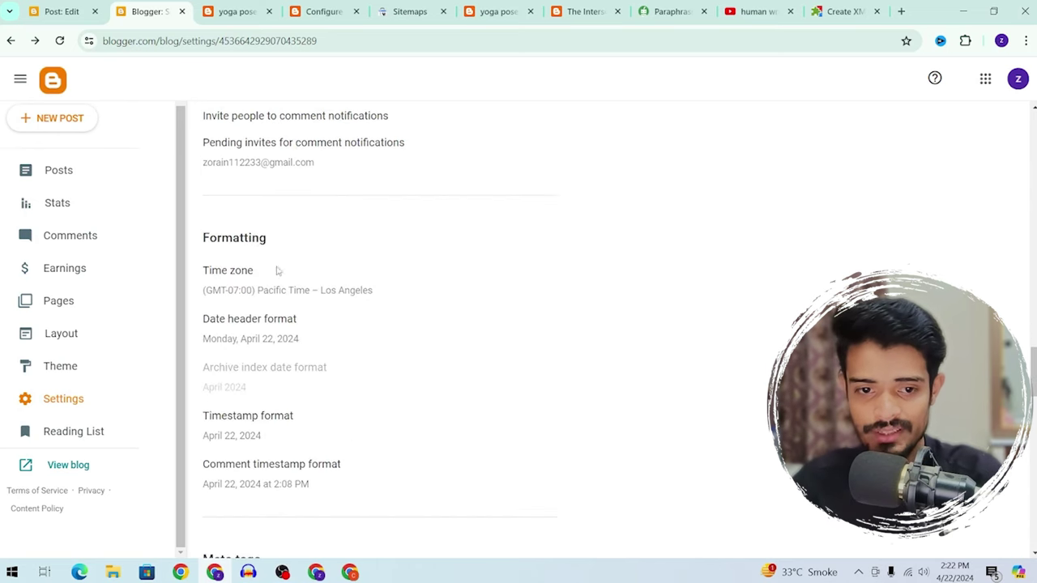
left_click(291, 294)
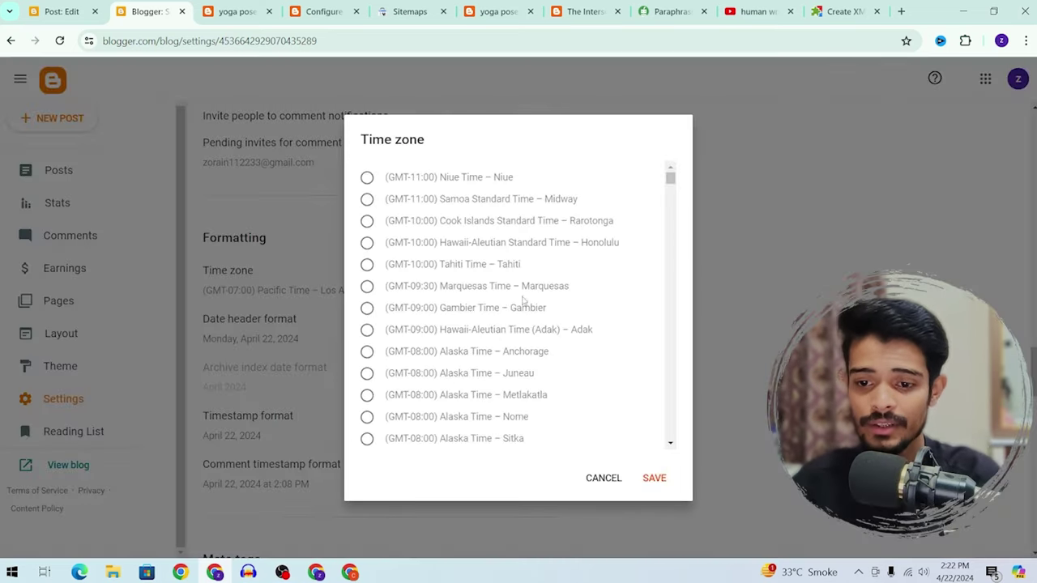
scroll(591, 295, "down", 10)
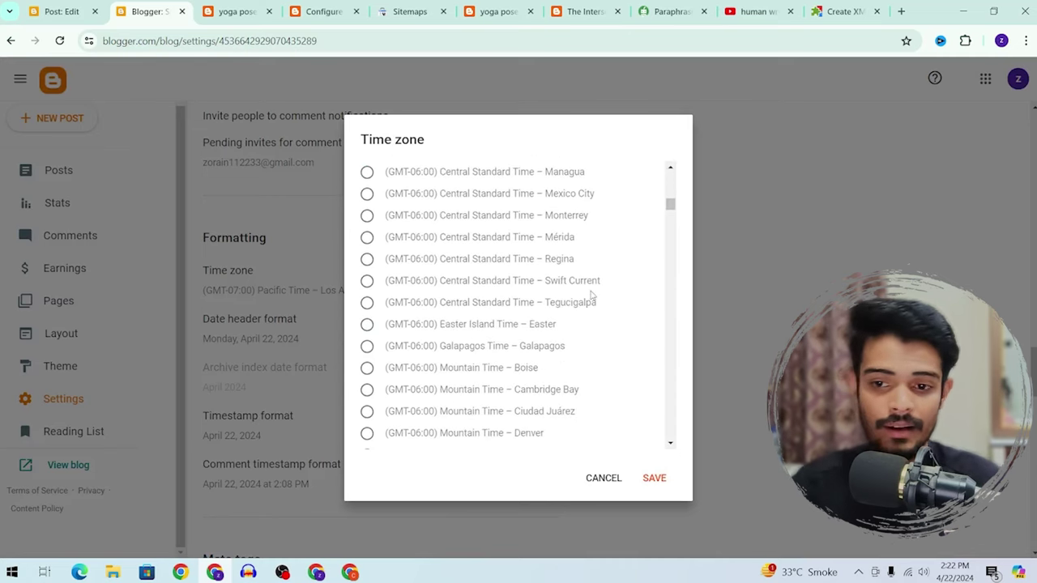
scroll(592, 296, "down", 8)
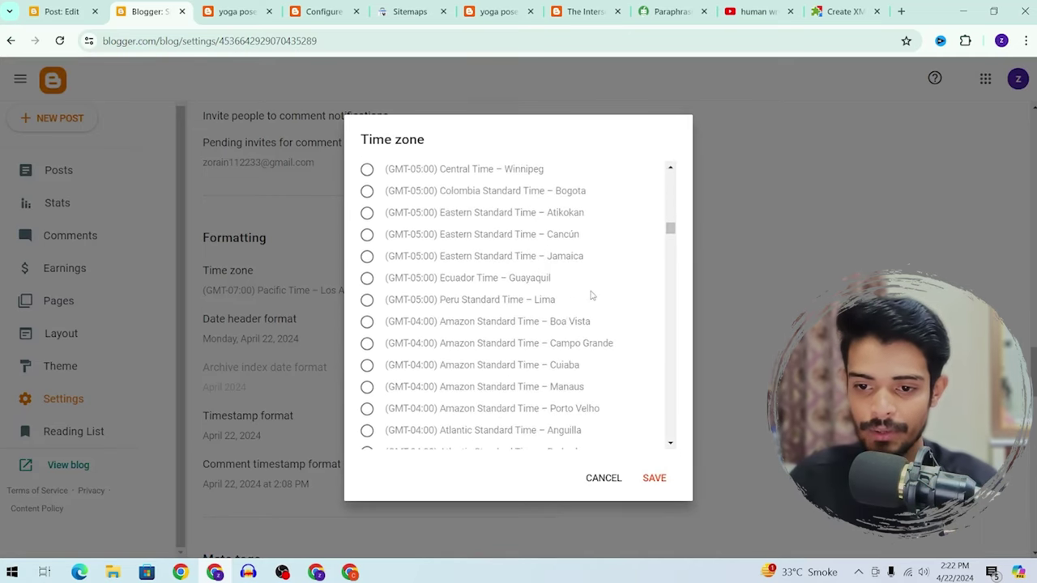
scroll(592, 296, "down", 10)
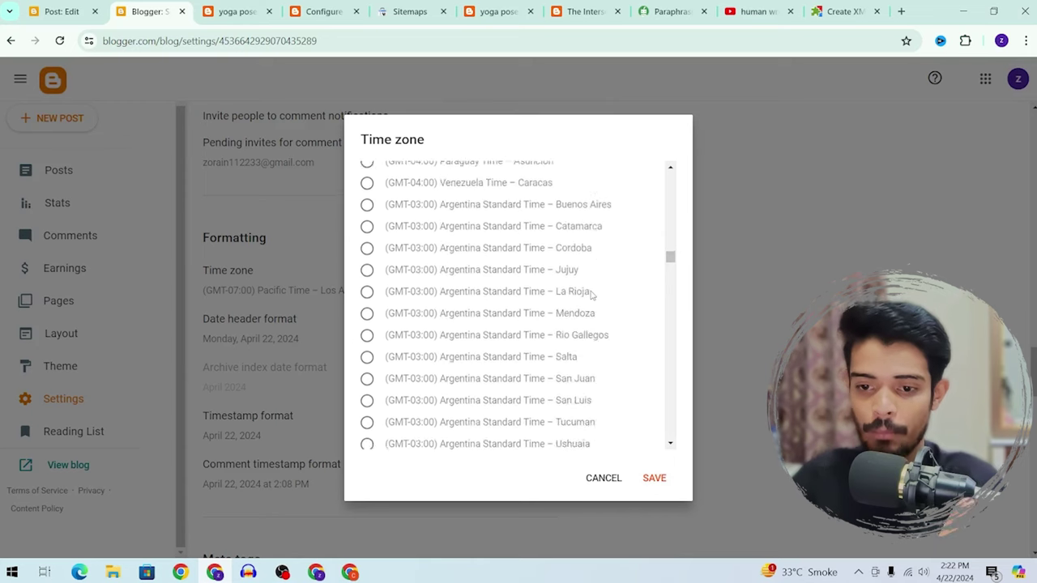
scroll(591, 295, "down", 5)
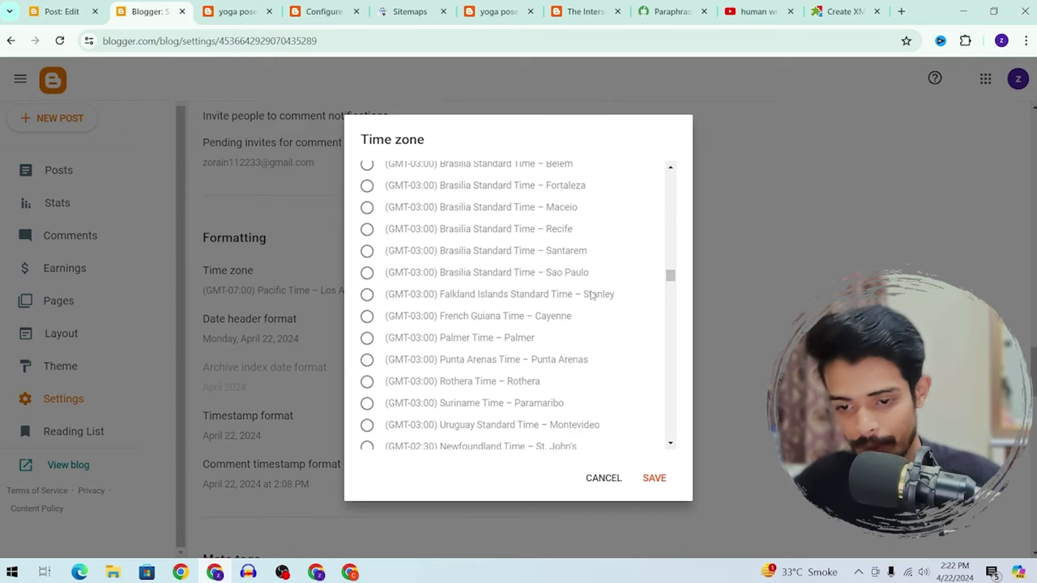
scroll(591, 296, "down", 15)
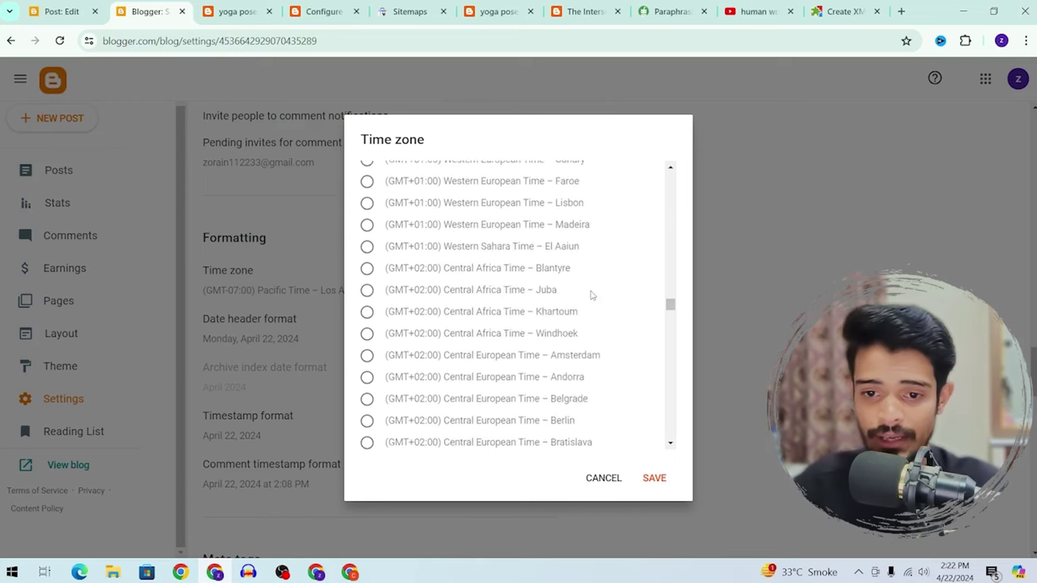
scroll(590, 294, "up", 3)
scroll(590, 294, "down", 20)
left_click(512, 256)
left_click(658, 481)
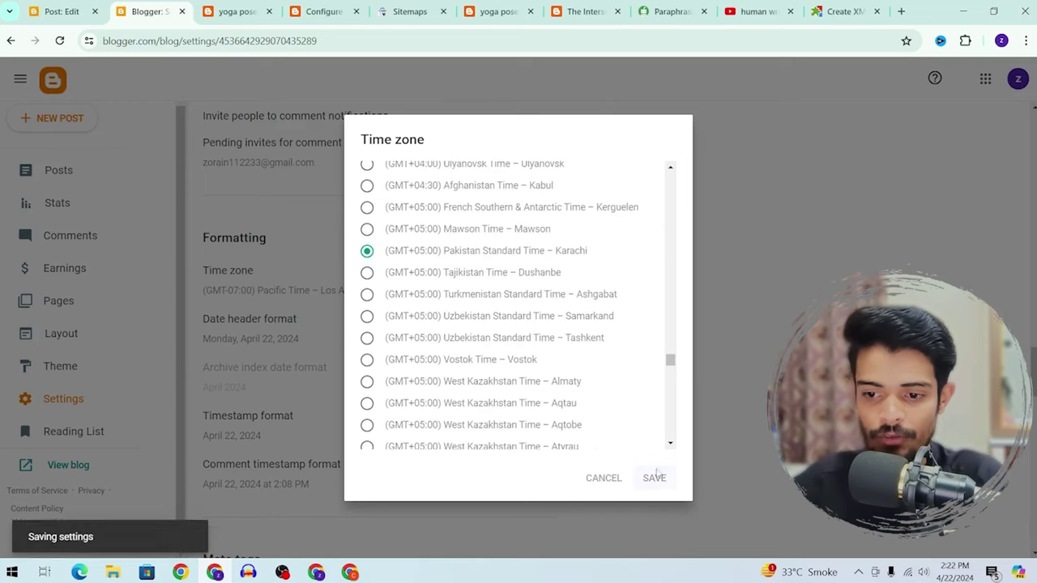
Enable the search description in the blog's meta tags, then open the search description editor and close it without entering text
scroll(324, 292, "down", 2)
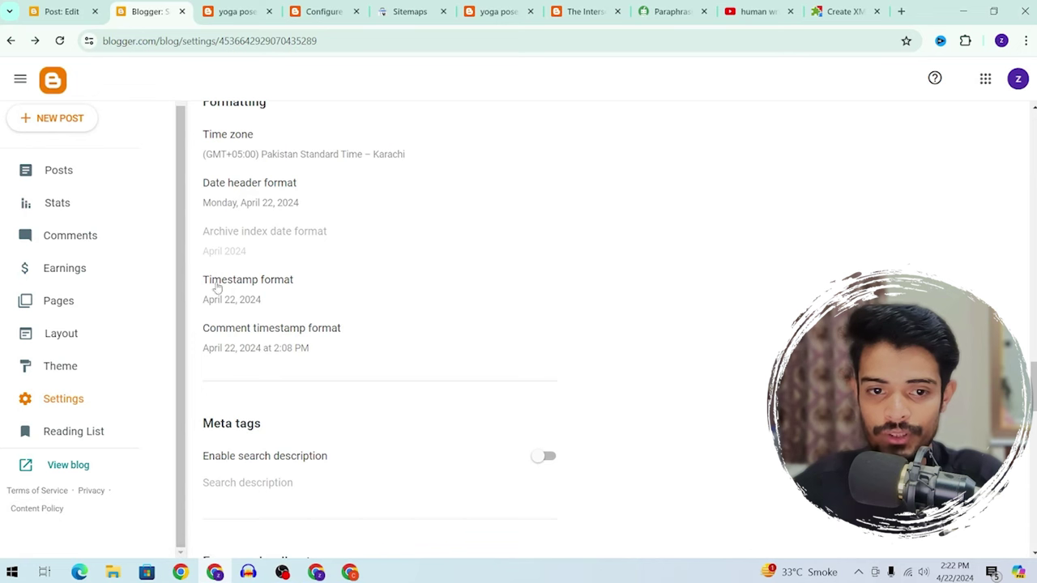
scroll(303, 294, "down", 3)
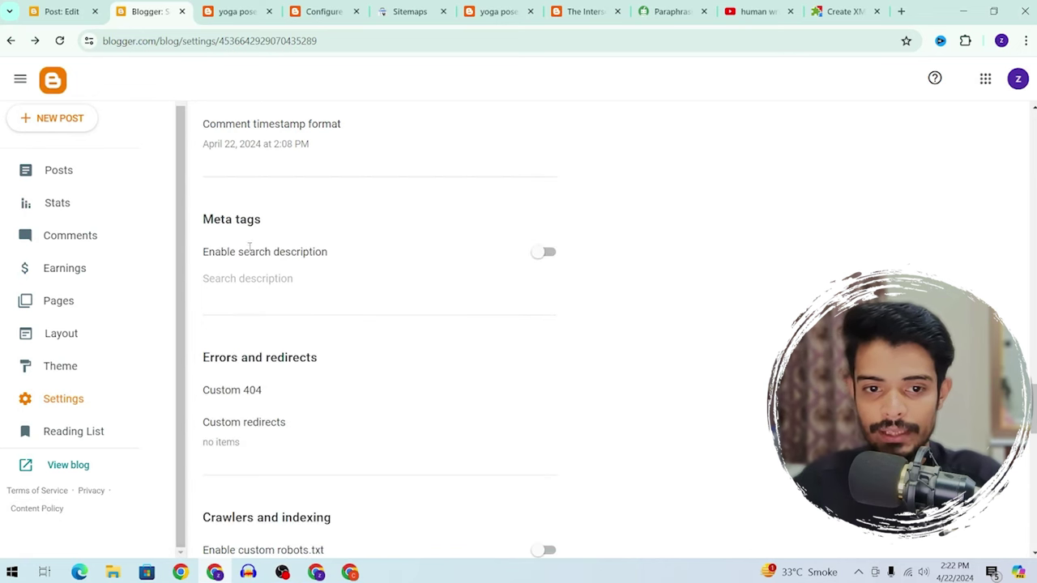
left_click_drag(202, 253, 376, 251)
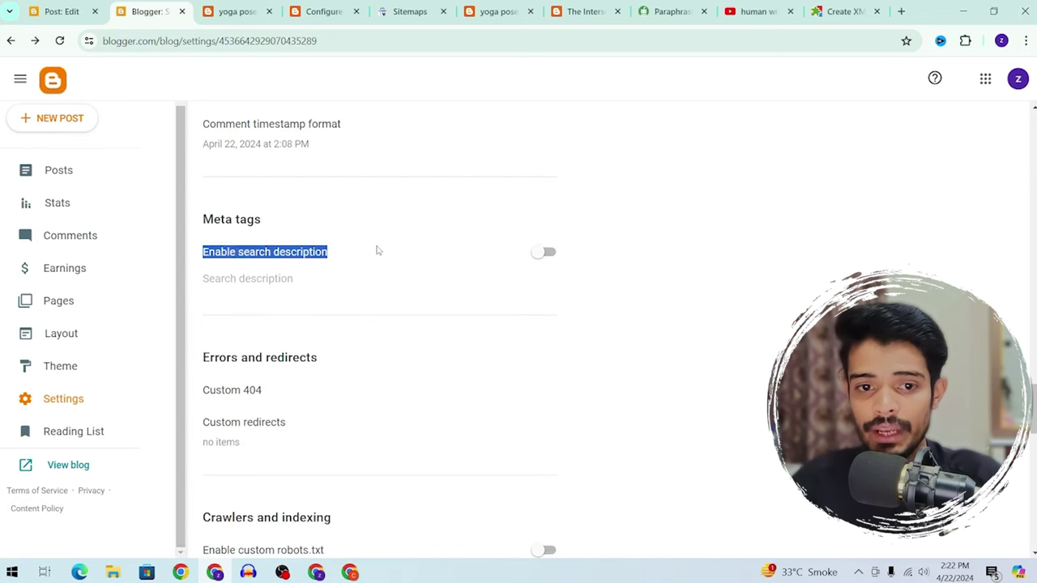
left_click(538, 256)
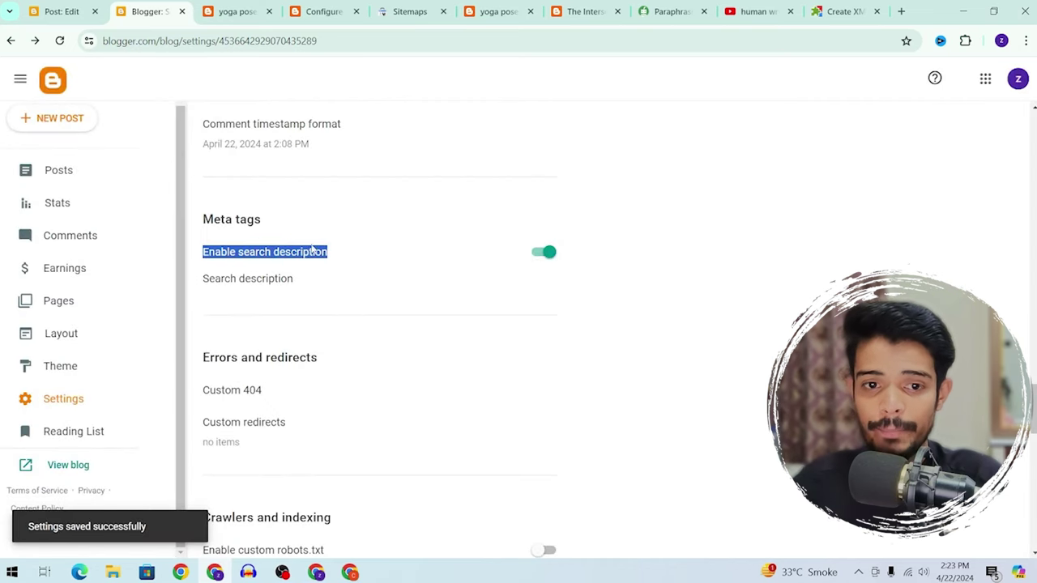
left_click(272, 276)
left_click(369, 332)
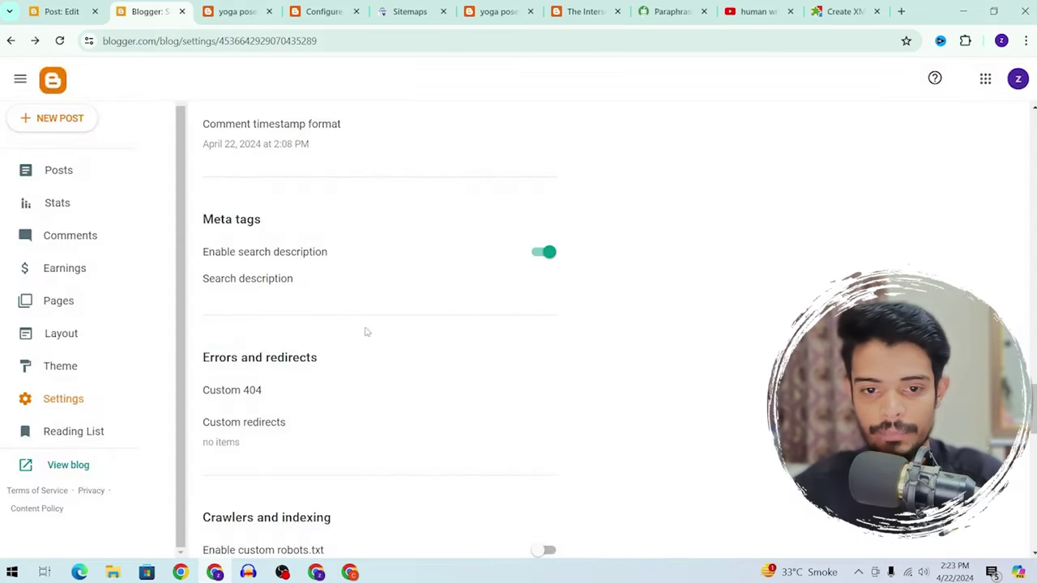
Review the remaining blog settings for redirects, crawlers and indexing, monetization, blog management, site feed and general options
scroll(307, 322, "down", 4)
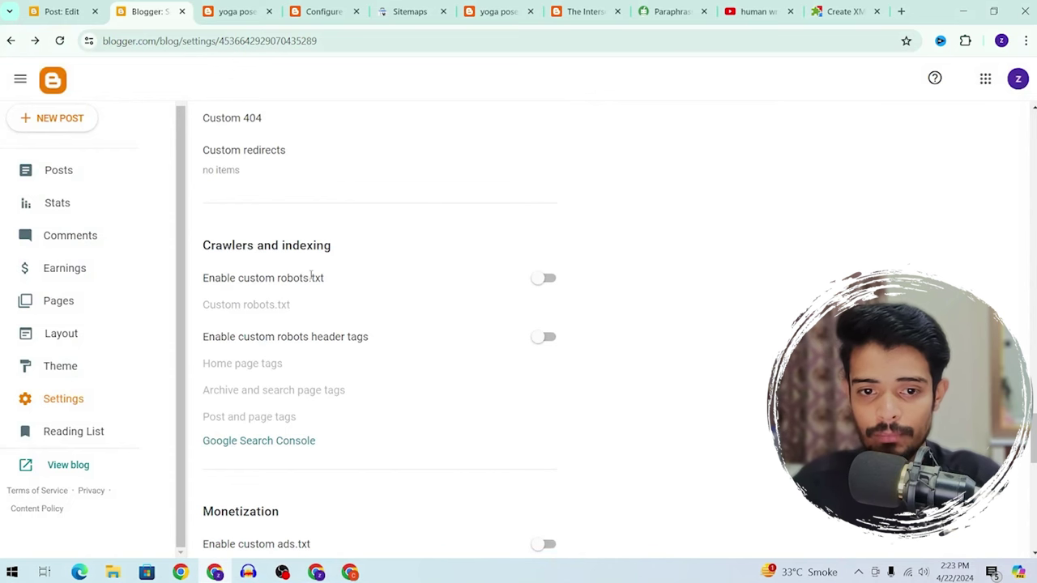
scroll(202, 325, "down", 3)
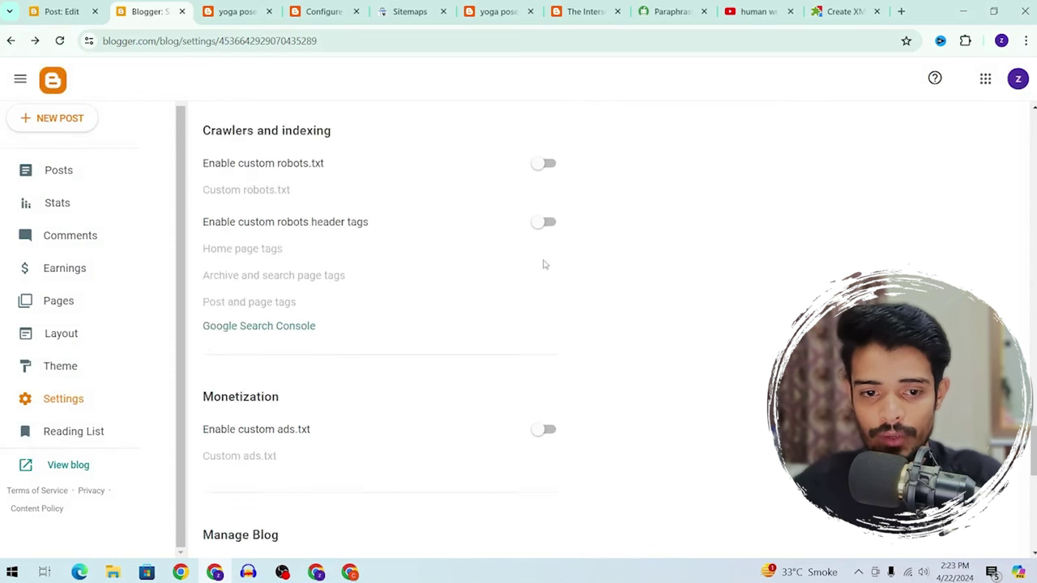
scroll(568, 144, "down", 2)
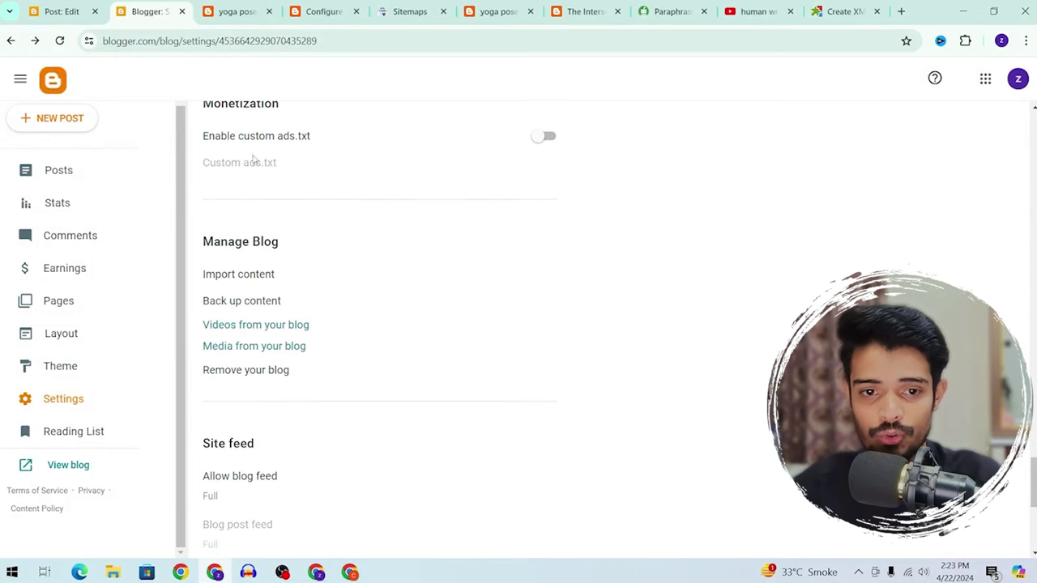
scroll(353, 151, "down", 1)
scroll(254, 208, "down", 5)
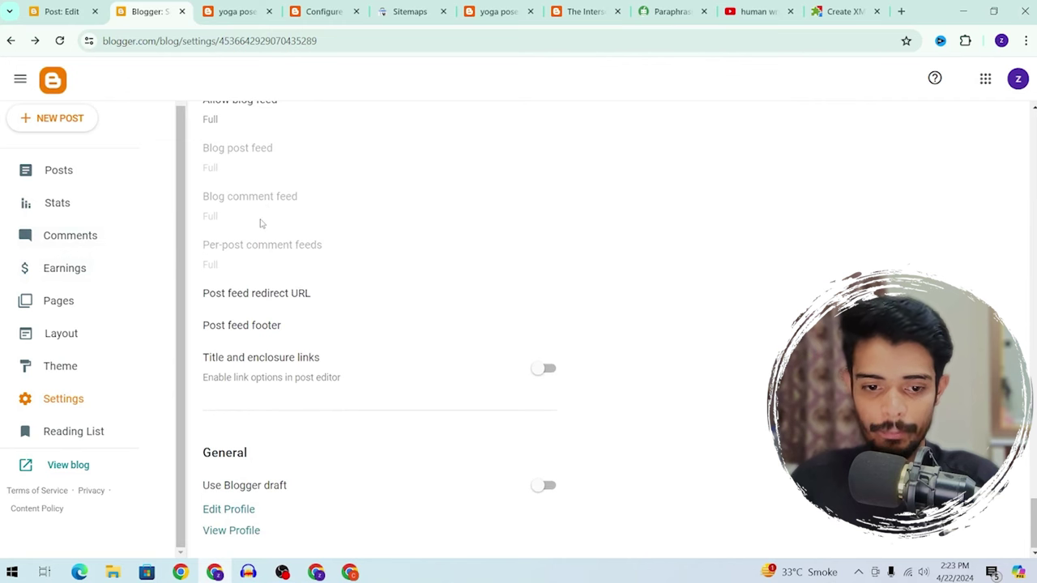
scroll(392, 283, "up", 7)
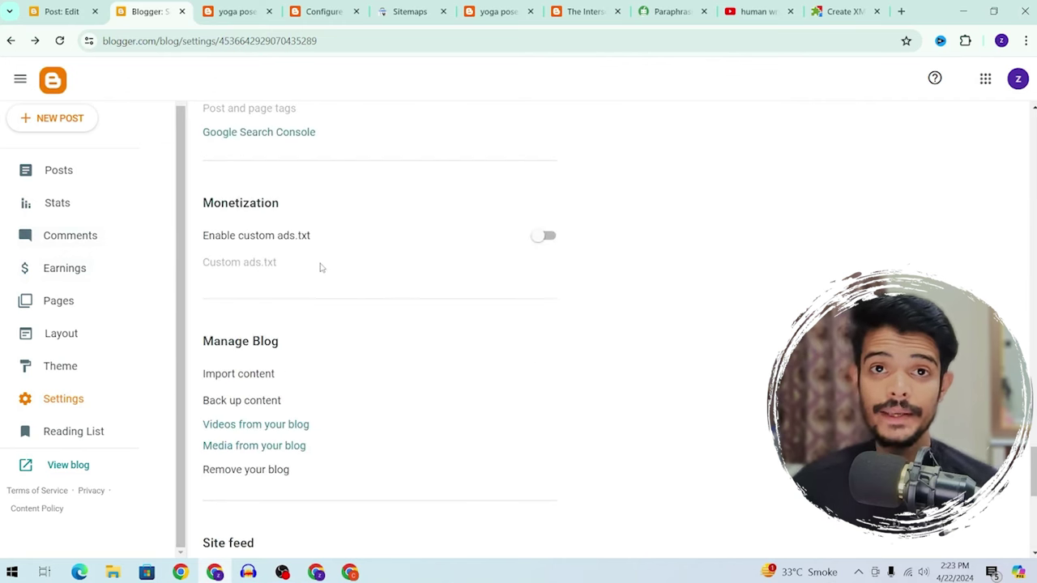
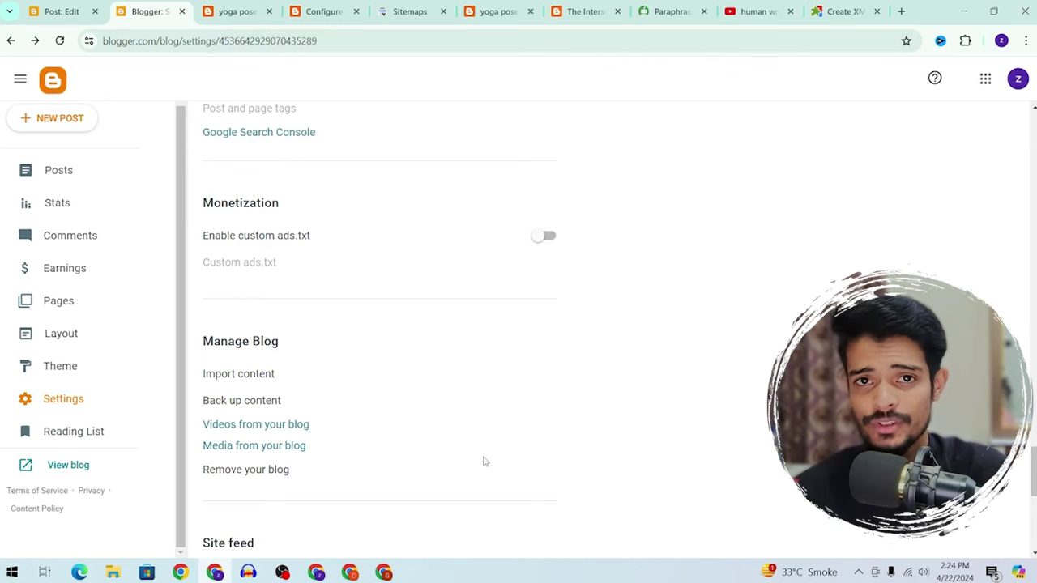
Switch to YouTube and look through the video results about Adsterra alternatives, comparing with the blog's monetization settings
left_click(757, 11)
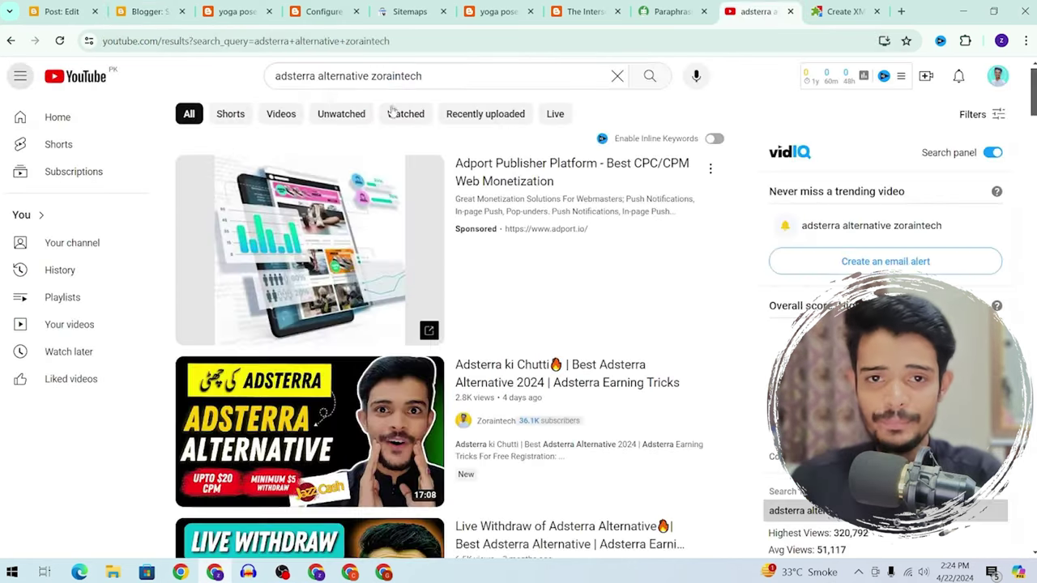
scroll(437, 215, "down", 3)
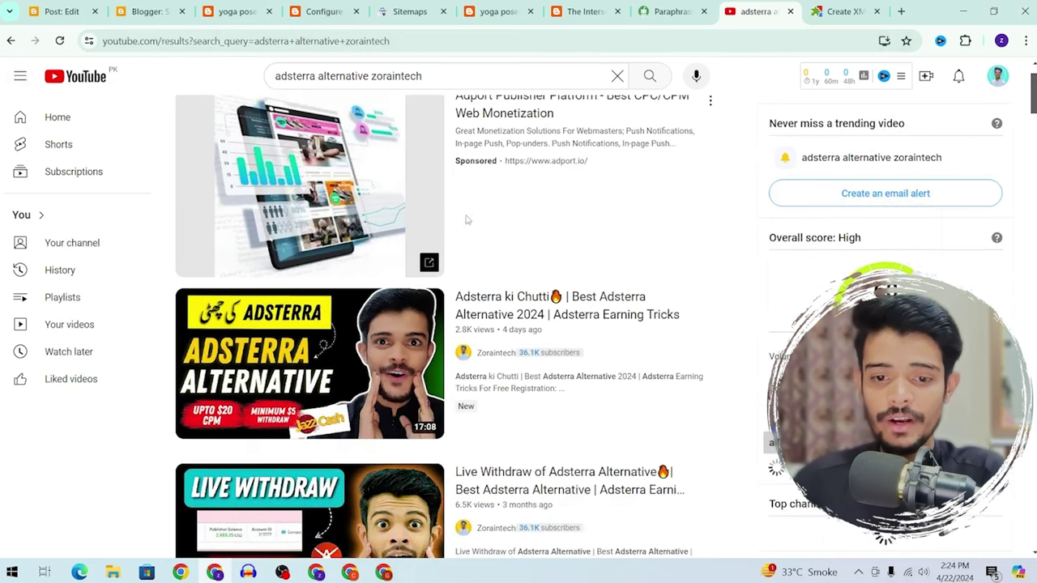
scroll(418, 209, "up", 1)
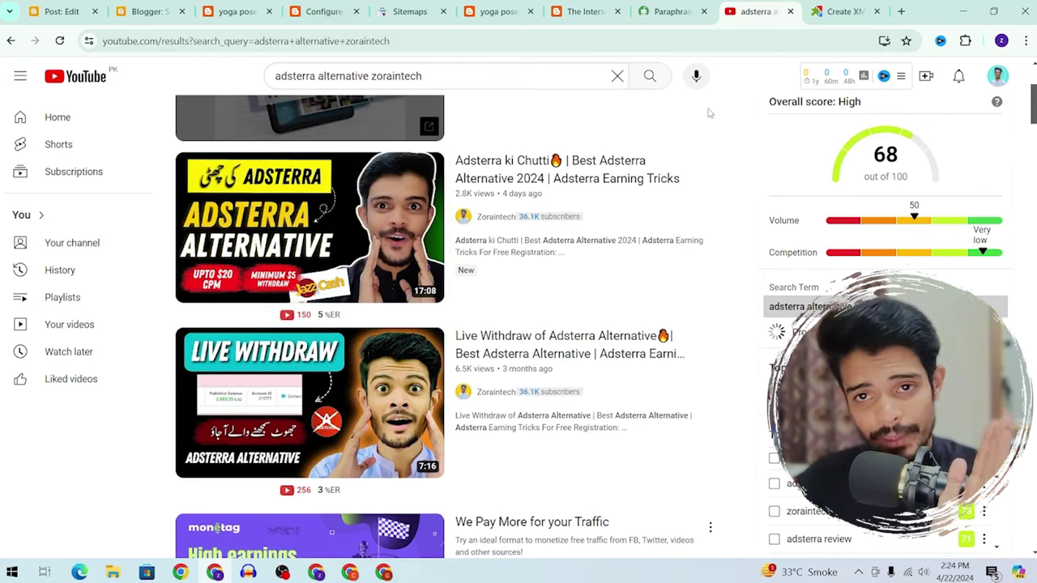
left_click(322, 11)
left_click(148, 9)
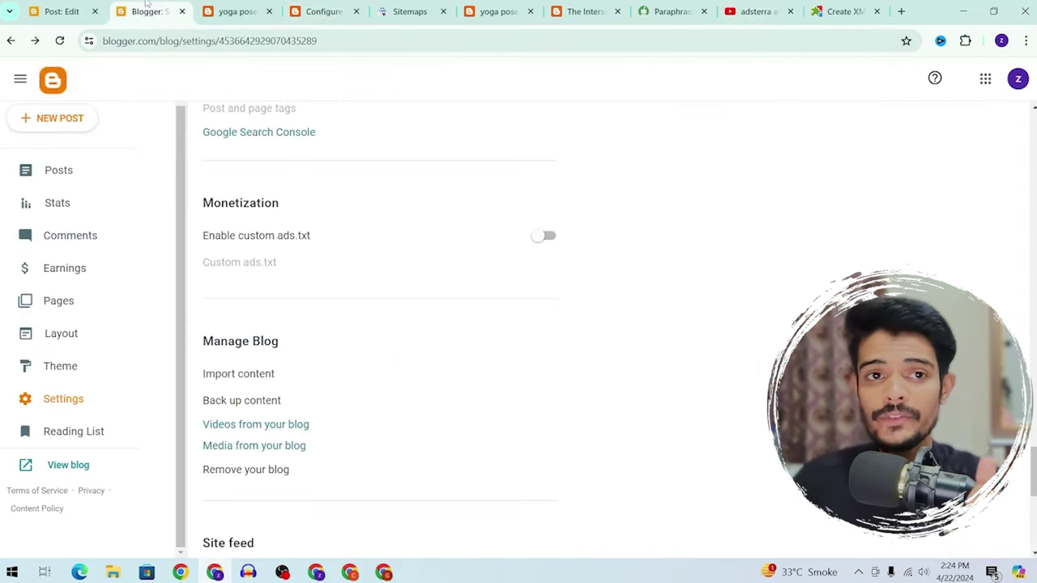
left_click(792, 5)
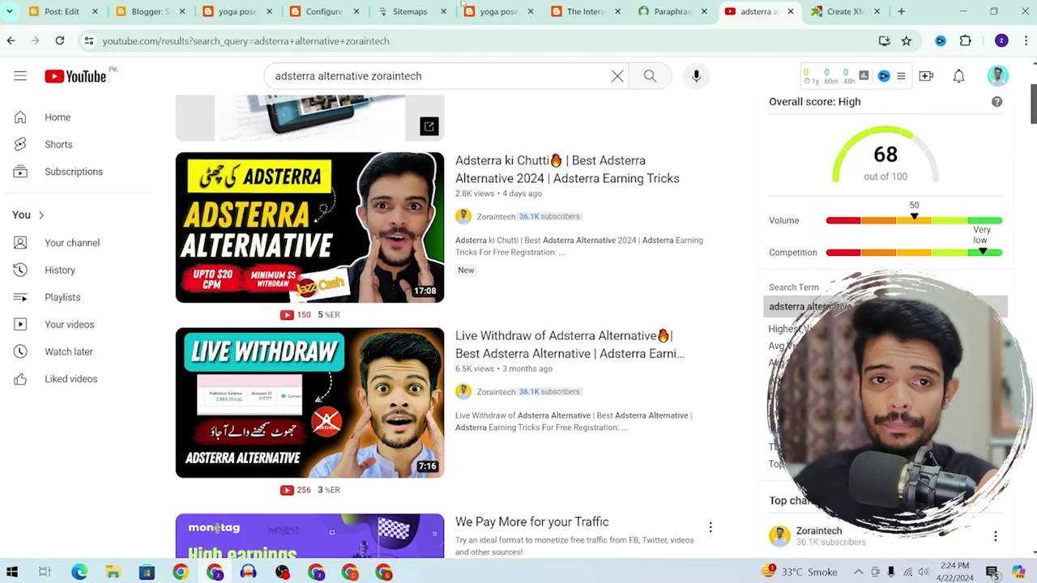
left_click(152, 7)
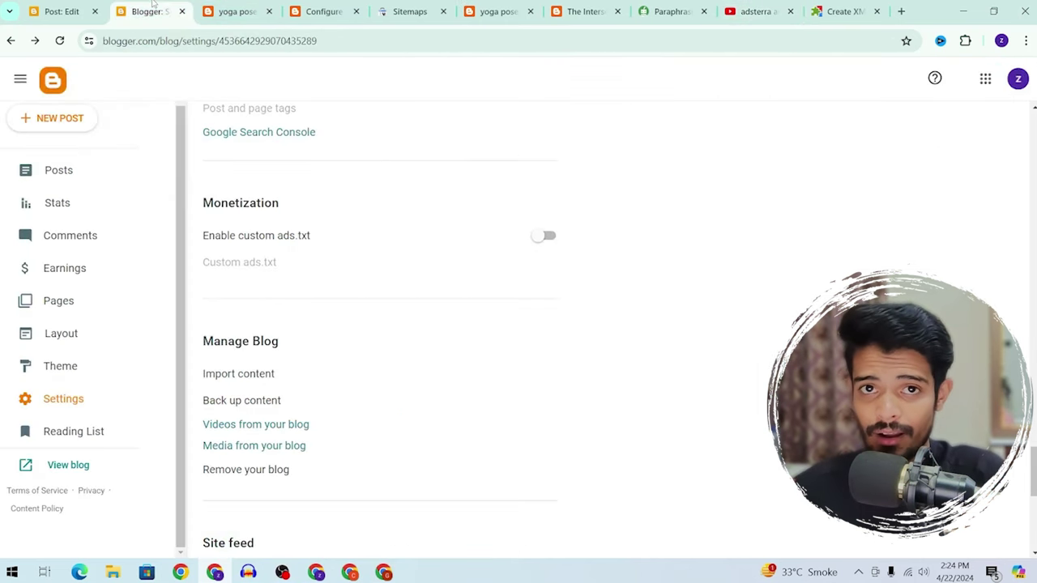
left_click(723, 5)
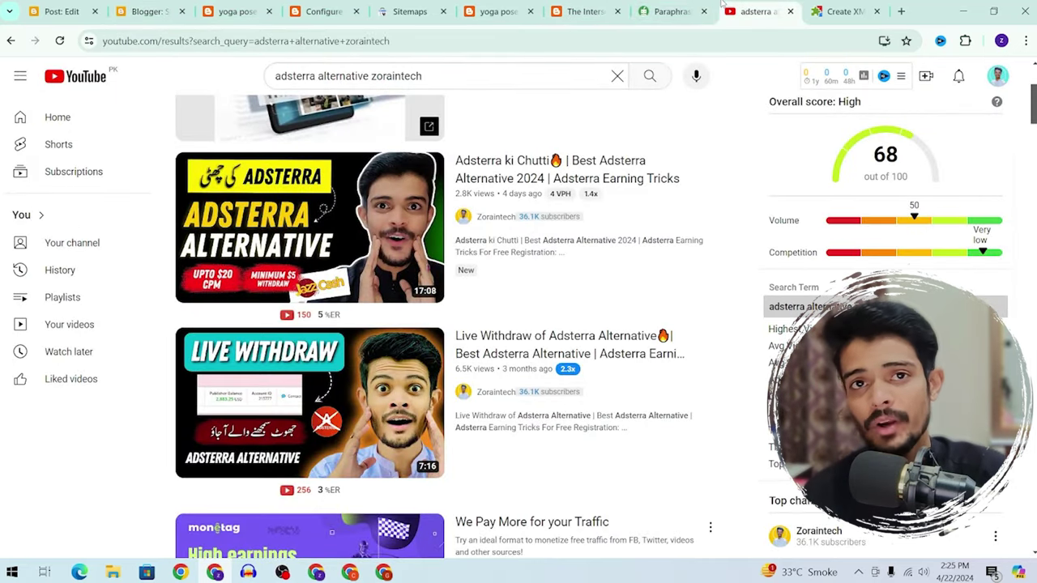
scroll(478, 168, "down", 5)
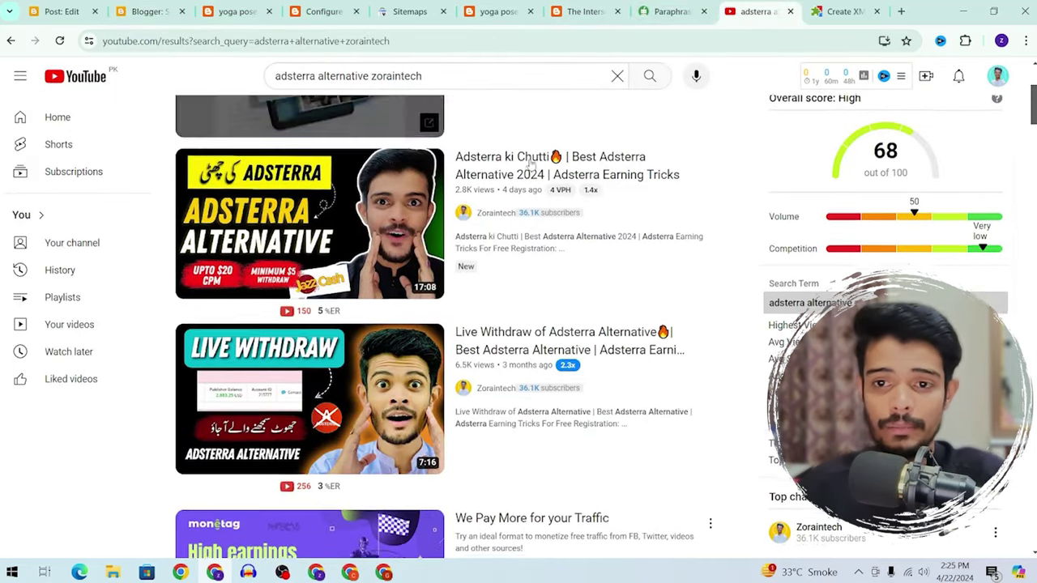
scroll(478, 168, "up", 6)
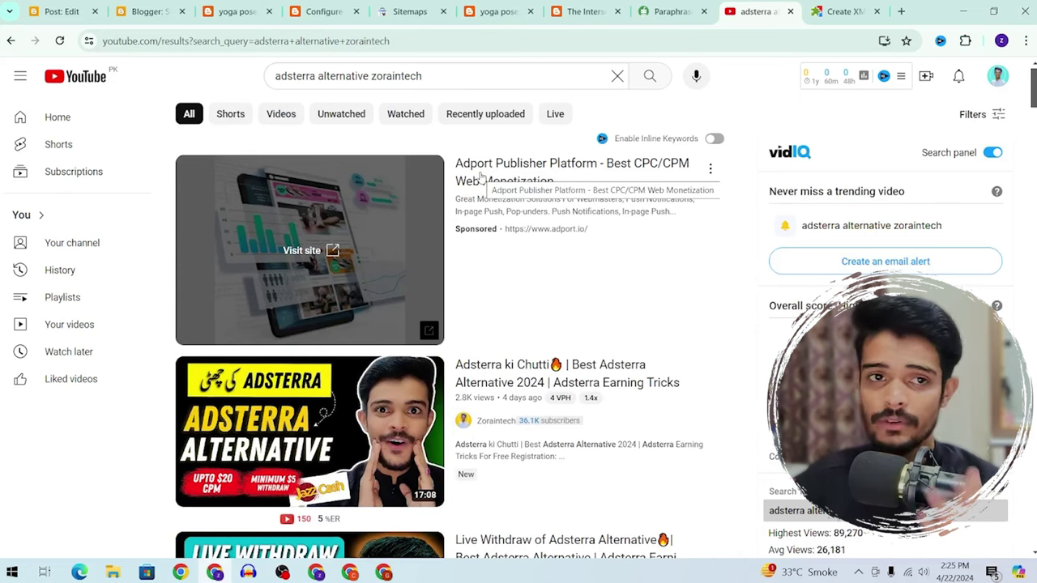
Switch to the Adsterra publisher site and review the list of websites in the account
left_click(146, 12)
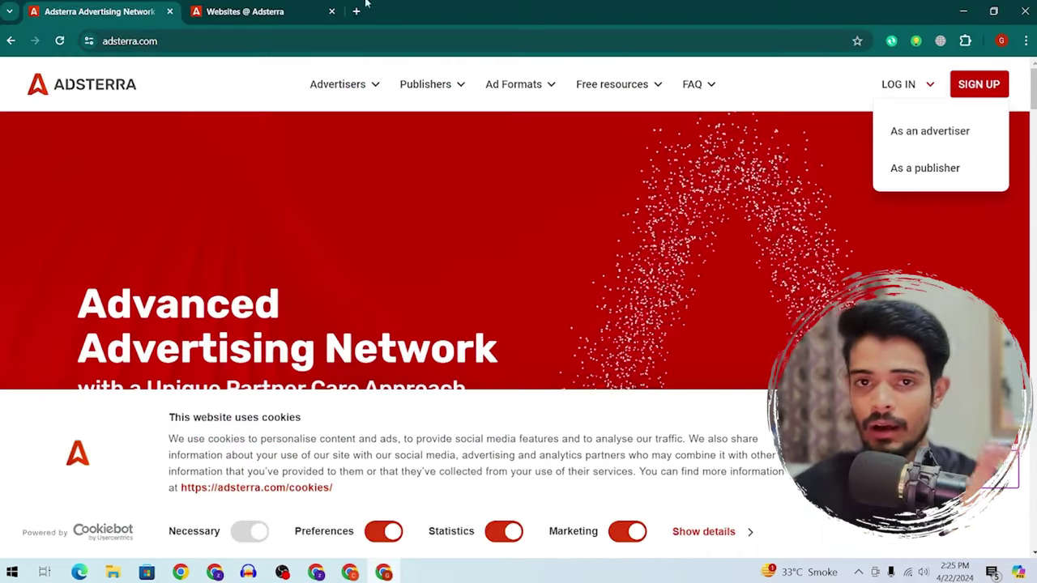
left_click(288, 13)
scroll(312, 251, "down", 2)
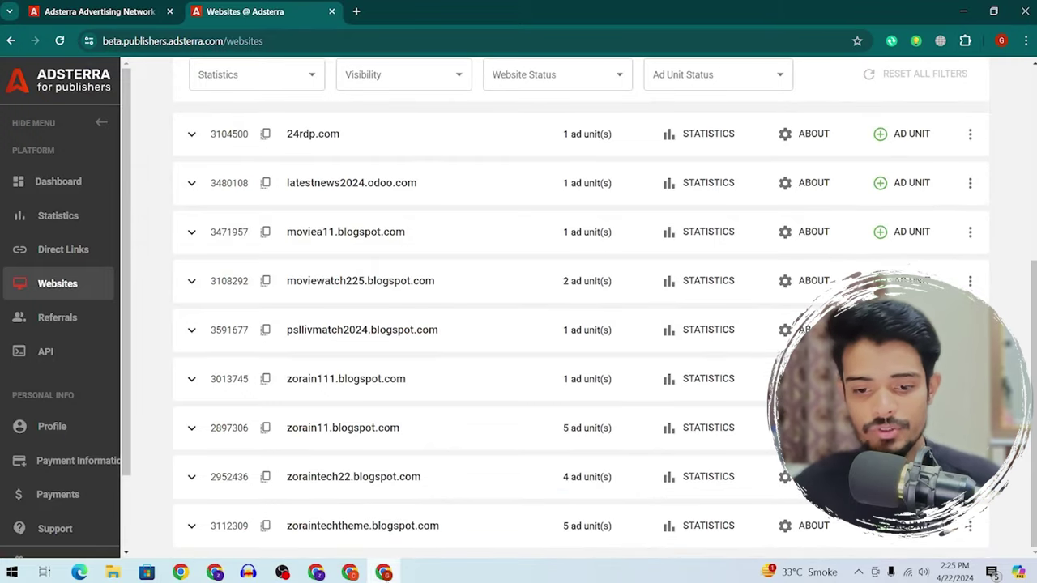
left_click(316, 571)
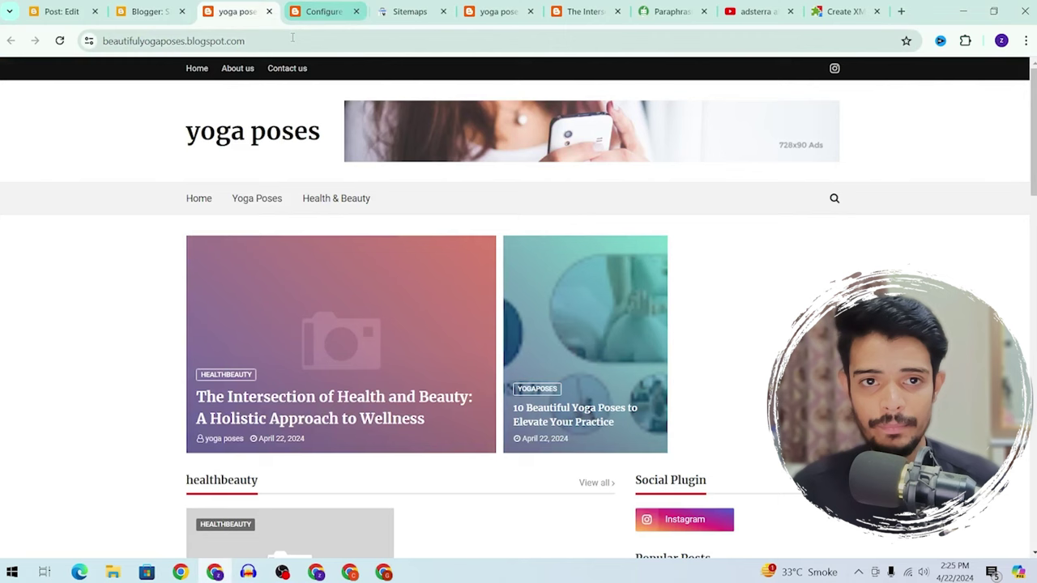
left_click(292, 37)
key("ctrl+c")
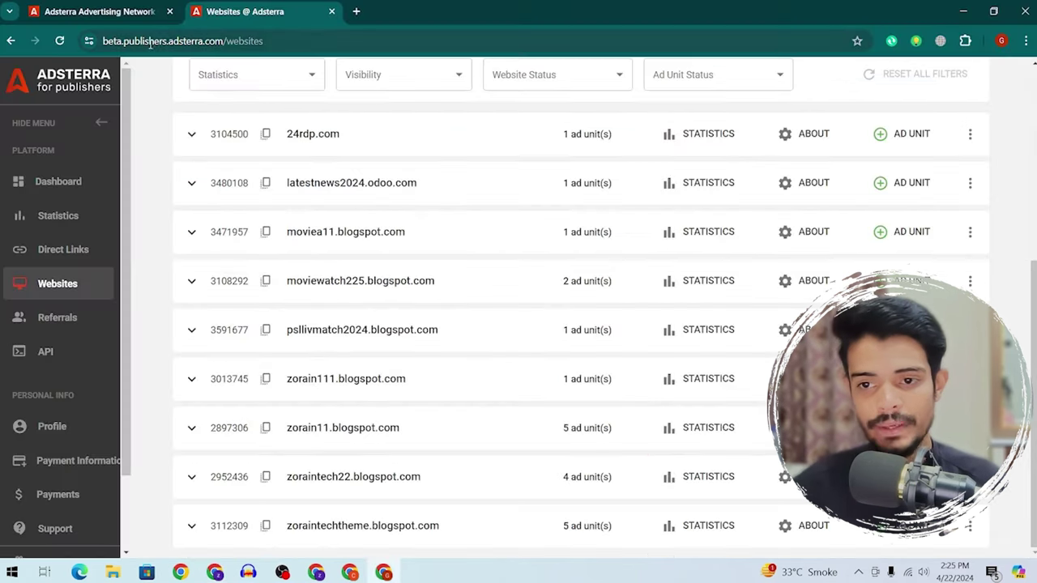
scroll(972, 142, "up", 3)
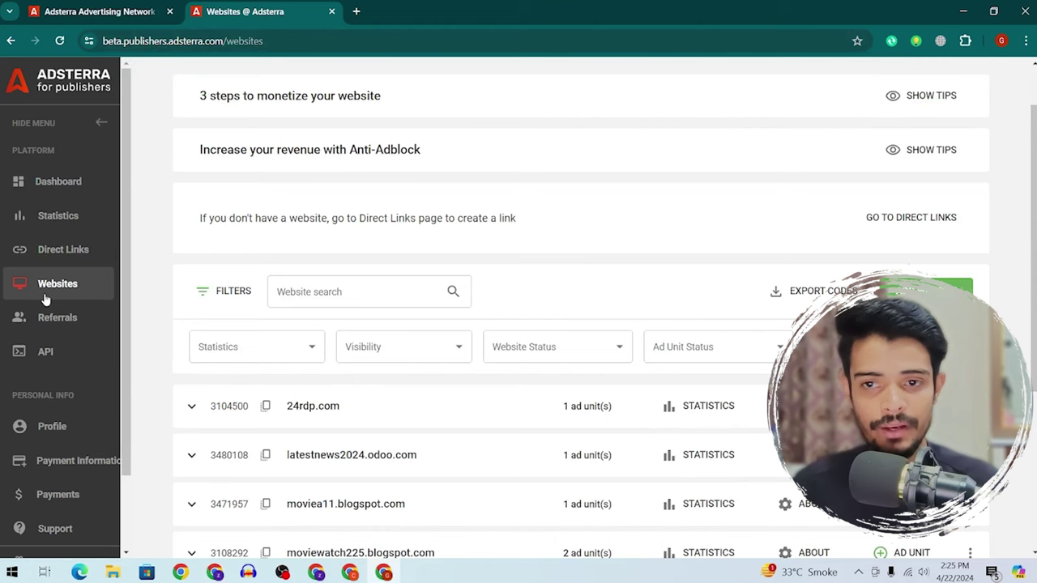
left_click(926, 290)
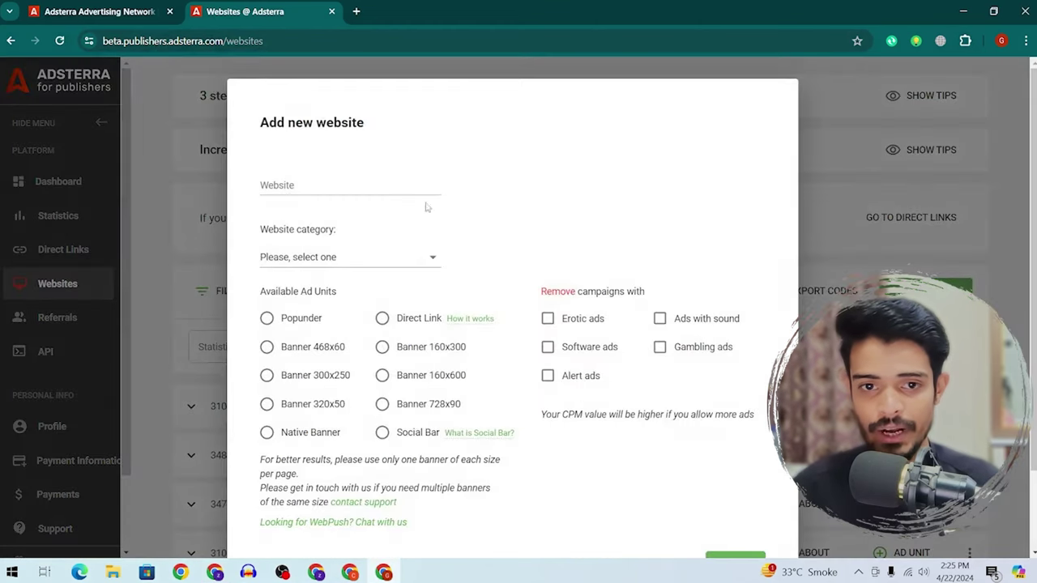
left_click(356, 185)
key("ctrl+v")
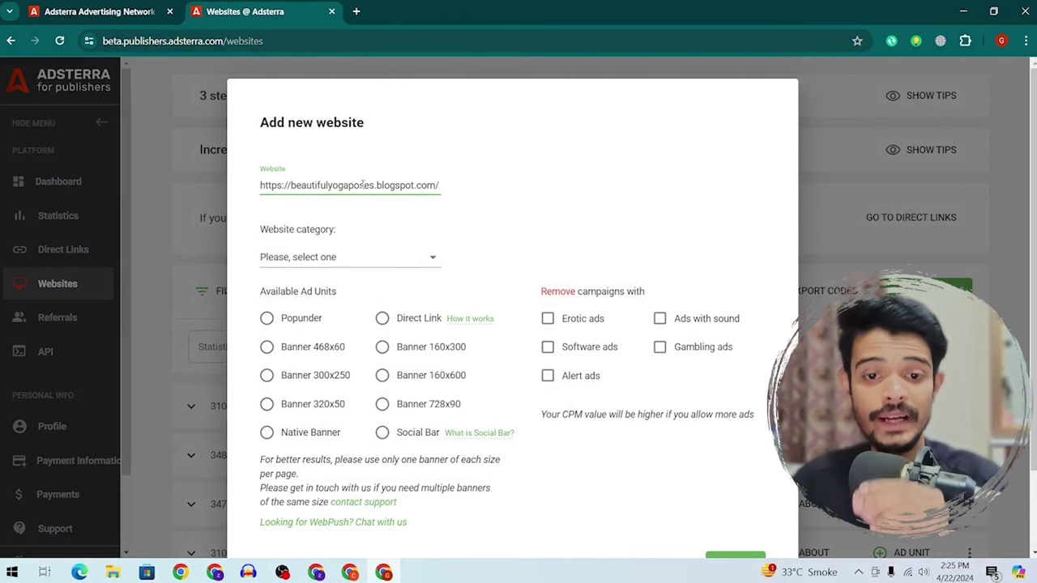
Look through the available website categories and set the new website's category to Social
left_click(376, 257)
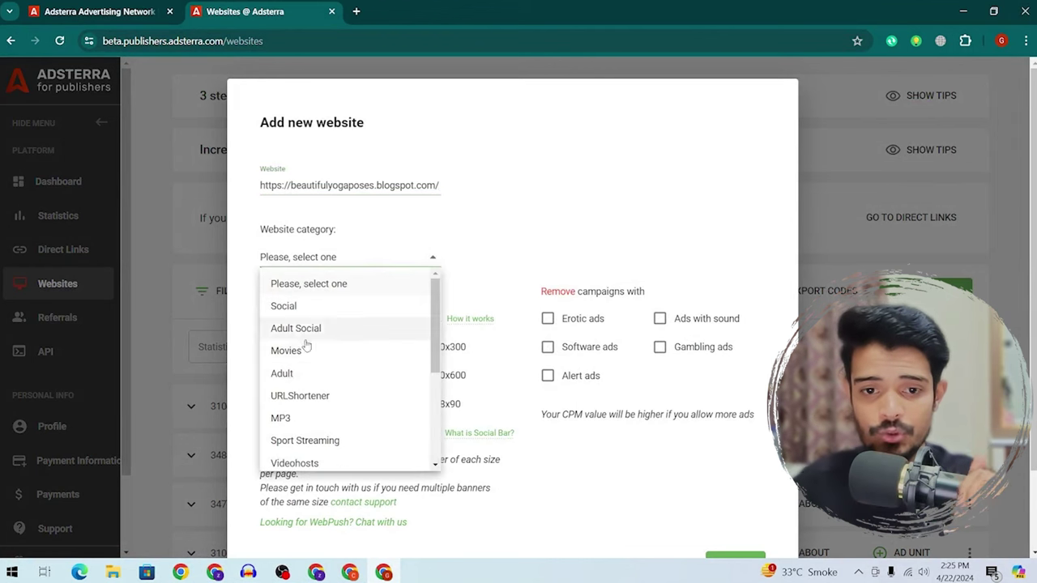
scroll(324, 443, "down", 3)
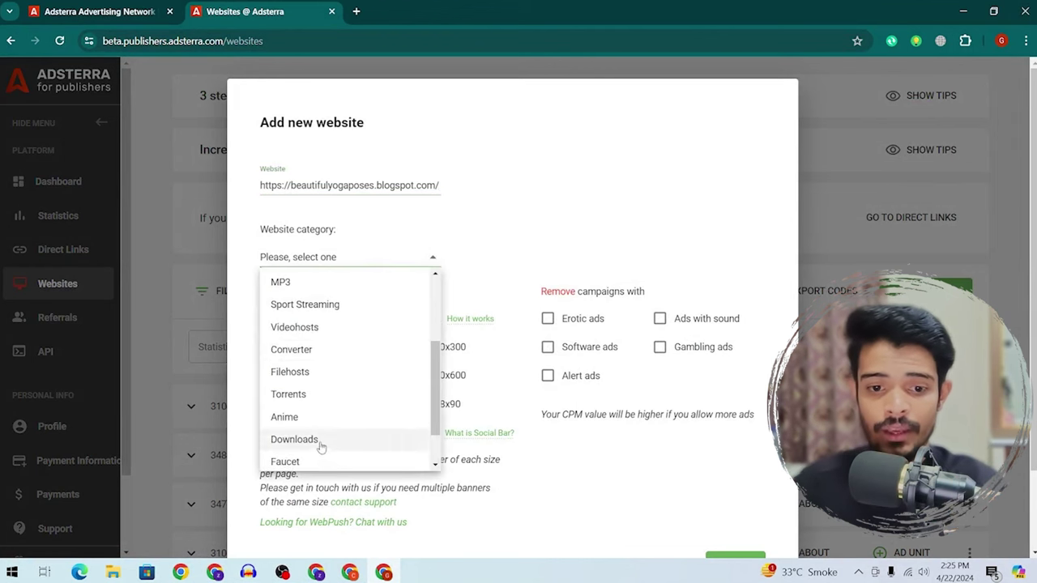
scroll(328, 448, "up", 2)
scroll(326, 445, "up", 1)
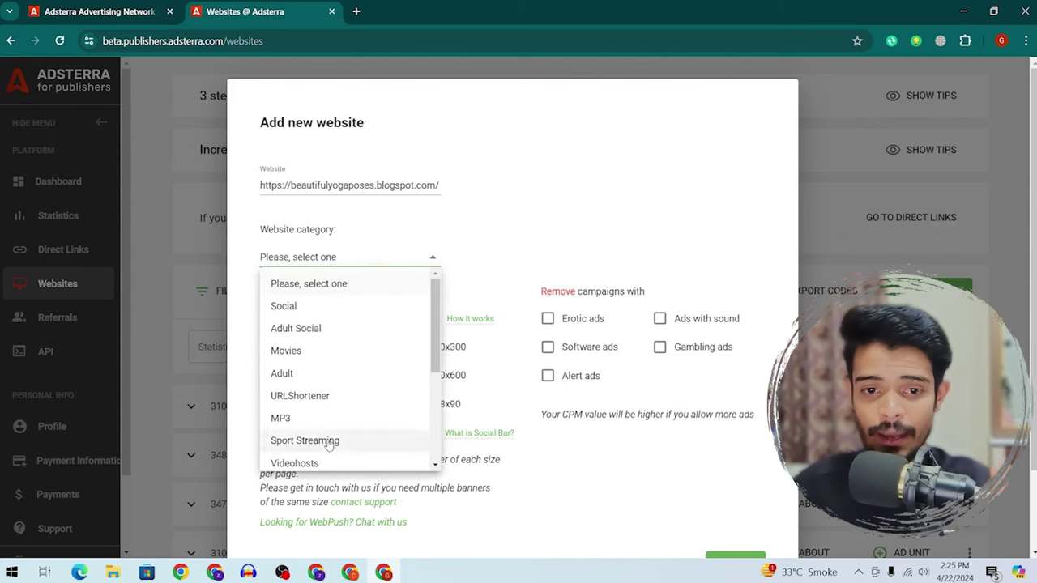
left_click(307, 308)
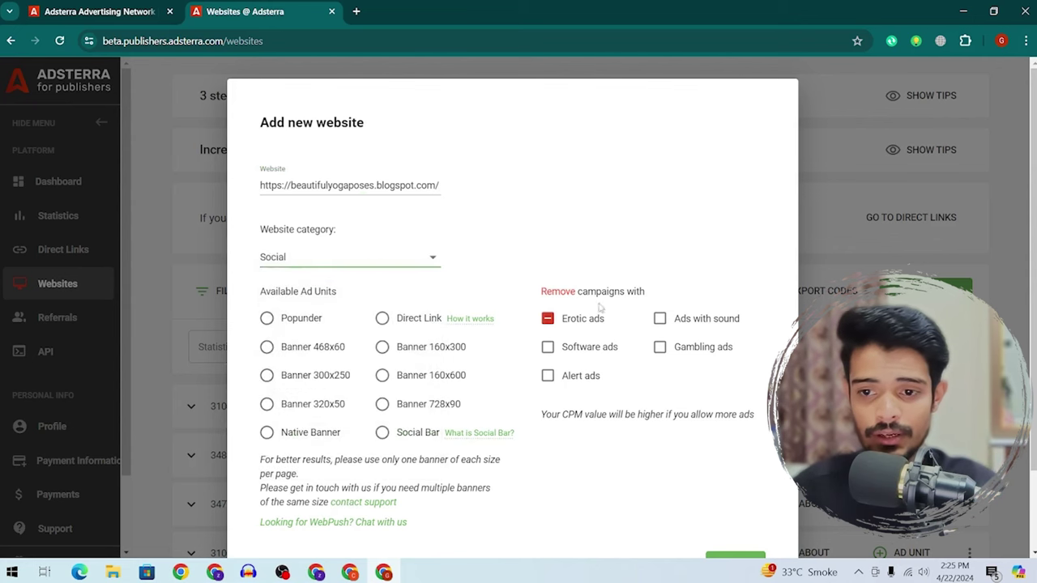
Choose the Banner 728x90 ad unit for the new website and submit it for approval
scroll(425, 348, "down", 1)
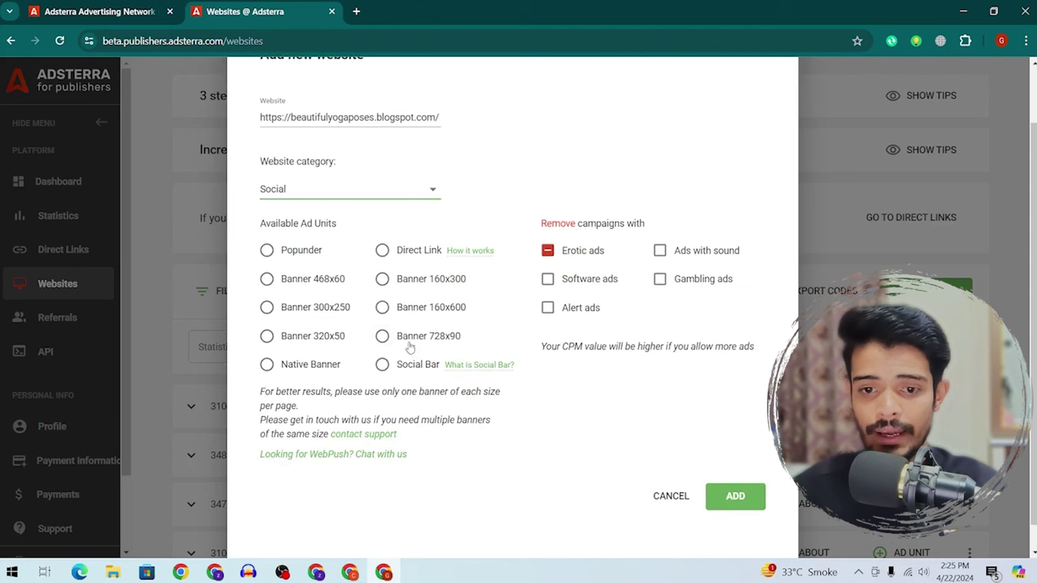
left_click(405, 337)
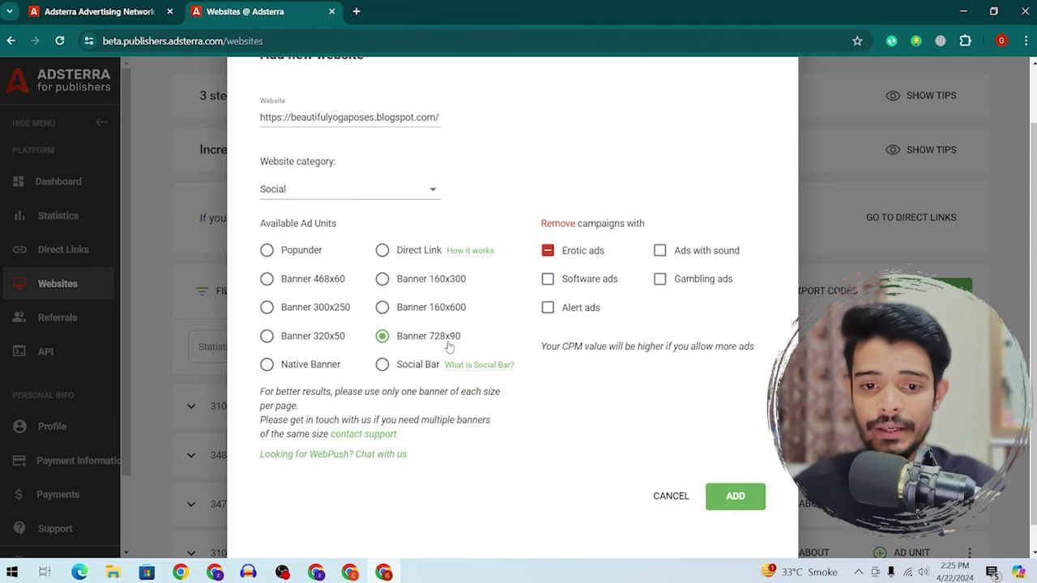
scroll(448, 348, "down", 1)
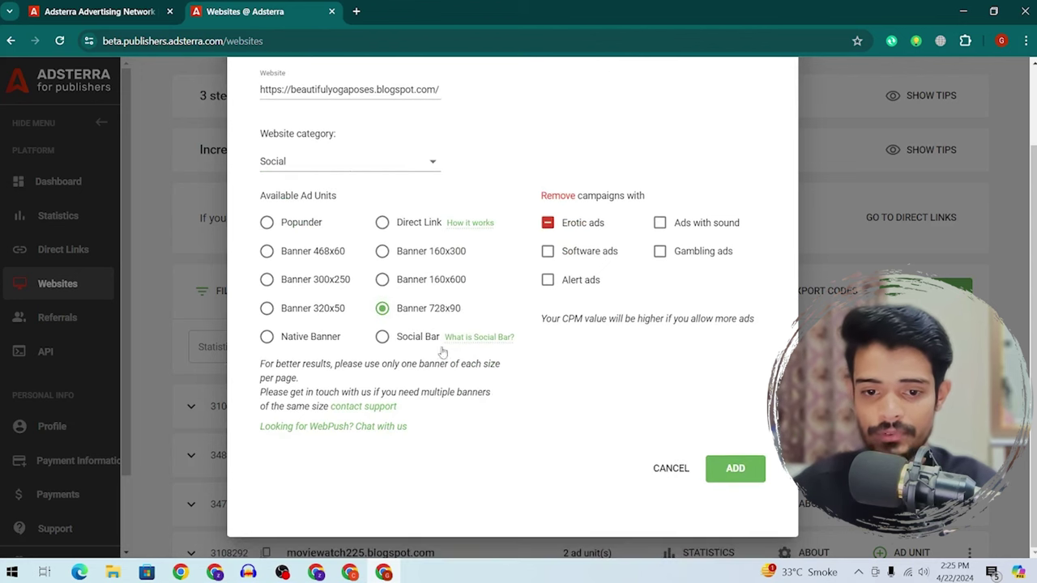
left_click(750, 473)
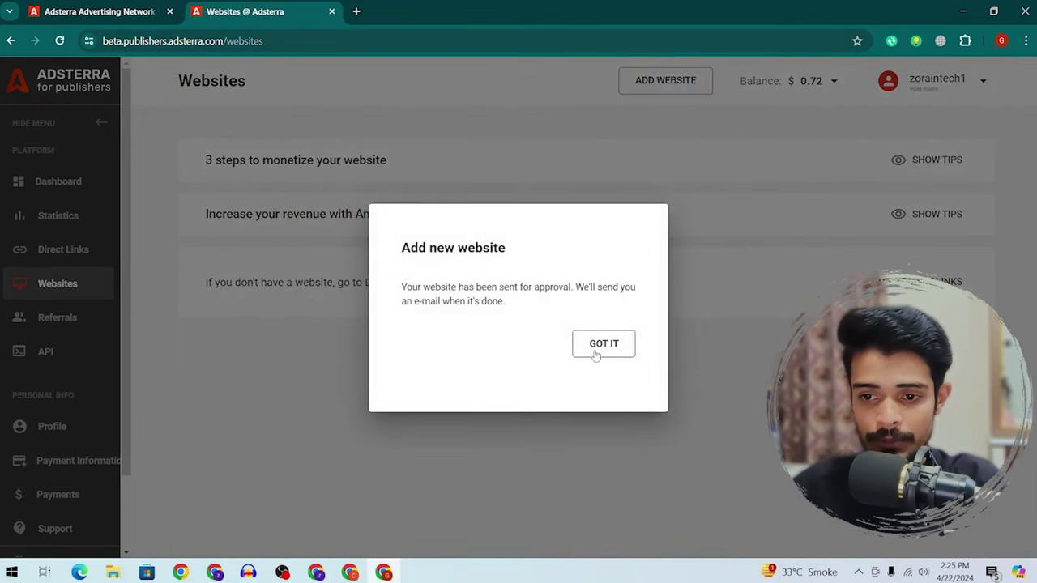
left_click(597, 352)
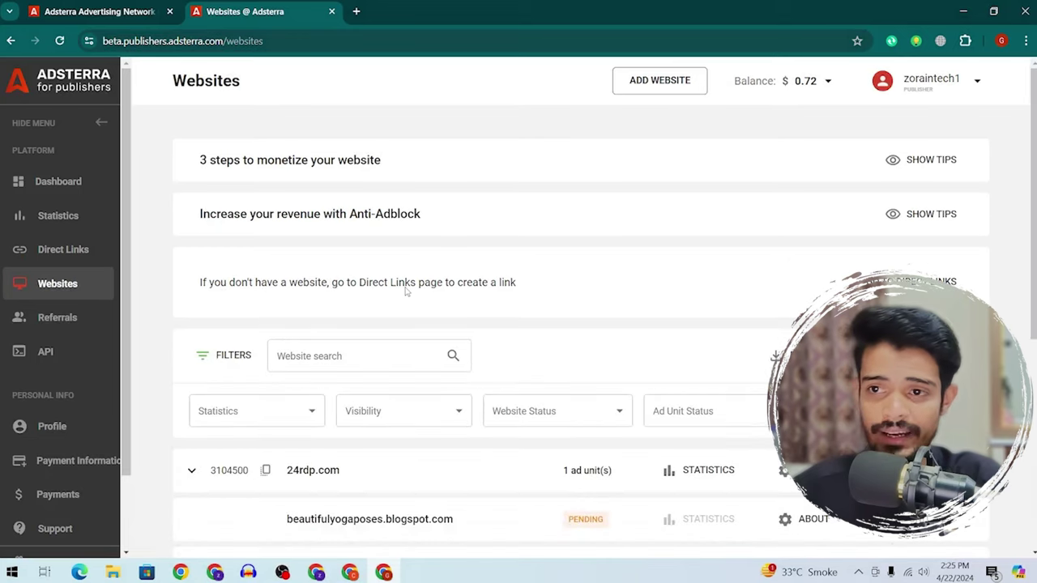
Review the websites list, checking the approval status and ad units of beautifulyogaposes.blogspot.com and the monetization tips
scroll(406, 293, "down", 2)
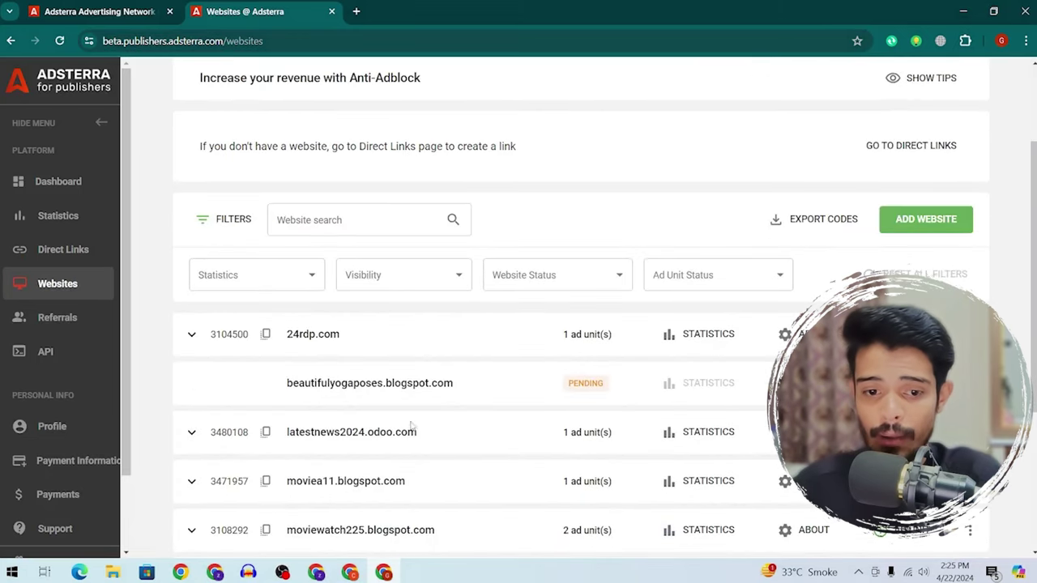
left_click(191, 432)
scroll(611, 433, "down", 2)
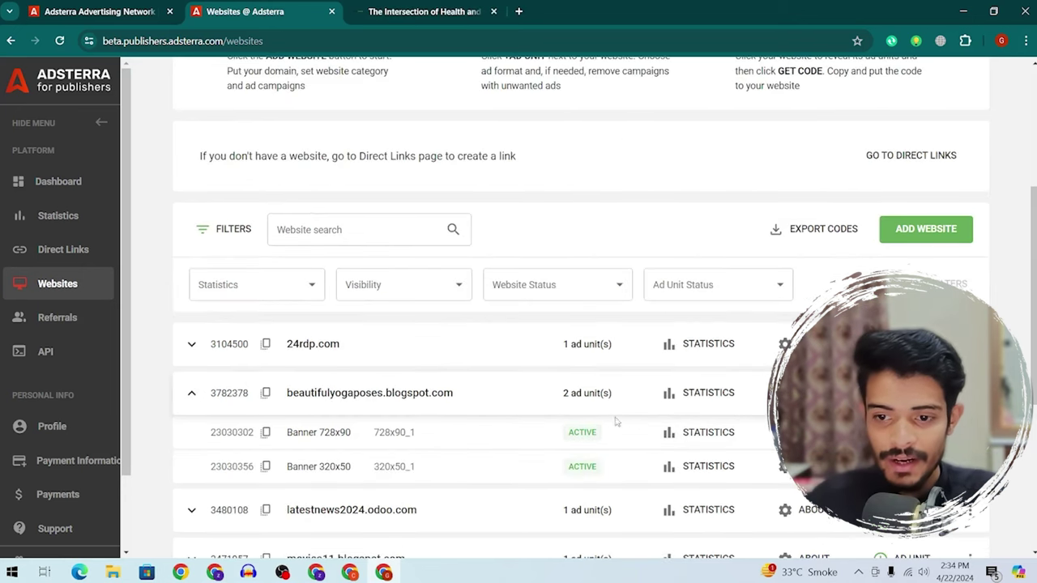
scroll(613, 402, "up", 2)
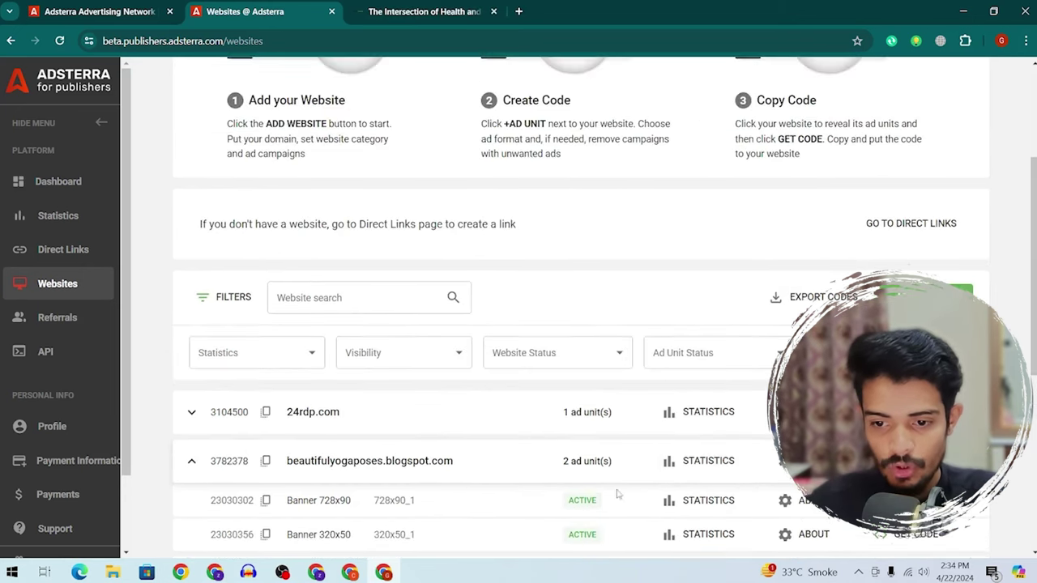
scroll(646, 458, "down", 2)
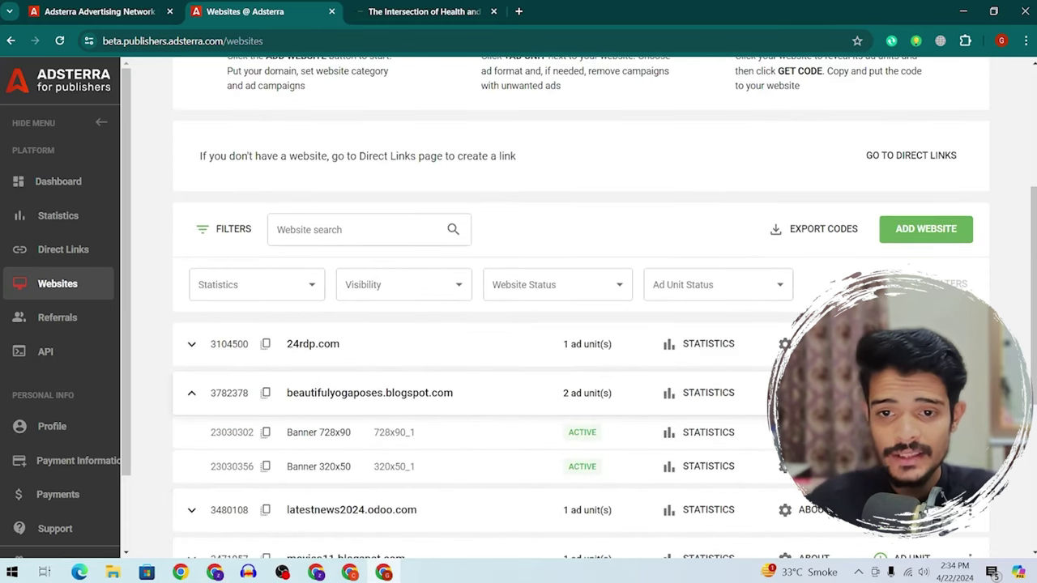
scroll(432, 259, "up", 2)
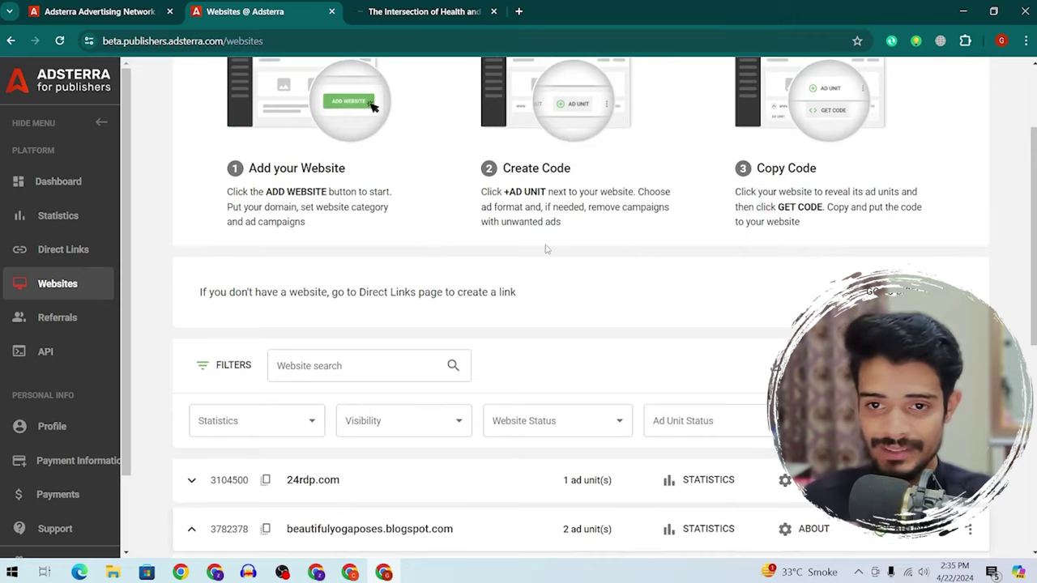
scroll(545, 249, "up", 2)
scroll(427, 396, "down", 4)
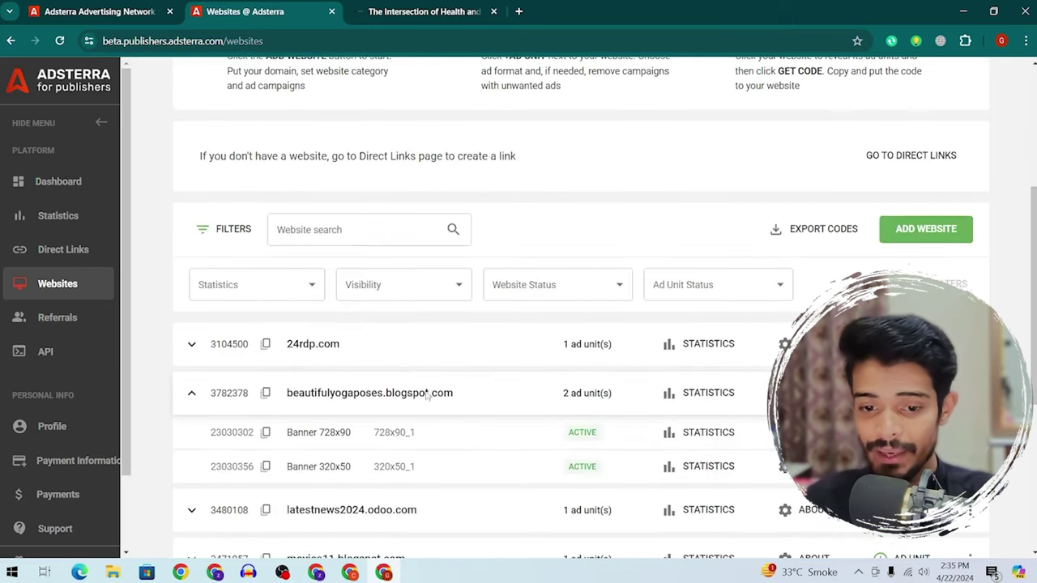
scroll(731, 349, "up", 2)
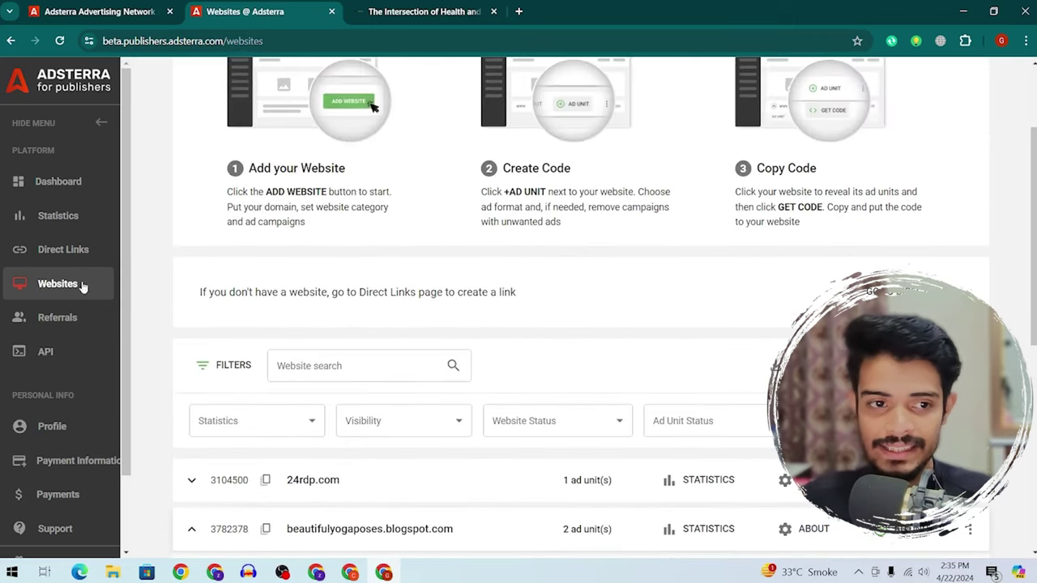
Request a new Adsterra direct link in the Non-adult category and dismiss the submission notice
left_click(54, 250)
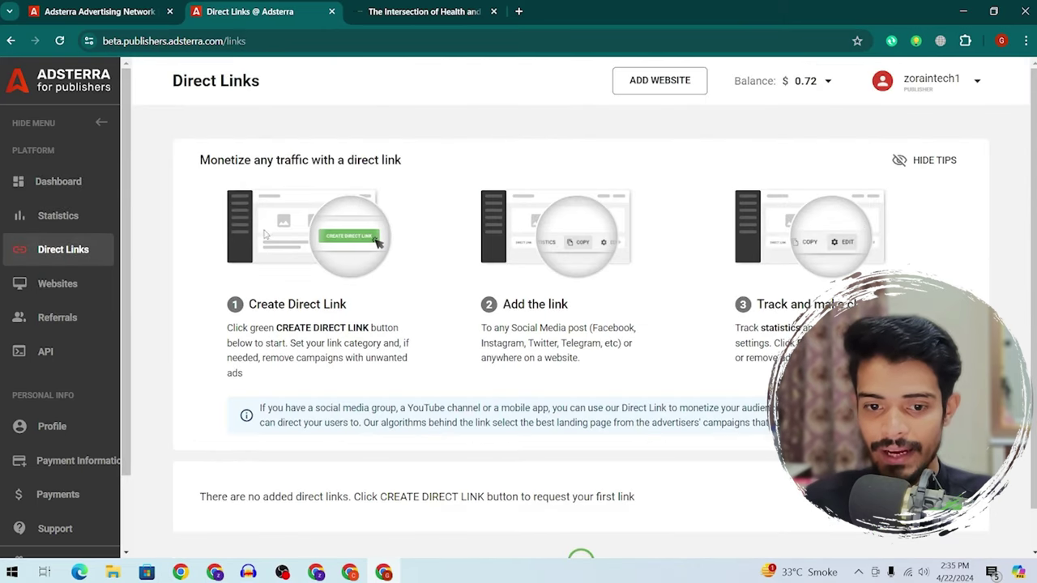
scroll(264, 234, "down", 1)
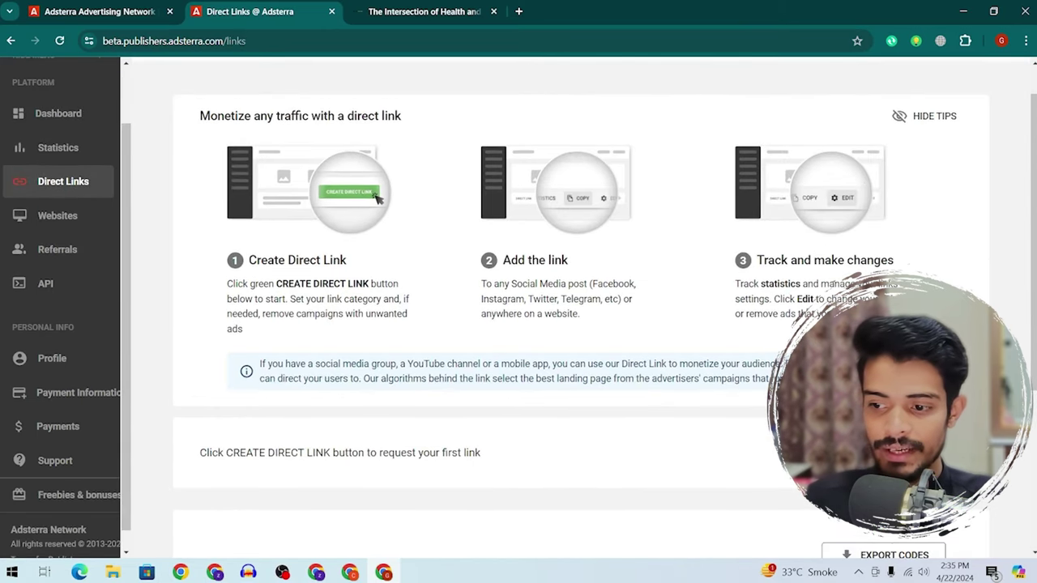
left_click(883, 452)
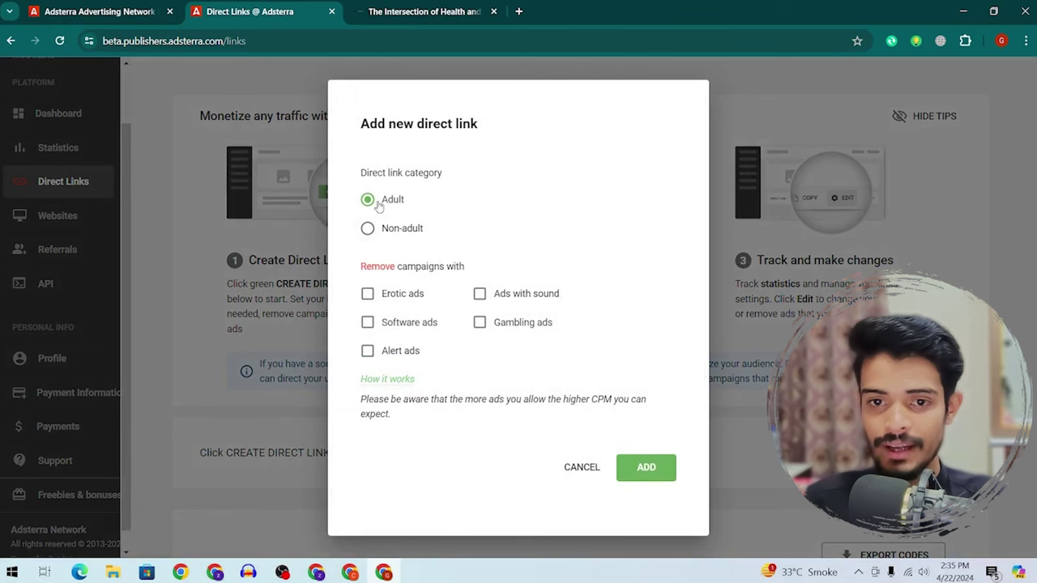
left_click(397, 230)
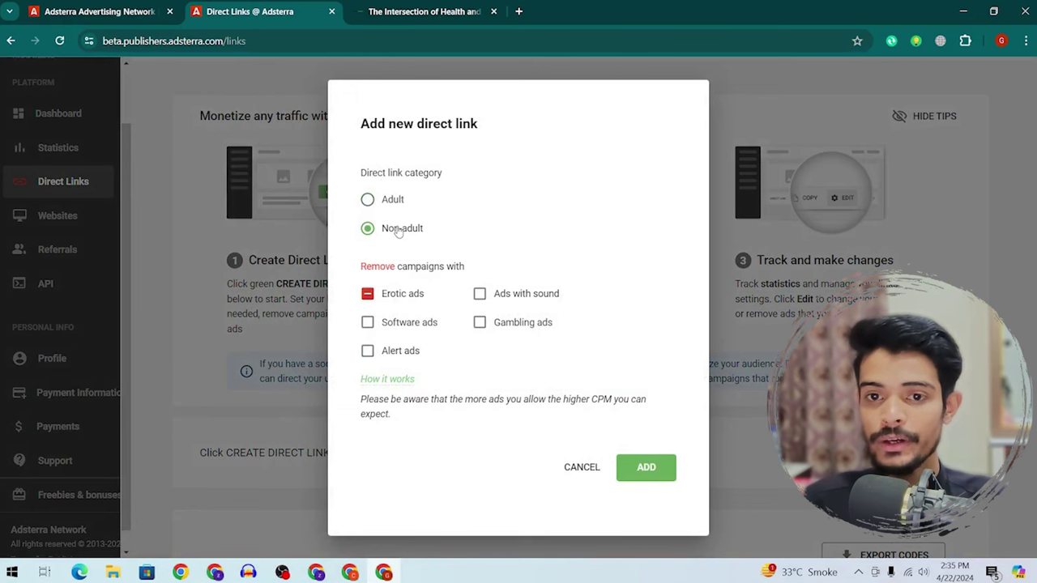
left_click(667, 462)
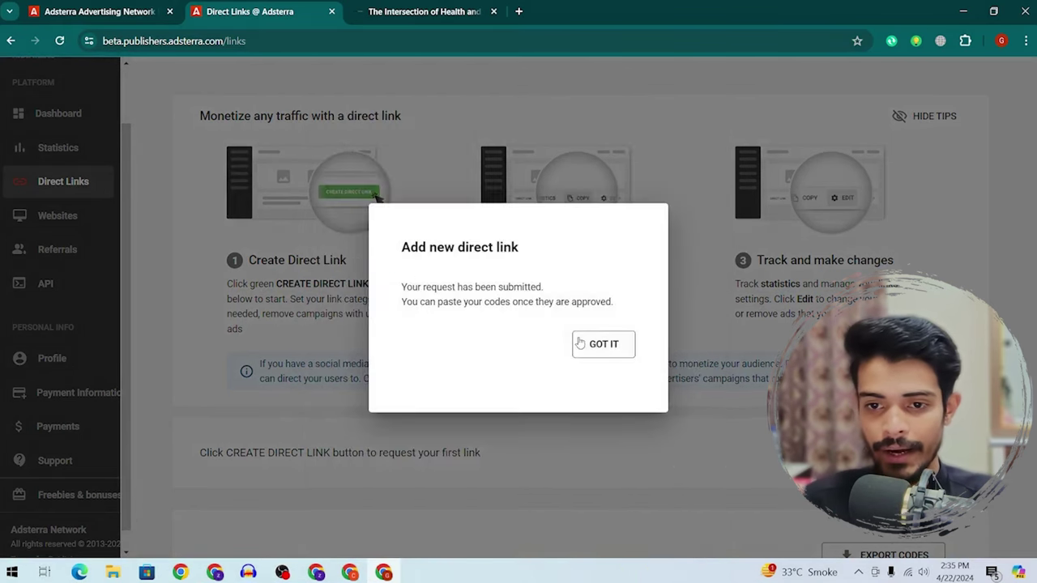
left_click(602, 343)
Copy the URL of DirectLink_3 from the list of direct links
scroll(582, 297, "down", 3)
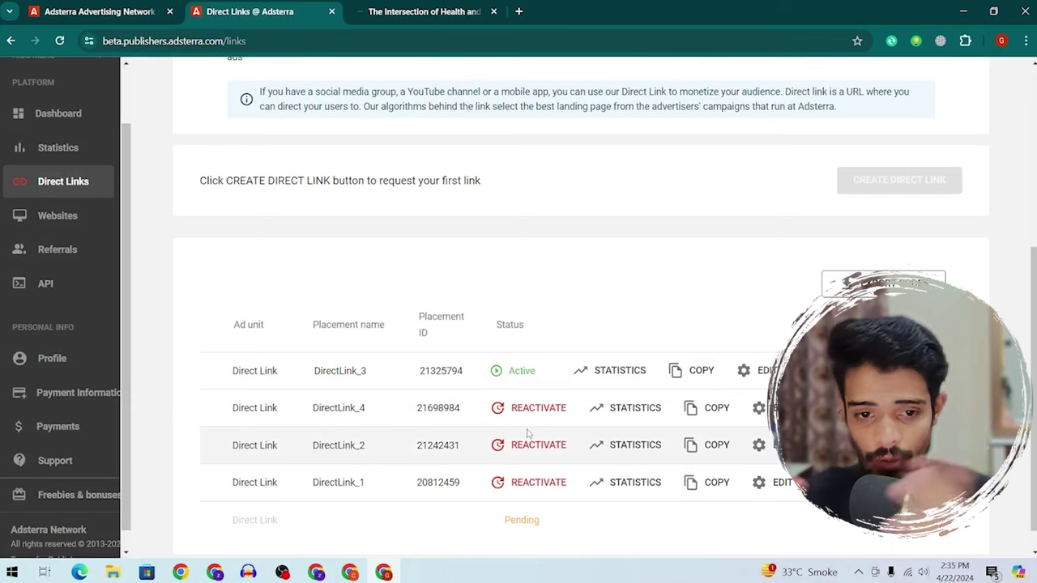
scroll(527, 434, "down", 1)
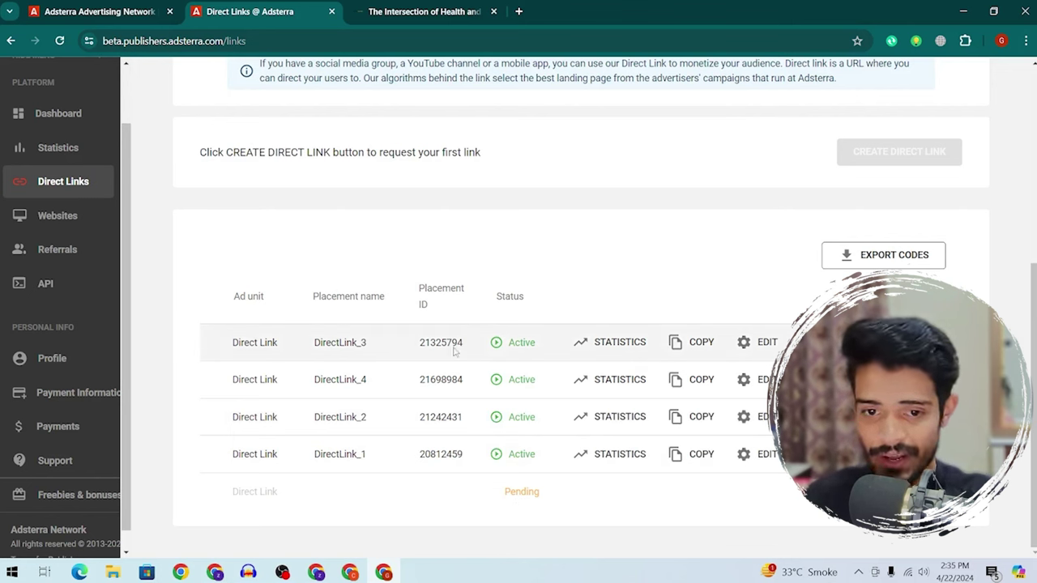
left_click(704, 347)
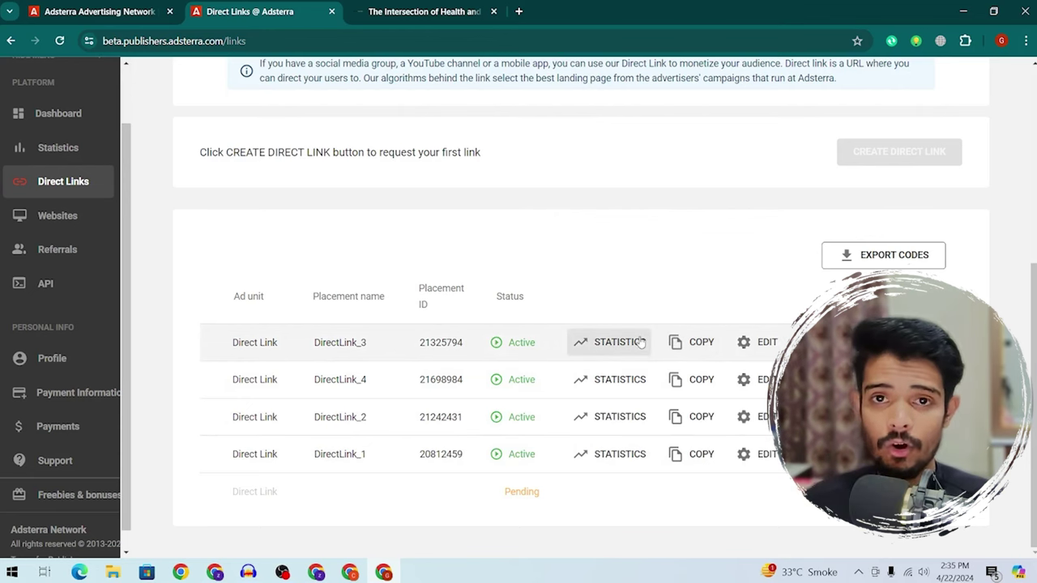
Switch to Blogger and open the post "10 Beautiful Yoga Poses to Elevate Your Practice" for editing
key("alt+Tab")
left_click(81, 10)
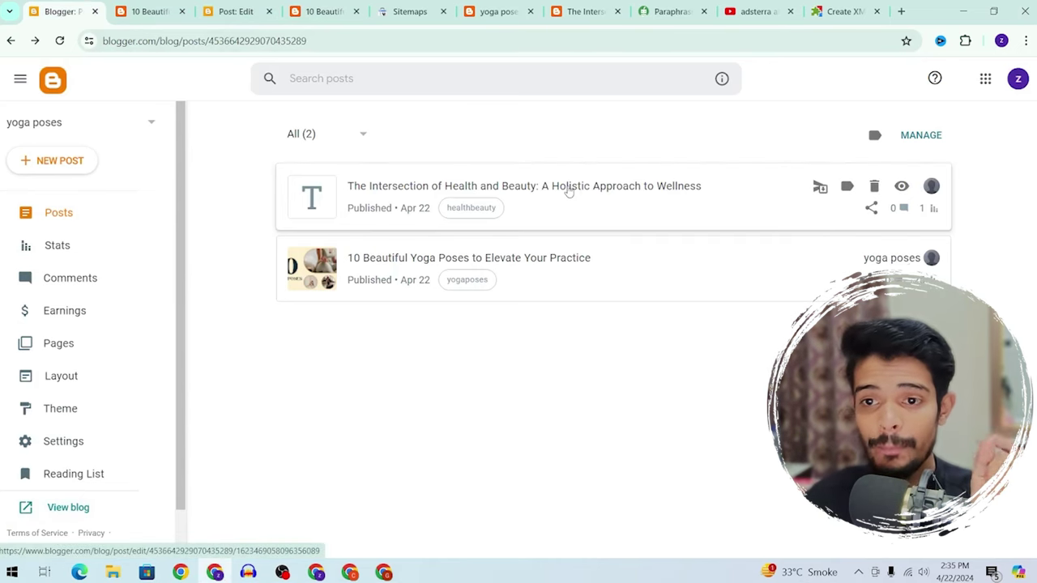
left_click(486, 269)
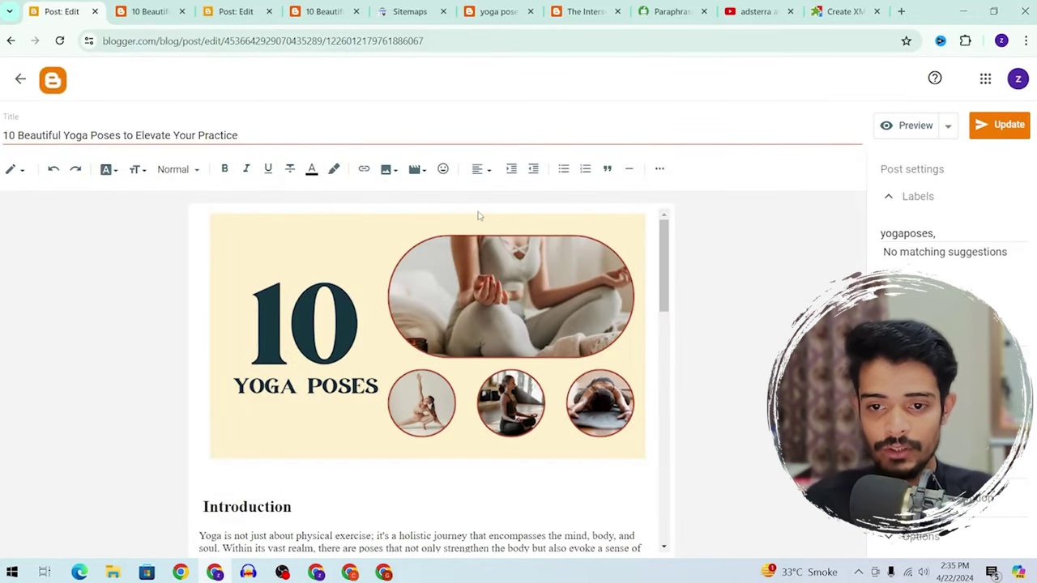
Replace the link on the post's "10 Yoga Poses" image with the copied direct link, set to open in a new window
left_click(469, 300)
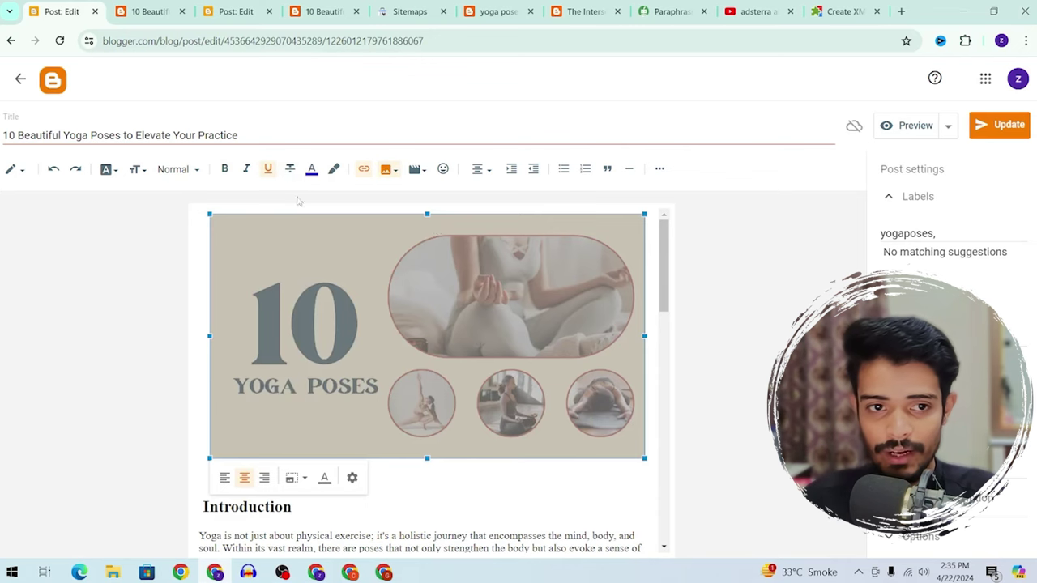
left_click(364, 172)
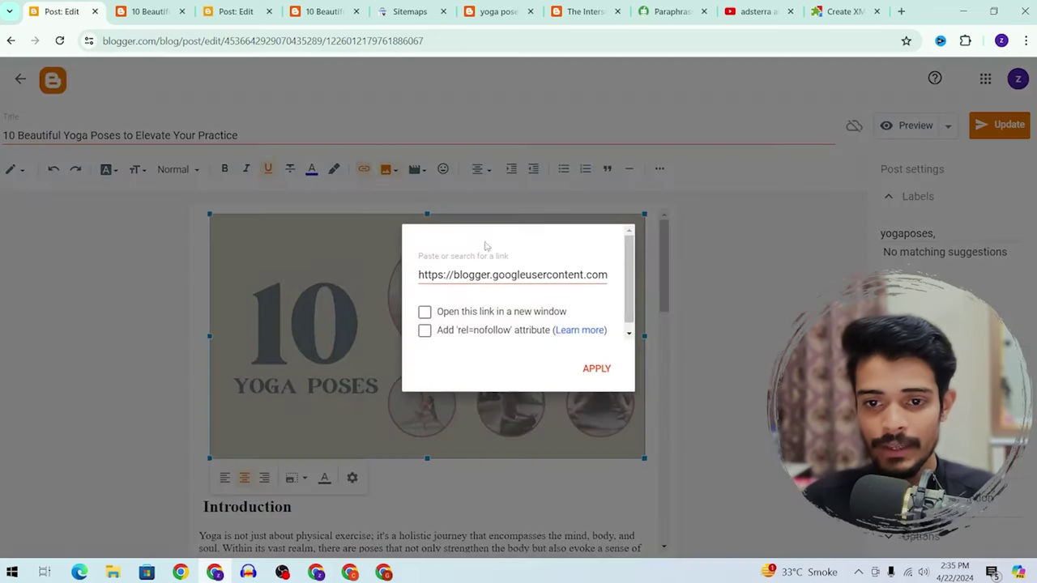
triple_click(556, 275)
key("ctrl+v")
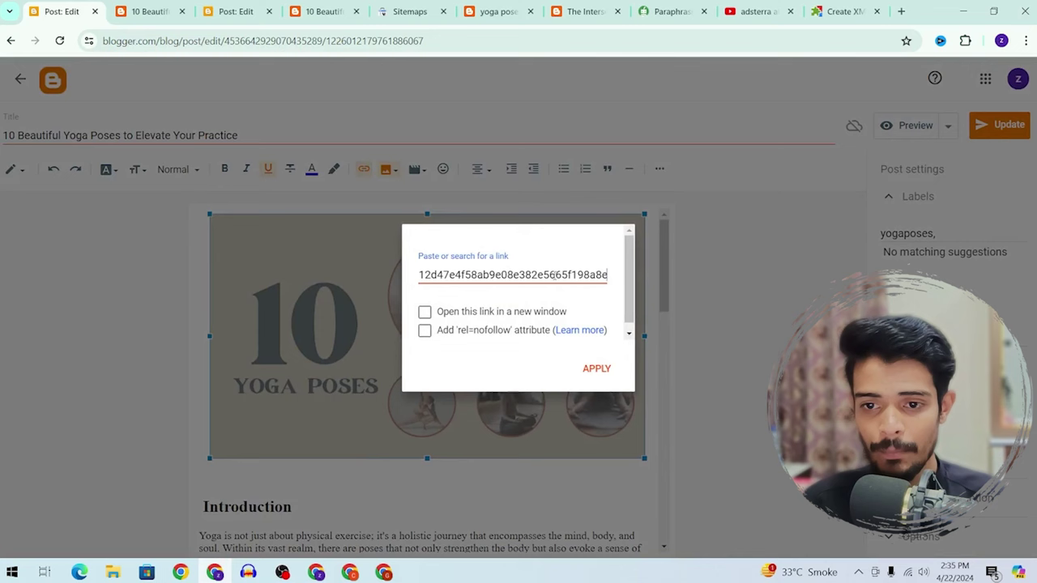
left_click(522, 316)
left_click(597, 369)
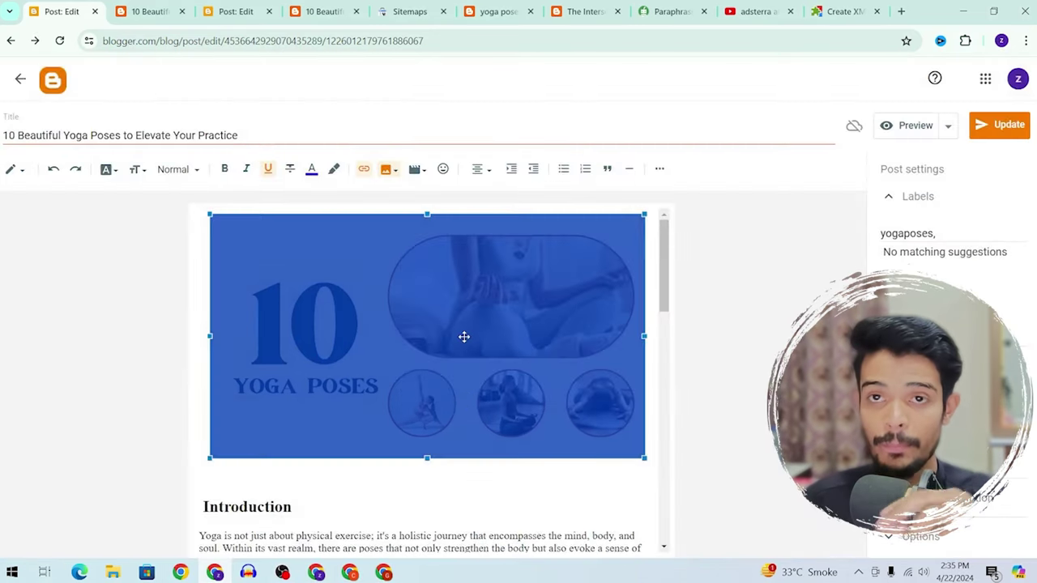
Link the post's "Introduction" heading to the copied direct link
scroll(464, 336, "down", 3)
double_click(282, 235)
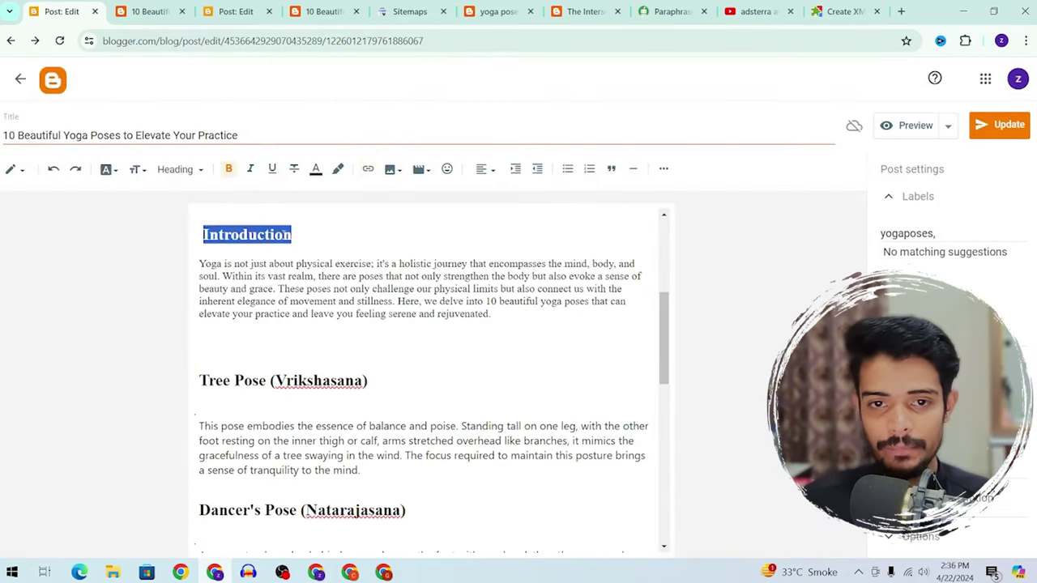
left_click(368, 169)
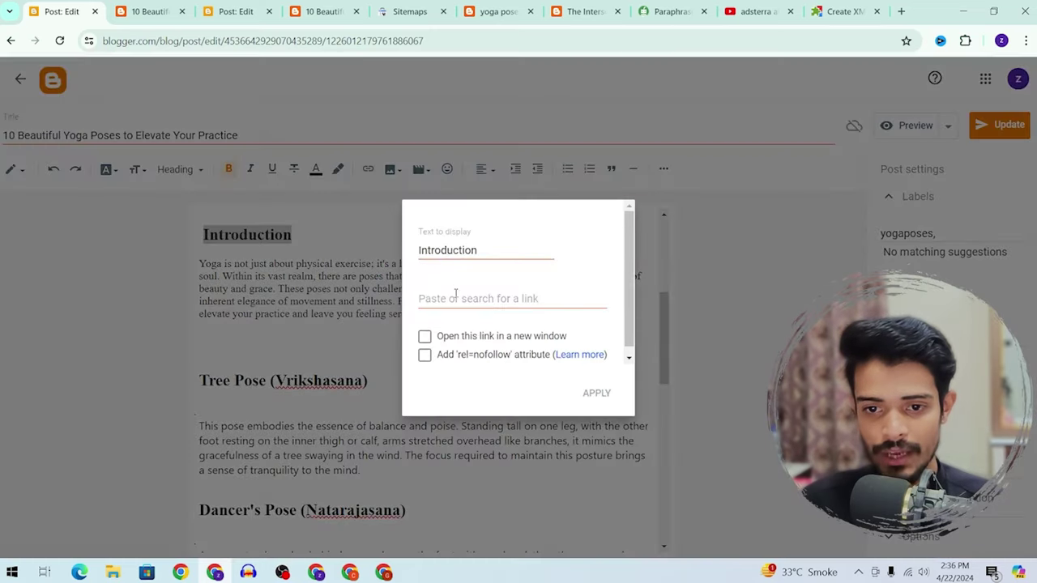
key("ctrl+v")
left_click(596, 392)
Link the word "opening" in the Camel Pose paragraph to the direct link and add blank lines below that paragraph
scroll(542, 381, "down", 6)
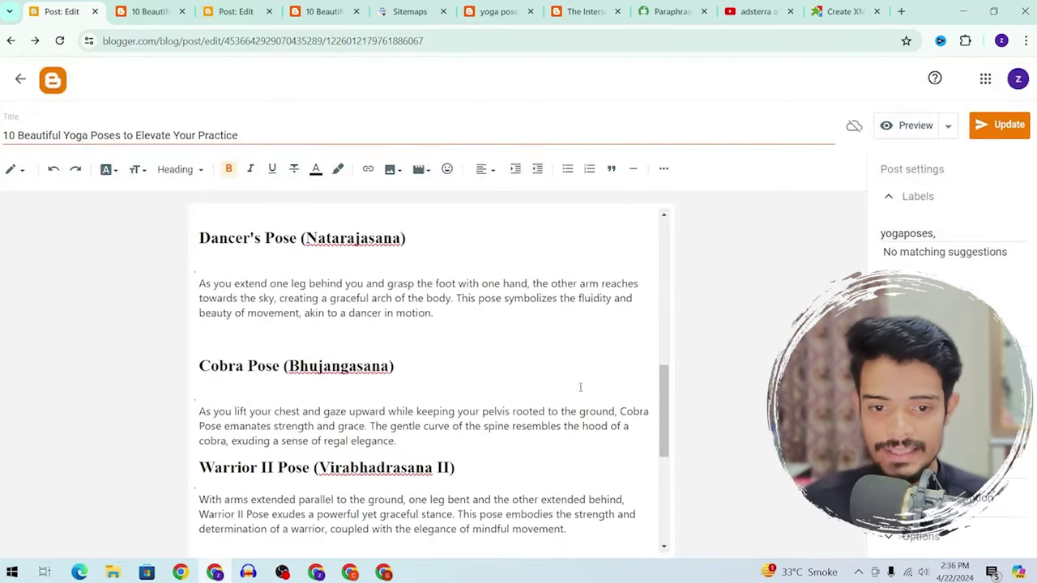
scroll(542, 381, "down", 1)
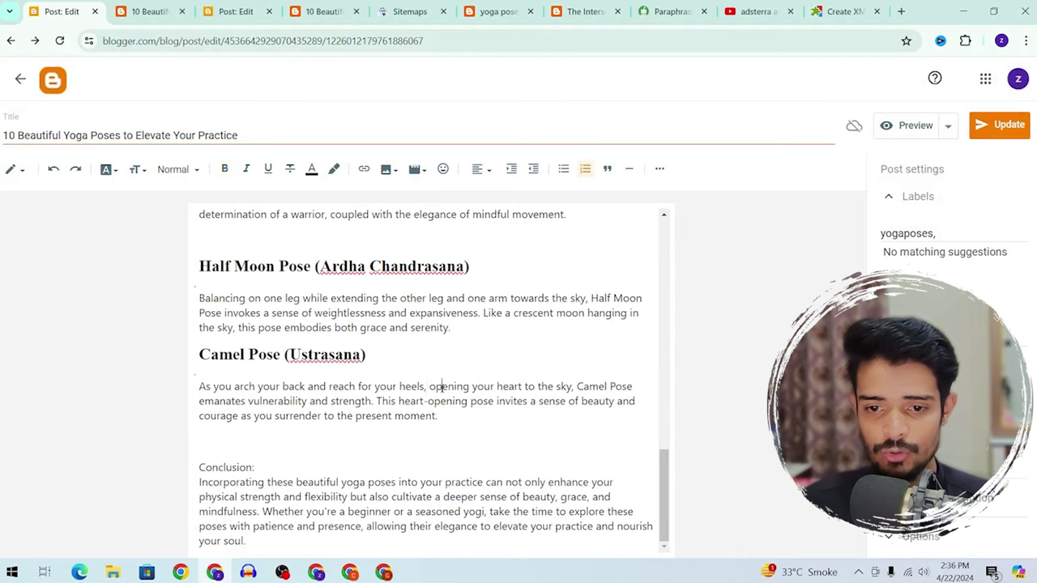
left_click(364, 168)
left_click(449, 298)
key("ctrl+v")
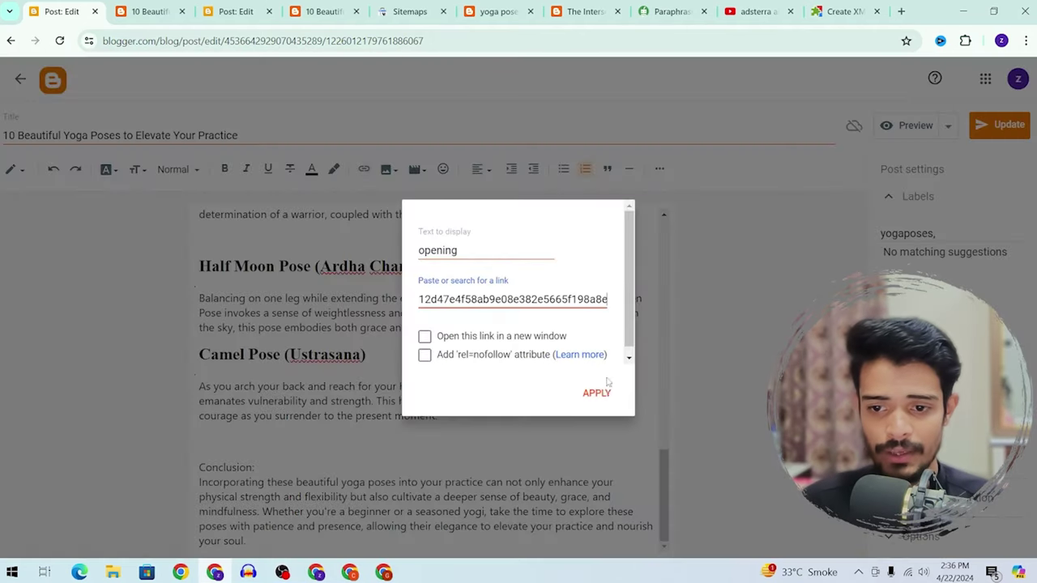
left_click(598, 392)
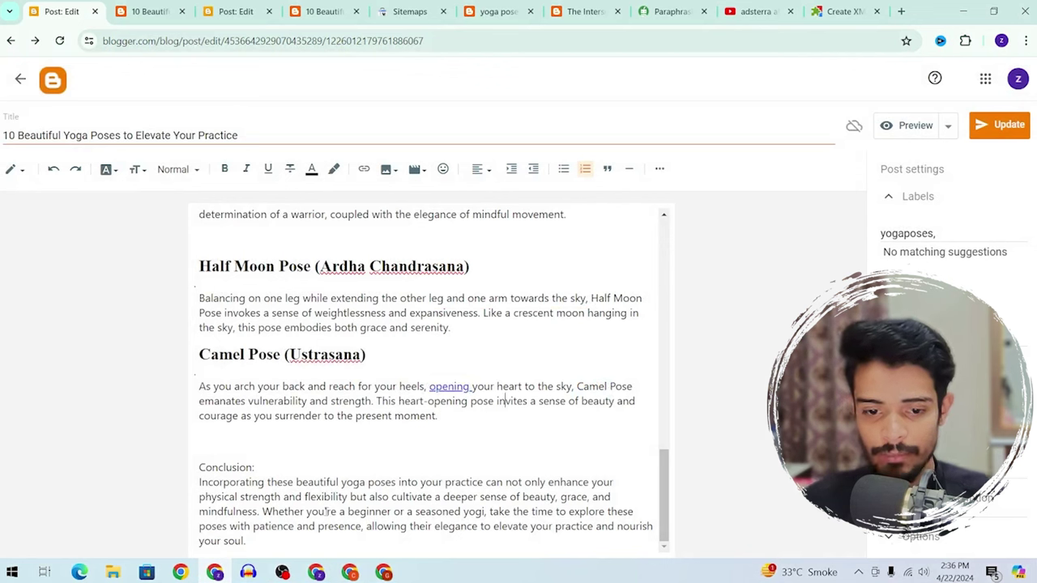
key("Return")
key("Return")
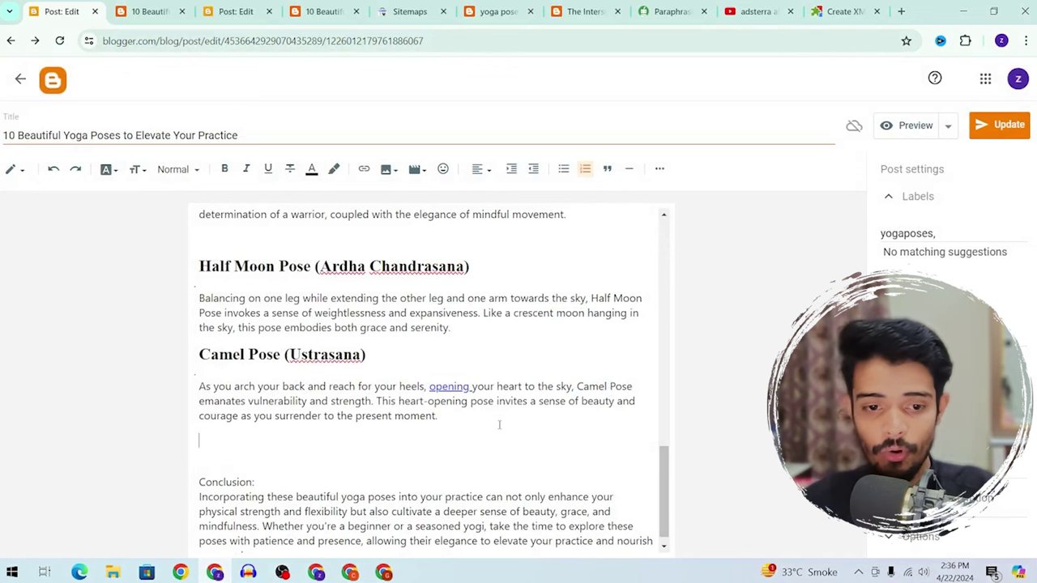
Search Google Images for "download button png" in a new browser tab
left_click(901, 11)
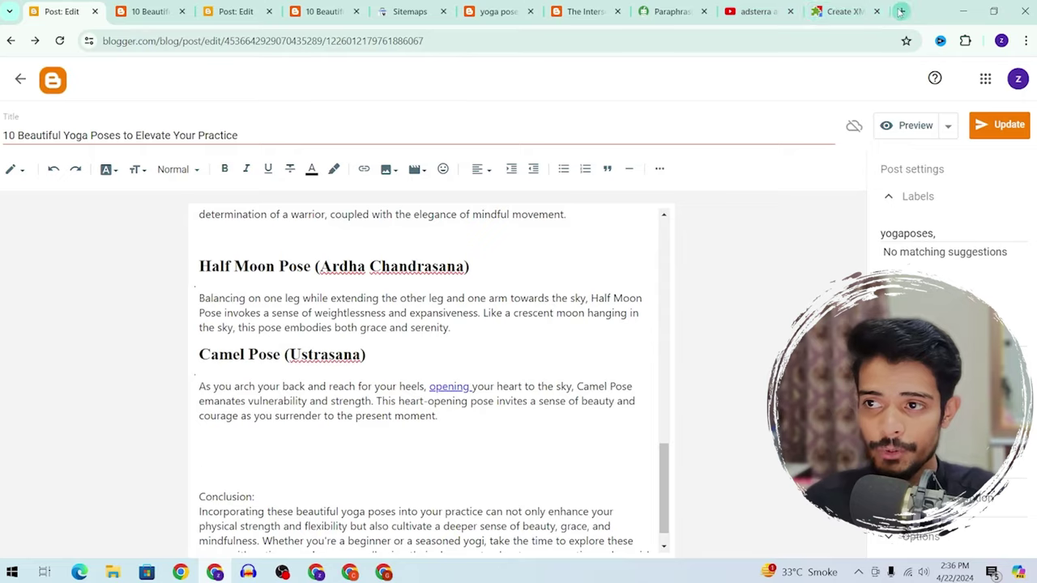
type("downloa")
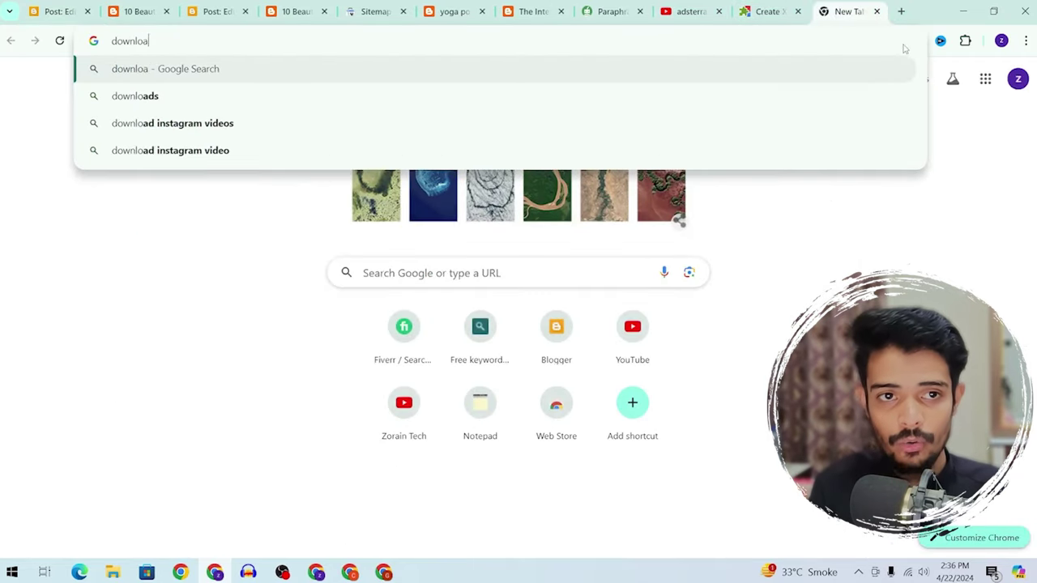
type("d button")
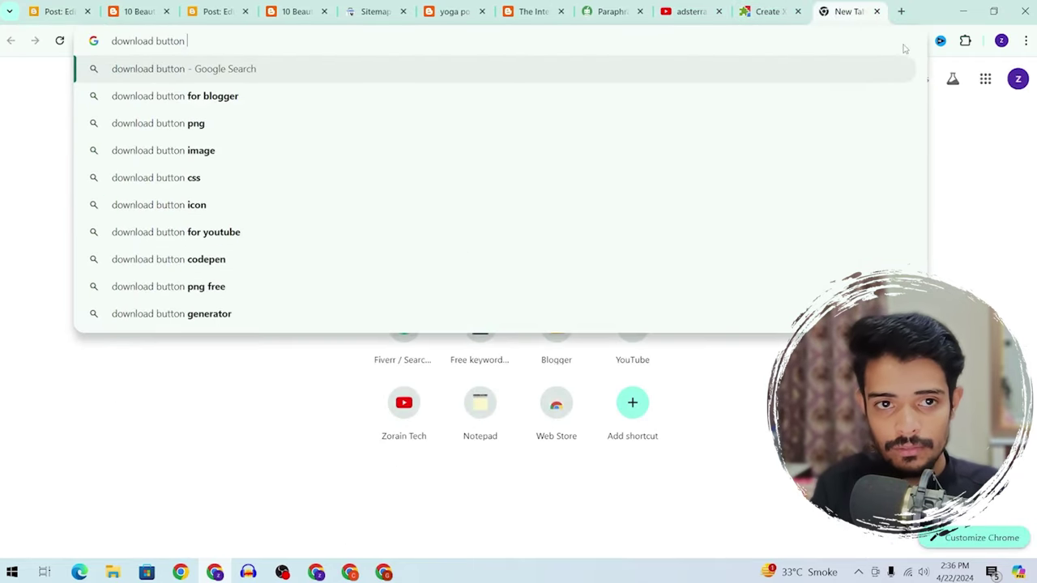
key("Down")
key("Down")
key("Return")
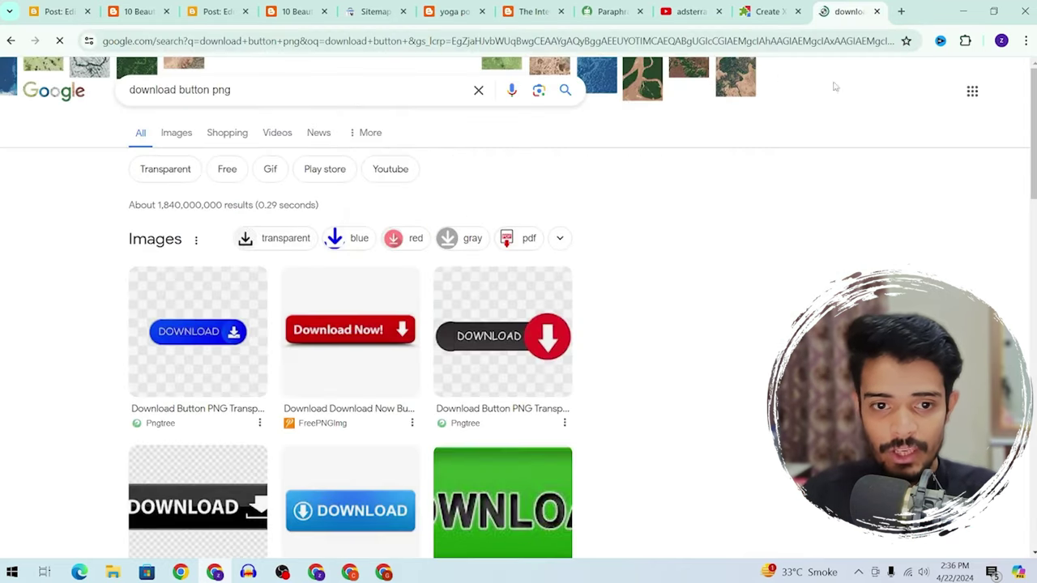
left_click(176, 133)
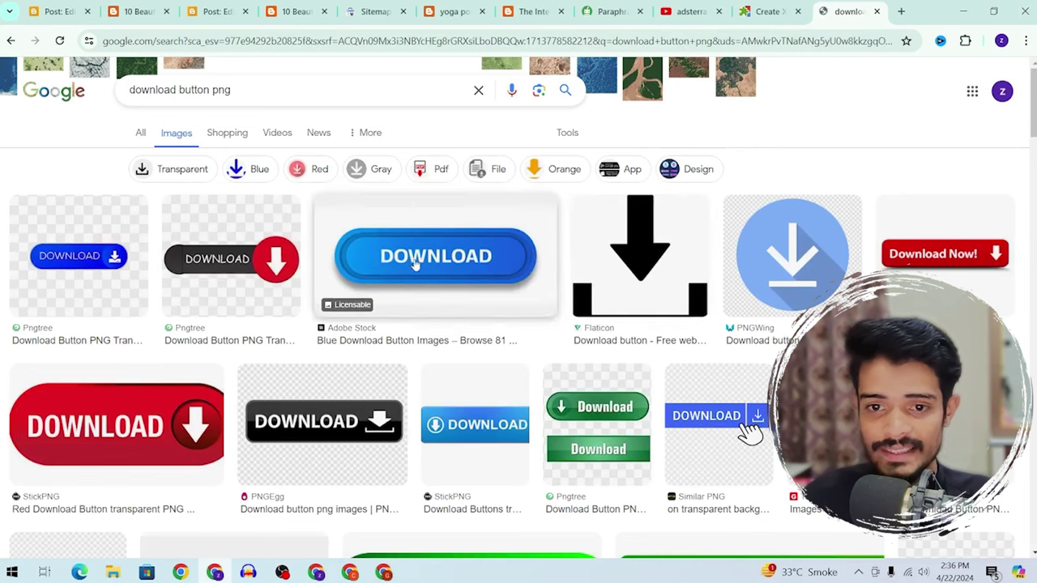
Save the blue "DOWNLOAD" button image from Adobe Stock to the computer
left_click(409, 236)
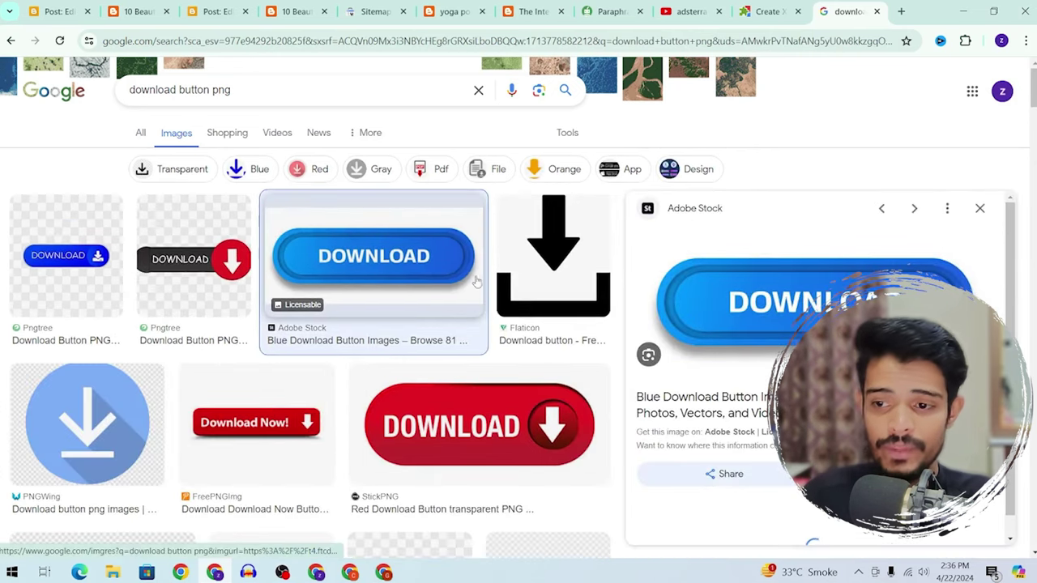
right_click(842, 289)
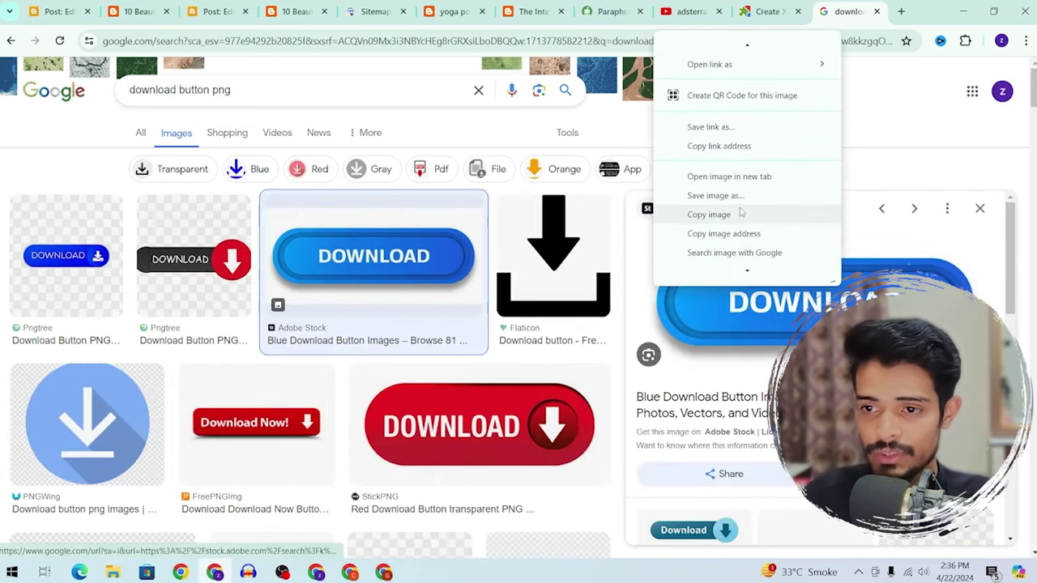
right_click(923, 296)
left_click(823, 270)
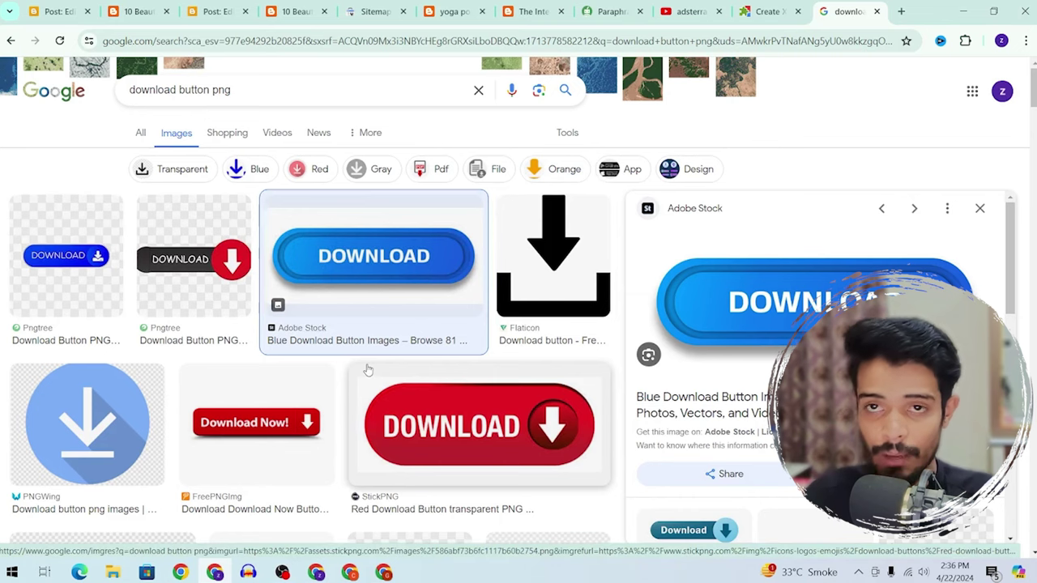
Return to the post editor and insert the saved download button image from the computer below the Camel Pose paragraph
left_click(57, 12)
left_click(133, 11)
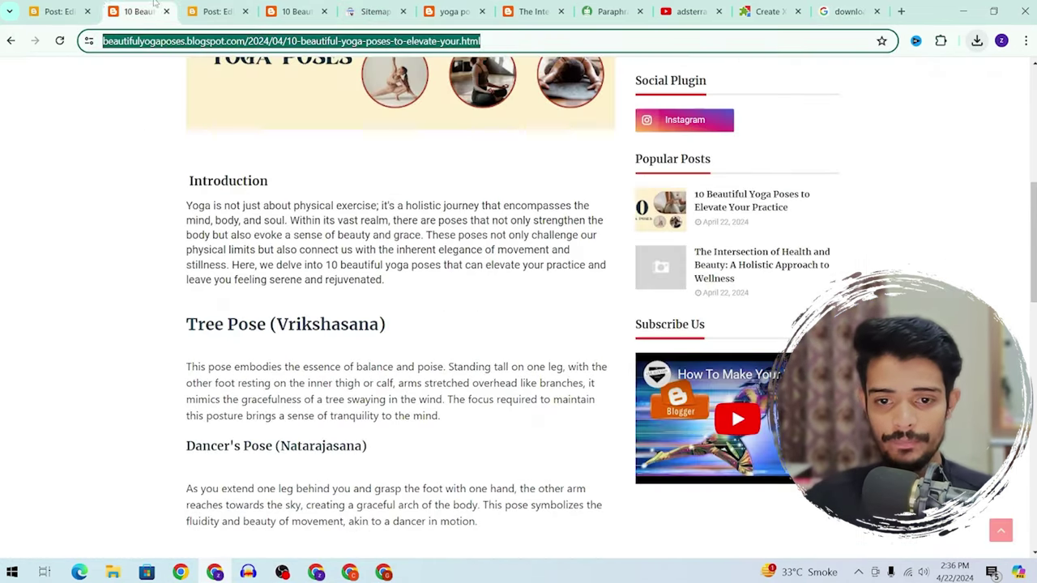
left_click(94, 9)
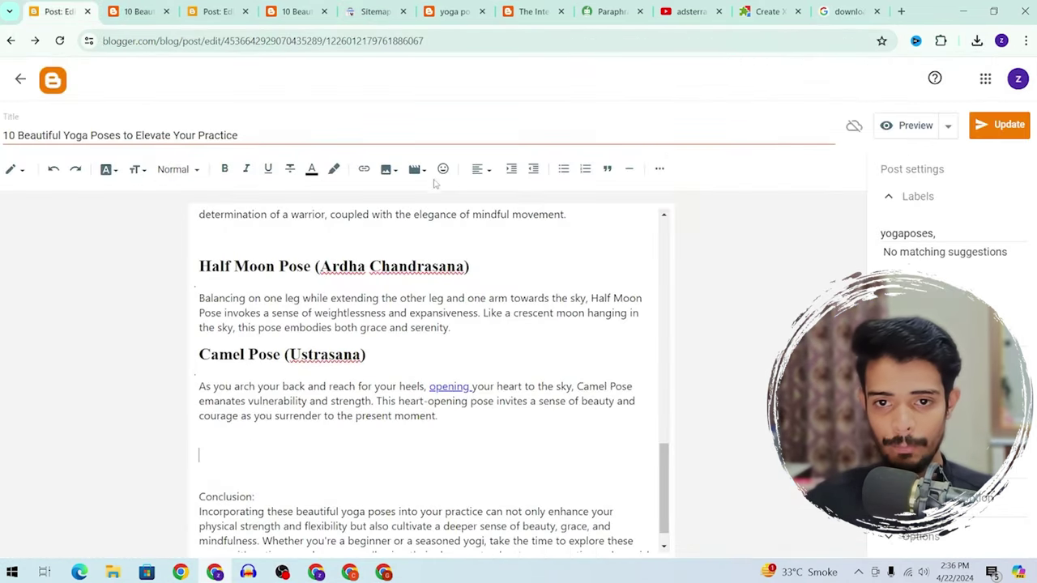
left_click(386, 169)
left_click(413, 203)
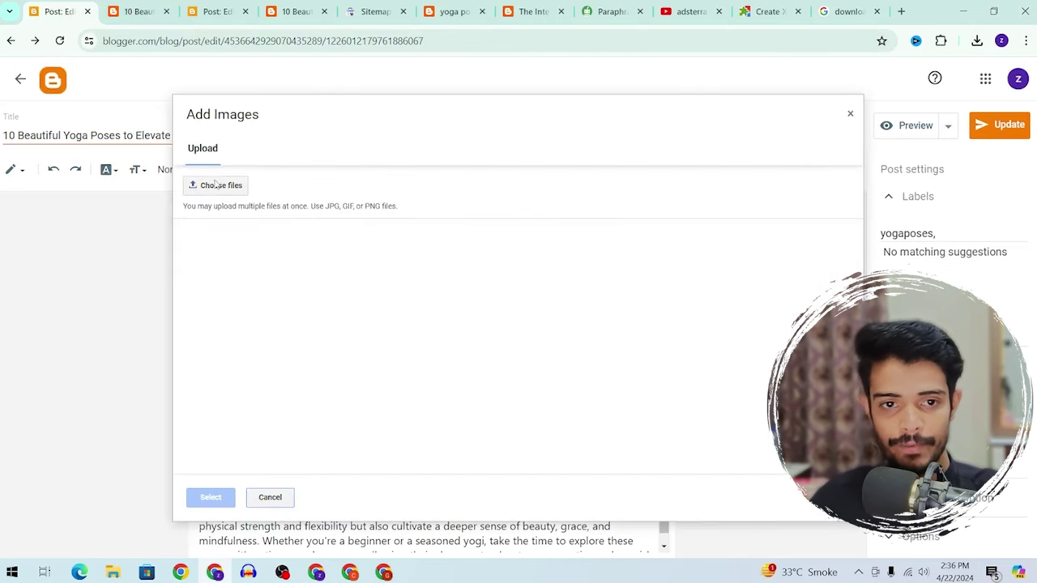
left_click(215, 185)
left_click(198, 191)
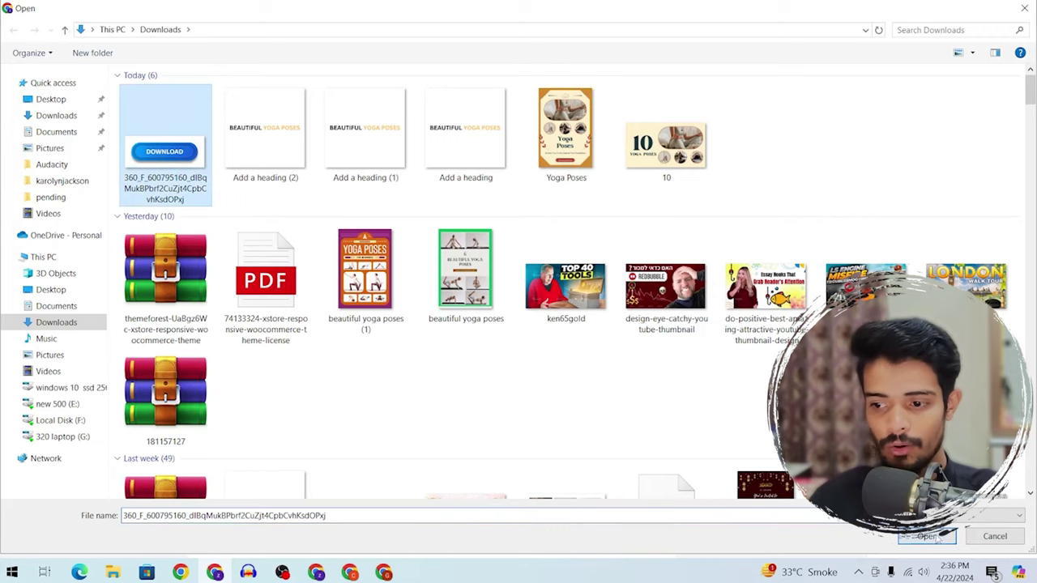
left_click(928, 536)
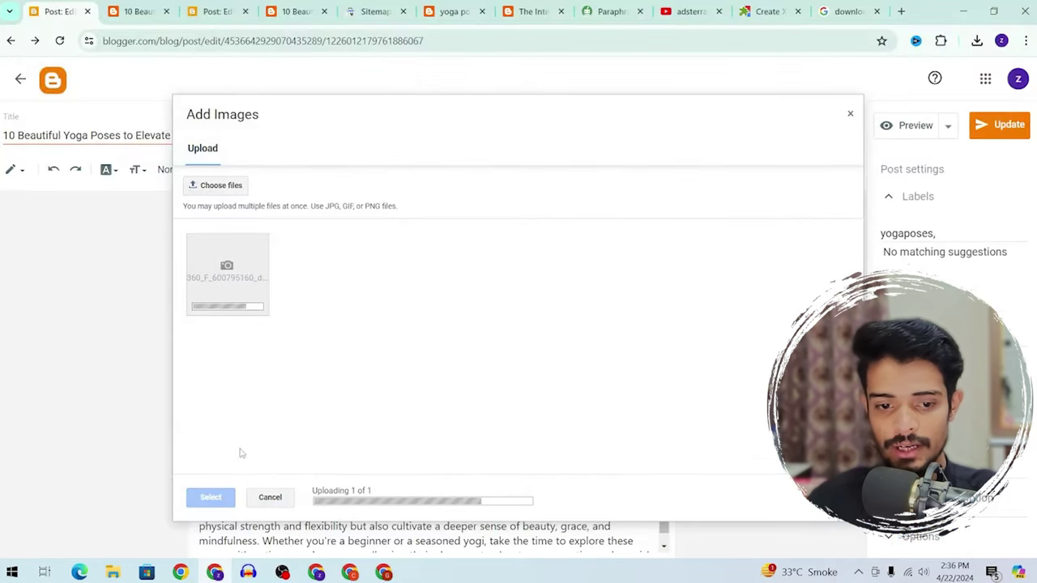
left_click(211, 497)
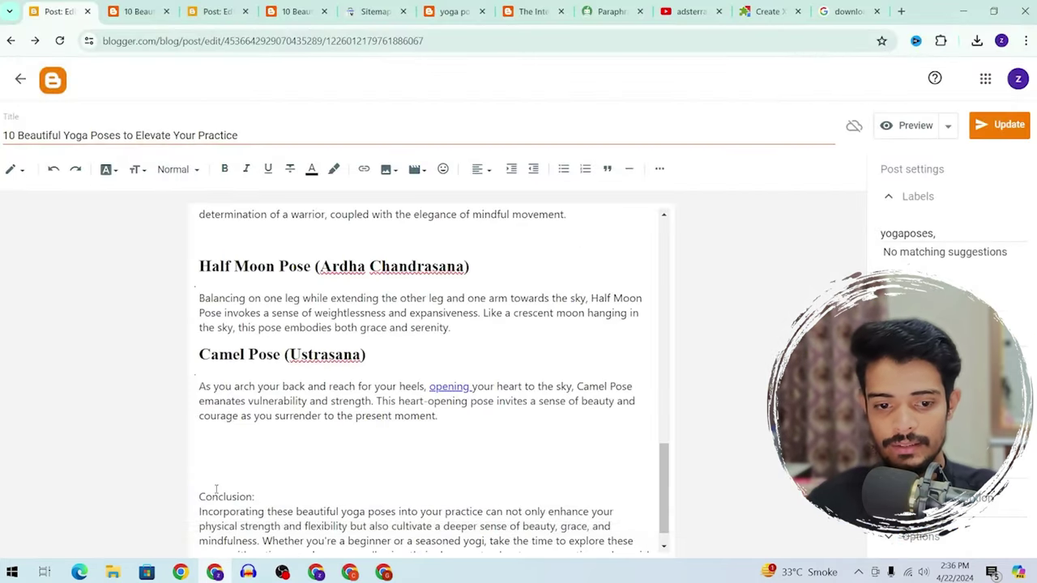
Replace the download button image's link with the direct link and update the post
scroll(491, 363, "down", 2)
left_click(592, 378)
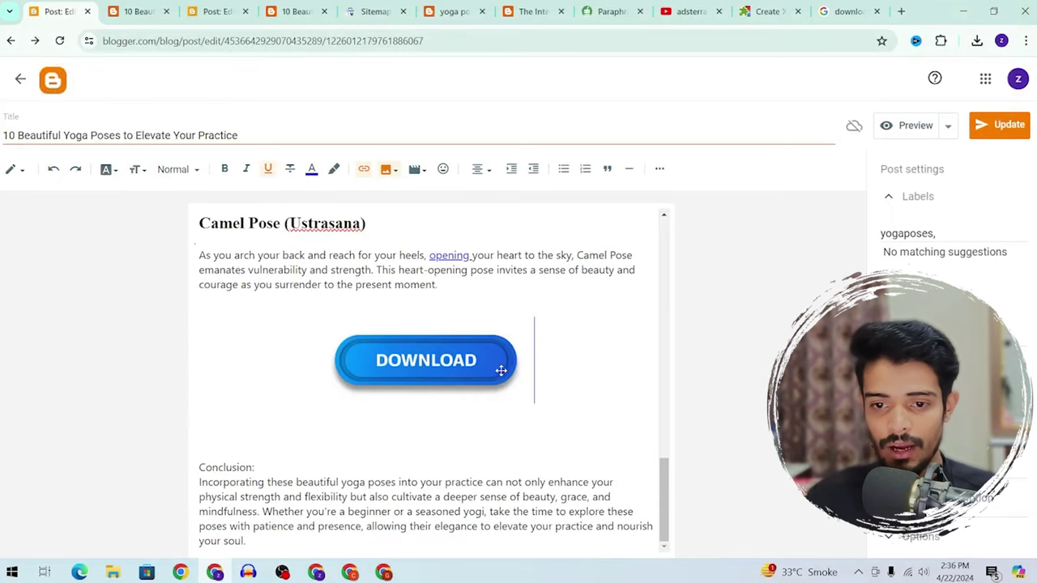
left_click(500, 370)
left_click(364, 168)
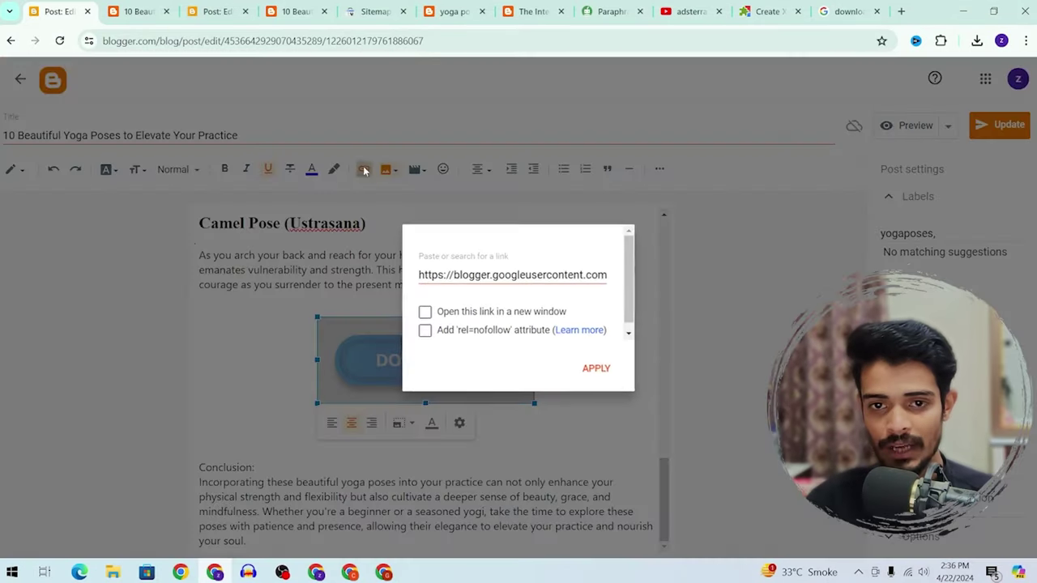
triple_click(543, 275)
key("ctrl+v")
left_click(596, 369)
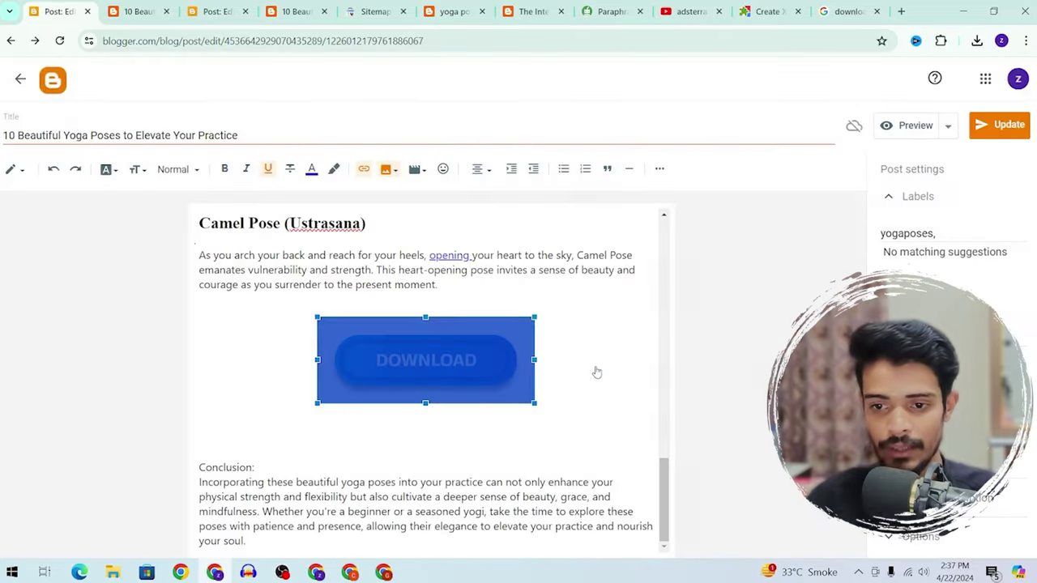
left_click(1003, 133)
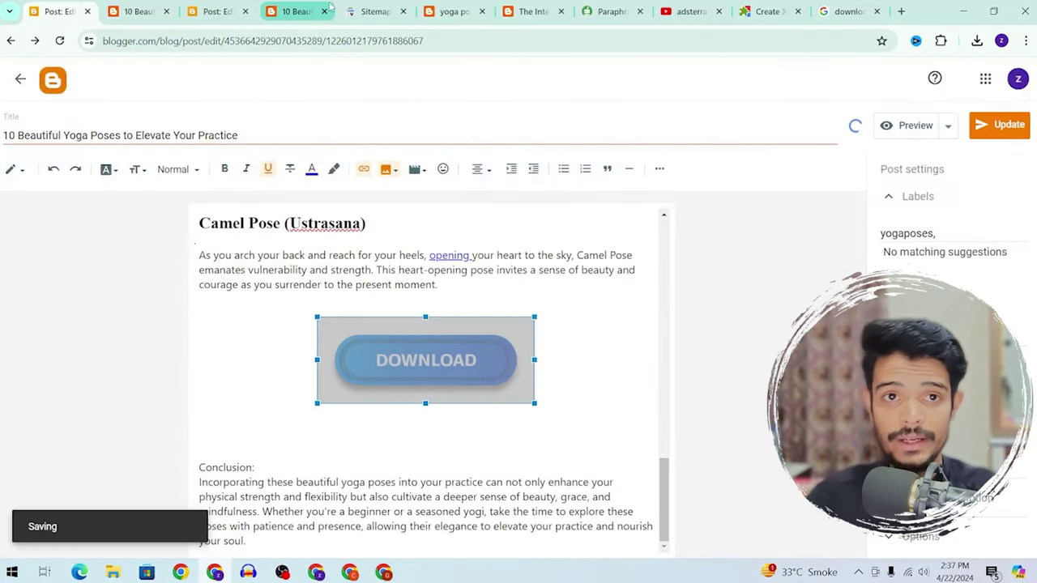
Reload the published post, test the link on its "10 Yoga Poses" image and close the advertiser page
left_click(142, 12)
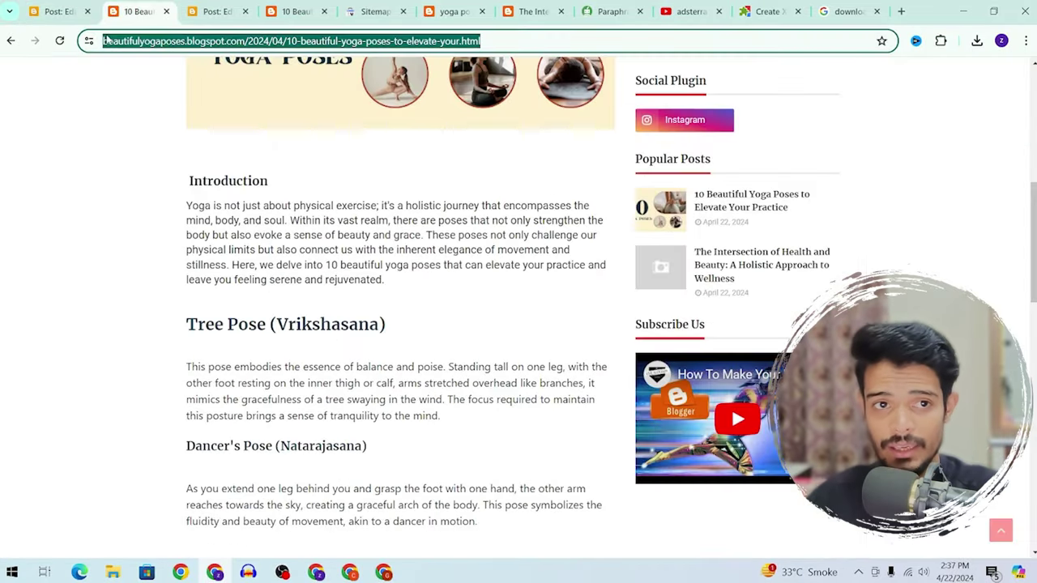
left_click(62, 42)
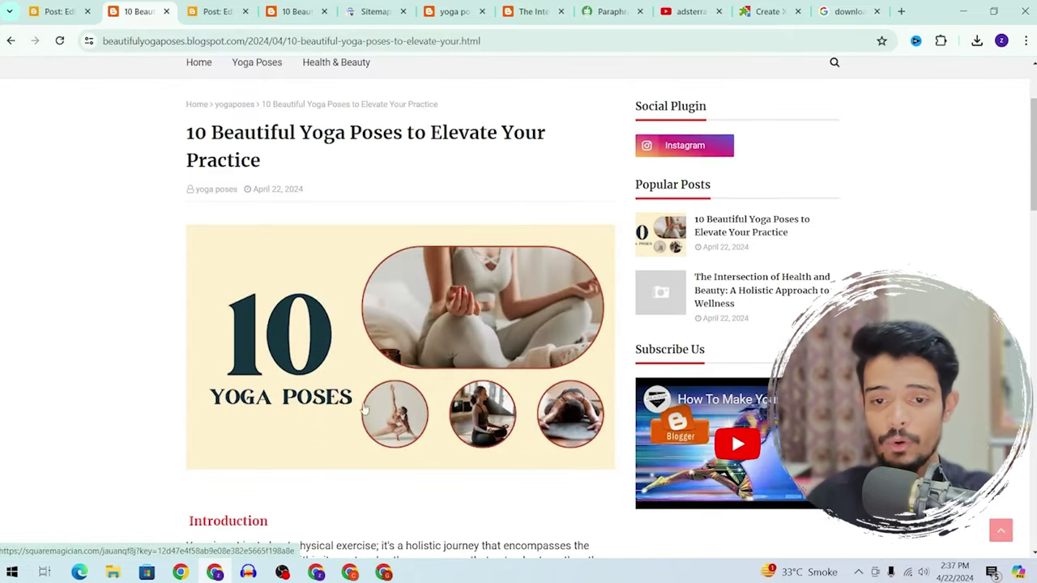
left_click(384, 350)
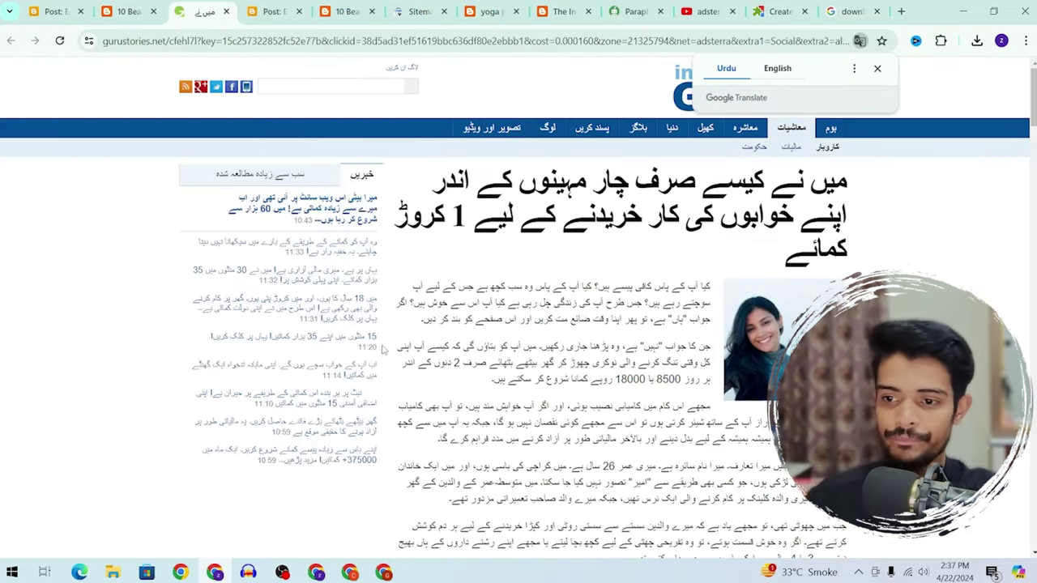
left_click(226, 11)
Test the "Introduction" heading's link in the published post and go back to the post
left_click(215, 11)
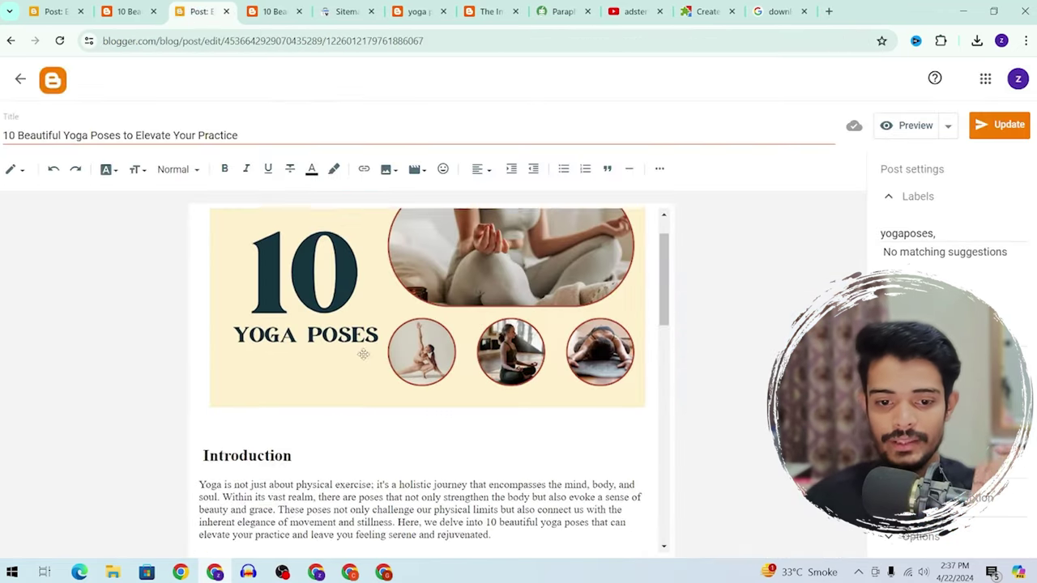
scroll(273, 370, "down", 2)
left_click(249, 235)
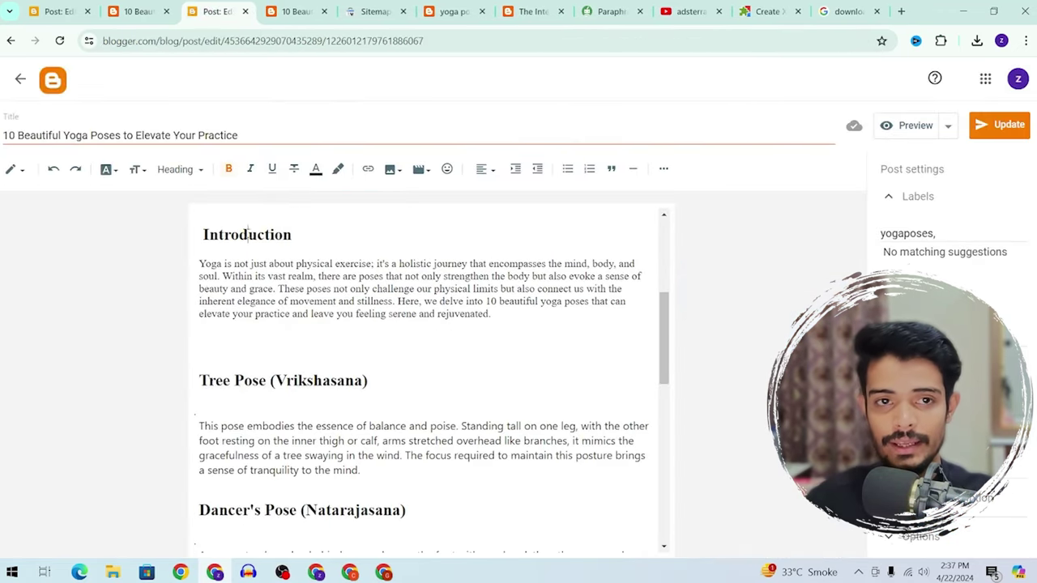
left_click(156, 9)
scroll(329, 482, "down", 3)
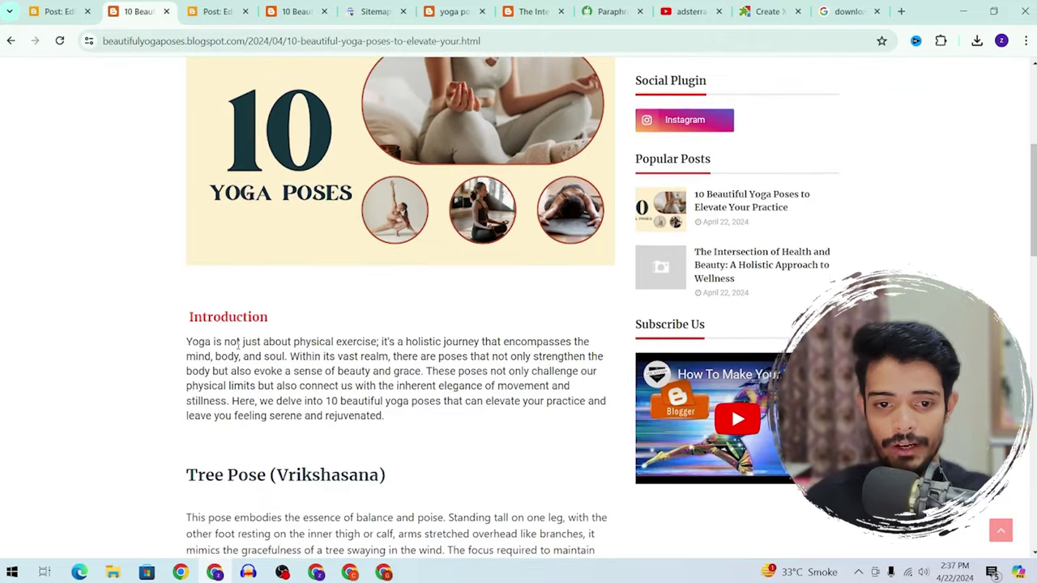
left_click(255, 320)
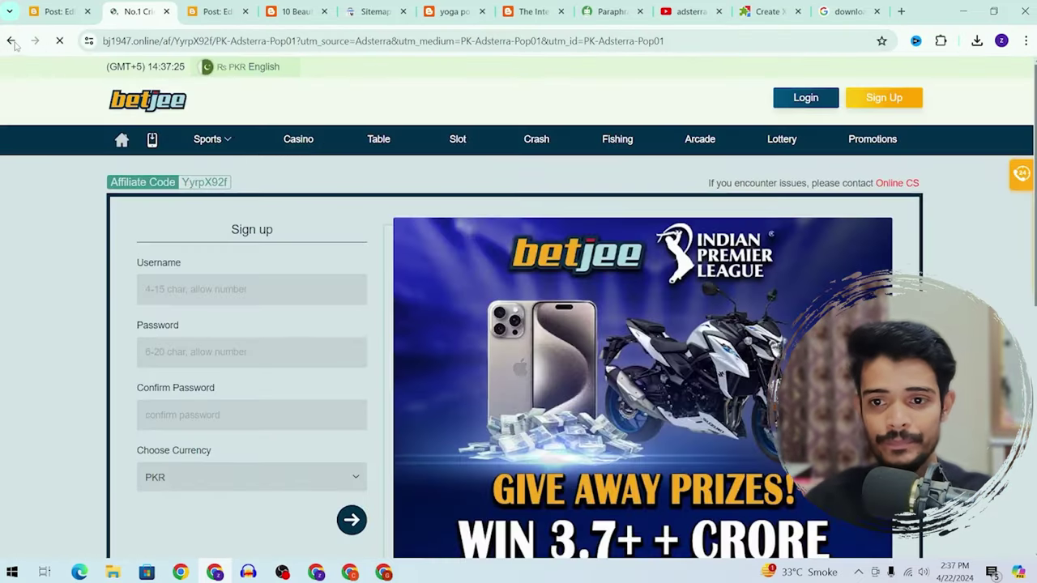
key("alt+Left")
Test a direct link near the end of the published post and close the advertiser page
scroll(324, 204, "down", 10)
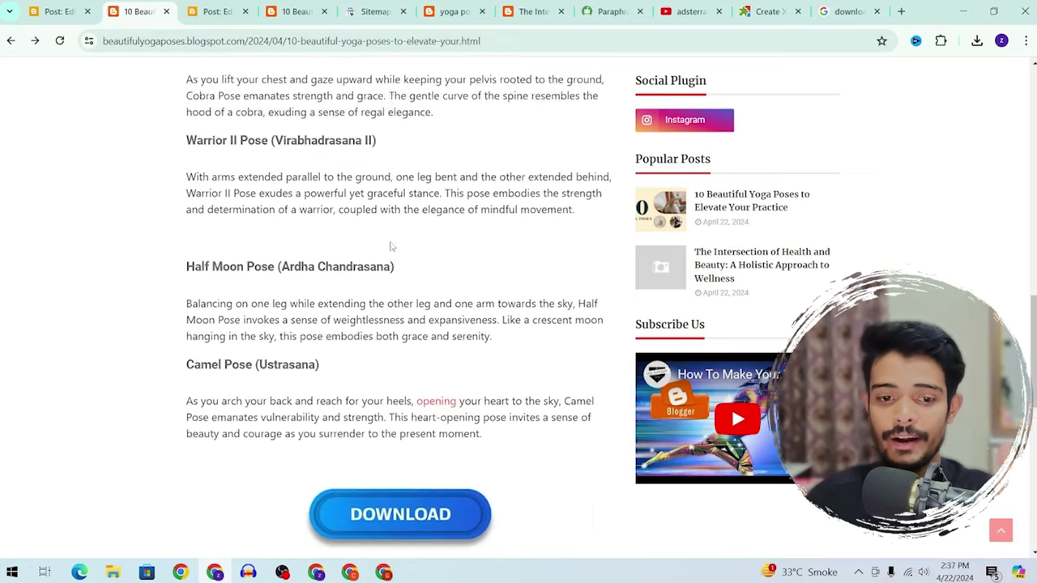
scroll(397, 427, "down", 2)
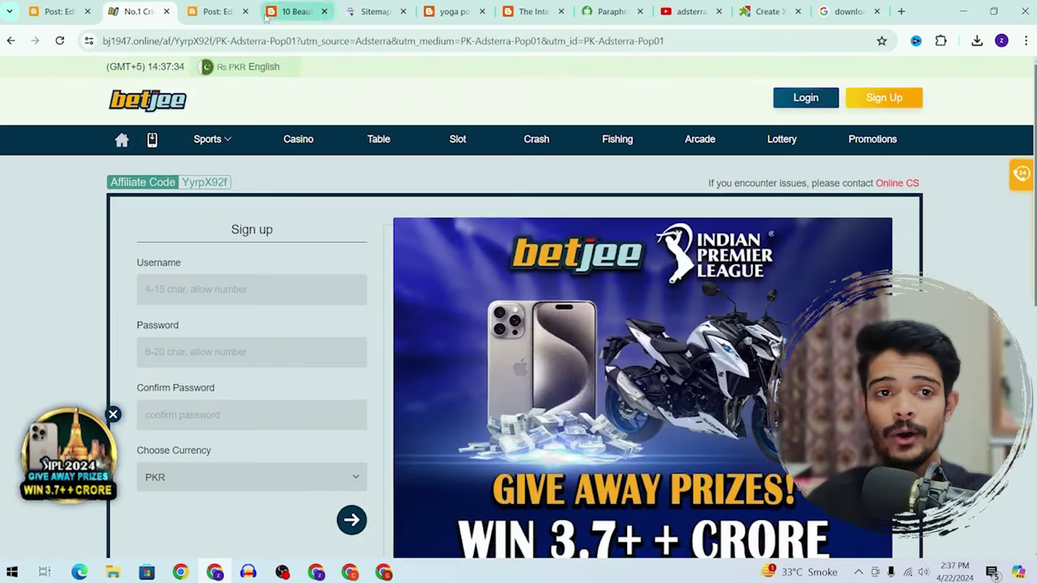
left_click(166, 11)
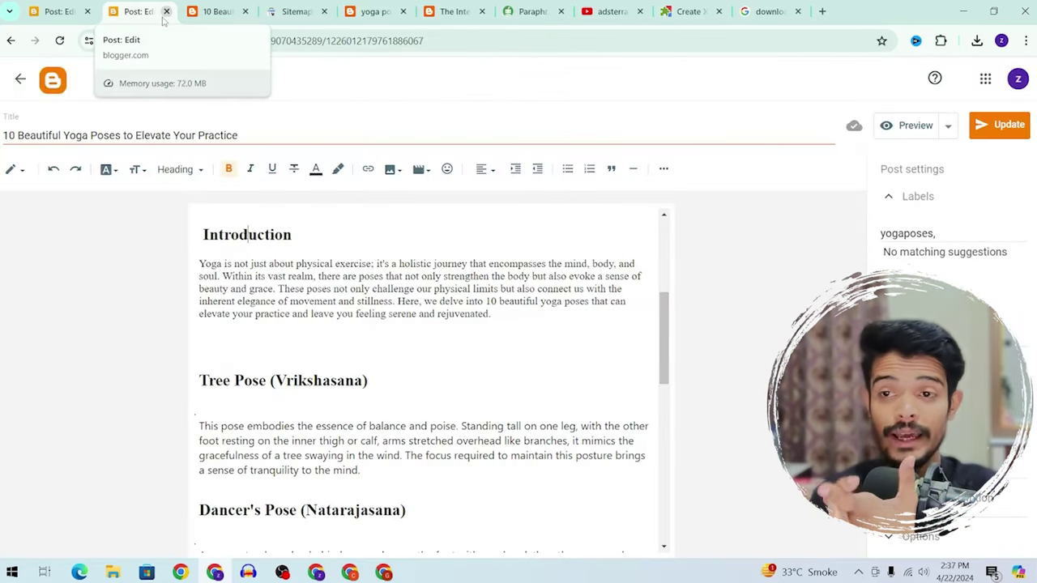
Look at the "Adsterra ads setup in blogger 2023" video in the YouTube search results
left_click(608, 11)
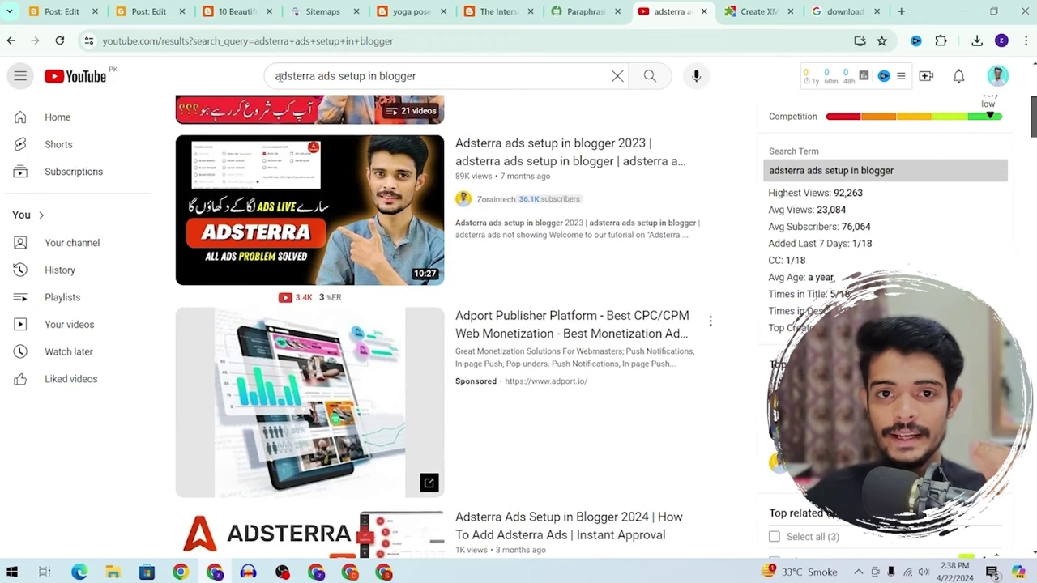
mouse_move(369, 207)
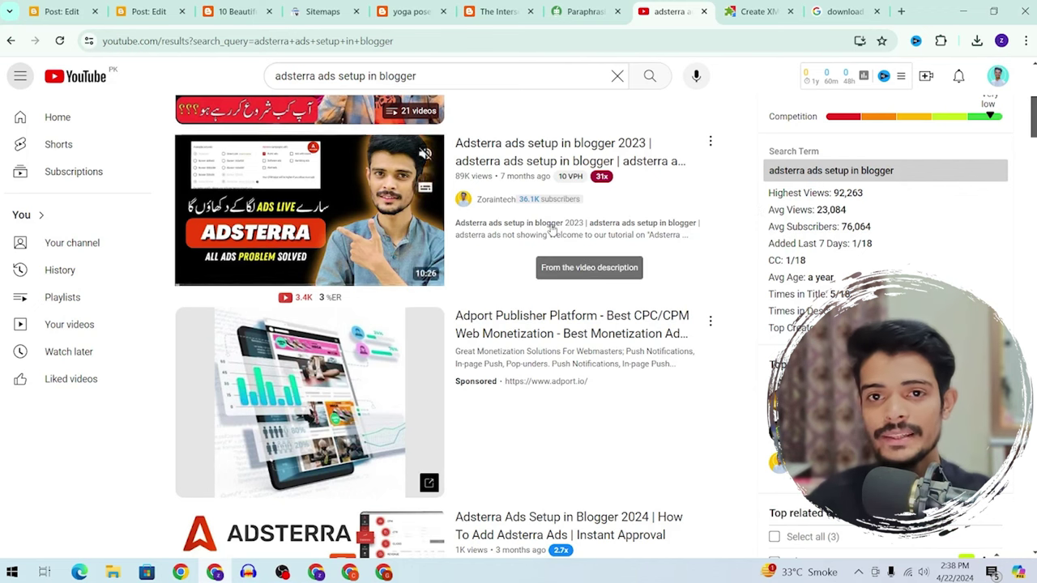
mouse_move(551, 231)
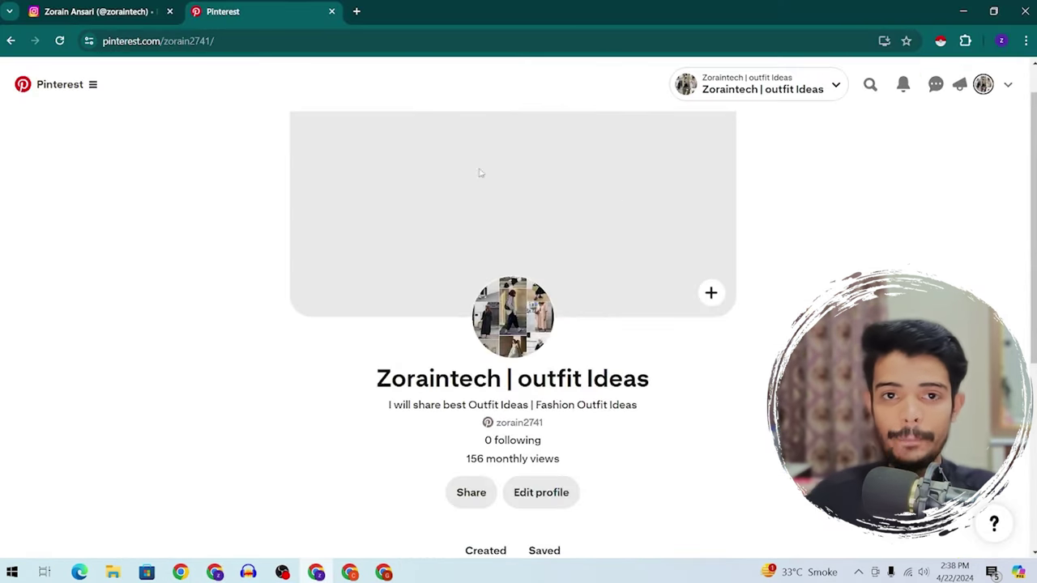
Switch to the Pinterest business profile and examine its monthly views and the statistics of its created pins
scroll(480, 172, "down", 3)
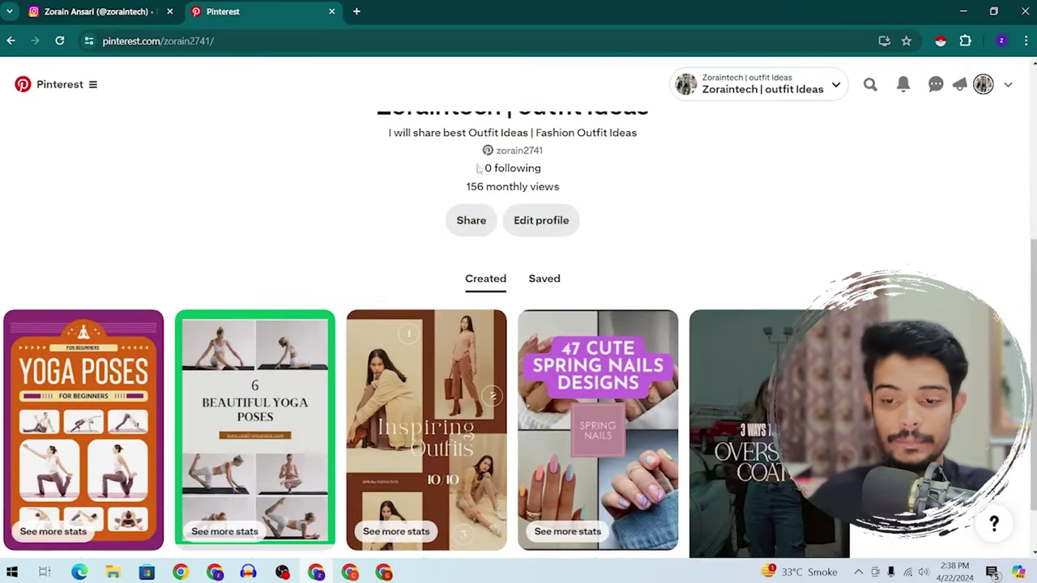
left_click_drag(584, 132, 588, 172)
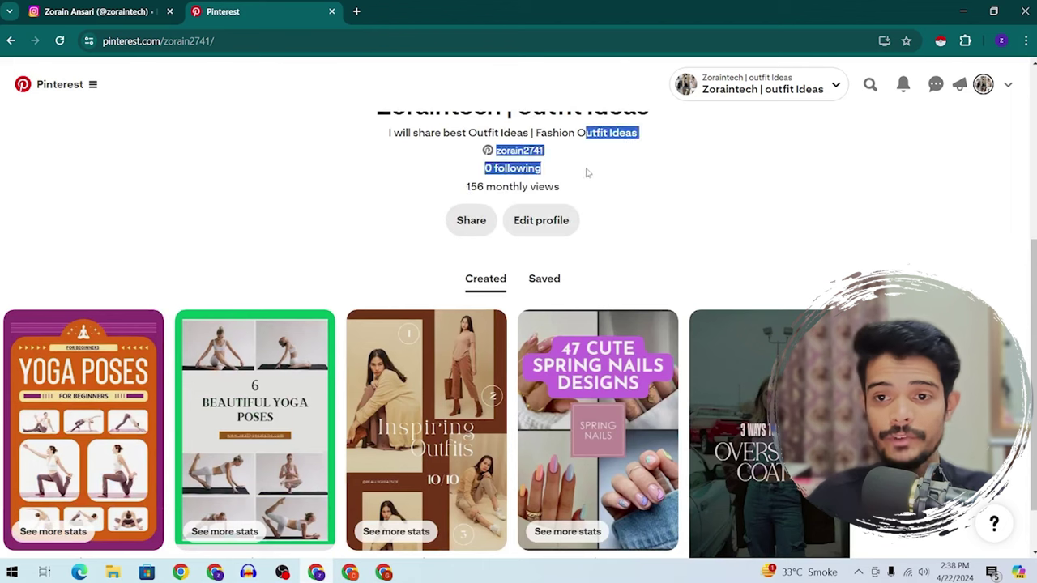
left_click(580, 184)
scroll(580, 184, "down", 1)
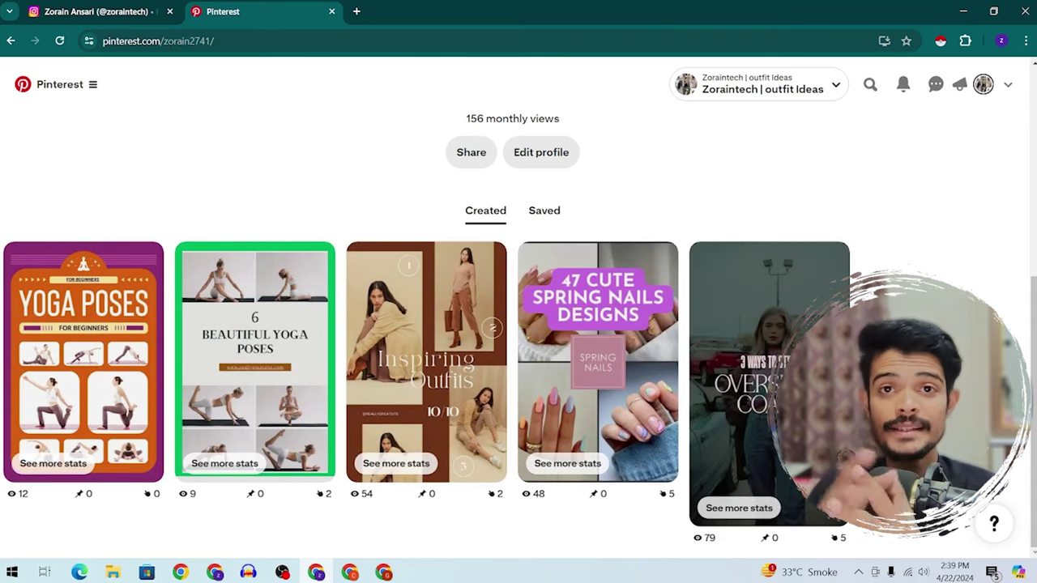
scroll(580, 292, "up", 3)
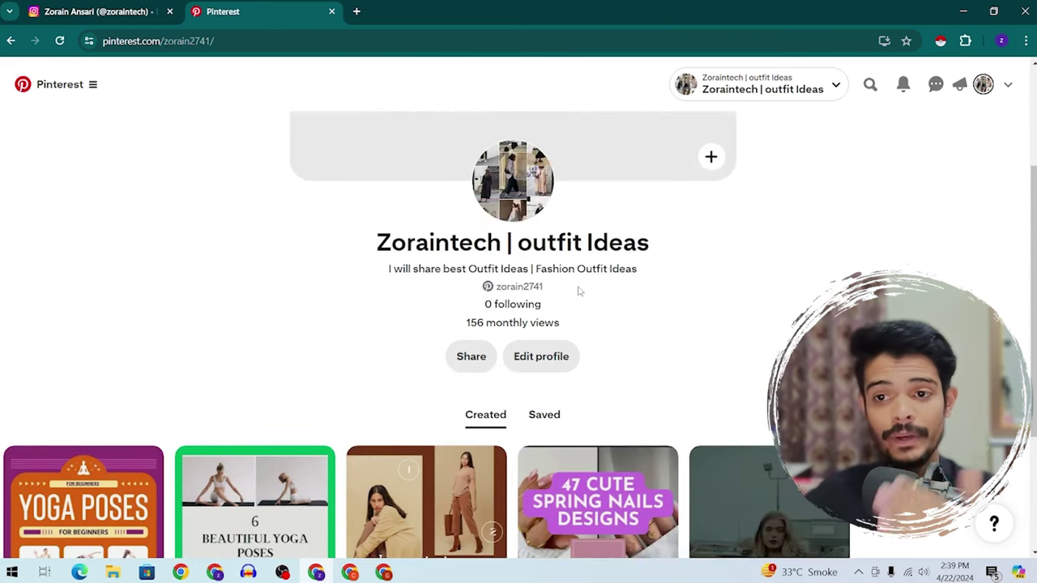
scroll(574, 291, "down", 3)
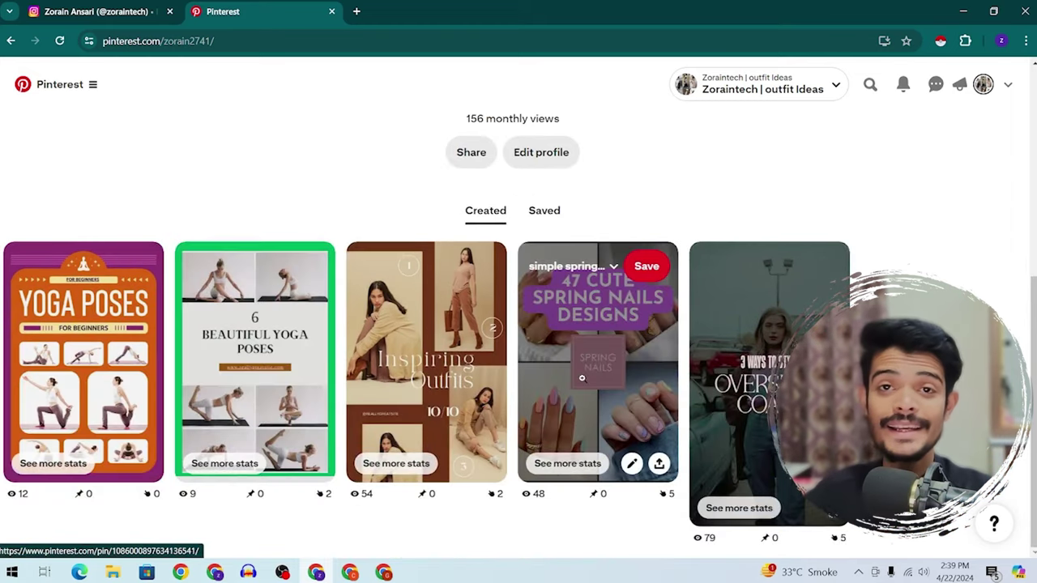
scroll(673, 375, "up", 5)
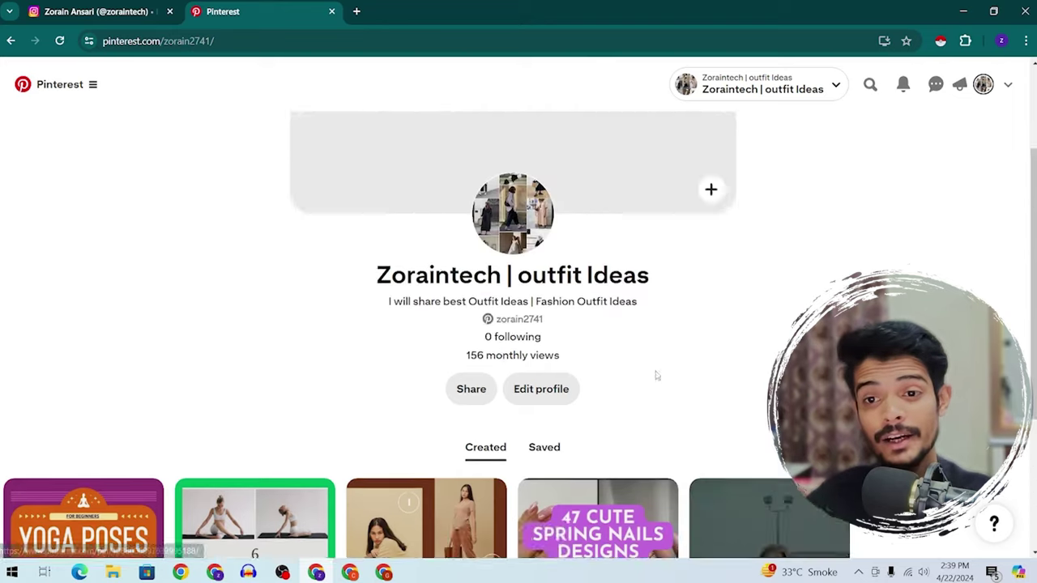
scroll(613, 376, "down", 5)
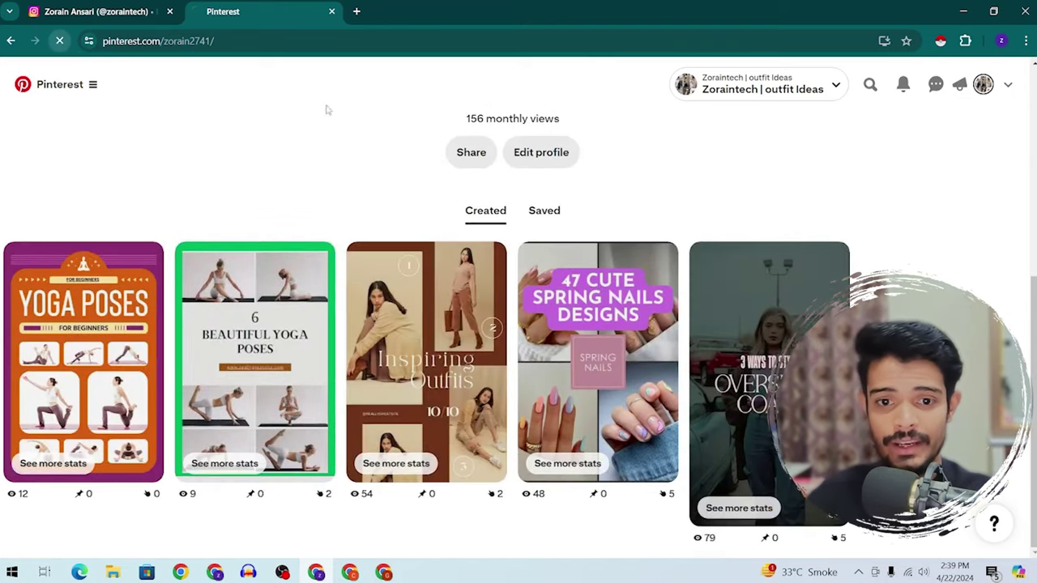
scroll(567, 185, "down", 4)
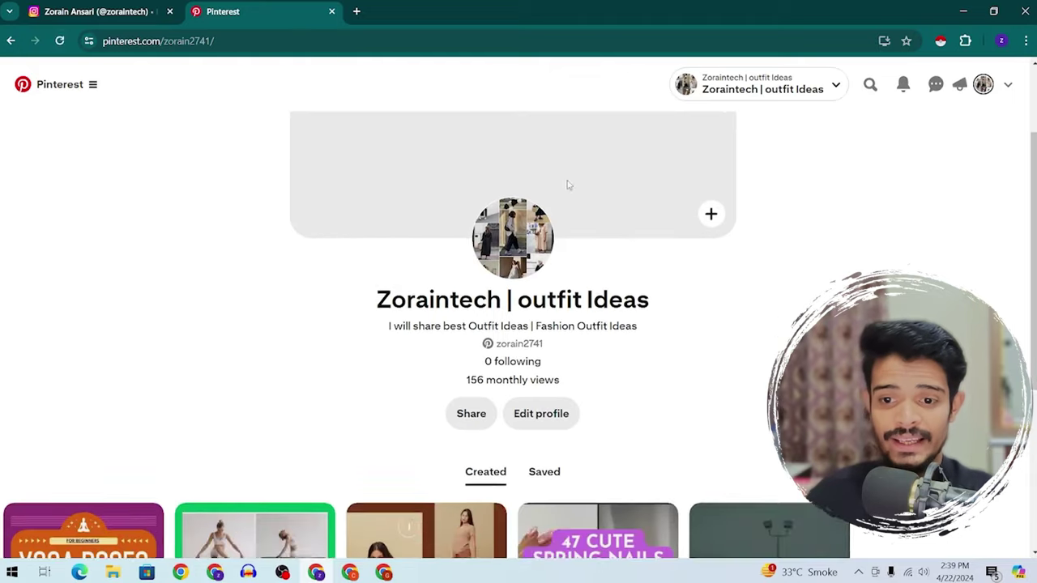
scroll(548, 322, "up", 2)
scroll(548, 322, "down", 3)
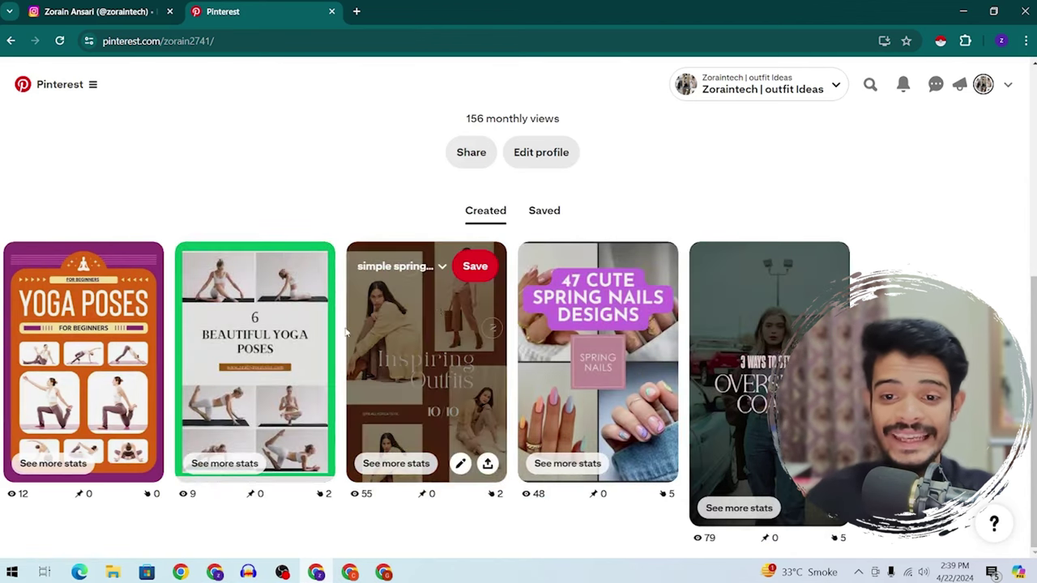
scroll(437, 320, "up", 2)
scroll(437, 320, "up", 3)
scroll(405, 323, "down", 2)
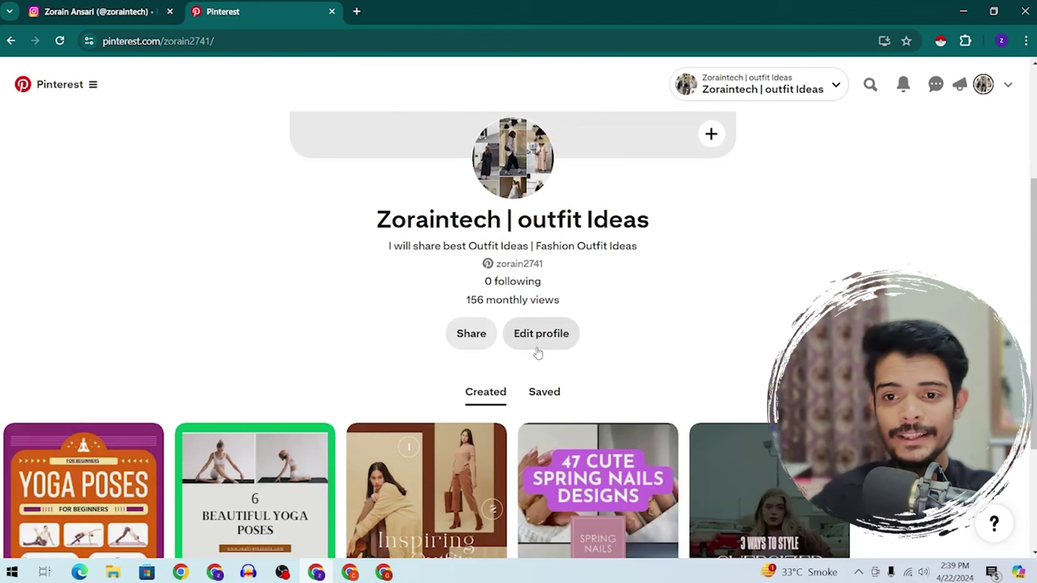
scroll(559, 351, "up", 3)
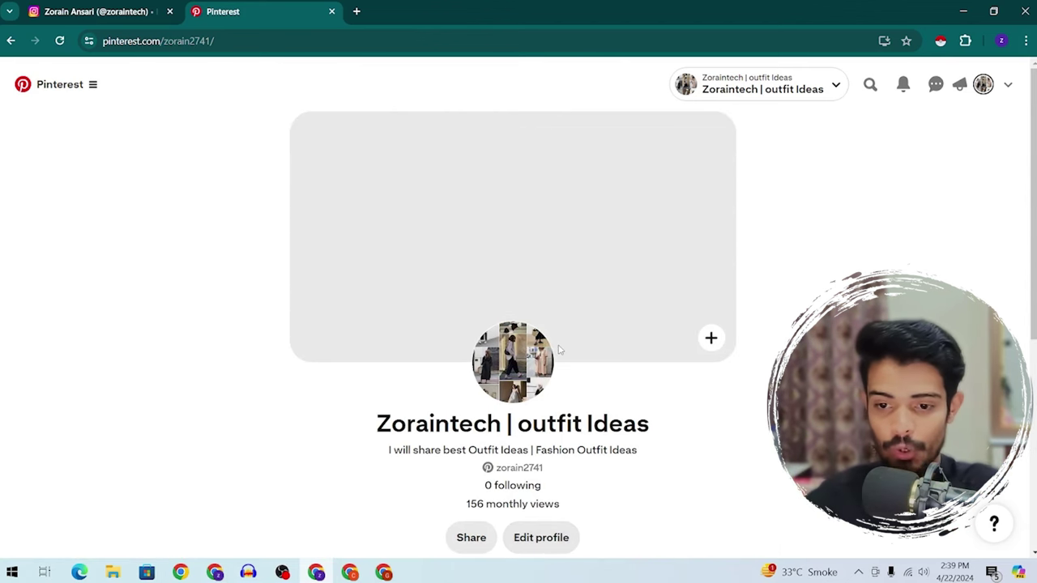
scroll(559, 350, "down", 1)
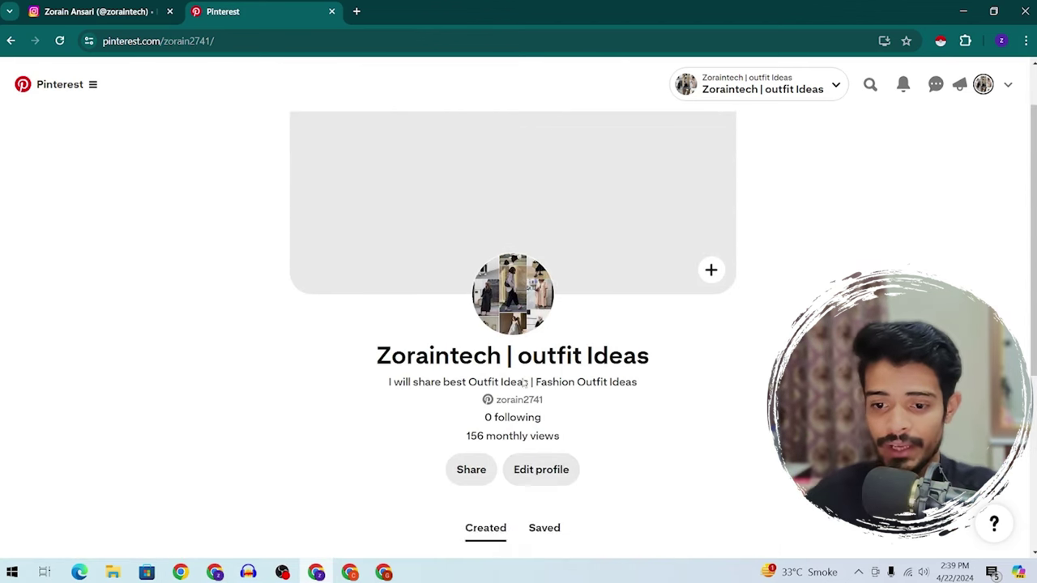
scroll(567, 307, "up", 1)
Open Pinterest Trends and look through the growing trend keywords for the United States
left_click(80, 91)
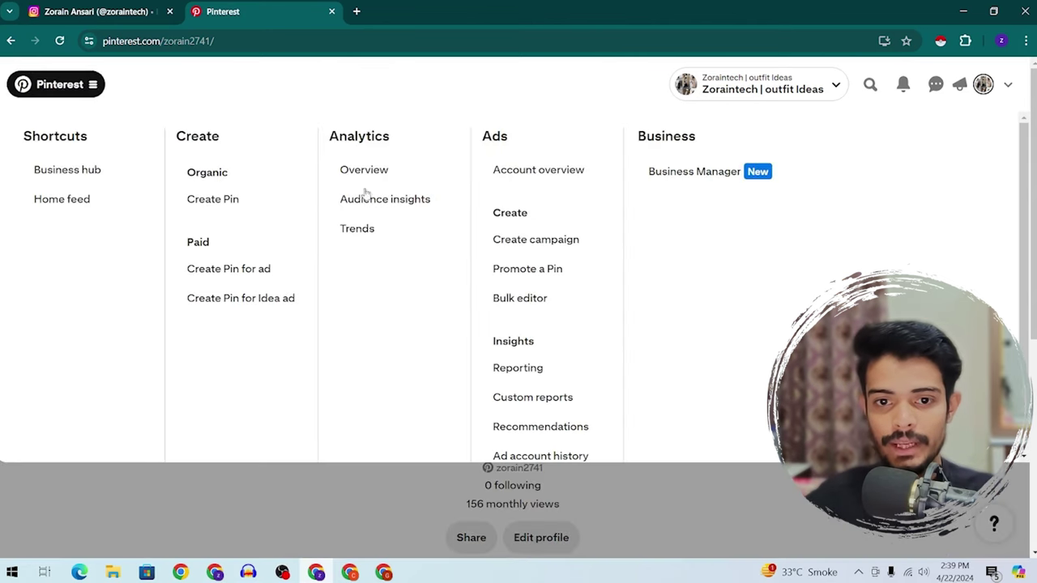
left_click(366, 228)
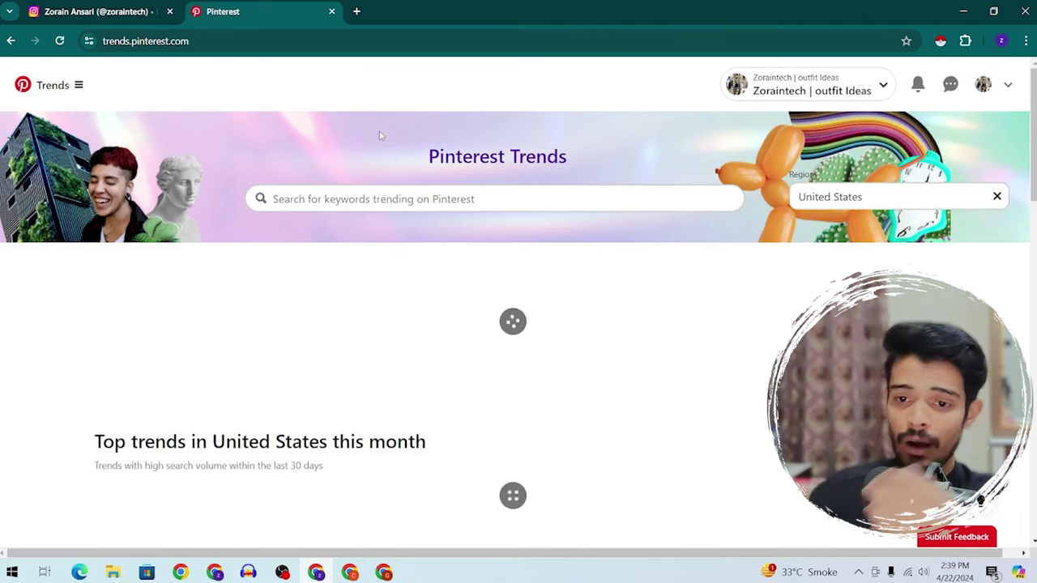
scroll(370, 126, "down", 4)
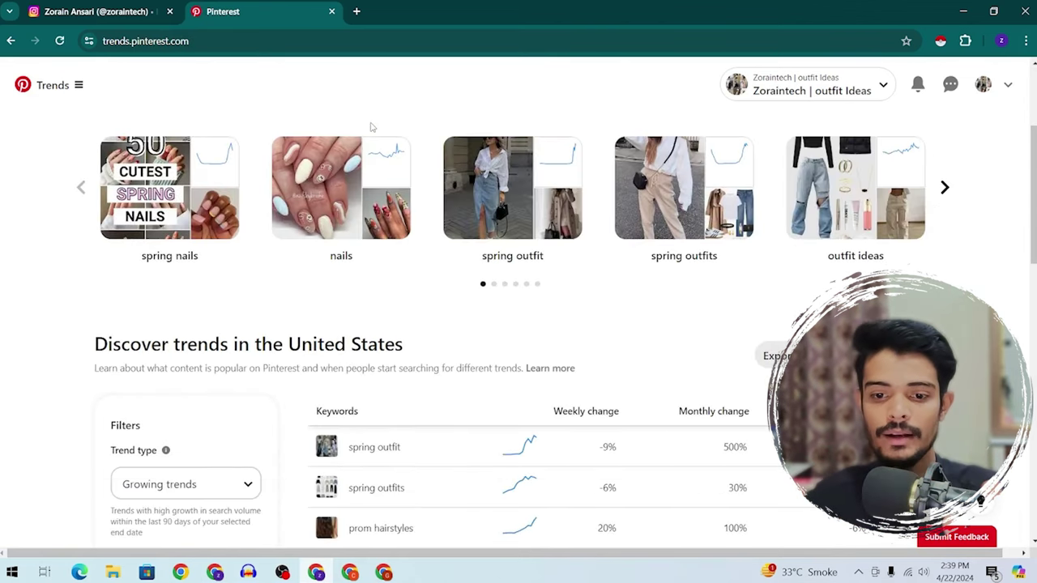
scroll(523, 178, "down", 2)
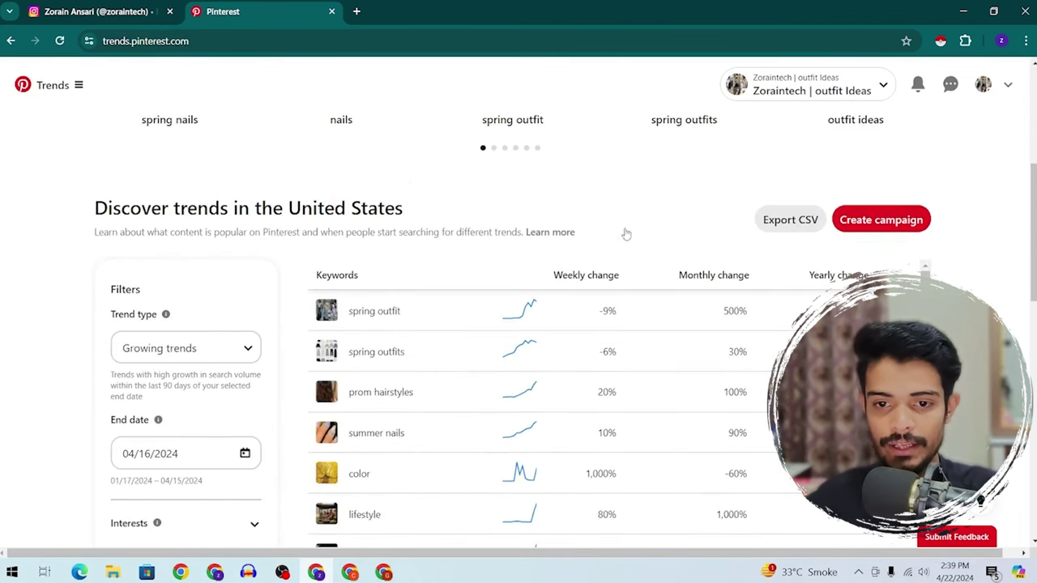
scroll(227, 85, "down", 2)
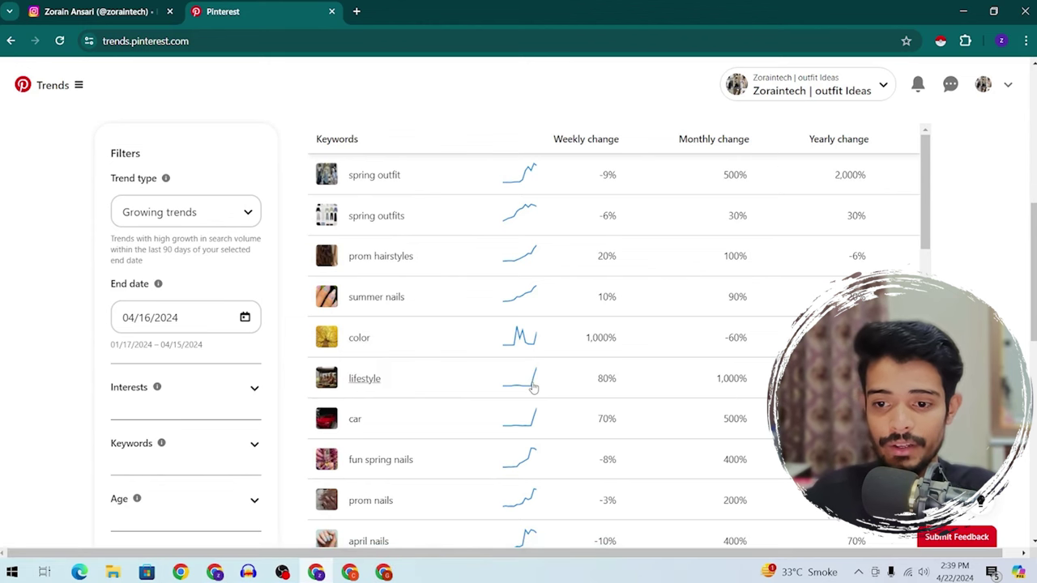
Open the details of the "lifestyle" trend and add the related keyword "beautiful yoga poses" for comparison
left_click(374, 386)
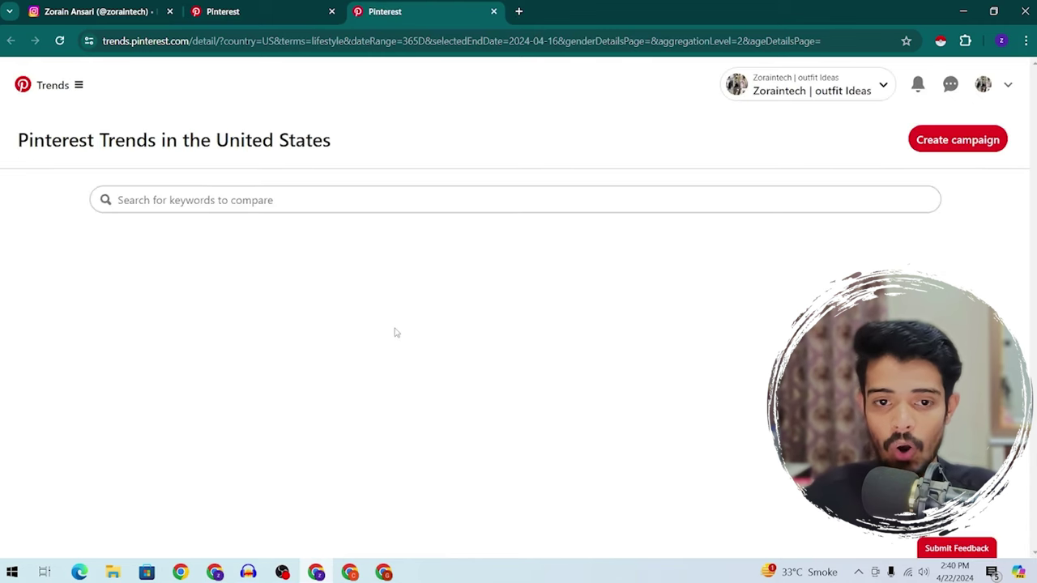
scroll(312, 239, "down", 3)
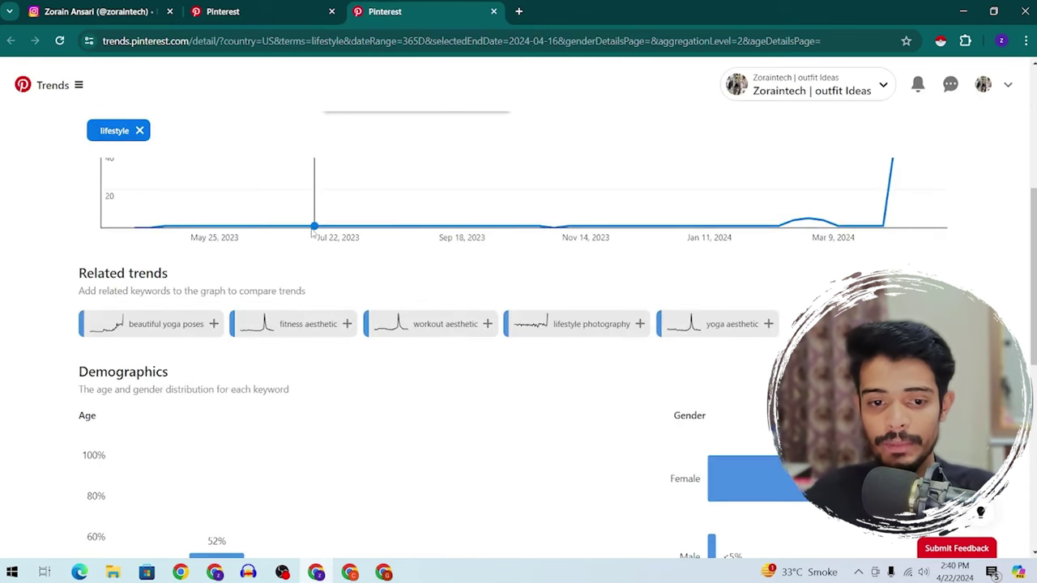
left_click(140, 324)
Examine the interest over time, related trends and demographics of the two compared keywords
scroll(911, 274, "up", 1)
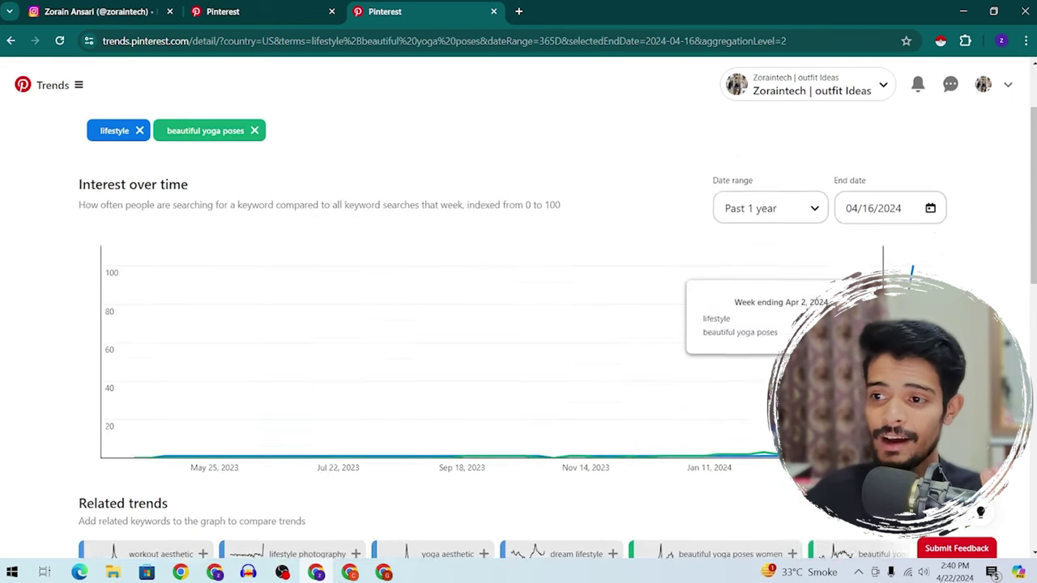
scroll(911, 274, "up", 1)
scroll(326, 373, "down", 3)
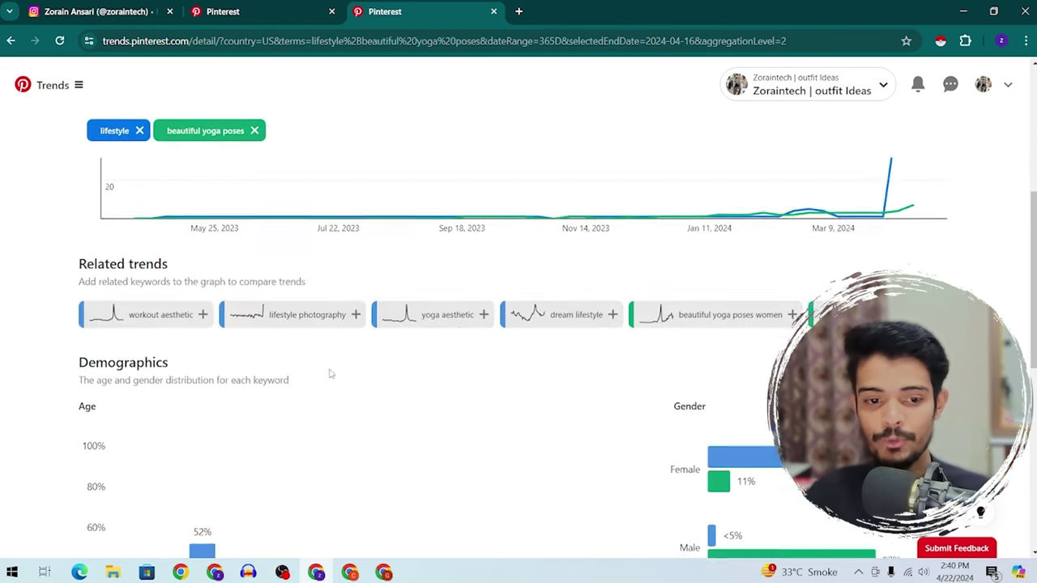
scroll(267, 351, "up", 4)
scroll(225, 243, "down", 6)
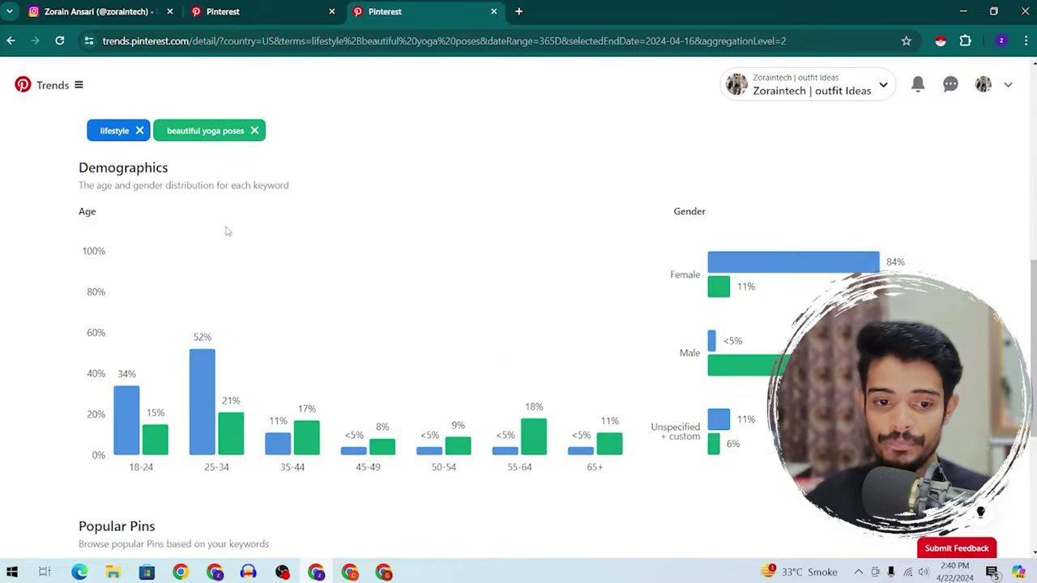
scroll(227, 233, "up", 4)
Return to the main trends page, start a new organic pin and upload the "Yoga Poses" image from Downloads
left_click(260, 11)
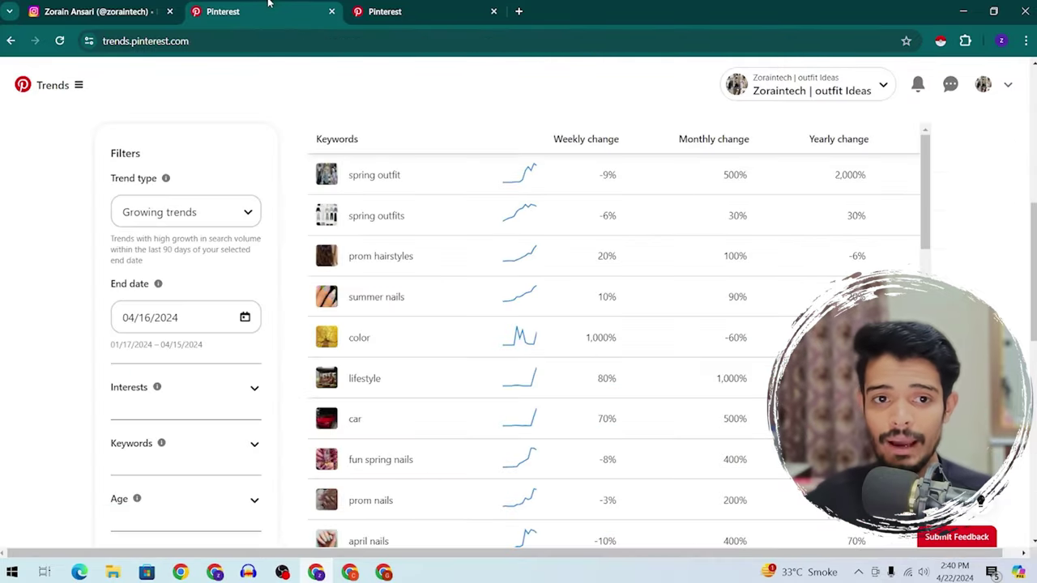
scroll(123, 108, "up", 2)
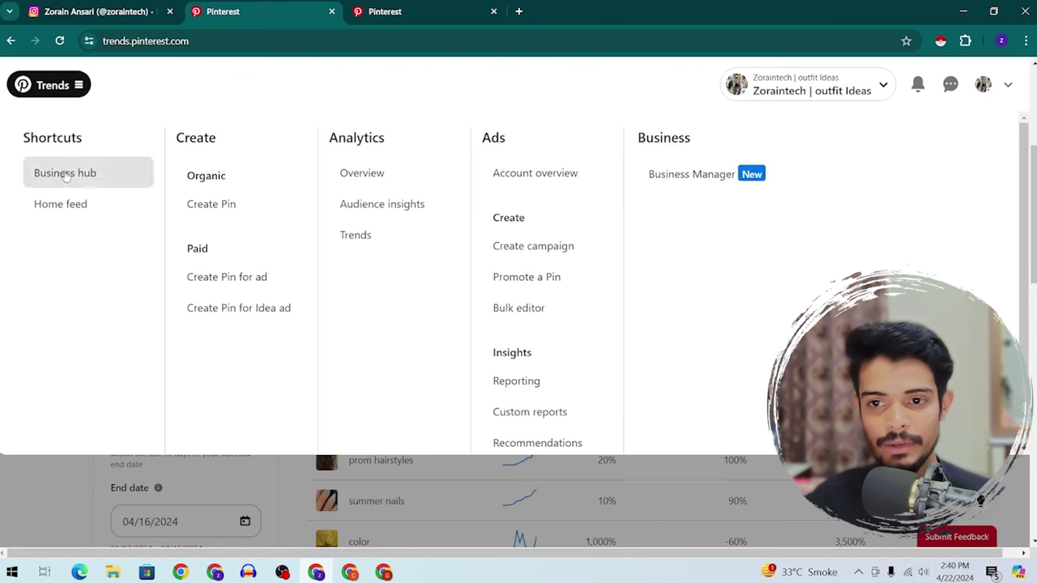
left_click(212, 205)
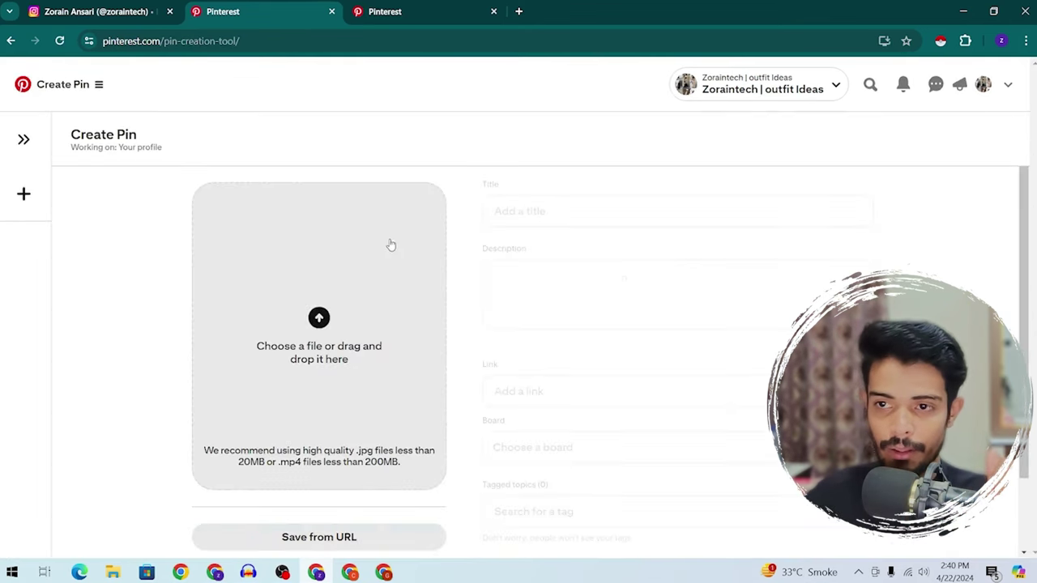
left_click(364, 316)
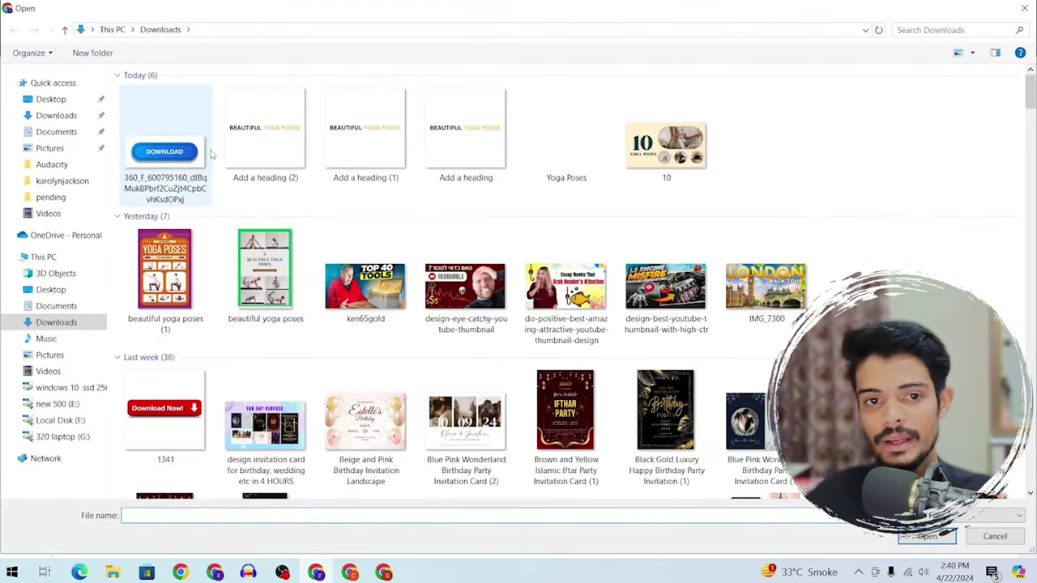
left_click(566, 133)
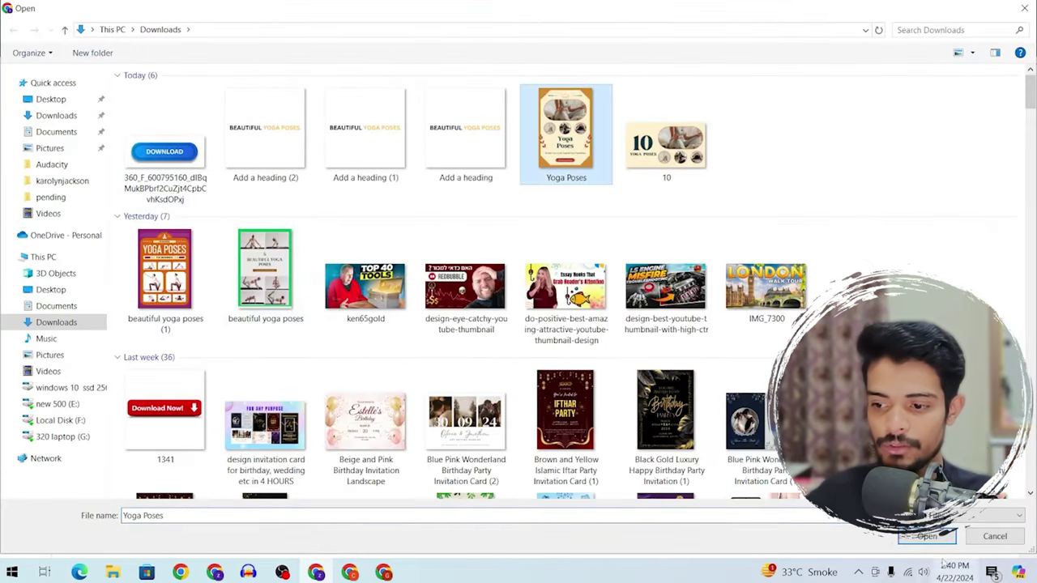
left_click(935, 539)
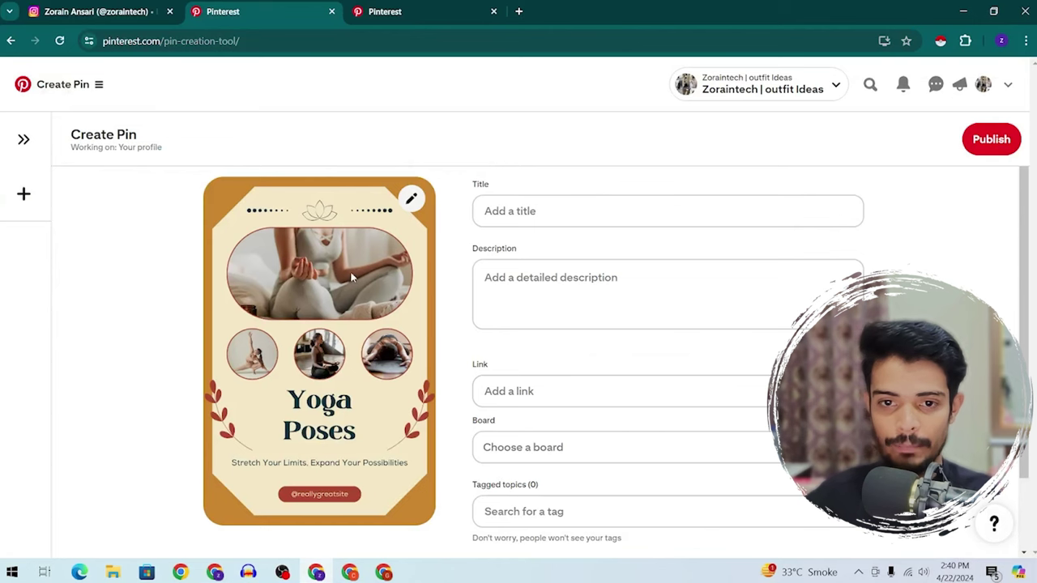
Fill in the pin's title and description with "beautiful yoga poses | beautiful yoga poses women | beautiful yoga poses inspiration"
left_click(543, 212)
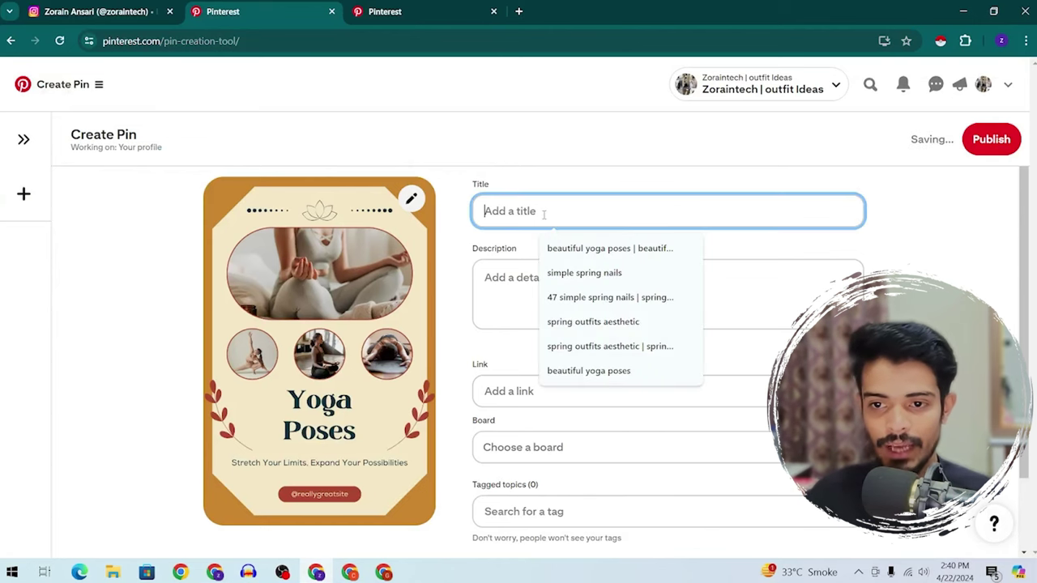
left_click(618, 248)
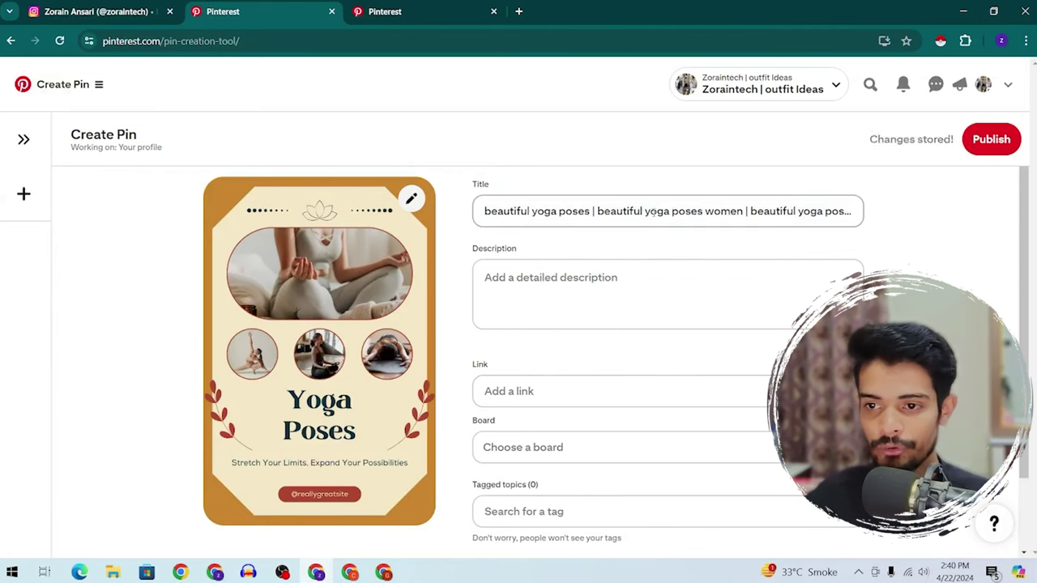
left_click_drag(755, 212, 909, 210)
triple_click(789, 208)
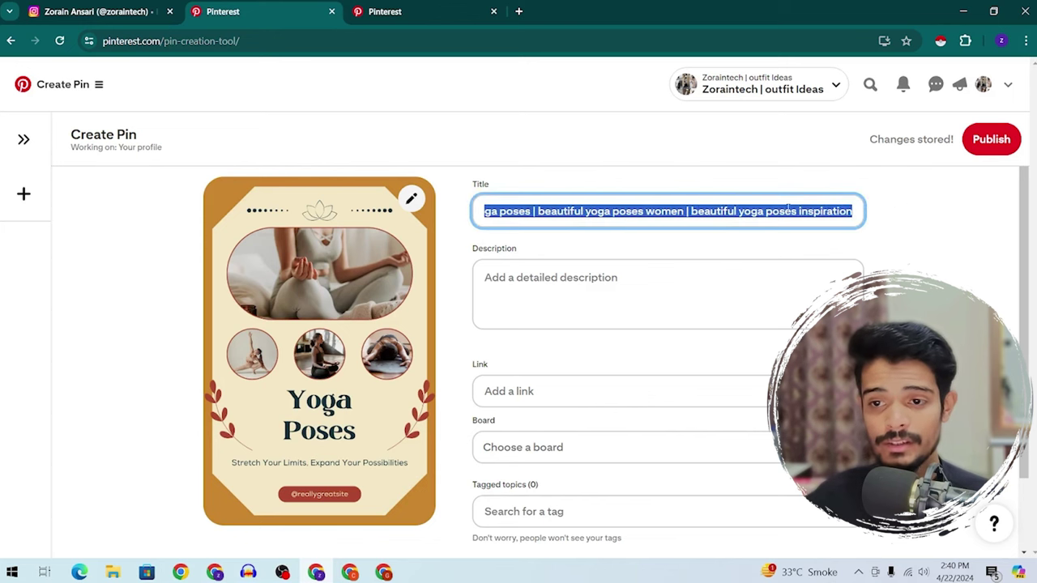
left_click(550, 276)
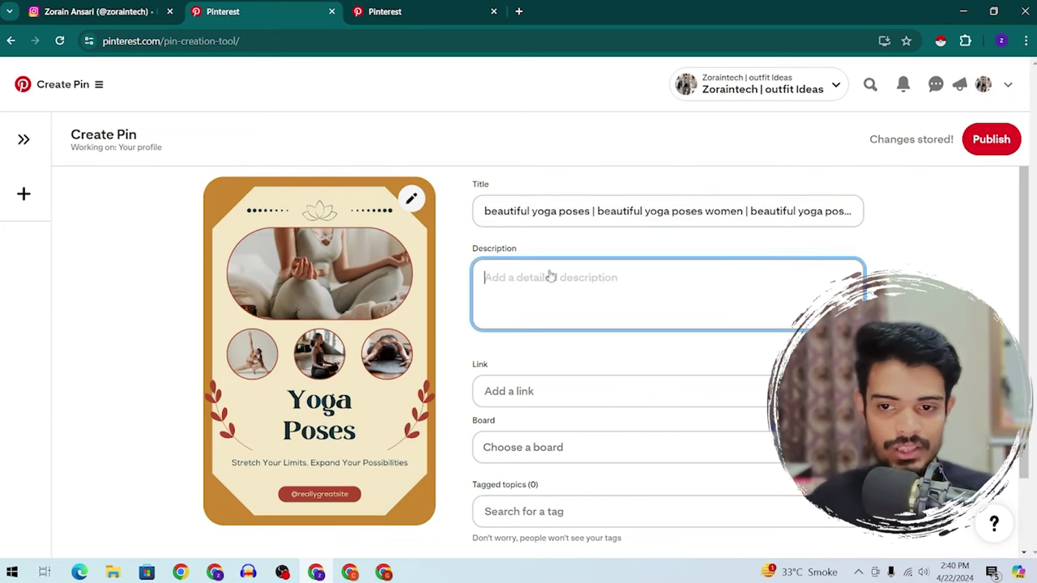
type("beautiful yoga poses | beautiful yoga poses women | beautiful yoga poses inspiration")
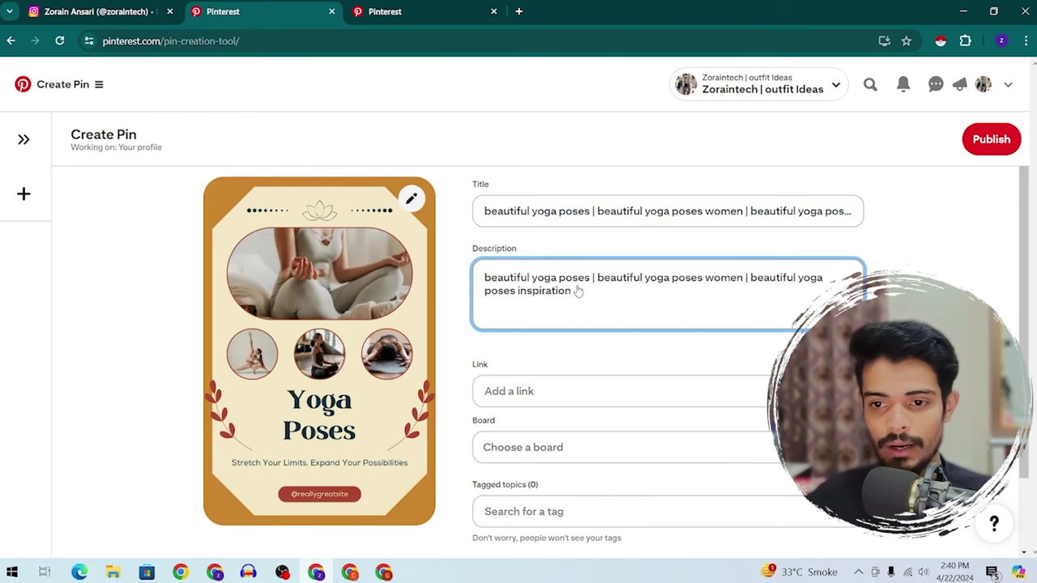
Copy the address of the "10 Beautiful Yoga Poses to Elevate Your Practice" blog post and add it as the pin's link
scroll(594, 292, "down", 1)
left_click(553, 317)
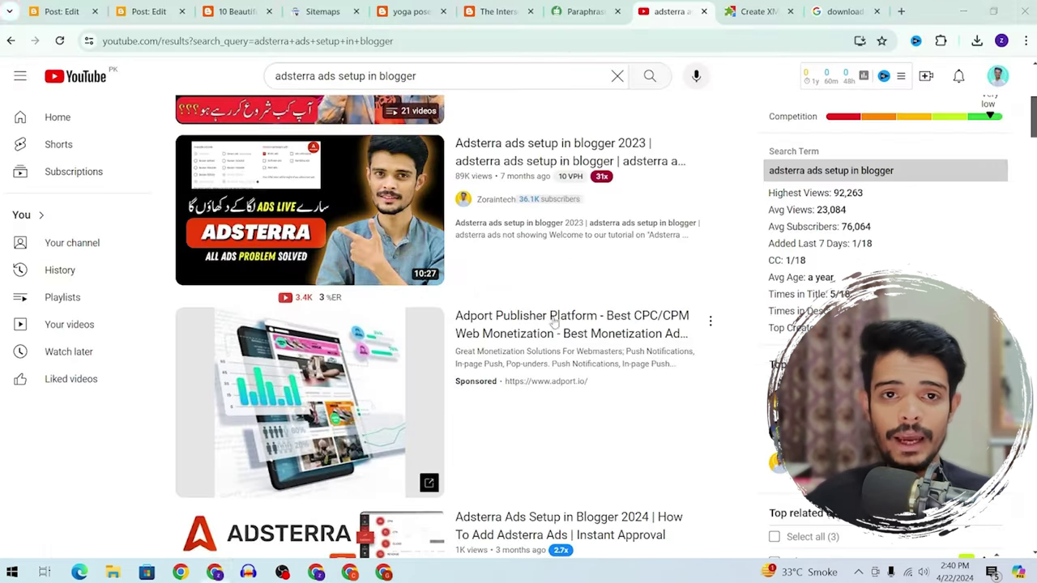
left_click(148, 12)
left_click(237, 11)
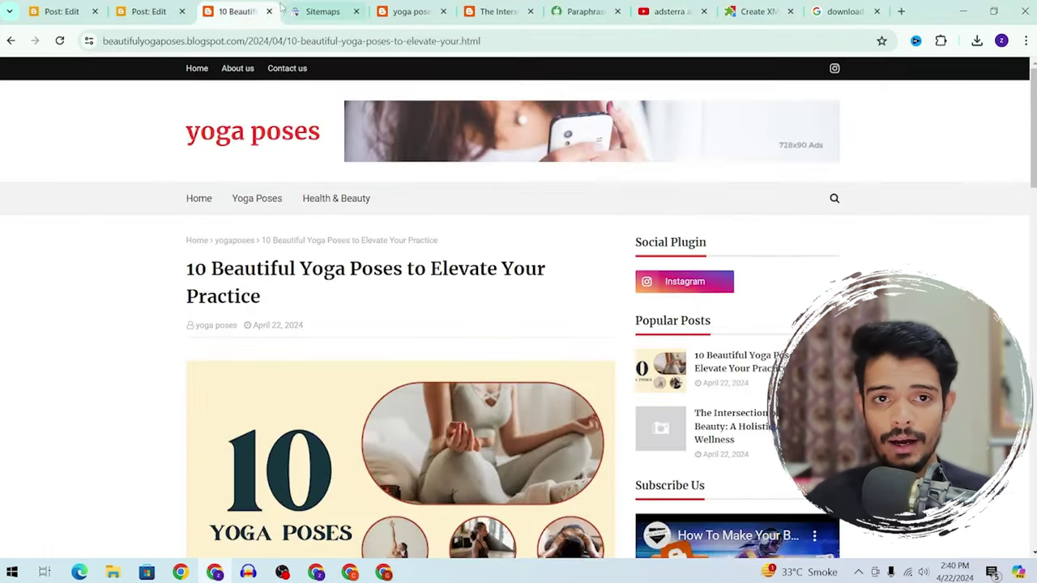
left_click(281, 42)
key("ctrl+c")
key("alt+Tab")
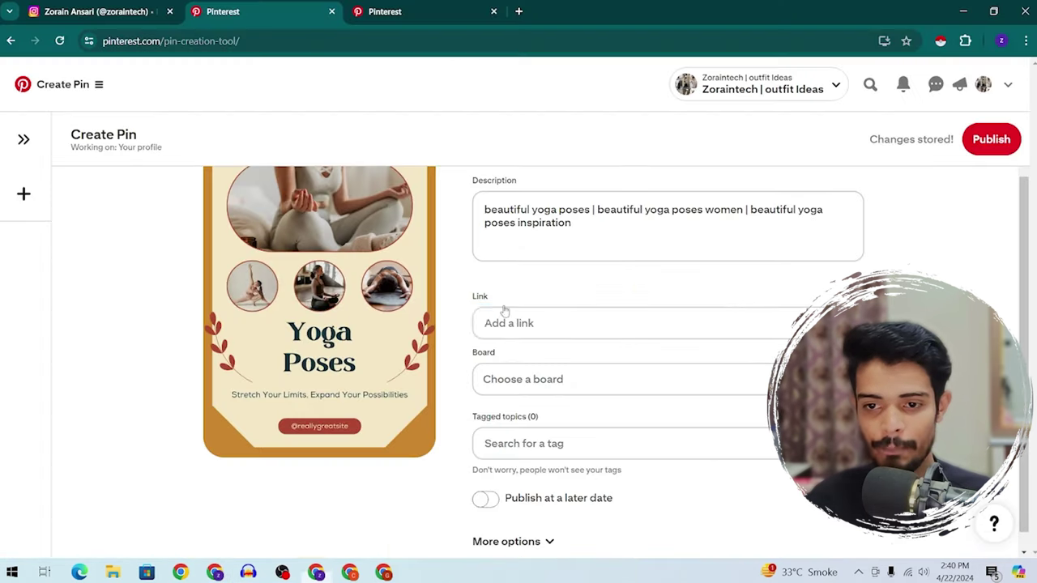
left_click(541, 324)
key("ctrl+v")
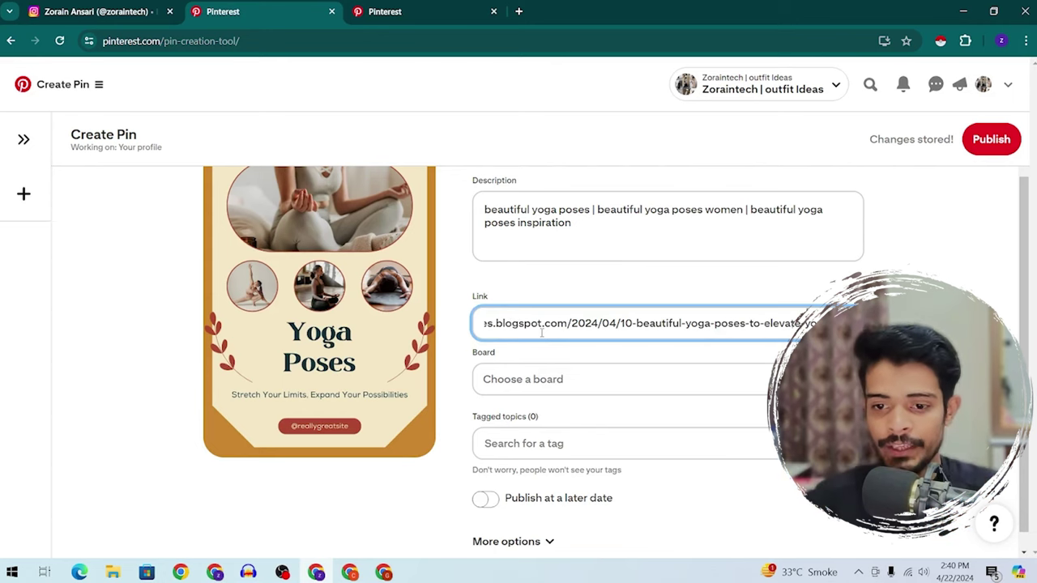
Assign the pin to the "Beautiful yoga poses" board and publish it
scroll(542, 332, "down", 1)
left_click(555, 361)
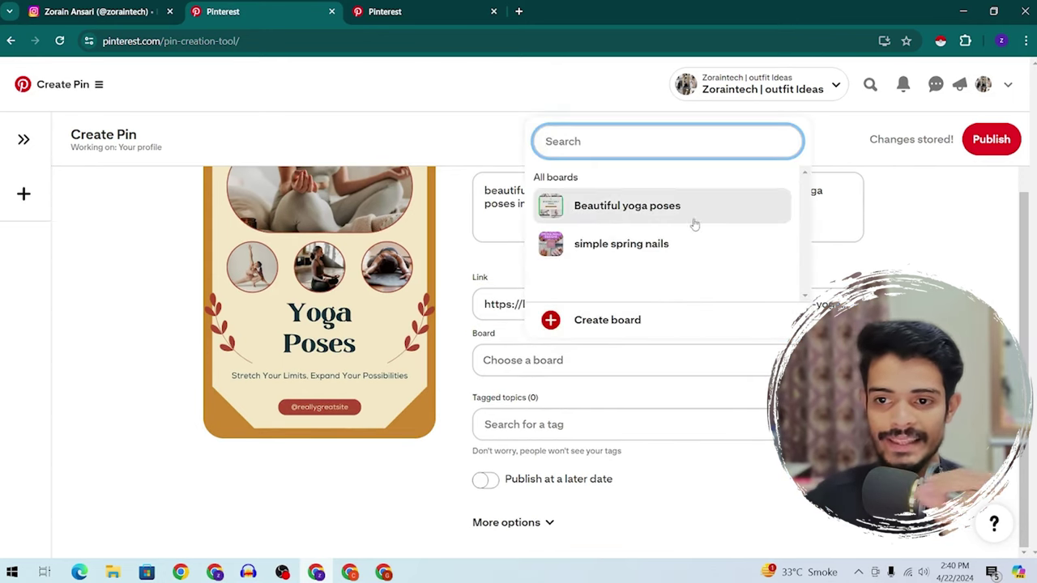
left_click(657, 212)
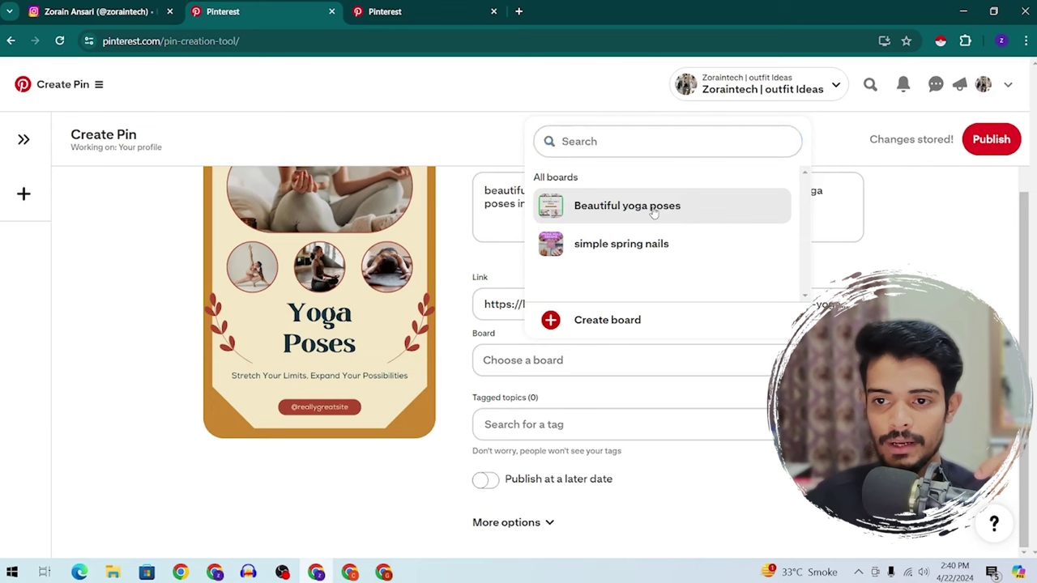
left_click(523, 426)
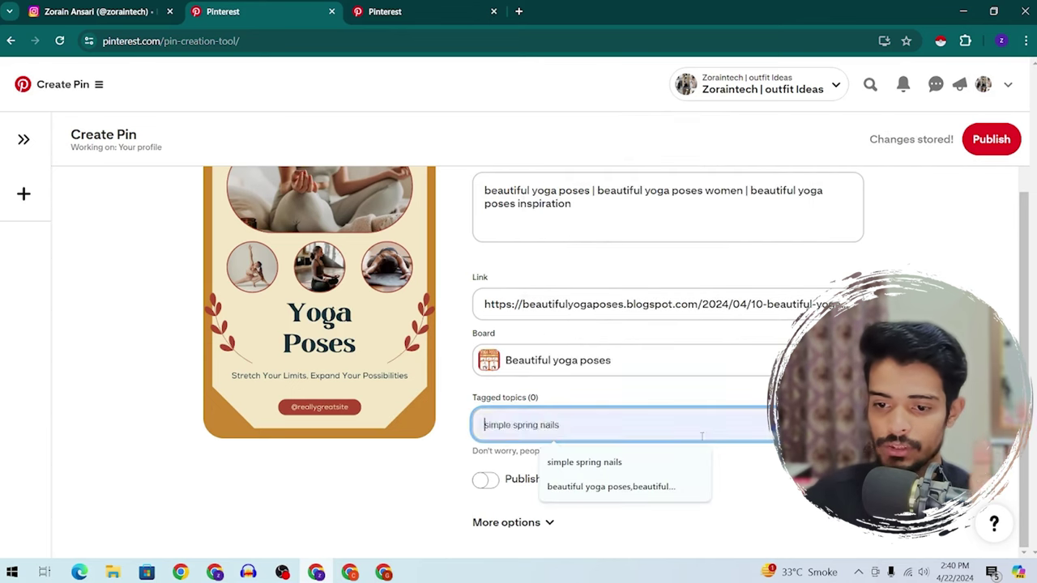
left_click(989, 140)
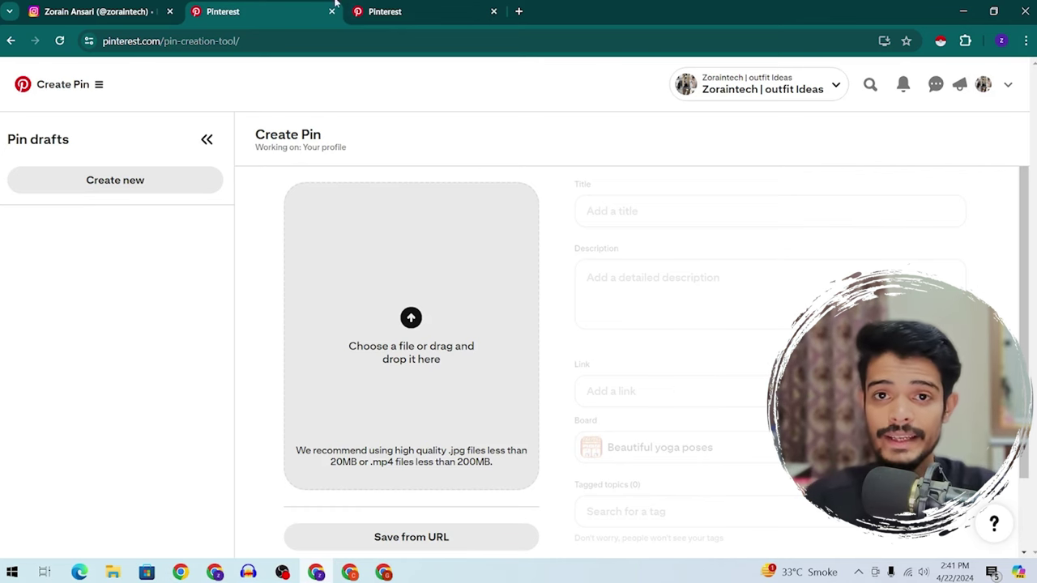
Return to the "lifestyle" trend details and compare it with the related keywords "lifestyle photography" and "dream lifestyle"
left_click(399, 4)
left_click(3, 44)
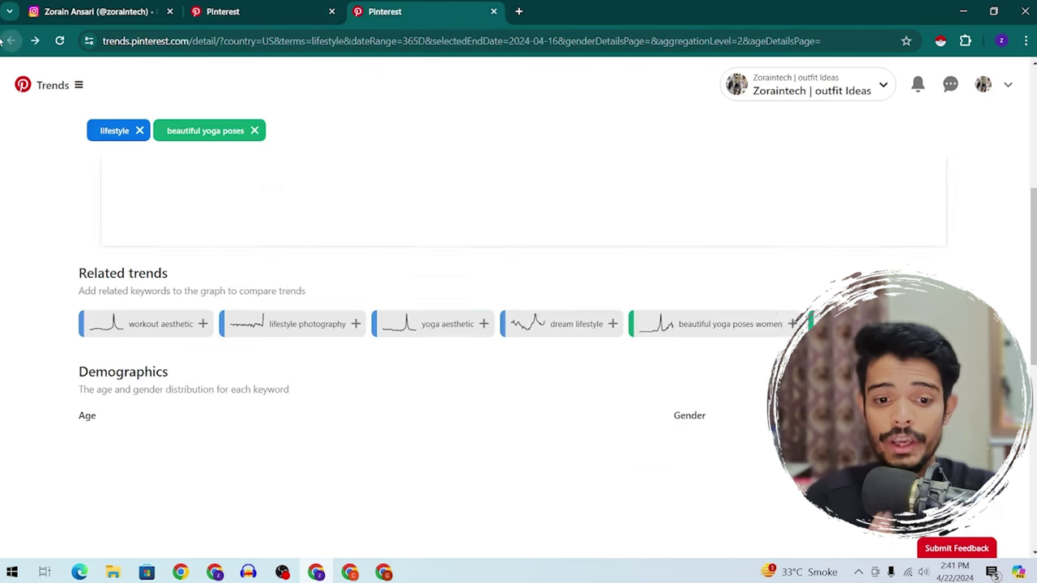
scroll(435, 308, "down", 2)
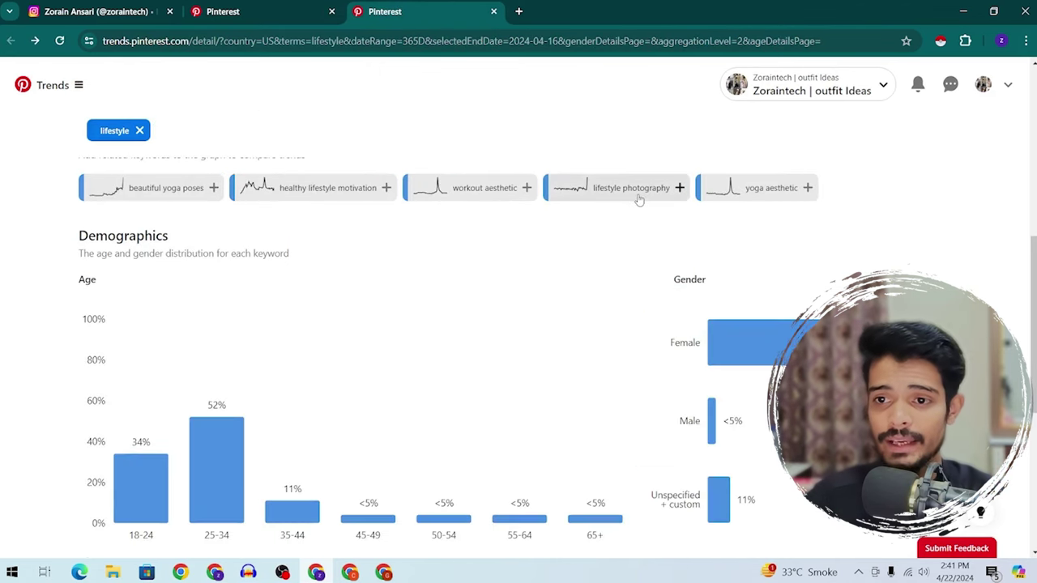
left_click(638, 199)
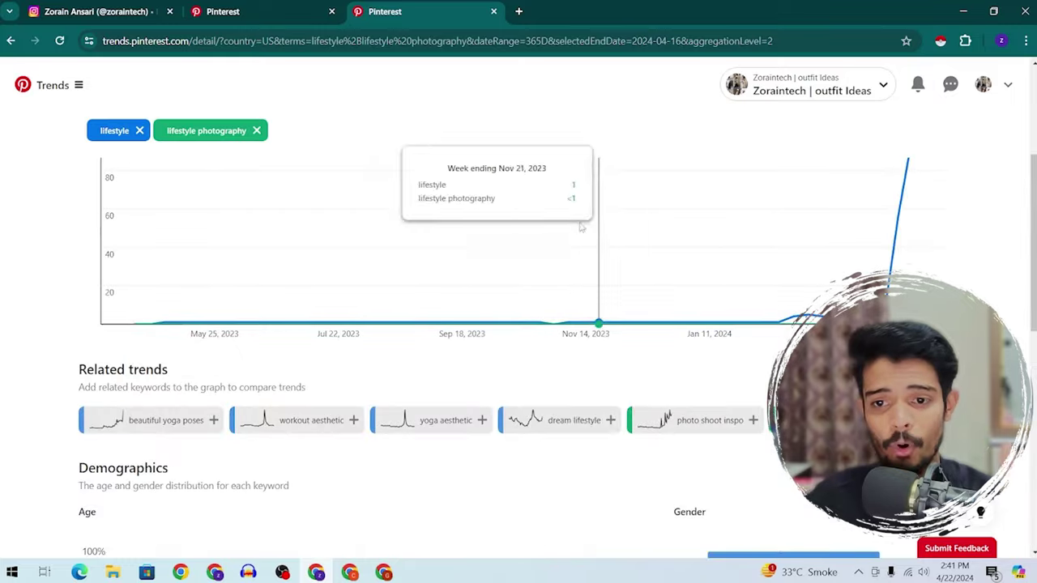
left_click(571, 419)
Add "workout aesthetic" to the trend comparison and examine the demographics and popular pins of the compared keywords
scroll(541, 409, "down", 4)
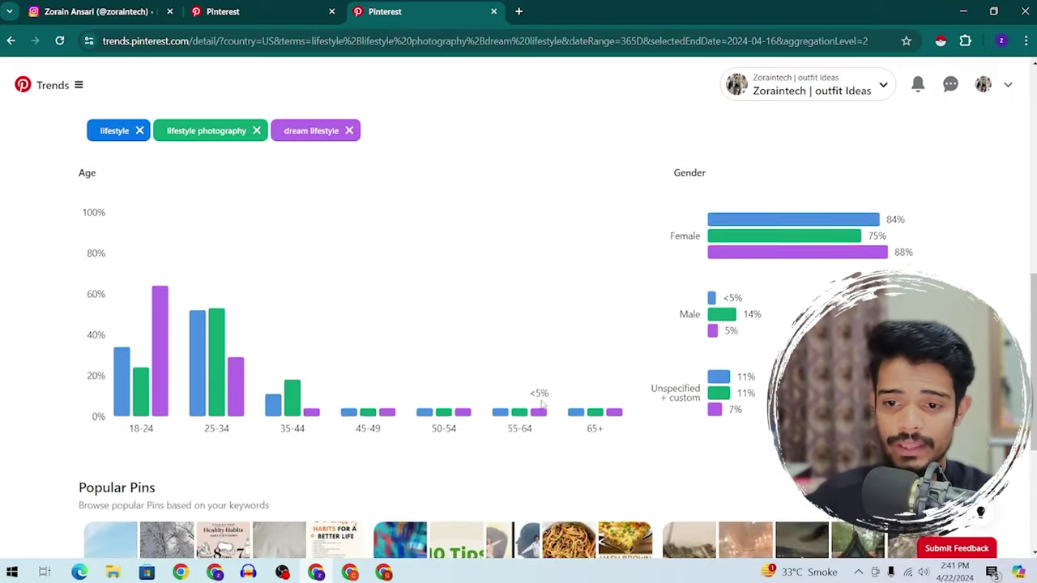
scroll(559, 384, "up", 2)
left_click(593, 226)
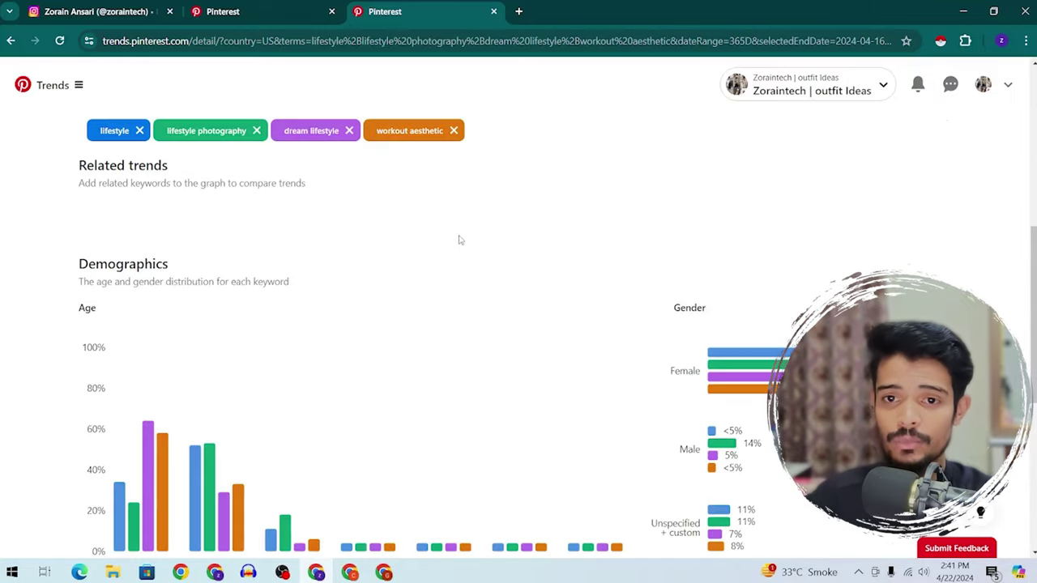
scroll(495, 247, "down", 4)
scroll(495, 248, "up", 4)
scroll(480, 195, "down", 4)
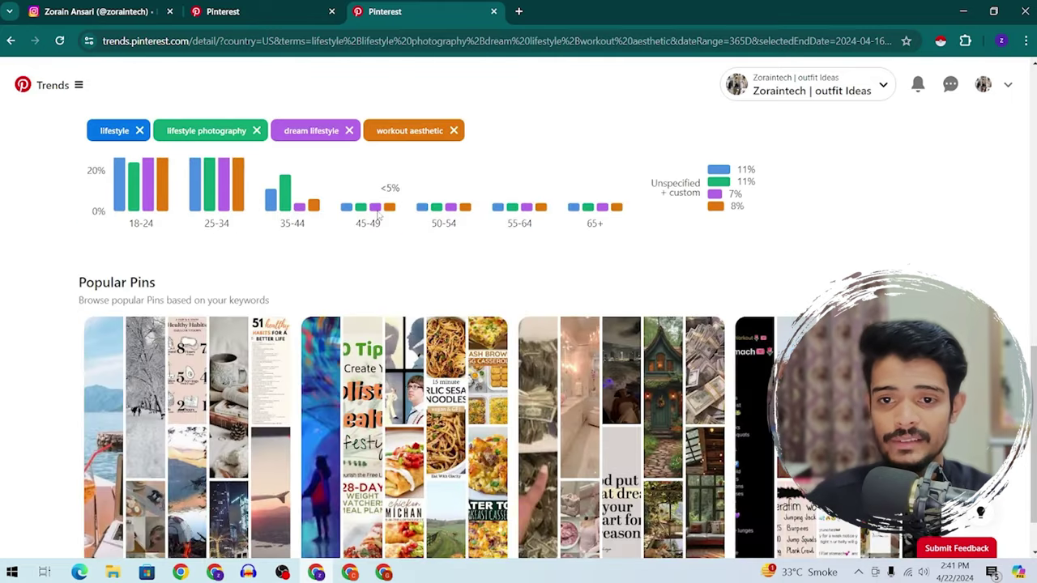
scroll(479, 194, "up", 2)
scroll(480, 195, "down", 3)
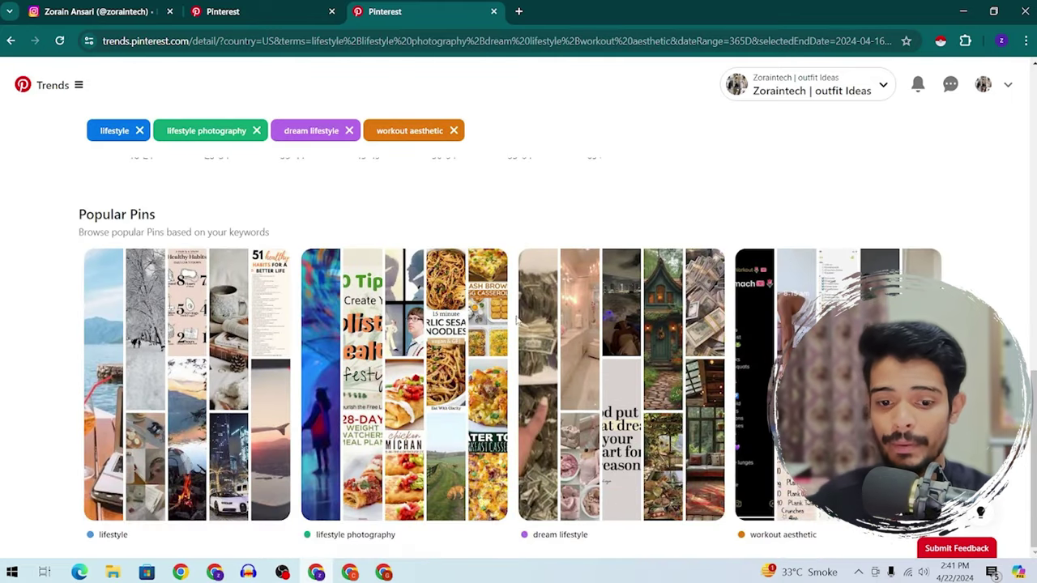
Go back through the keyword comparisons to the details of the "lifestyle" trend alone
left_click(12, 42)
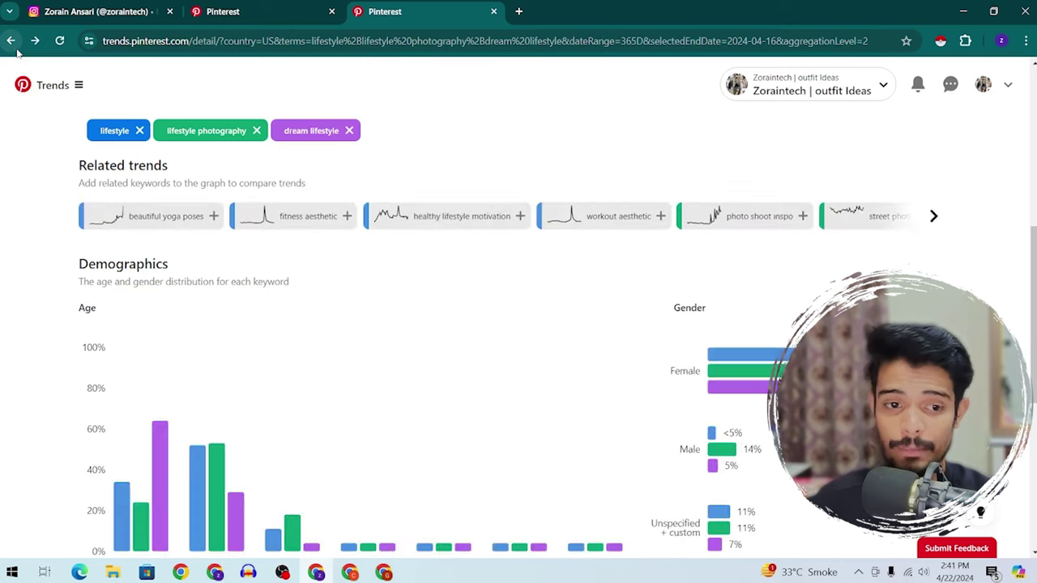
left_click(15, 46)
left_click(15, 45)
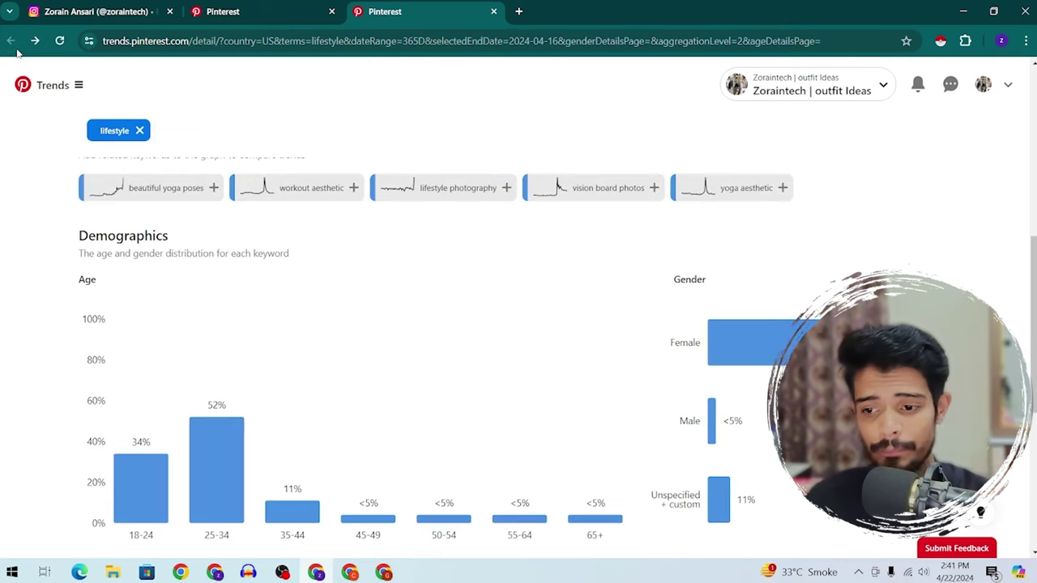
left_click(308, 11)
left_click(357, 12)
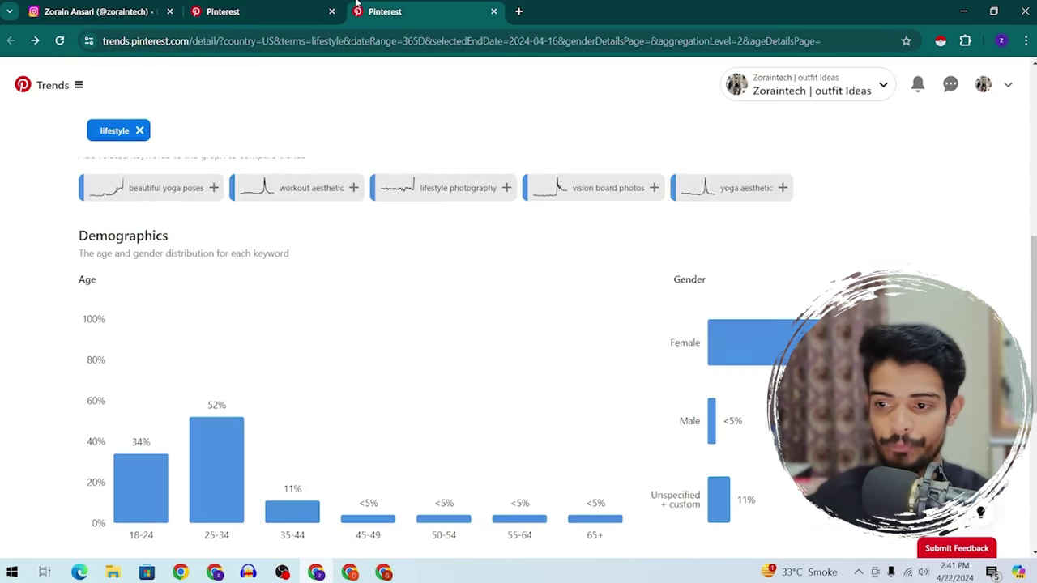